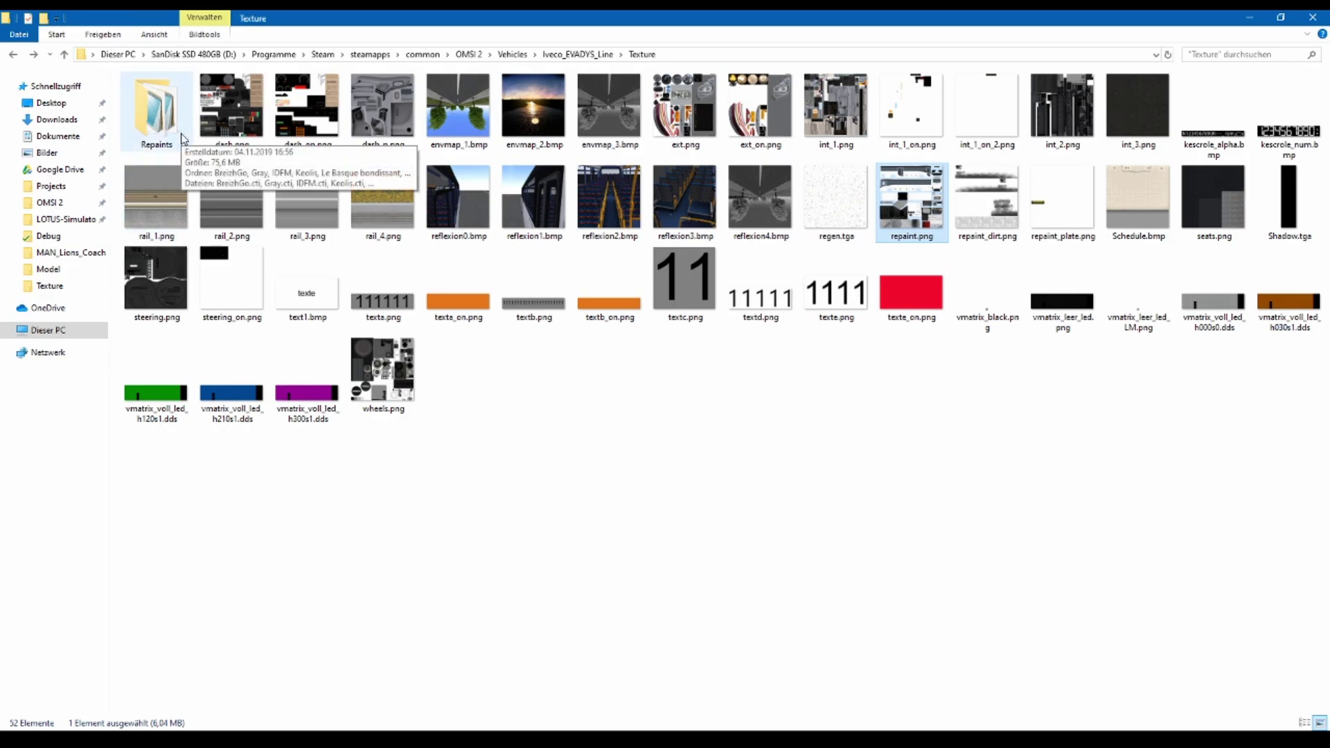
- Open the Repaints folder of the Iveco_EVADYS_Line textures and create a folder named DB in it
{"action": "double_click", "coordinate": [156, 114]}
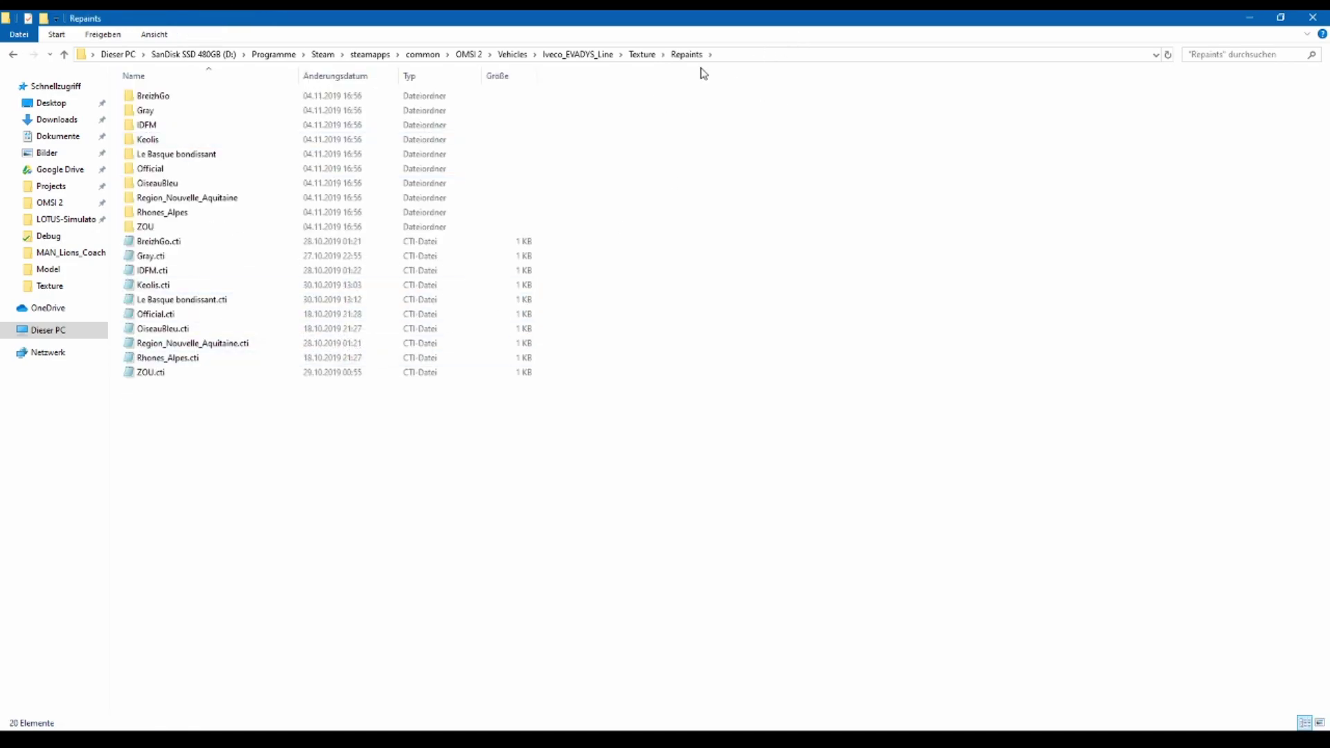
{"action": "right_click", "coordinate": [660, 395]}
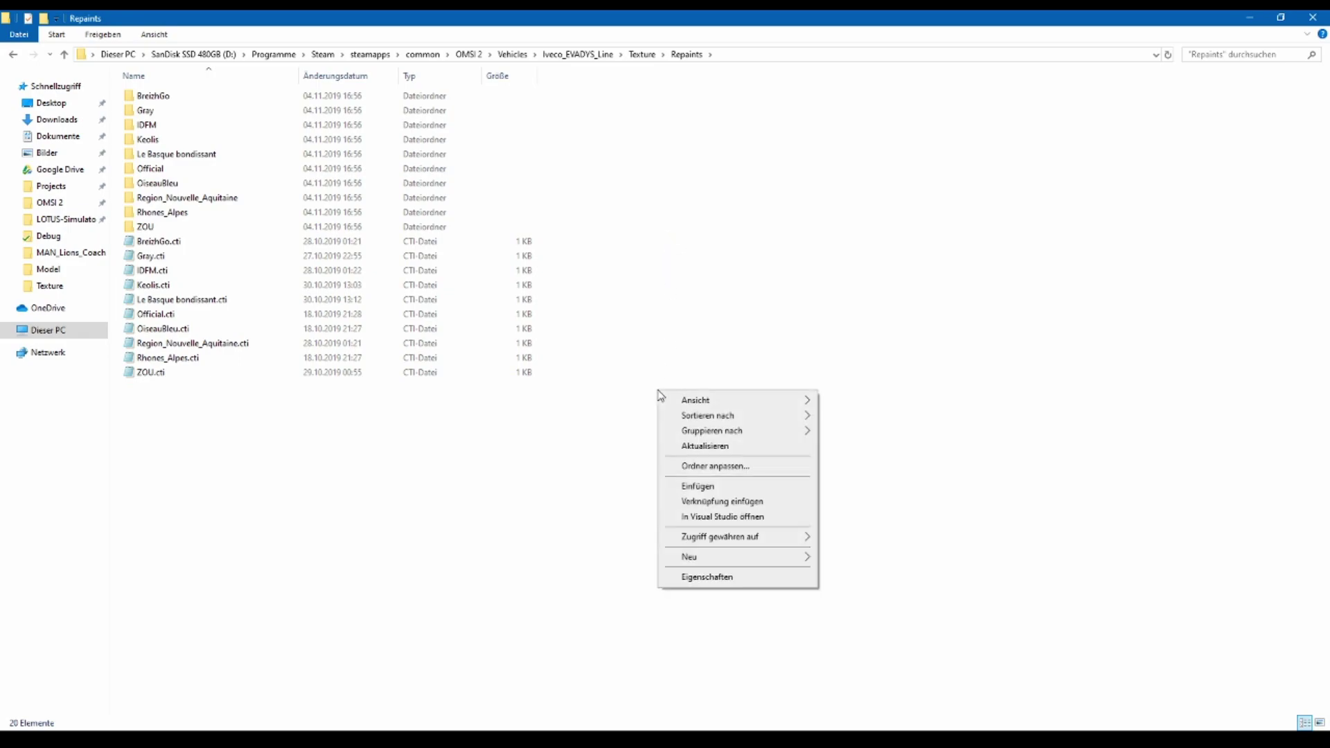
{"action": "key", "text": "u"}
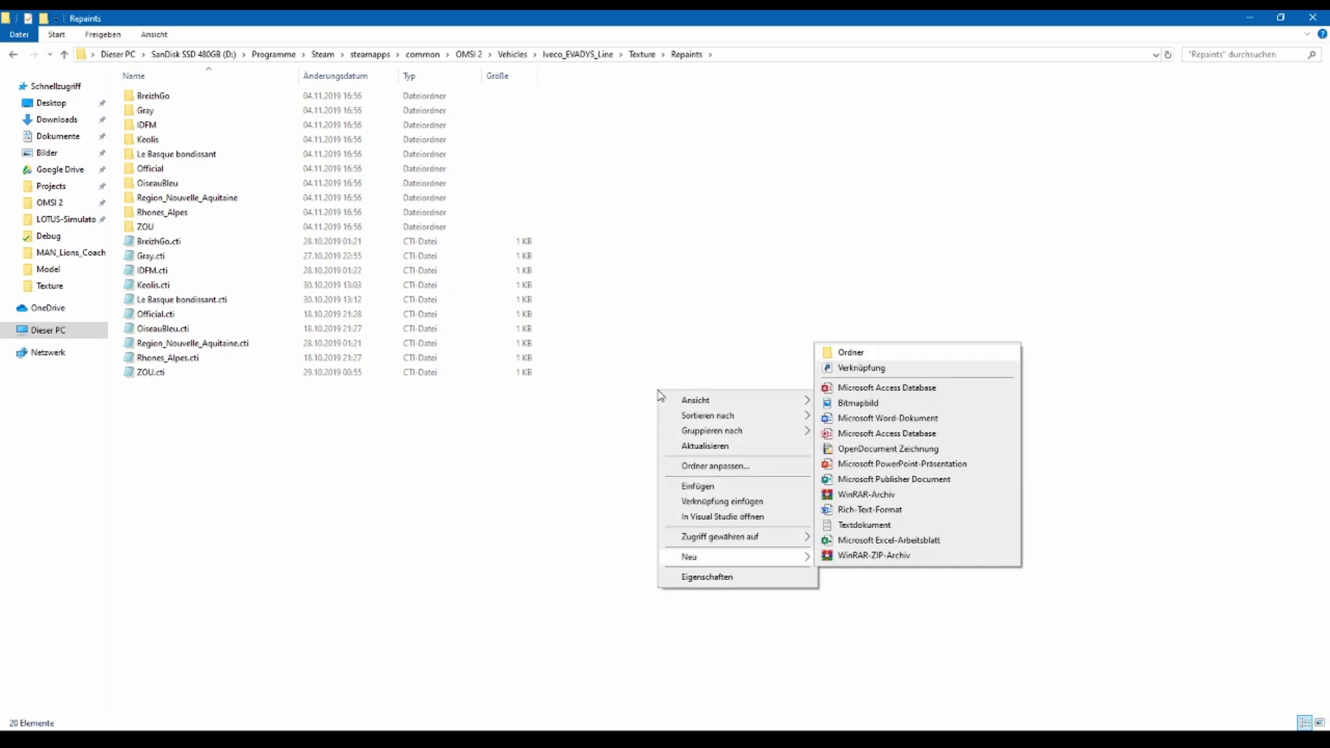
{"action": "key", "text": "o"}
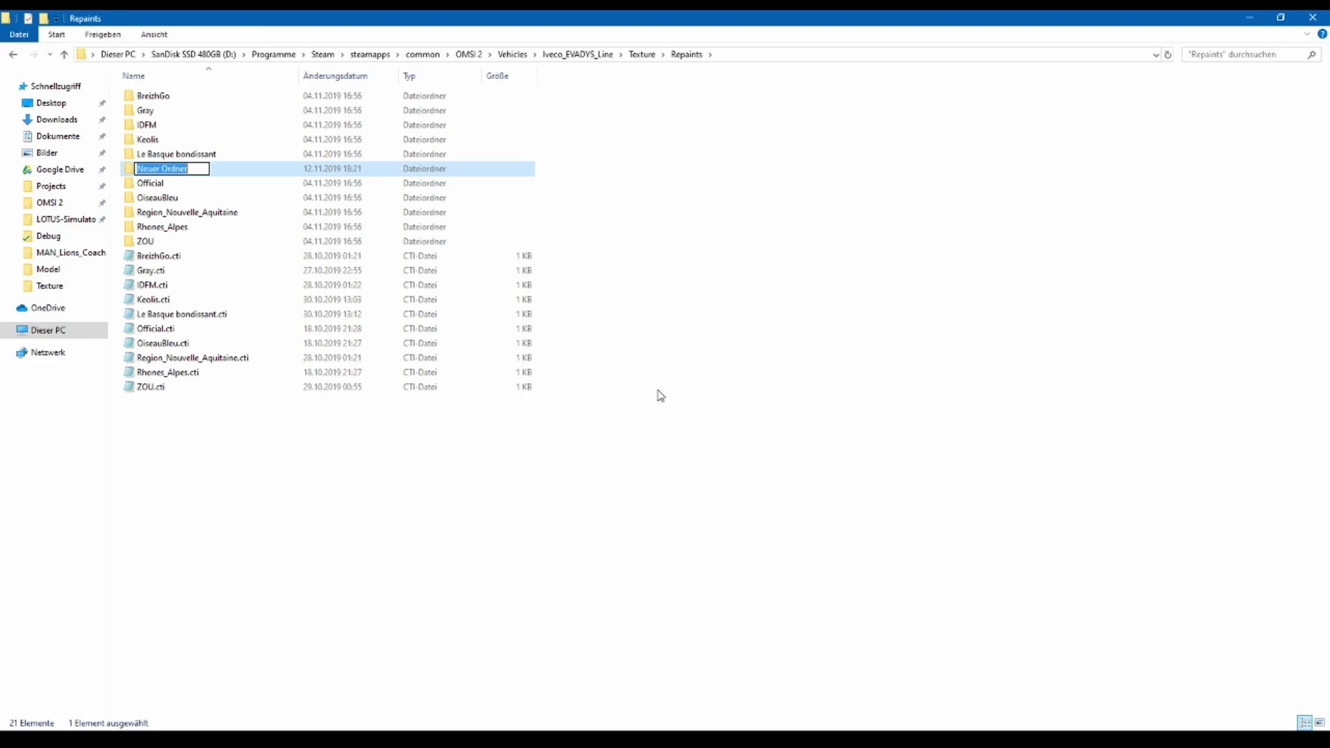
{"action": "type", "text": "DB"}
{"action": "key", "text": "Return"}
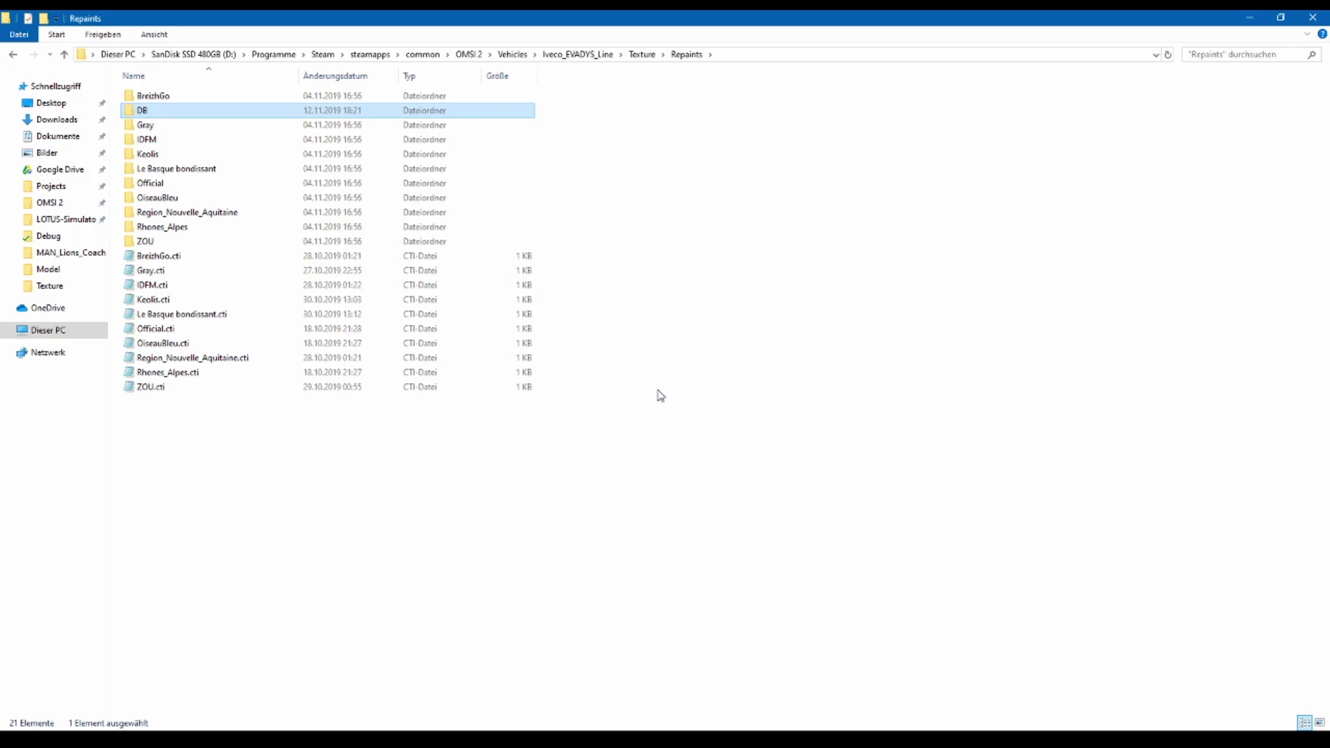
- Paste the copied repaint.png into the DB folder and preview the image, closing it again
{"action": "key", "text": "Return"}
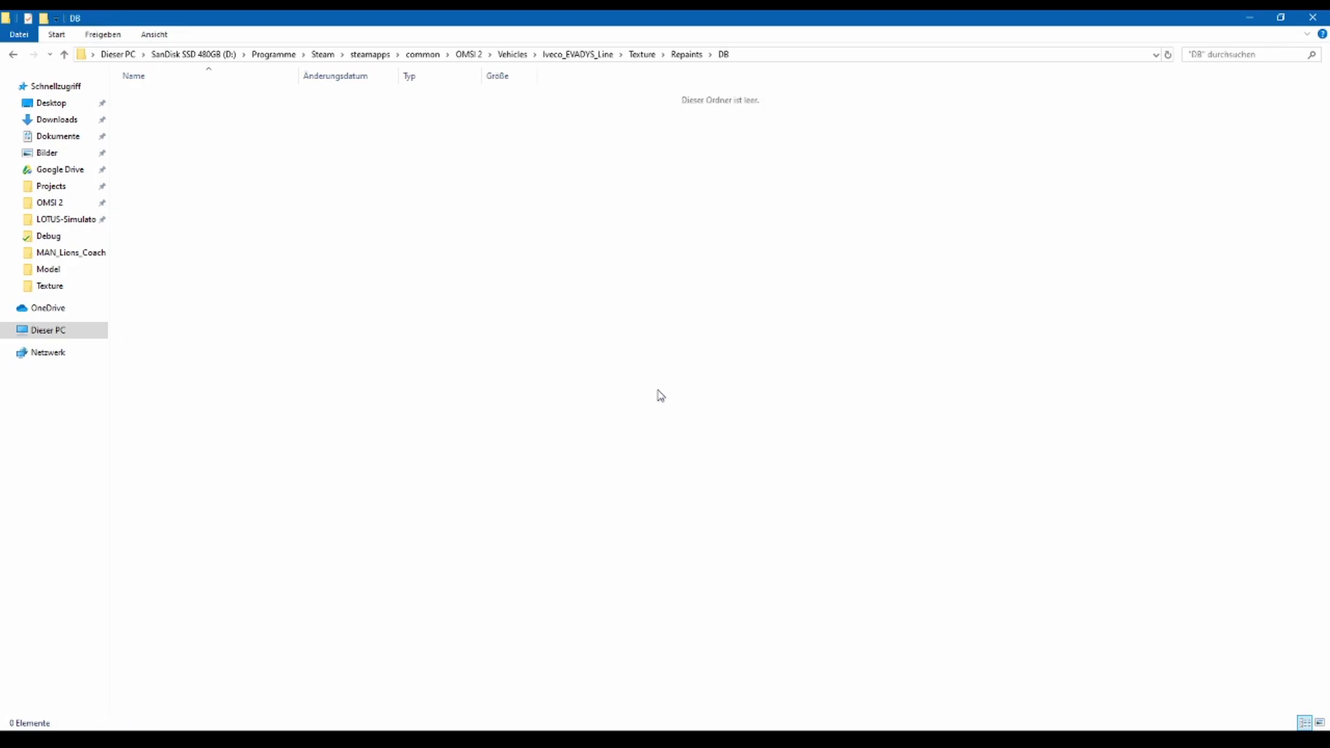
{"action": "key", "text": "ctrl+v"}
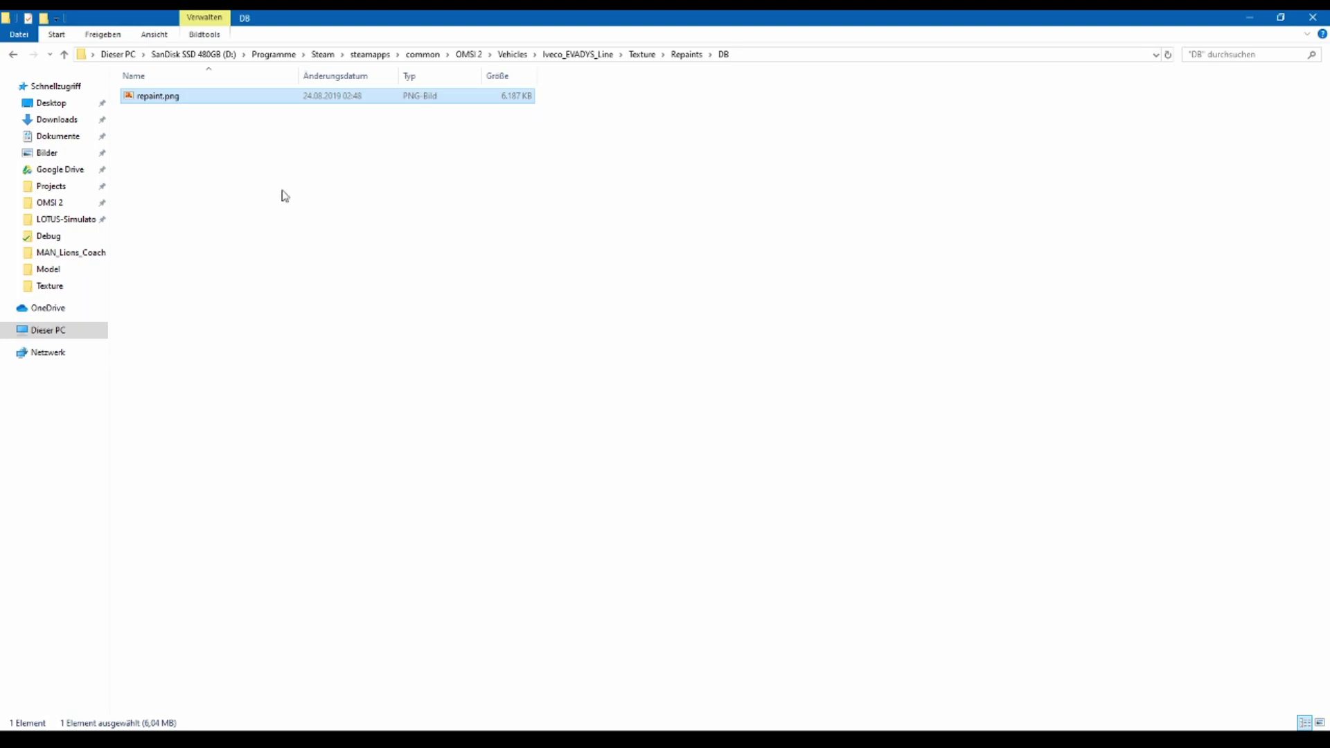
{"action": "left_click", "coordinate": [256, 181]}
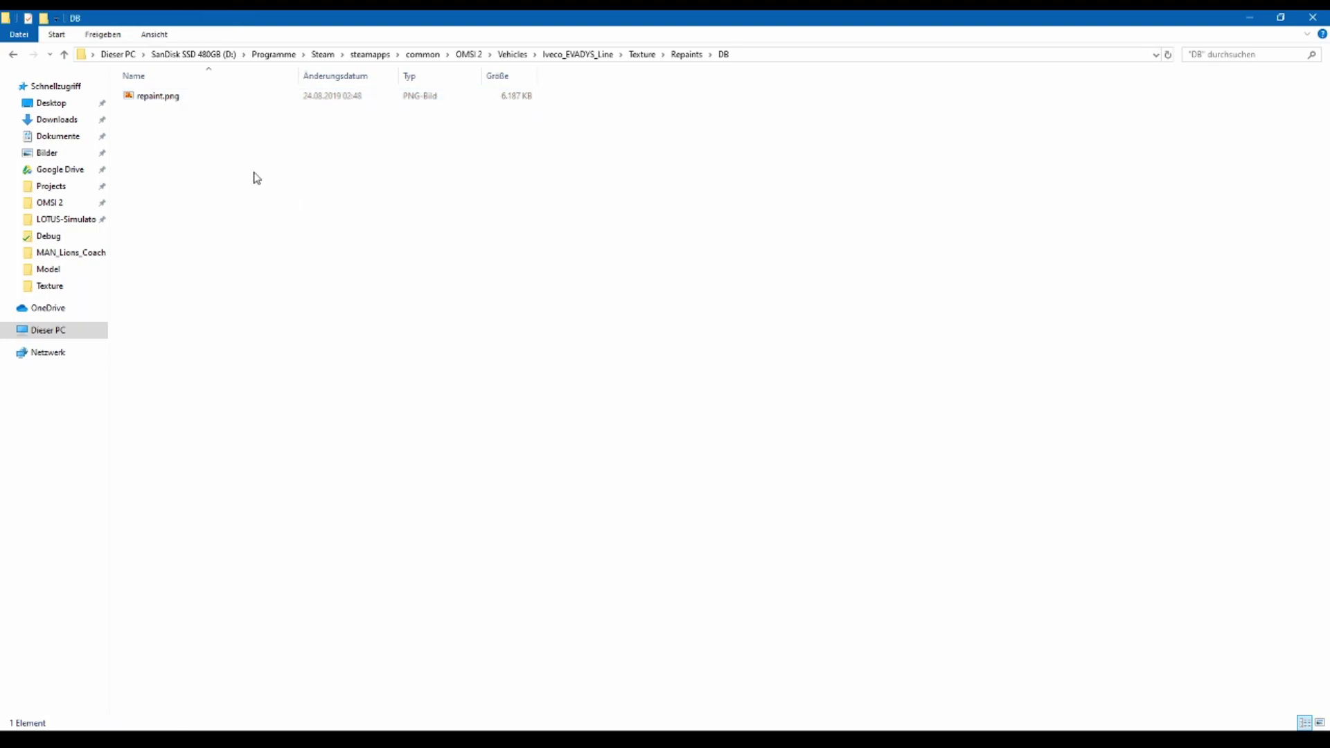
{"action": "left_click", "coordinate": [164, 104]}
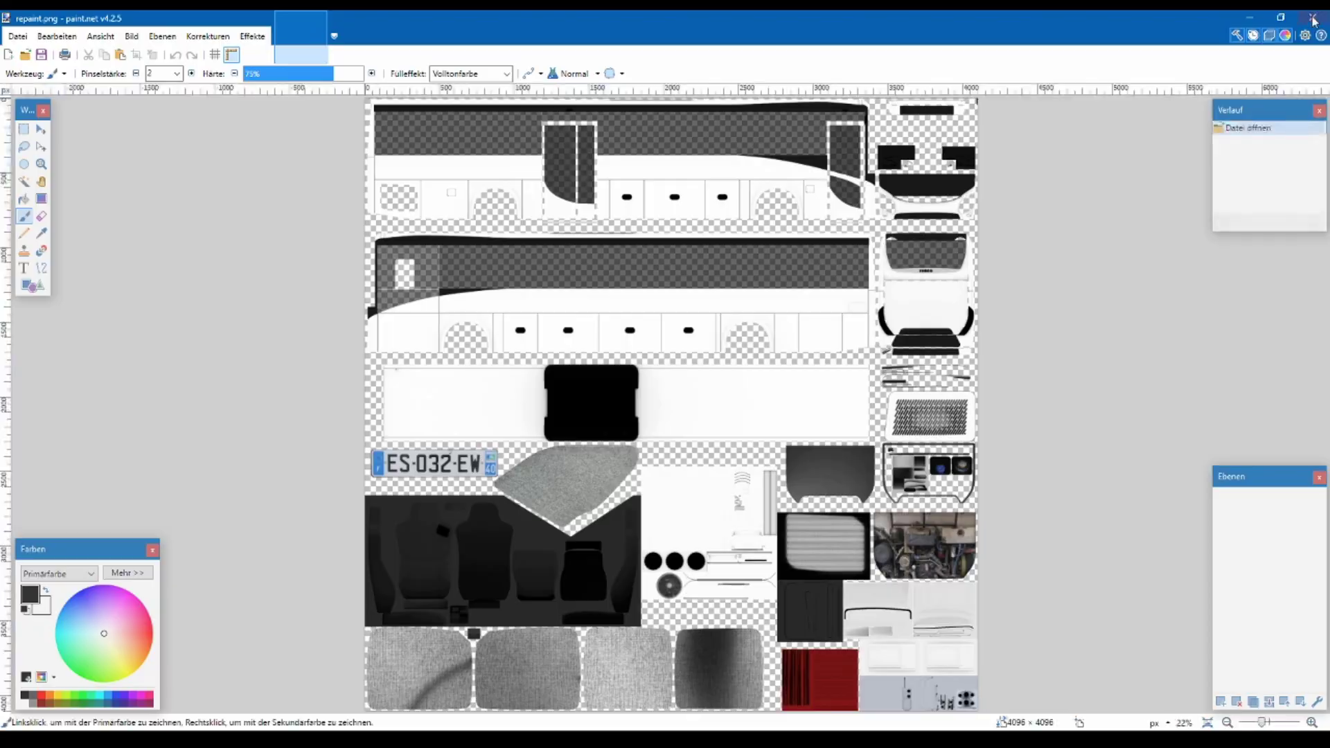
{"action": "left_click", "coordinate": [1313, 19]}
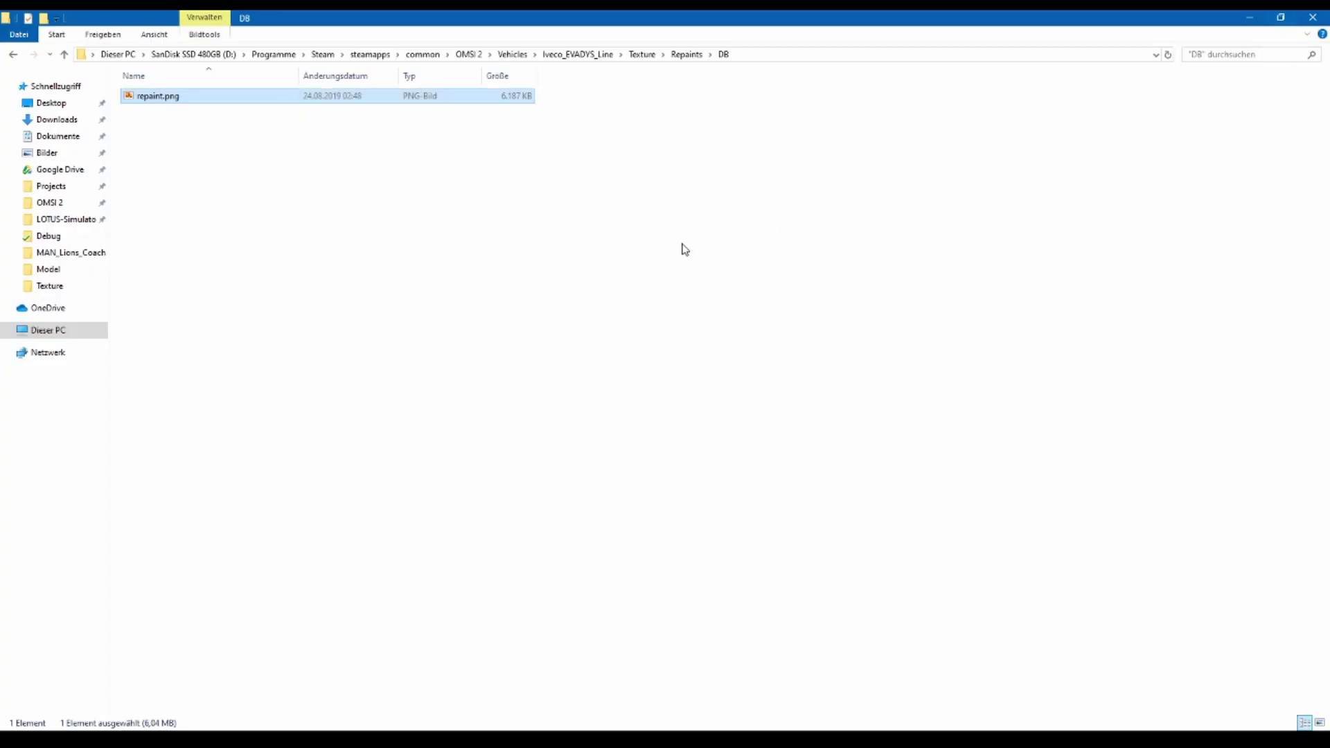
- Rename the pasted repaint.png file to DB.png
{"action": "left_click", "coordinate": [162, 101]}
{"action": "left_click", "coordinate": [150, 97]}
{"action": "type", "text": "DB"}
{"action": "key", "text": "Return"}
{"action": "left_click", "coordinate": [444, 362]}
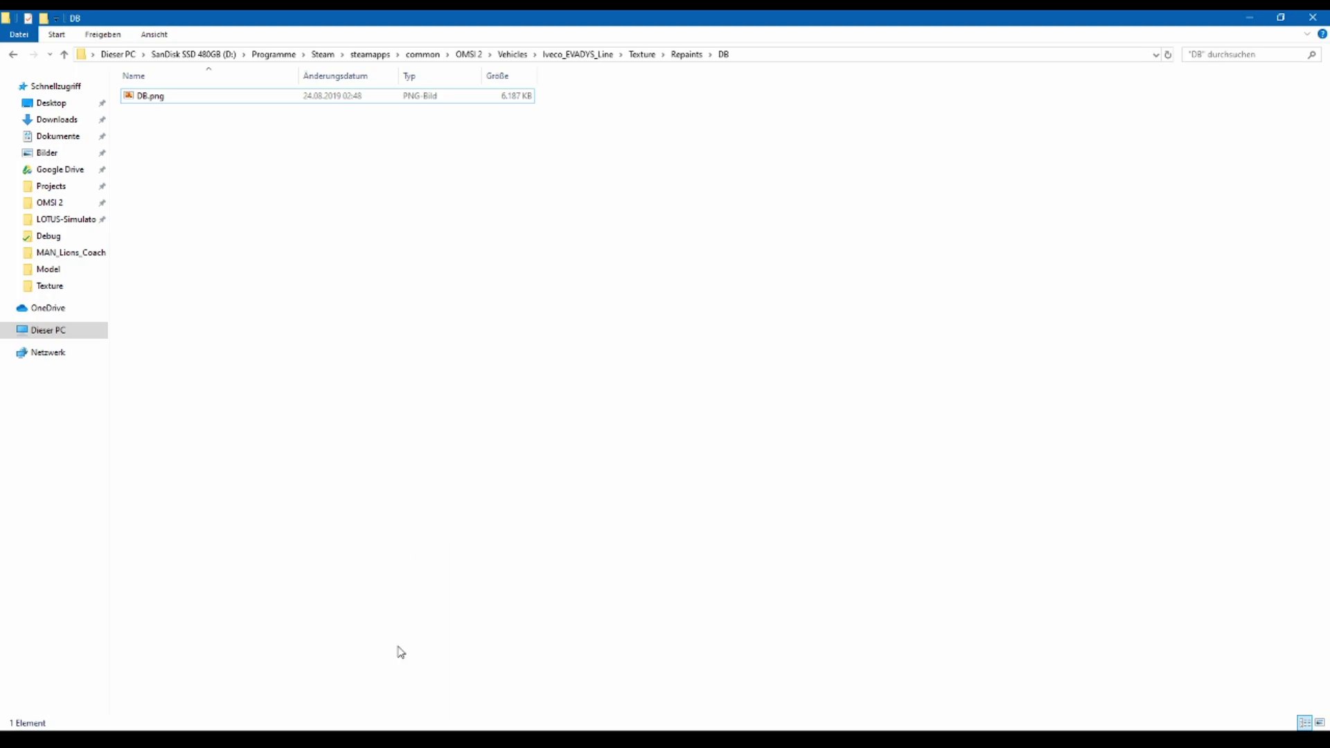
- Switch to the Iveco Crossway LE Texture folder and open IvecoCrosswayLE.dds in paint.net
{"action": "mouse_move", "coordinate": [179, 740]}
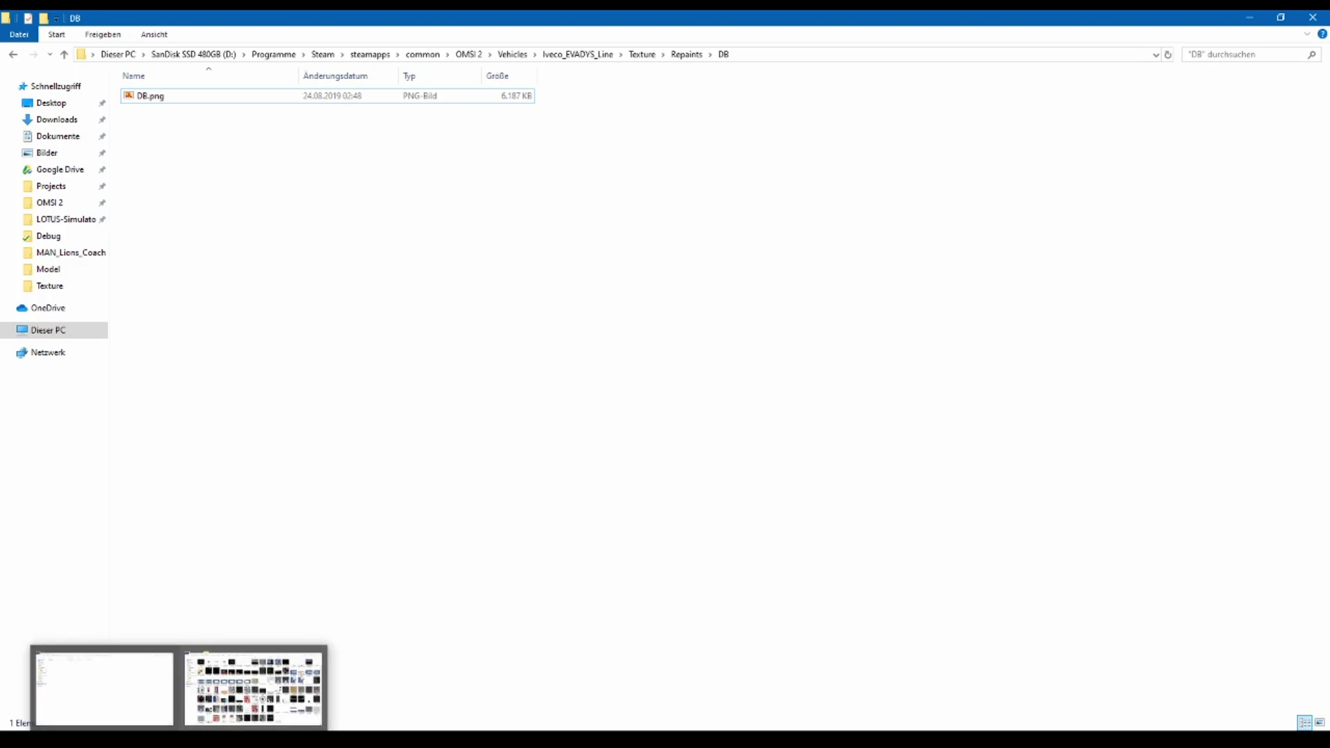
{"action": "left_click", "coordinate": [243, 721]}
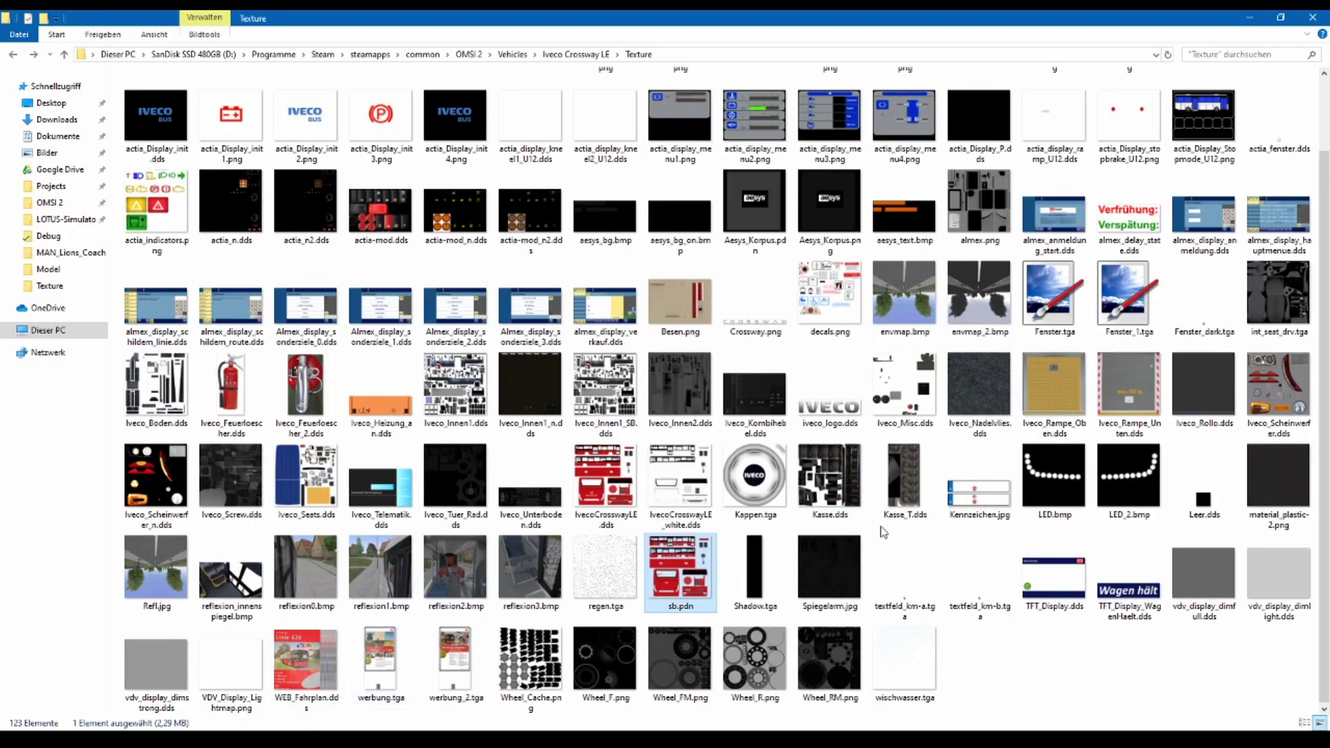
{"action": "left_click", "coordinate": [610, 502]}
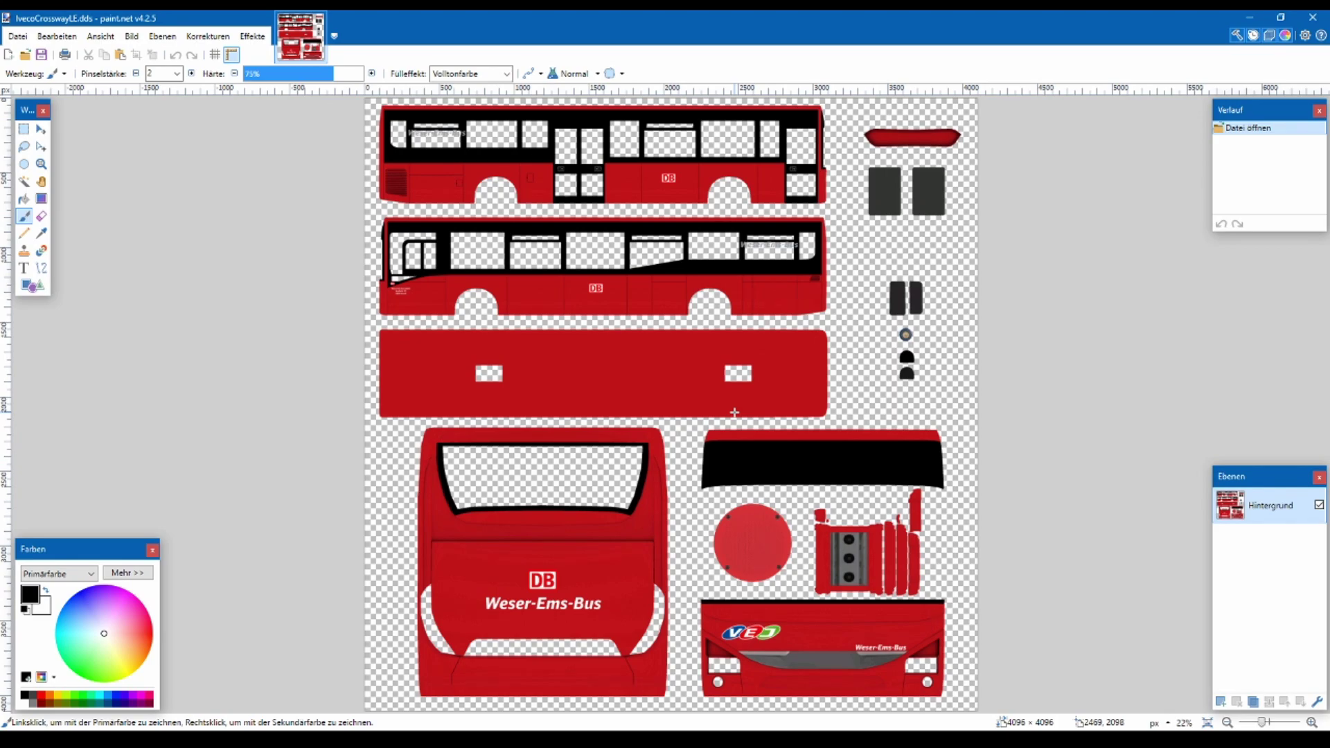
- Return to the DB repaint folder in File Explorer and open DB.png in paint.net alongside the Crossway texture
{"action": "left_click", "coordinate": [200, 738]}
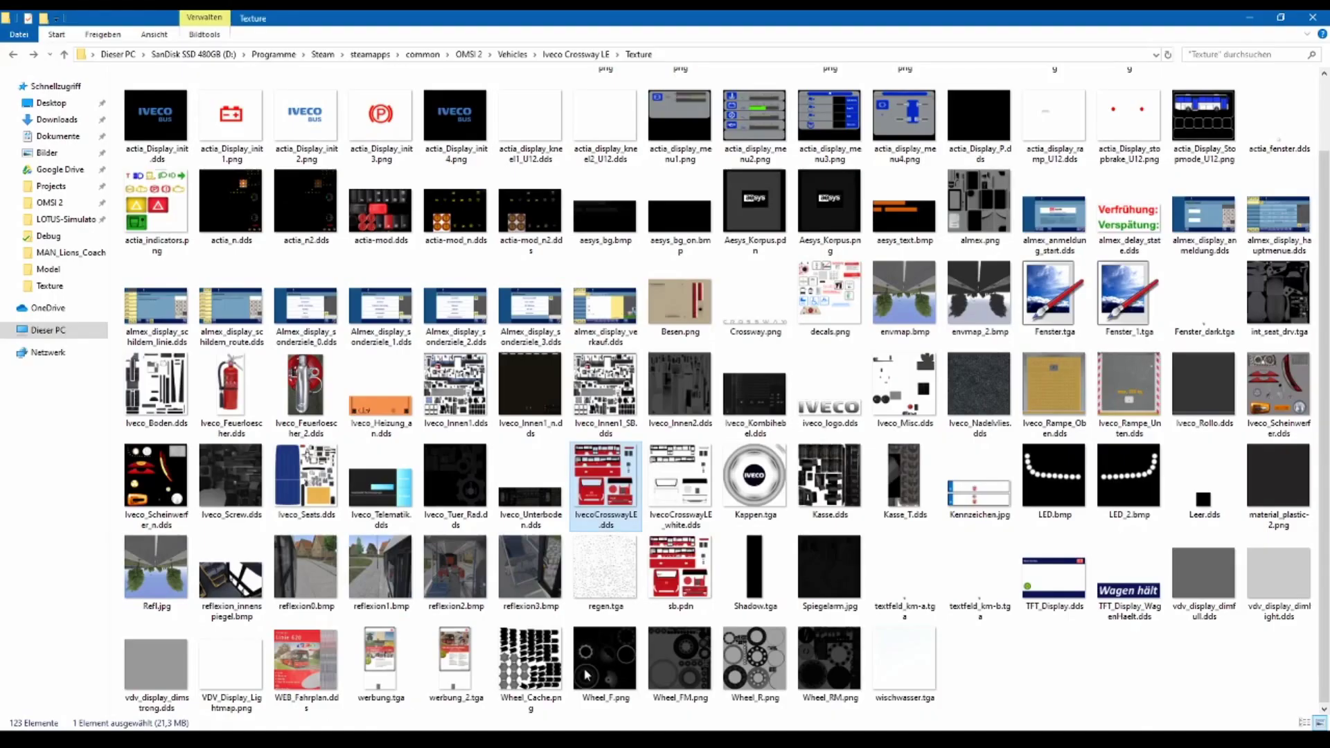
{"action": "left_click", "coordinate": [762, 493]}
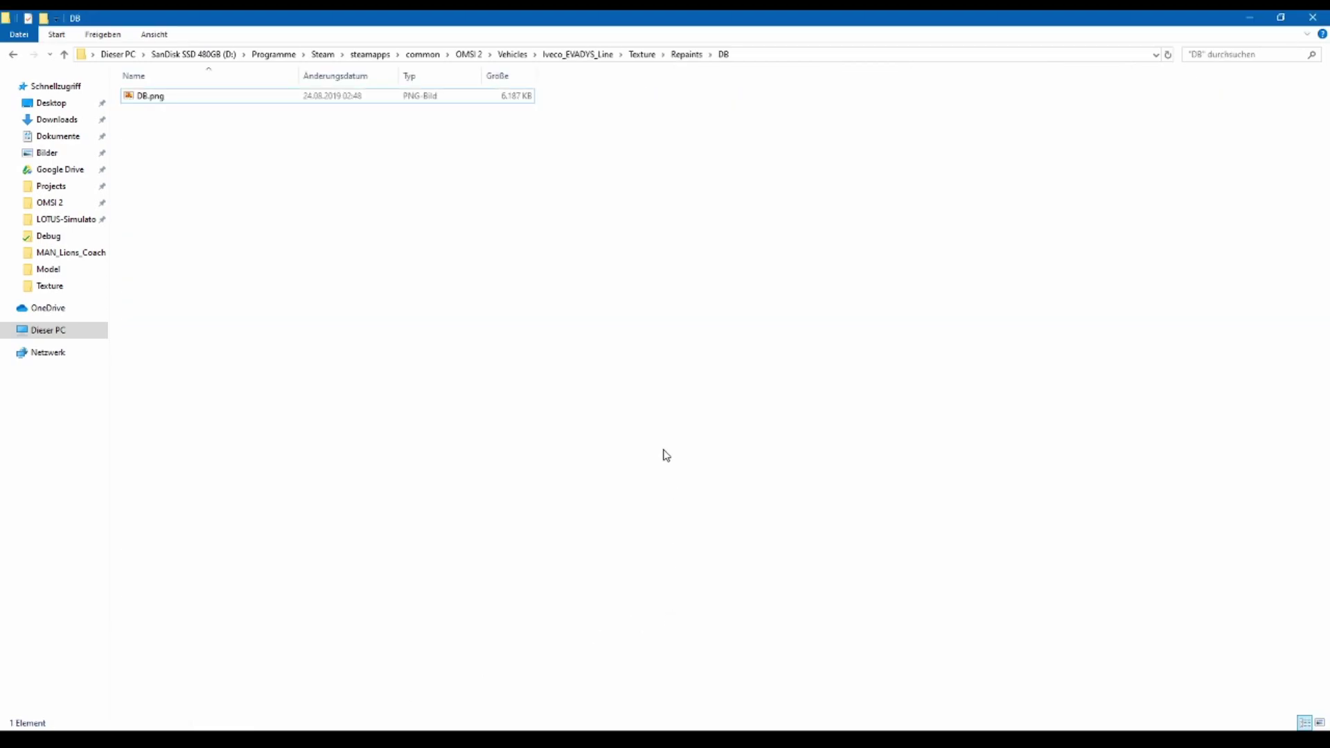
{"action": "double_click", "coordinate": [391, 97]}
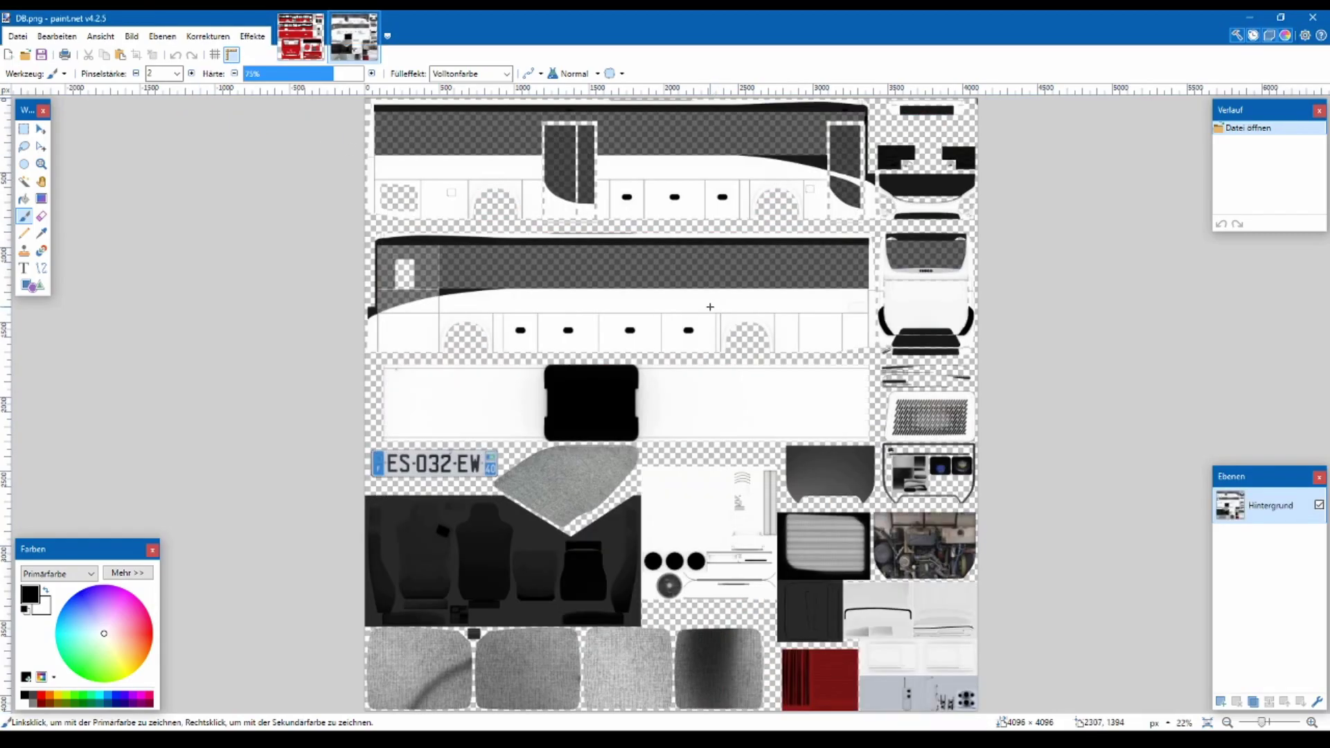
- Sample the red of the bus roof in IvecoCrosswayLE.dds as the primary colour with the Color Picker
{"action": "left_click", "coordinate": [301, 45]}
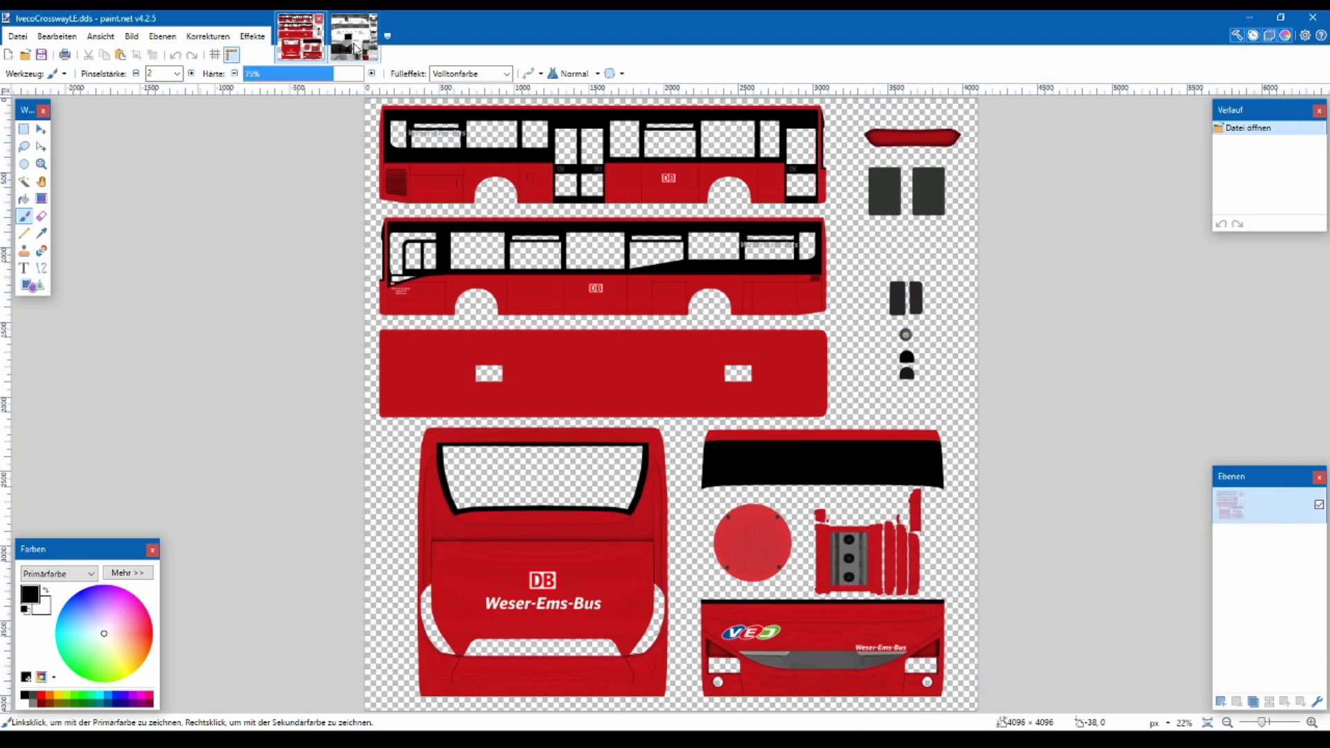
{"action": "left_click", "coordinate": [354, 48]}
{"action": "left_click", "coordinate": [301, 45]}
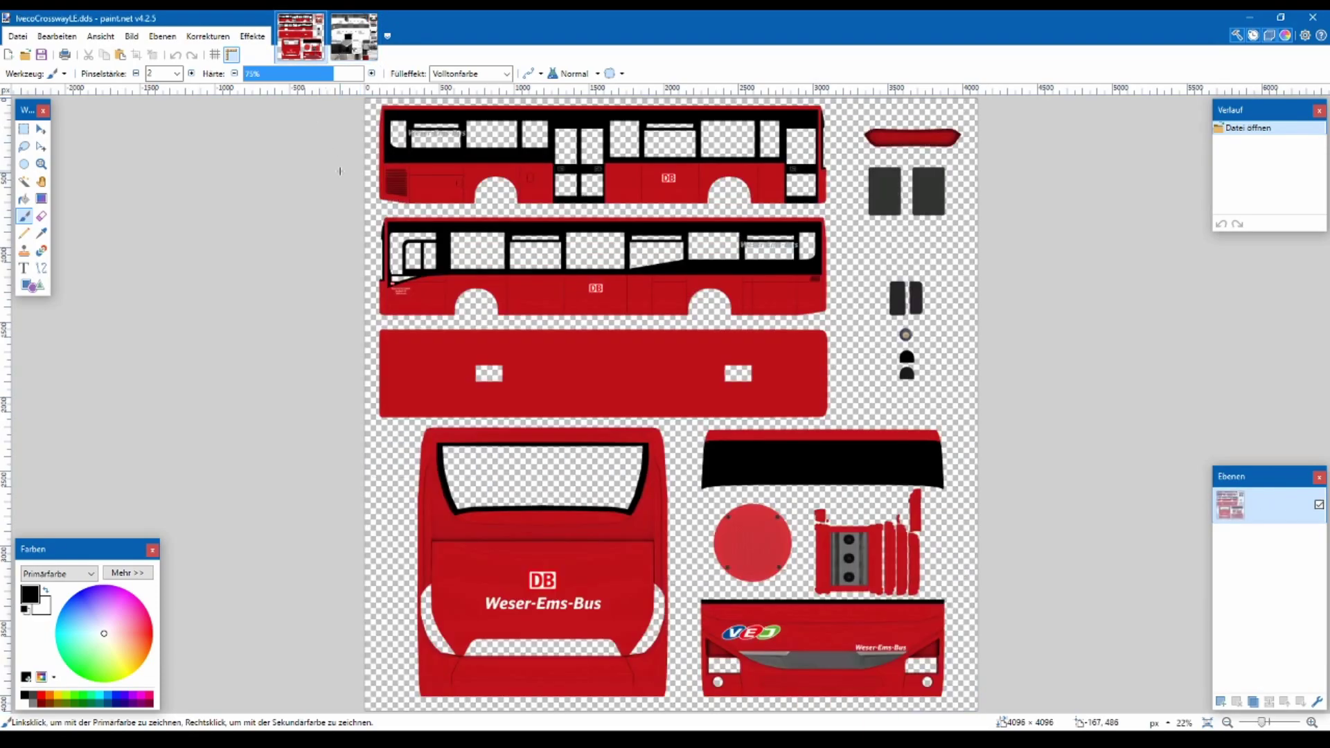
{"action": "left_click", "coordinate": [41, 233]}
{"action": "left_click", "coordinate": [563, 370]}
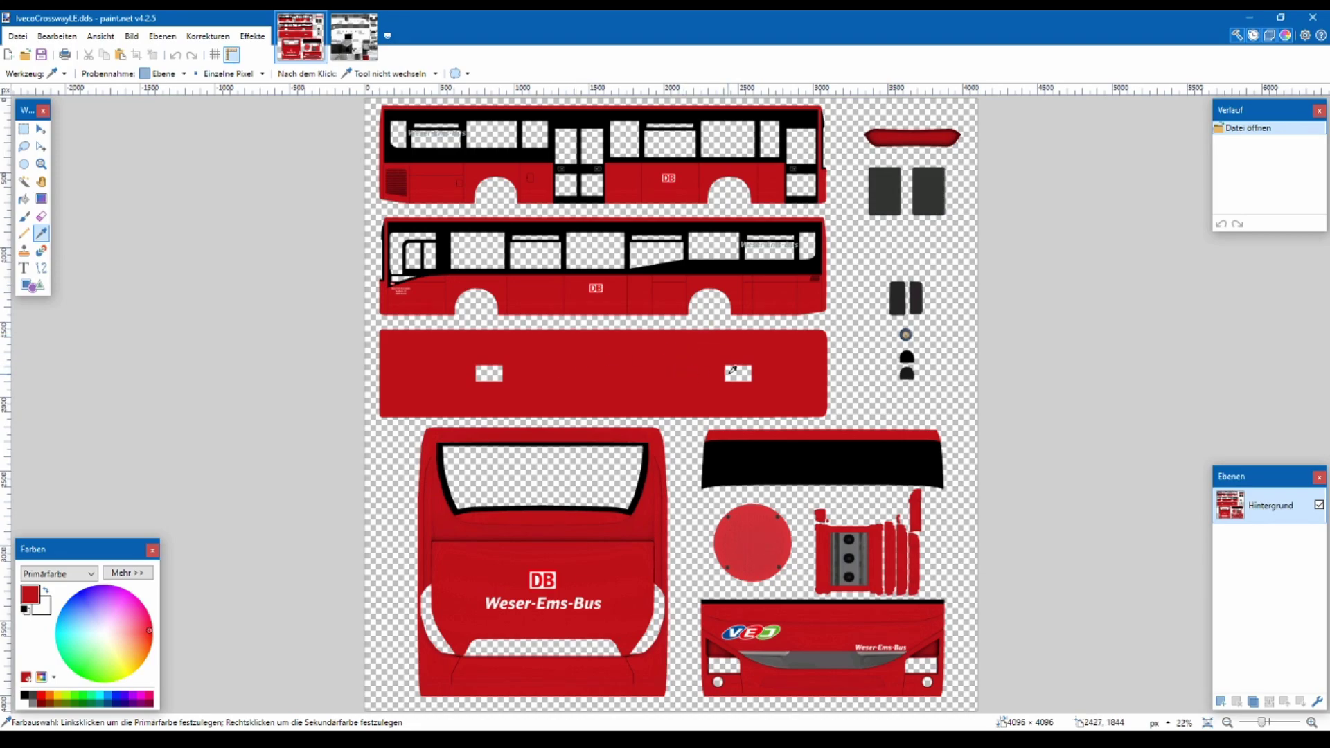
- Select the transparent background around the bus parts in DB.png with the Magic Wand at 50% tolerance
{"action": "left_click", "coordinate": [354, 38]}
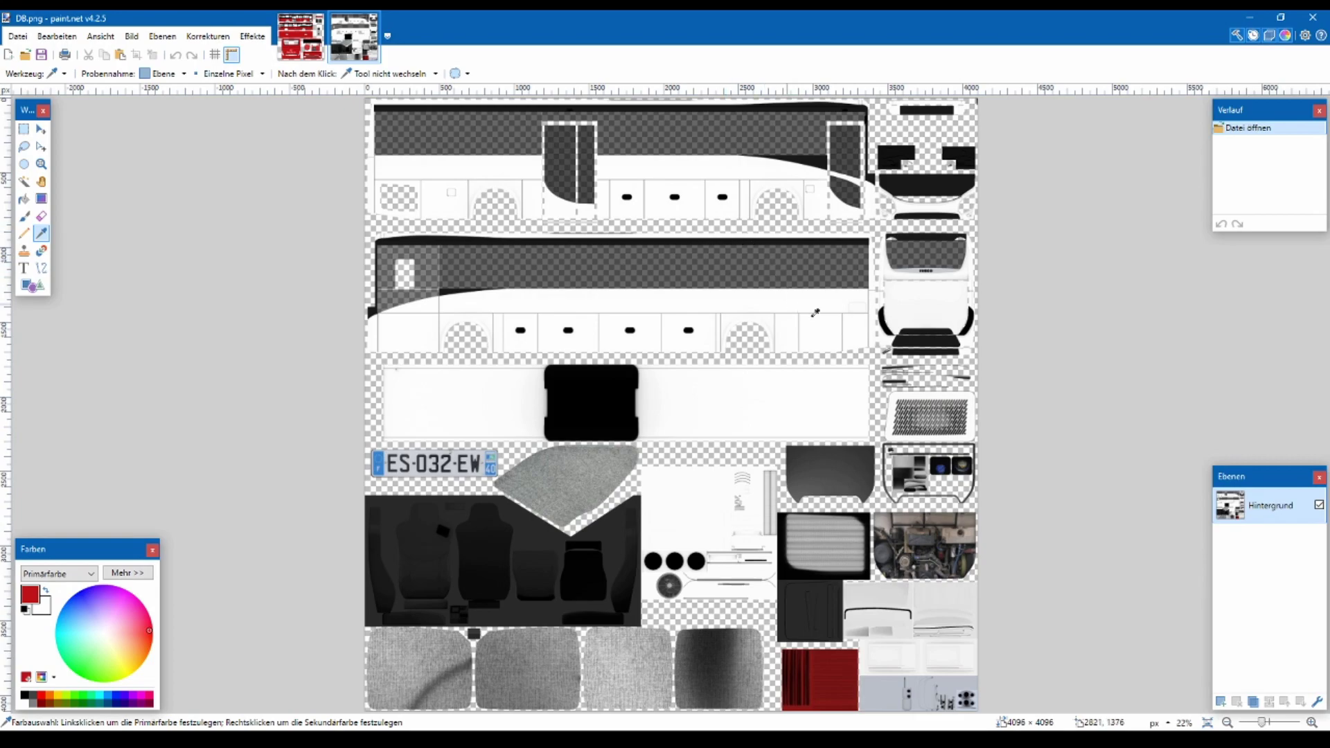
{"action": "scroll", "coordinate": [632, 214], "scroll_direction": "up", "scroll_amount": 2, "text": "ctrl"}
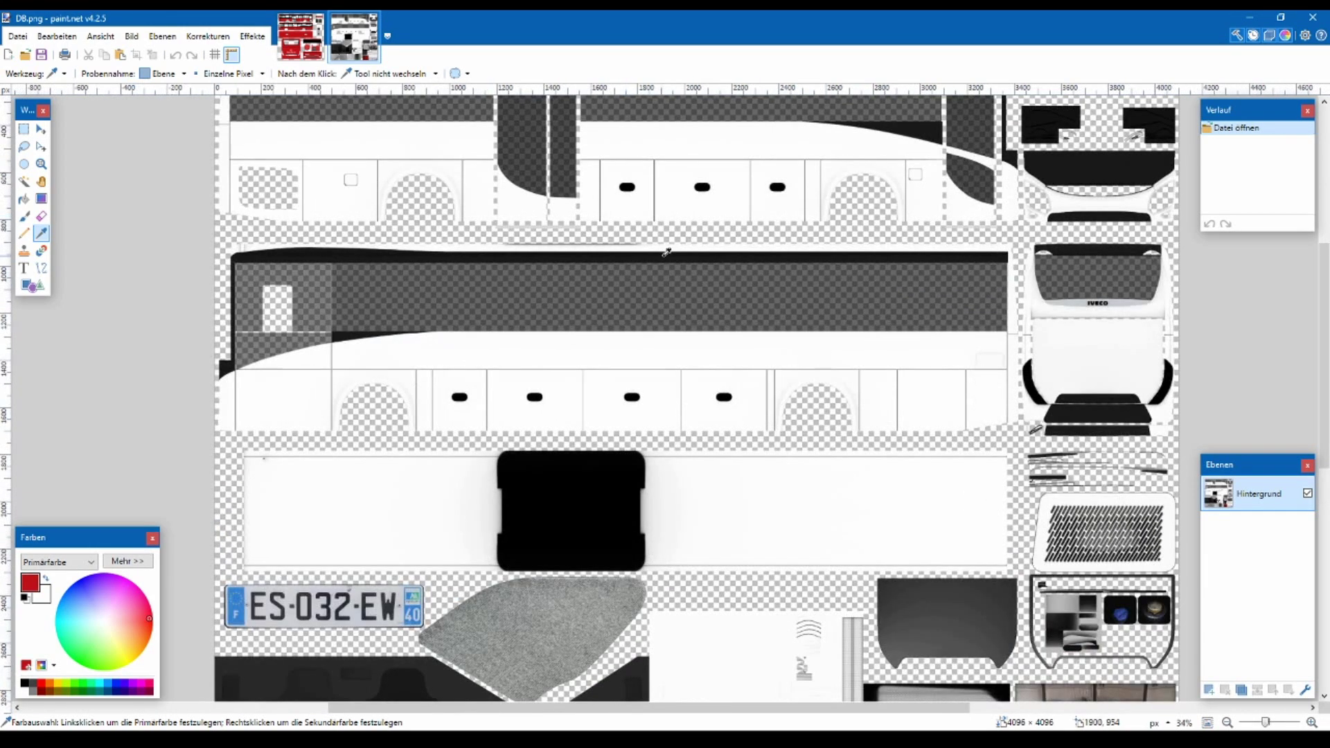
{"action": "scroll", "coordinate": [667, 252], "scroll_direction": "up", "scroll_amount": 2}
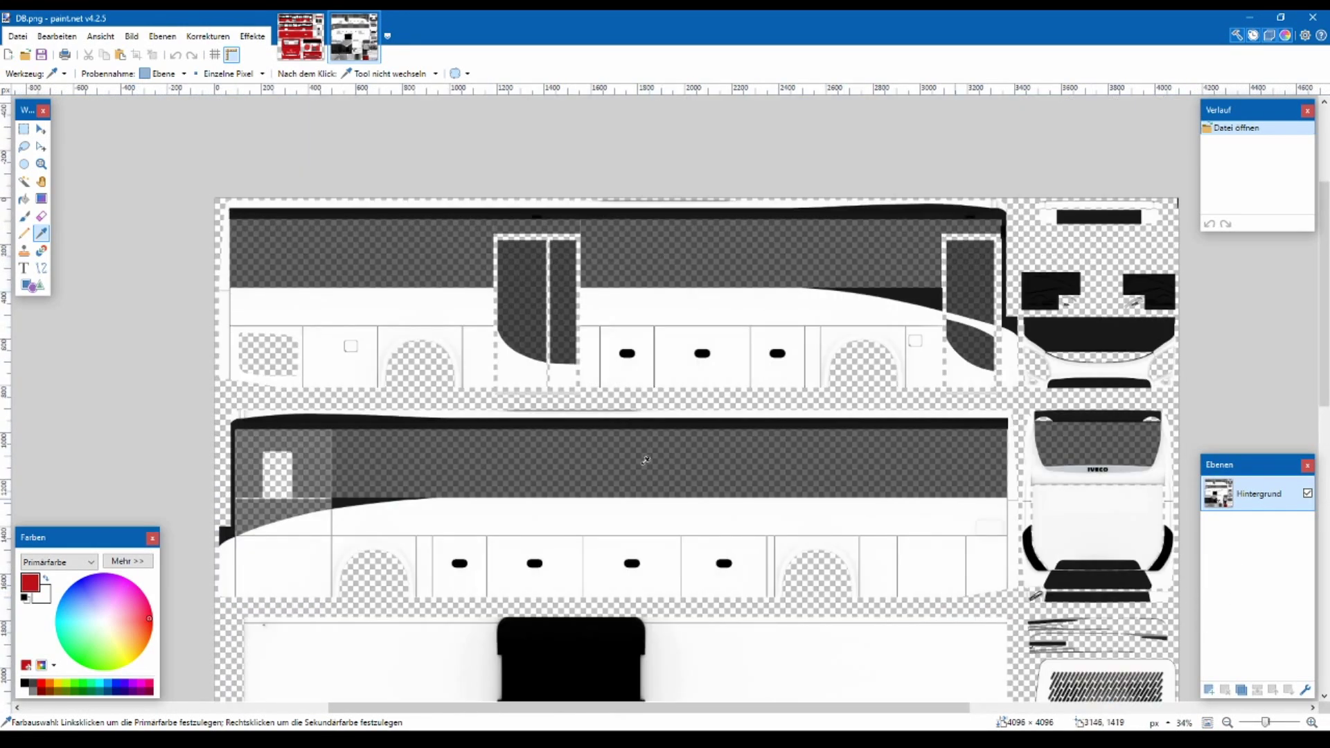
{"action": "left_click", "coordinate": [24, 182]}
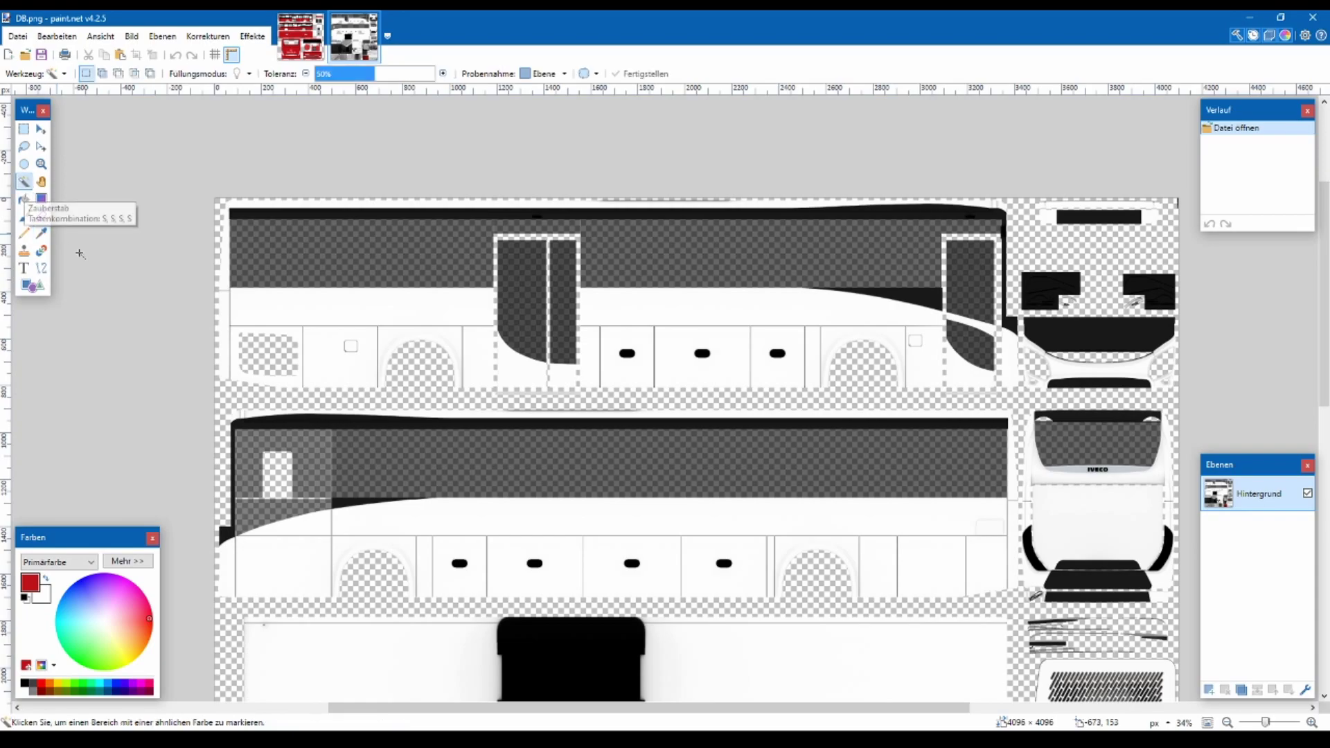
{"action": "left_click", "coordinate": [238, 396]}
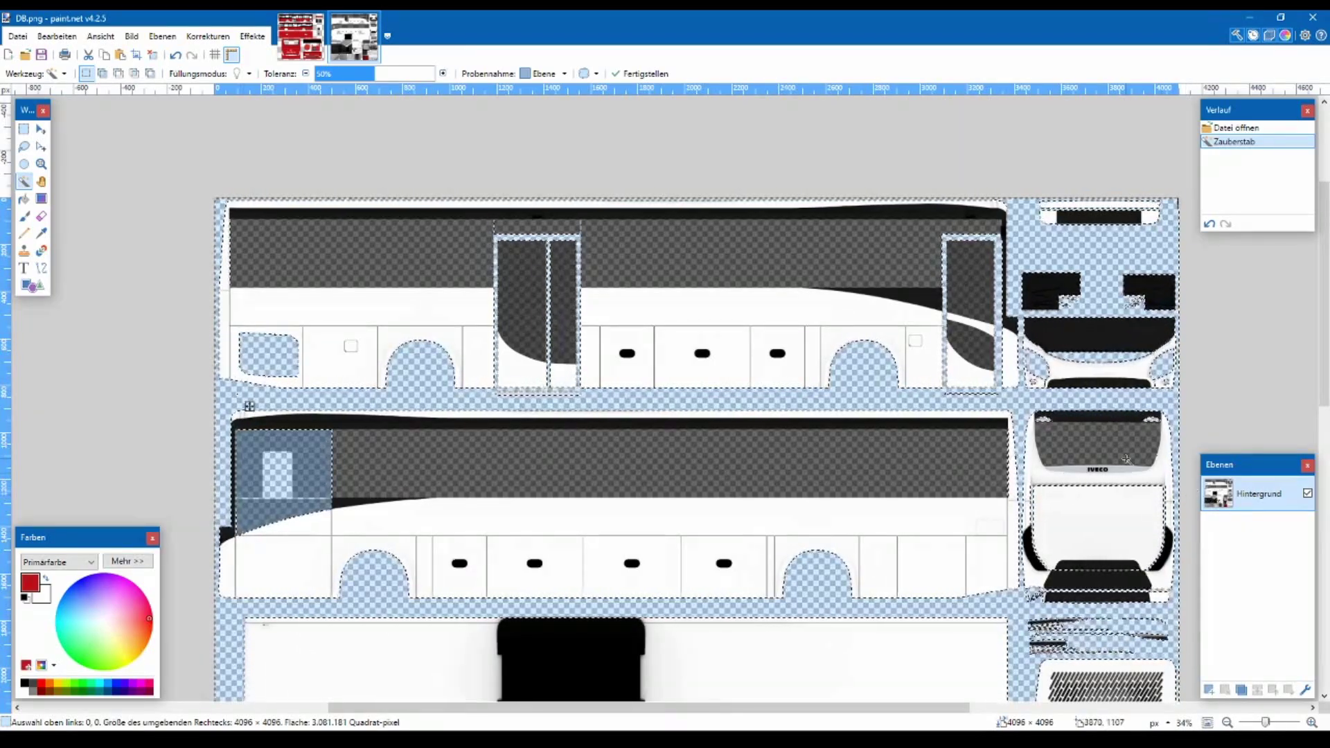
- Raise the Magic Wand tolerance to 60% so the selection also covers the tinted windows
{"action": "scroll", "coordinate": [1126, 459], "scroll_direction": "down", "scroll_amount": 5}
{"action": "scroll", "coordinate": [1120, 473], "scroll_direction": "up", "scroll_amount": 3}
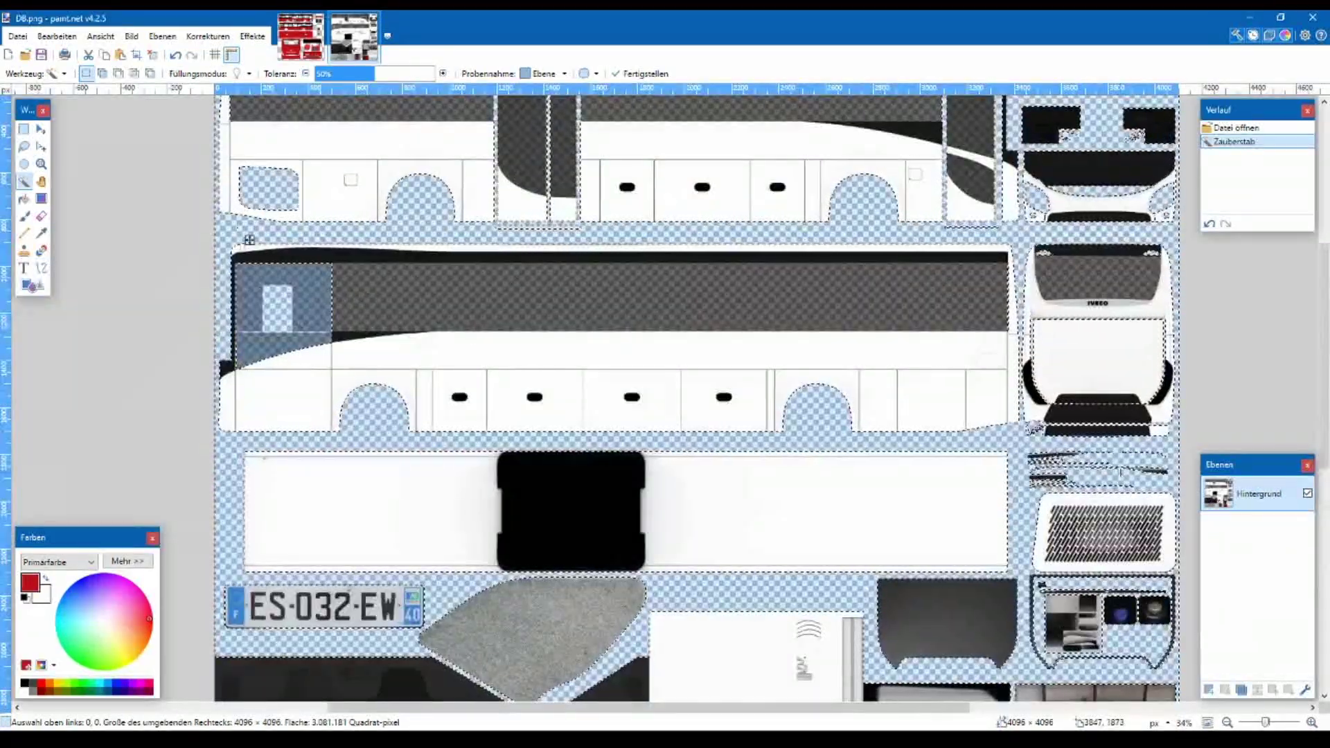
{"action": "mouse_move", "coordinate": [393, 76]}
{"action": "left_mouse_down"}
{"action": "mouse_move", "coordinate": [419, 76]}
{"action": "mouse_move", "coordinate": [390, 75]}
{"action": "left_mouse_up"}
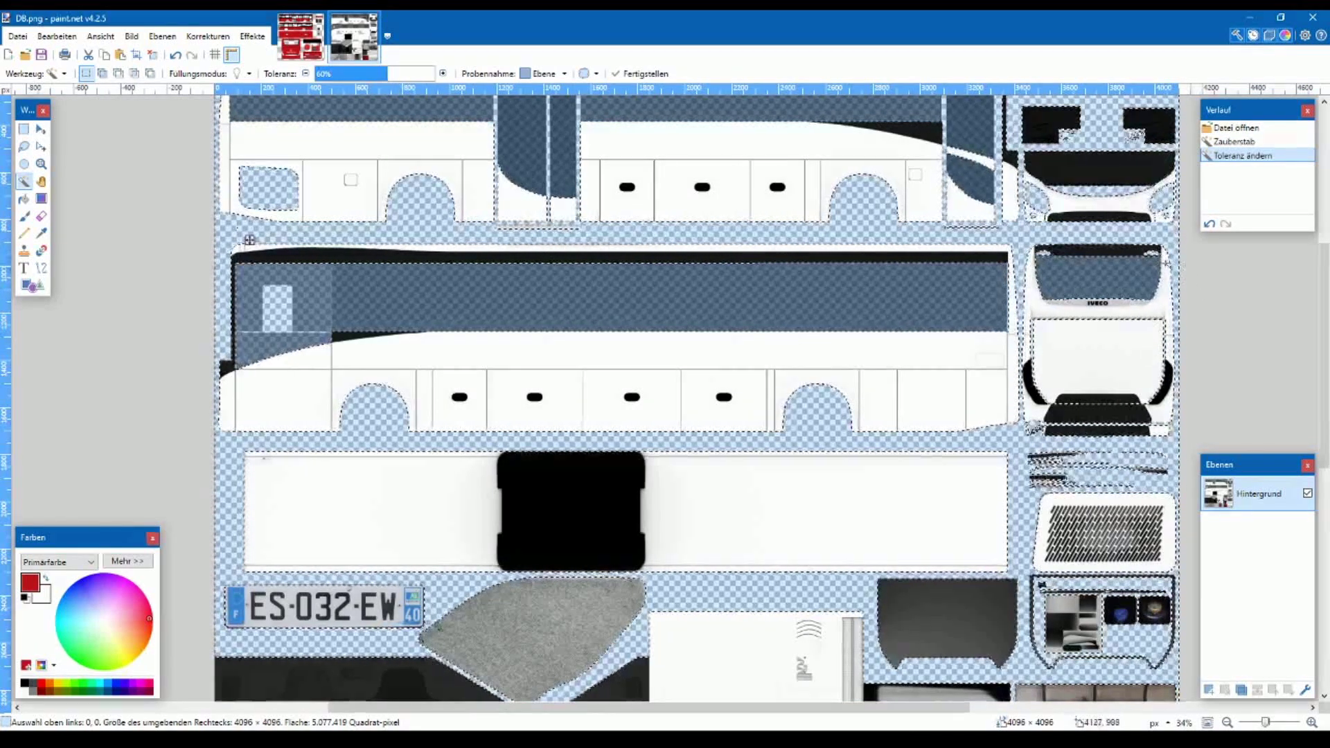
- Check the selection edges around the bus front and fine-tune the tolerance in 1% steps, settling on 60%
{"action": "scroll", "coordinate": [1209, 274], "scroll_direction": "up", "scroll_amount": 4}
{"action": "scroll", "coordinate": [1209, 275], "scroll_direction": "up", "scroll_amount": 6}
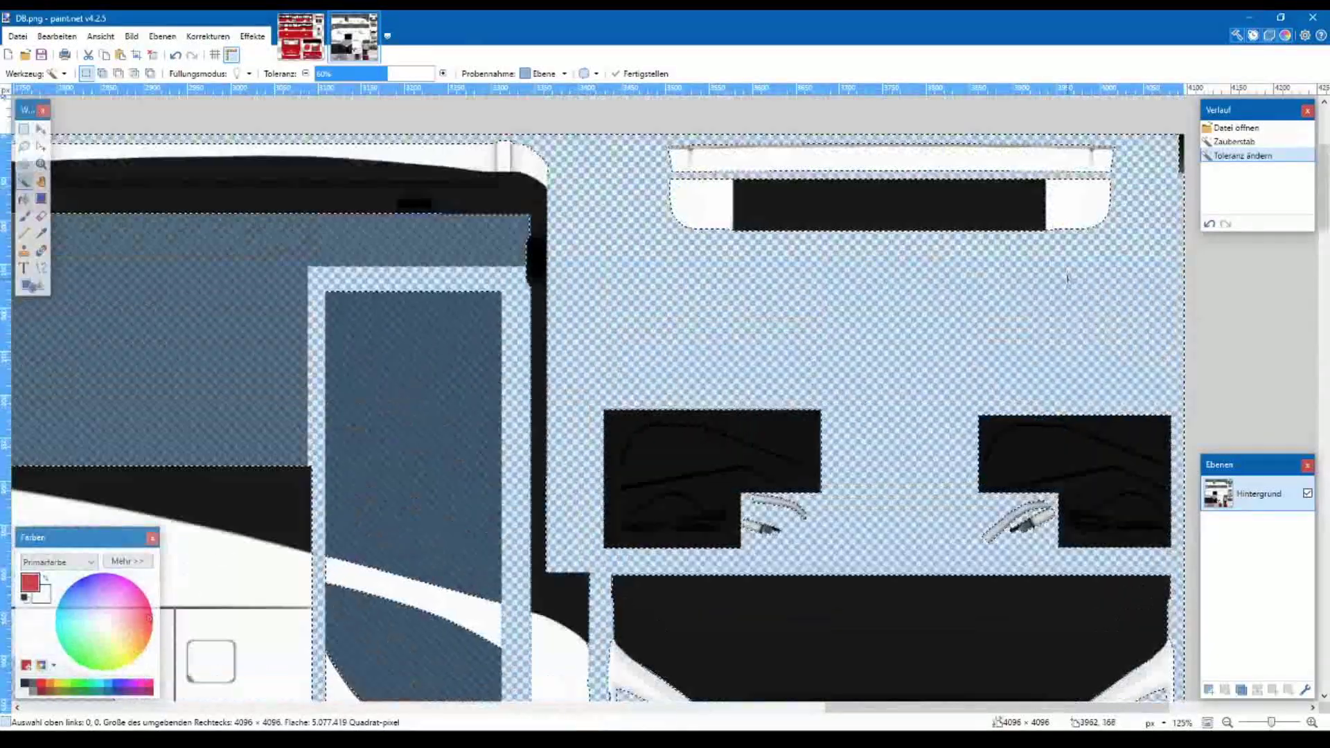
{"action": "scroll", "coordinate": [1065, 280], "scroll_direction": "up", "scroll_amount": 3}
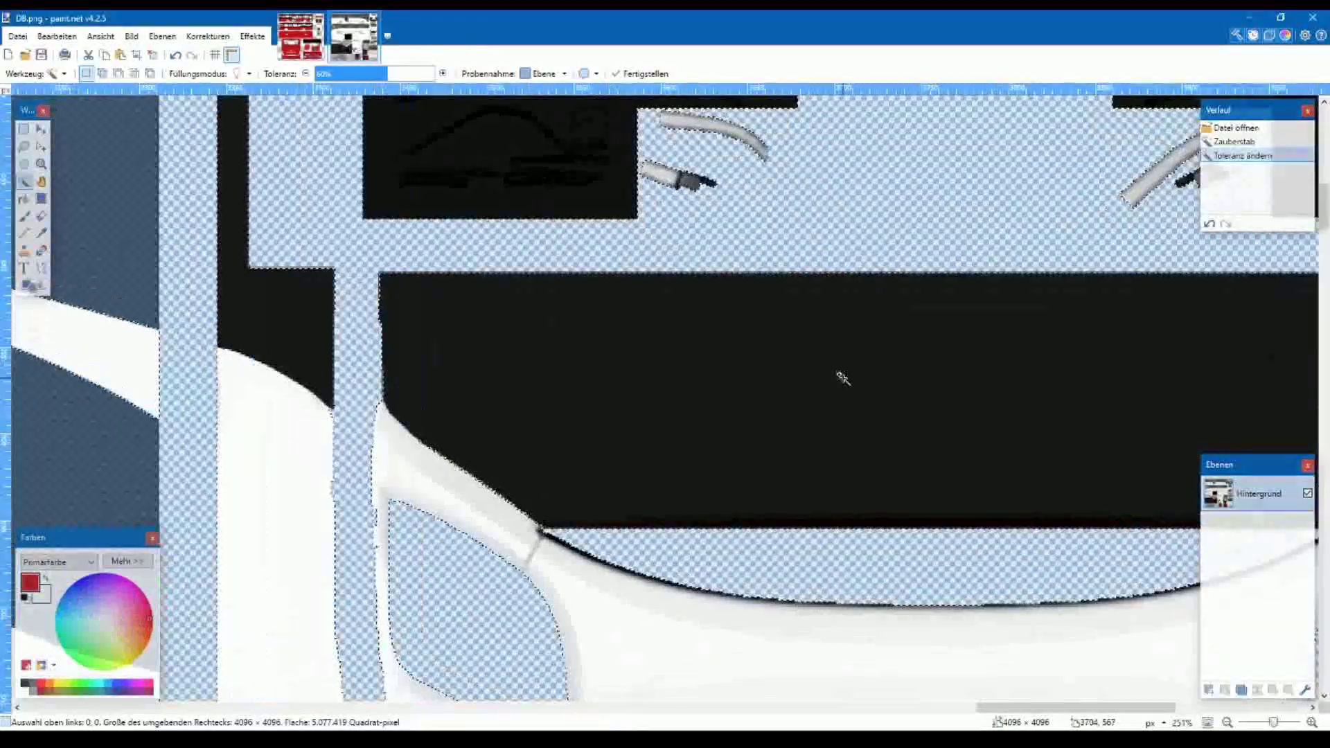
{"action": "scroll", "coordinate": [311, 255], "scroll_direction": "down", "scroll_amount": 4}
{"action": "scroll", "coordinate": [311, 255], "scroll_direction": "down", "scroll_amount": 1}
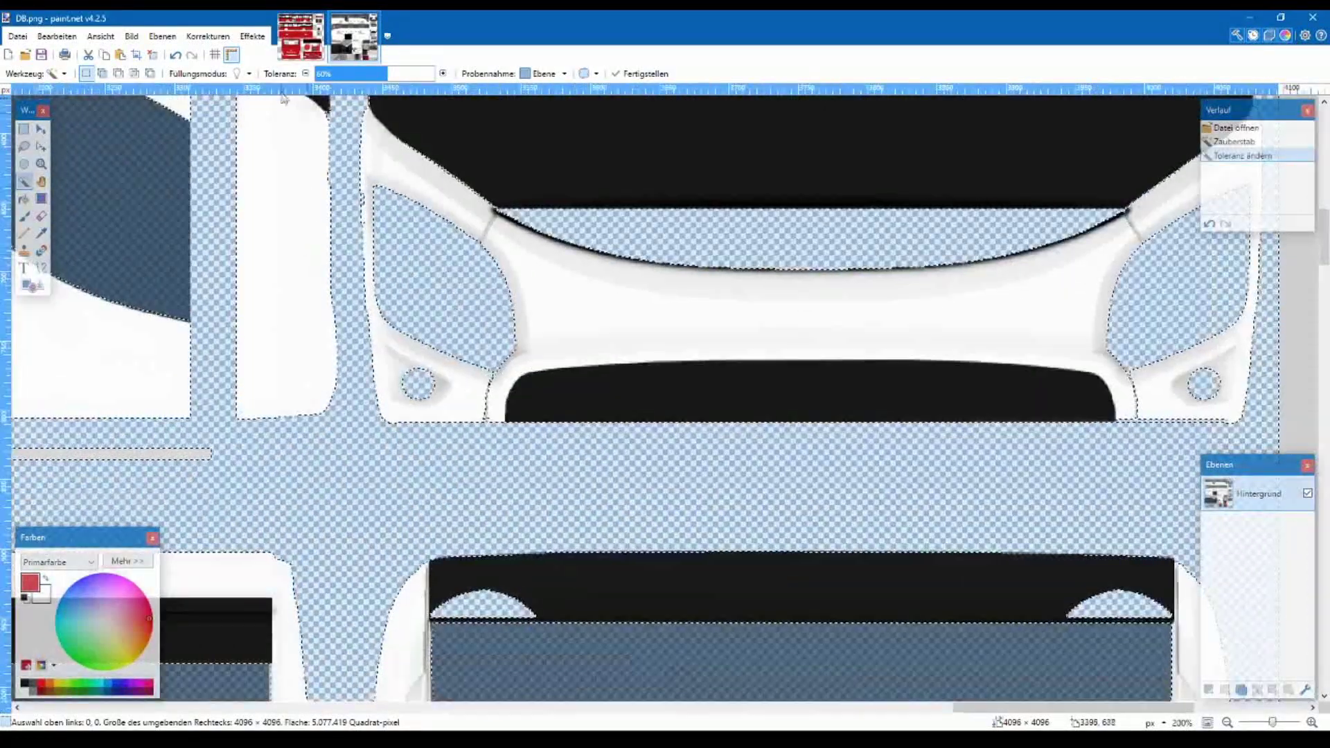
{"action": "left_click", "coordinate": [305, 73]}
{"action": "left_click", "coordinate": [306, 73]}
{"action": "left_click", "coordinate": [305, 73]}
{"action": "left_click", "coordinate": [443, 73]}
{"action": "left_click", "coordinate": [445, 74]}
{"action": "left_click", "coordinate": [444, 74]}
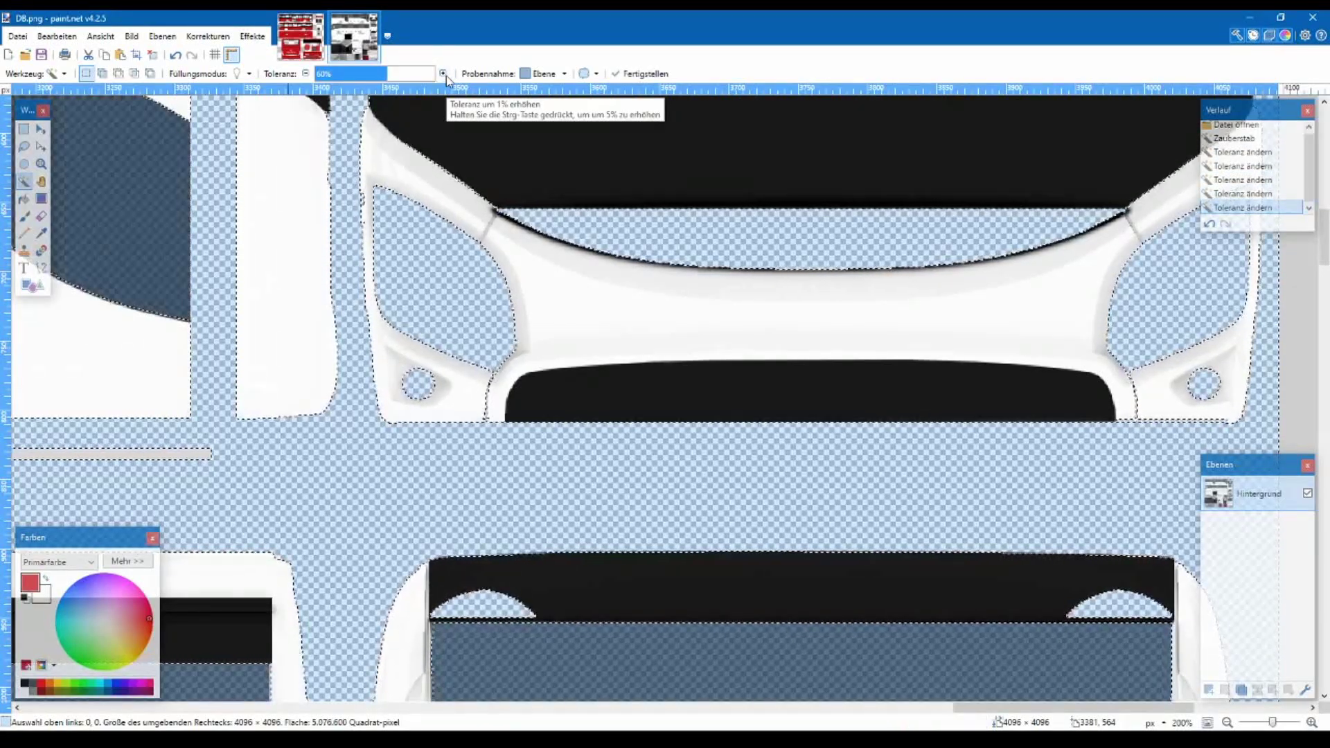
- Check the selection across the bus sides, then invert it so the bus parts are selected instead of the background
{"action": "scroll", "coordinate": [487, 322], "scroll_direction": "down", "scroll_amount": 5}
{"action": "scroll", "coordinate": [487, 323], "scroll_direction": "down", "scroll_amount": 4}
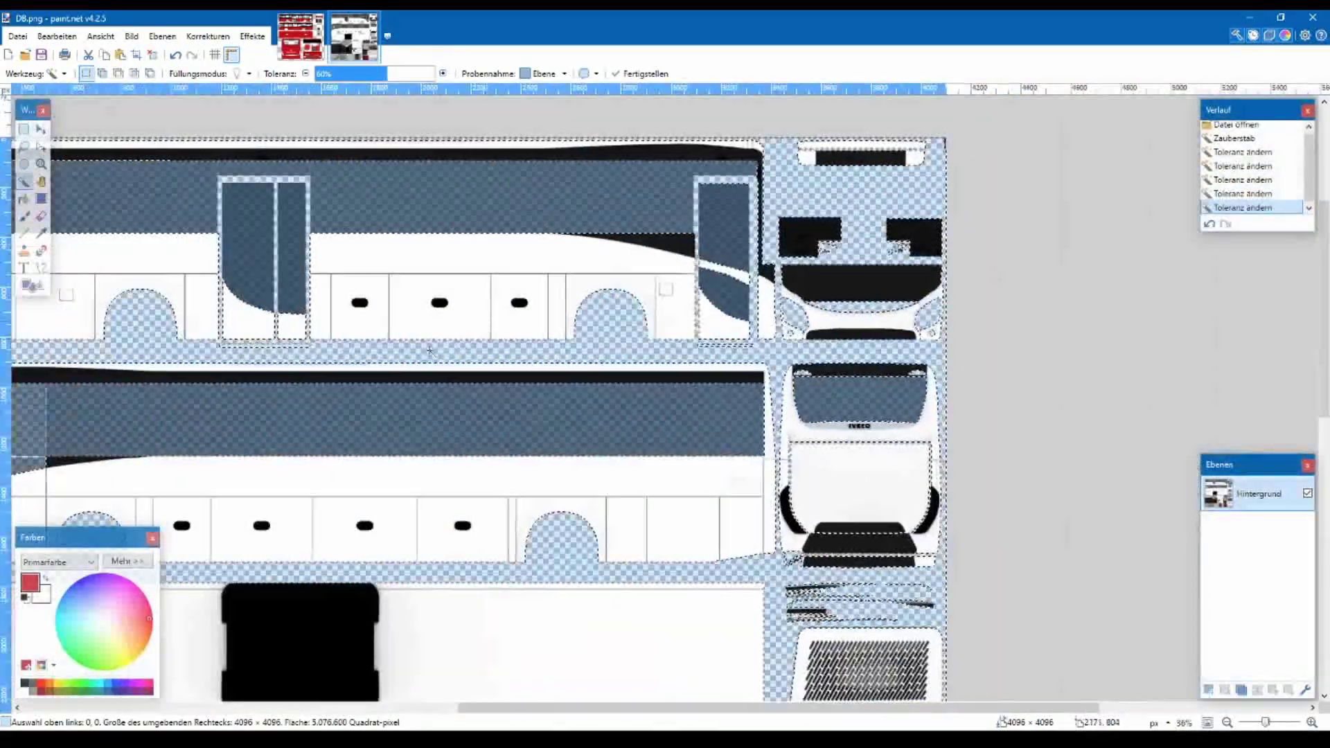
{"action": "scroll", "coordinate": [299, 200], "scroll_direction": "up", "scroll_amount": 5}
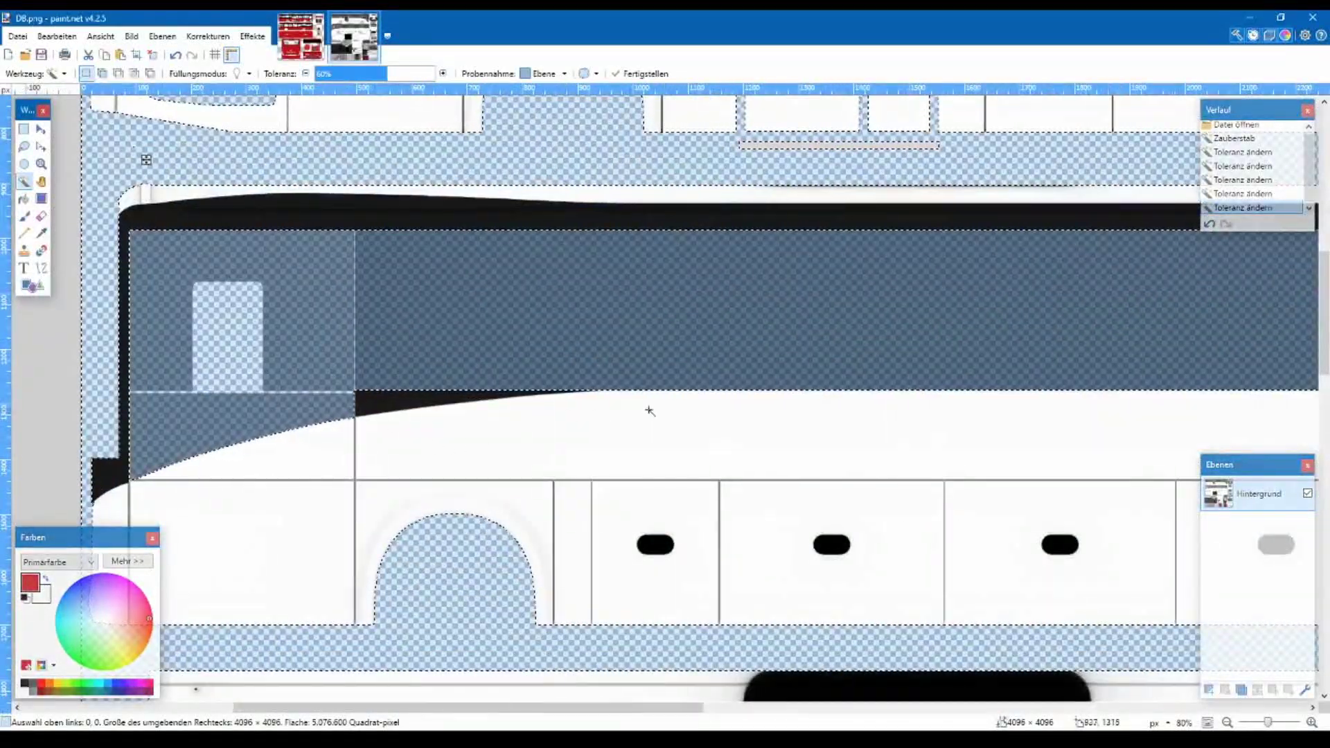
{"action": "scroll", "coordinate": [942, 395], "scroll_direction": "down", "scroll_amount": 4}
{"action": "scroll", "coordinate": [942, 396], "scroll_direction": "down", "scroll_amount": 2}
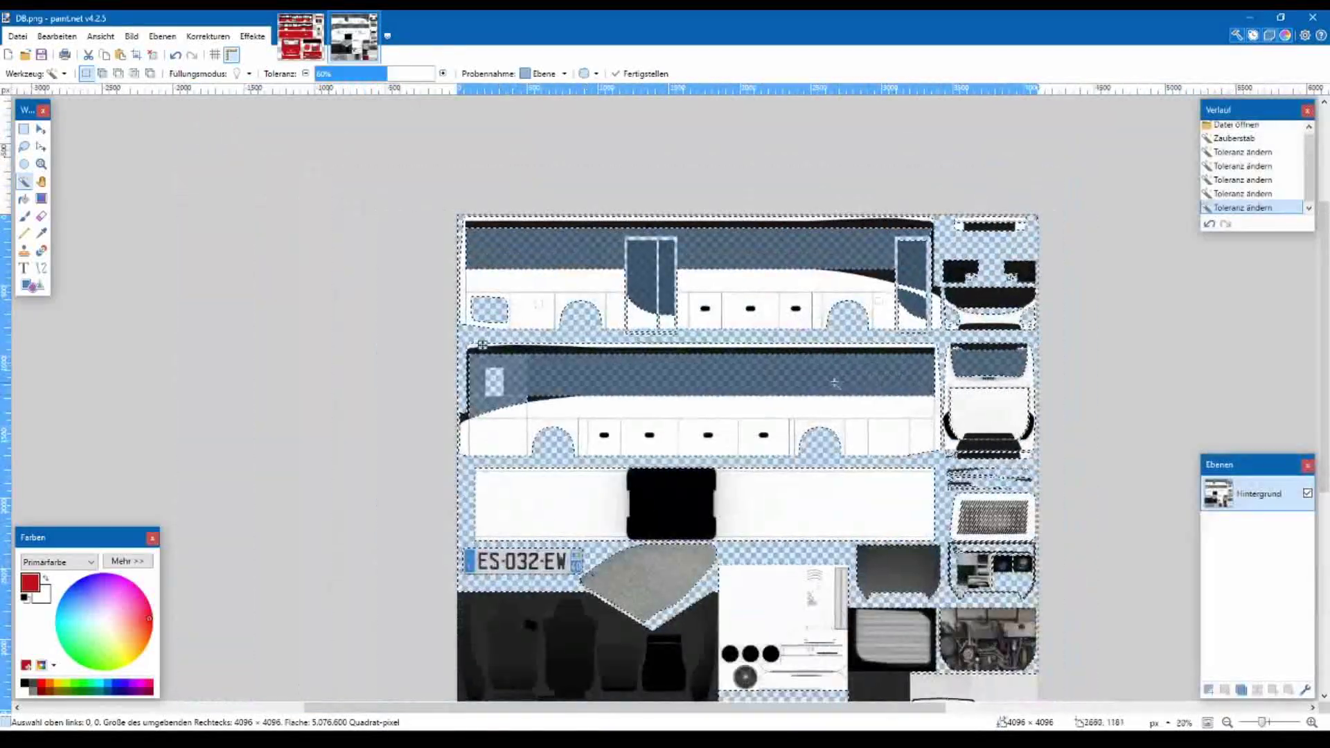
{"action": "key", "text": "ctrl+i"}
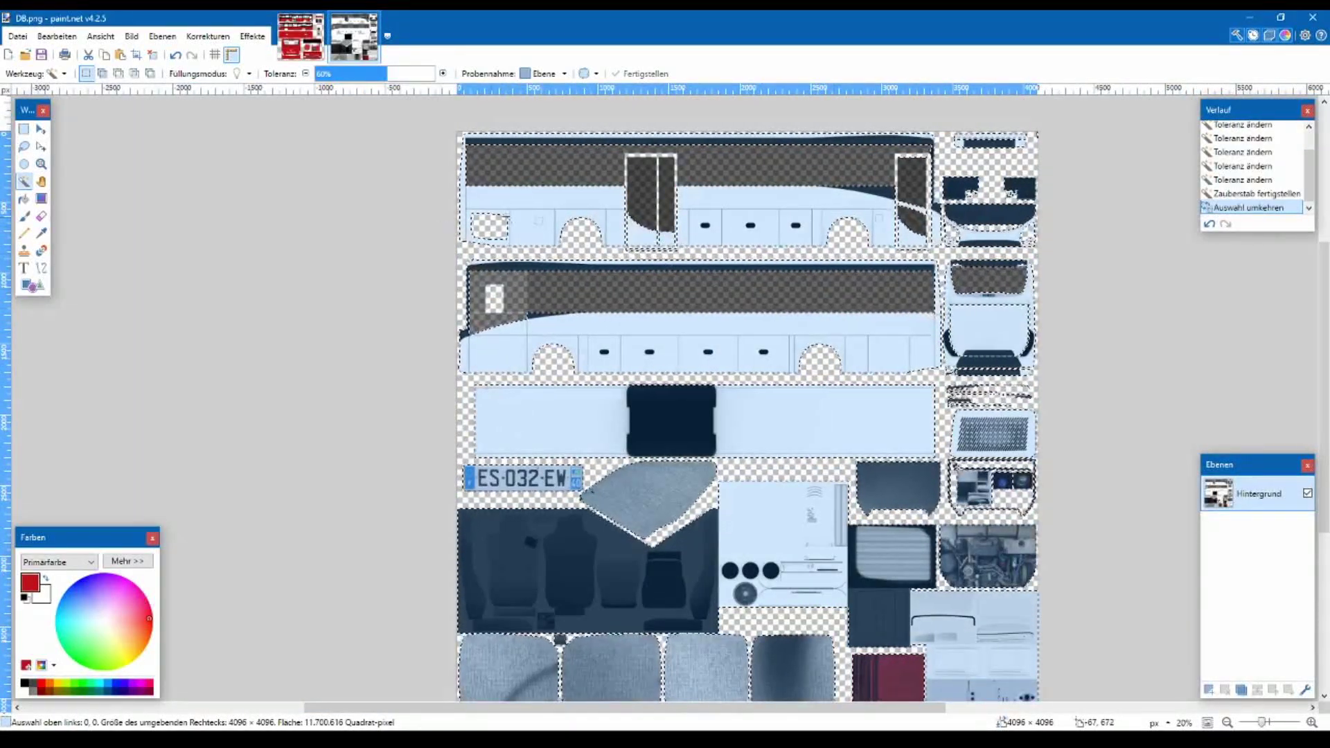
- Examine the inverted selection around the bus parts and compare the template with the red IvecoCrosswayLE.dds repaint
{"action": "scroll", "coordinate": [719, 178], "scroll_direction": "up", "scroll_amount": 2}
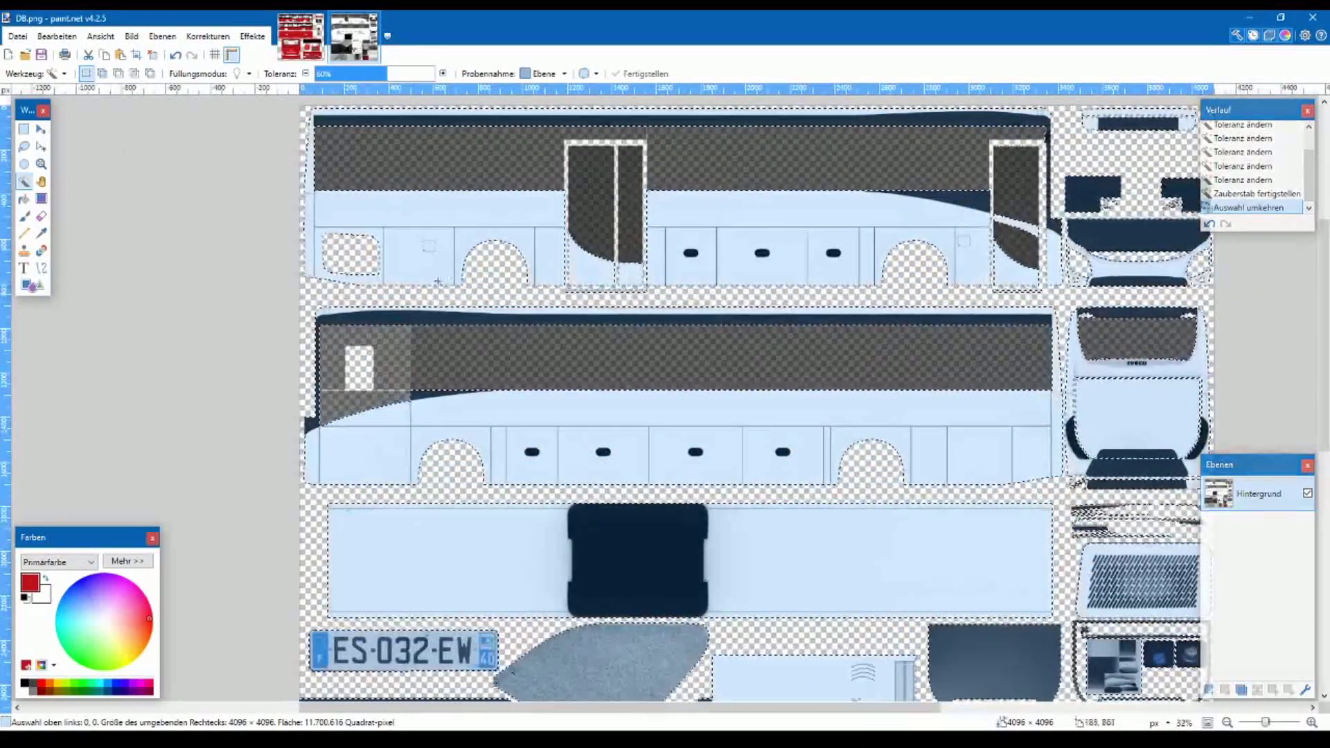
{"action": "scroll", "coordinate": [847, 332], "scroll_direction": "up", "scroll_amount": 2}
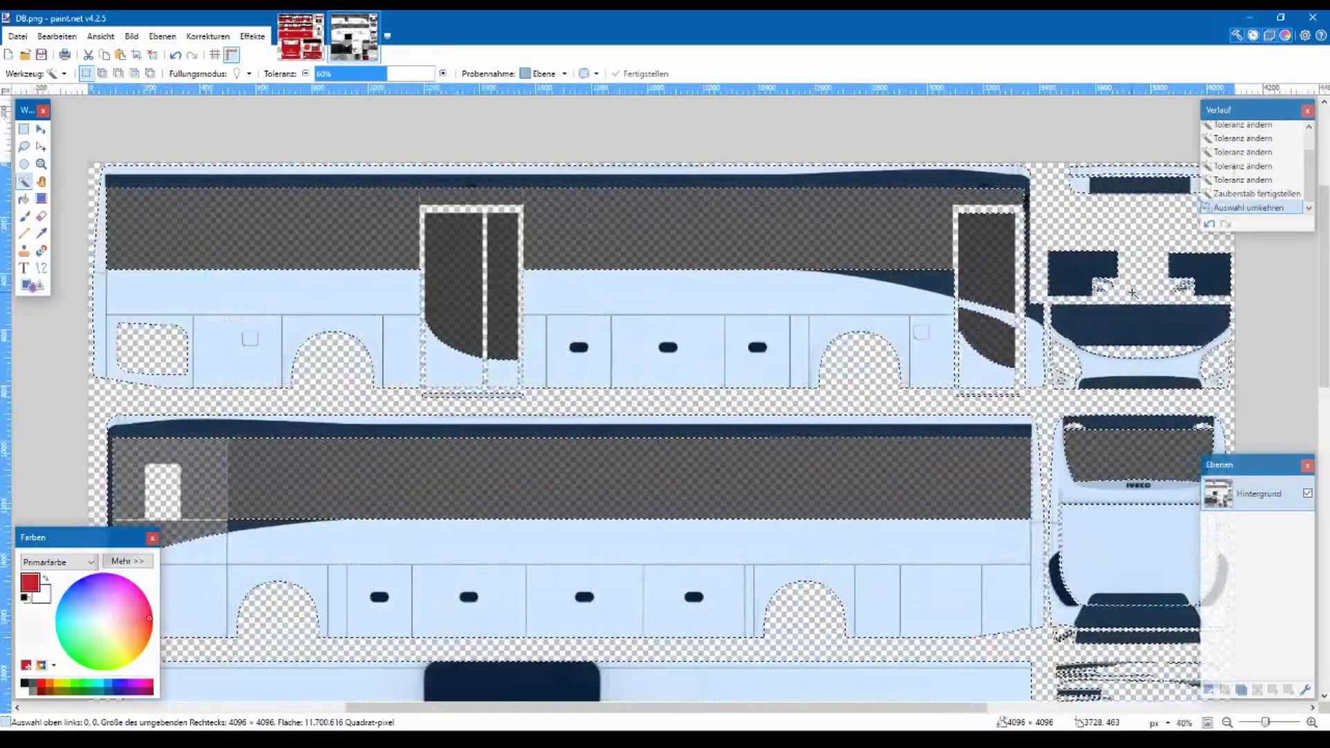
{"action": "left_click", "coordinate": [300, 38]}
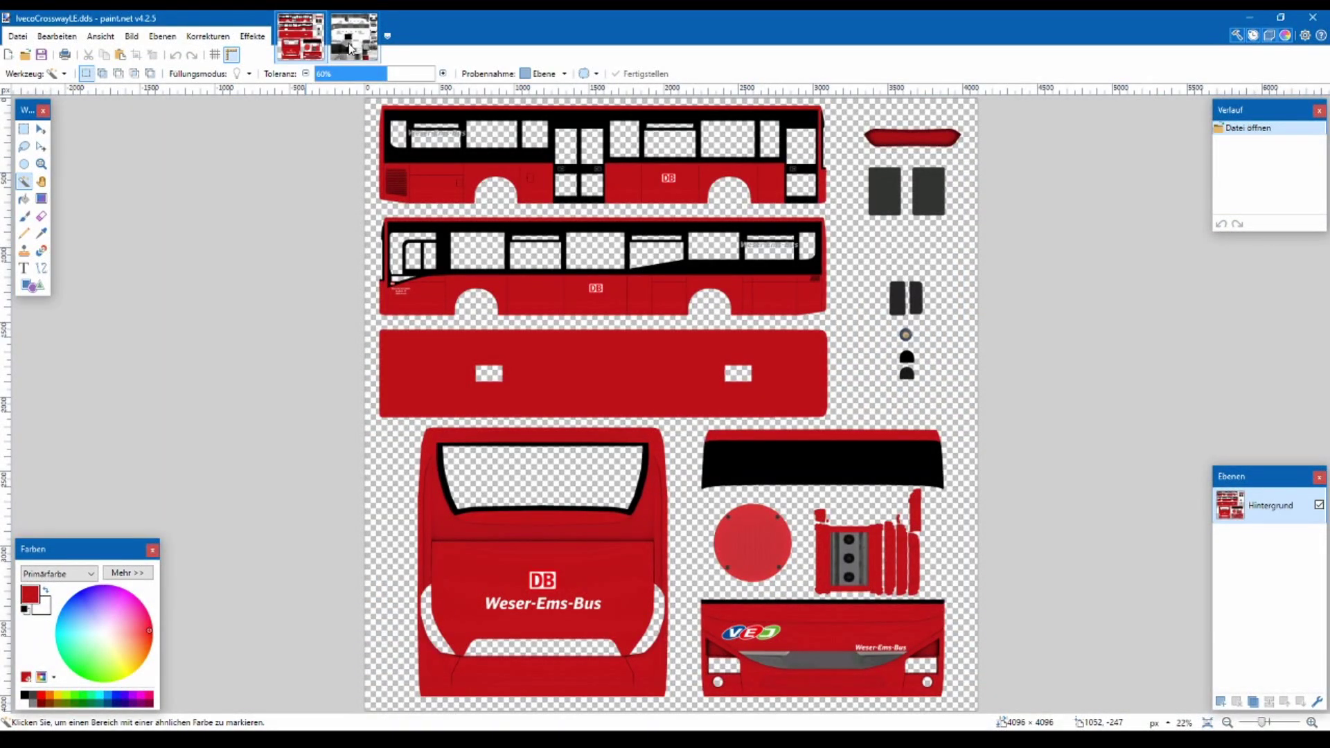
{"action": "left_click", "coordinate": [351, 46]}
{"action": "scroll", "coordinate": [622, 243], "scroll_direction": "up", "scroll_amount": 2}
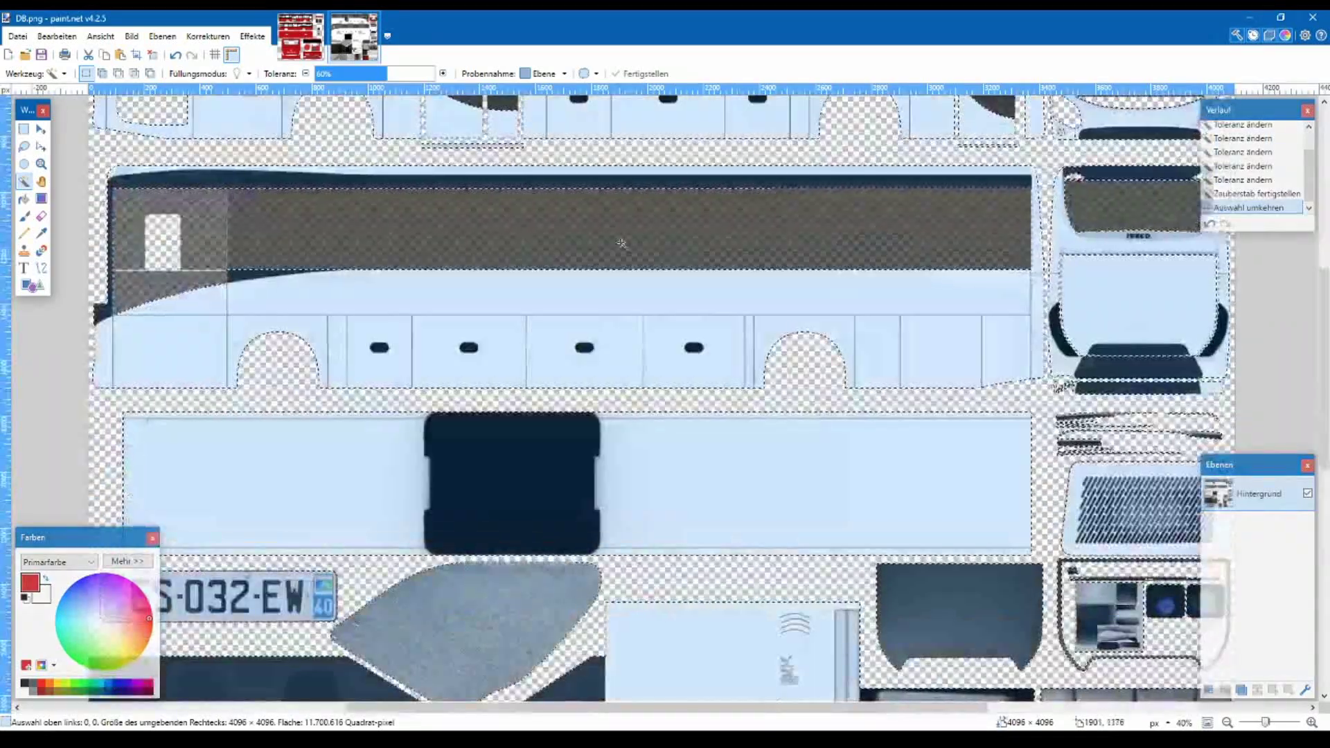
{"action": "scroll", "coordinate": [622, 243], "scroll_direction": "down", "scroll_amount": 2}
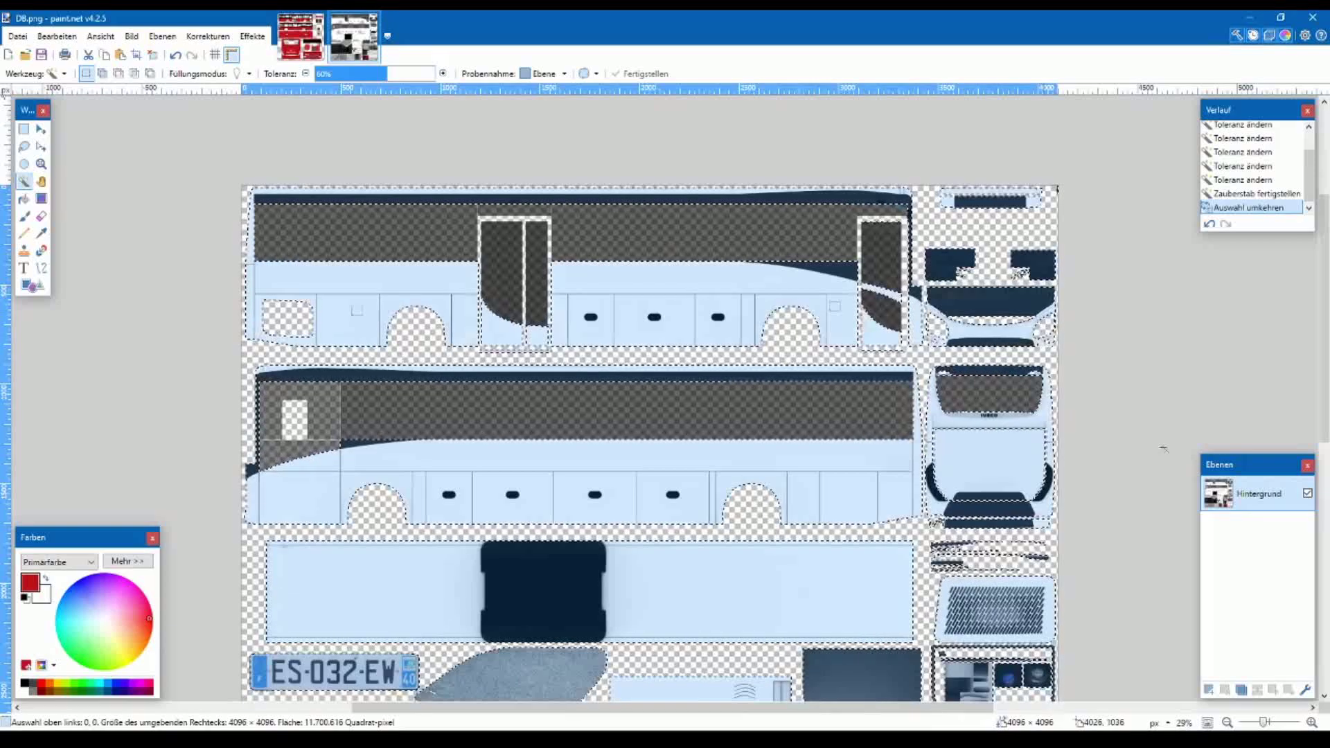
- Add a new layer beneath the Hintergrund layer and name it Lack
{"action": "left_click", "coordinate": [1209, 690]}
{"action": "left_click", "coordinate": [1289, 691]}
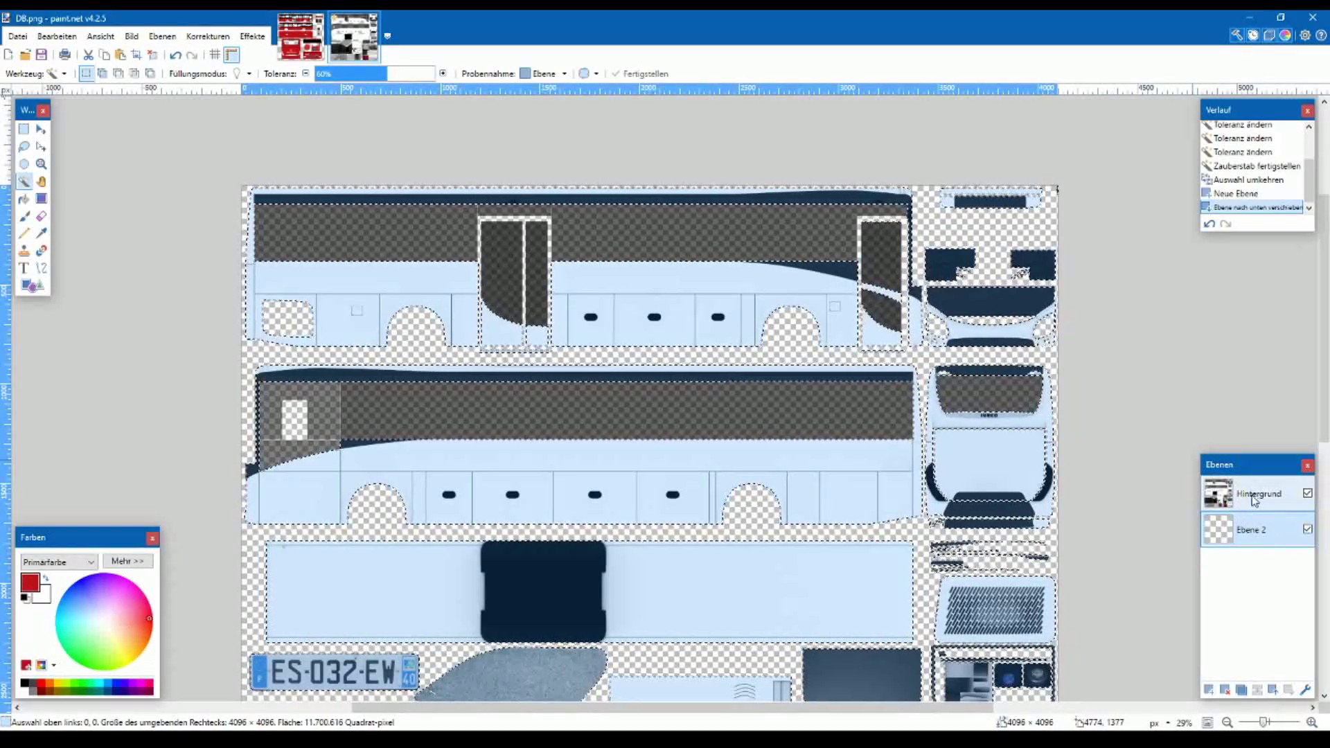
{"action": "double_click", "coordinate": [1250, 544]}
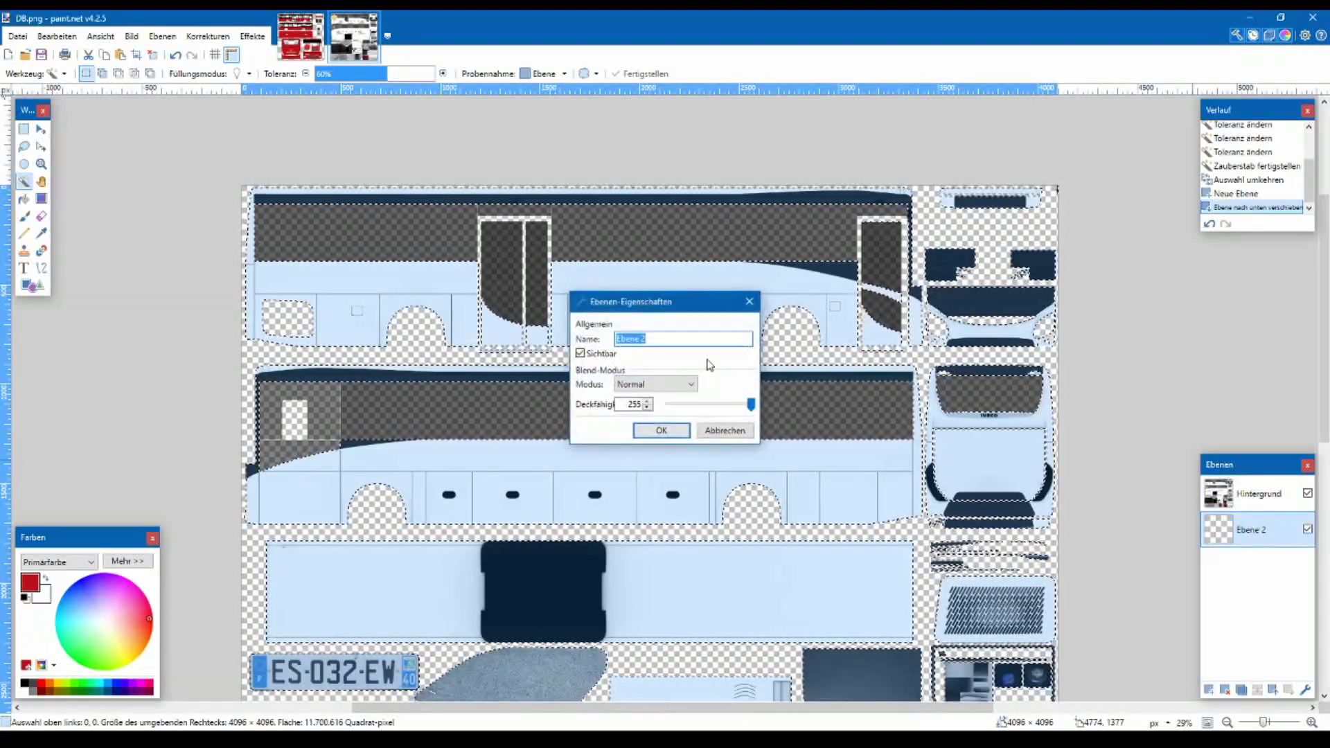
{"action": "key", "text": "Return"}
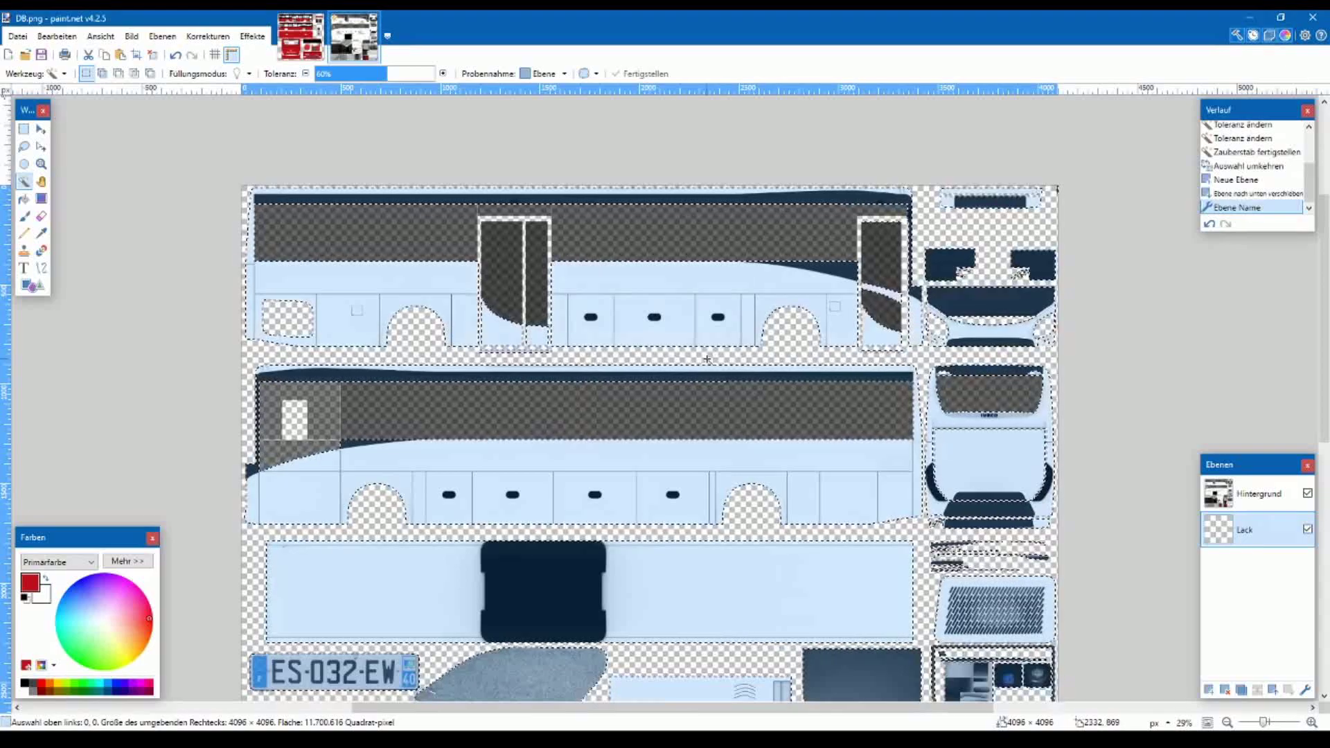
- Activate the rectangle shape tool and set the Hintergrund layer's blend mode to Multiplizieren
{"action": "left_click", "coordinate": [32, 285]}
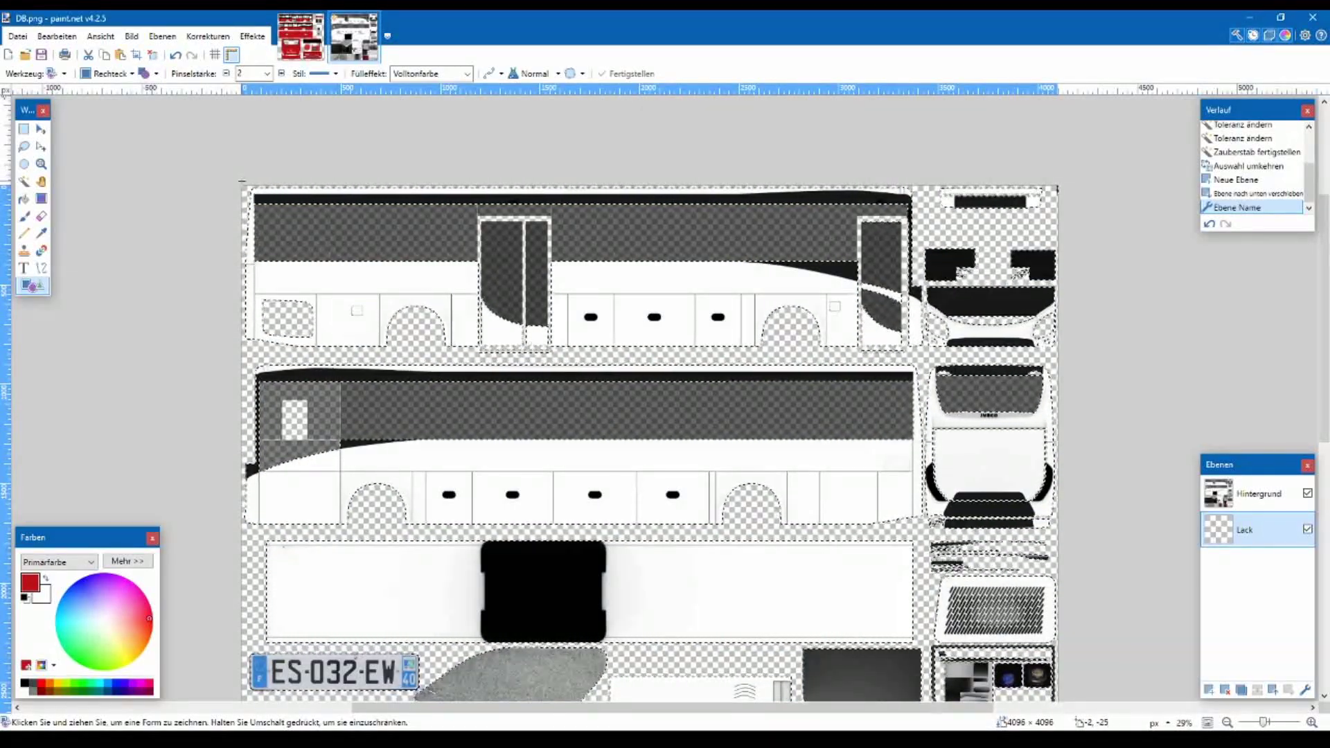
{"action": "left_click_drag", "start_coordinate": [247, 178], "coordinate": [375, 223]}
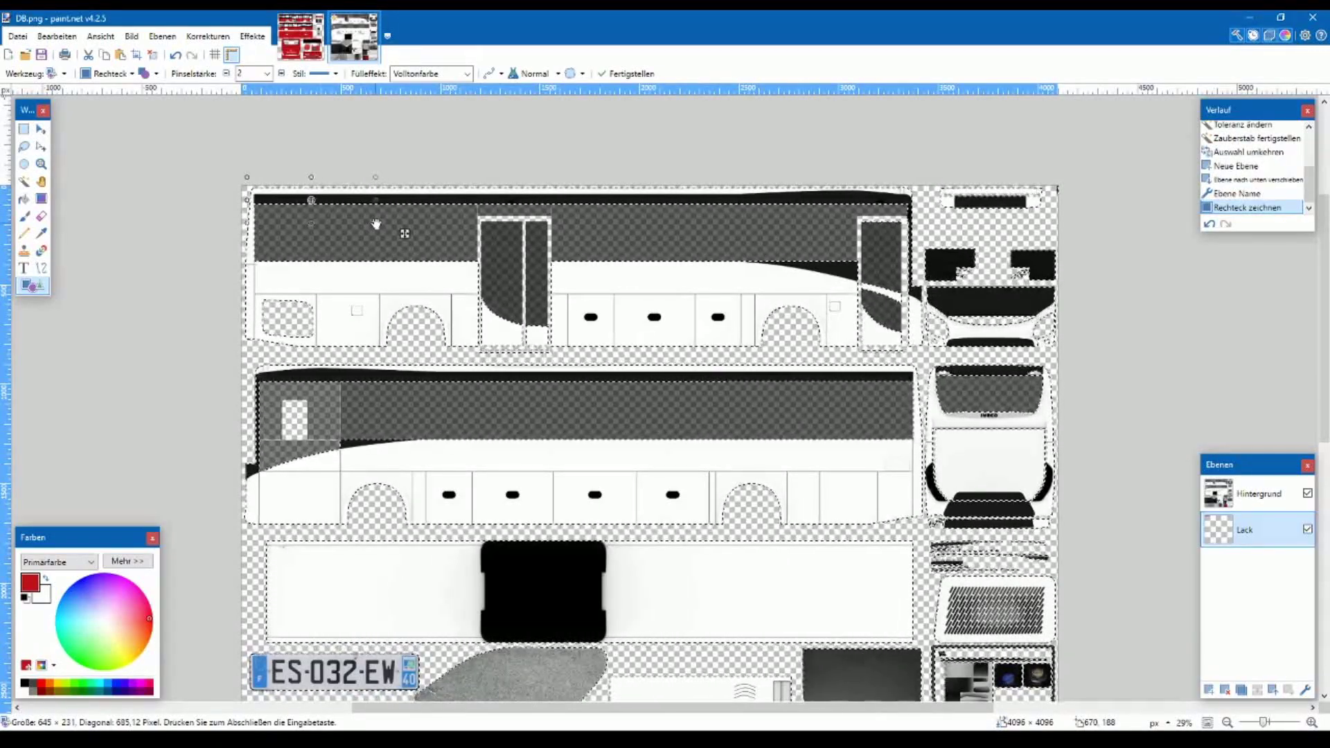
{"action": "key", "text": "ctrl+z"}
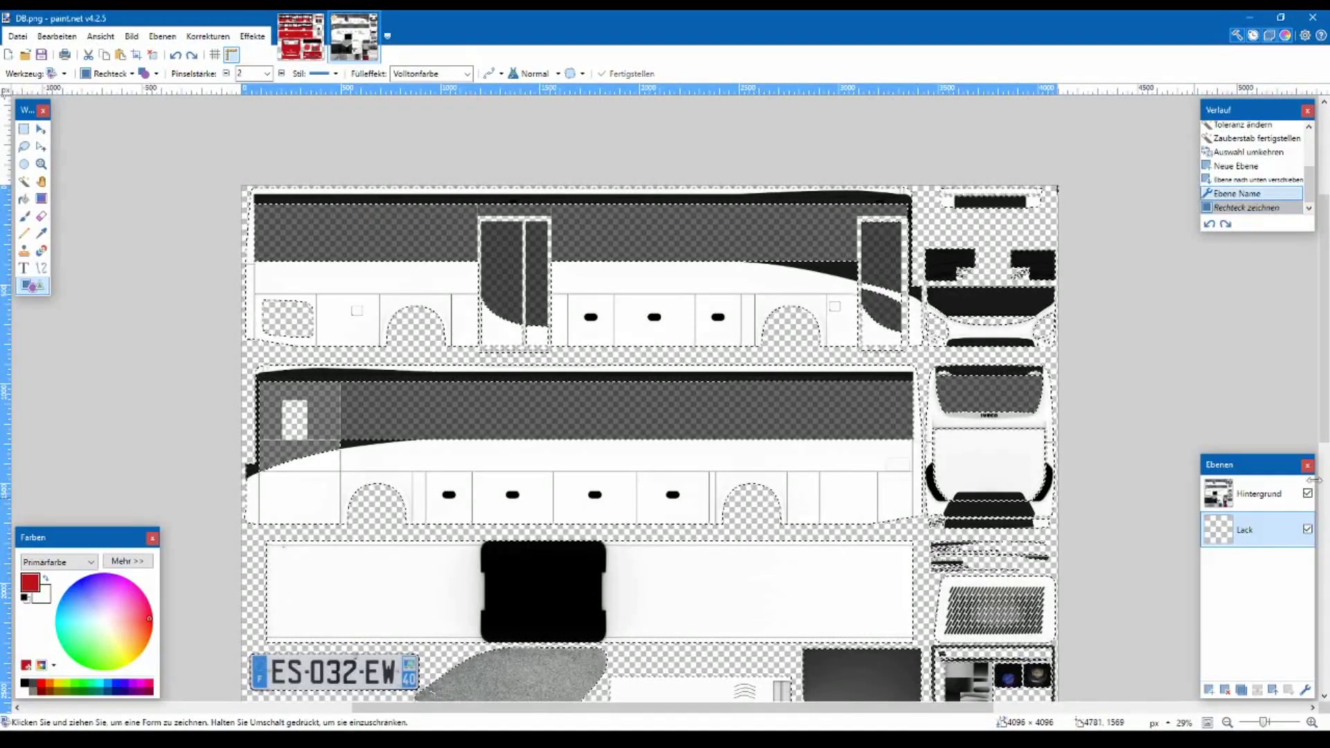
{"action": "double_click", "coordinate": [1255, 498]}
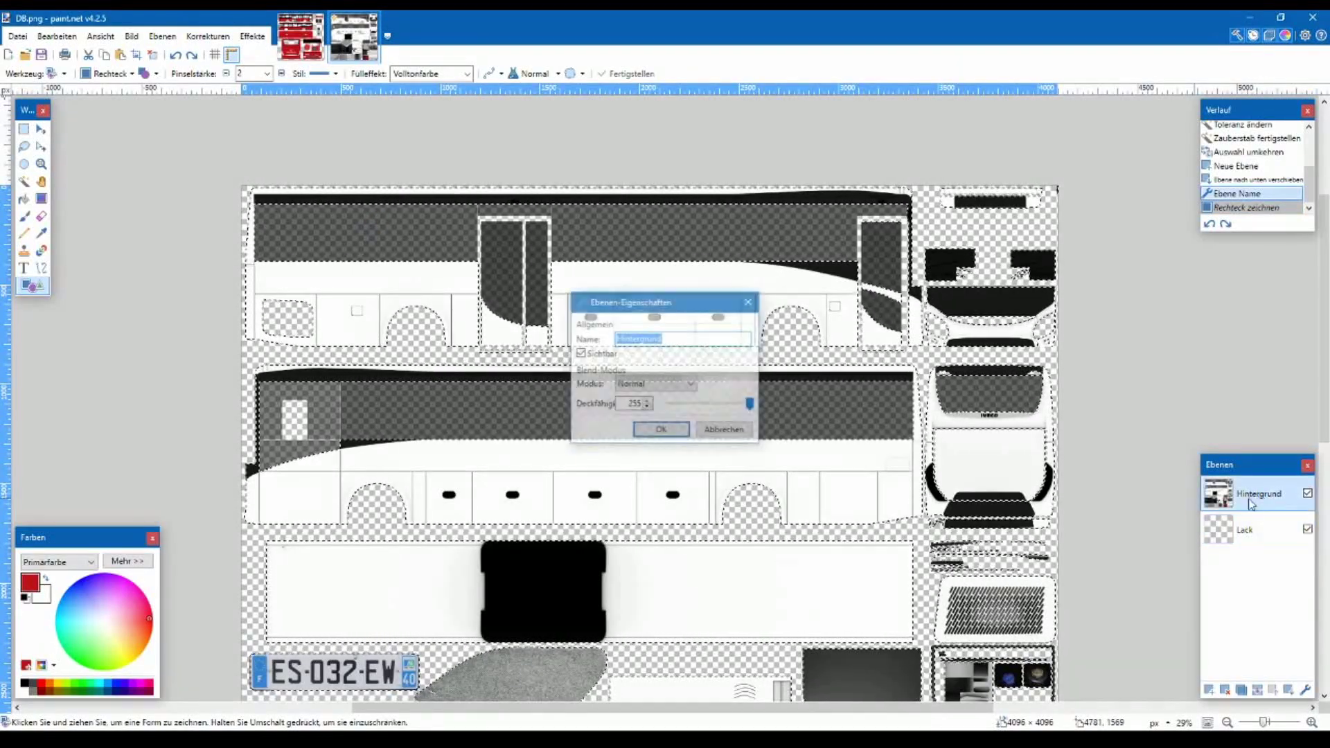
{"action": "left_click", "coordinate": [676, 387]}
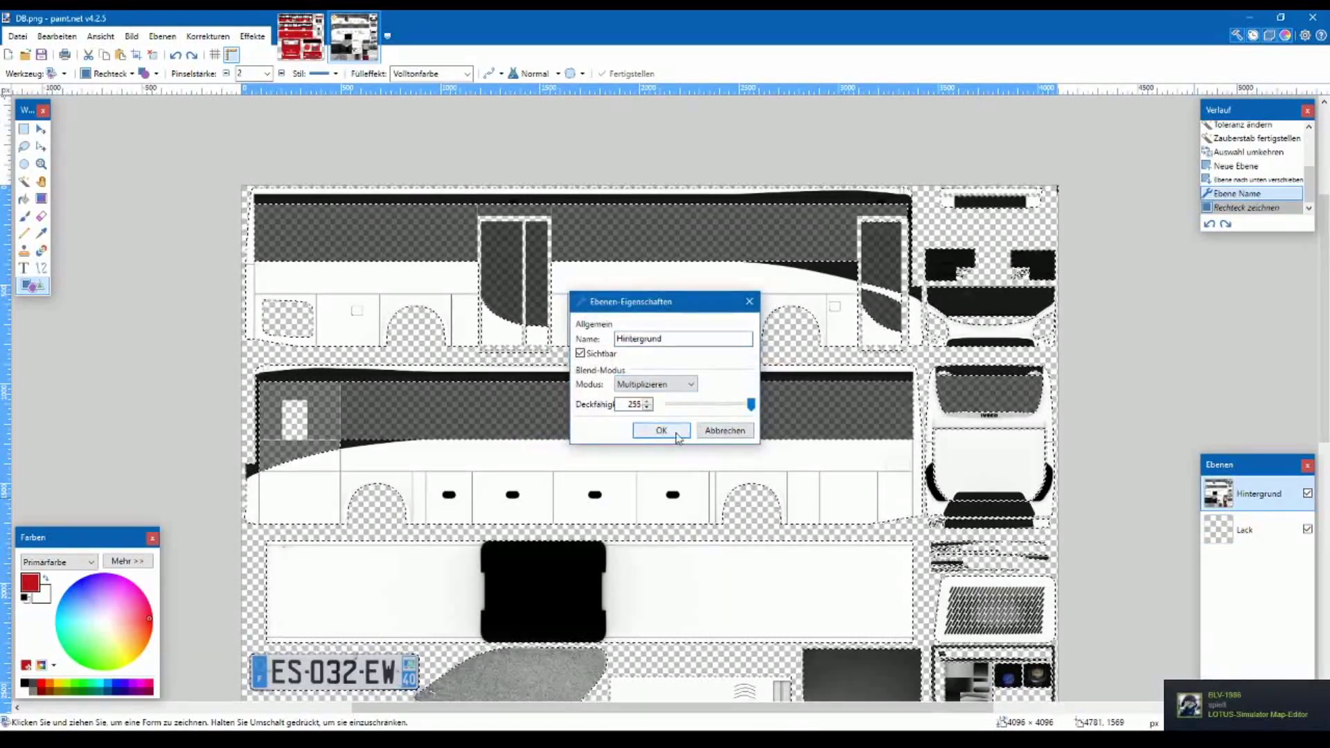
{"action": "left_click", "coordinate": [662, 431]}
{"action": "left_click_drag", "start_coordinate": [234, 175], "coordinate": [857, 343]}
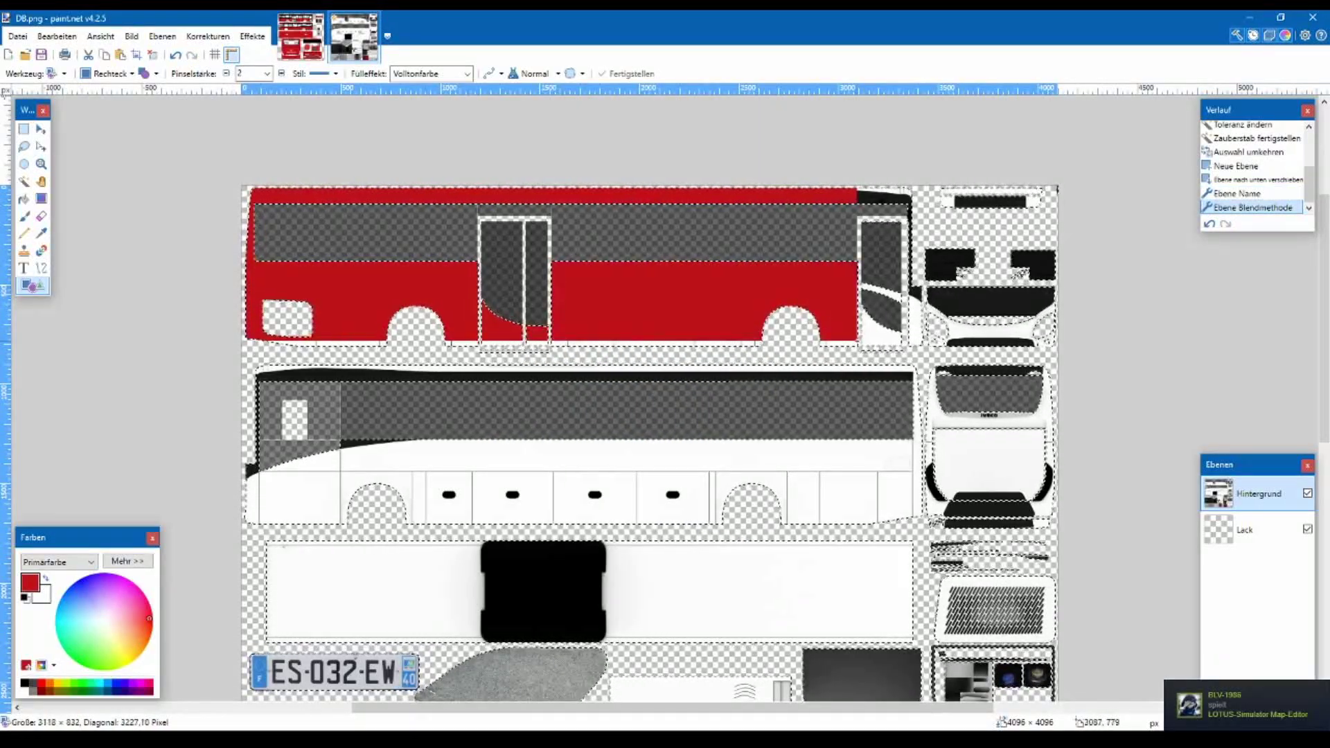
{"action": "left_click_drag", "start_coordinate": [548, 176], "coordinate": [581, 218]}
{"action": "mouse_move", "coordinate": [601, 256]}
{"action": "left_mouse_down"}
{"action": "mouse_move", "coordinate": [597, 281]}
{"action": "mouse_move", "coordinate": [601, 261]}
{"action": "left_mouse_up"}
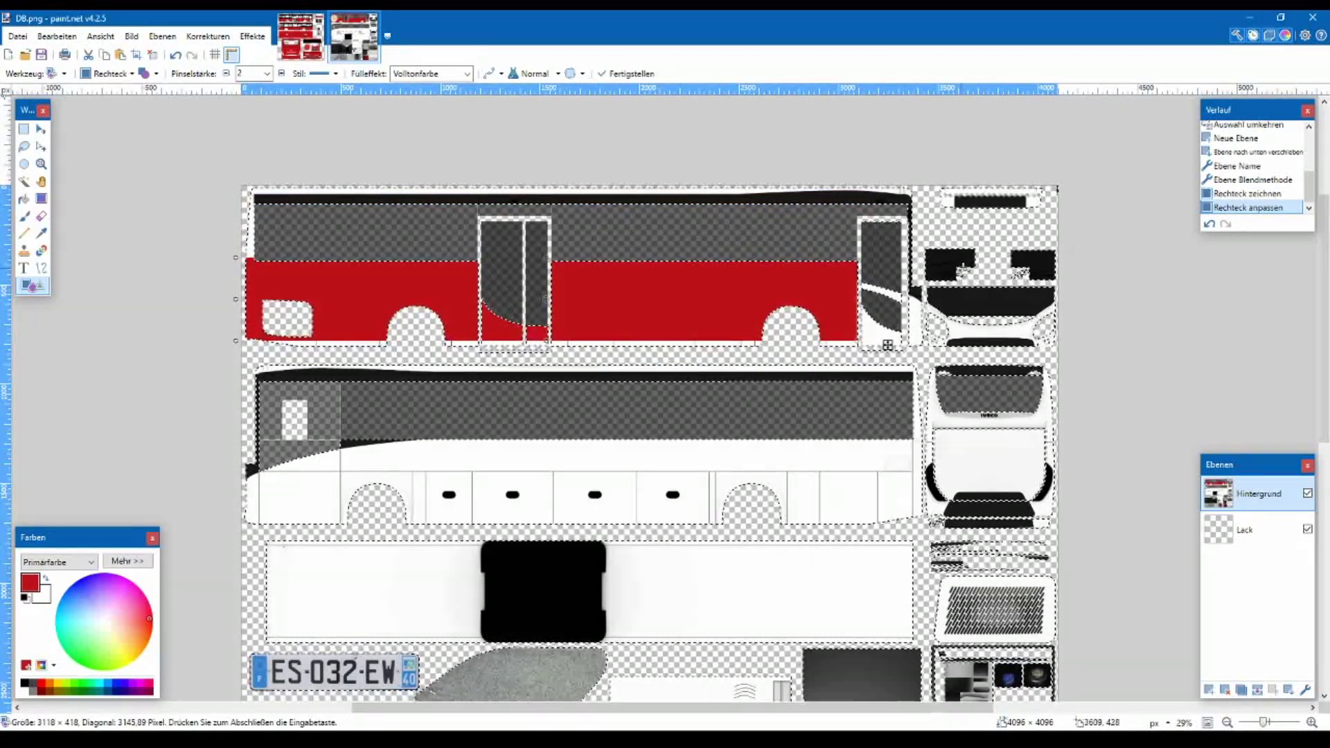
{"action": "scroll", "coordinate": [961, 275], "scroll_direction": "up", "scroll_amount": 4}
{"action": "left_click_drag", "start_coordinate": [643, 350], "coordinate": [478, 350]}
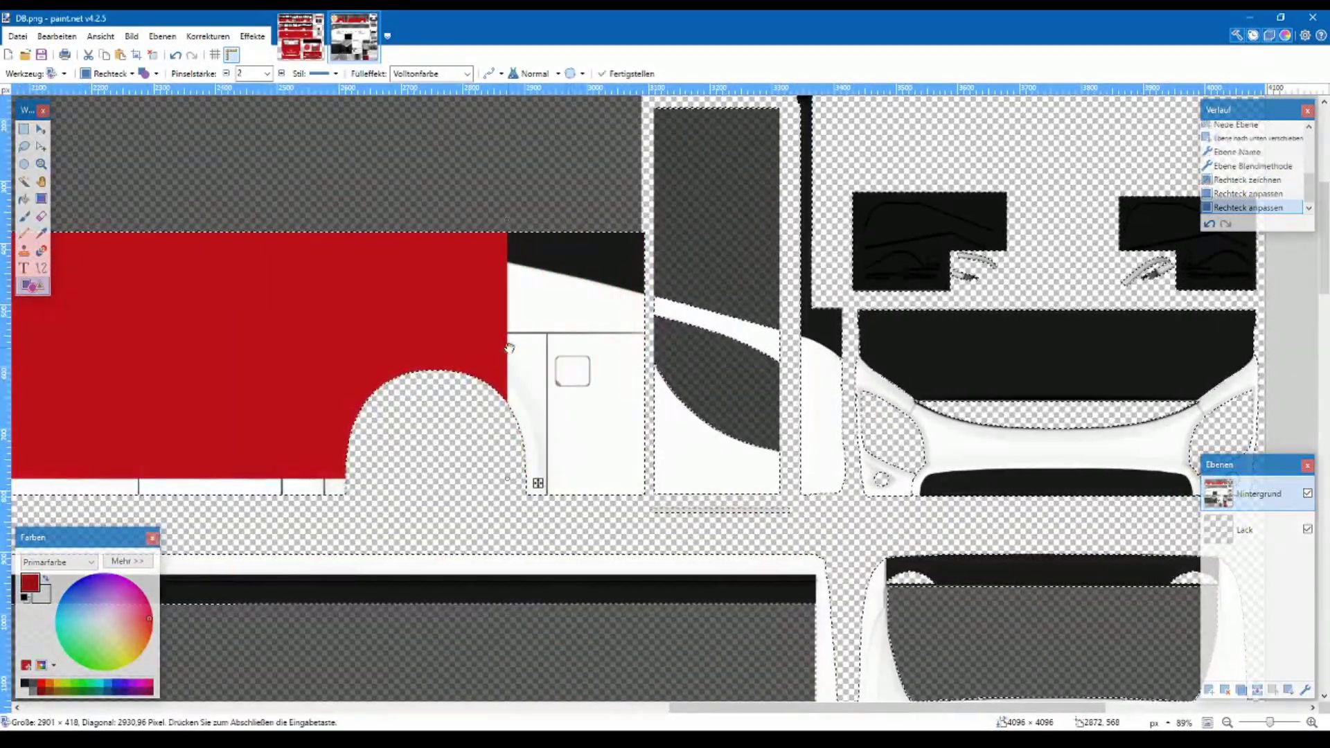
{"action": "key", "text": "ctrl+z"}
{"action": "key", "text": "ctrl+z"}
{"action": "key", "text": "ctrl+z"}
{"action": "scroll", "coordinate": [596, 359], "scroll_direction": "down", "scroll_amount": 4}
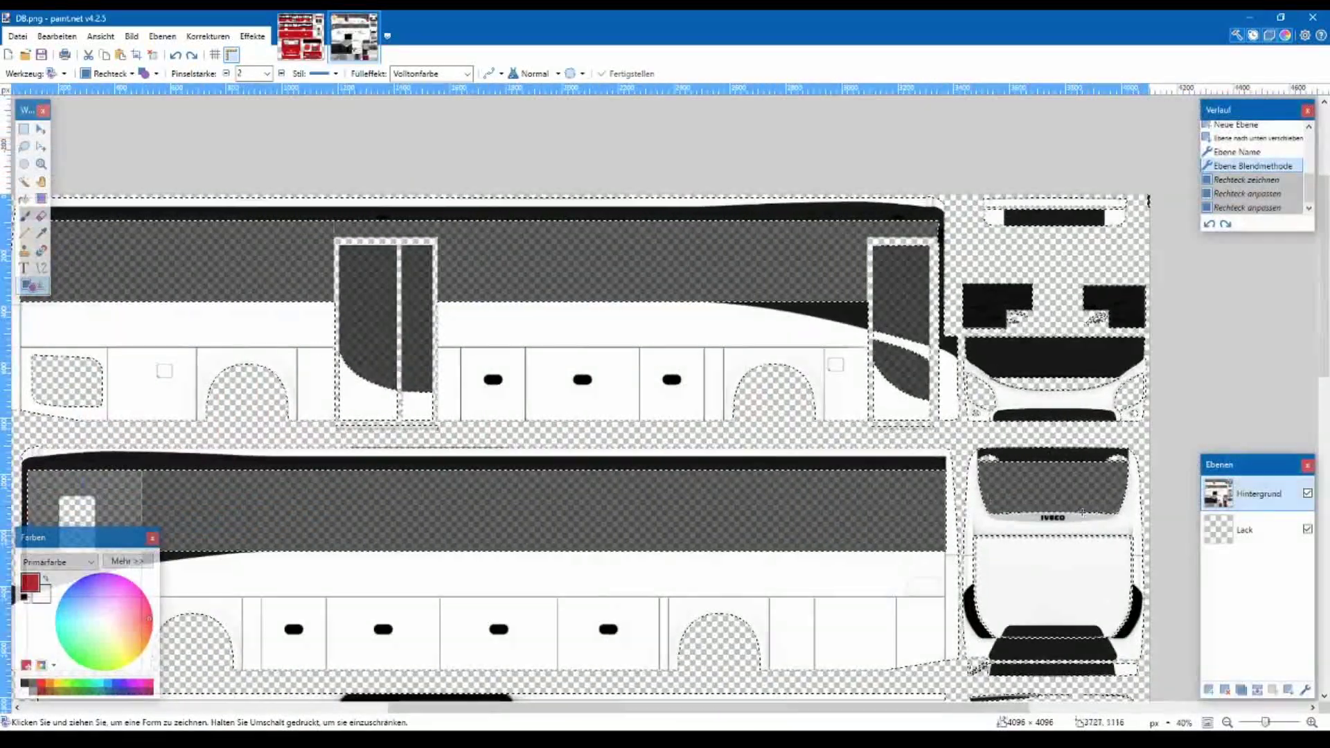
- On the Lack layer, draw a filled red rectangle about 3309 × 251 px over the roof edge and windows of the door side
{"action": "left_click", "coordinate": [1245, 530]}
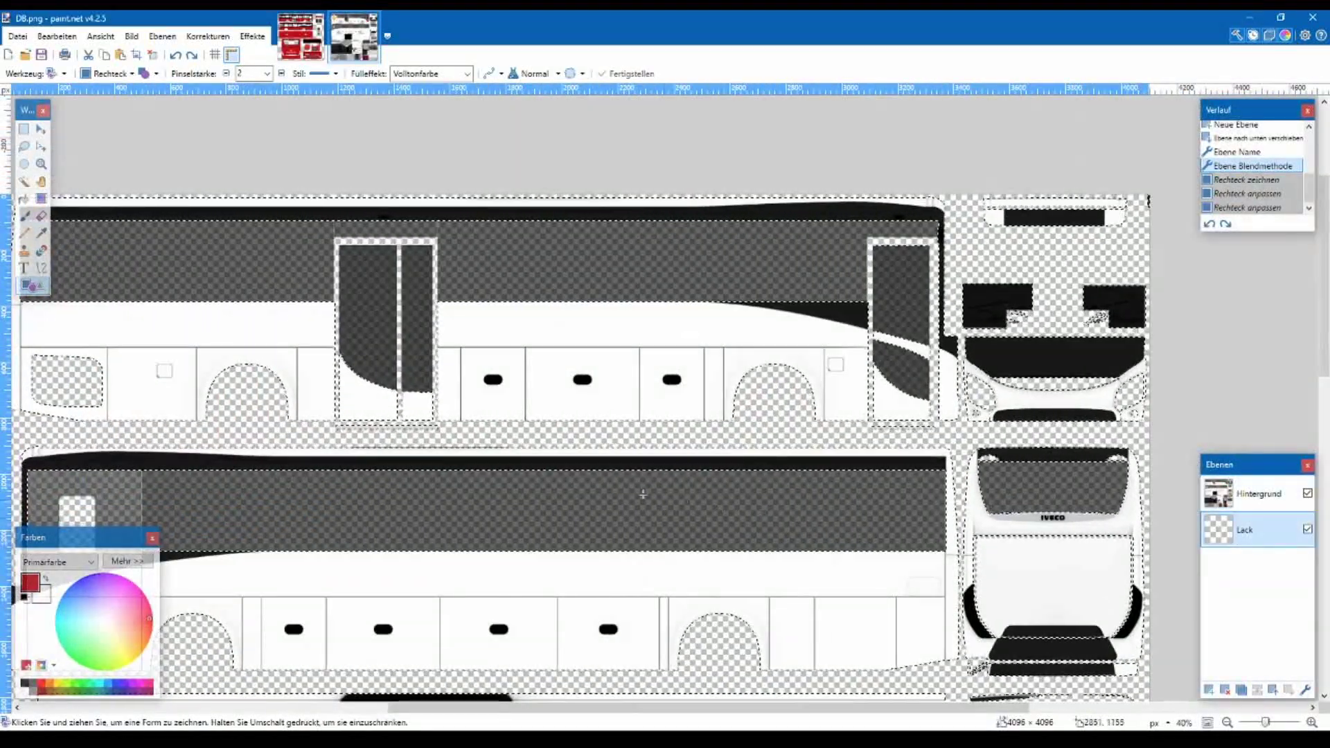
{"action": "scroll", "coordinate": [623, 381], "scroll_direction": "left", "scroll_amount": 2}
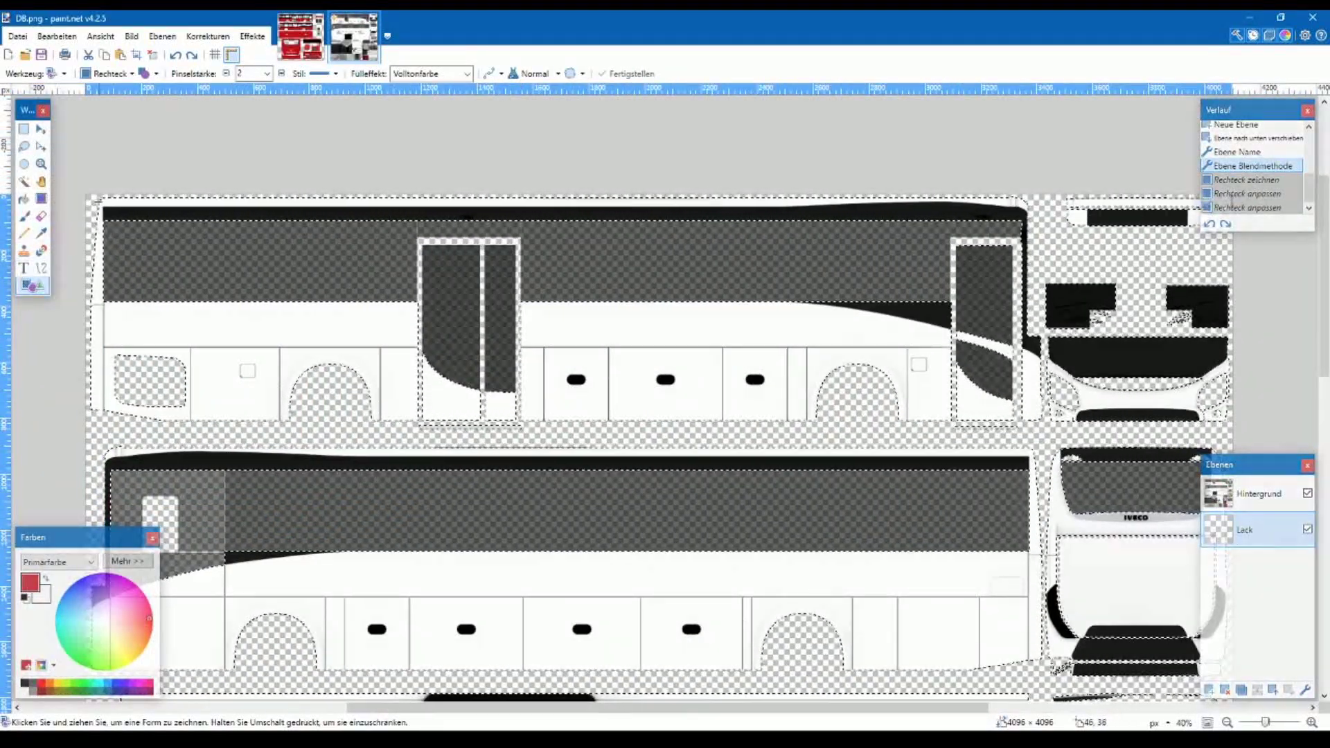
{"action": "left_click_drag", "start_coordinate": [103, 195], "coordinate": [216, 251]}
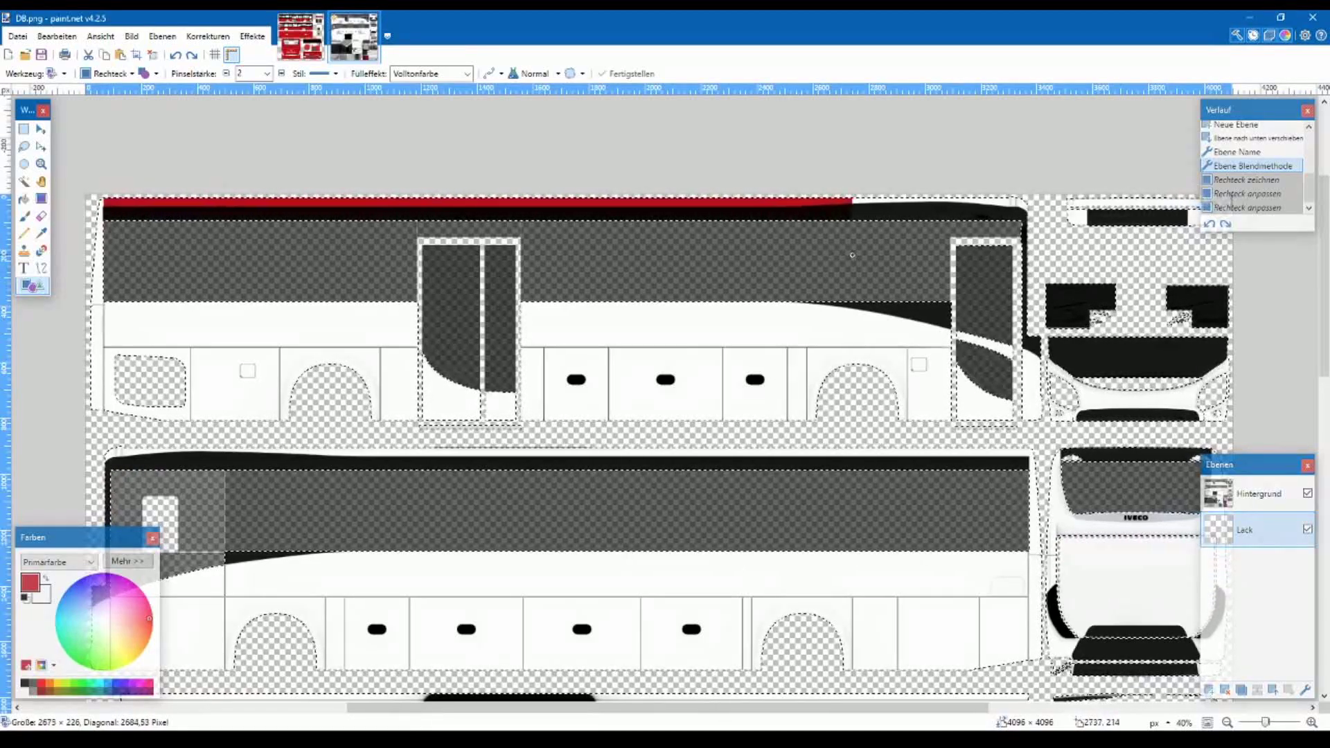
{"action": "left_click_drag", "start_coordinate": [1018, 264], "coordinate": [1024, 264]}
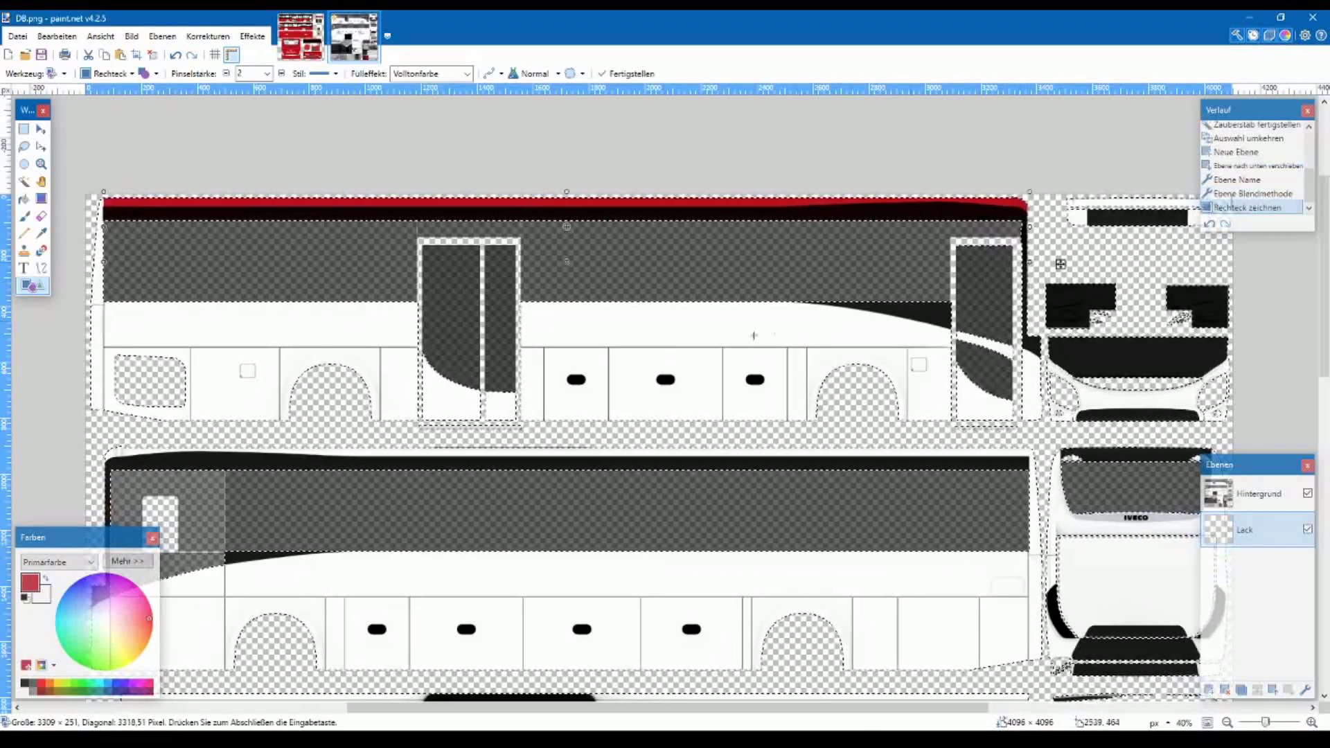
{"action": "key", "text": "Return"}
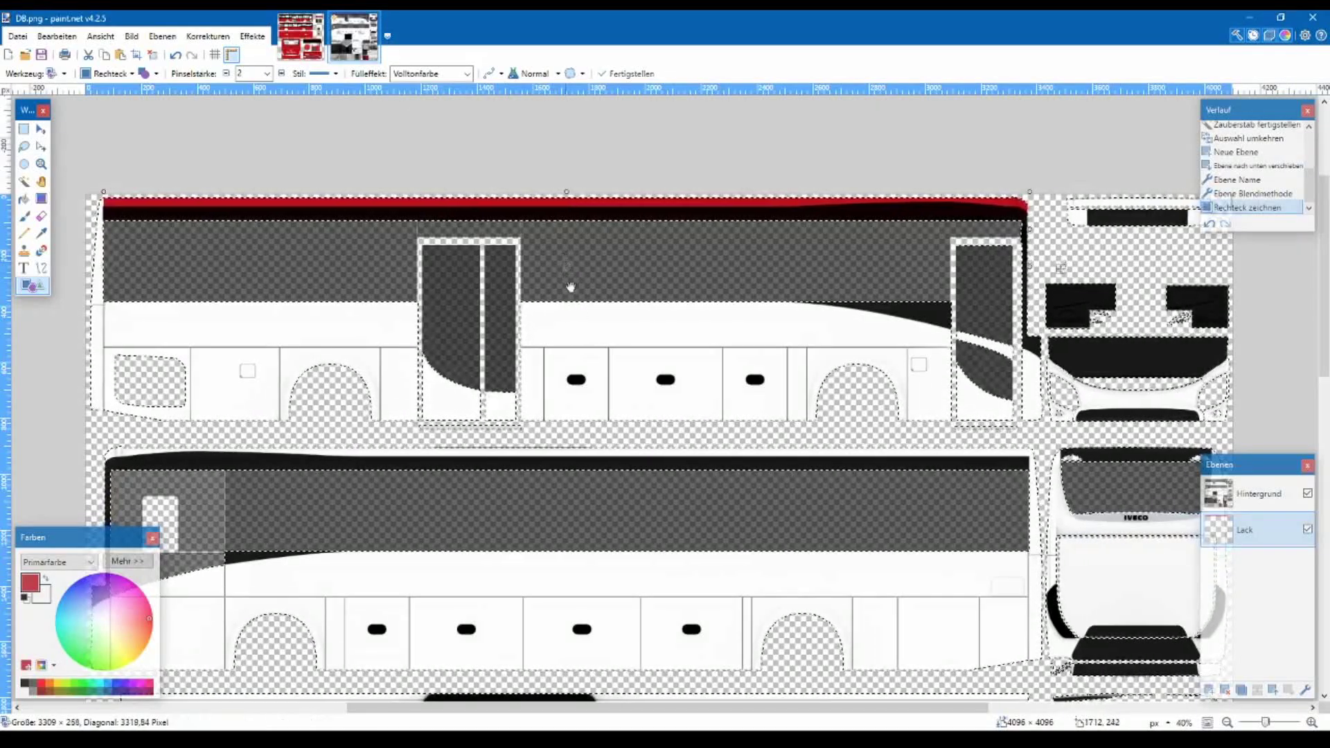
- Enlarge the red rectangle to about 3427 × 825 px so it covers the bus's entire door side, and finish the shape
{"action": "left_click_drag", "start_coordinate": [590, 421], "coordinate": [589, 305]}
{"action": "left_click_drag", "start_coordinate": [116, 305], "coordinate": [86, 308]}
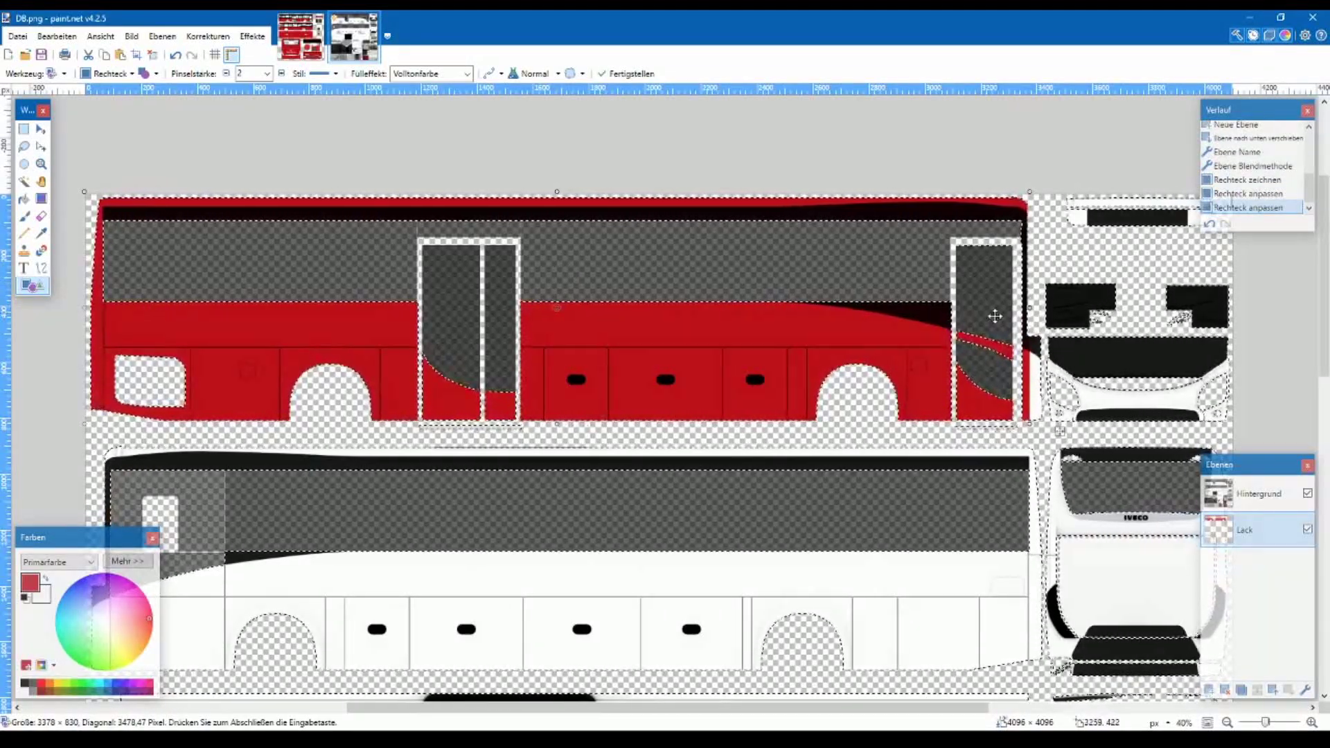
{"action": "key", "text": "Return"}
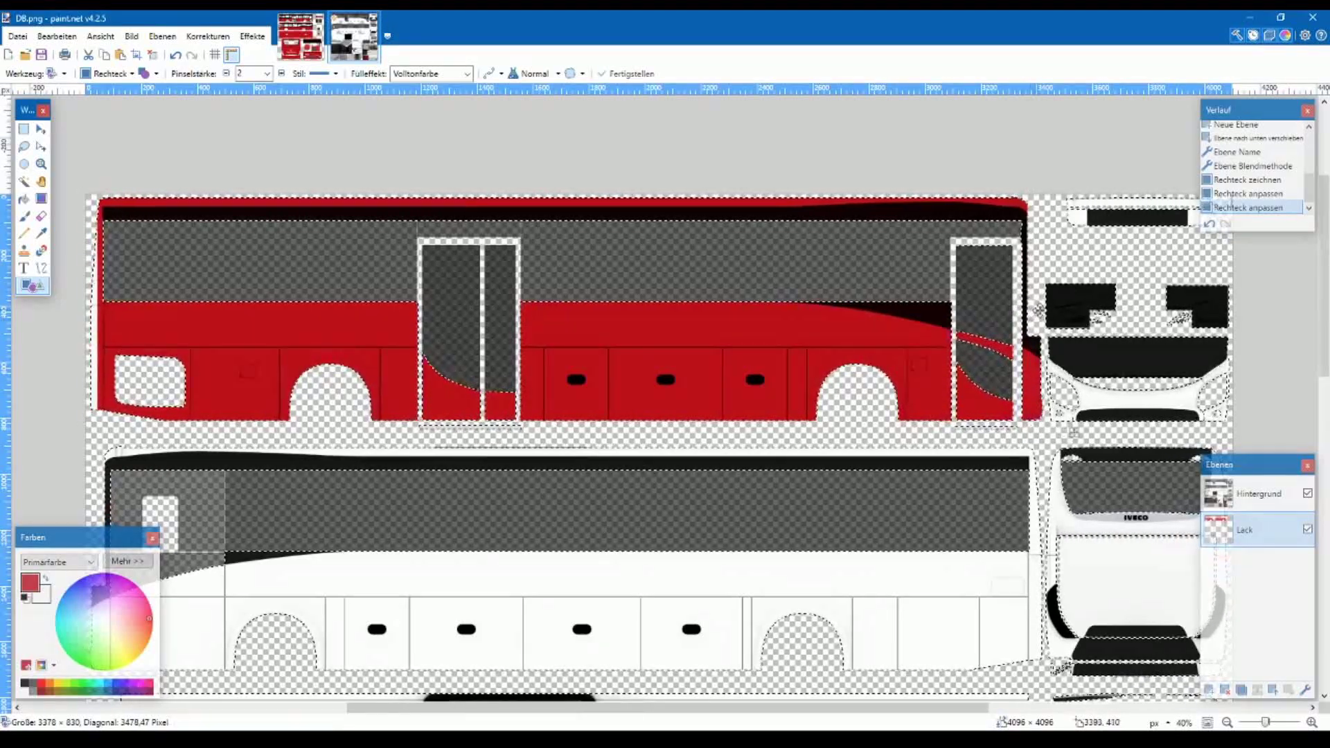
{"action": "left_click", "coordinate": [1024, 312]}
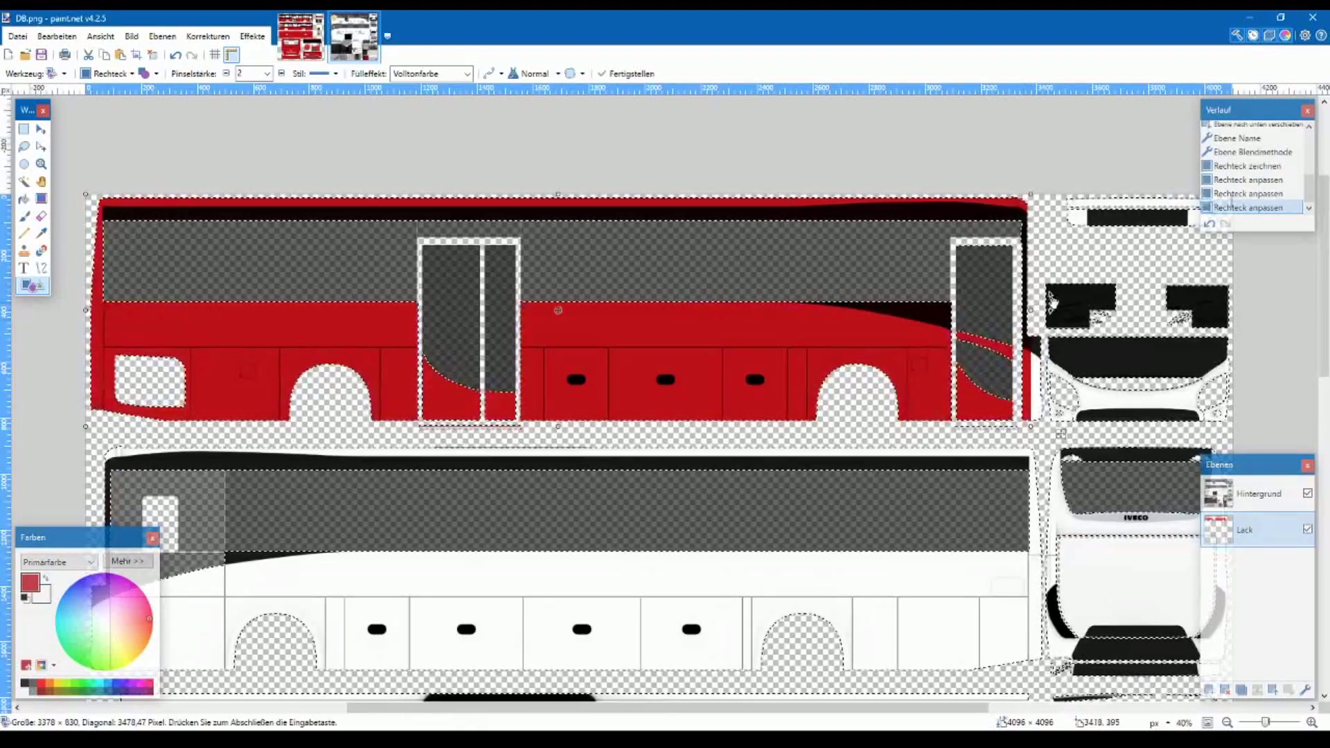
{"action": "key", "text": "Return"}
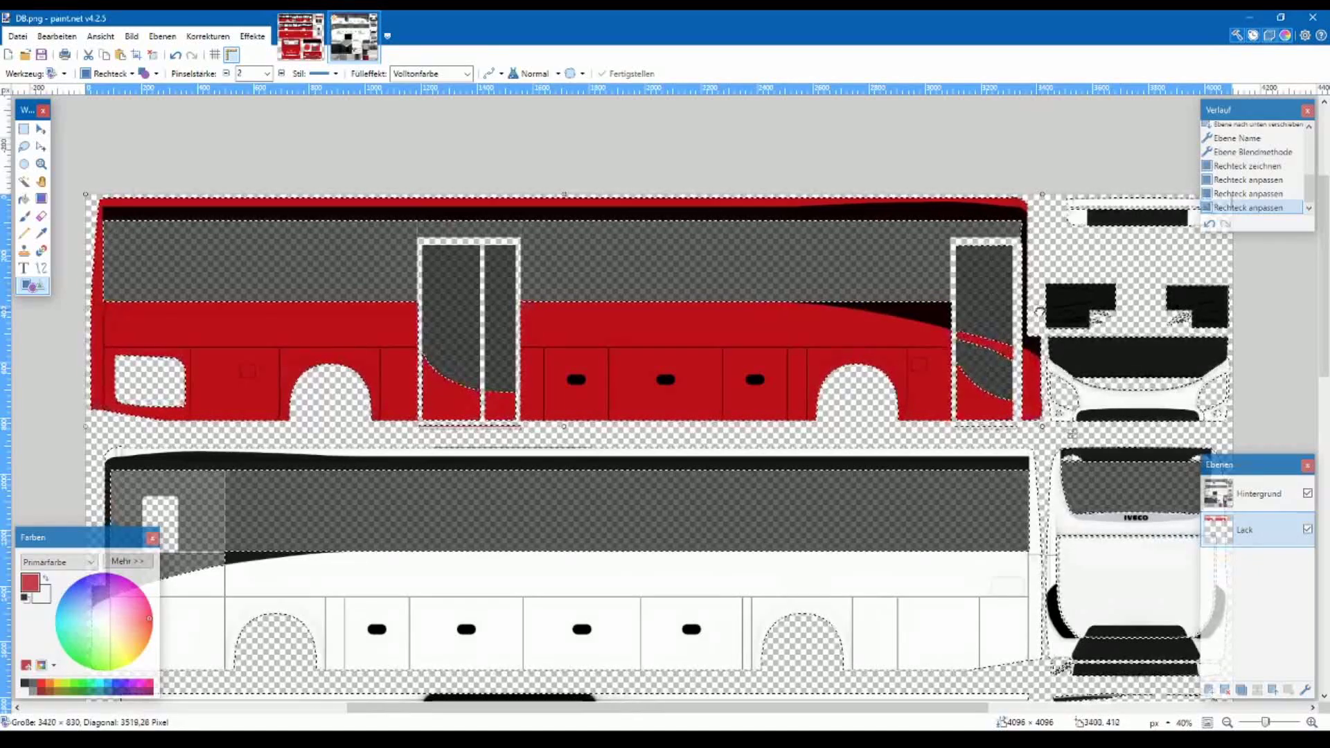
{"action": "left_click", "coordinate": [612, 427]}
{"action": "left_click_drag", "start_coordinate": [568, 427], "coordinate": [568, 426]}
{"action": "scroll", "coordinate": [561, 388], "scroll_direction": "down", "scroll_amount": 1}
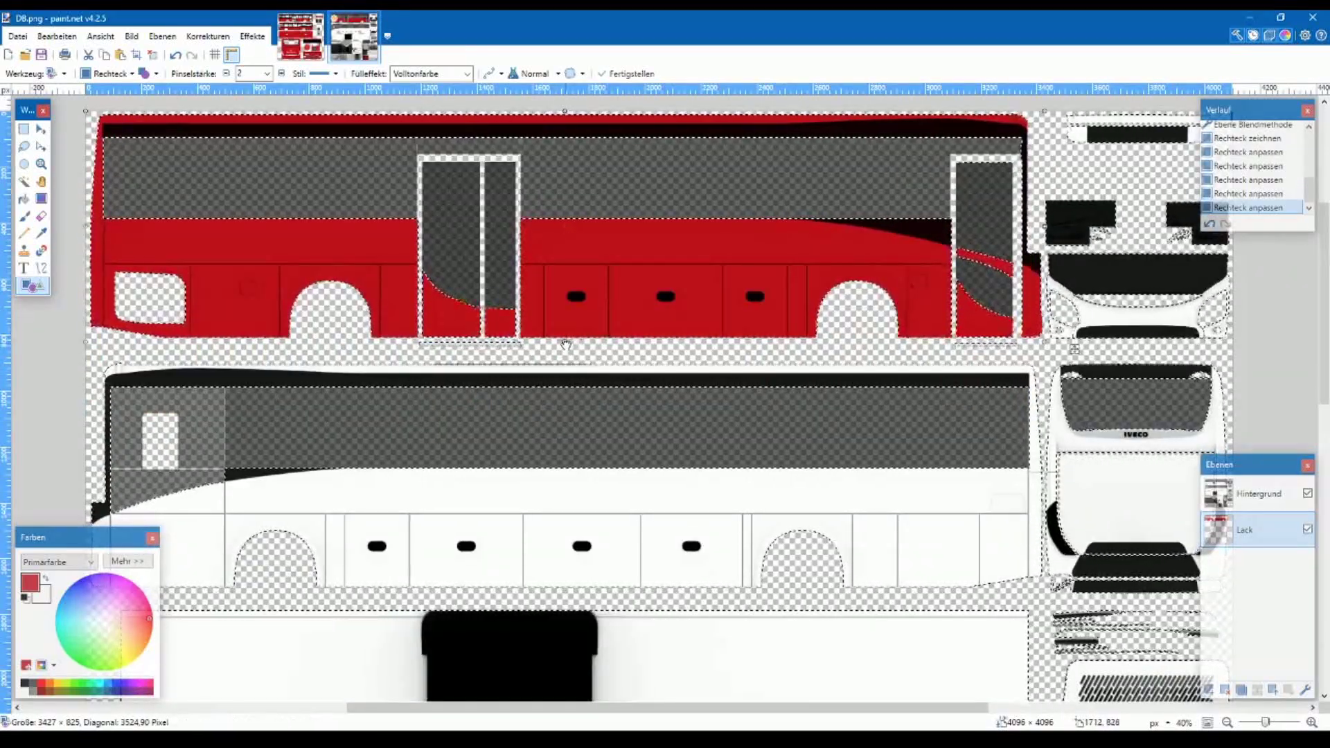
{"action": "scroll", "coordinate": [462, 454], "scroll_direction": "down", "scroll_amount": 2}
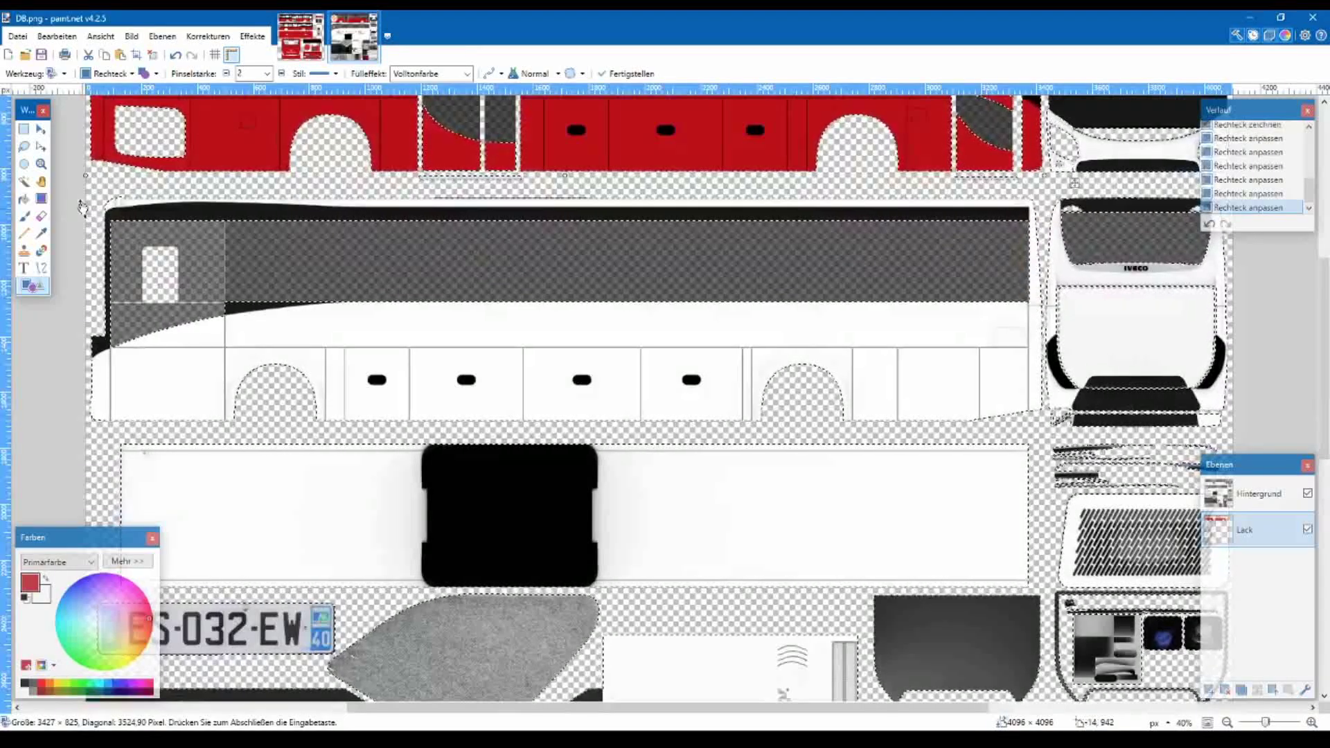
{"action": "key", "text": "Return"}
- Draw a filled red rectangle about 3422 × 848 px over the bus side without doors and check its rear edge
{"action": "left_click_drag", "start_coordinate": [84, 193], "coordinate": [1039, 426]}
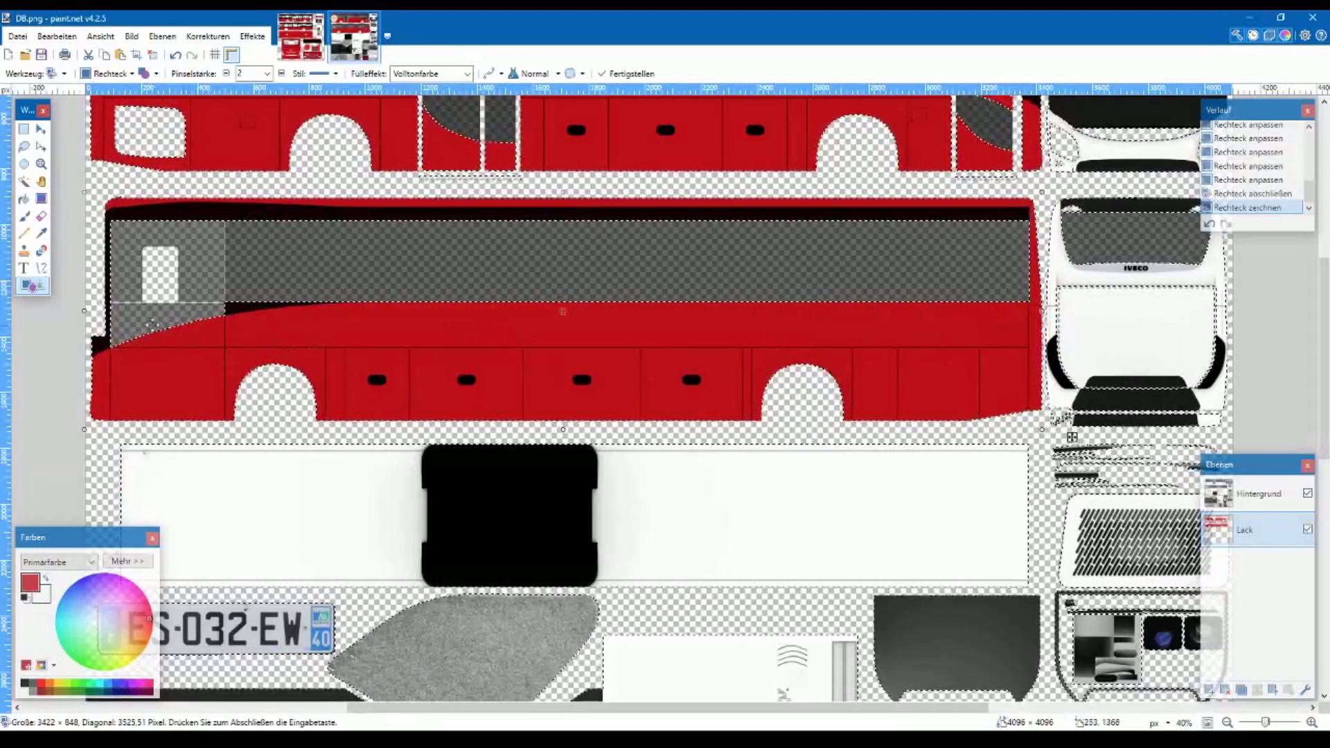
{"action": "scroll", "coordinate": [1241, 312], "scroll_direction": "up", "scroll_amount": 5}
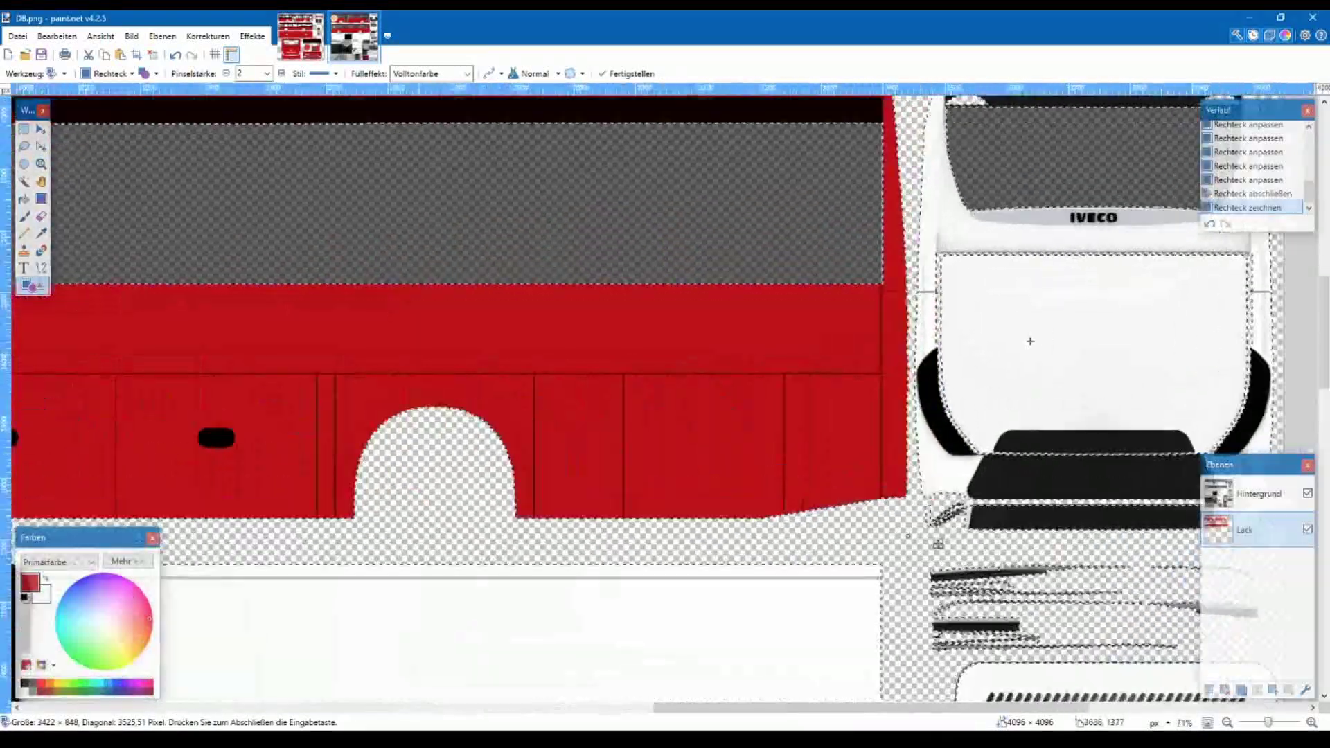
{"action": "scroll", "coordinate": [937, 473], "scroll_direction": "down", "scroll_amount": 3}
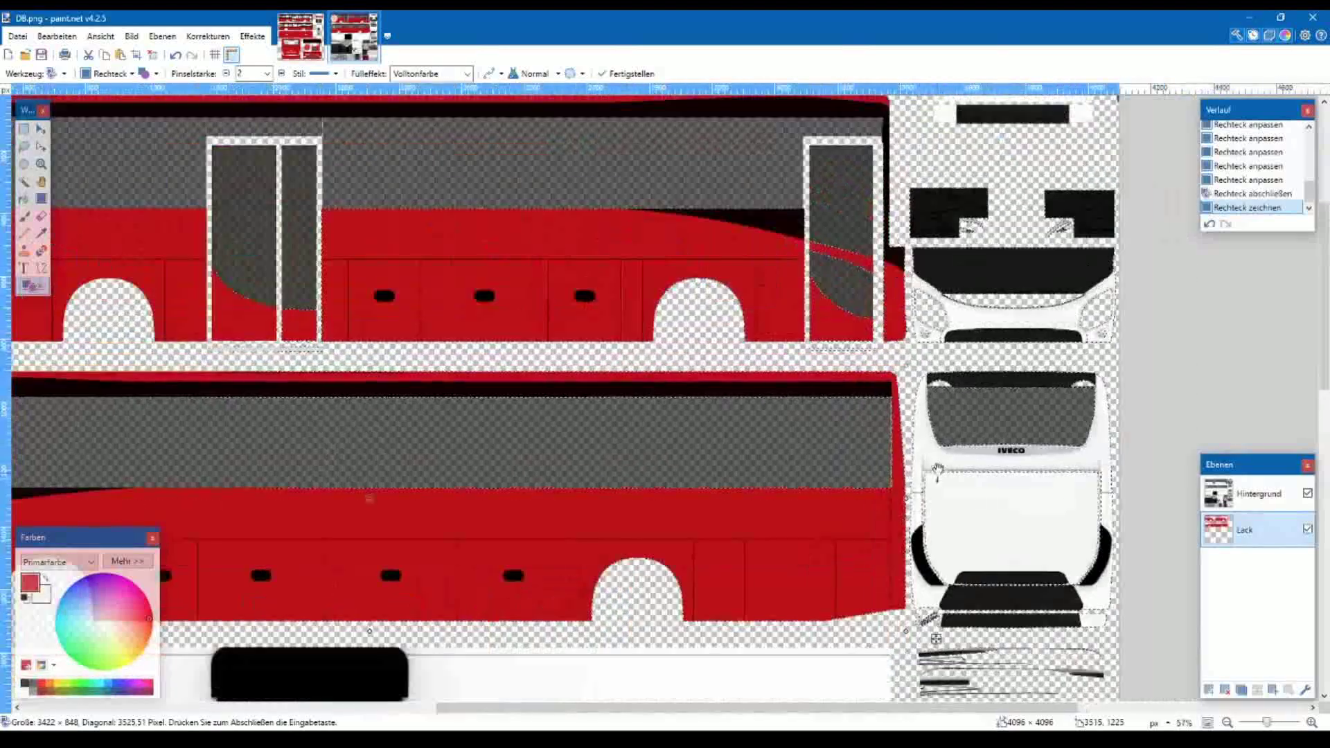
- Draw red rectangles over the upper front panel, about 560 × 126 px, and the small parts between the black blocks, about 353 × 59 px
{"action": "scroll", "coordinate": [1111, 381], "scroll_direction": "up", "scroll_amount": 3}
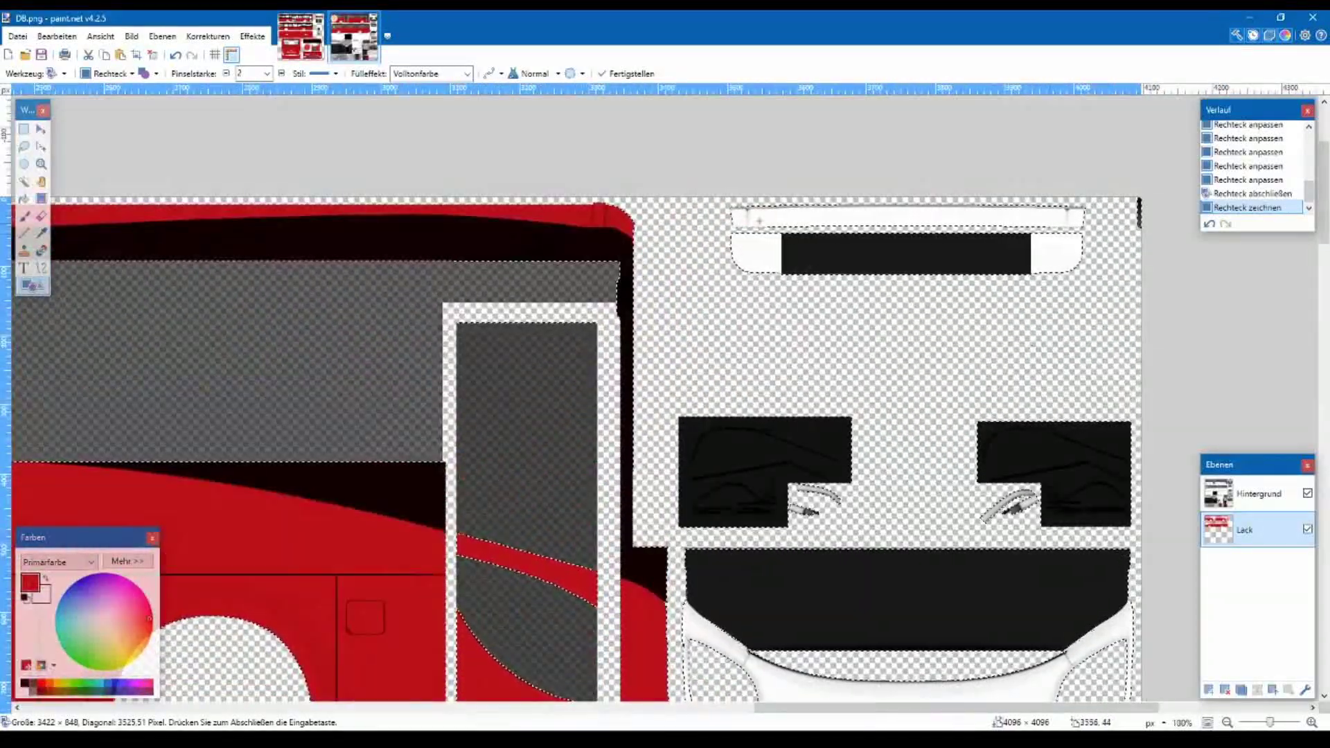
{"action": "left_click_drag", "start_coordinate": [713, 289], "coordinate": [1102, 377]}
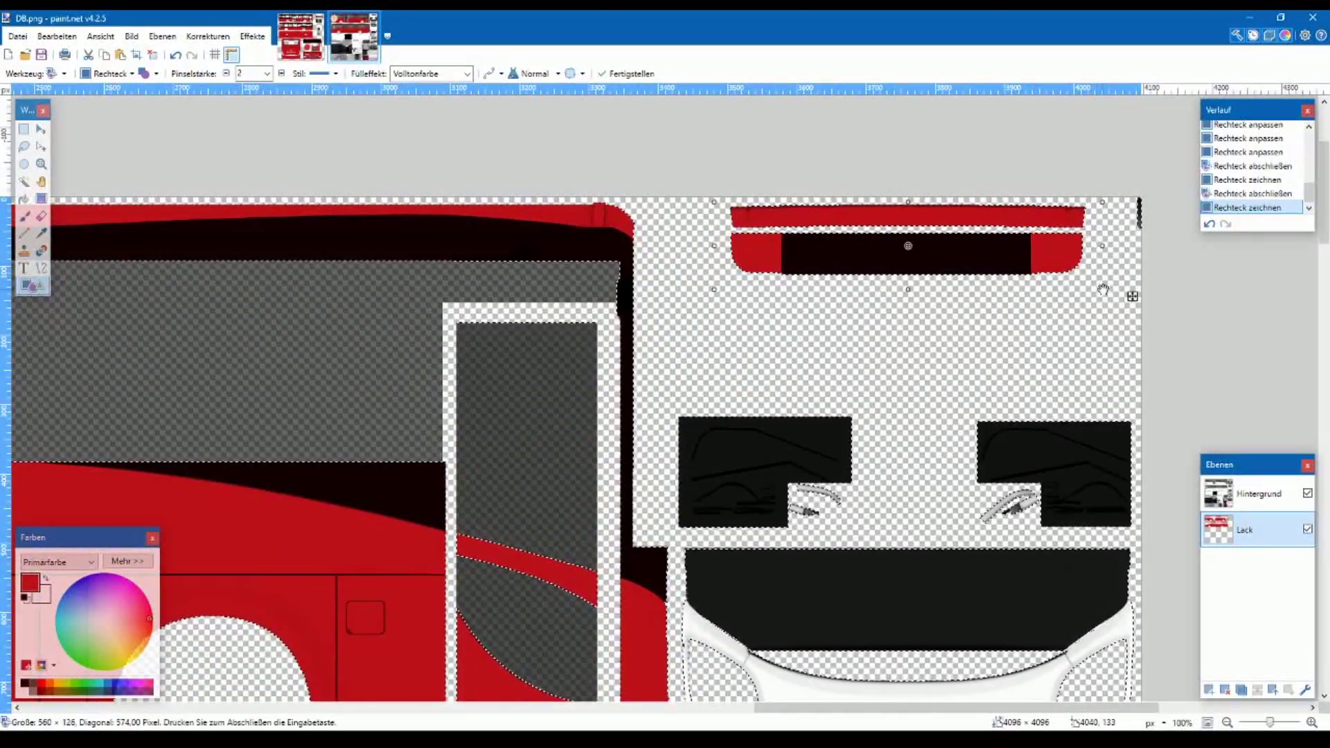
{"action": "scroll", "coordinate": [970, 372], "scroll_direction": "down", "scroll_amount": 2}
{"action": "scroll", "coordinate": [970, 372], "scroll_direction": "up", "scroll_amount": 3}
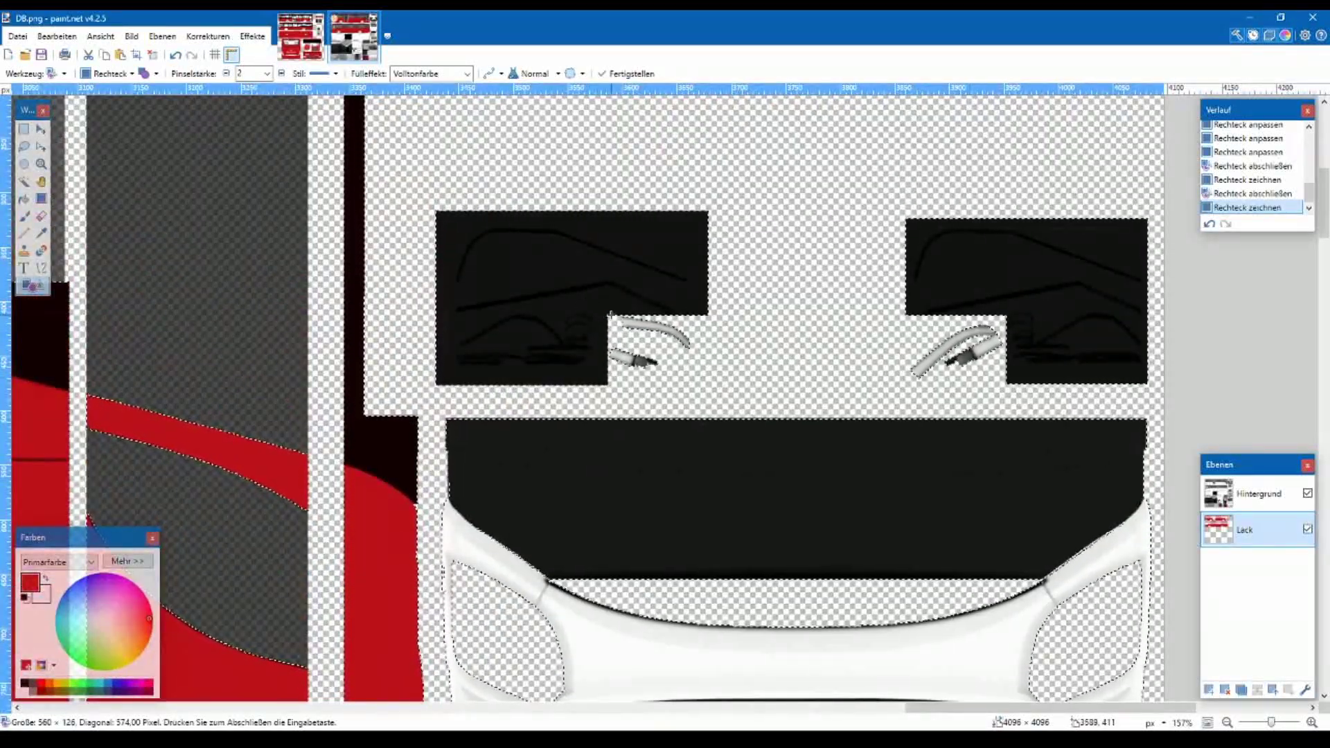
{"action": "key", "text": "Return"}
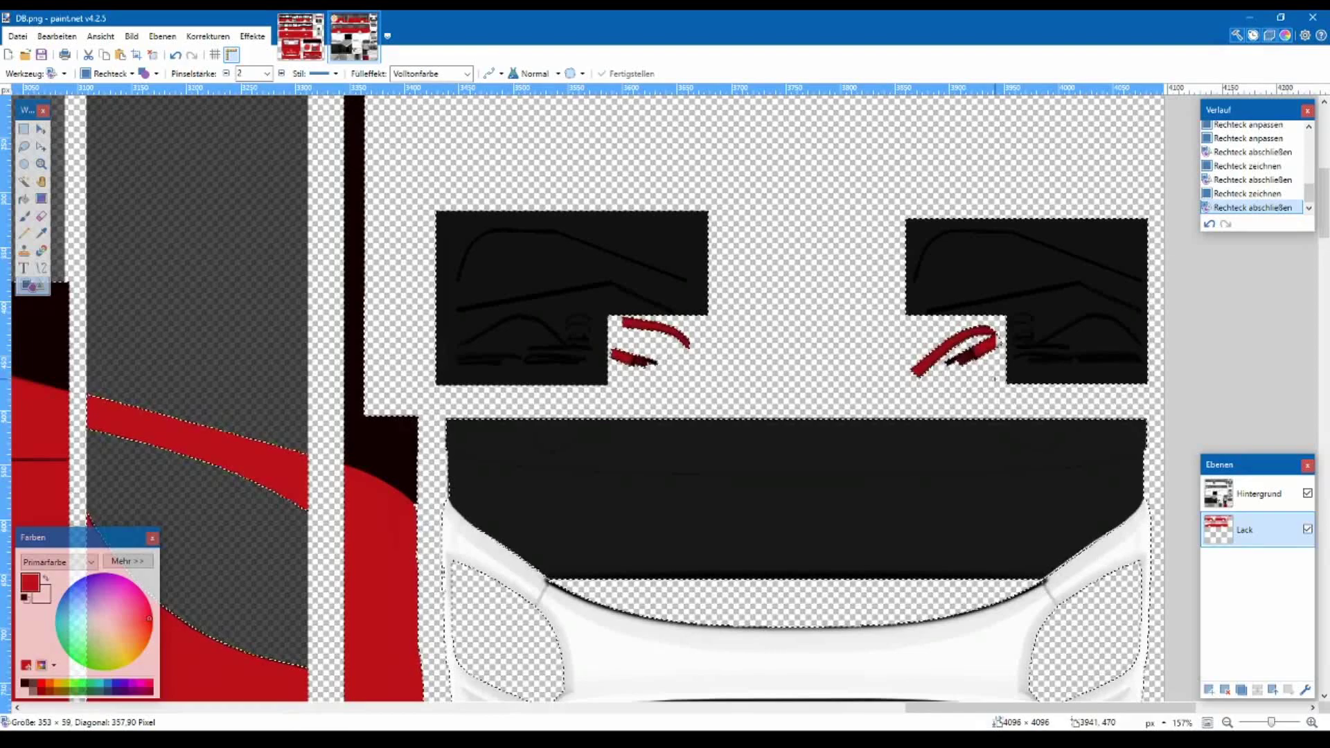
- Draw red rectangles over the small parts between the black blocks, about 360 × 65 px, and the whole front mask, about 696 × 319 px
{"action": "left_click_drag", "start_coordinate": [1002, 385], "coordinate": [611, 315]}
{"action": "scroll", "coordinate": [894, 405], "scroll_direction": "down", "scroll_amount": 3}
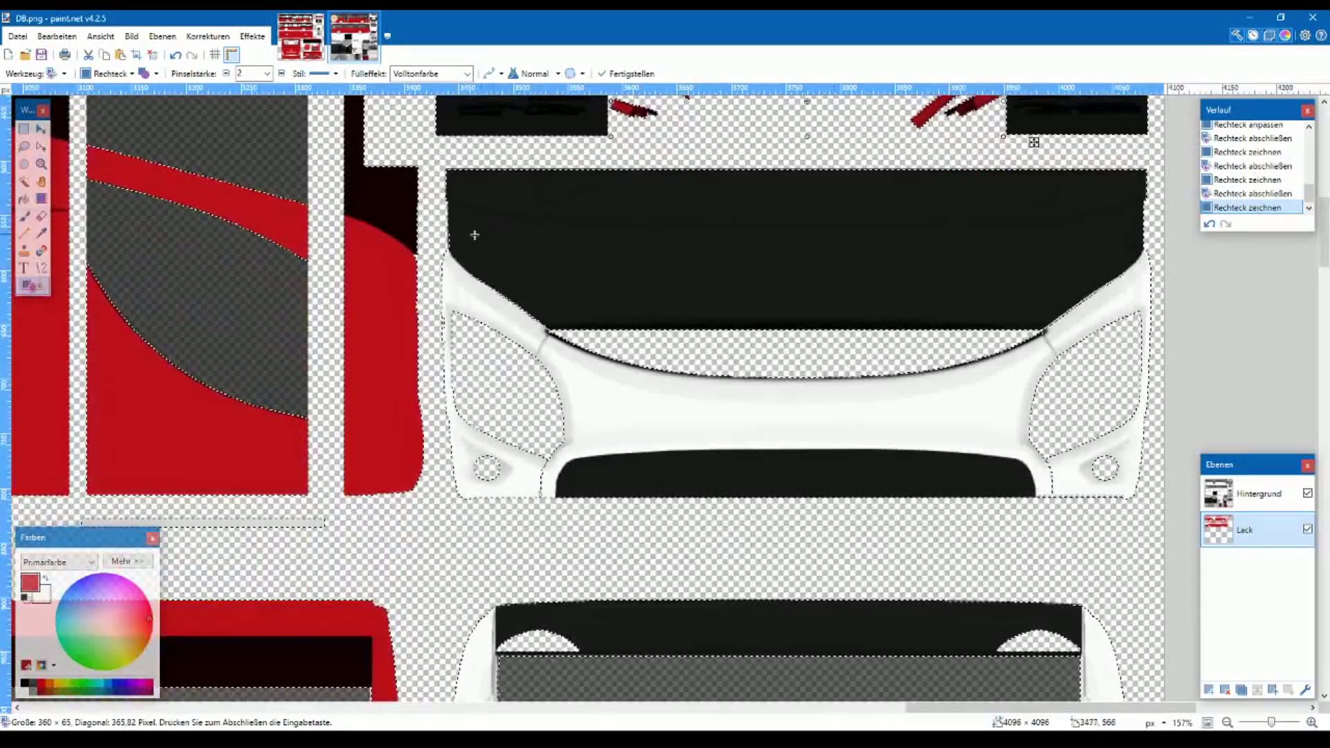
{"action": "left_click_drag", "start_coordinate": [430, 232], "coordinate": [1189, 505]}
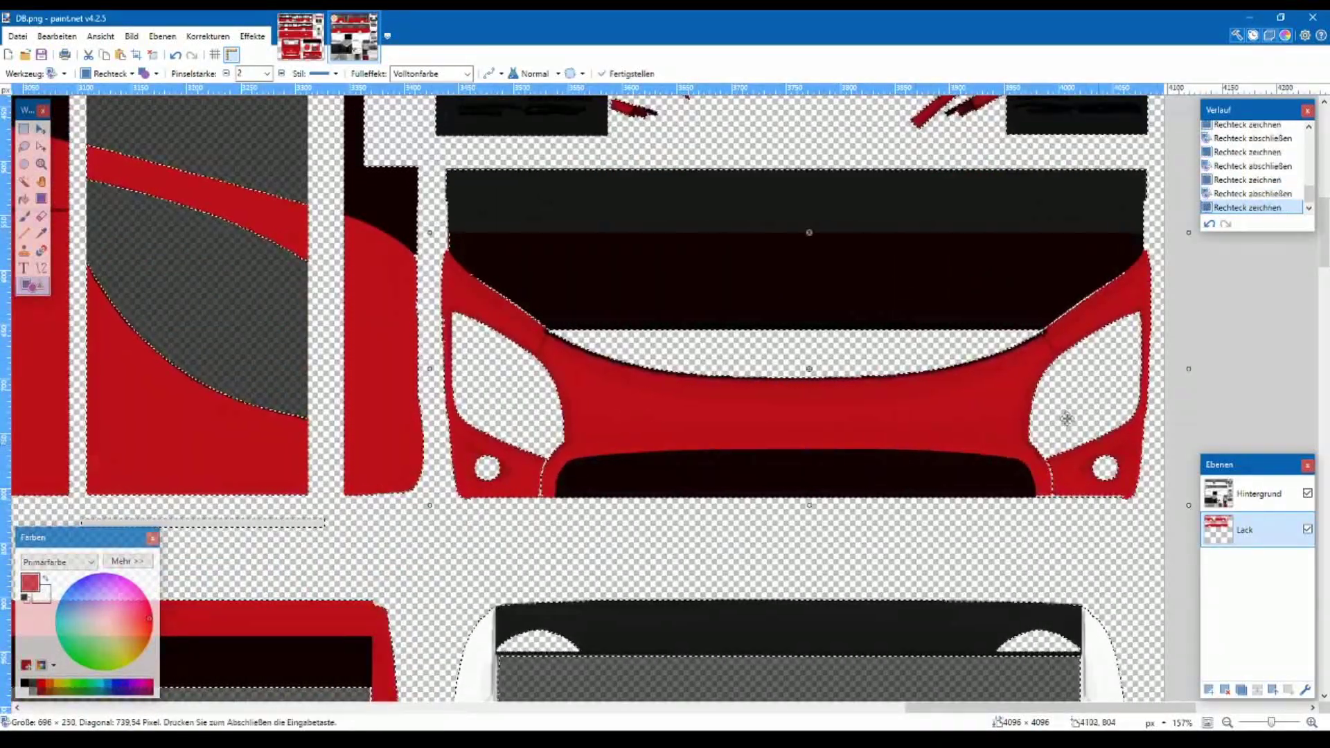
{"action": "left_click_drag", "start_coordinate": [810, 228], "coordinate": [862, 158]}
{"action": "scroll", "coordinate": [872, 300], "scroll_direction": "up", "scroll_amount": 3}
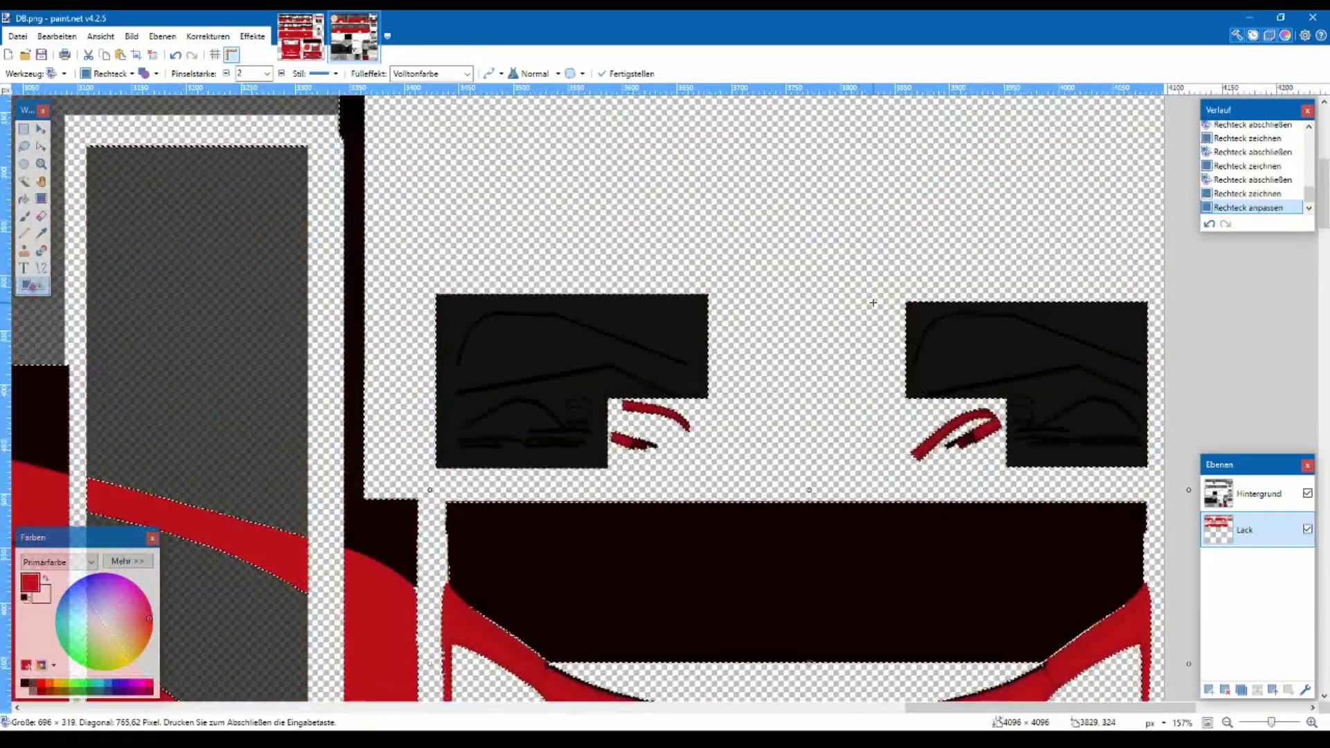
{"action": "scroll", "coordinate": [873, 300], "scroll_direction": "down", "scroll_amount": 3, "text": "ctrl"}
{"action": "scroll", "coordinate": [873, 302], "scroll_direction": "up", "scroll_amount": 2}
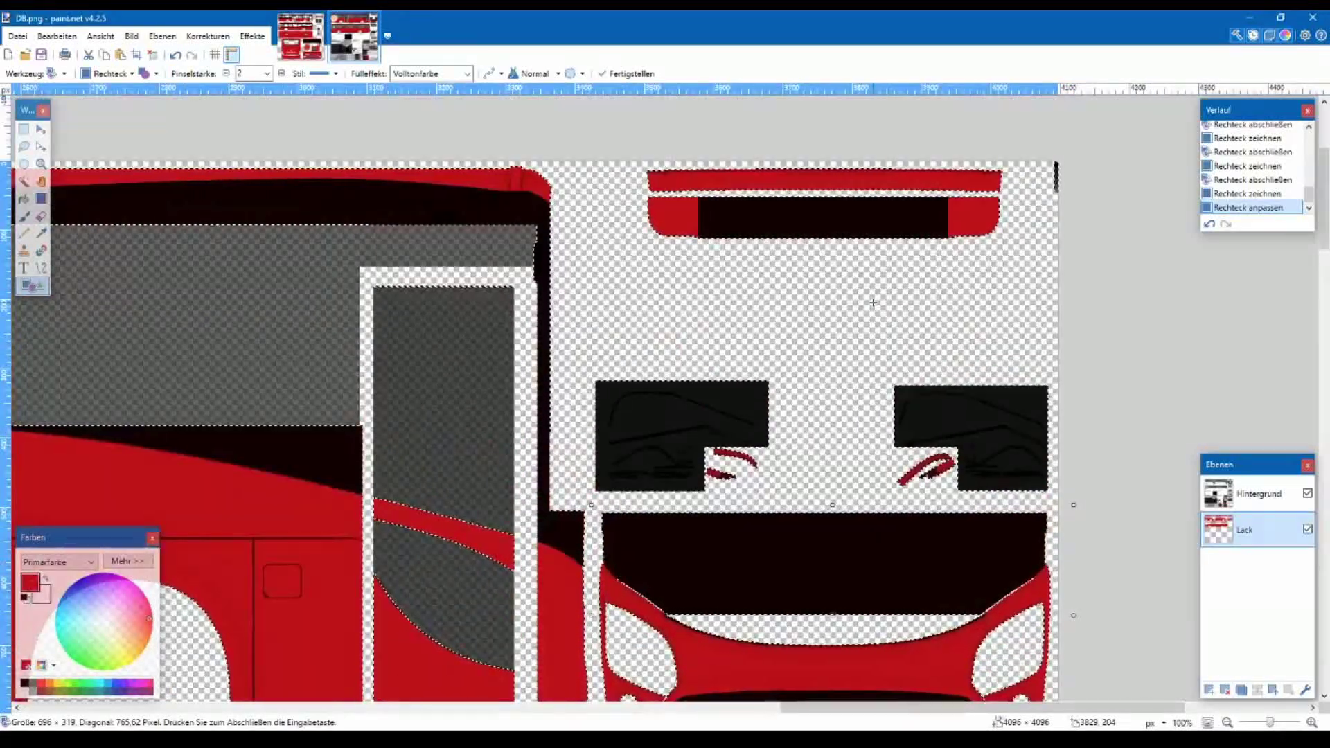
{"action": "scroll", "coordinate": [873, 303], "scroll_direction": "down", "scroll_amount": 2, "text": "ctrl"}
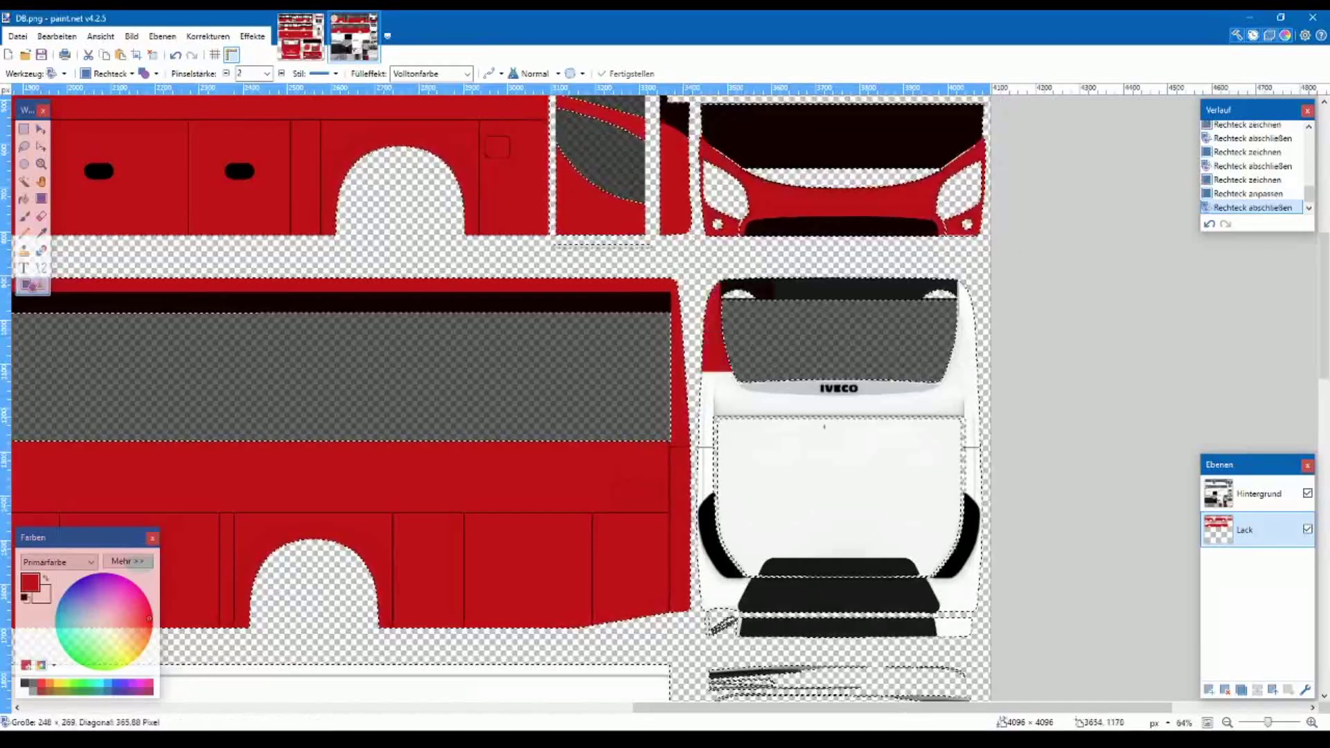
{"action": "key", "text": "Return"}
- Draw a filled red rectangle over the bus's rear and extend it to about 873 × 1406 px across the trim strips and slotted grille
{"action": "left_click_drag", "start_coordinate": [1069, 644], "coordinate": [685, 698]}
{"action": "scroll", "coordinate": [1039, 485], "scroll_direction": "down", "scroll_amount": 5}
{"action": "scroll", "coordinate": [1054, 339], "scroll_direction": "up", "scroll_amount": 2, "text": "ctrl"}
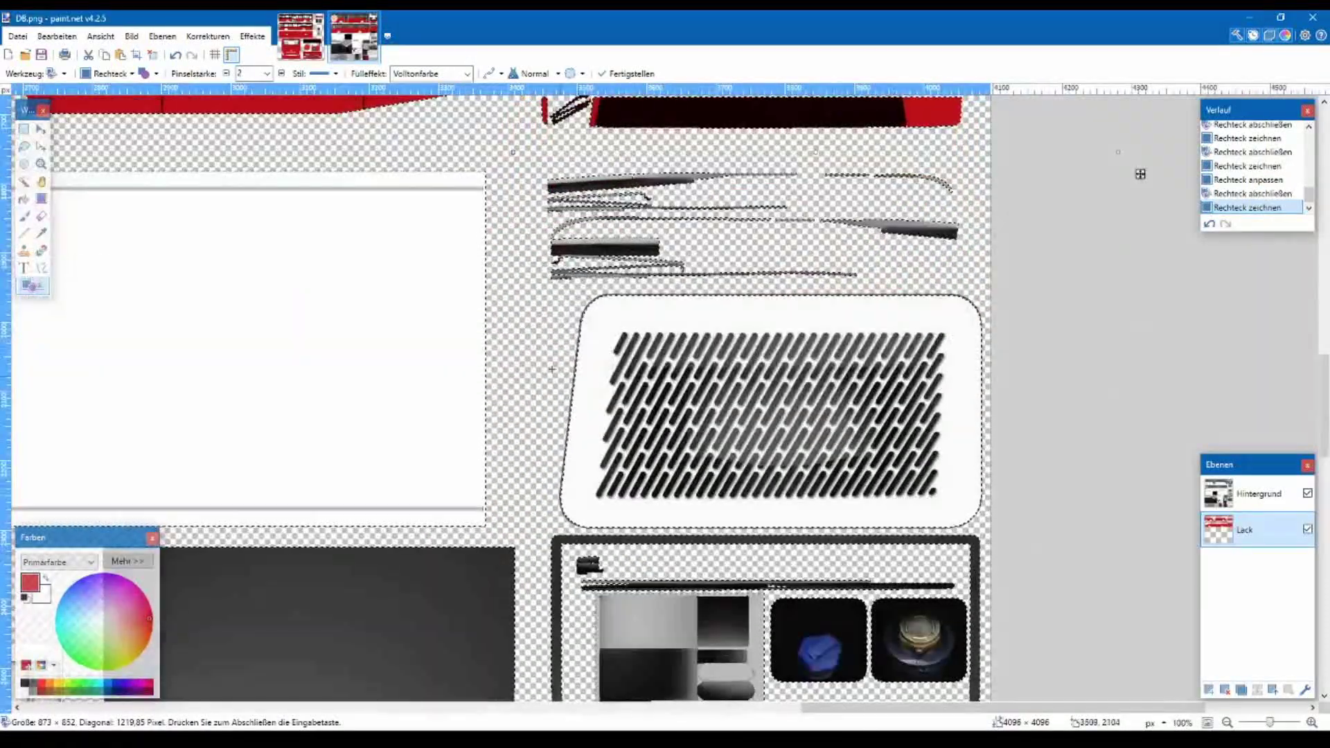
{"action": "left_click_drag", "start_coordinate": [520, 156], "coordinate": [712, 566]}
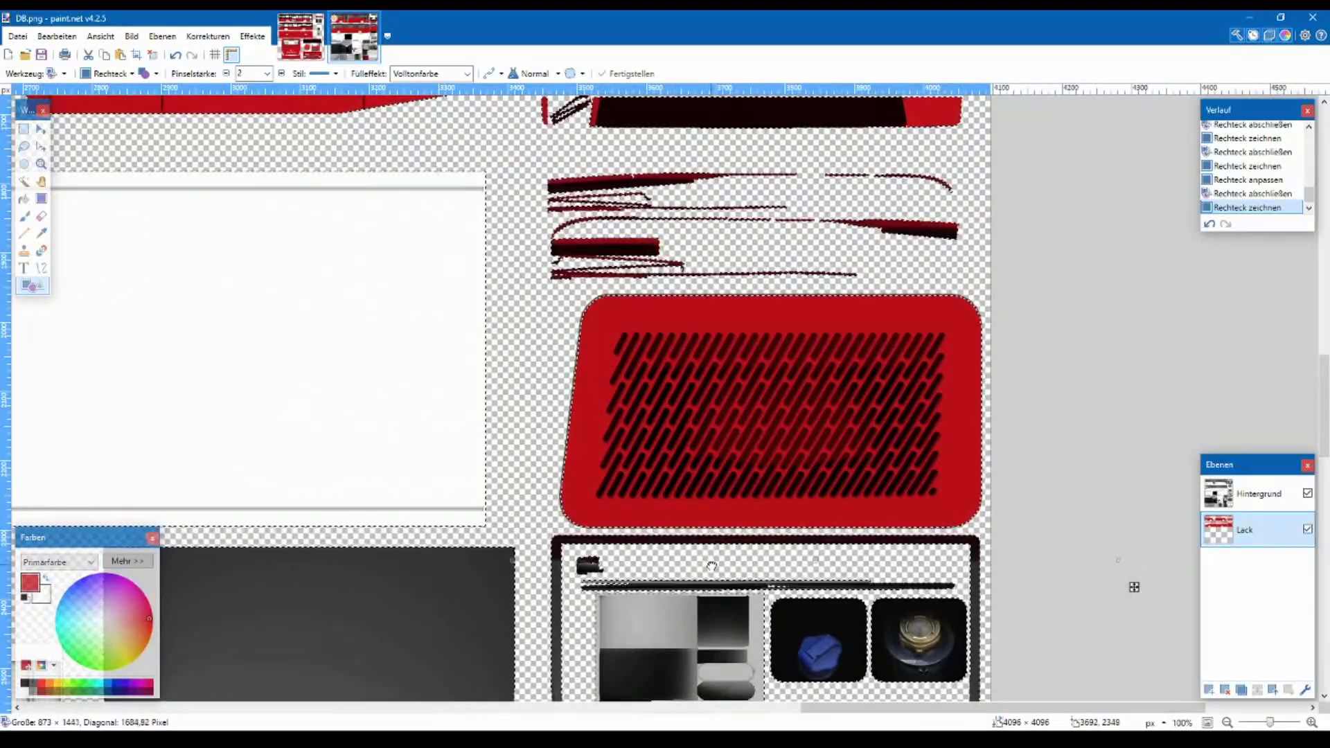
{"action": "scroll", "coordinate": [582, 460], "scroll_direction": "down", "scroll_amount": 3}
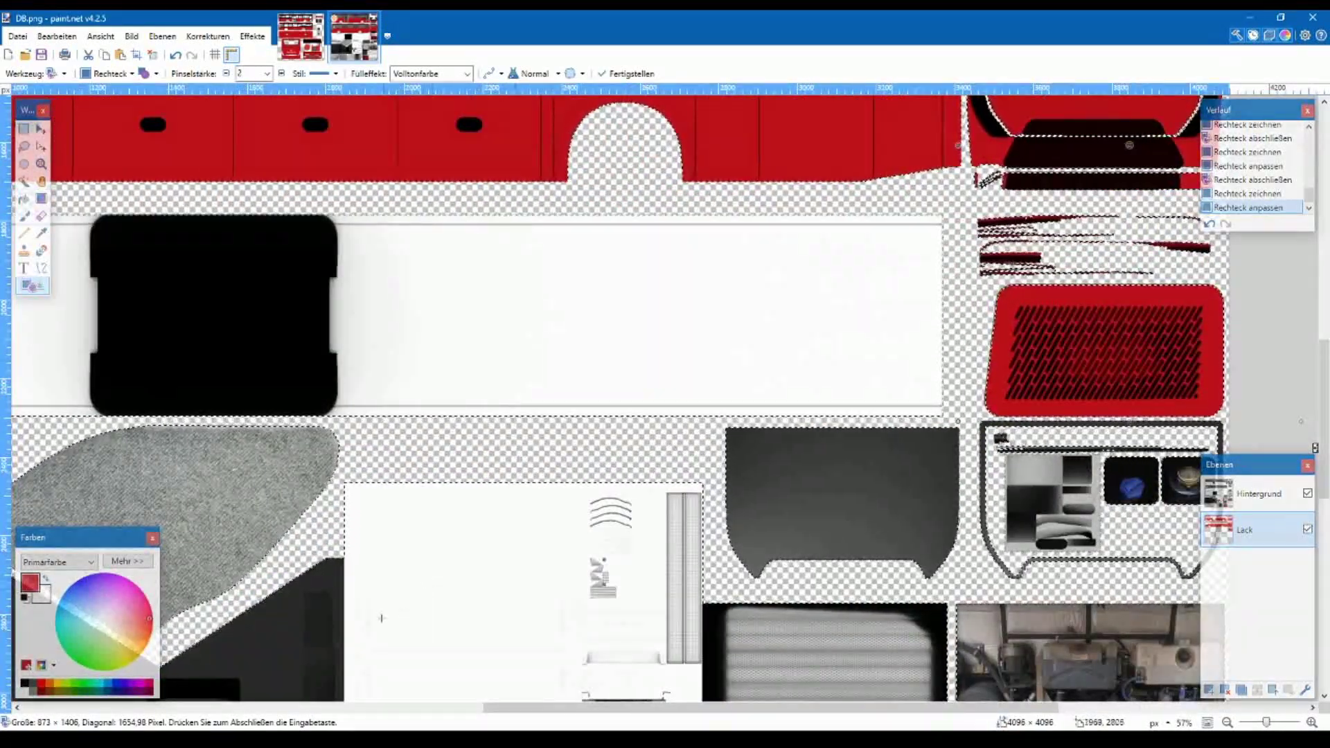
- Check the roof in IvecoCrosswayLE.dds and draw a filled red rectangle about 3357 × 582 px over the bus roof in DB.png
{"action": "left_click", "coordinate": [301, 40]}
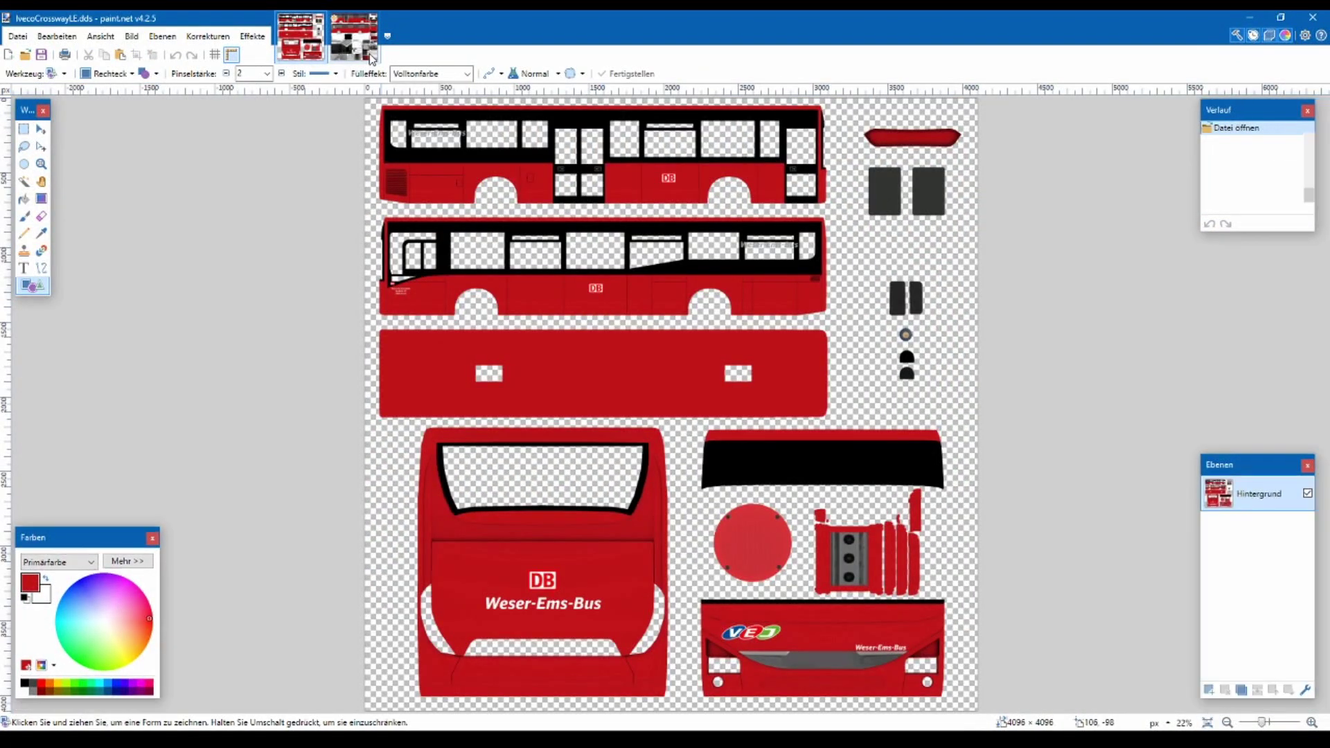
{"action": "left_click", "coordinate": [353, 36]}
{"action": "scroll", "coordinate": [412, 279], "scroll_direction": "down", "scroll_amount": 2}
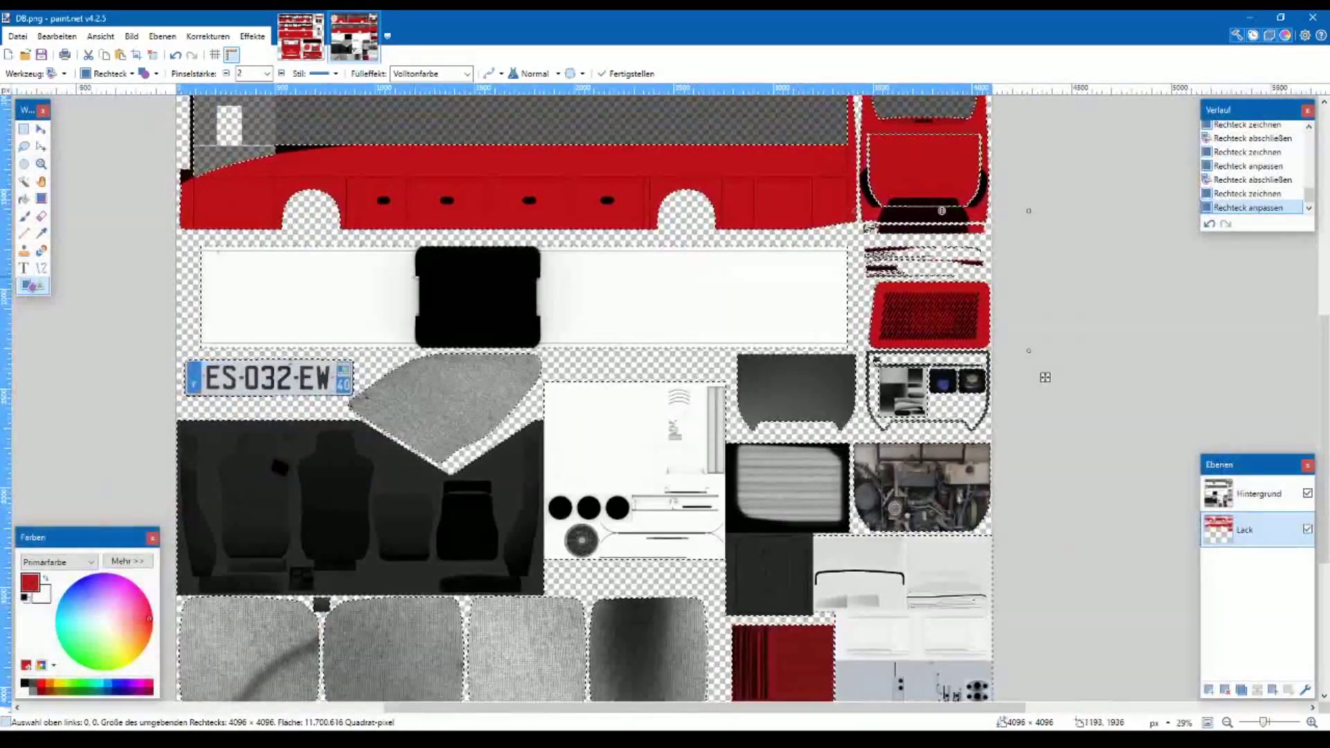
{"action": "key", "text": "Return"}
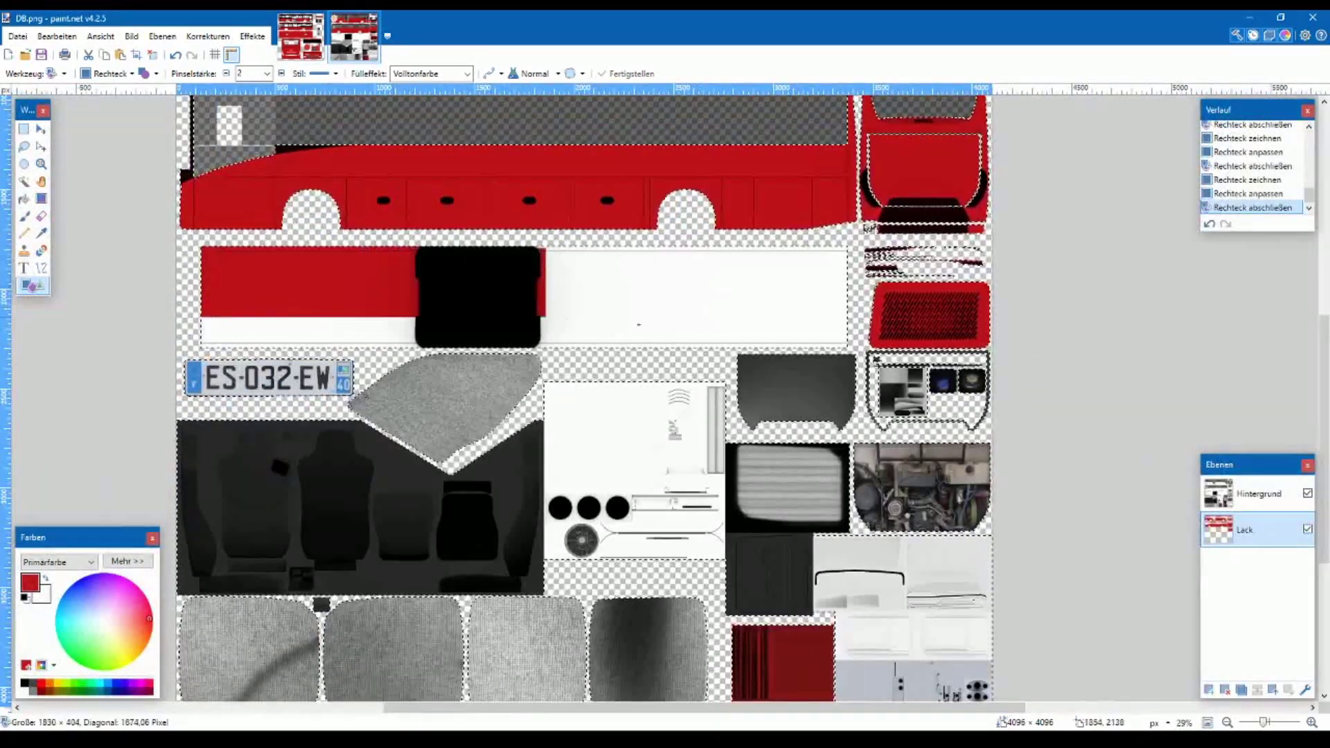
{"action": "left_click_drag", "start_coordinate": [854, 348], "coordinate": [843, 352]}
{"action": "left_click", "coordinate": [850, 356]}
{"action": "scroll", "coordinate": [651, 371], "scroll_direction": "up", "scroll_amount": 3}
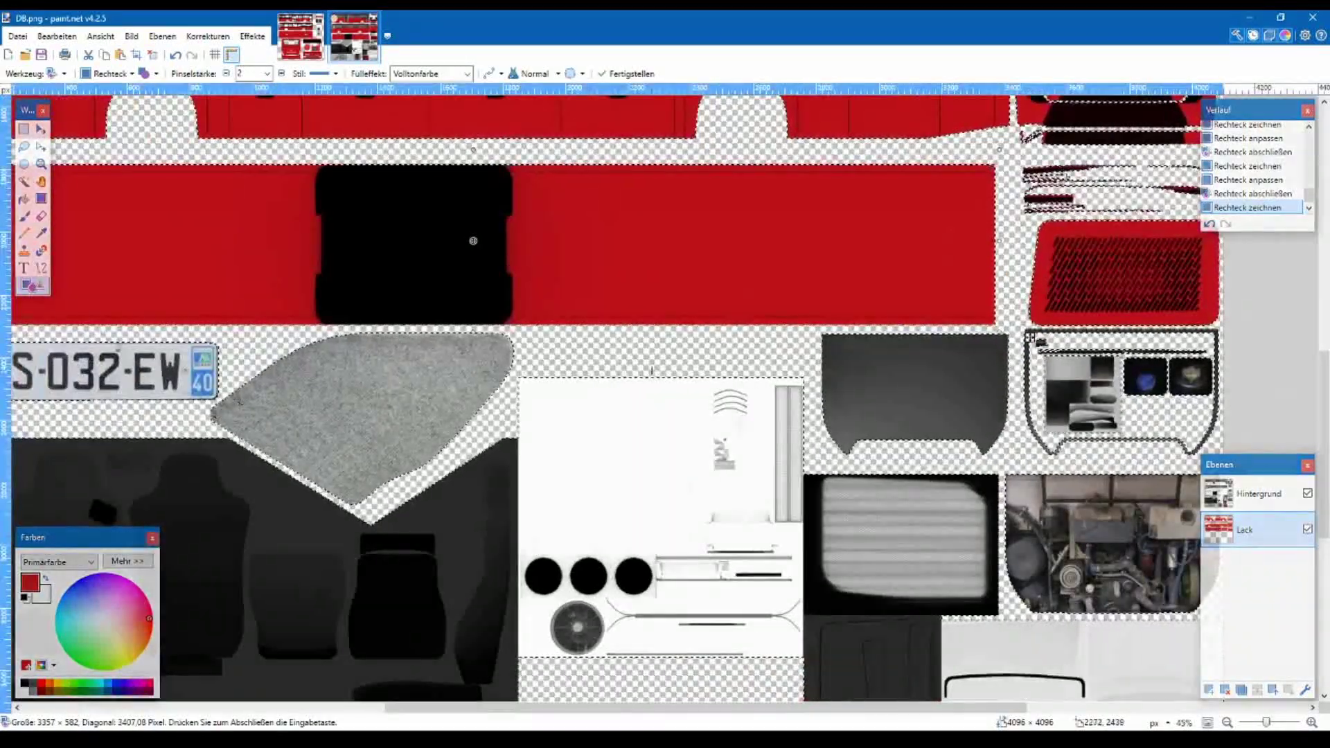
- Draw a filled red rectangle about 910 × 907 px over the white parts area beside the seat textures, and finish the shape
{"action": "scroll", "coordinate": [651, 371], "scroll_direction": "down", "scroll_amount": 3}
{"action": "scroll", "coordinate": [619, 320], "scroll_direction": "up", "scroll_amount": 4}
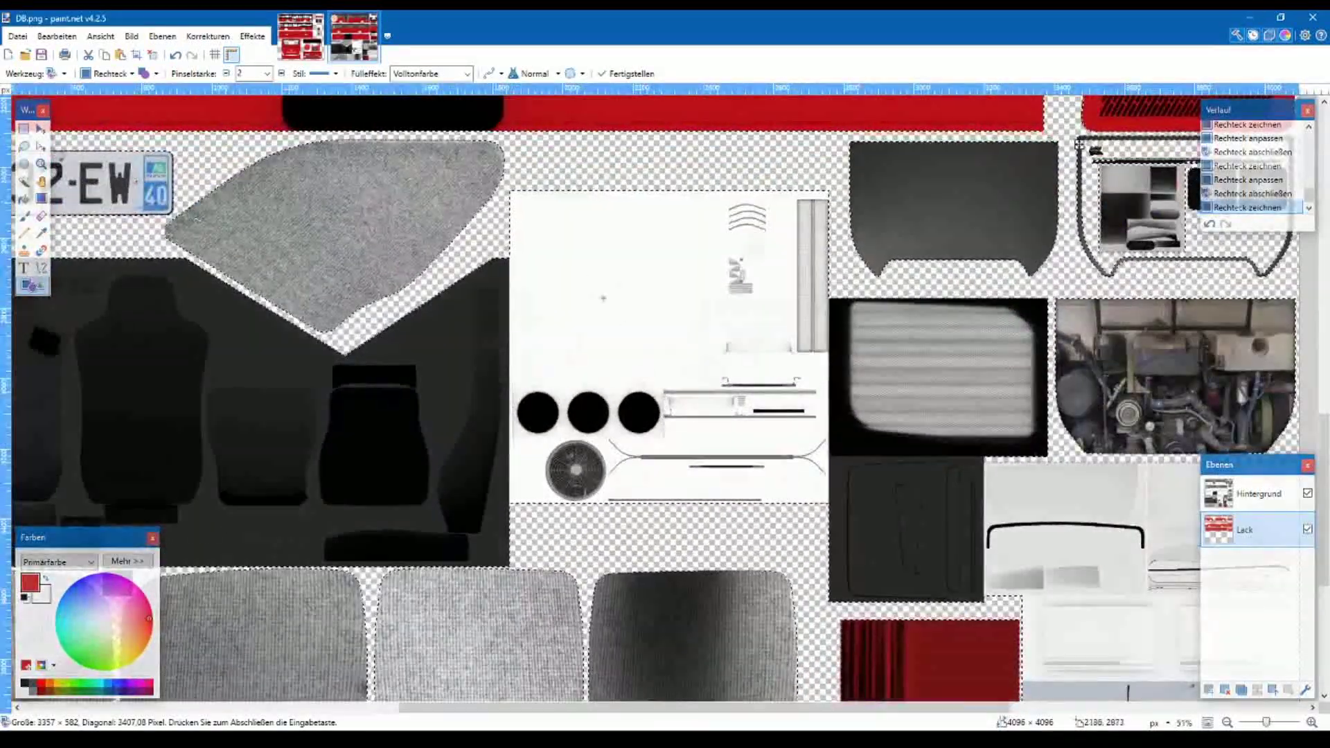
{"action": "left_click_drag", "start_coordinate": [511, 190], "coordinate": [832, 511]}
{"action": "scroll", "coordinate": [827, 348], "scroll_direction": "up", "scroll_amount": 4}
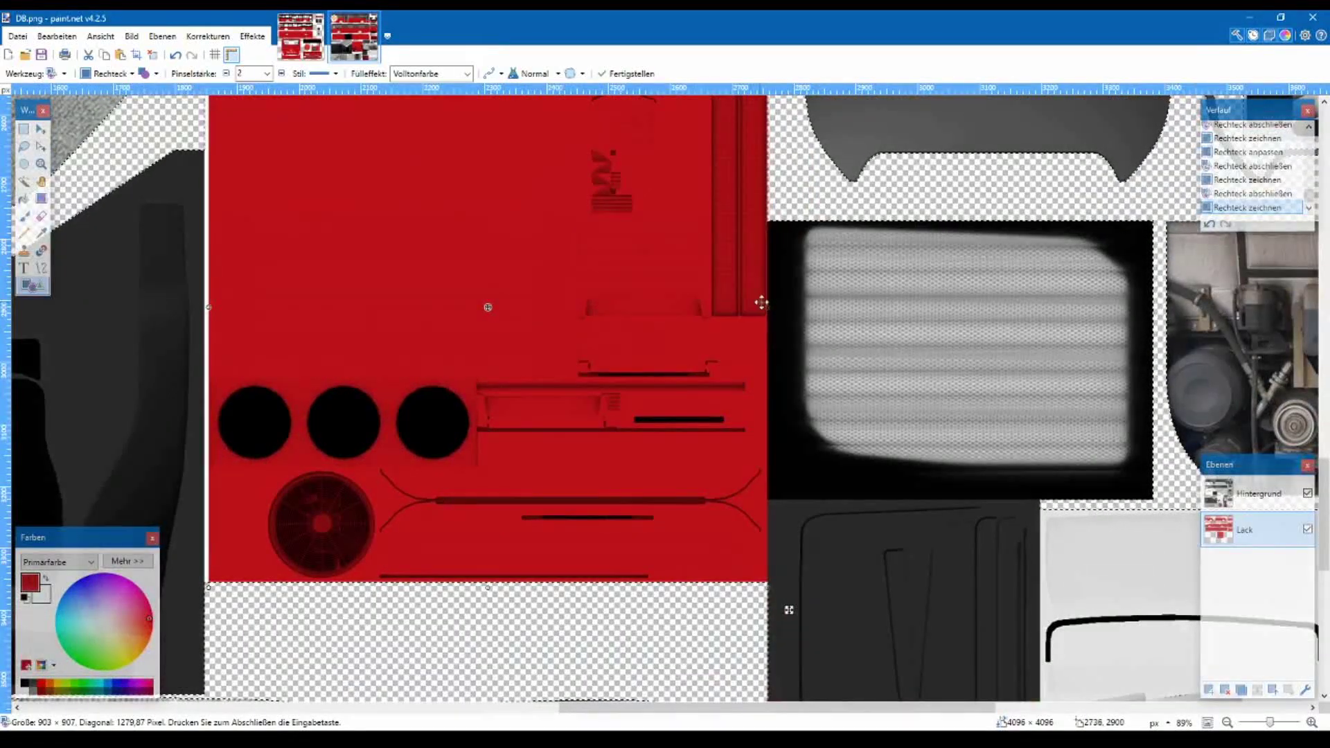
{"action": "left_click_drag", "start_coordinate": [207, 305], "coordinate": [202, 306]}
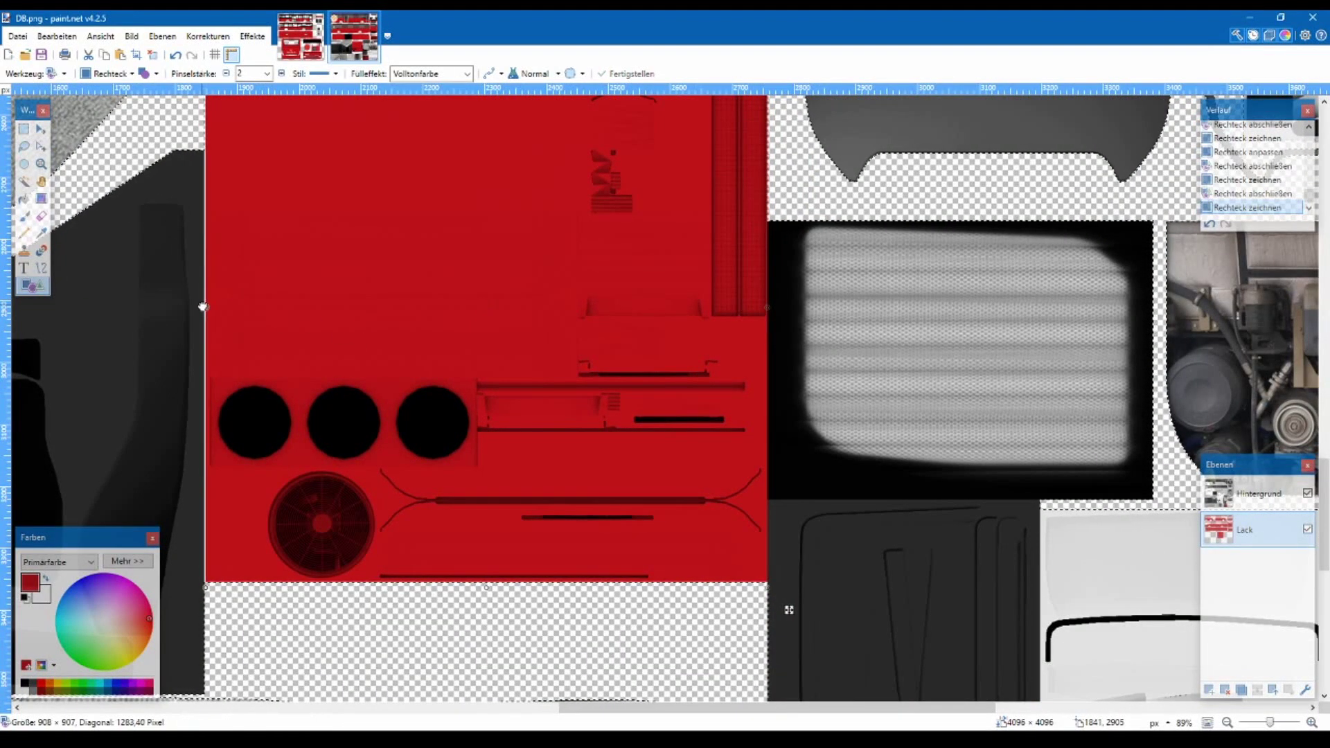
{"action": "scroll", "coordinate": [456, 378], "scroll_direction": "down", "scroll_amount": 3}
{"action": "scroll", "coordinate": [456, 378], "scroll_direction": "down", "scroll_amount": 2}
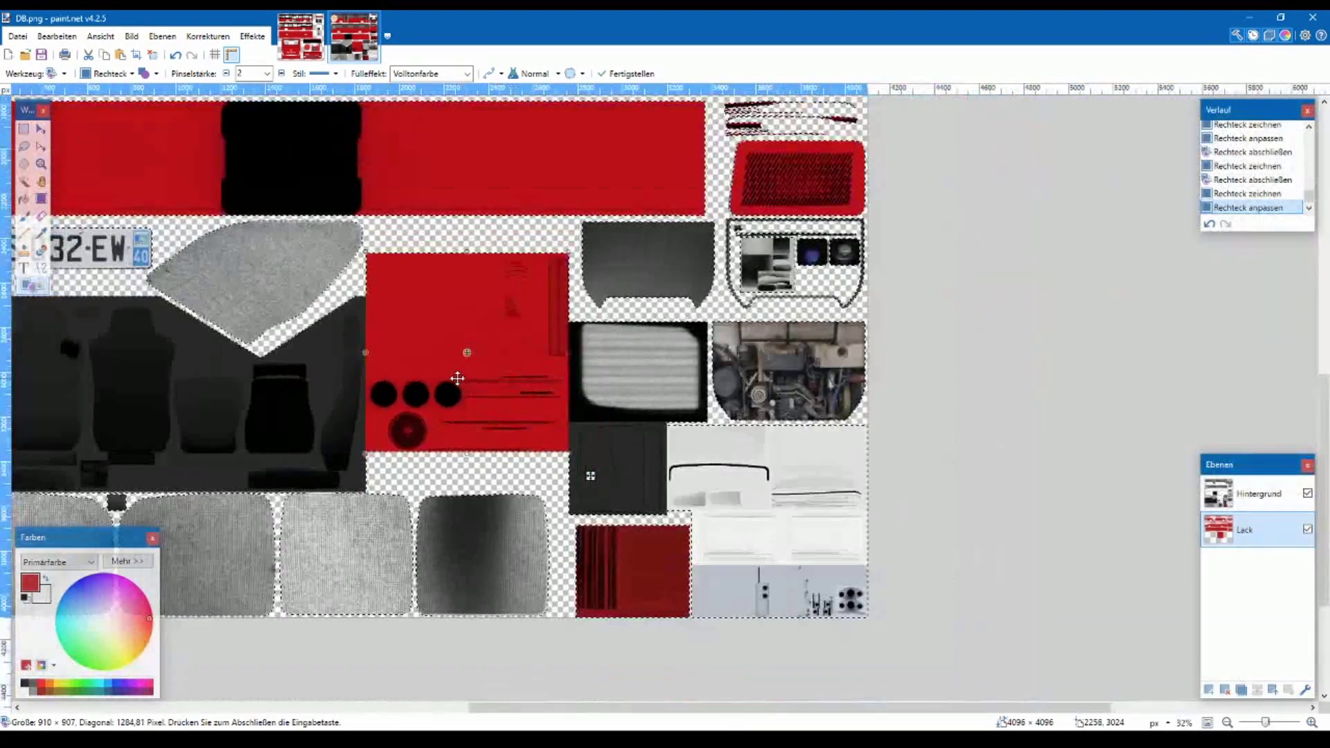
{"action": "scroll", "coordinate": [681, 586], "scroll_direction": "up", "scroll_amount": 3}
{"action": "scroll", "coordinate": [681, 587], "scroll_direction": "up", "scroll_amount": 5}
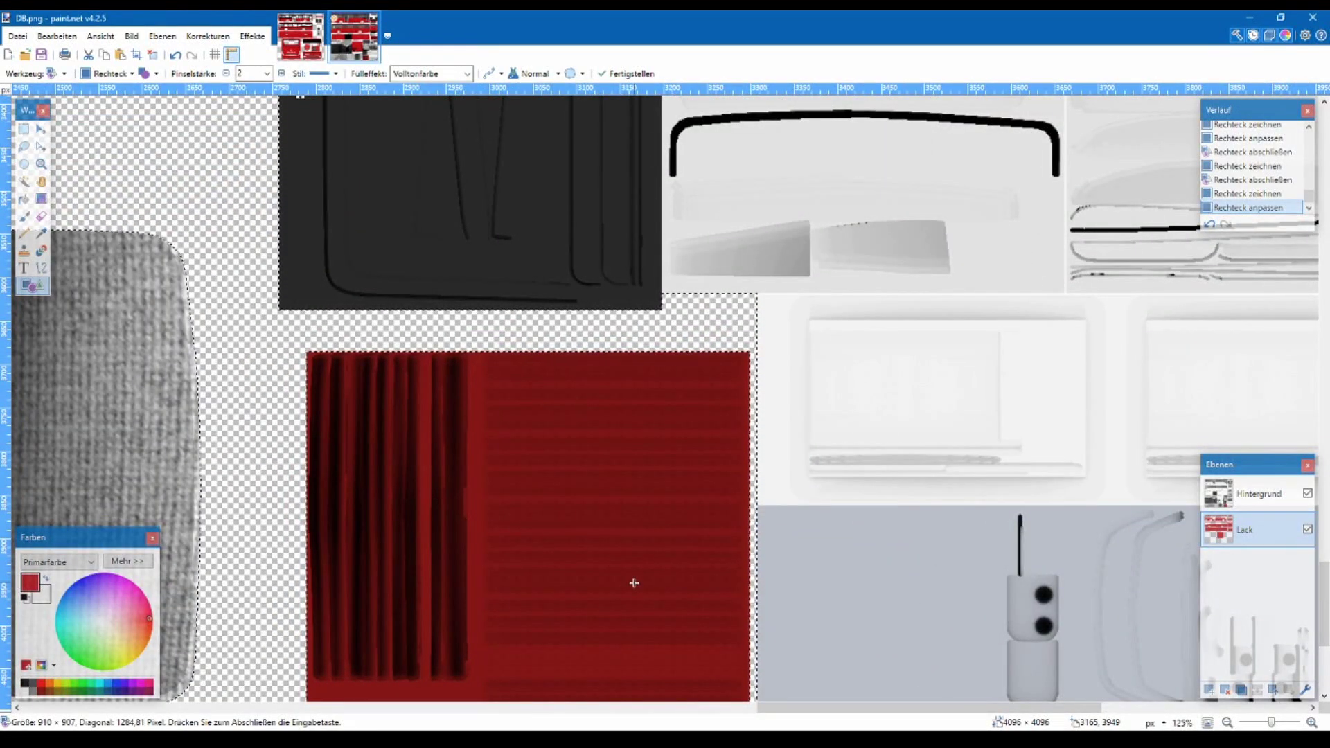
{"action": "scroll", "coordinate": [634, 582], "scroll_direction": "down", "scroll_amount": 3}
{"action": "key", "text": "Return"}
- Try to clear a 572 × 424 px area around the dark red ribbed texture on the Lack layer, and undo it
{"action": "key", "text": "s"}
{"action": "left_click_drag", "start_coordinate": [430, 446], "coordinate": [712, 655]}
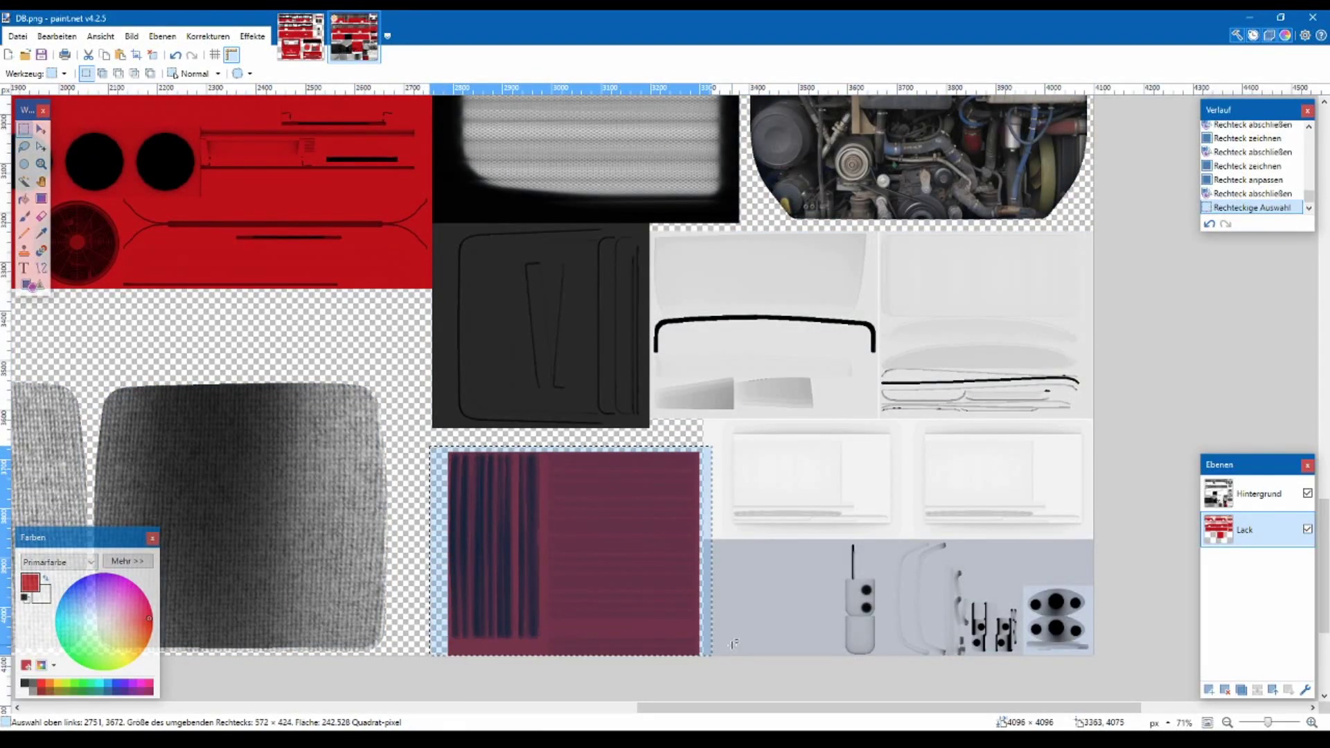
{"action": "key", "text": "Delete"}
{"action": "key", "text": "ctrl+z"}
{"action": "key", "text": "ctrl+z"}
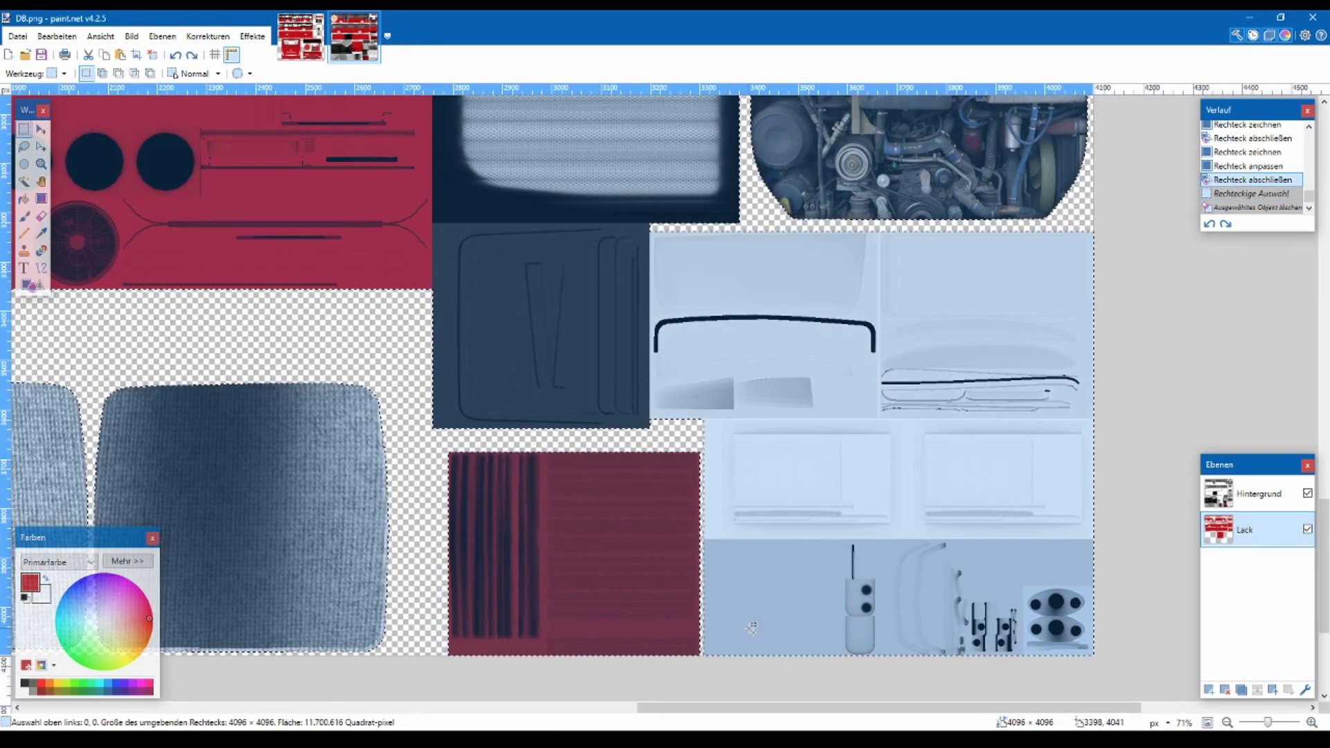
- Clear the selection around the template parts and check the painted bus sides and roof
{"action": "scroll", "coordinate": [536, 500], "scroll_direction": "down", "scroll_amount": 5}
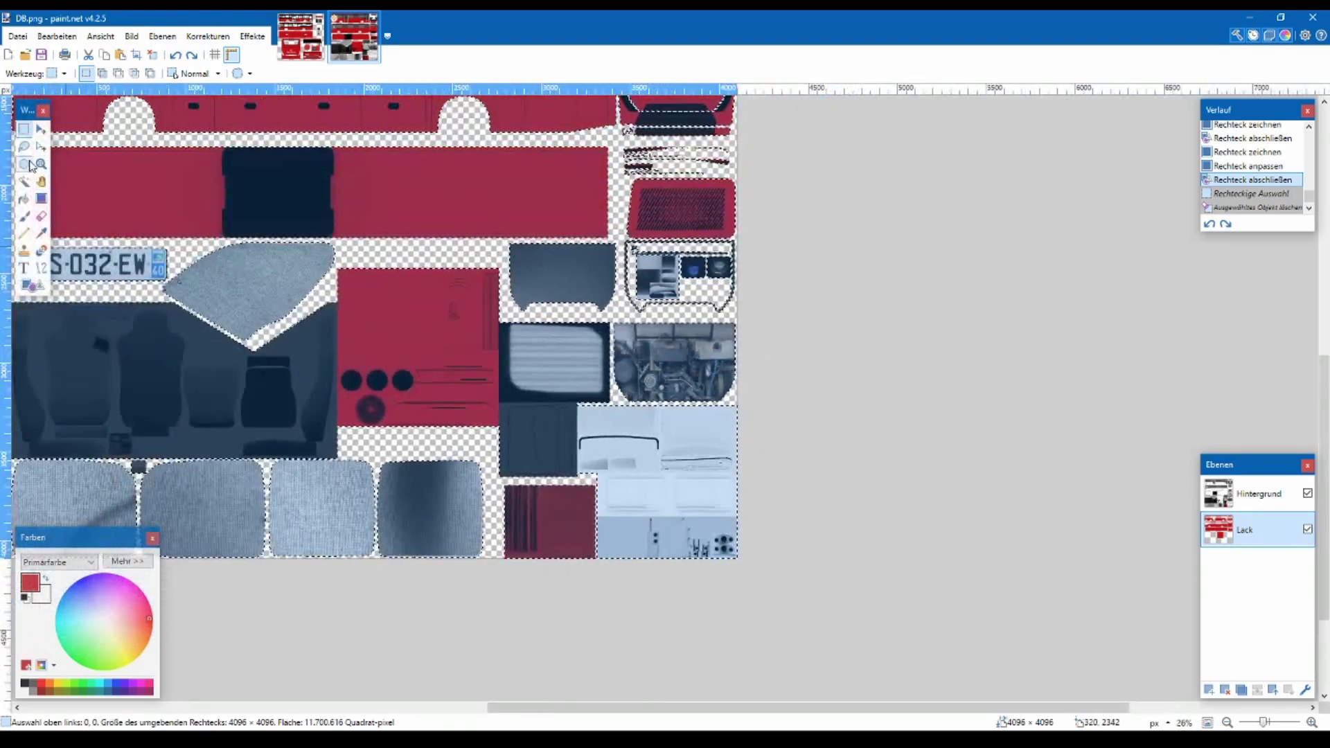
{"action": "scroll", "coordinate": [284, 377], "scroll_direction": "up", "scroll_amount": 3}
{"action": "scroll", "coordinate": [285, 377], "scroll_direction": "up", "scroll_amount": 2}
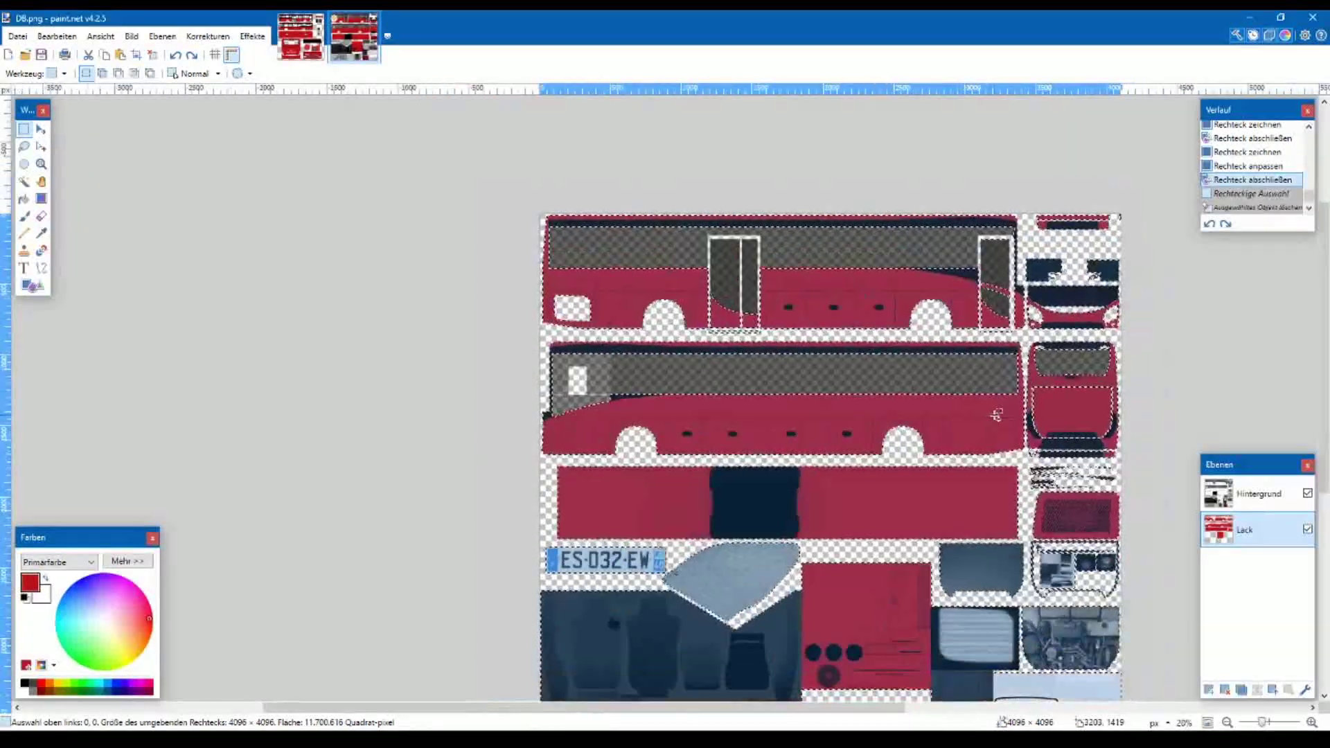
{"action": "left_click", "coordinate": [446, 306]}
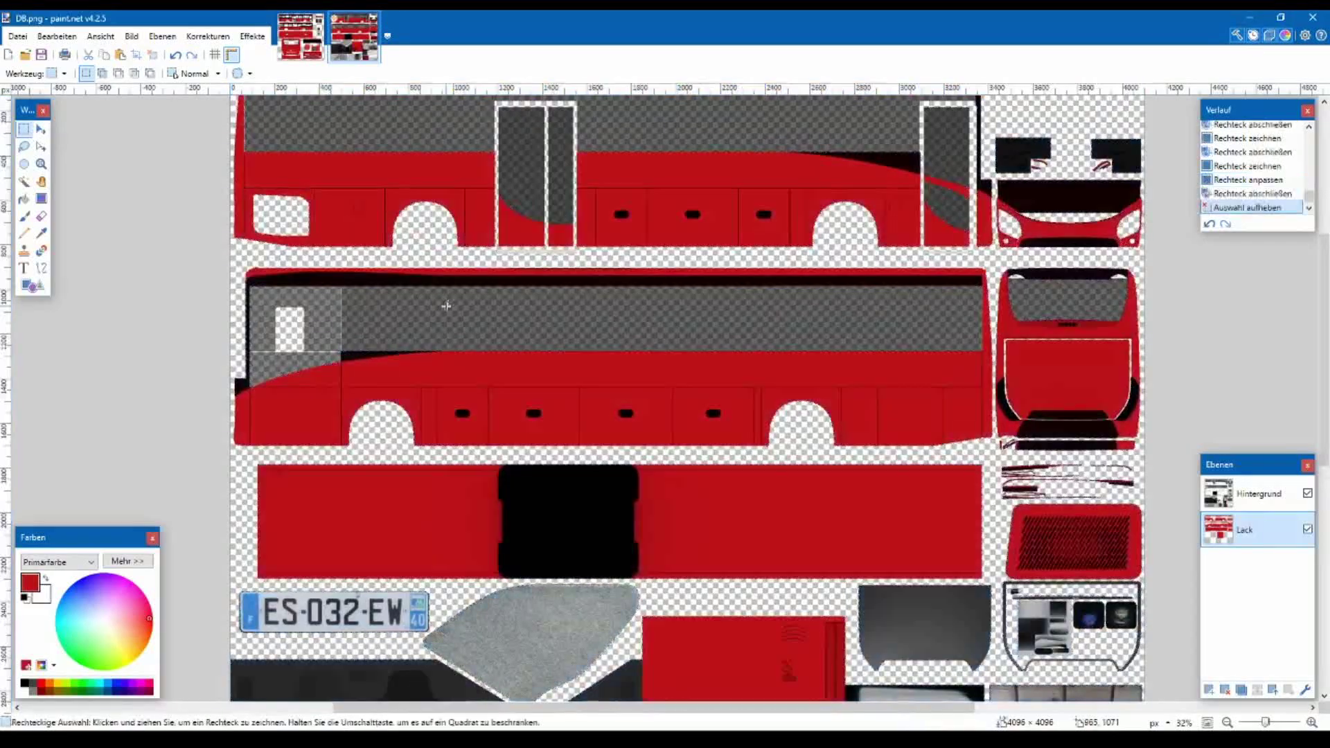
{"action": "scroll", "coordinate": [589, 369], "scroll_direction": "up", "scroll_amount": 1}
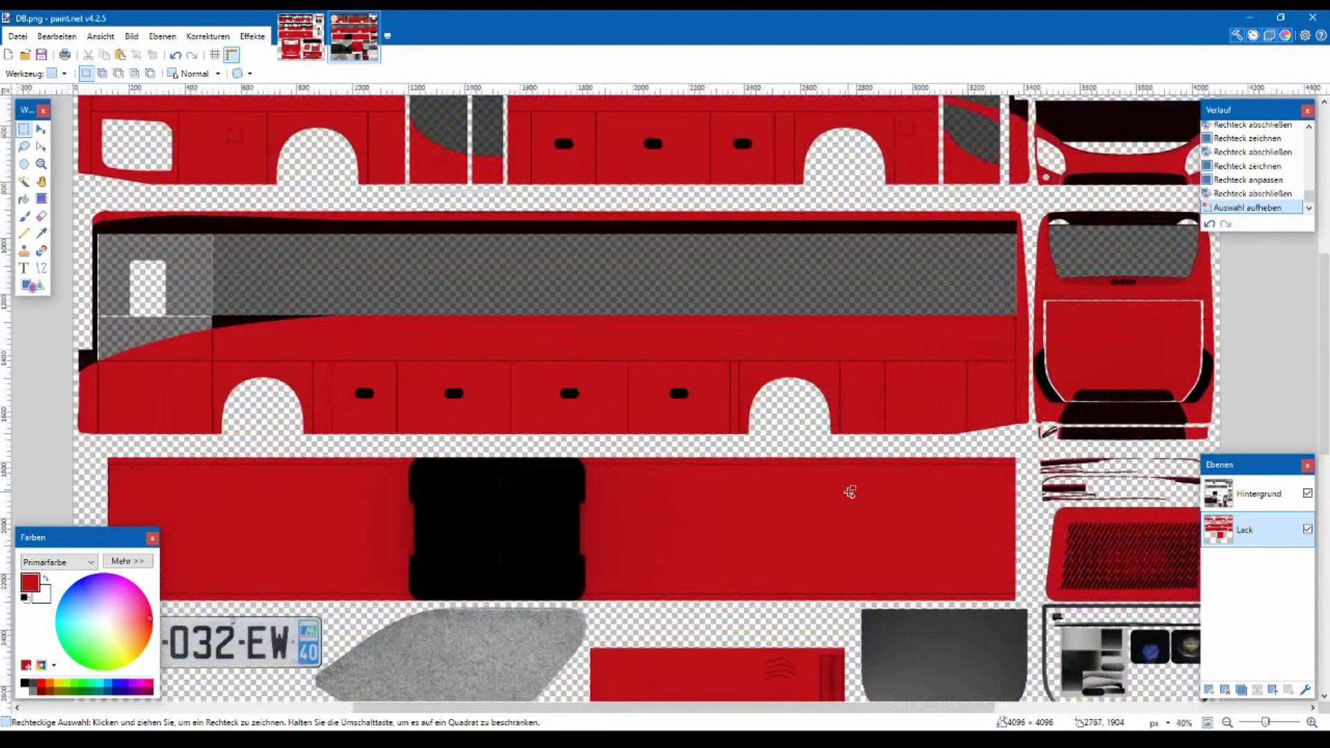
- Add a new layer named Aufkleber and move it above the Hintergrund layer
{"action": "left_click", "coordinate": [1211, 691]}
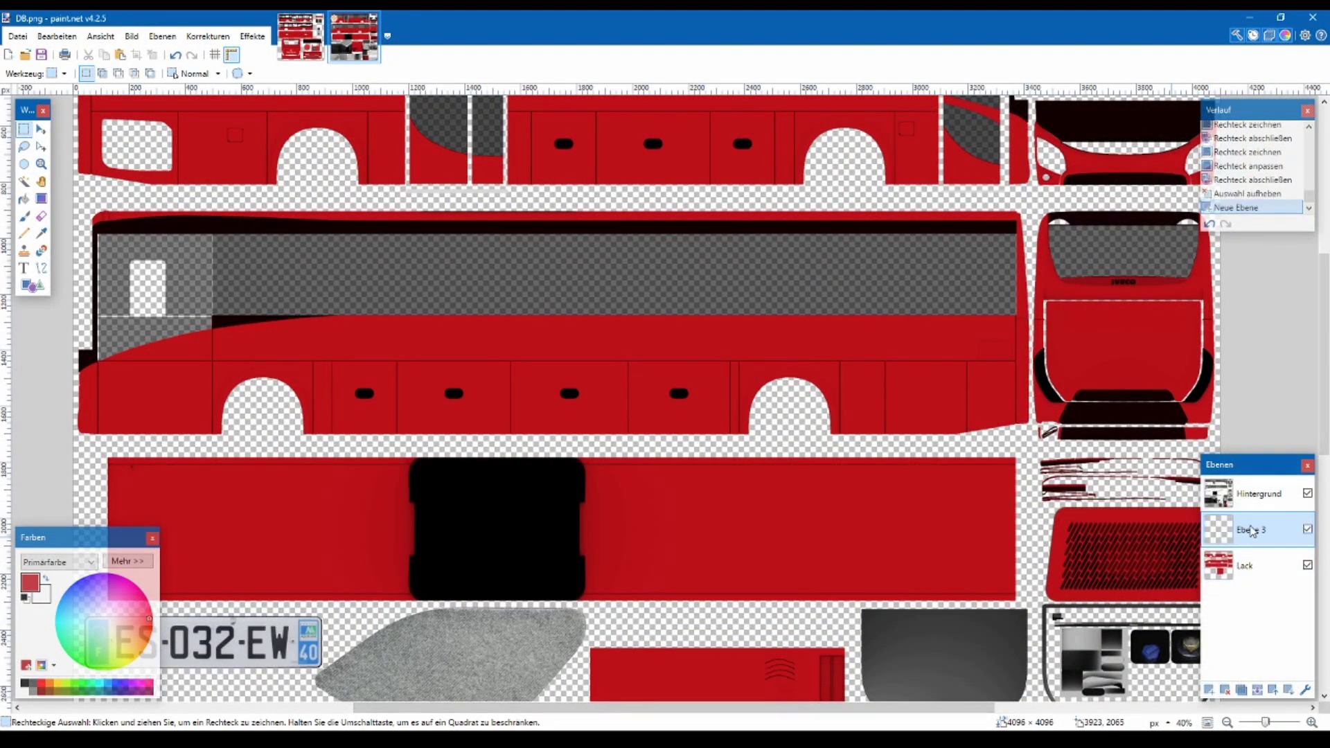
{"action": "double_click", "coordinate": [1252, 531]}
{"action": "type", "text": "Auf"}
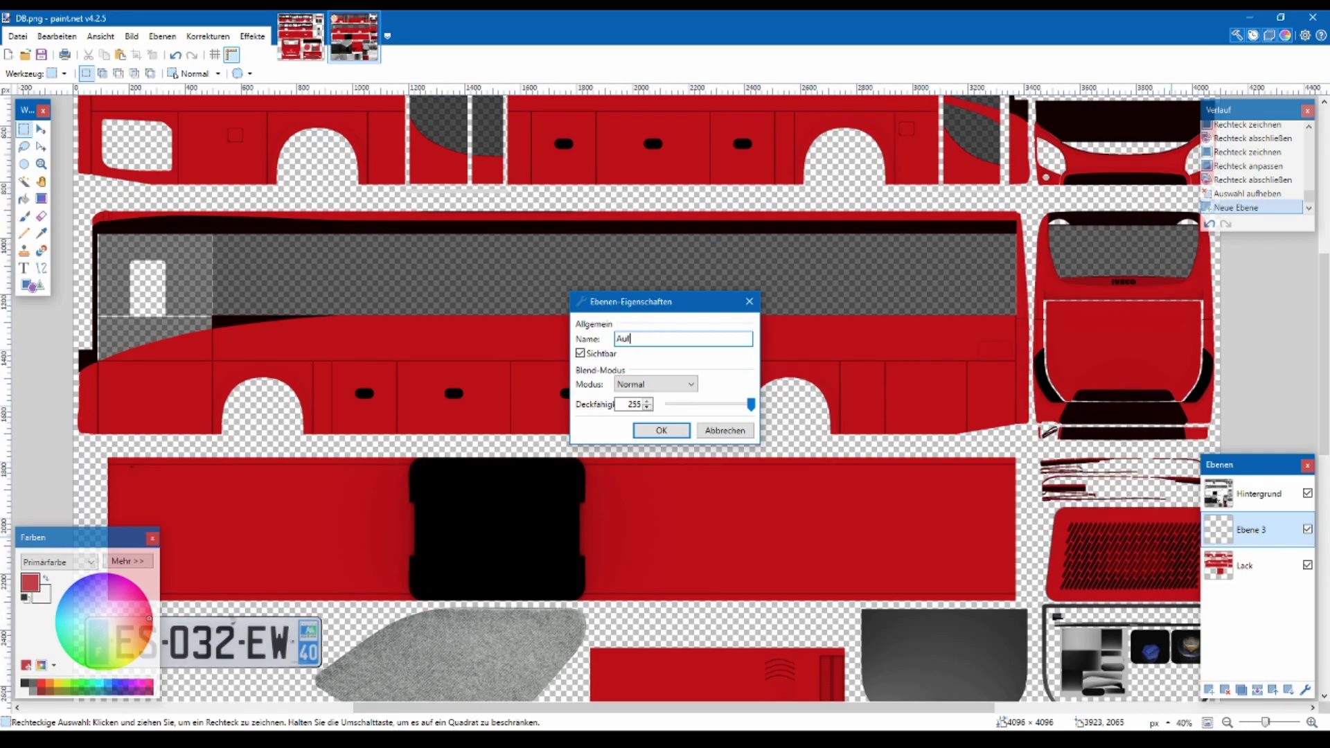
{"action": "type", "text": "kleber"}
{"action": "key", "text": "Return"}
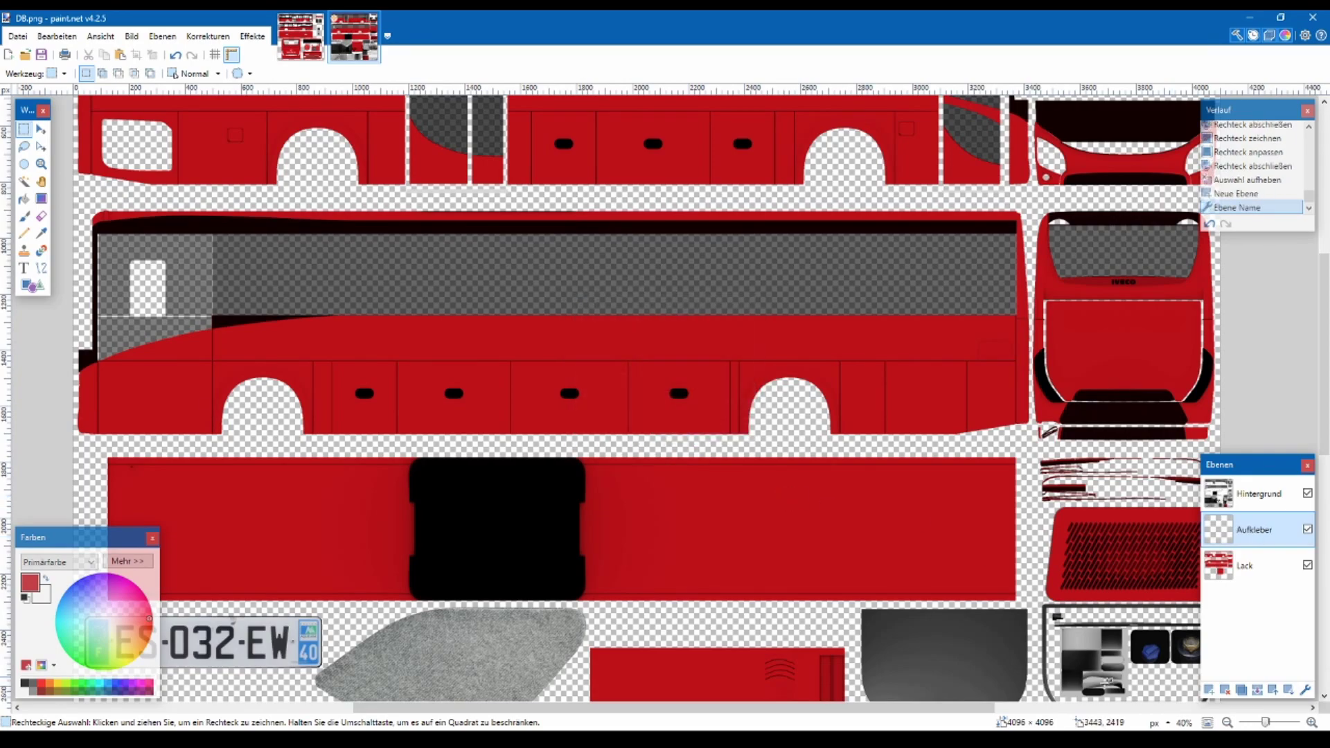
{"action": "left_click", "coordinate": [1255, 691]}
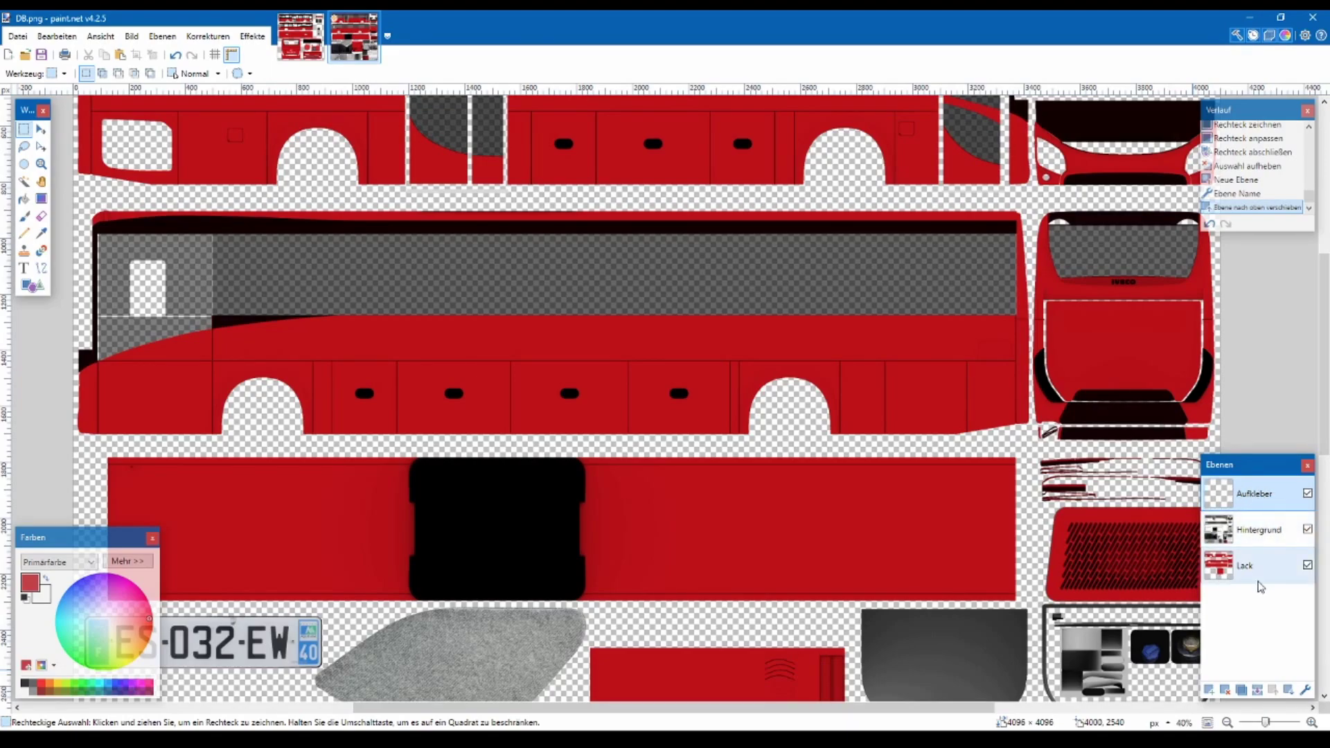
- In IvecoCrosswayLE.dds, select an area about 875 × 363 px around the DB logo and Weser-Ems-Bus lettering on the rear
{"action": "left_click", "coordinate": [304, 35]}
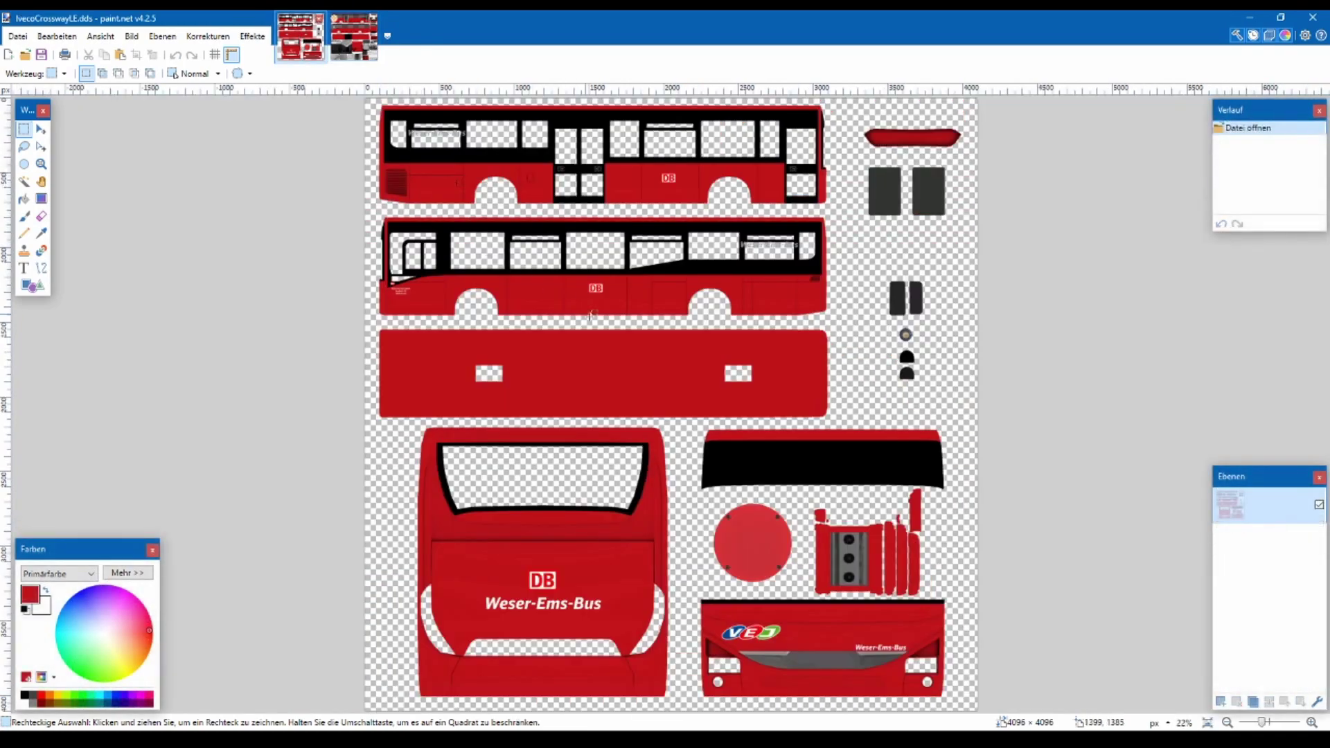
{"action": "scroll", "coordinate": [492, 573], "scroll_direction": "up", "scroll_amount": 3}
{"action": "scroll", "coordinate": [643, 496], "scroll_direction": "up", "scroll_amount": 3}
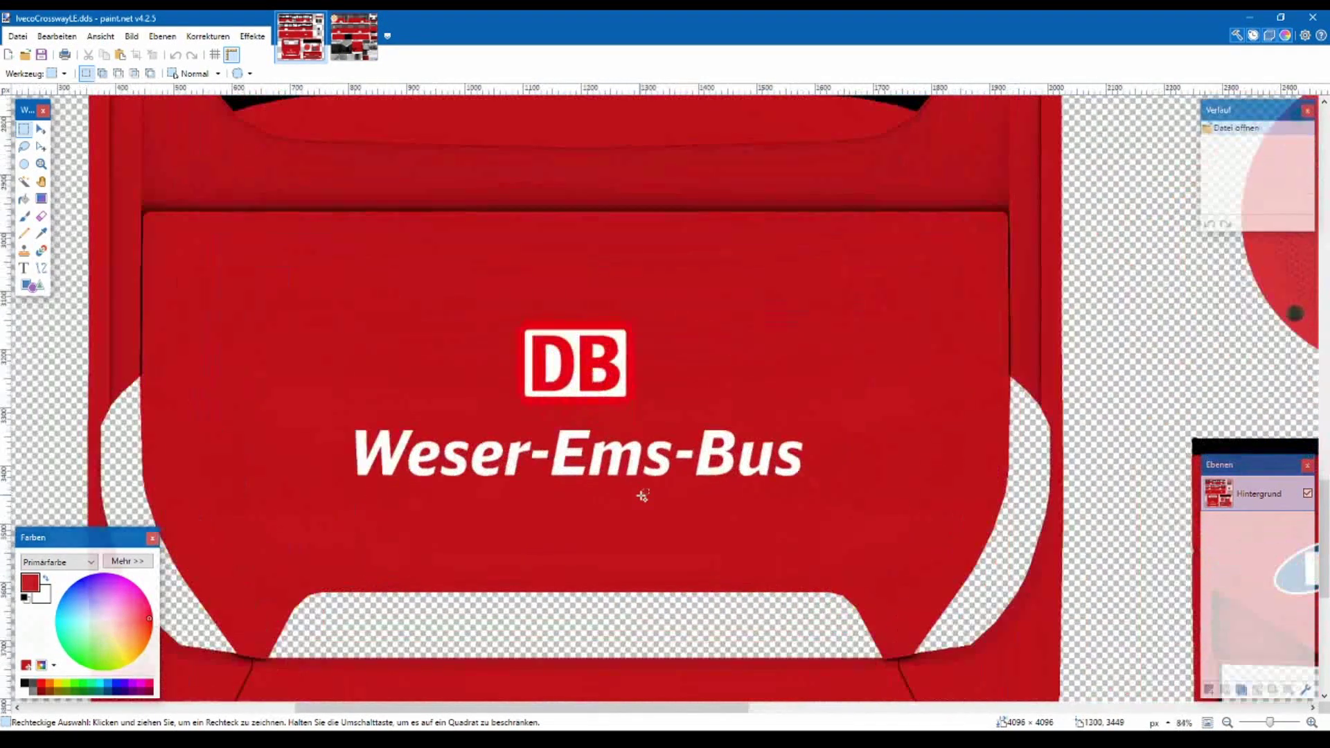
{"action": "left_click_drag", "start_coordinate": [311, 289], "coordinate": [821, 502]}
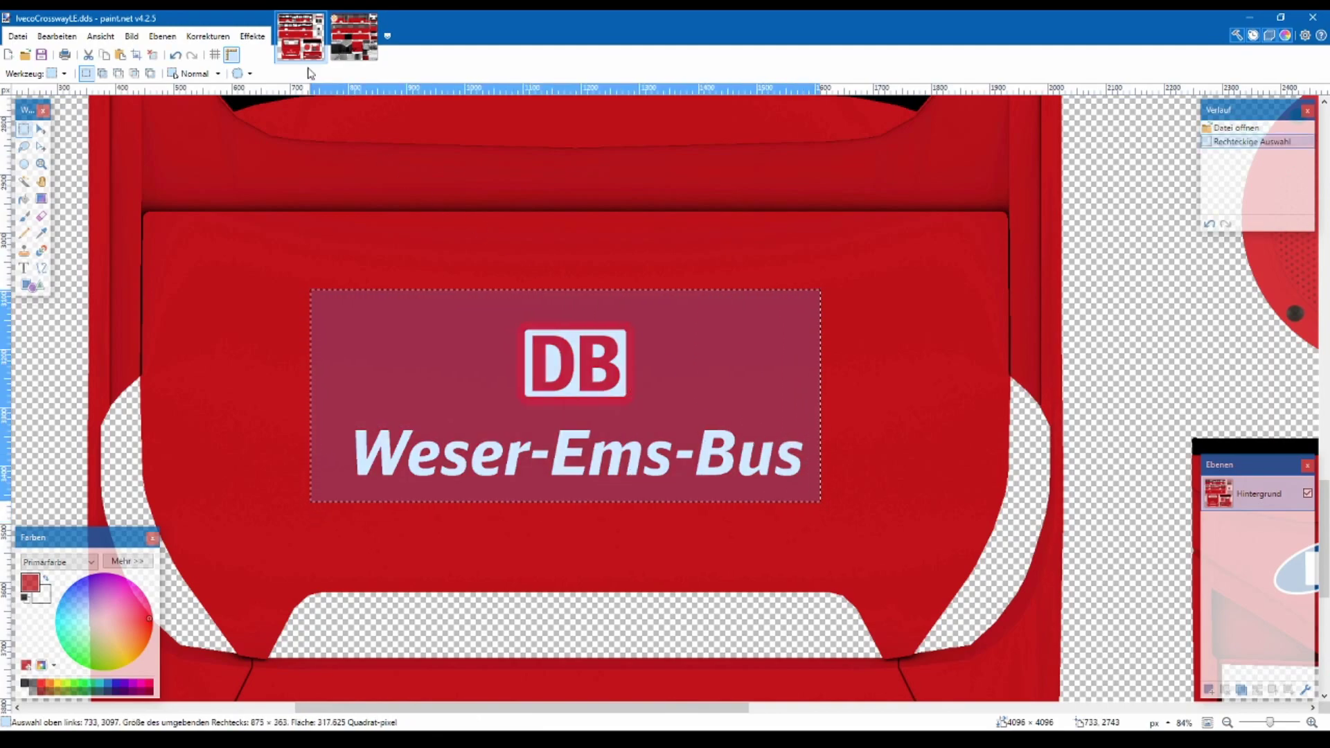
- Paste the logo and lettering onto DB.png's Aufkleber layer, scale them to about 450 × 186 px and centre them on the rear hatch
{"action": "left_click", "coordinate": [354, 38]}
{"action": "scroll", "coordinate": [1151, 326], "scroll_direction": "up", "scroll_amount": 3}
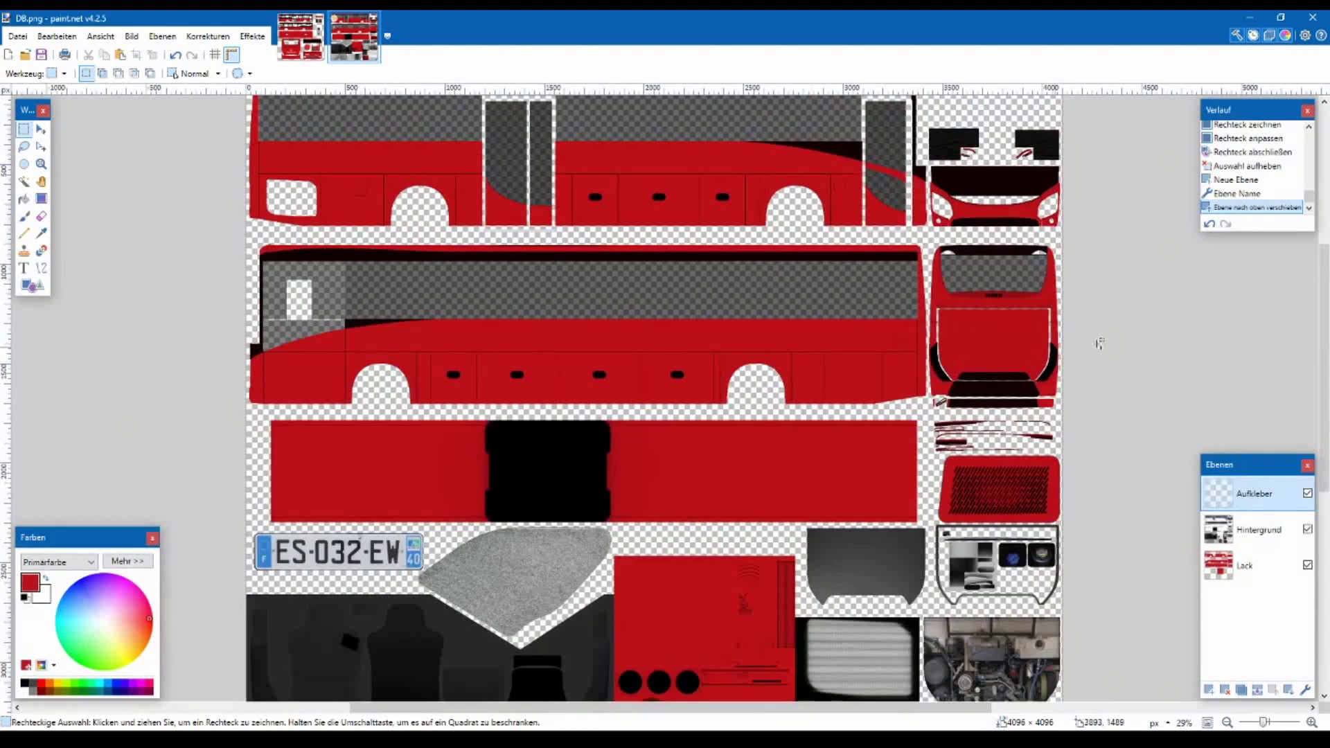
{"action": "scroll", "coordinate": [1150, 326], "scroll_direction": "up", "scroll_amount": 3}
{"action": "key", "text": "ctrl+v"}
{"action": "left_click_drag", "start_coordinate": [169, 438], "coordinate": [402, 304]}
{"action": "left_click_drag", "start_coordinate": [204, 210], "coordinate": [567, 344]}
{"action": "left_click_drag", "start_coordinate": [641, 416], "coordinate": [638, 402]}
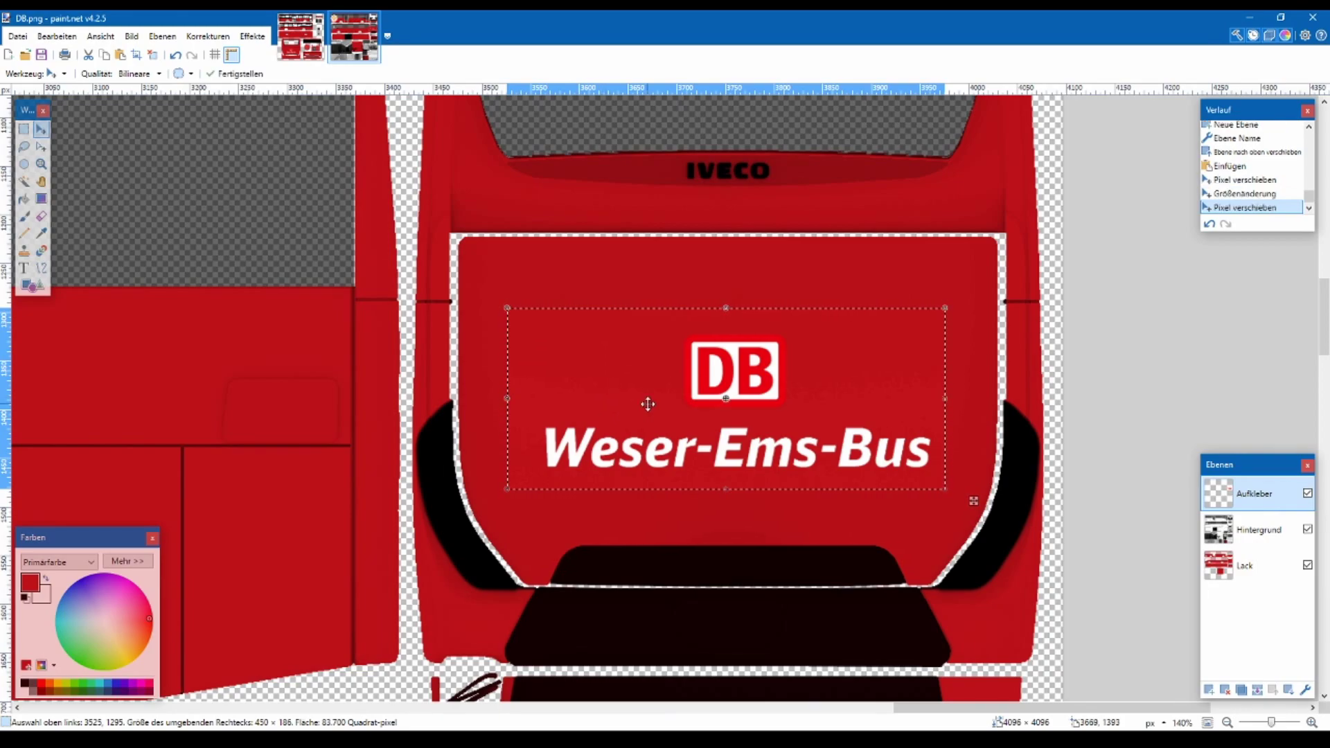
- Undo the placement, resizing and pasting of the DB logo and Weser-Ems-Bus lettering on the rear hatch
{"action": "key", "text": "ctrl+z"}
{"action": "key", "text": "ctrl+z"}
{"action": "key", "text": "ctrl+z"}
{"action": "key", "text": "ctrl+z"}
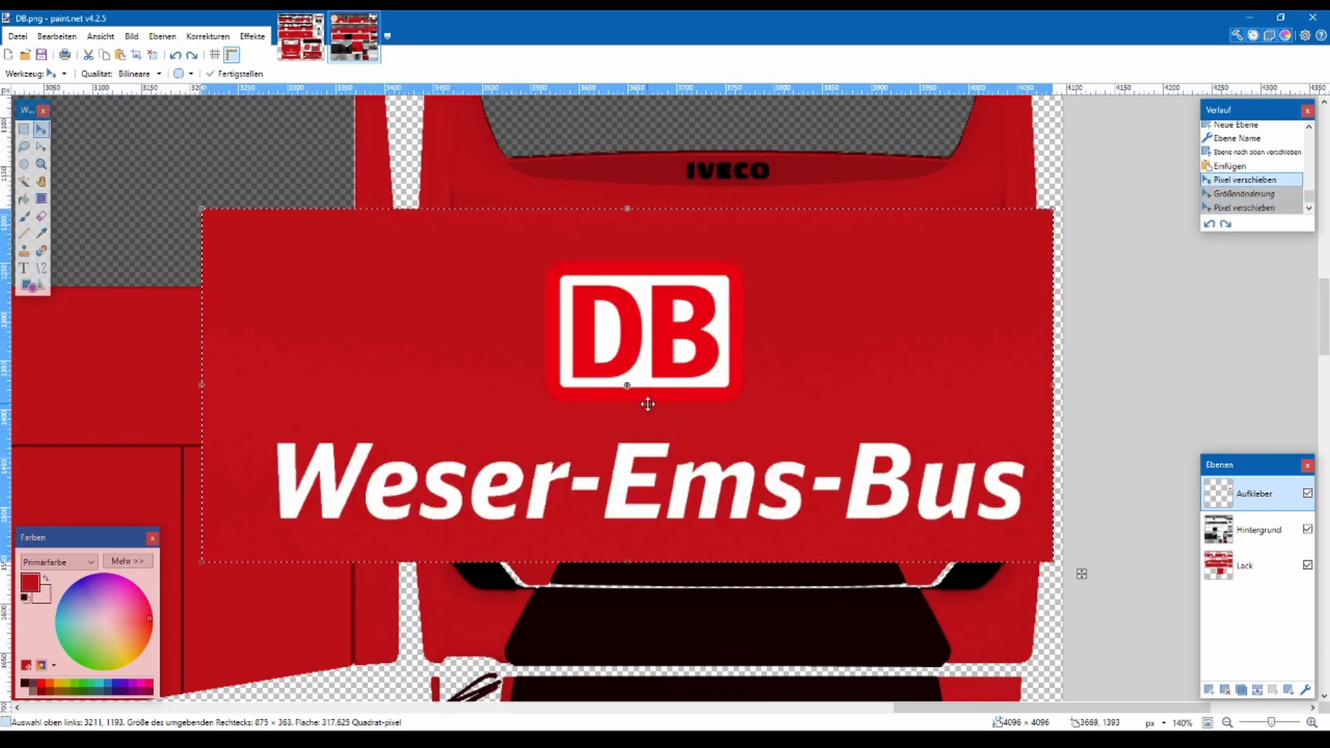
{"action": "scroll", "coordinate": [900, 478], "scroll_direction": "down", "scroll_amount": 5}
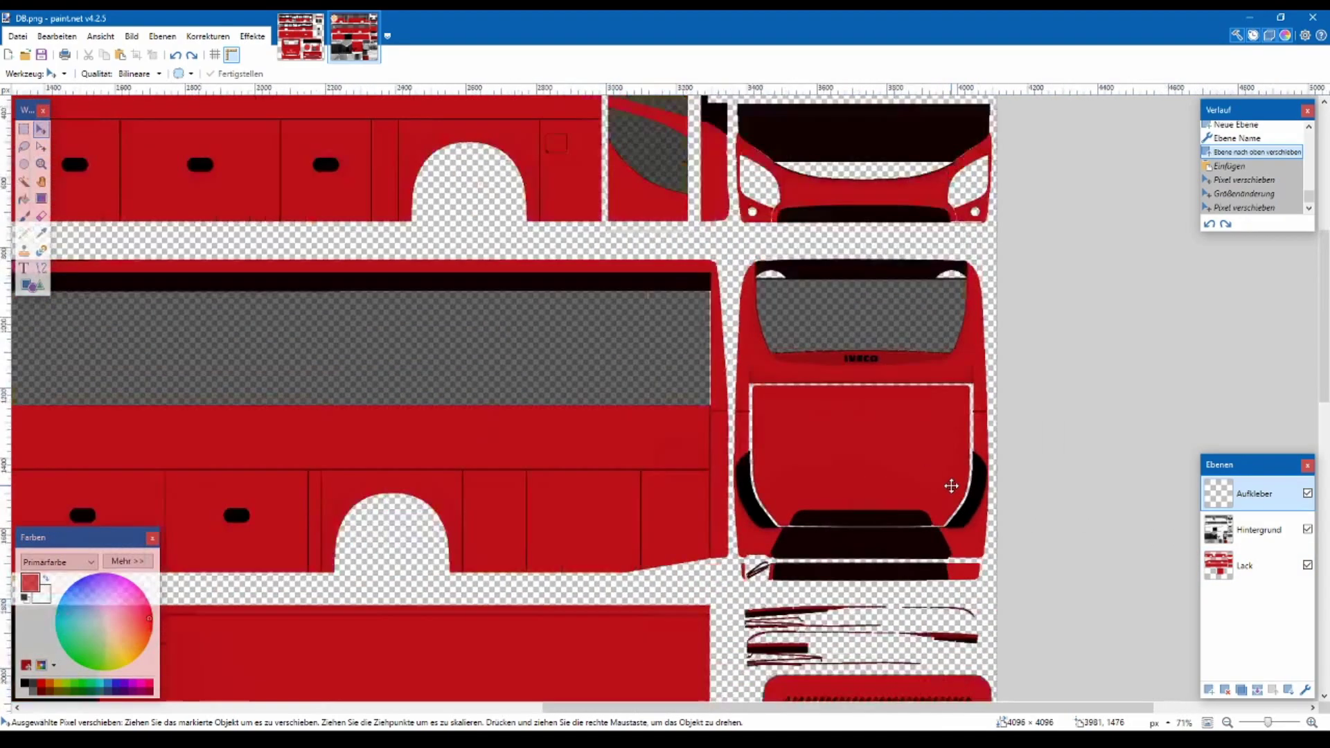
{"action": "scroll", "coordinate": [1005, 485], "scroll_direction": "up", "scroll_amount": 3}
{"action": "scroll", "coordinate": [951, 482], "scroll_direction": "up", "scroll_amount": 3}
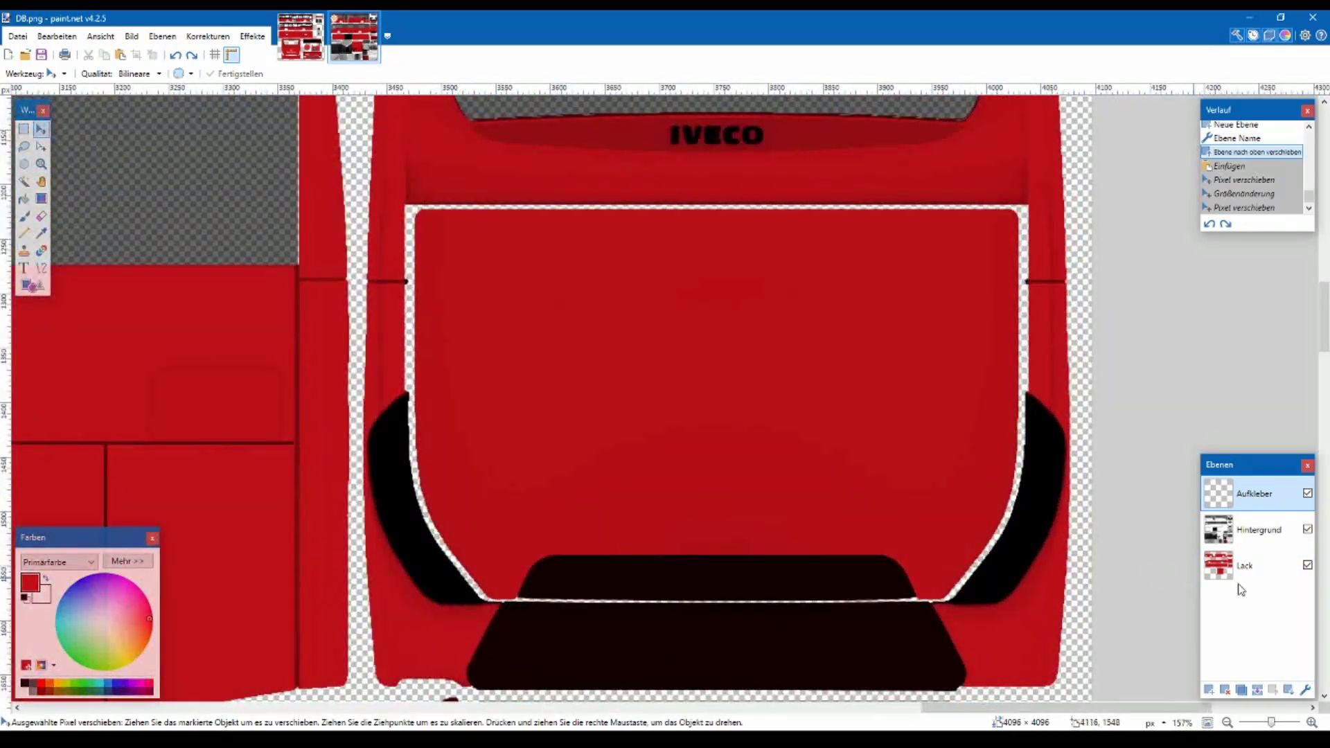
- Paste the DB logo and Weser-Ems-Bus lettering onto the Lack layer, scale them to about 419 × 173 px and centre them on the rear hatch
{"action": "left_click", "coordinate": [1244, 566]}
{"action": "key", "text": "ctrl+v"}
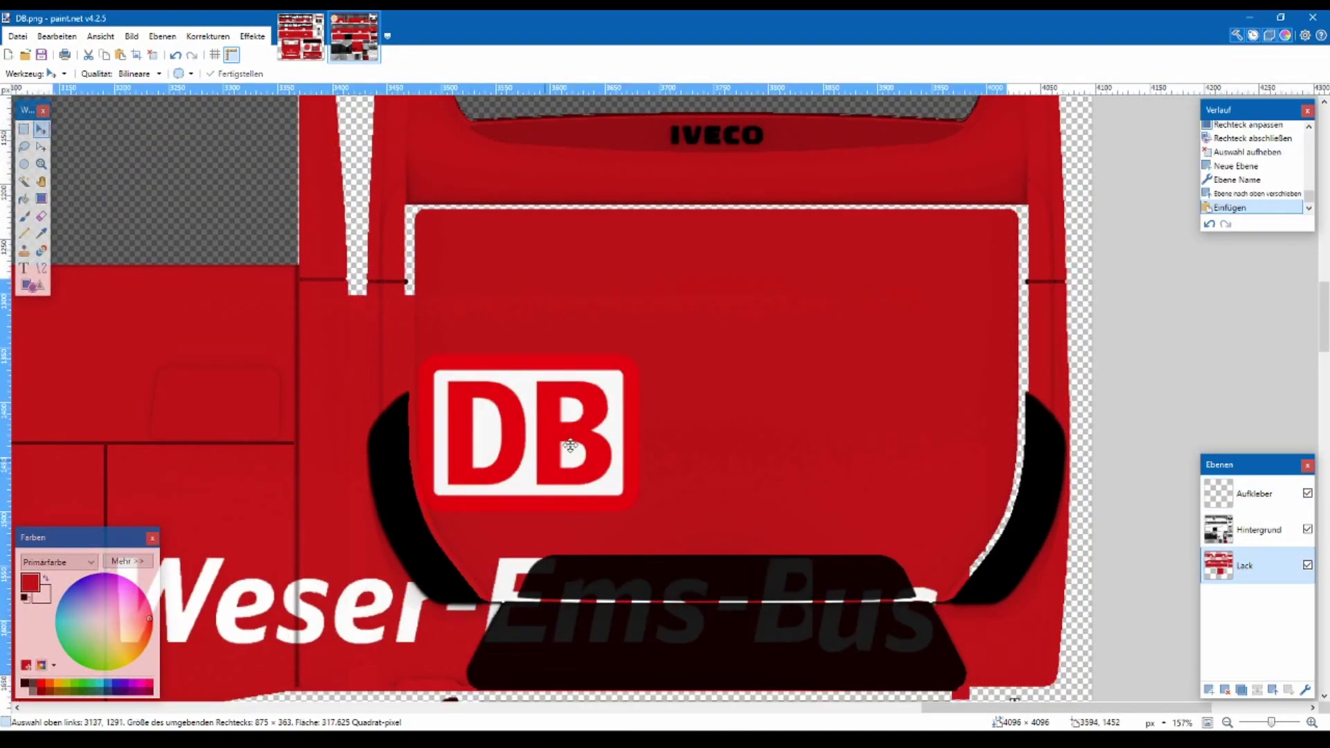
{"action": "left_click_drag", "start_coordinate": [356, 380], "coordinate": [514, 350]}
{"action": "left_click_drag", "start_coordinate": [154, 209], "coordinate": [649, 415]}
{"action": "left_click_drag", "start_coordinate": [763, 488], "coordinate": [592, 379]}
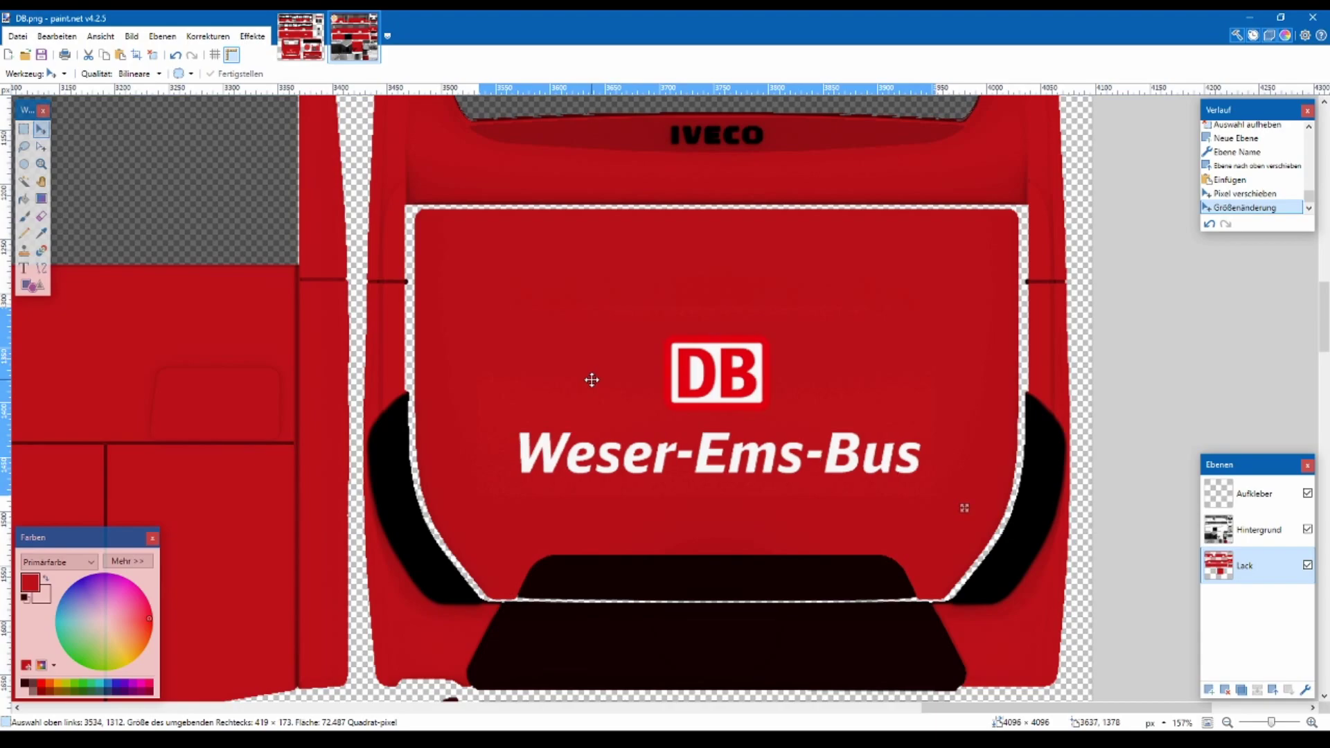
{"action": "left_click_drag", "start_coordinate": [591, 379], "coordinate": [591, 372]}
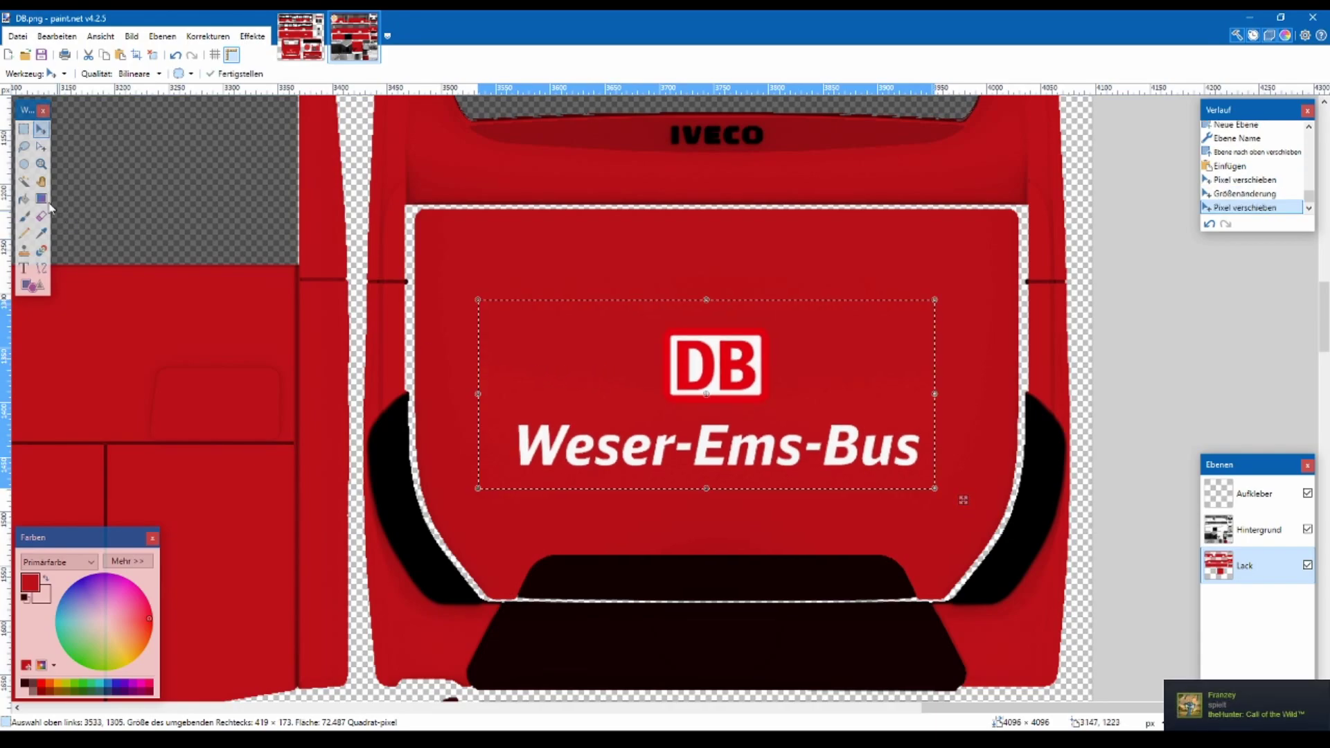
{"action": "left_click", "coordinate": [24, 129]}
{"action": "left_click", "coordinate": [249, 243]}
- Switch to IvecoCrosswayLE.dds and bring the VEJ logo on the bus front into close view
{"action": "scroll", "coordinate": [291, 362], "scroll_direction": "down", "scroll_amount": 5}
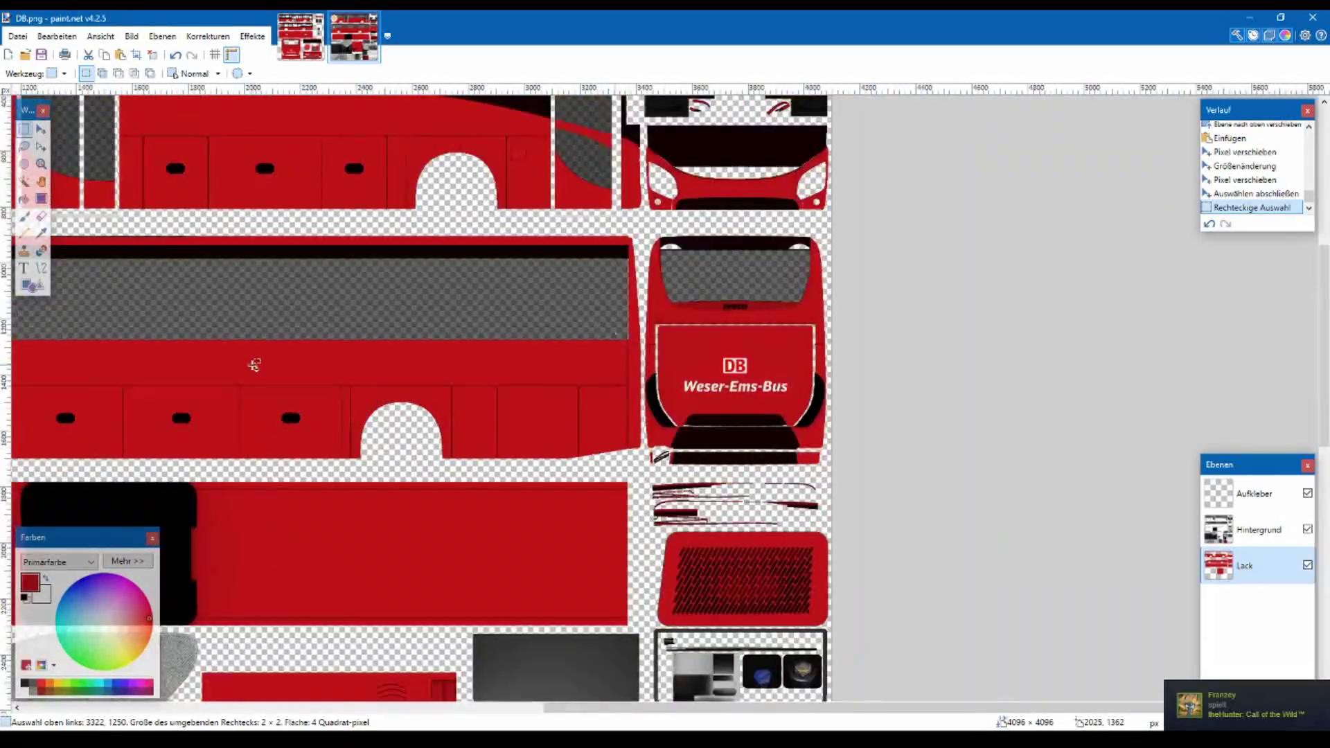
{"action": "scroll", "coordinate": [253, 360], "scroll_direction": "left", "scroll_amount": 5}
{"action": "left_click", "coordinate": [279, 52]}
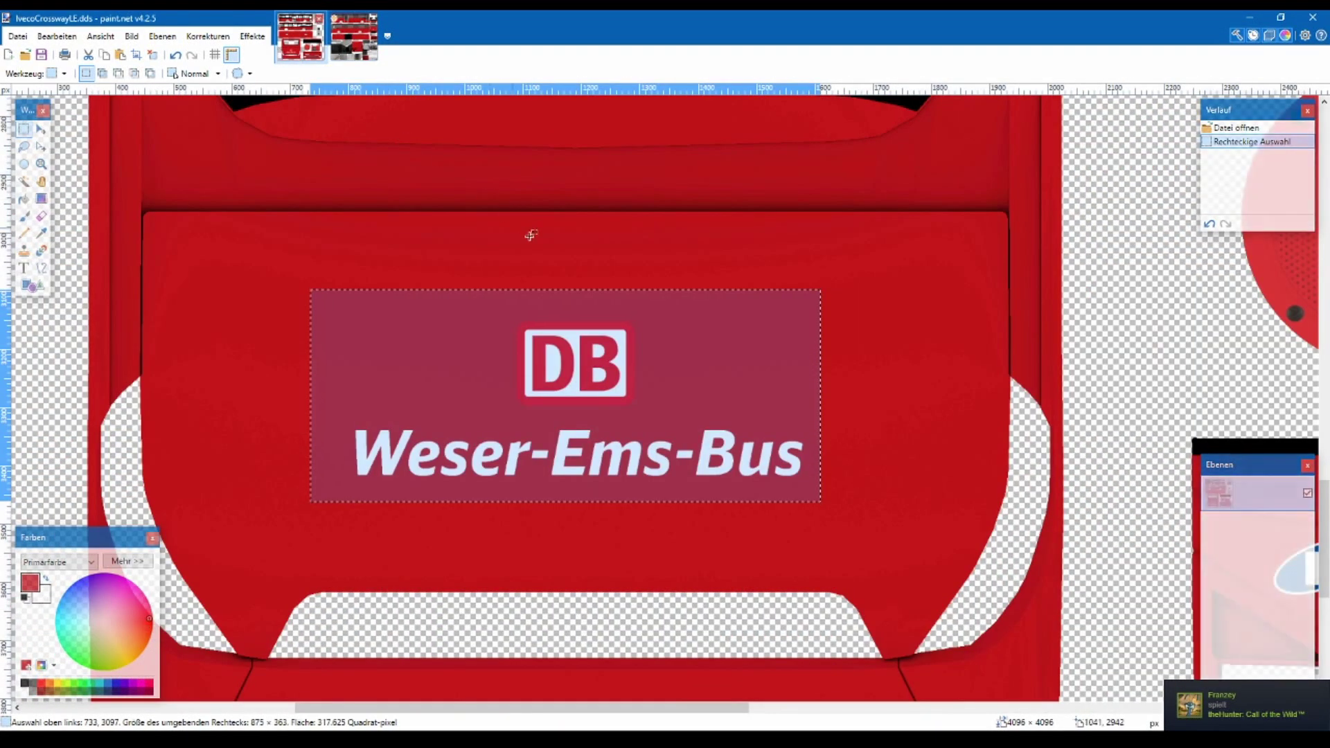
{"action": "scroll", "coordinate": [485, 309], "scroll_direction": "down", "scroll_amount": 4}
{"action": "scroll", "coordinate": [775, 480], "scroll_direction": "up", "scroll_amount": 4}
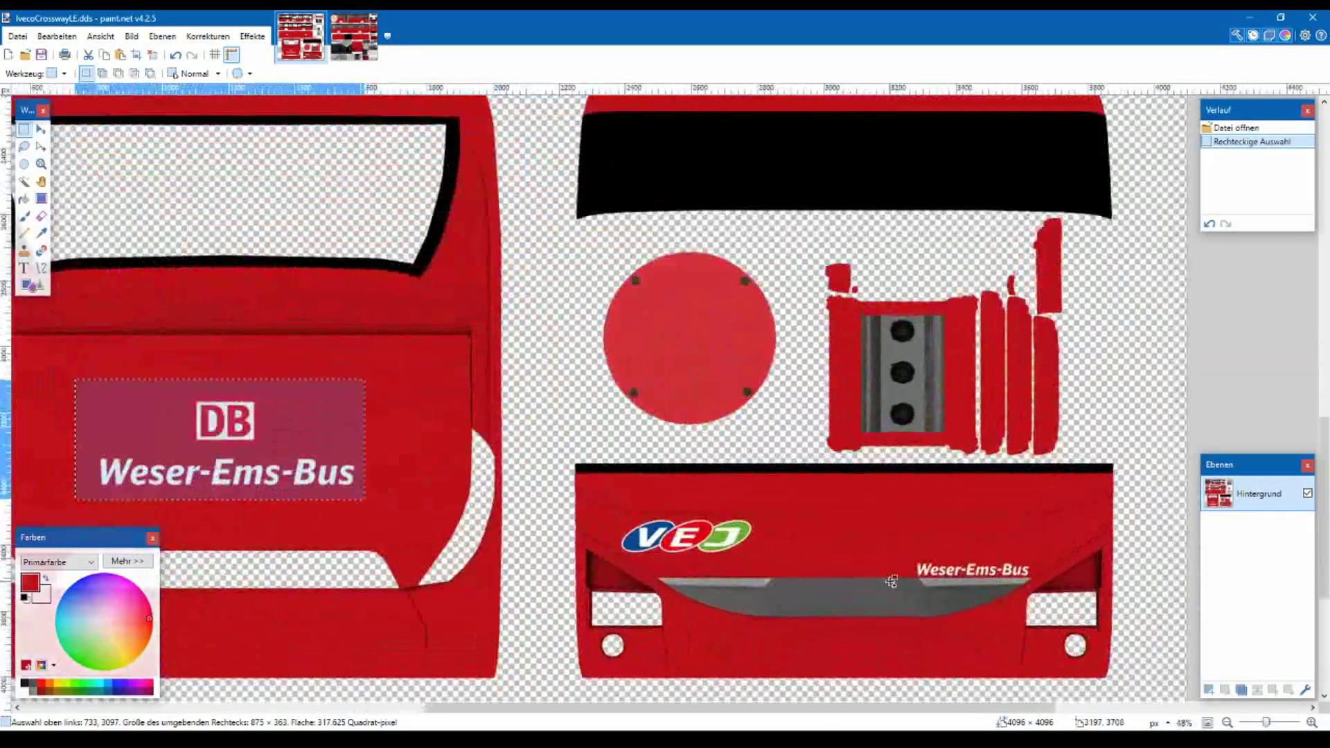
{"action": "scroll", "coordinate": [333, 514], "scroll_direction": "up", "scroll_amount": 3}
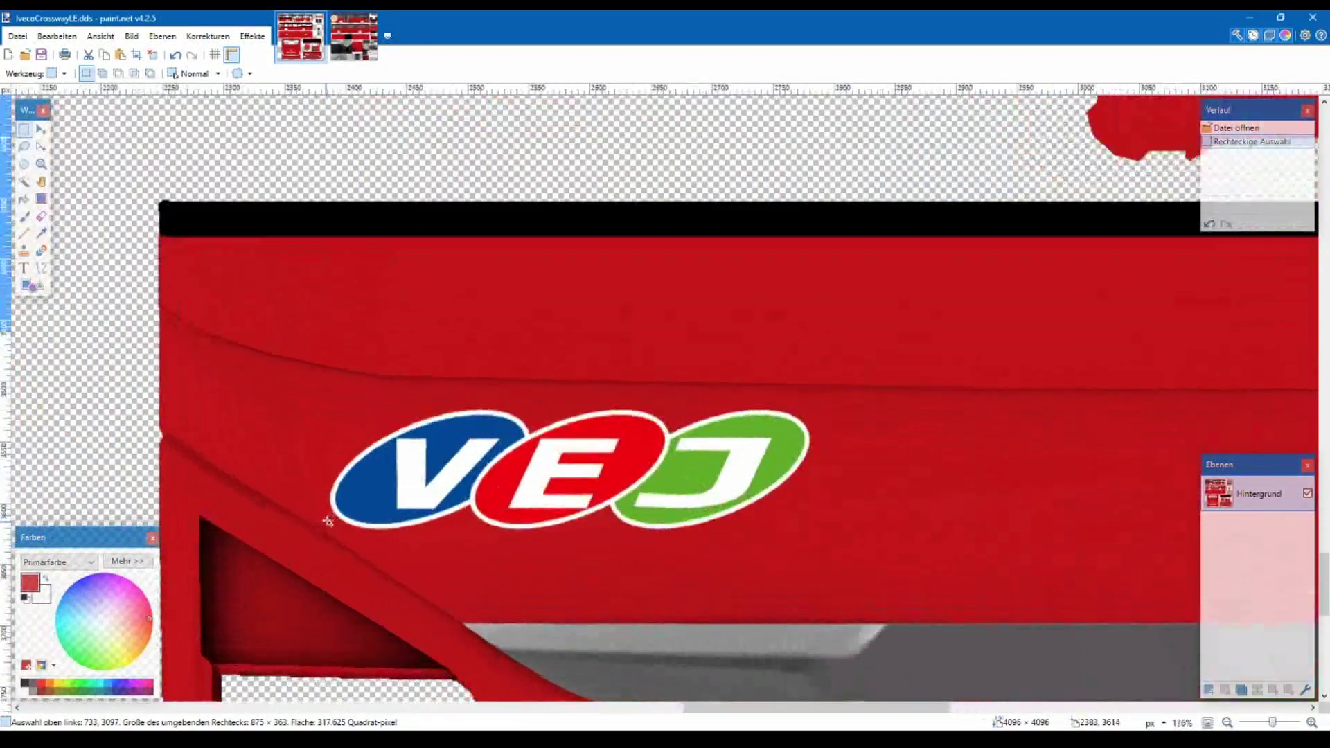
{"action": "left_click", "coordinate": [312, 379]}
{"action": "left_click", "coordinate": [314, 381]}
{"action": "left_click_drag", "start_coordinate": [313, 381], "coordinate": [839, 557]}
{"action": "left_click", "coordinate": [222, 380]}
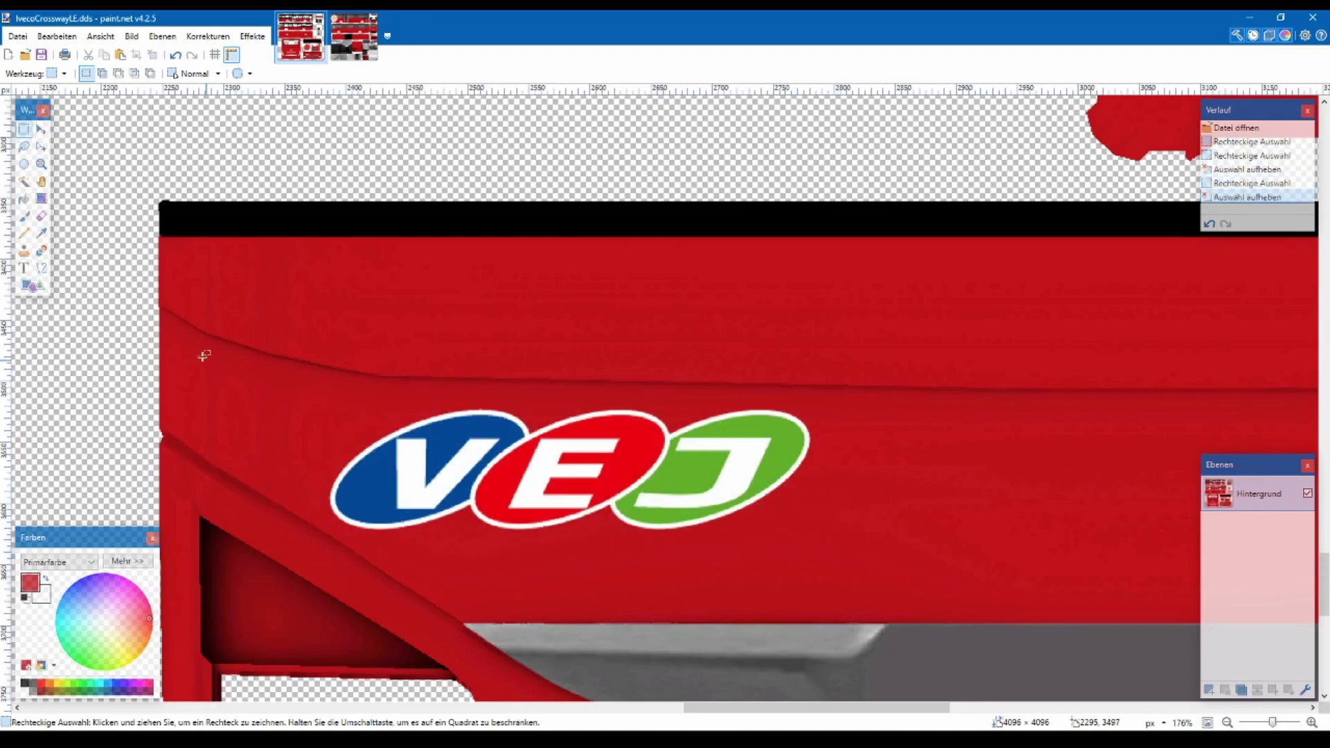
- Try to isolate the VEJ logo with the Magic Wand, varying the tolerance between 52% and 97%
{"action": "left_click", "coordinate": [25, 183]}
{"action": "left_click", "coordinate": [372, 470]}
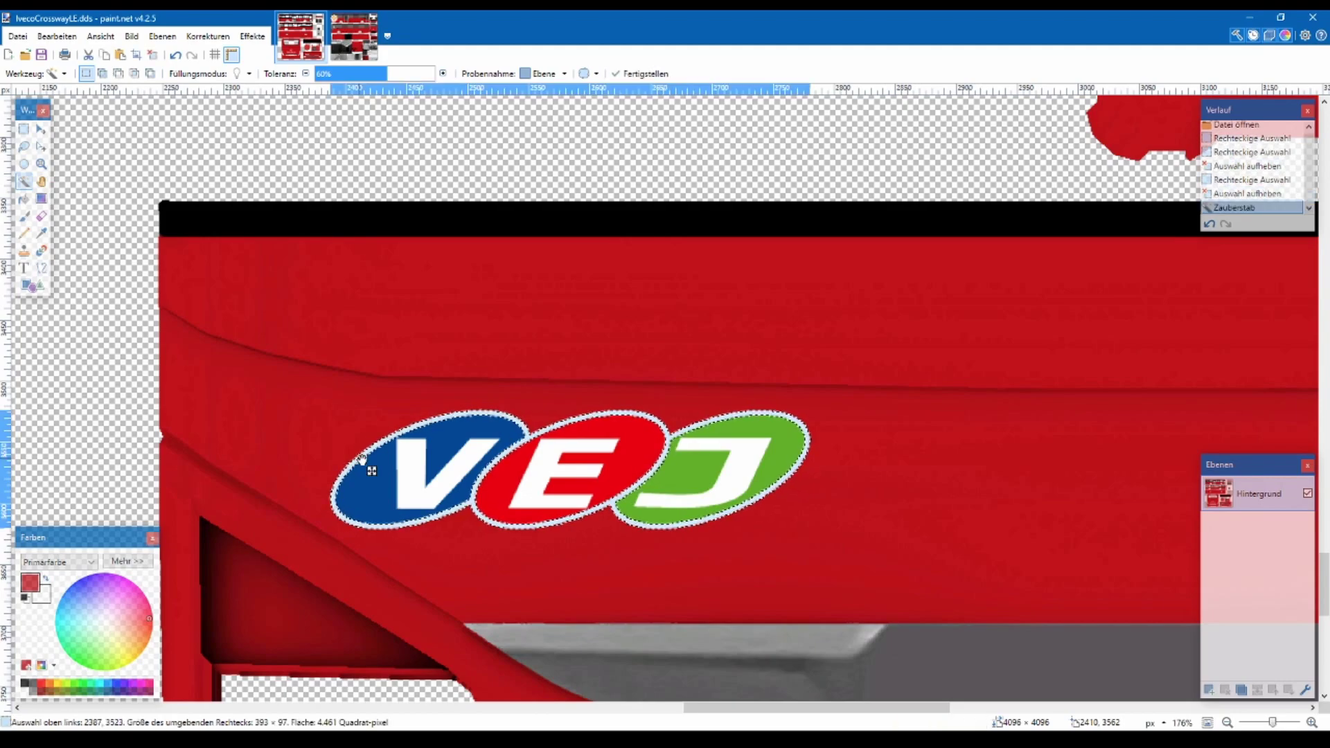
{"action": "left_click_drag", "start_coordinate": [316, 75], "coordinate": [400, 80]}
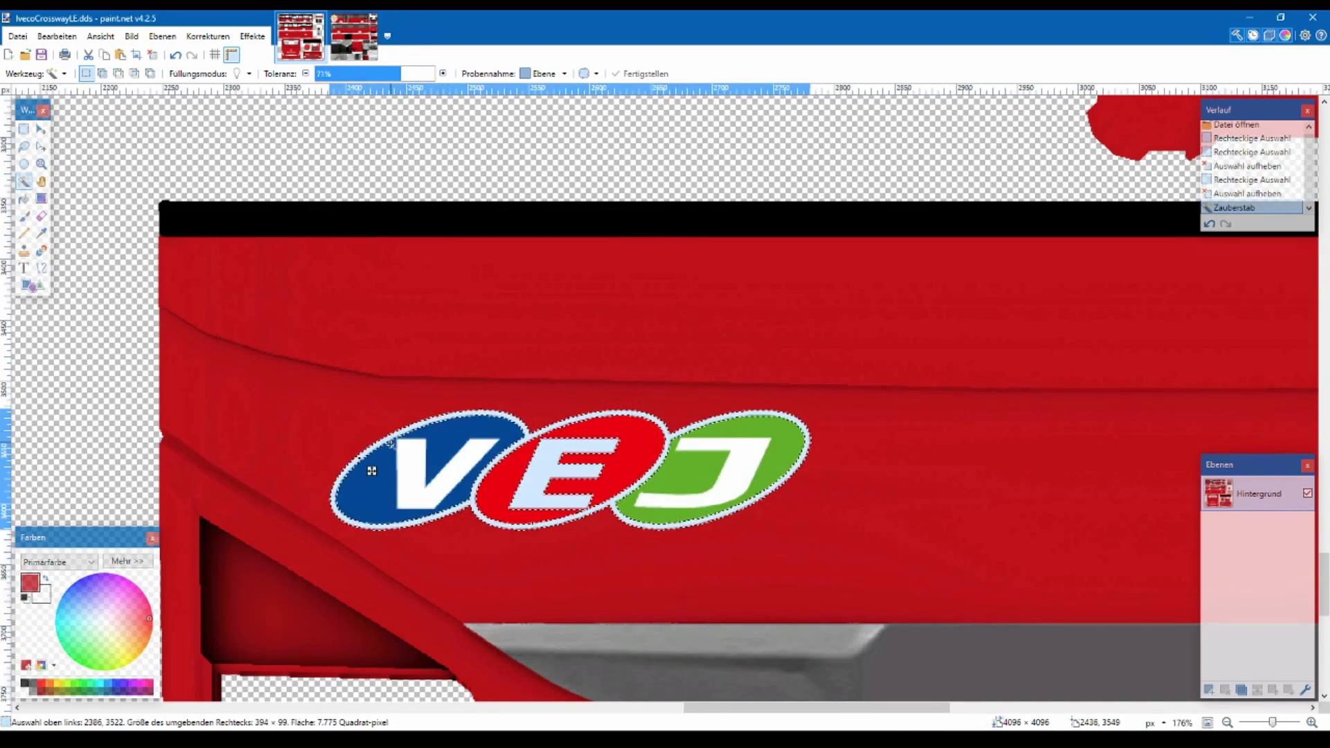
{"action": "left_click_drag", "start_coordinate": [372, 471], "coordinate": [369, 466]}
{"action": "left_click_drag", "start_coordinate": [401, 77], "coordinate": [425, 78]}
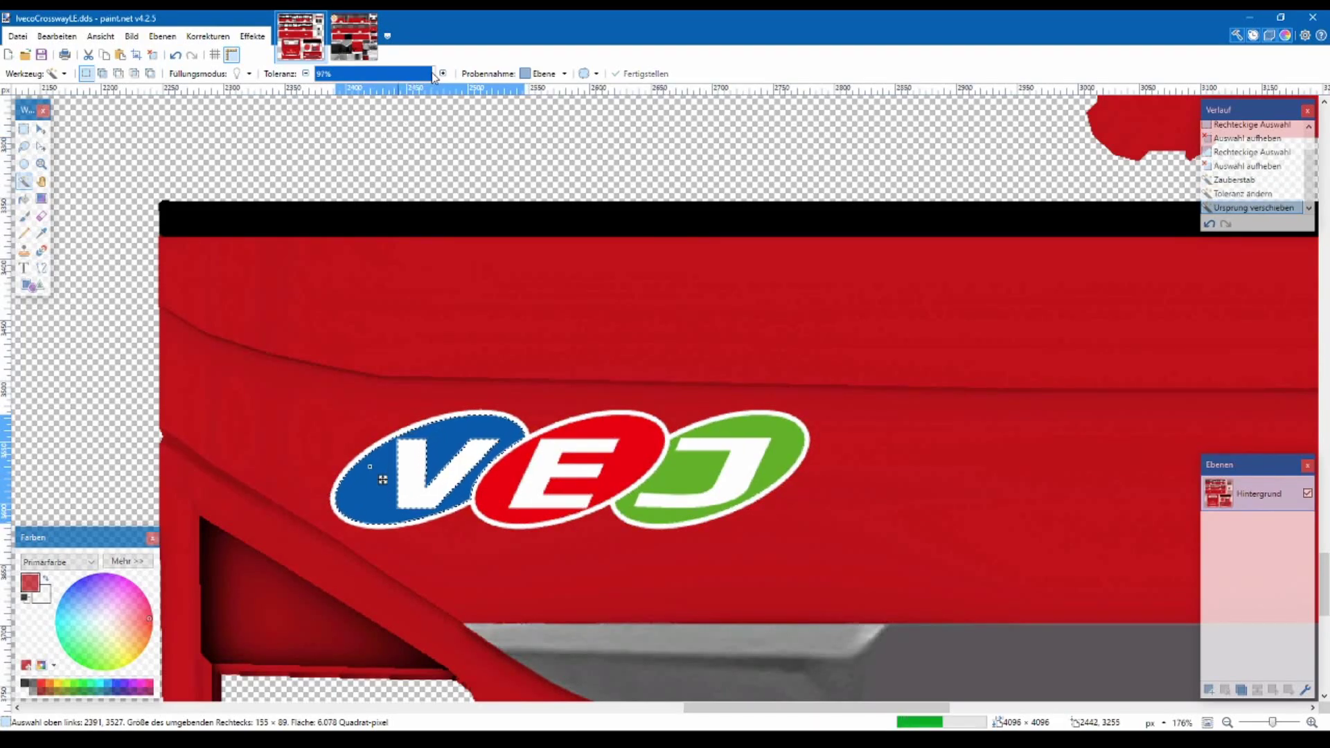
{"action": "left_click_drag", "start_coordinate": [408, 78], "coordinate": [377, 75]}
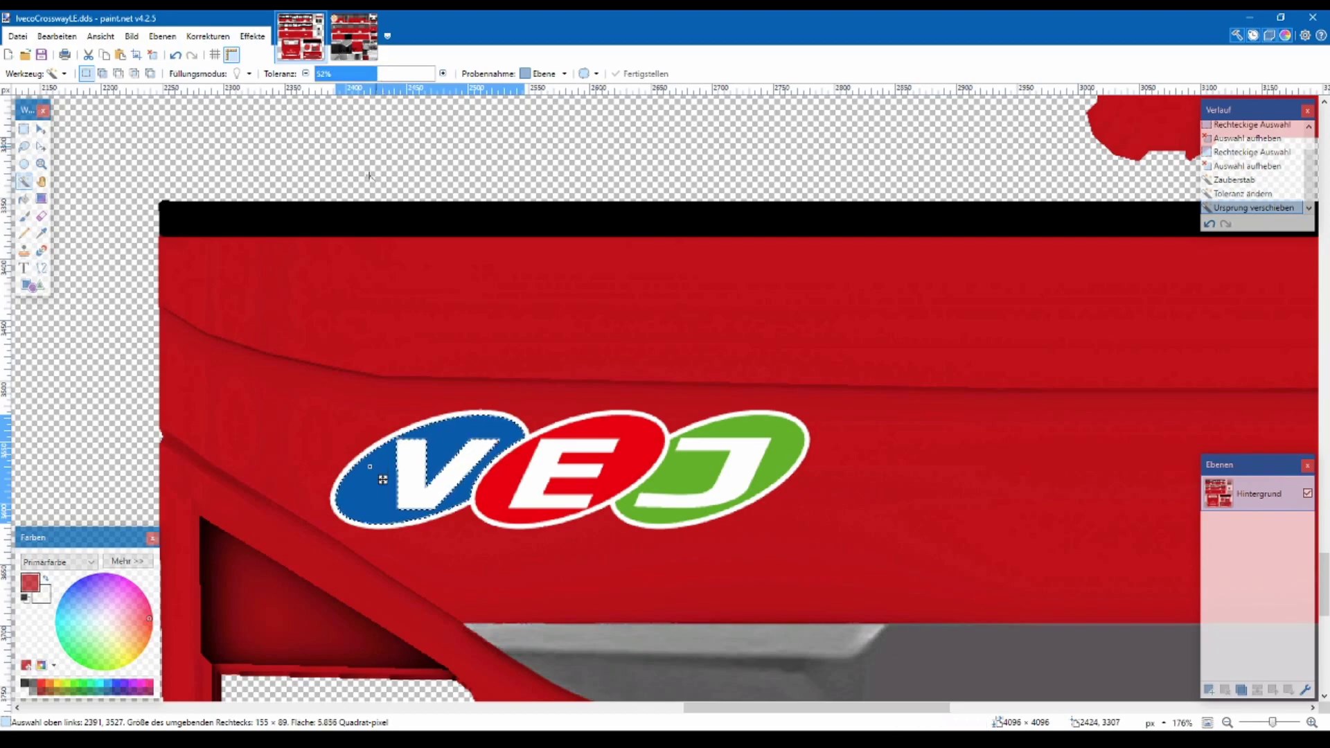
- Select an area about 464 × 180 px around the VEJ logo and paste it into a new image of that size
{"action": "left_click", "coordinate": [25, 131]}
{"action": "left_click_drag", "start_coordinate": [288, 358], "coordinate": [856, 577]}
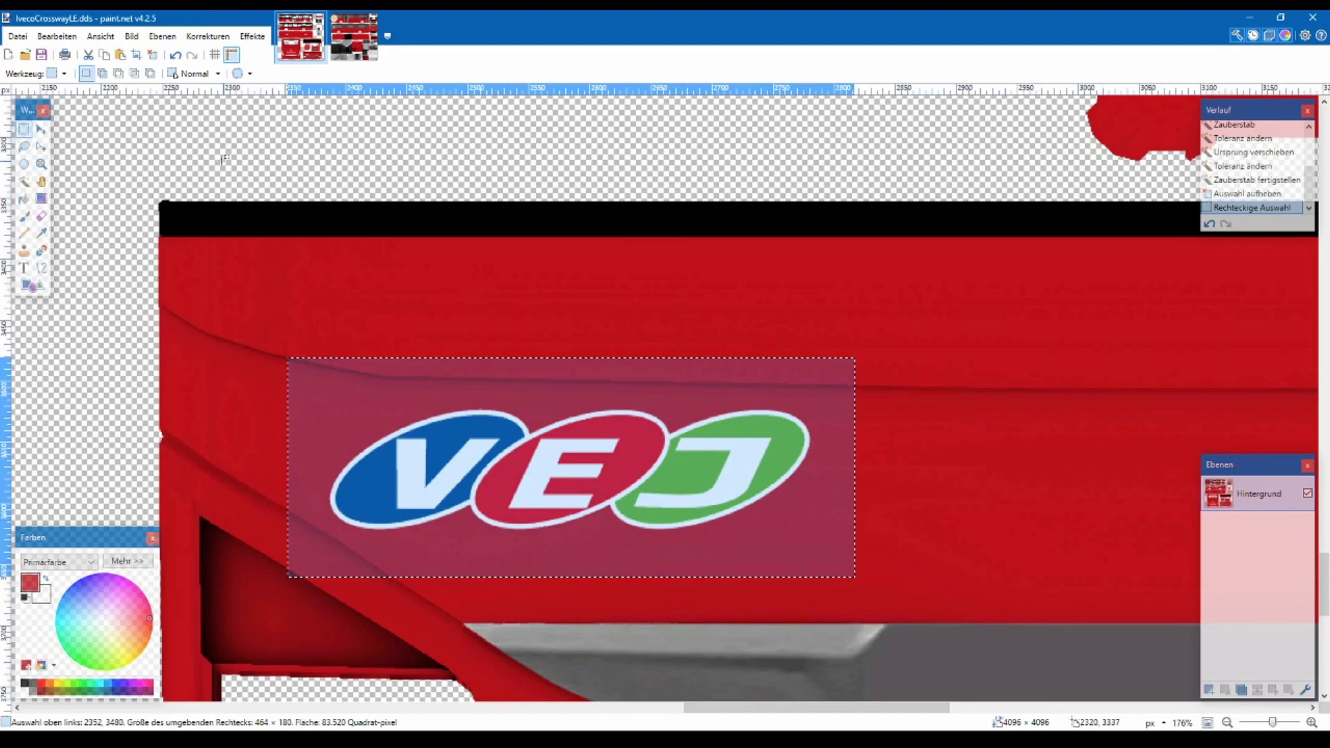
{"action": "left_click", "coordinate": [9, 55]}
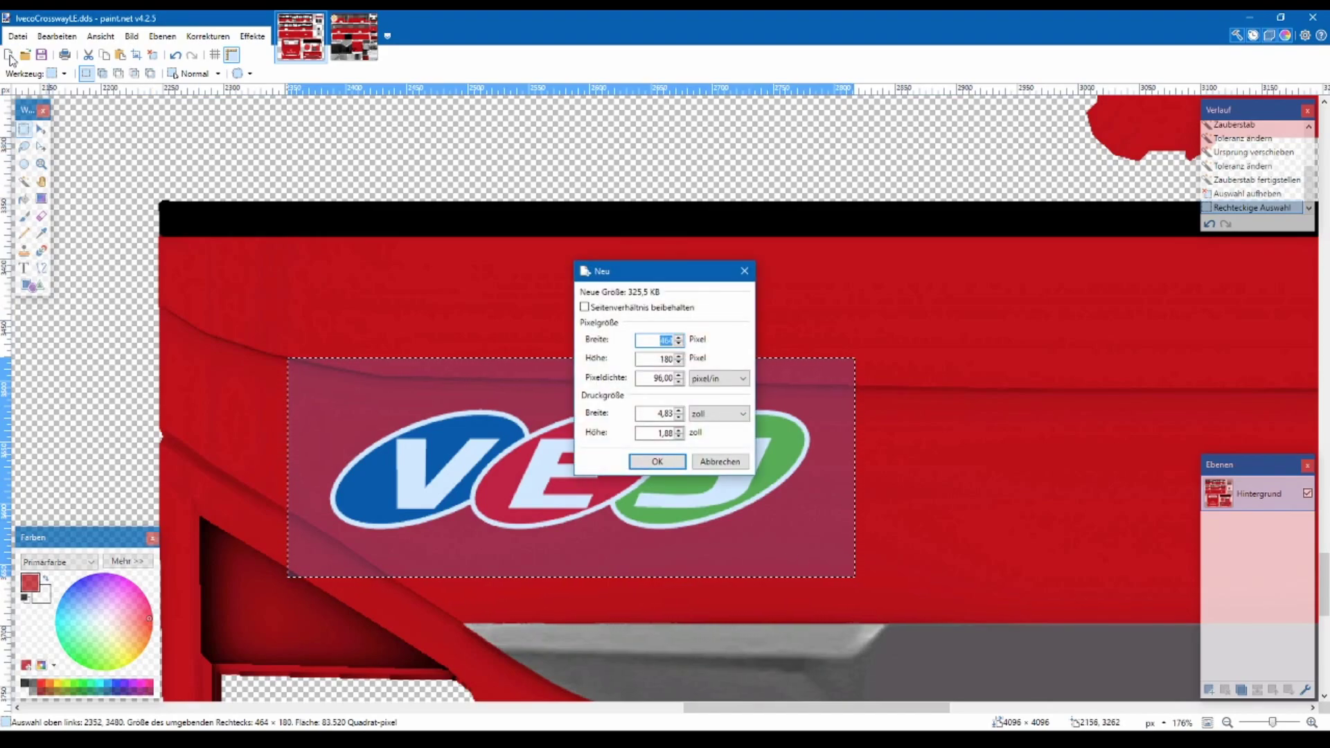
{"action": "key", "text": "Return"}
{"action": "key", "text": "ctrl+v"}
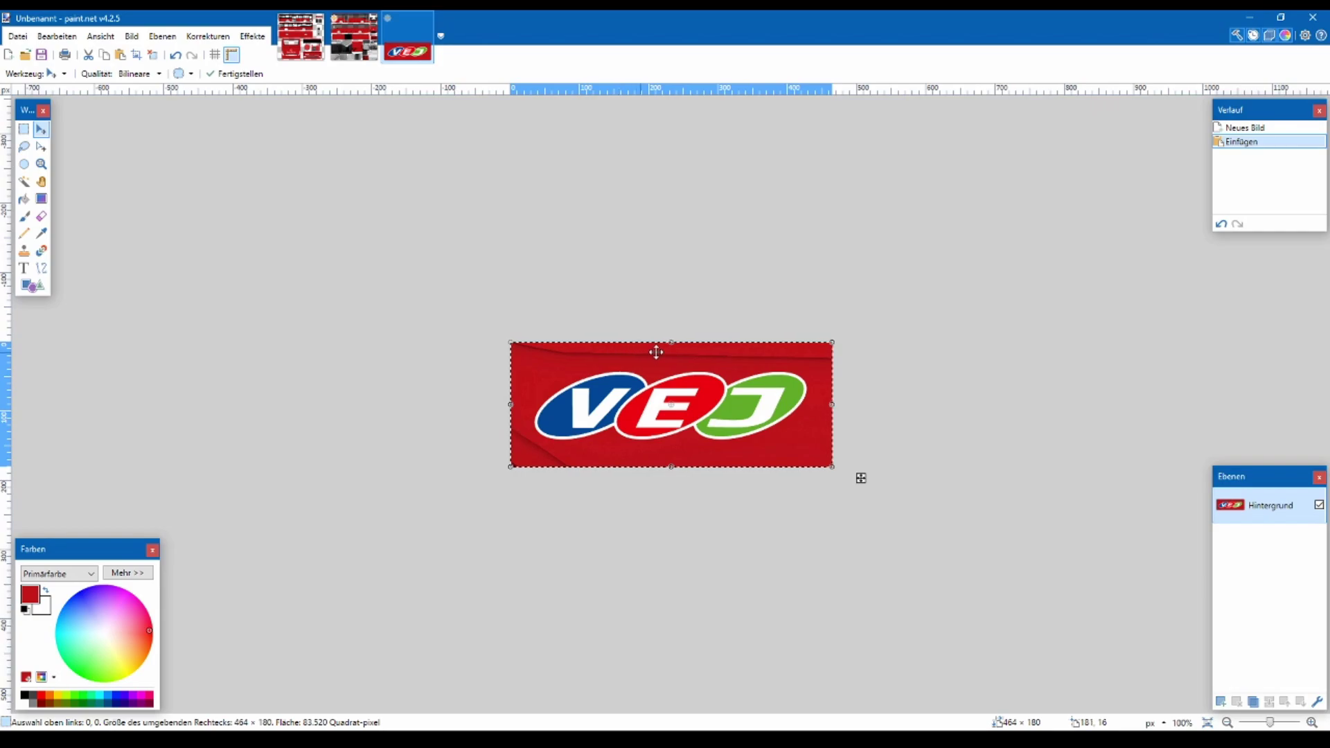
- Delete the red background around the VEJ logo using the Magic Wand at 50% tolerance
{"action": "scroll", "coordinate": [645, 352], "scroll_direction": "up", "scroll_amount": 5}
{"action": "left_click", "coordinate": [24, 129]}
{"action": "key", "text": "ctrl+d"}
{"action": "left_click", "coordinate": [23, 181]}
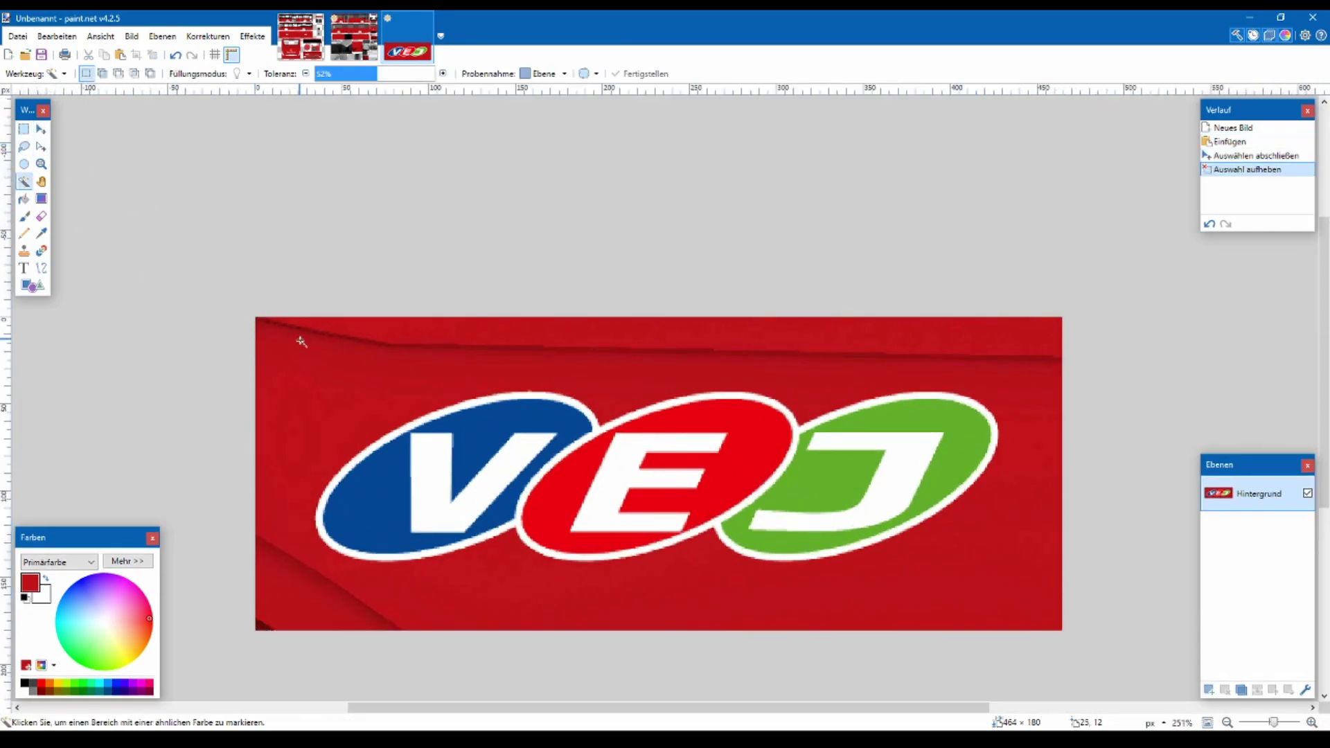
{"action": "left_click", "coordinate": [315, 381]}
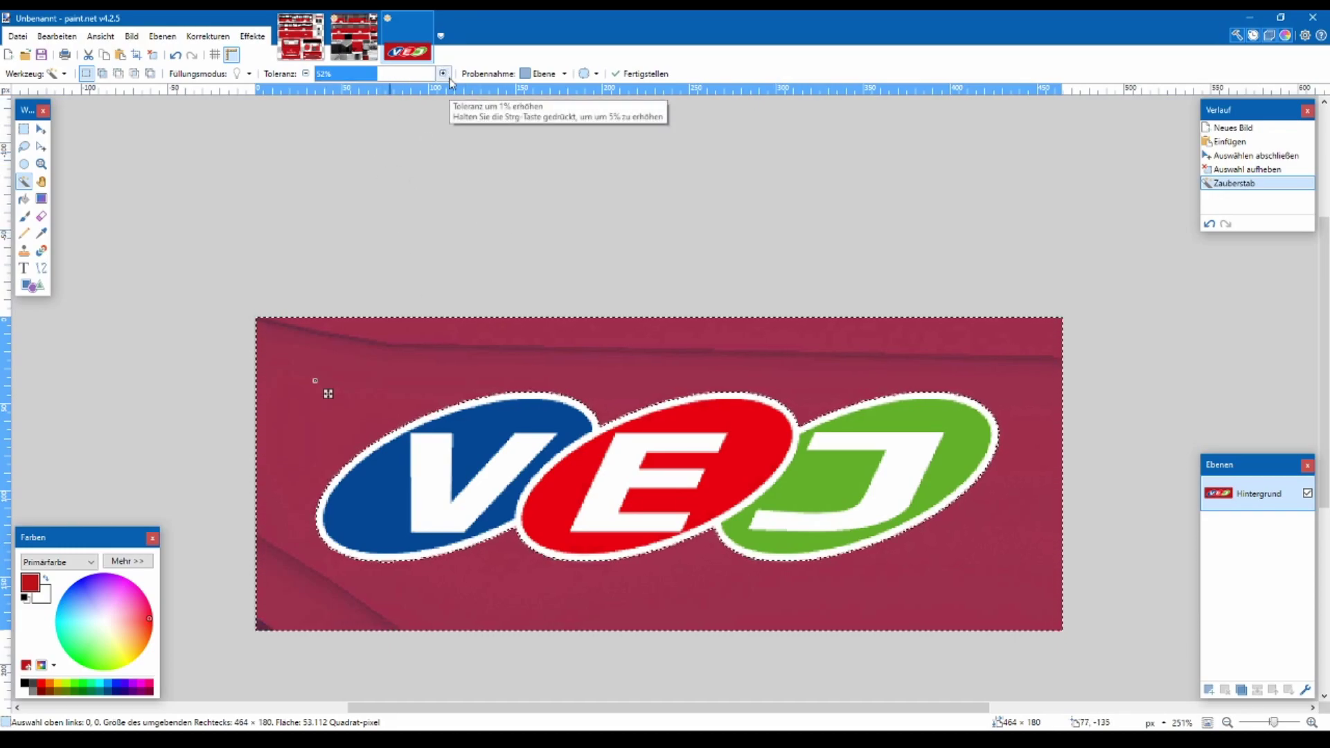
{"action": "left_click", "coordinate": [306, 73]}
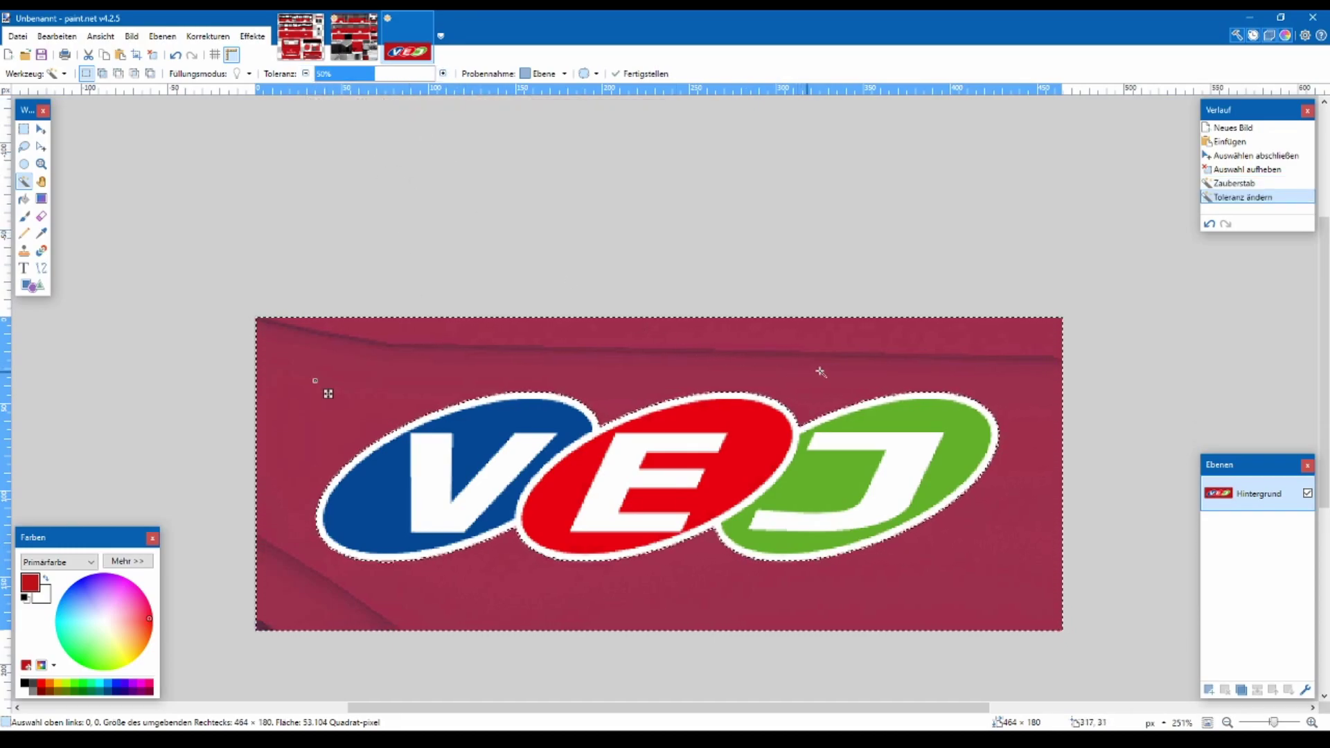
{"action": "key", "text": "Delete"}
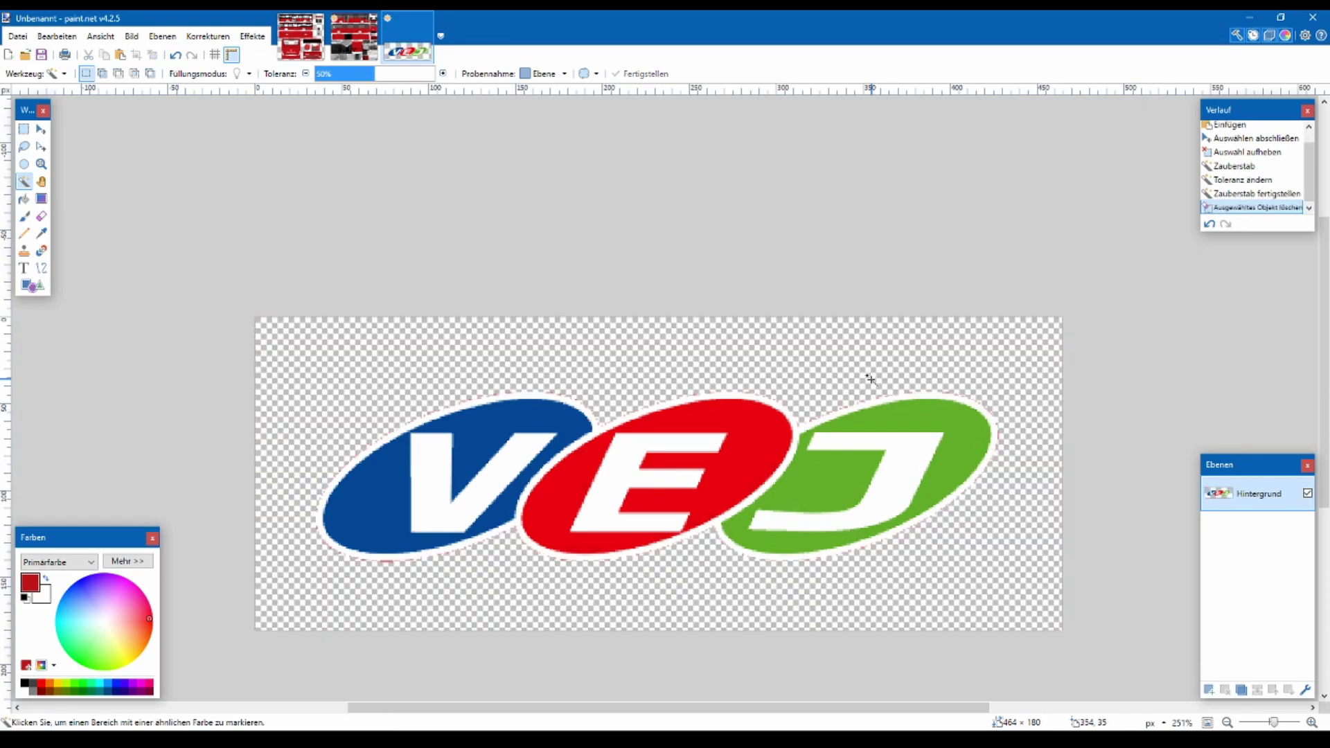
- Paste the entire cut-out VEJ logo onto DB.png's Aufkleber layer and scale it to about 207 × 80 px on the black front panel's left side
{"action": "key", "text": "ctrl+a"}
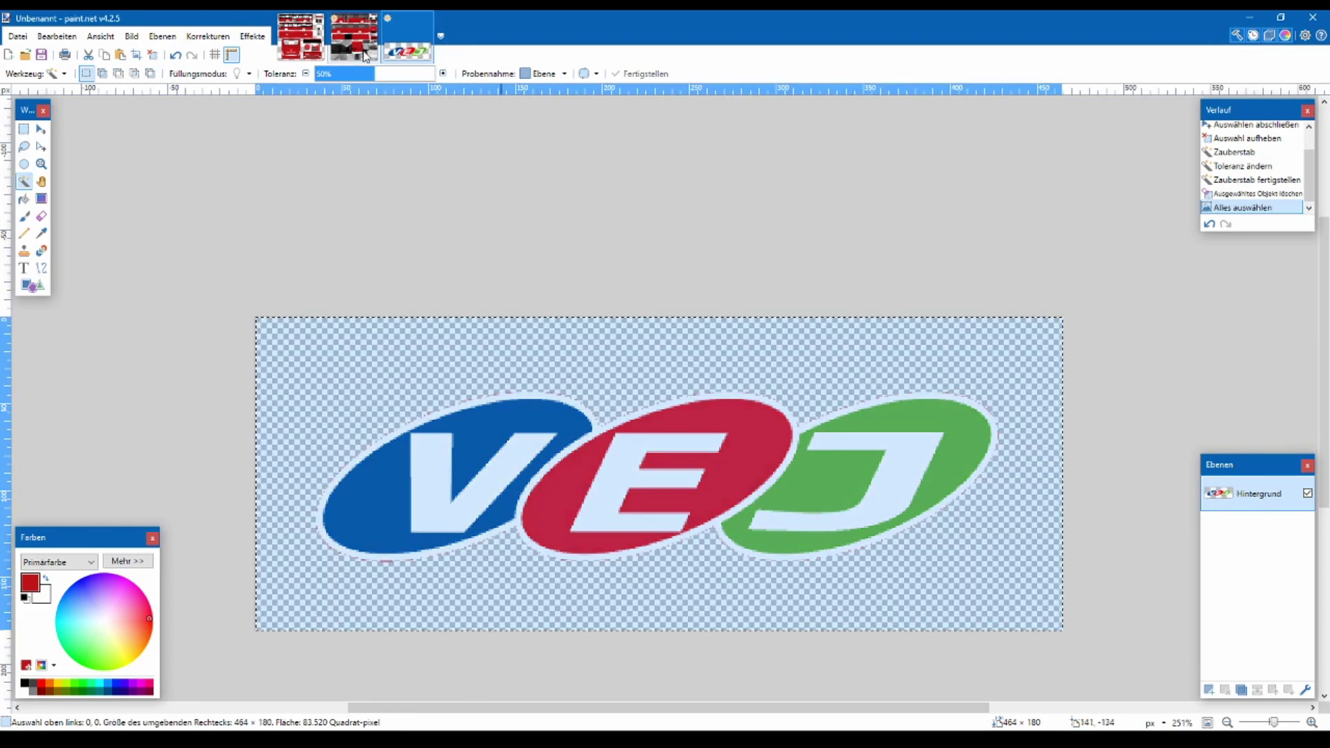
{"action": "left_click", "coordinate": [366, 57]}
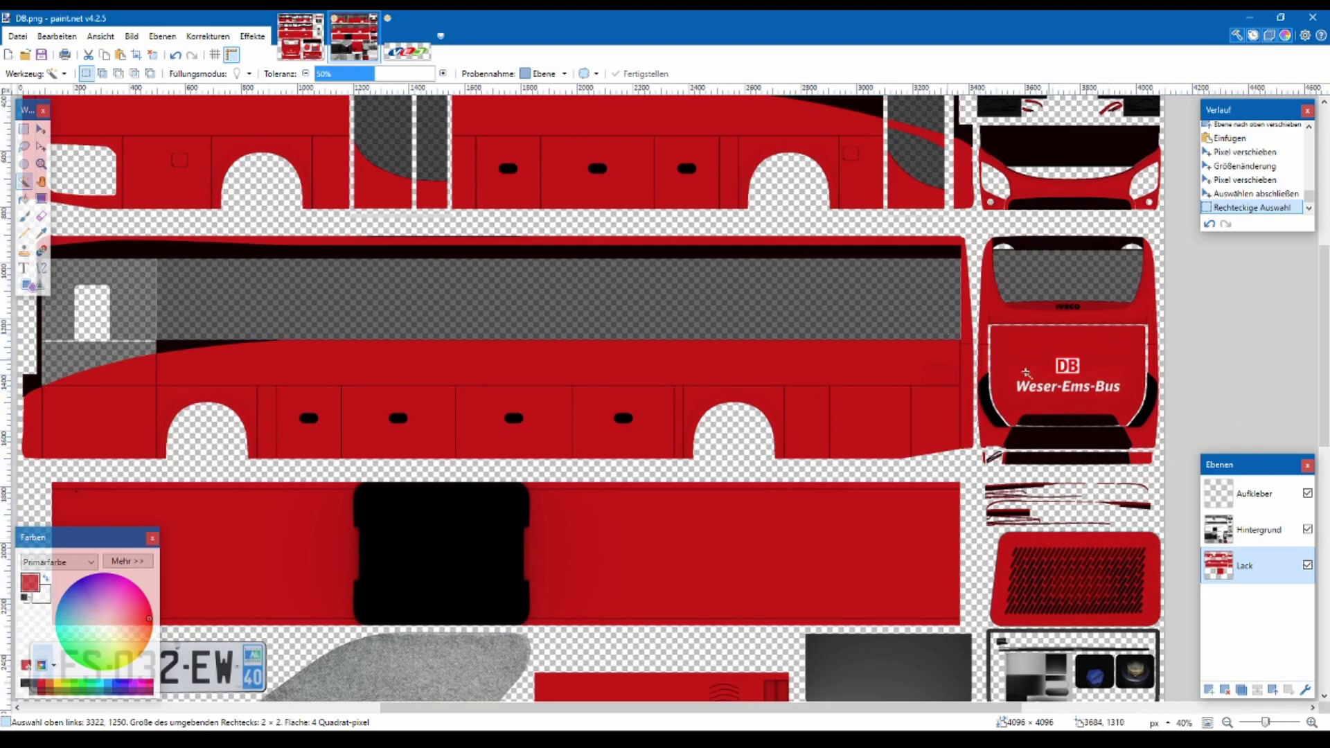
{"action": "left_click", "coordinate": [24, 129]}
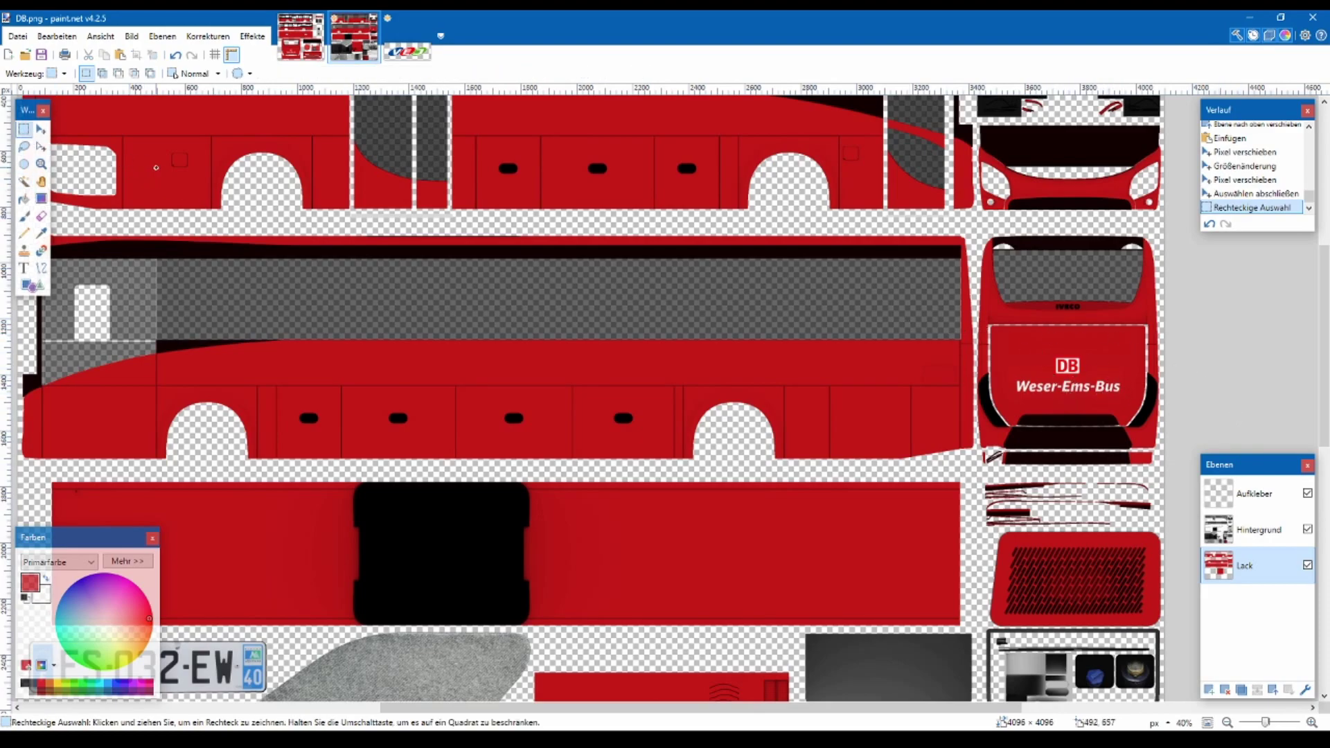
{"action": "left_click", "coordinate": [857, 374]}
{"action": "scroll", "coordinate": [1171, 432], "scroll_direction": "up", "scroll_amount": 2}
{"action": "scroll", "coordinate": [1080, 305], "scroll_direction": "up", "scroll_amount": 8}
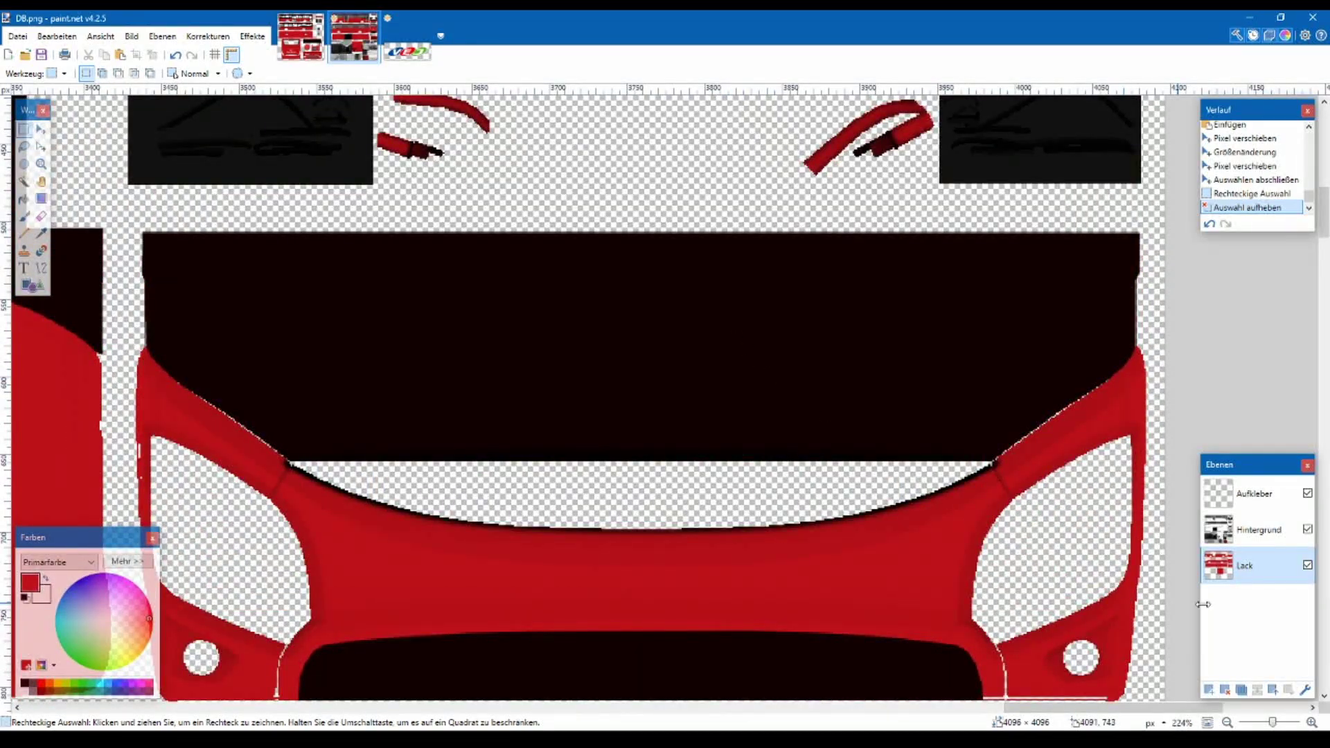
{"action": "left_click", "coordinate": [1230, 500]}
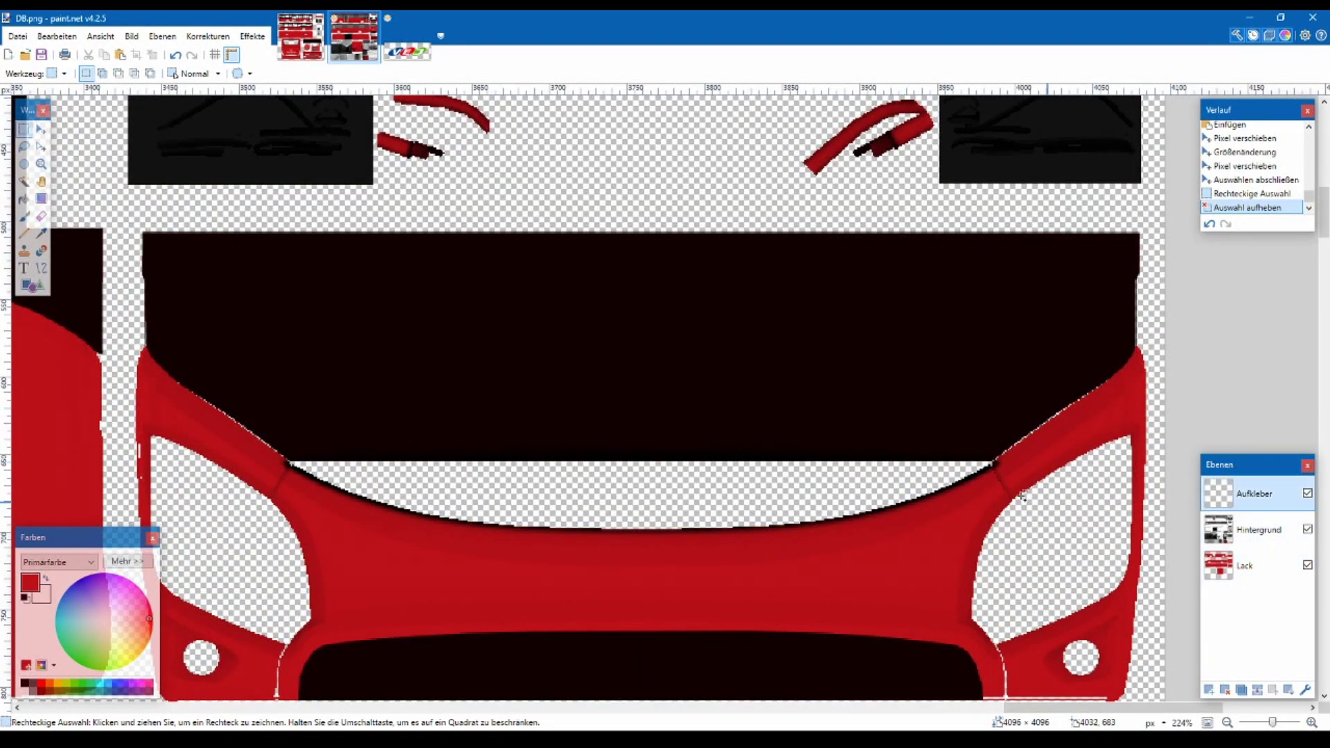
{"action": "key", "text": "ctrl+v"}
{"action": "left_click_drag", "start_coordinate": [763, 385], "coordinate": [871, 466]}
{"action": "left_click_drag", "start_coordinate": [840, 184], "coordinate": [446, 340]}
{"action": "left_click_drag", "start_coordinate": [388, 388], "coordinate": [518, 397]}
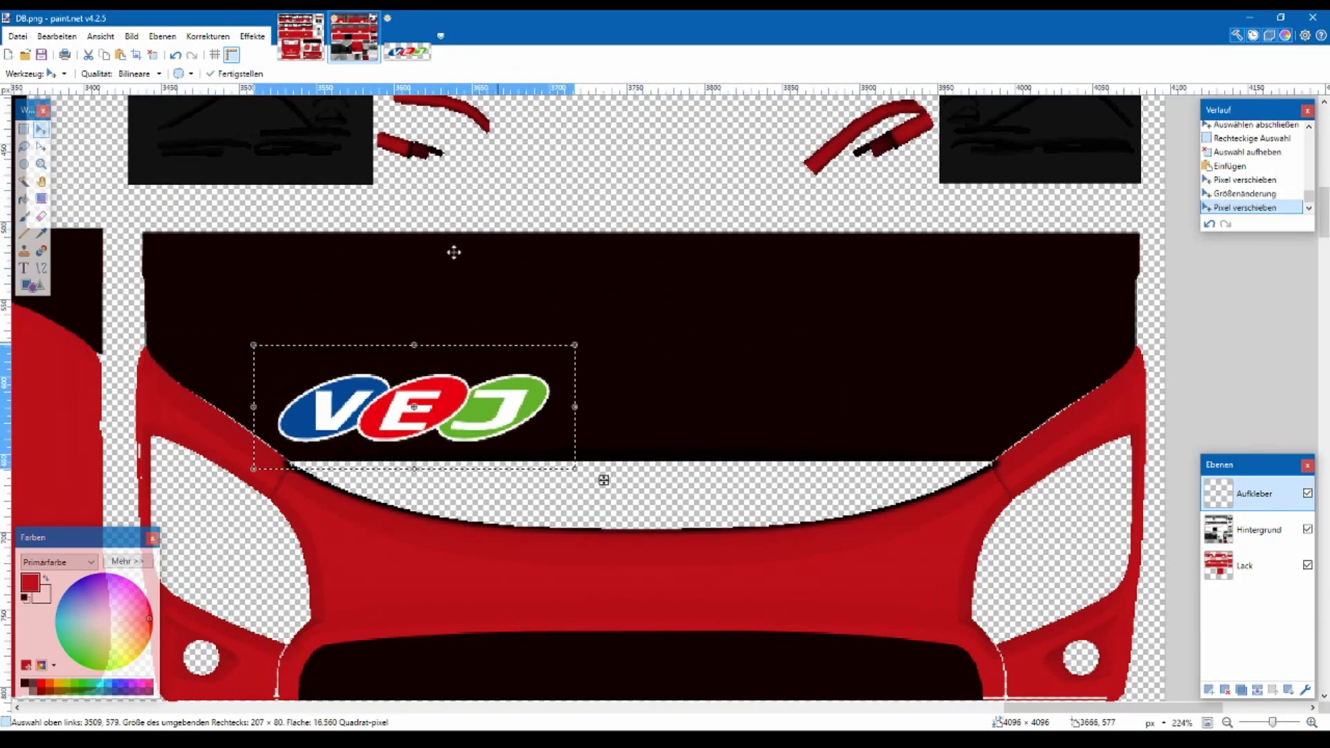
- Shift the VEJ logo slightly up and to the left on DB.png's black front panel
{"action": "left_click", "coordinate": [322, 56]}
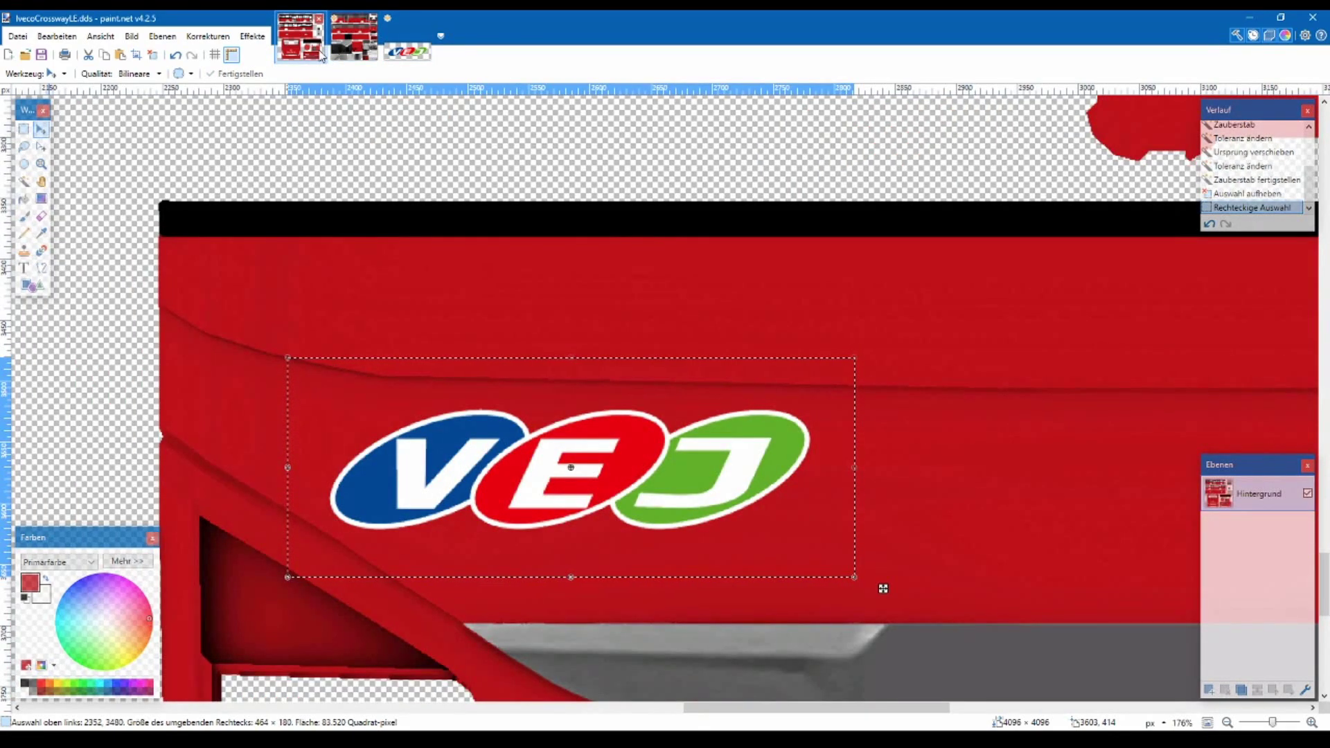
{"action": "left_click", "coordinate": [402, 55]}
{"action": "left_click", "coordinate": [344, 50]}
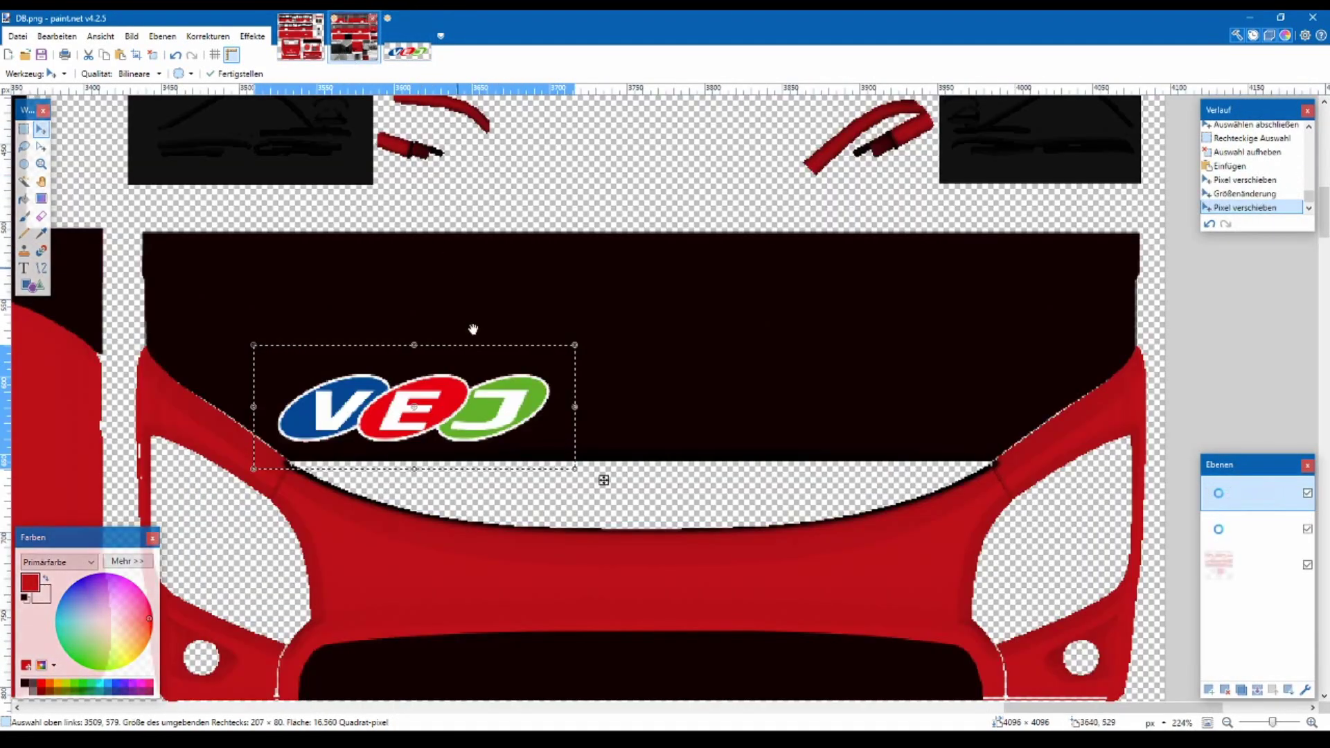
{"action": "left_click_drag", "start_coordinate": [450, 410], "coordinate": [428, 400]}
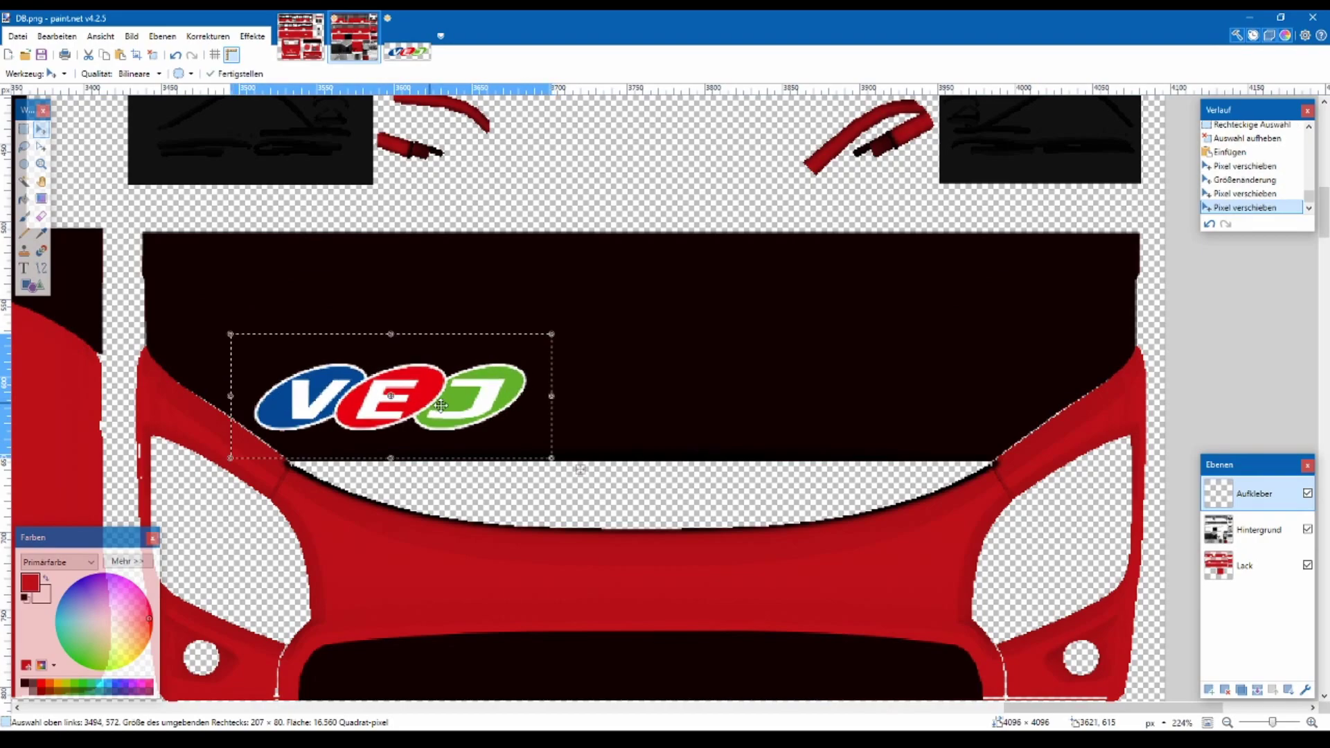
- In IvecoCrosswayLE.dds, select an area about 353 × 55 px around the Weser-Ems-Bus lettering on the front
{"action": "left_click", "coordinate": [299, 41]}
{"action": "scroll", "coordinate": [946, 494], "scroll_direction": "right", "scroll_amount": 10}
{"action": "scroll", "coordinate": [944, 498], "scroll_direction": "down", "scroll_amount": 3}
{"action": "left_click", "coordinate": [24, 129]}
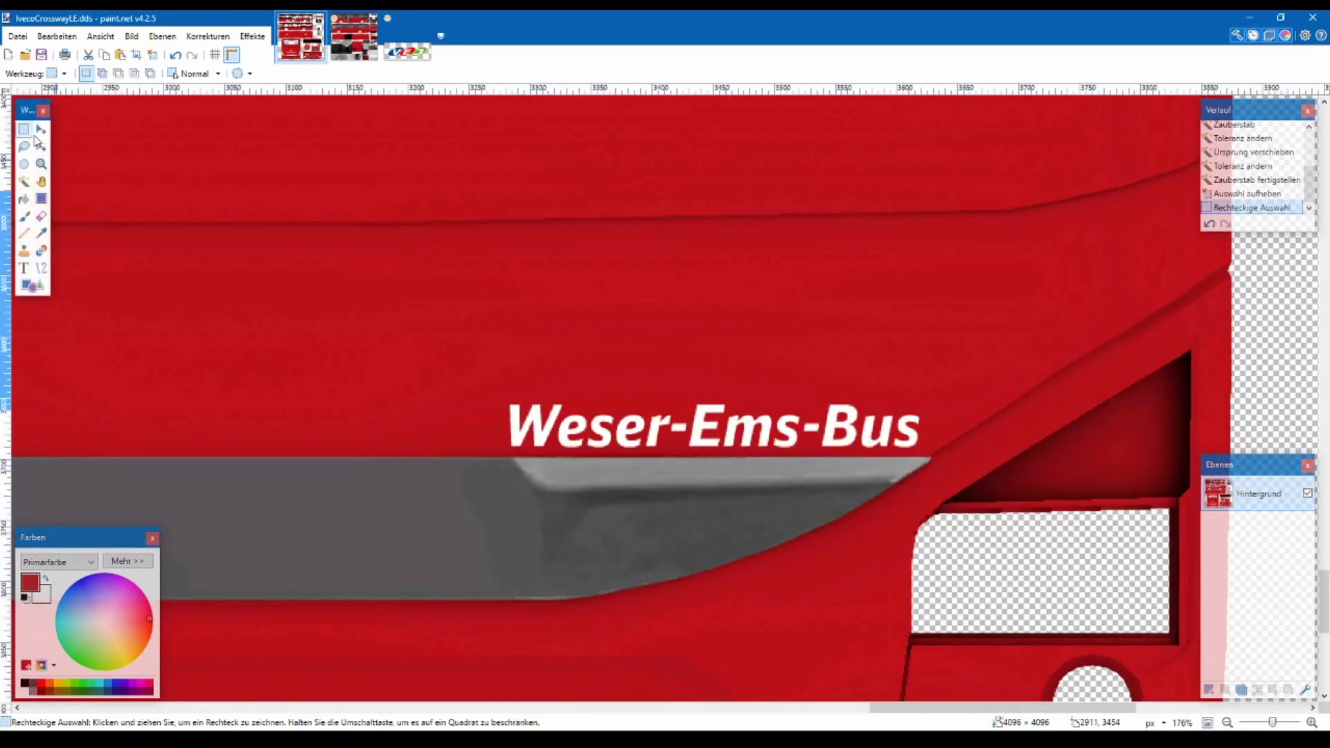
{"action": "left_click_drag", "start_coordinate": [497, 388], "coordinate": [928, 453]}
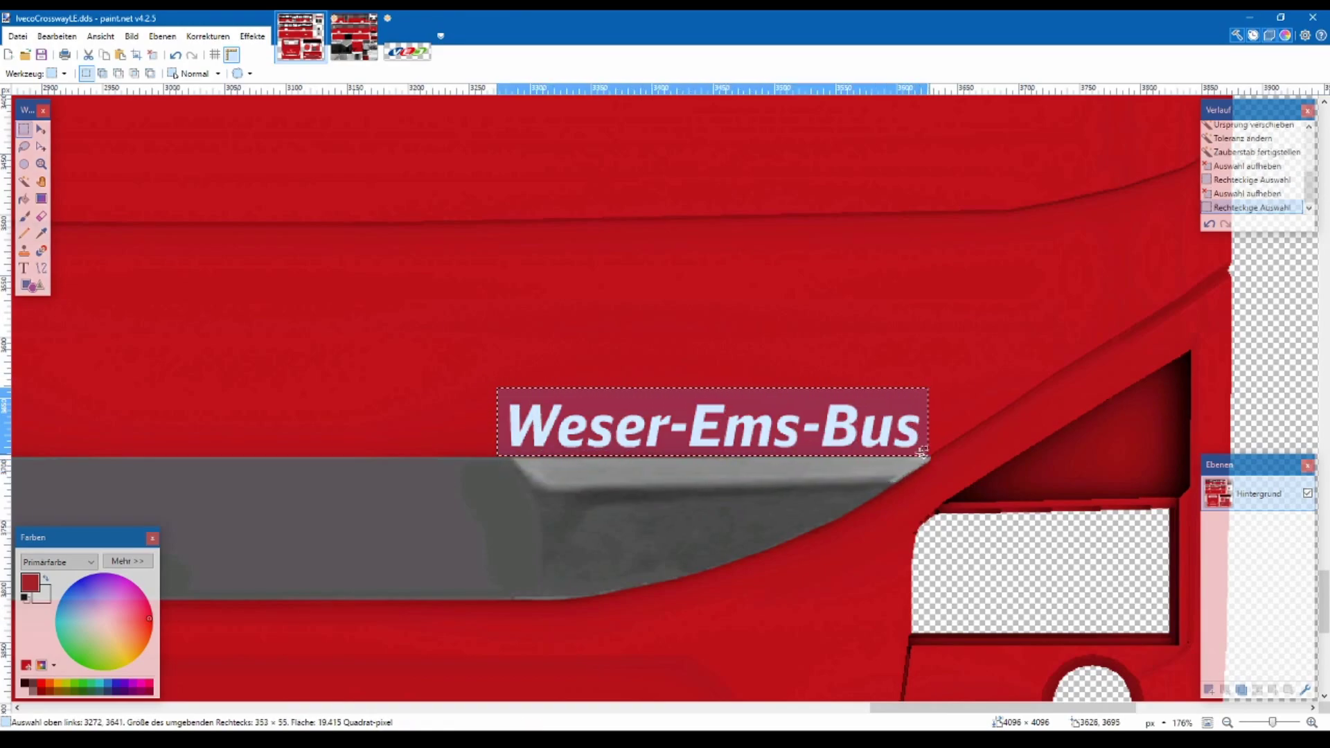
- Create a new 353 × 55 px image and paste the Weser-Ems-Bus lettering into it
{"action": "left_click", "coordinate": [390, 60]}
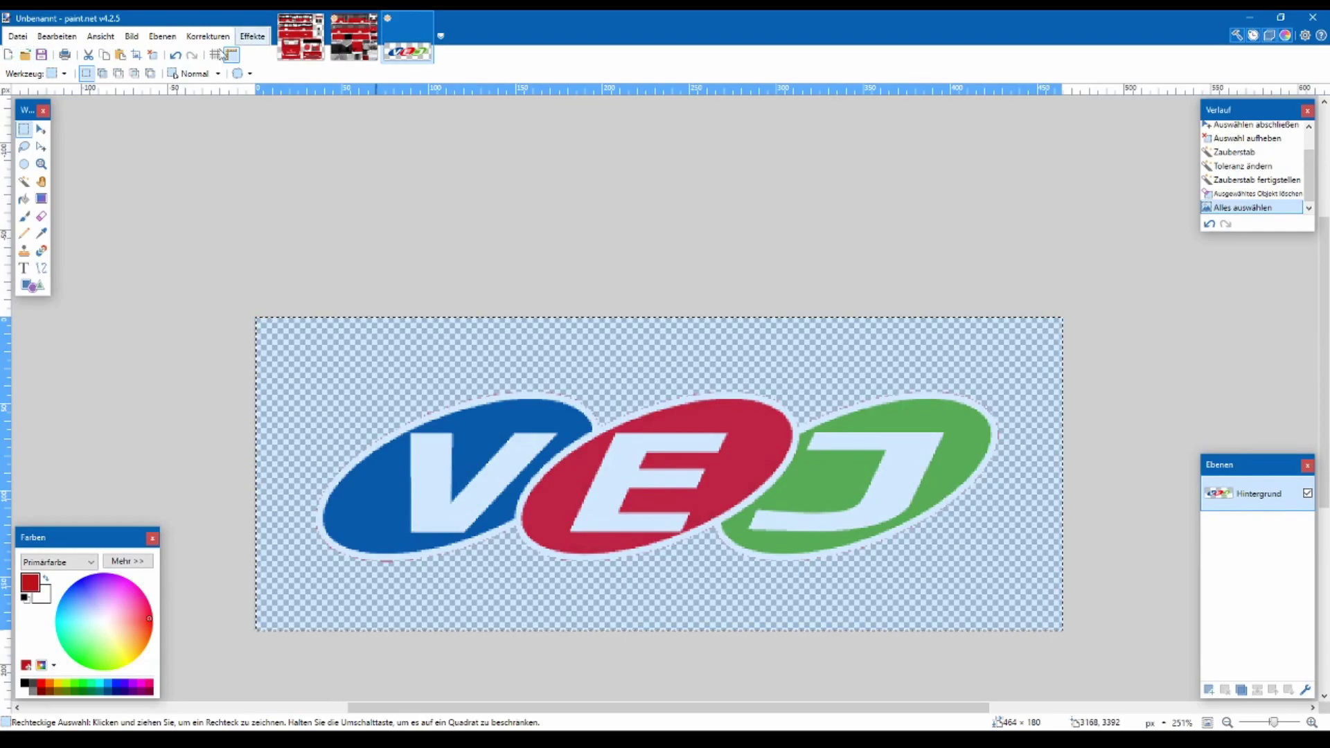
{"action": "left_click", "coordinate": [10, 55]}
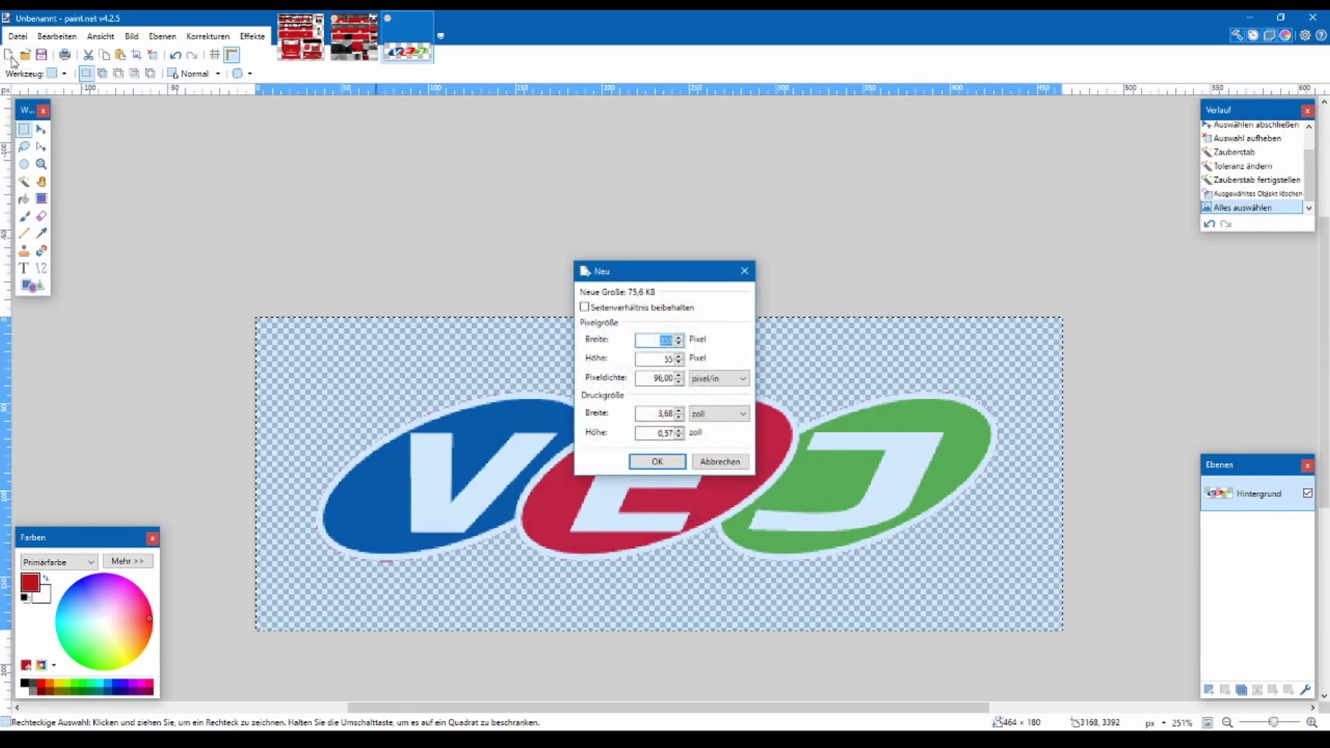
{"action": "key", "text": "Return"}
{"action": "key", "text": "ctrl+v"}
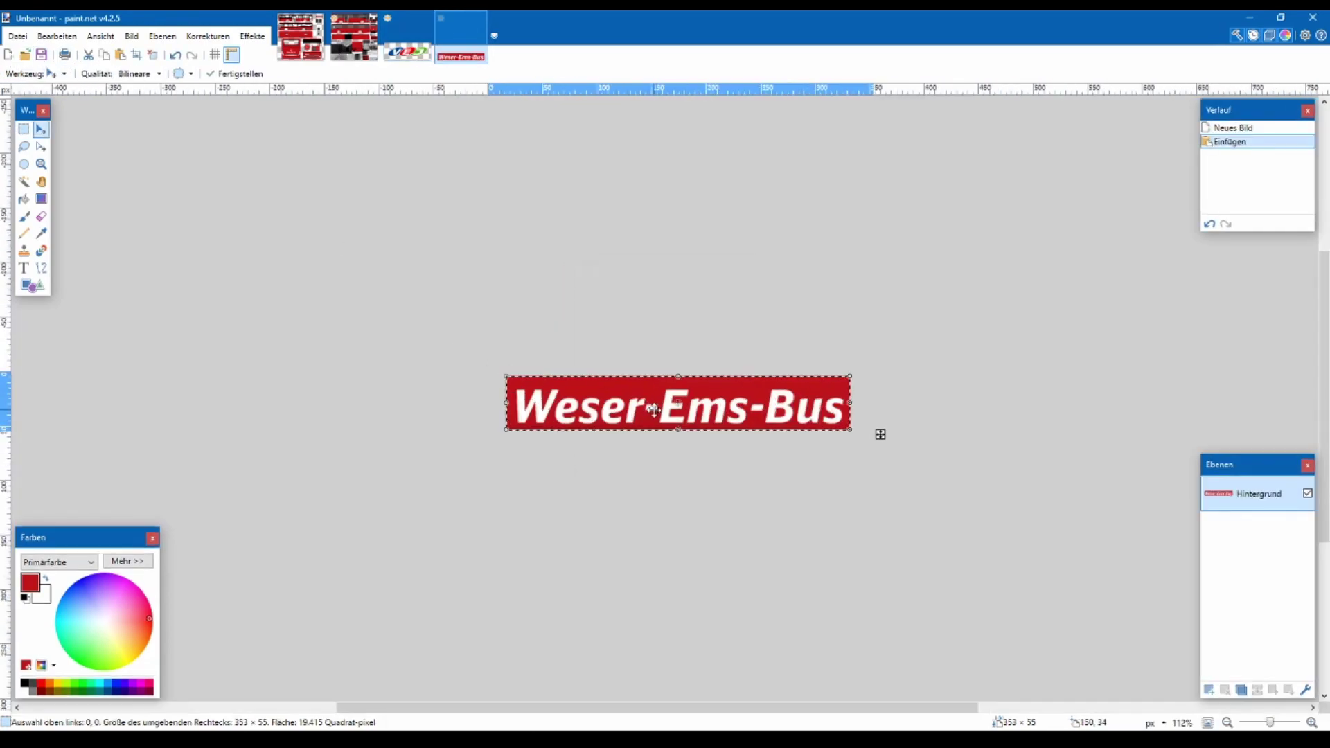
- Deselect the pasted Weser-Ems-Bus image and Magic Wand all its red background, including the areas enclosed by letters, at 50% tolerance
{"action": "scroll", "coordinate": [596, 406], "scroll_direction": "down", "scroll_amount": 1}
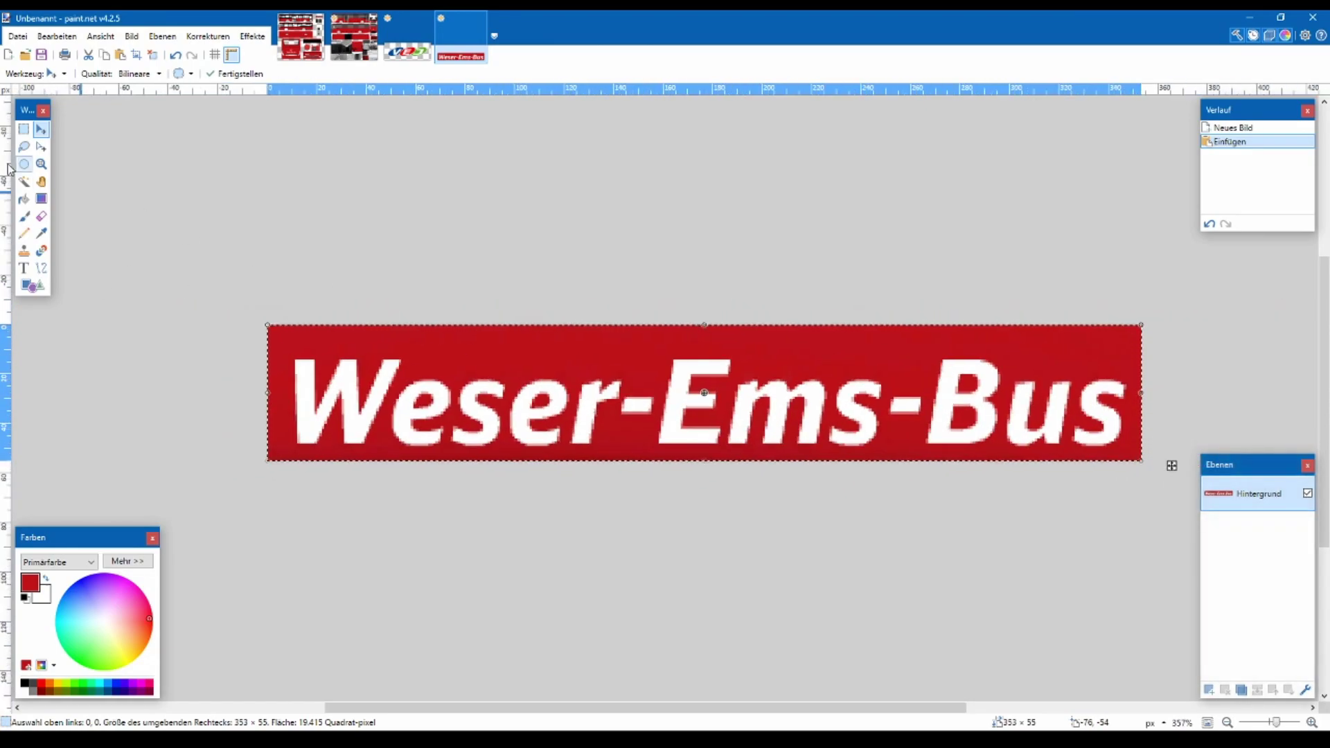
{"action": "left_click", "coordinate": [23, 129]}
{"action": "key", "text": "ctrl+d"}
{"action": "left_click", "coordinate": [24, 181]}
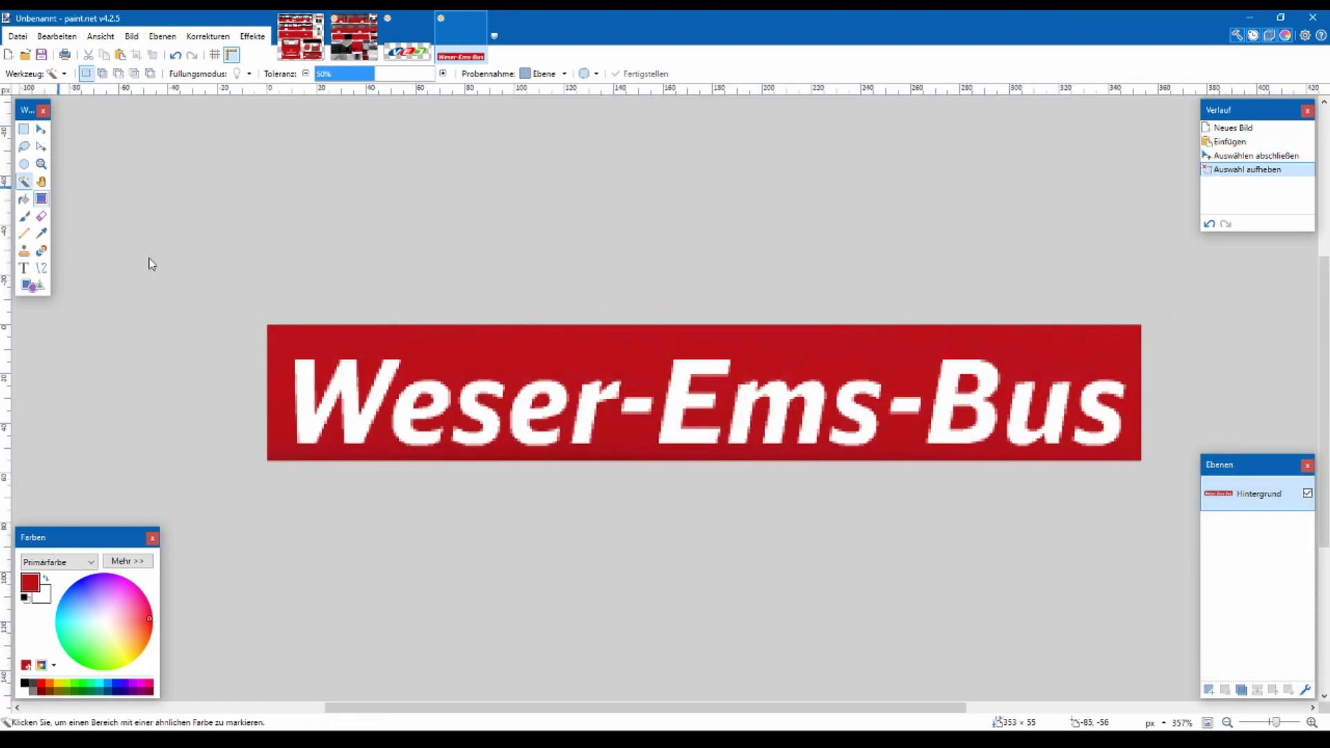
{"action": "left_click", "coordinate": [432, 350]}
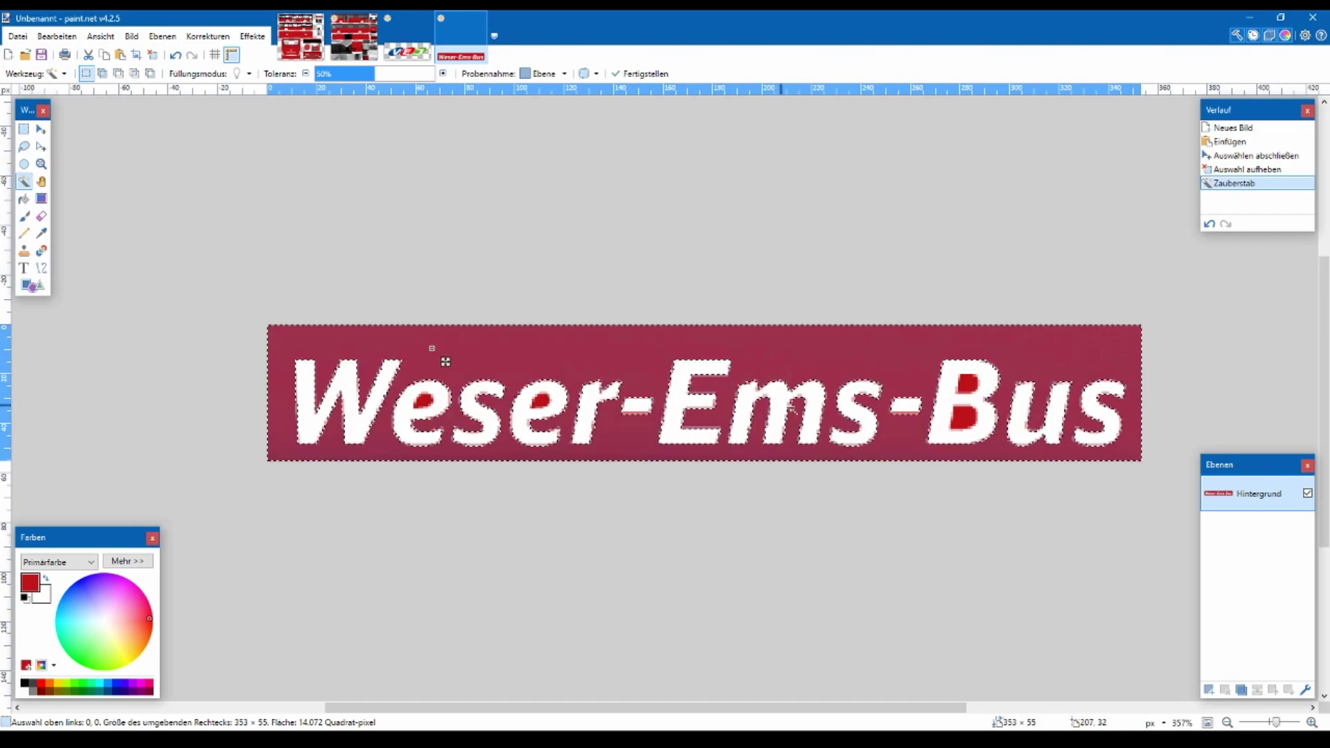
{"action": "left_click", "coordinate": [602, 359], "text": "shift"}
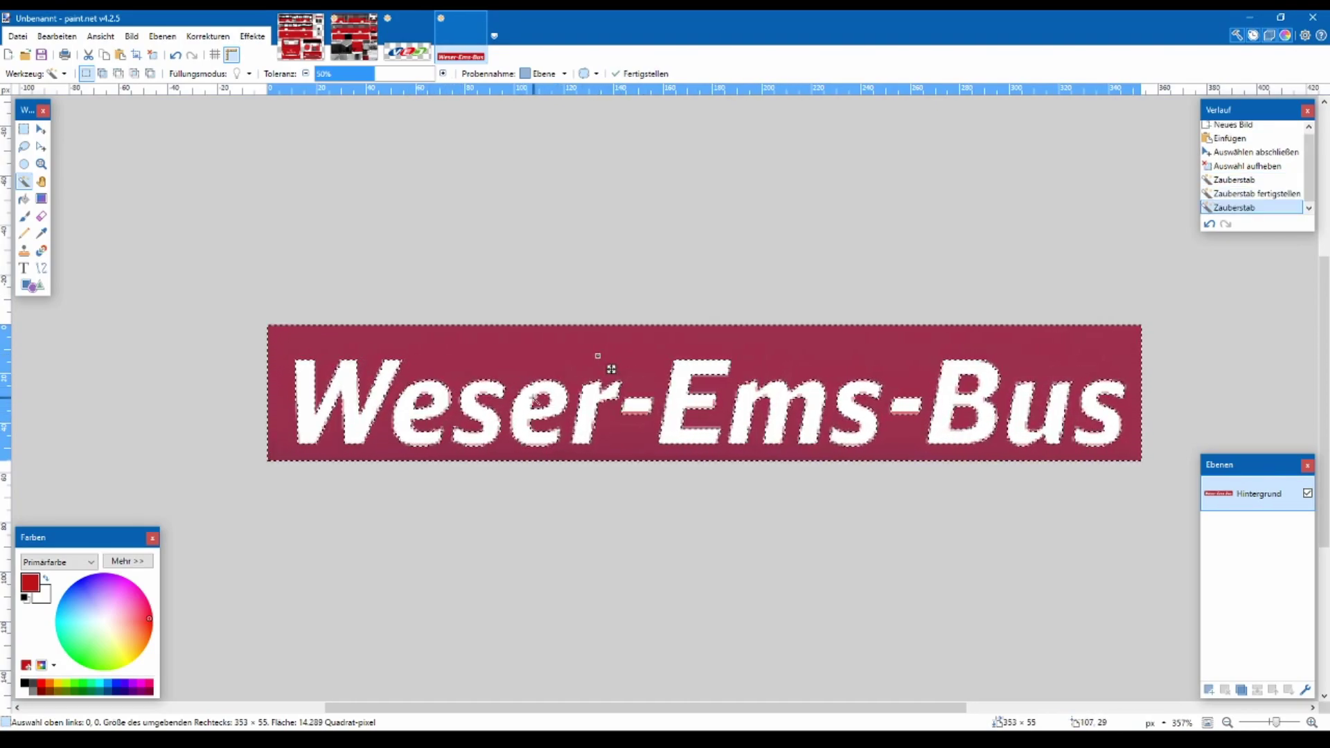
- Set the Magic Wand tolerance to 51% and invert the selection so it covers only the Weser-Ems-Bus lettering
{"action": "mouse_move", "coordinate": [367, 74]}
{"action": "left_mouse_down"}
{"action": "mouse_move", "coordinate": [358, 81]}
{"action": "mouse_move", "coordinate": [373, 81]}
{"action": "left_mouse_up"}
{"action": "left_click", "coordinate": [444, 77]}
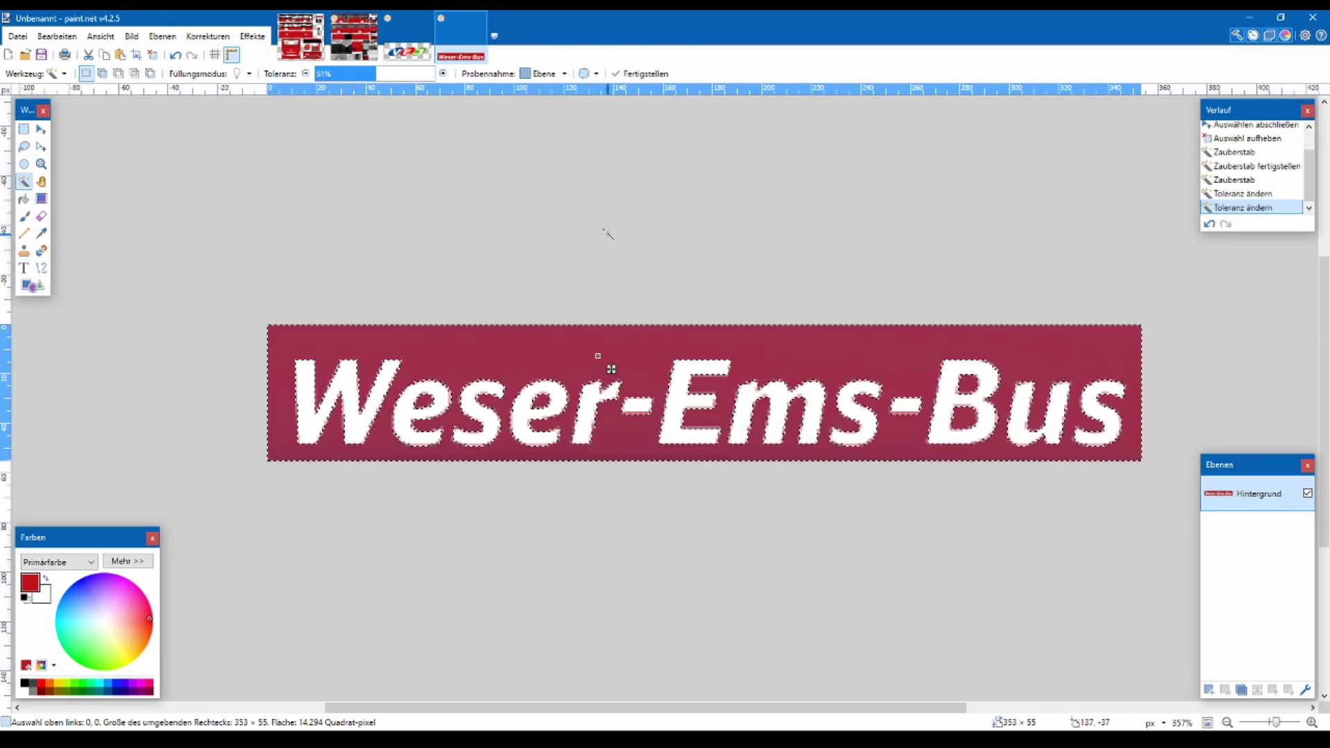
{"action": "key", "text": "ctrl+i"}
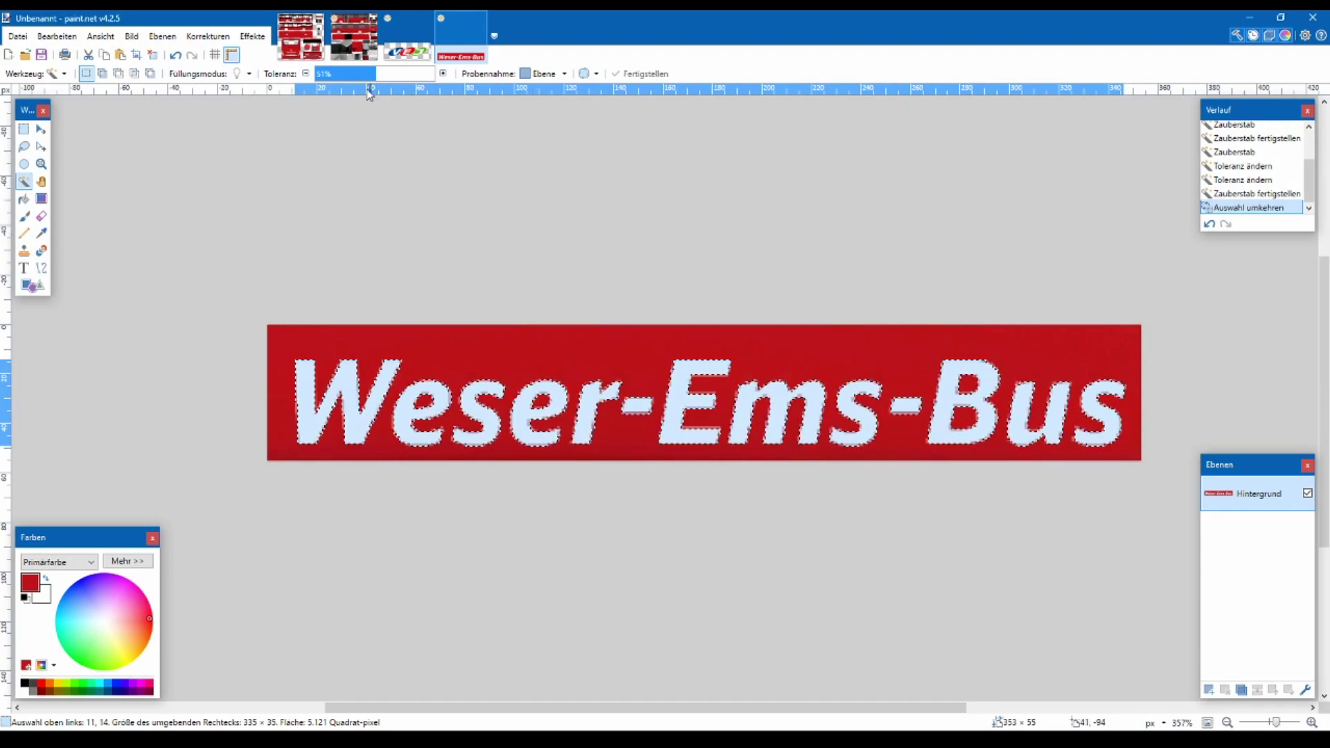
- Paste the Weser-Ems-Bus lettering onto DB.png's Aufkleber layer, scaled to about 176 × 18 px at the black front panel's lower right
{"action": "key", "text": "ctrl+Tab"}
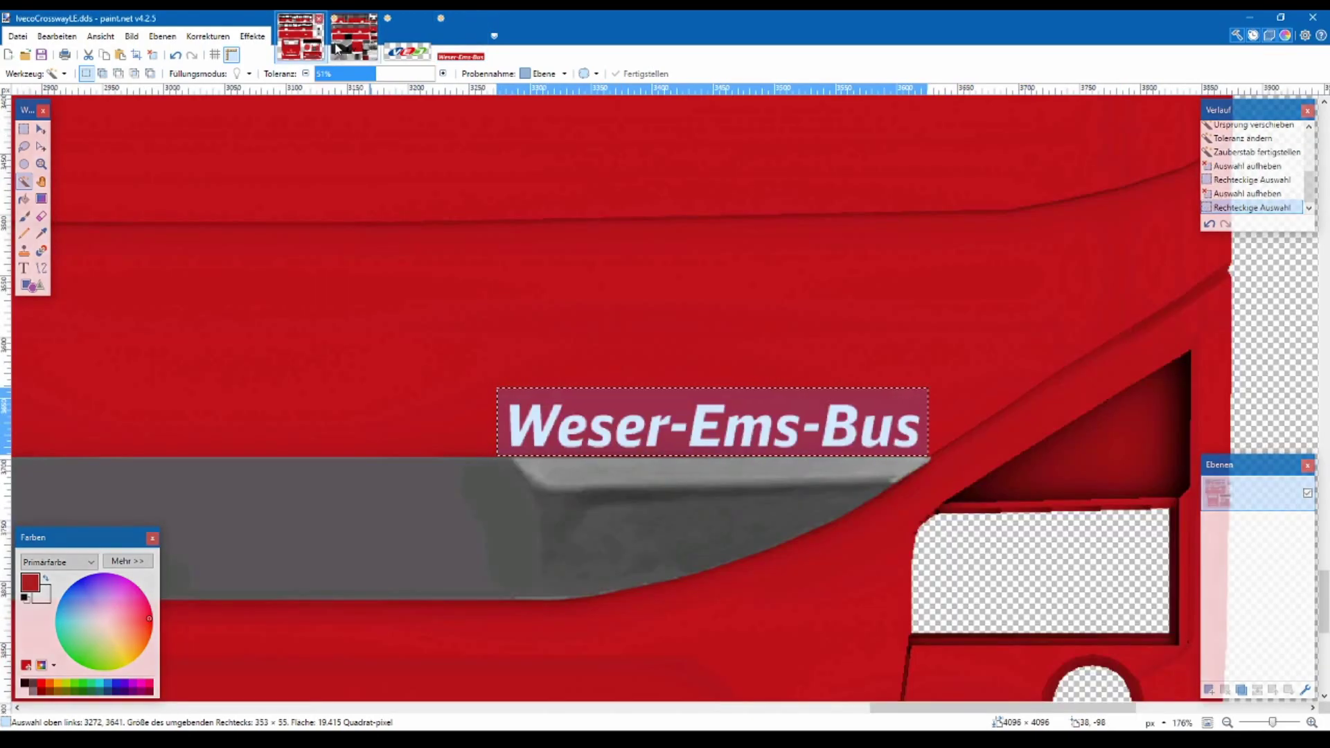
{"action": "key", "text": "ctrl+Tab"}
{"action": "key", "text": "ctrl+v"}
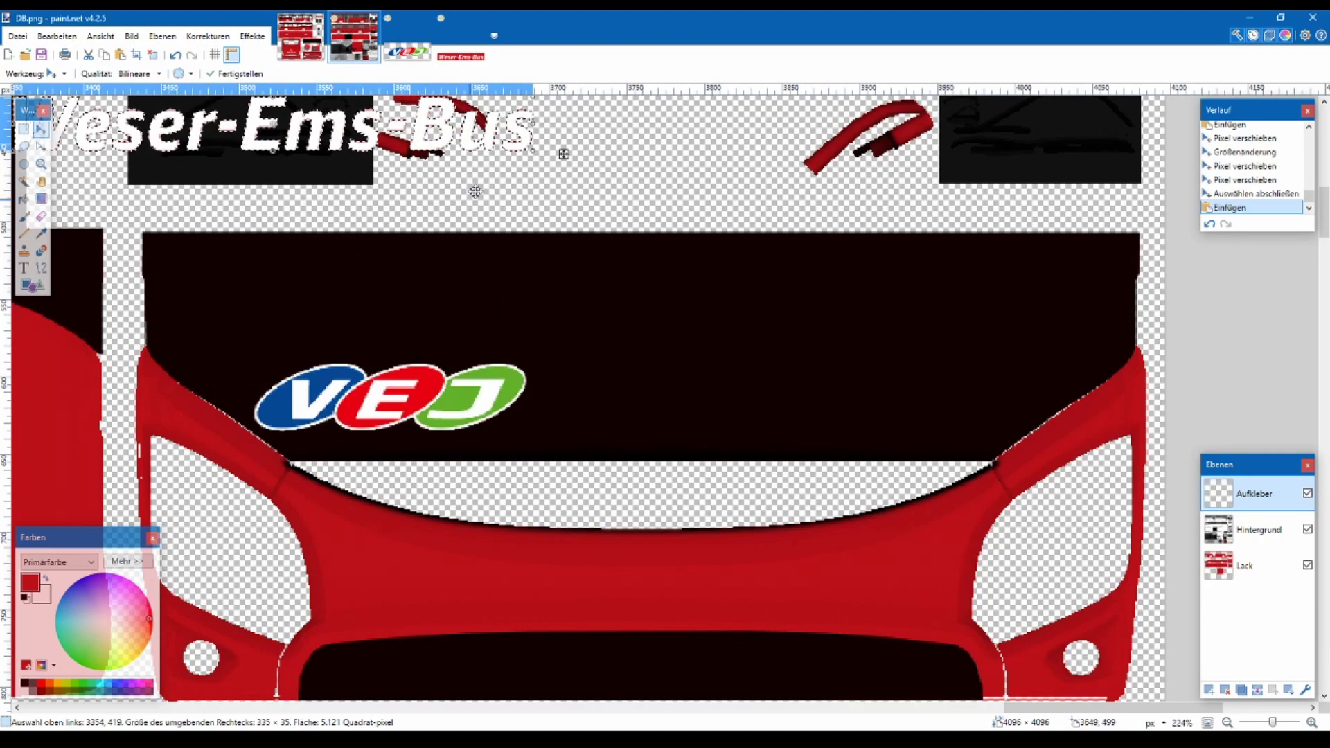
{"action": "left_click_drag", "start_coordinate": [563, 154], "coordinate": [1021, 442]}
{"action": "left_click_drag", "start_coordinate": [470, 387], "coordinate": [642, 417]}
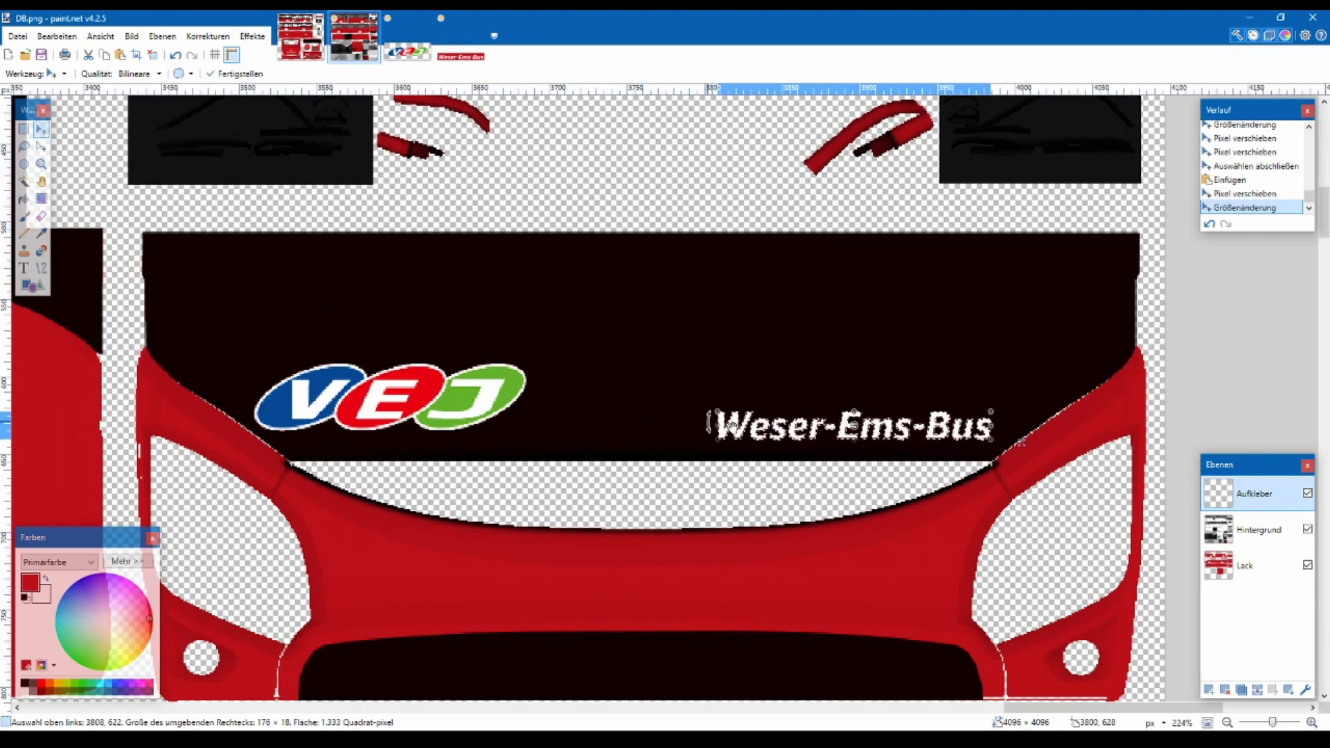
{"action": "left_click_drag", "start_coordinate": [1021, 442], "coordinate": [1025, 455]}
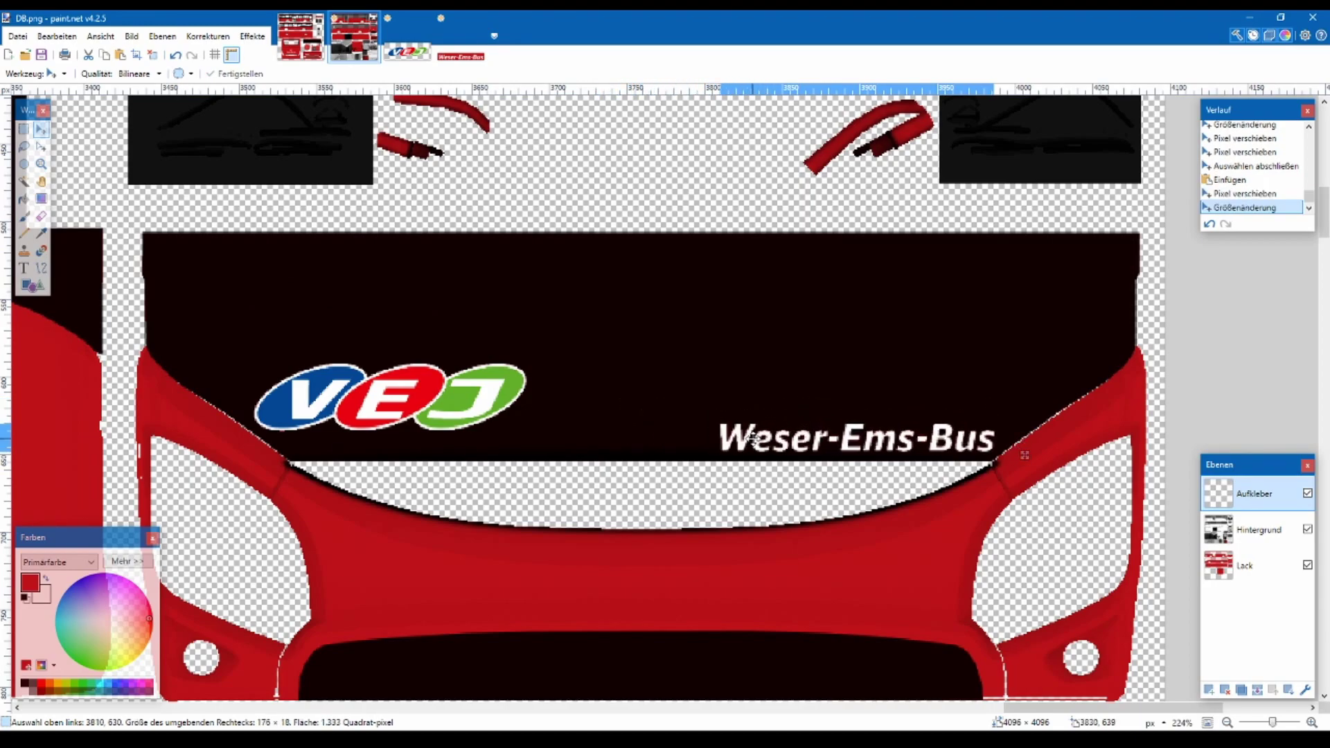
- In IvecoCrosswayLE.dds, select an area about 118 × 75 px around the DB logo on the second side view
{"action": "scroll", "coordinate": [609, 492], "scroll_direction": "down", "scroll_amount": 7}
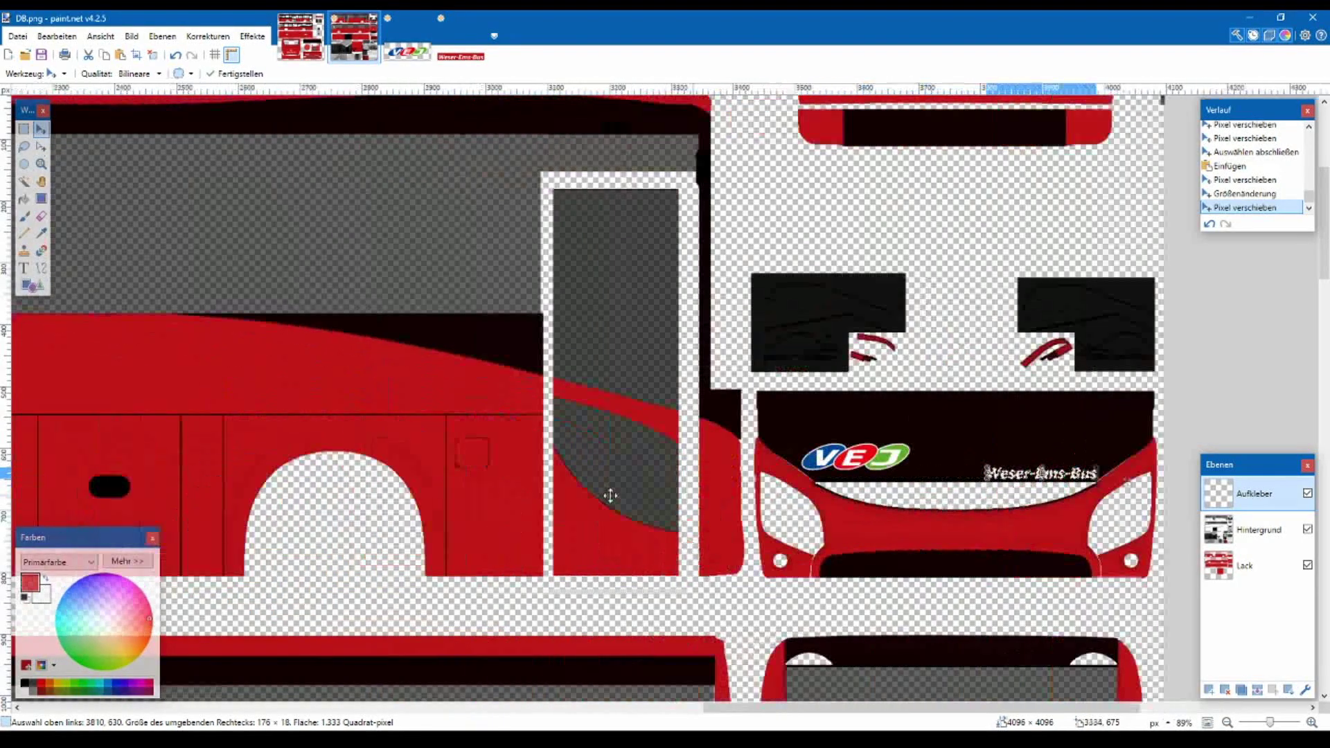
{"action": "scroll", "coordinate": [609, 496], "scroll_direction": "down", "scroll_amount": 3}
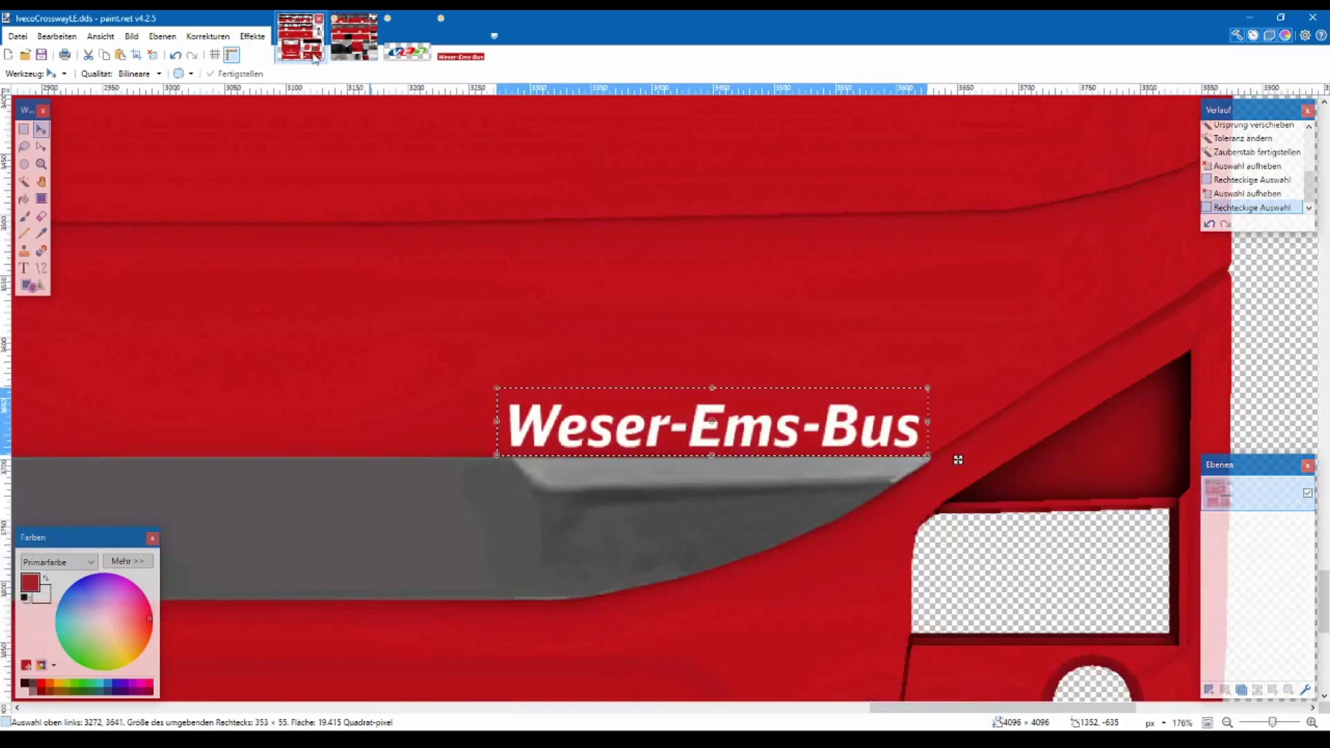
{"action": "scroll", "coordinate": [950, 460], "scroll_direction": "down", "scroll_amount": 5}
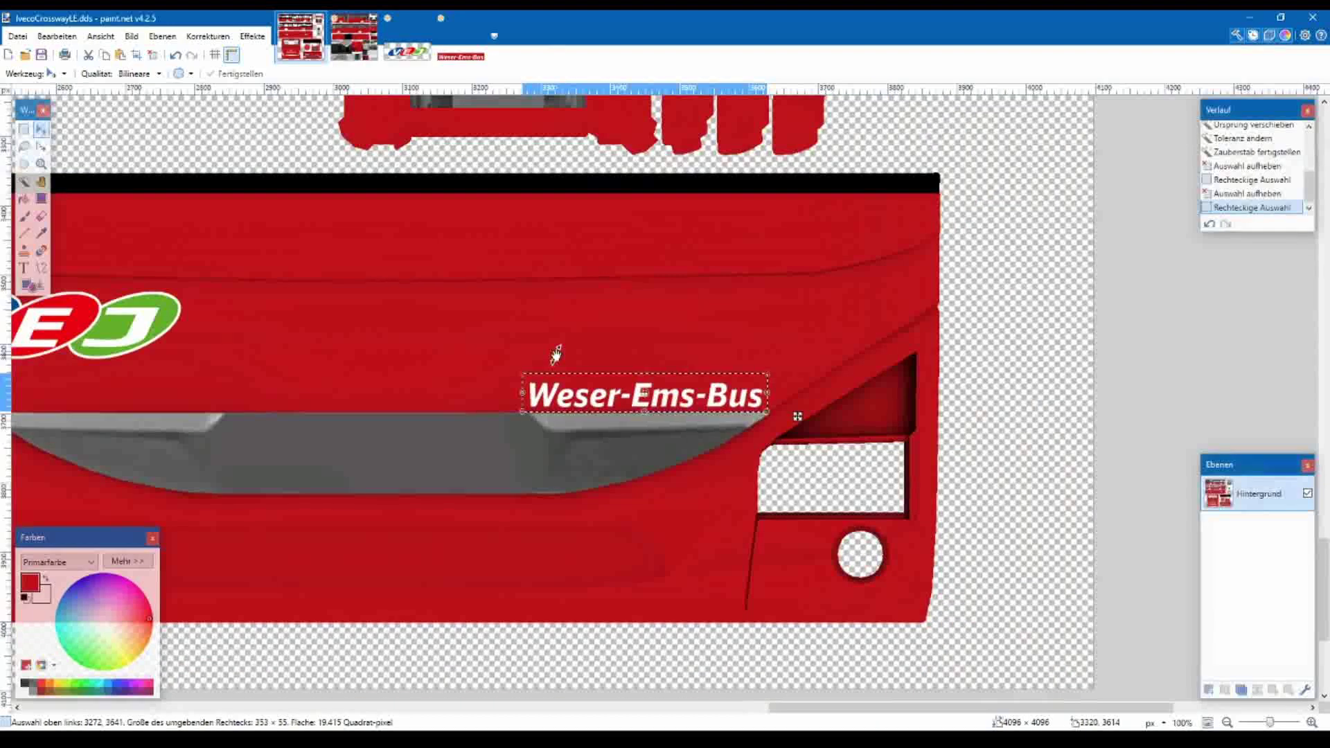
{"action": "scroll", "coordinate": [556, 354], "scroll_direction": "up", "scroll_amount": 1}
{"action": "scroll", "coordinate": [555, 354], "scroll_direction": "down", "scroll_amount": 3}
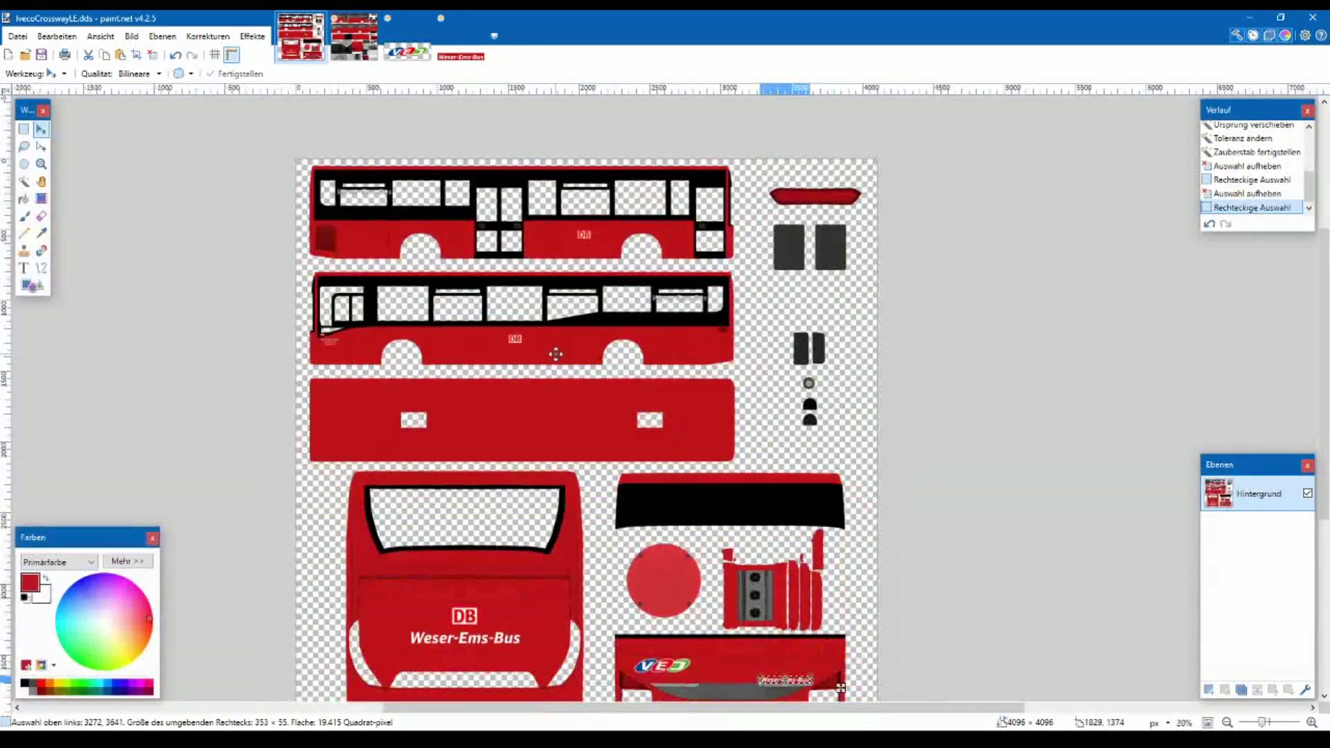
{"action": "scroll", "coordinate": [552, 335], "scroll_direction": "up", "scroll_amount": 5}
{"action": "scroll", "coordinate": [439, 336], "scroll_direction": "up", "scroll_amount": 5}
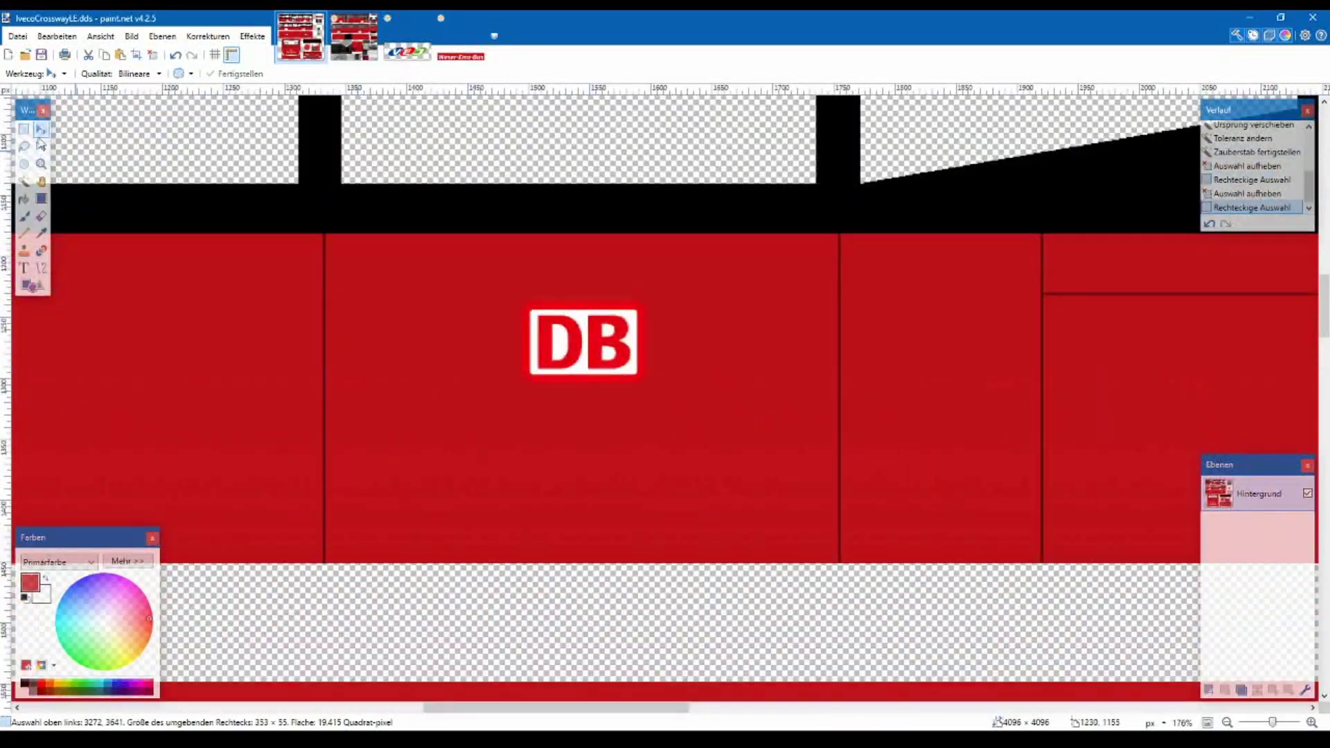
{"action": "key", "text": "s"}
{"action": "scroll", "coordinate": [558, 340], "scroll_direction": "up", "scroll_amount": 3}
{"action": "left_click_drag", "start_coordinate": [444, 229], "coordinate": [804, 461]}
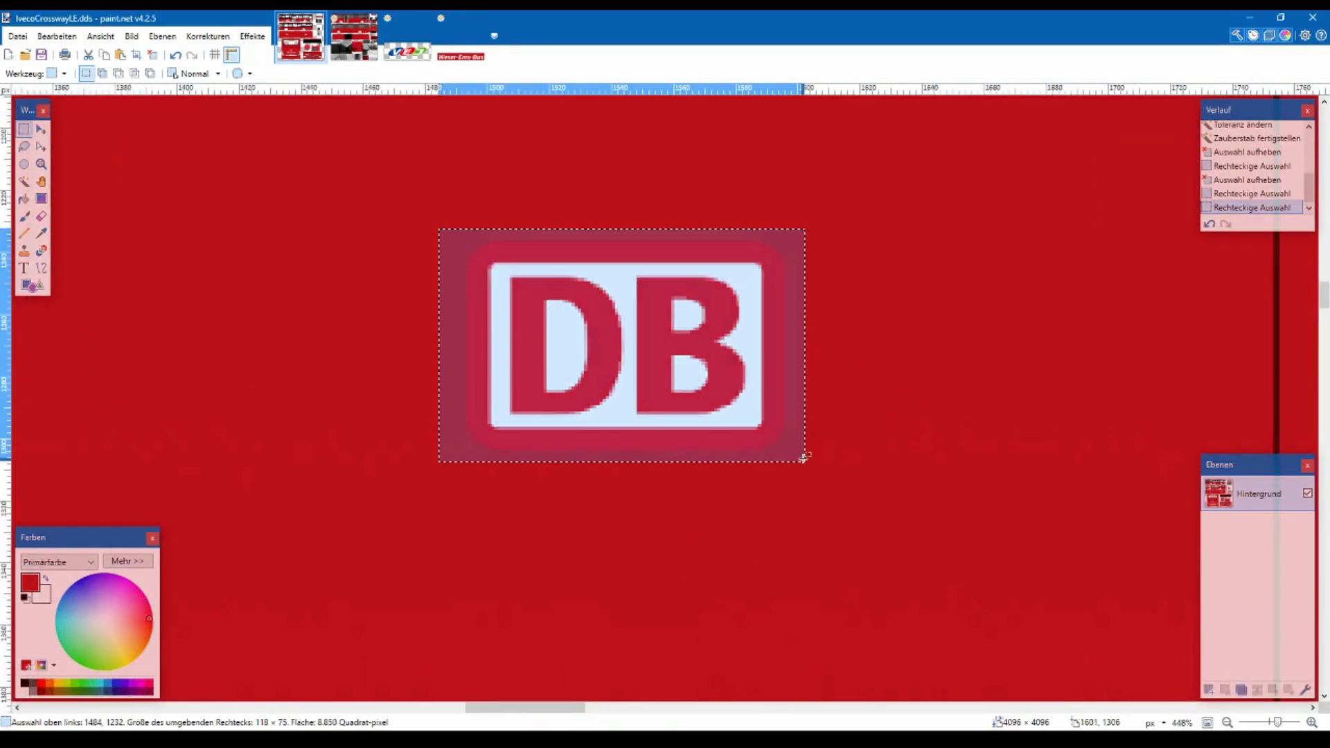
- Clear the selection in DB.png and make the Lack layer active
{"action": "left_click", "coordinate": [363, 56]}
{"action": "scroll", "coordinate": [471, 511], "scroll_direction": "left", "scroll_amount": 2}
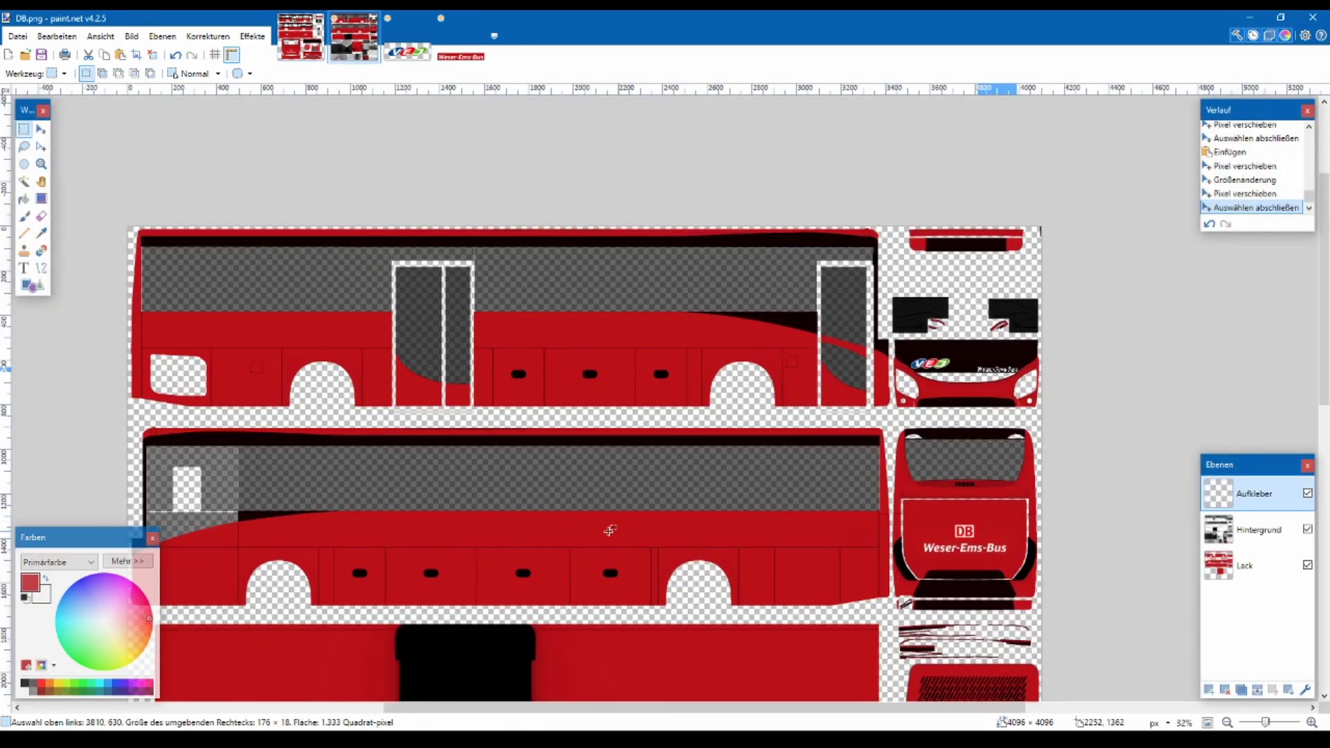
{"action": "left_click", "coordinate": [920, 409]}
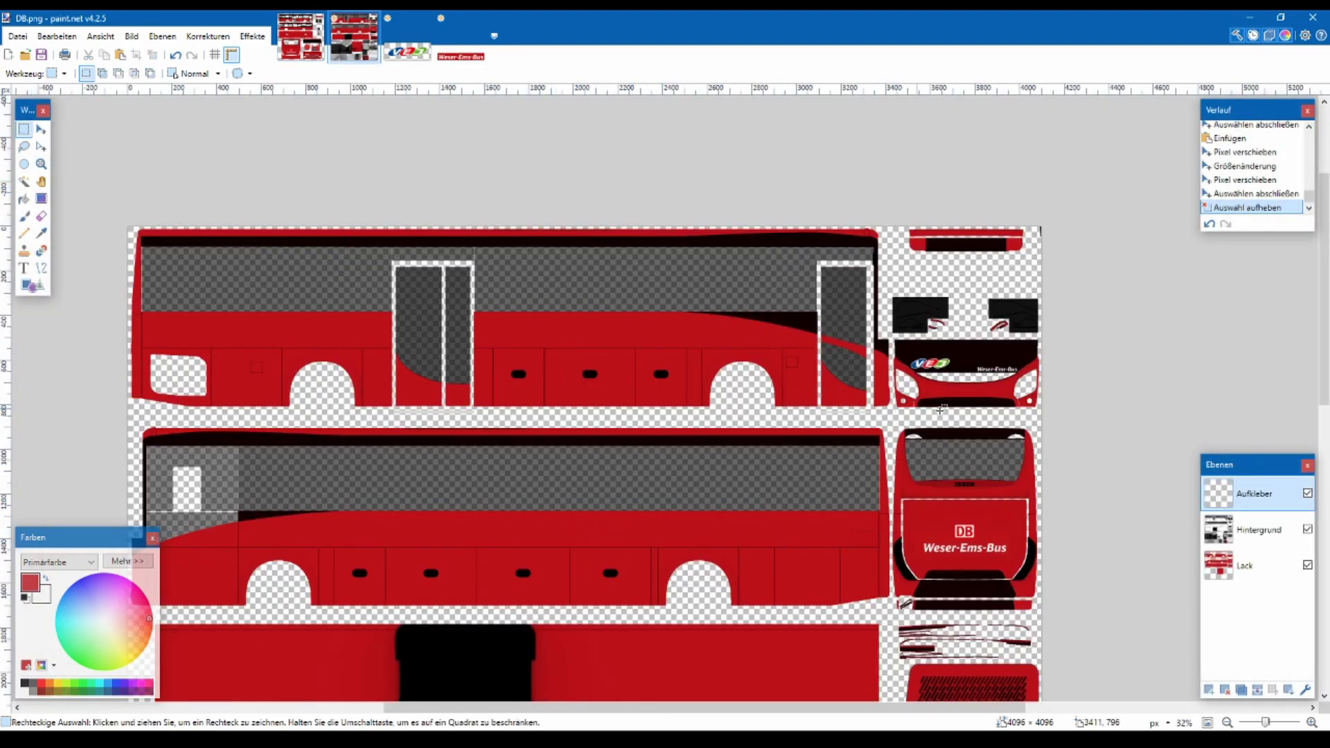
{"action": "left_click", "coordinate": [1230, 565]}
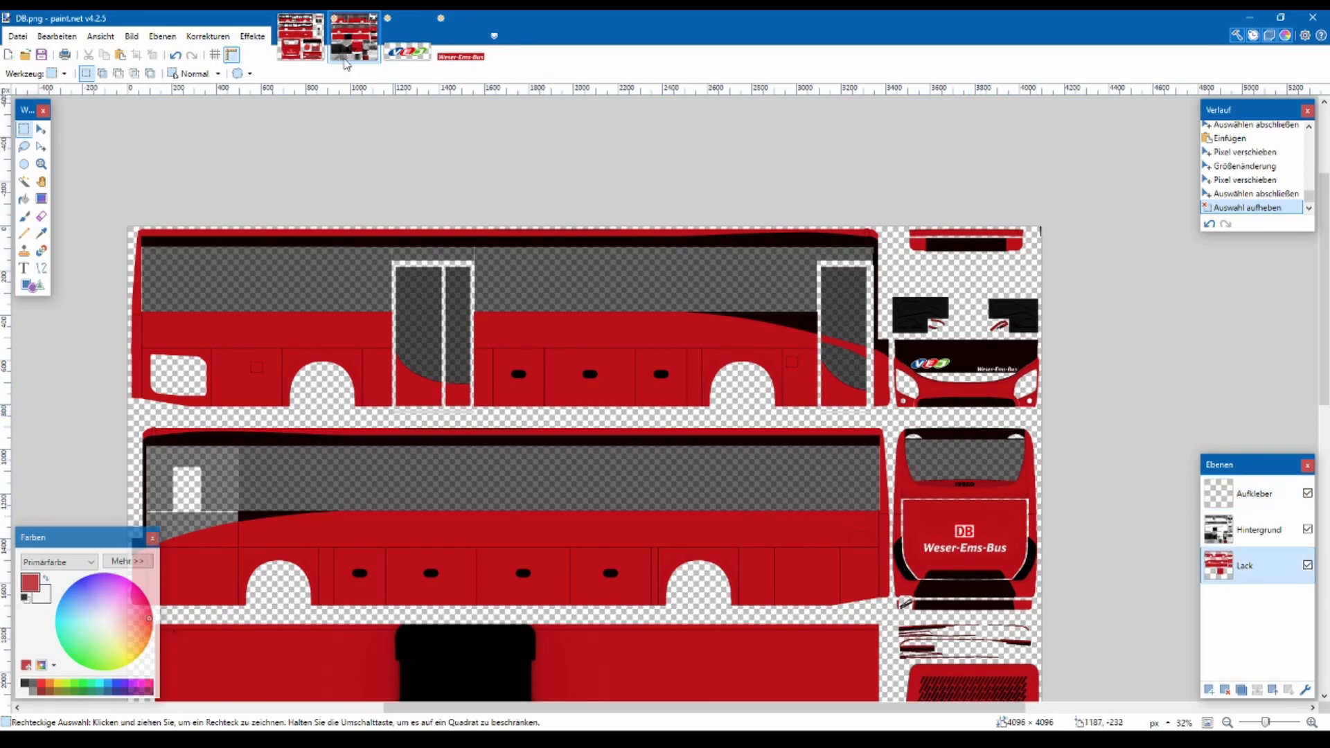
- Paste the Crossway's DB logo onto DB.png's Lack layer, on the second side view's red band above the third storage flap
{"action": "left_click", "coordinate": [288, 52]}
{"action": "scroll", "coordinate": [595, 401], "scroll_direction": "down", "scroll_amount": 7}
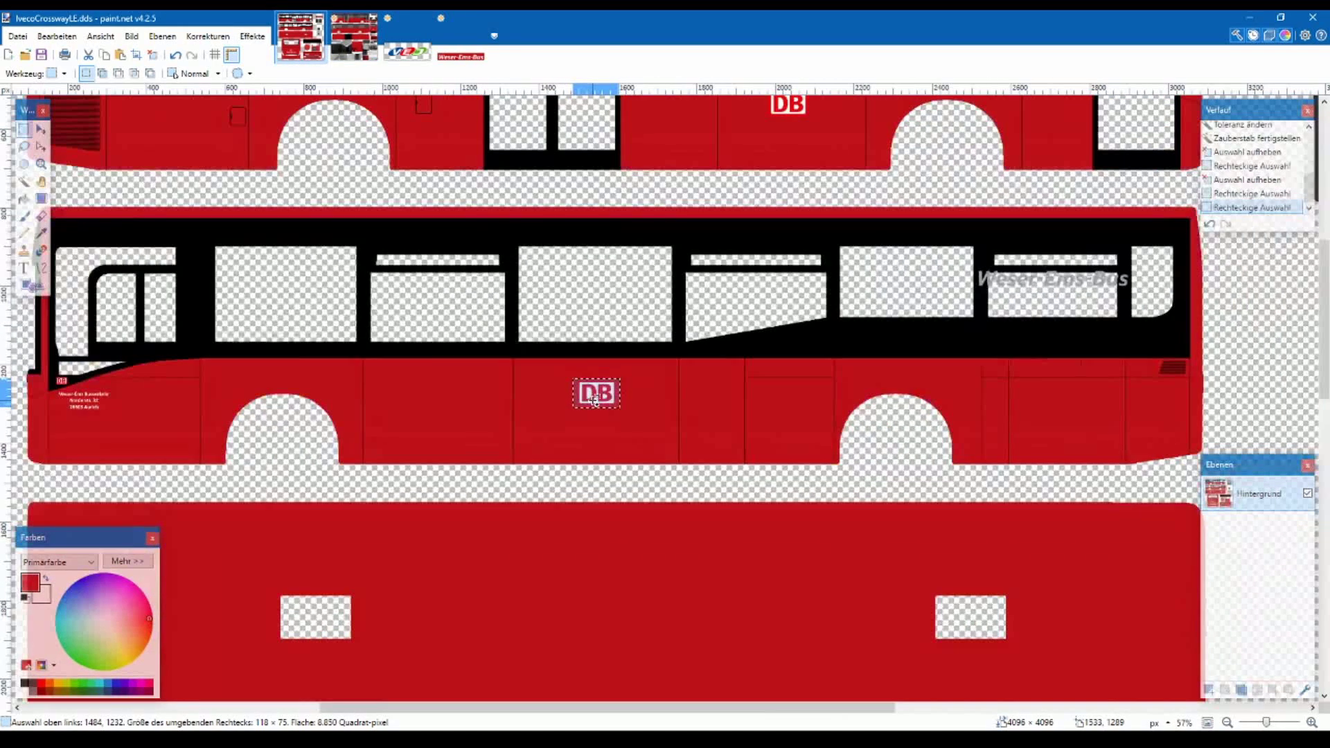
{"action": "scroll", "coordinate": [594, 401], "scroll_direction": "up", "scroll_amount": 3}
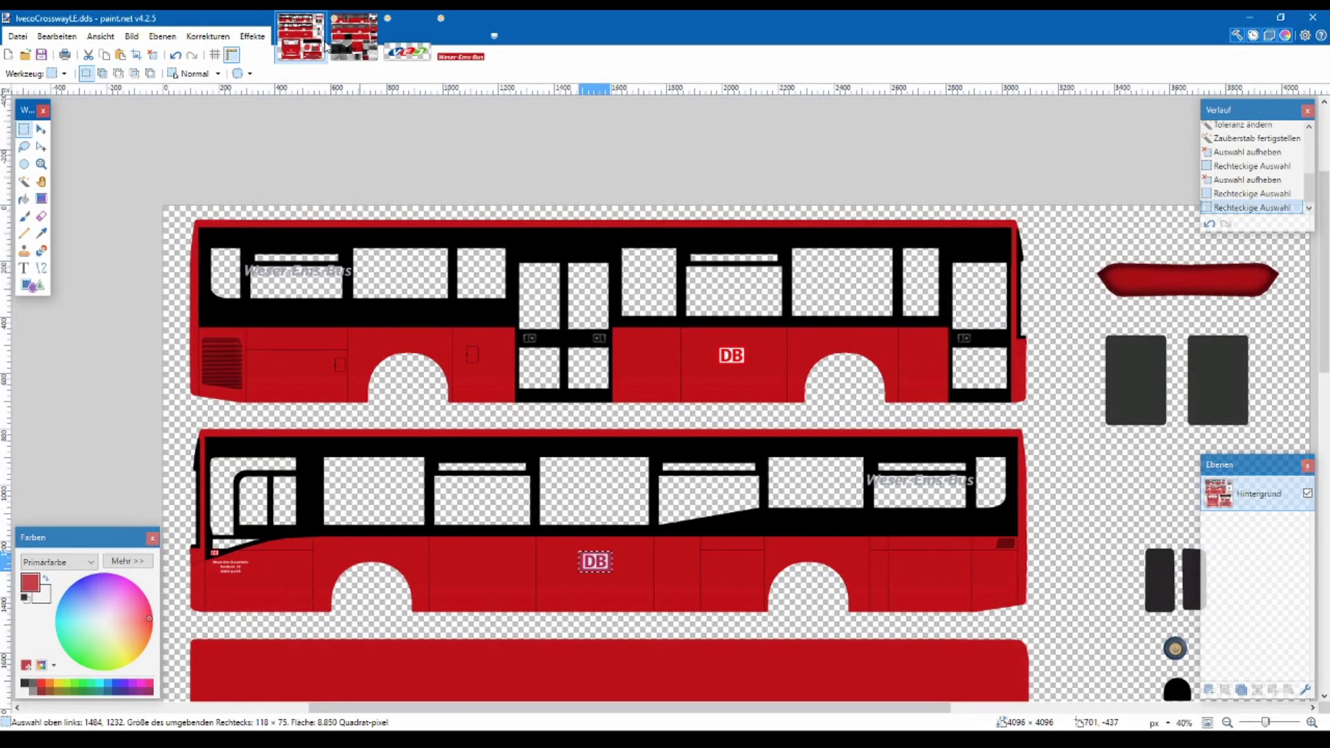
{"action": "left_click", "coordinate": [334, 49]}
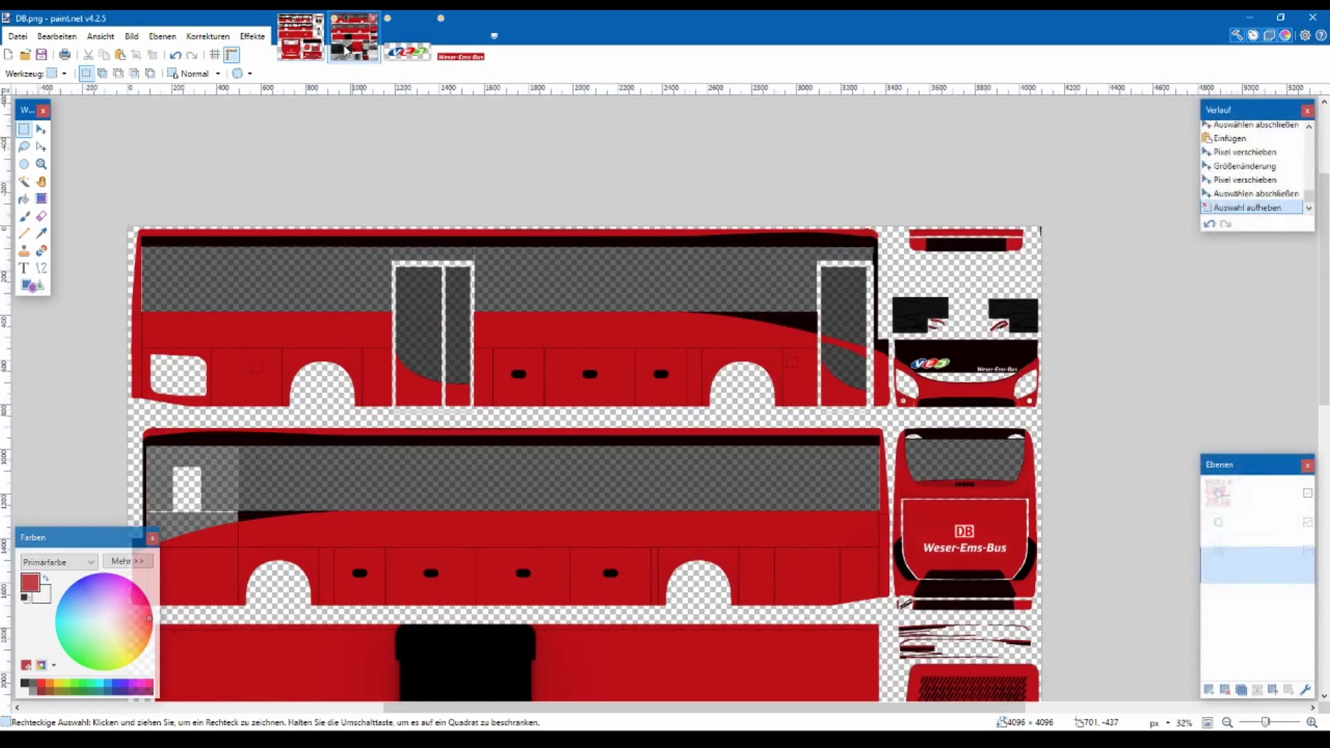
{"action": "scroll", "coordinate": [492, 576], "scroll_direction": "up", "scroll_amount": 4}
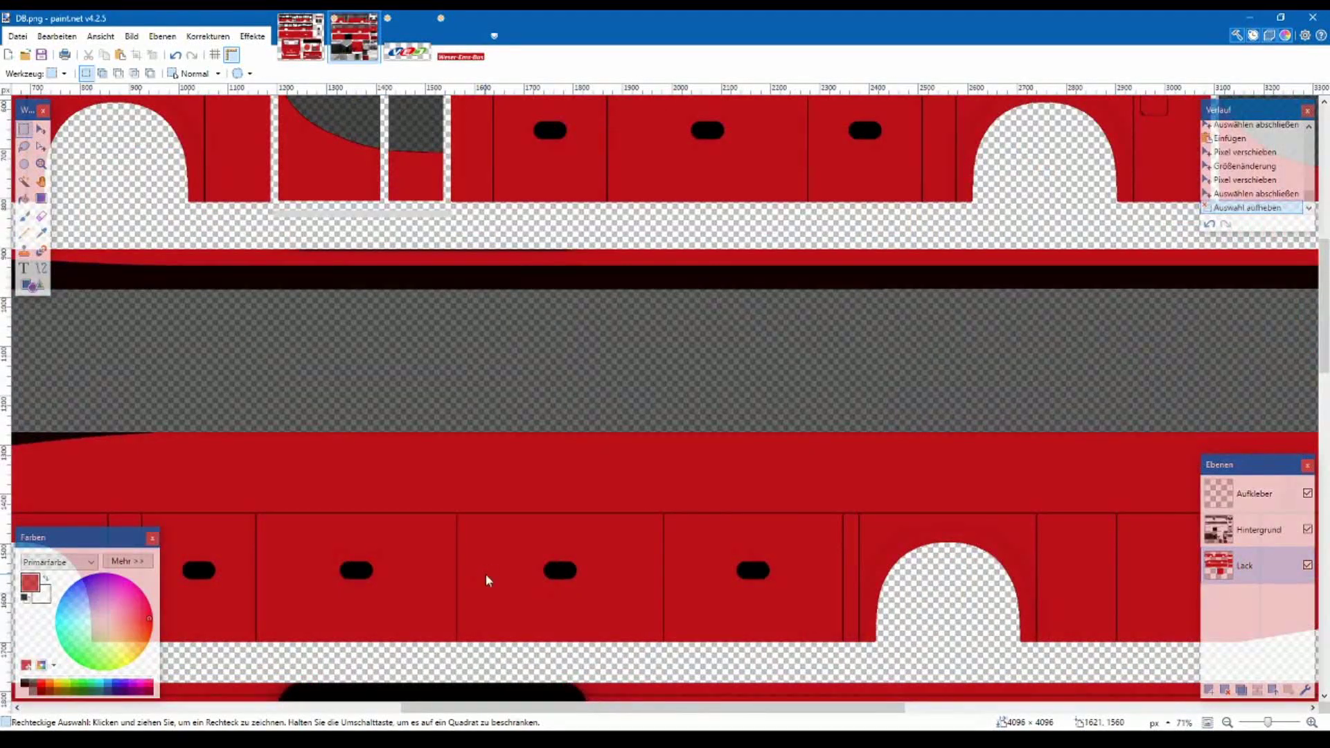
{"action": "key", "text": "ctrl+v"}
{"action": "left_click_drag", "start_coordinate": [462, 440], "coordinate": [574, 483]}
{"action": "scroll", "coordinate": [580, 483], "scroll_direction": "down", "scroll_amount": 3, "text": "ctrl"}
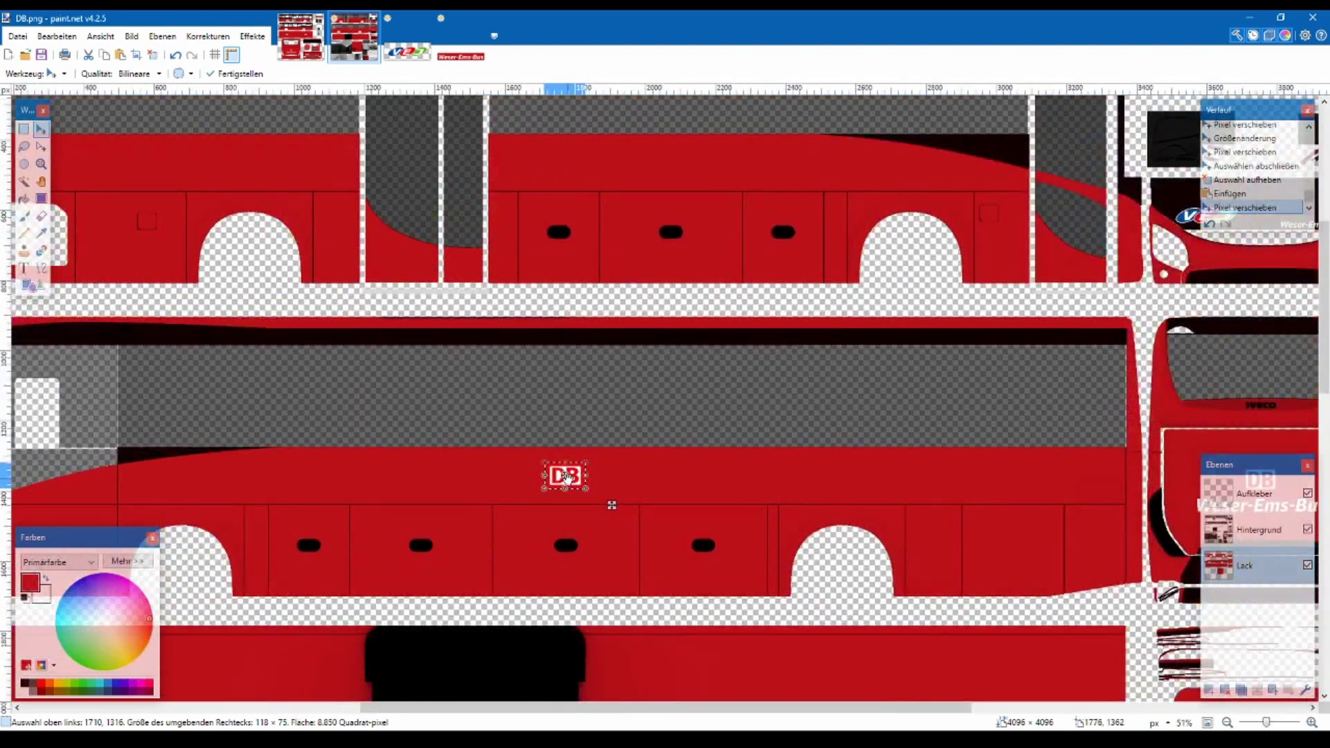
- Paste another DB logo onto the Lack layer, on the first side view's red band above the middle storage flap, and deselect it
{"action": "left_click", "coordinate": [301, 49]}
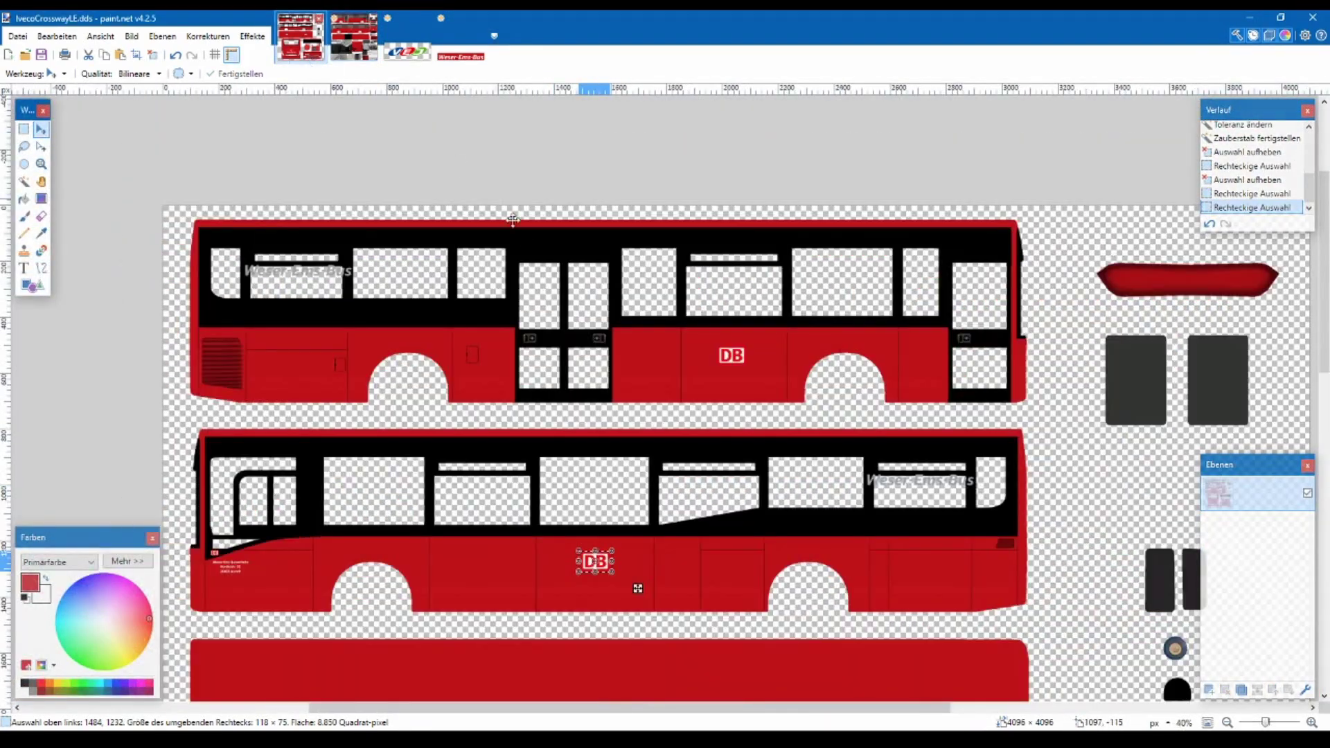
{"action": "left_click", "coordinate": [25, 126]}
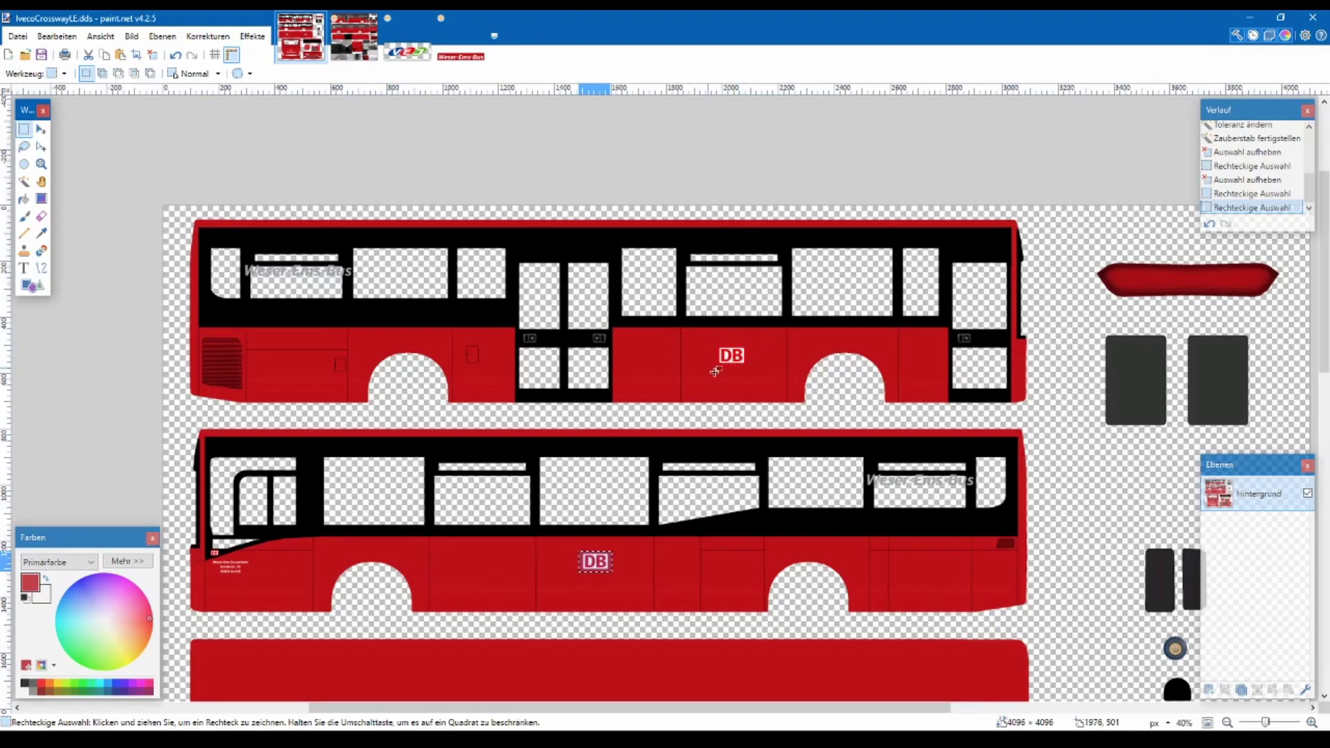
{"action": "left_click", "coordinate": [360, 49]}
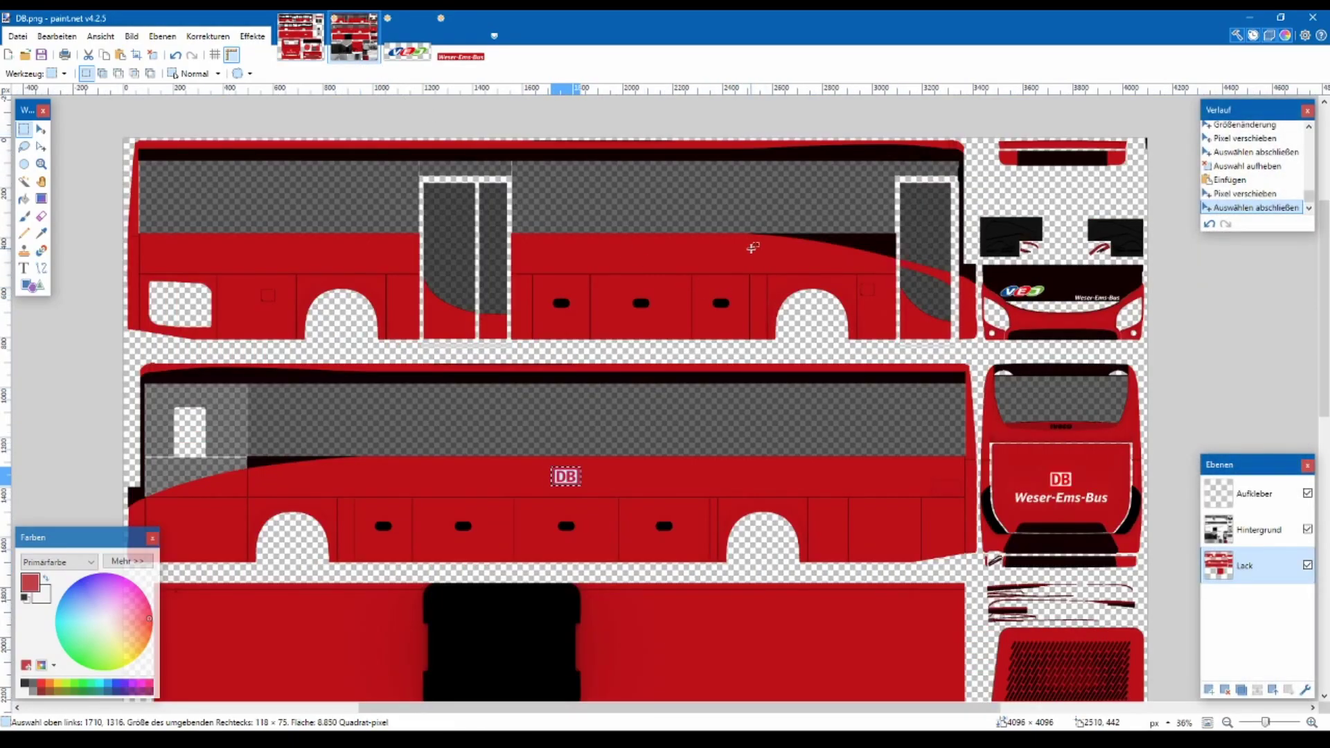
{"action": "scroll", "coordinate": [776, 202], "scroll_direction": "up", "scroll_amount": 2}
{"action": "key", "text": "ctrl+v"}
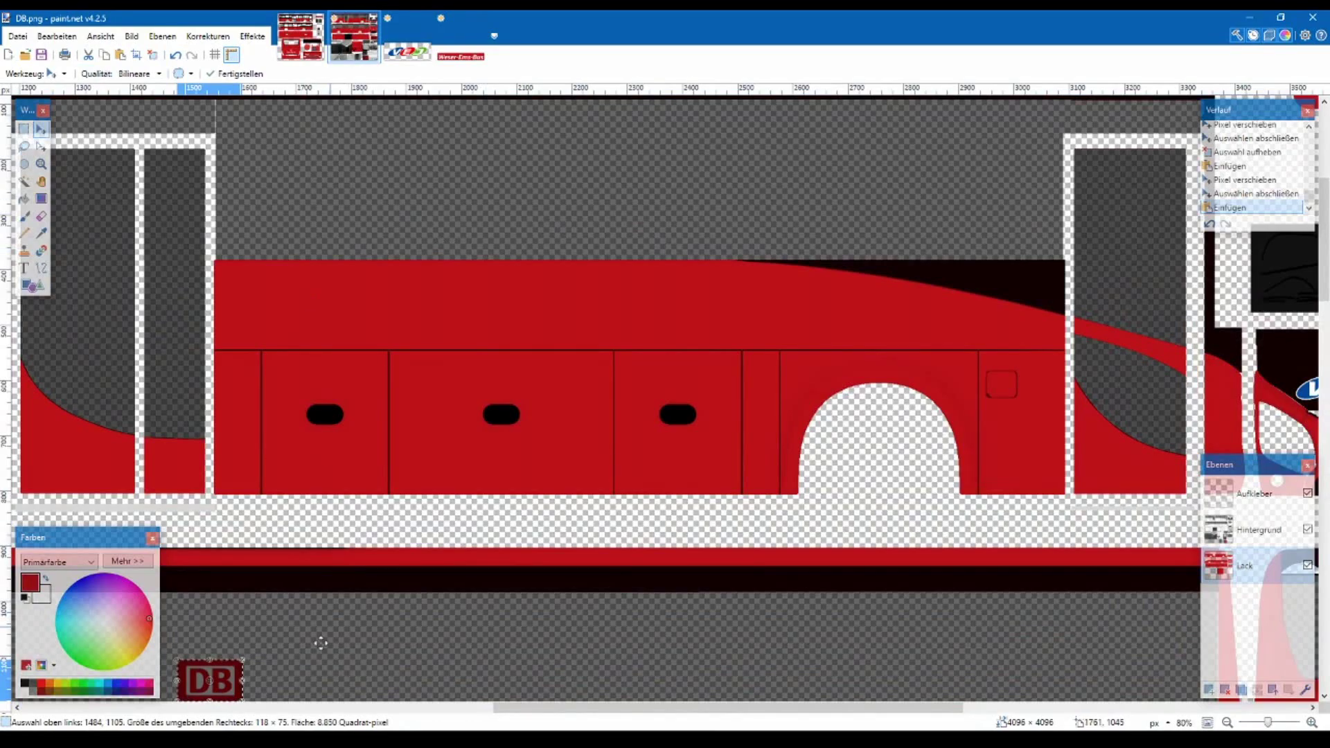
{"action": "left_click_drag", "start_coordinate": [221, 681], "coordinate": [559, 340]}
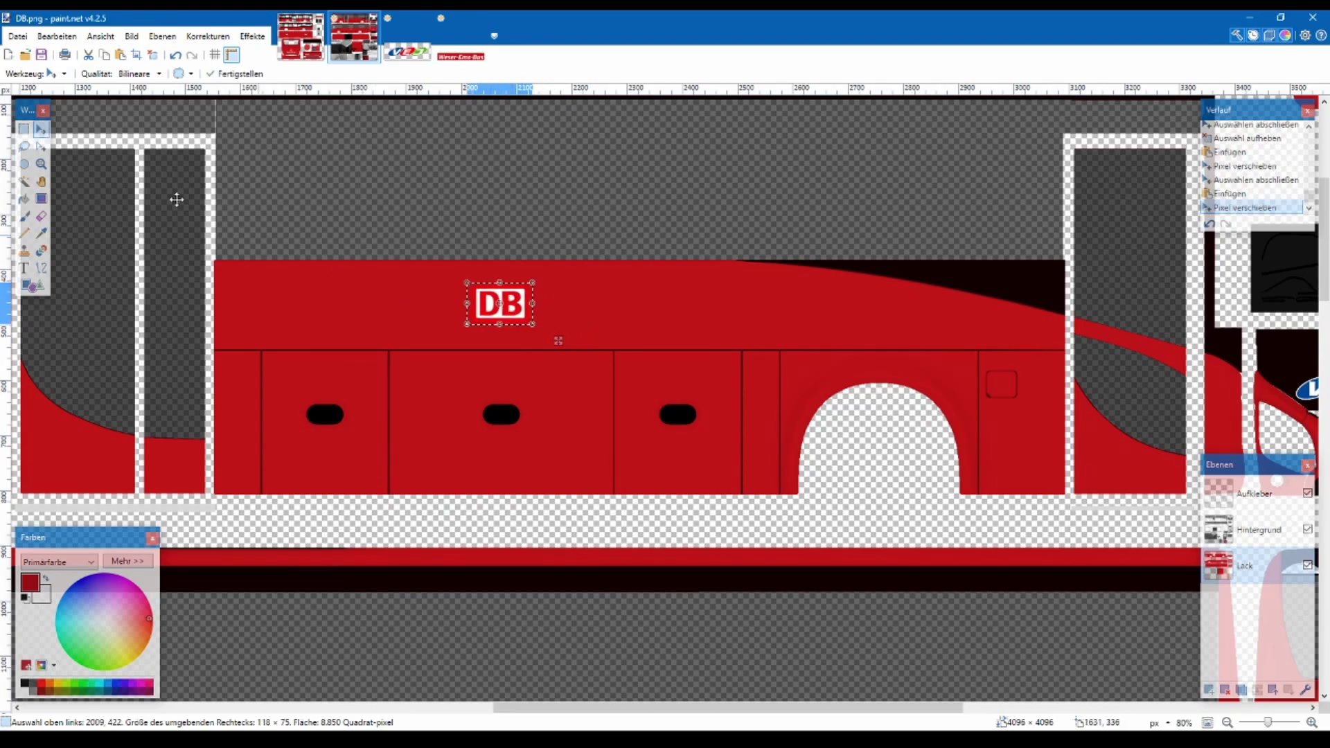
{"action": "key", "text": "s"}
{"action": "key", "text": "ctrl+d"}
- Examine the side, rear and front views in IvecoCrosswayLE.dds for further lettering and logos to transfer
{"action": "left_click", "coordinate": [315, 48]}
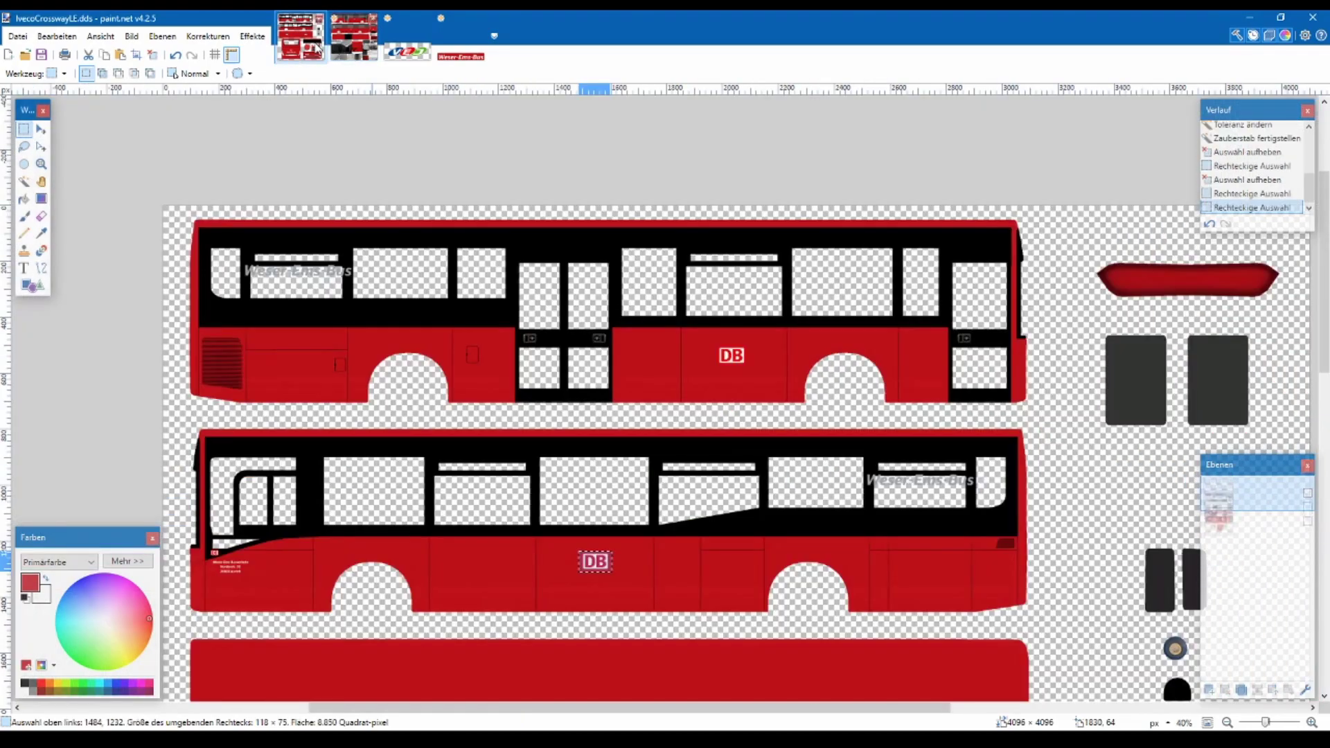
{"action": "scroll", "coordinate": [554, 303], "scroll_direction": "down", "scroll_amount": 2}
{"action": "scroll", "coordinate": [553, 303], "scroll_direction": "down", "scroll_amount": 3}
{"action": "scroll", "coordinate": [554, 304], "scroll_direction": "down", "scroll_amount": 1}
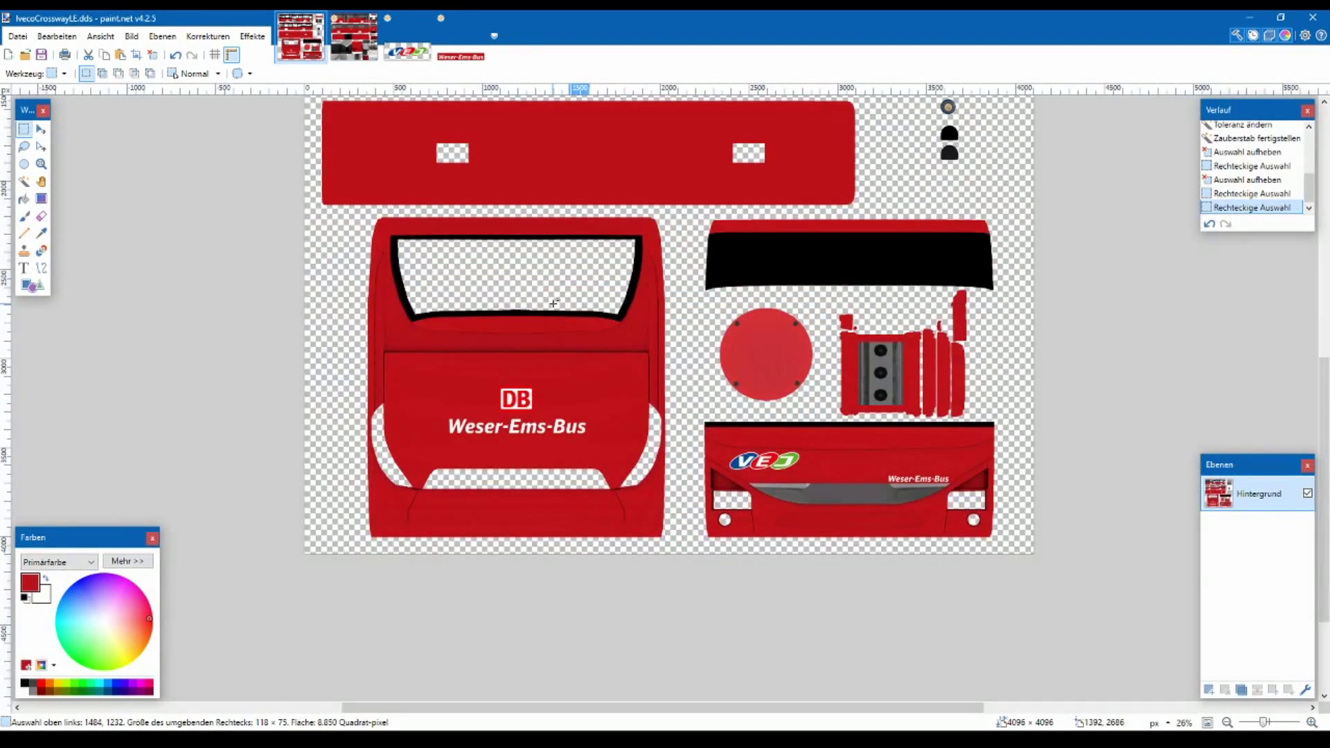
{"action": "scroll", "coordinate": [553, 303], "scroll_direction": "up", "scroll_amount": 2}
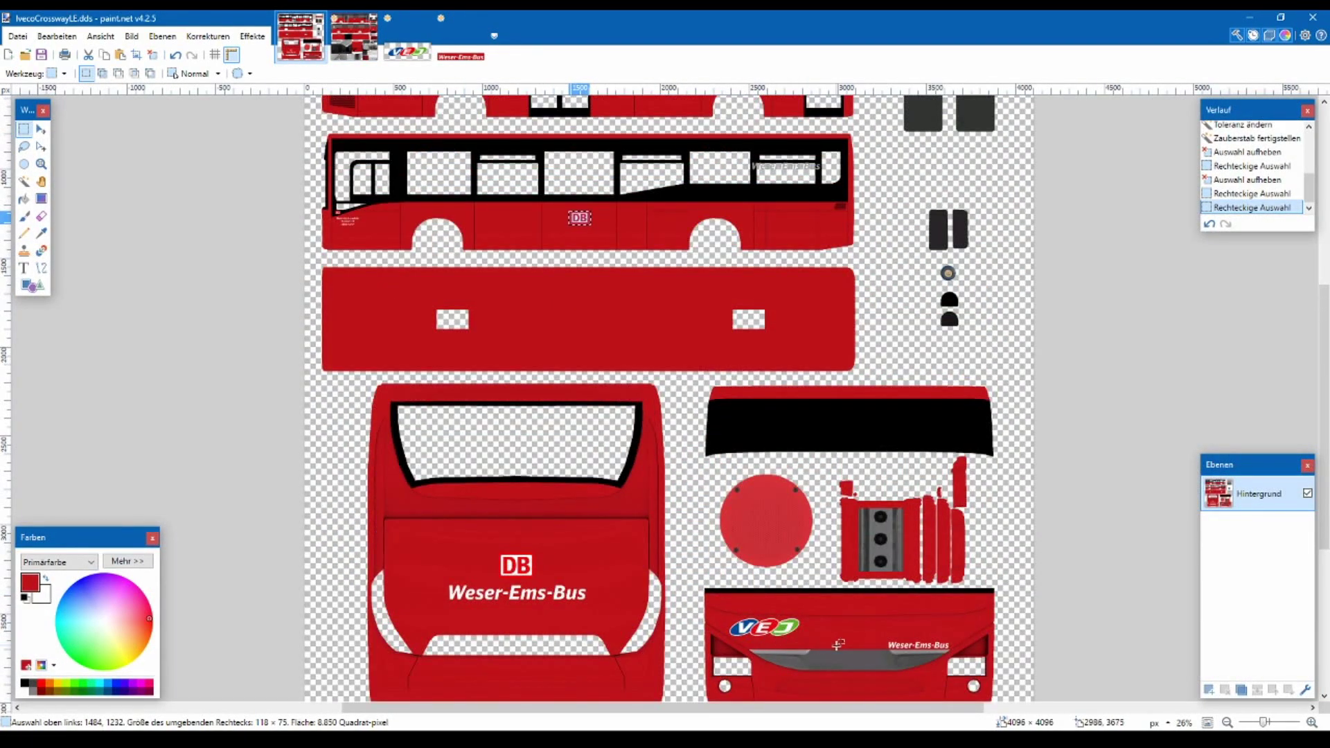
{"action": "scroll", "coordinate": [376, 245], "scroll_direction": "up", "scroll_amount": 2}
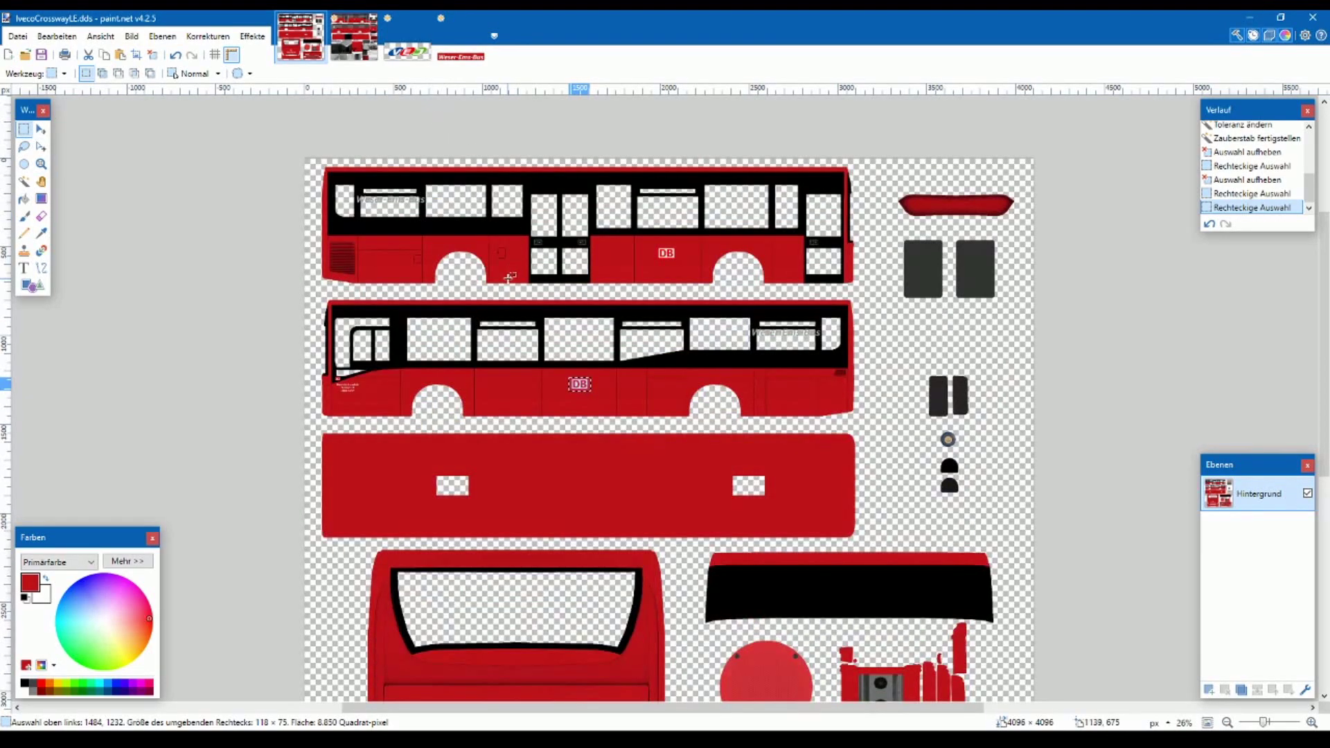
{"action": "scroll", "coordinate": [554, 346], "scroll_direction": "up", "scroll_amount": 2}
{"action": "scroll", "coordinate": [554, 346], "scroll_direction": "down", "scroll_amount": 1}
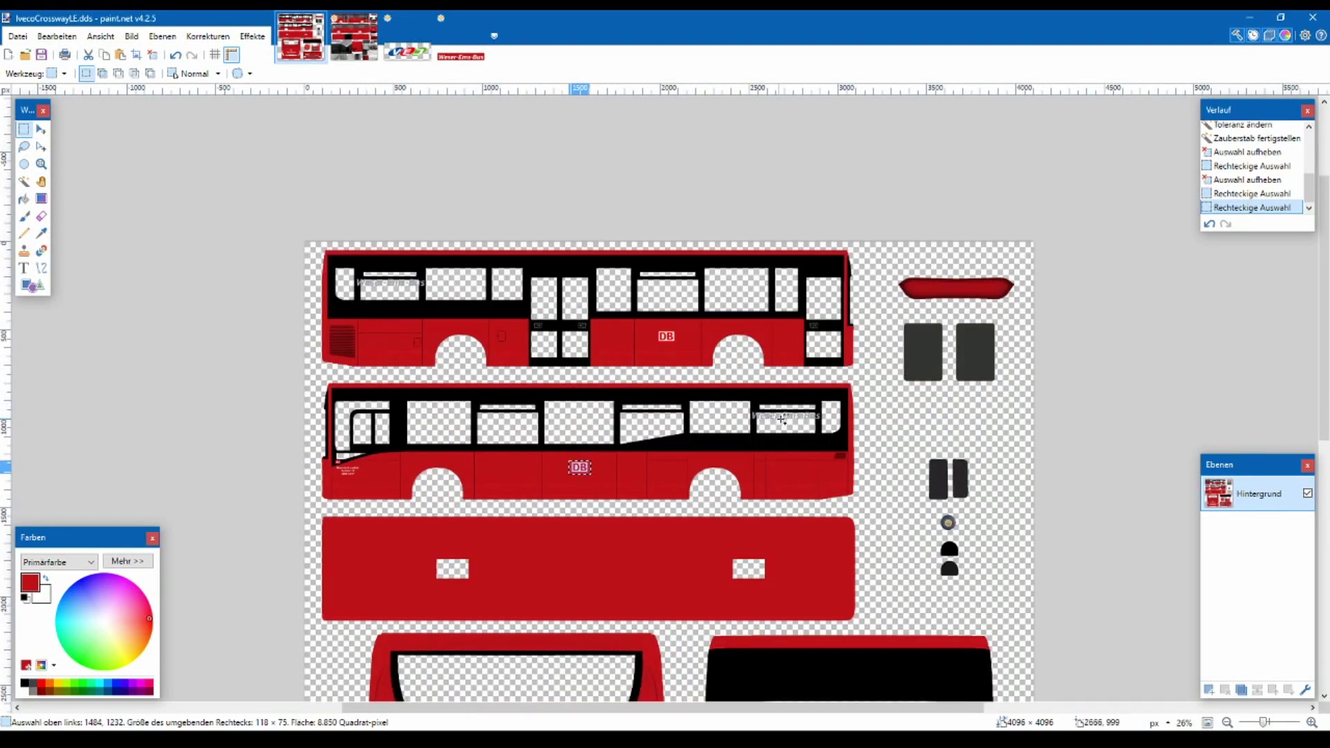
{"action": "scroll", "coordinate": [840, 428], "scroll_direction": "up", "scroll_amount": 4}
{"action": "scroll", "coordinate": [840, 428], "scroll_direction": "down", "scroll_amount": 4}
{"action": "scroll", "coordinate": [312, 499], "scroll_direction": "up", "scroll_amount": 5}
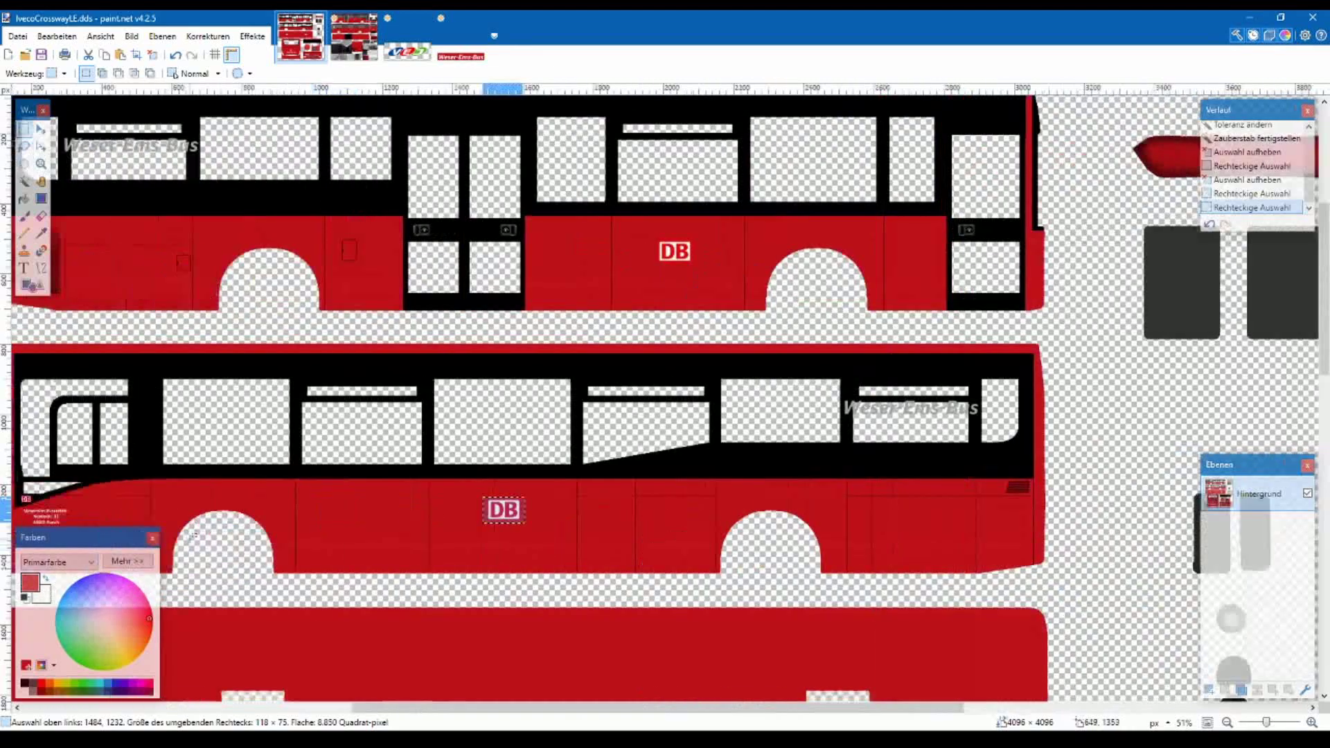
- Copy the white three-line operator address below the small DB logo in IvecoCrosswayLE.dds and switch to DB.png
{"action": "scroll", "coordinate": [313, 499], "scroll_direction": "up", "scroll_amount": 5}
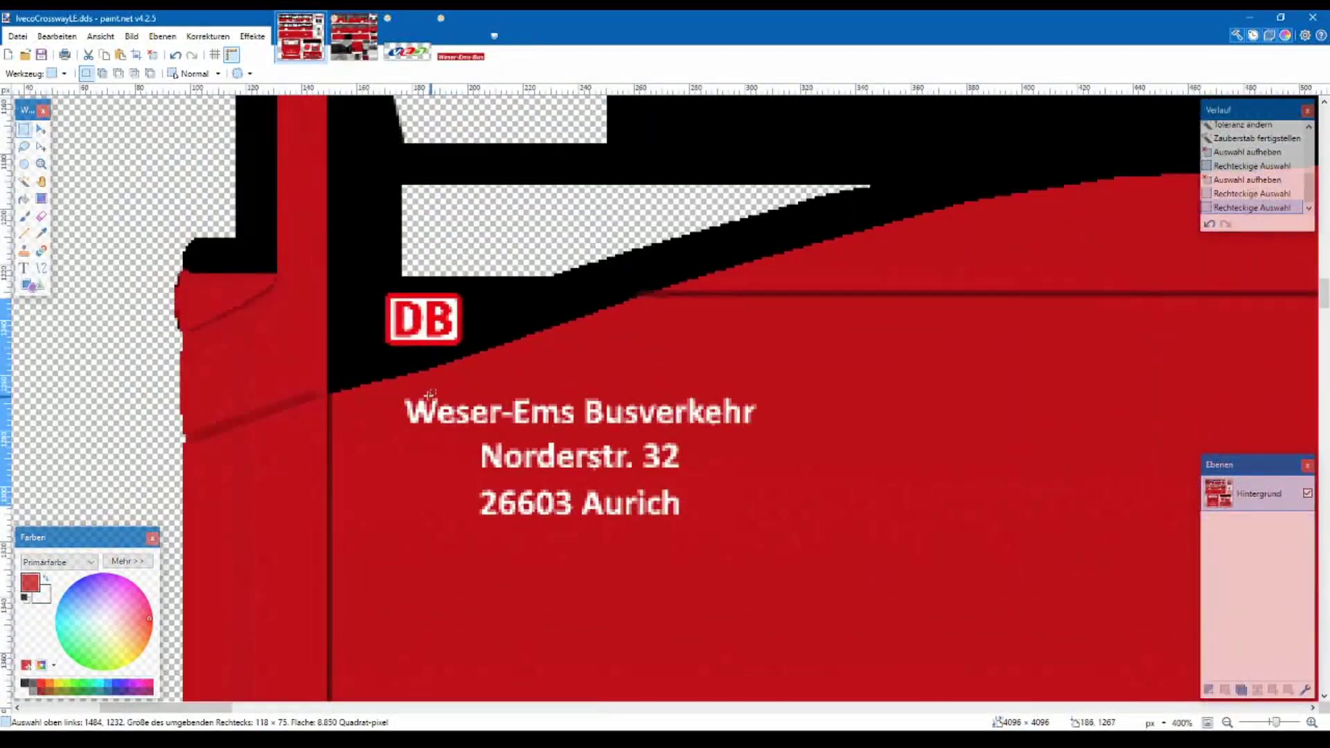
{"action": "left_click_drag", "start_coordinate": [385, 386], "coordinate": [770, 530]}
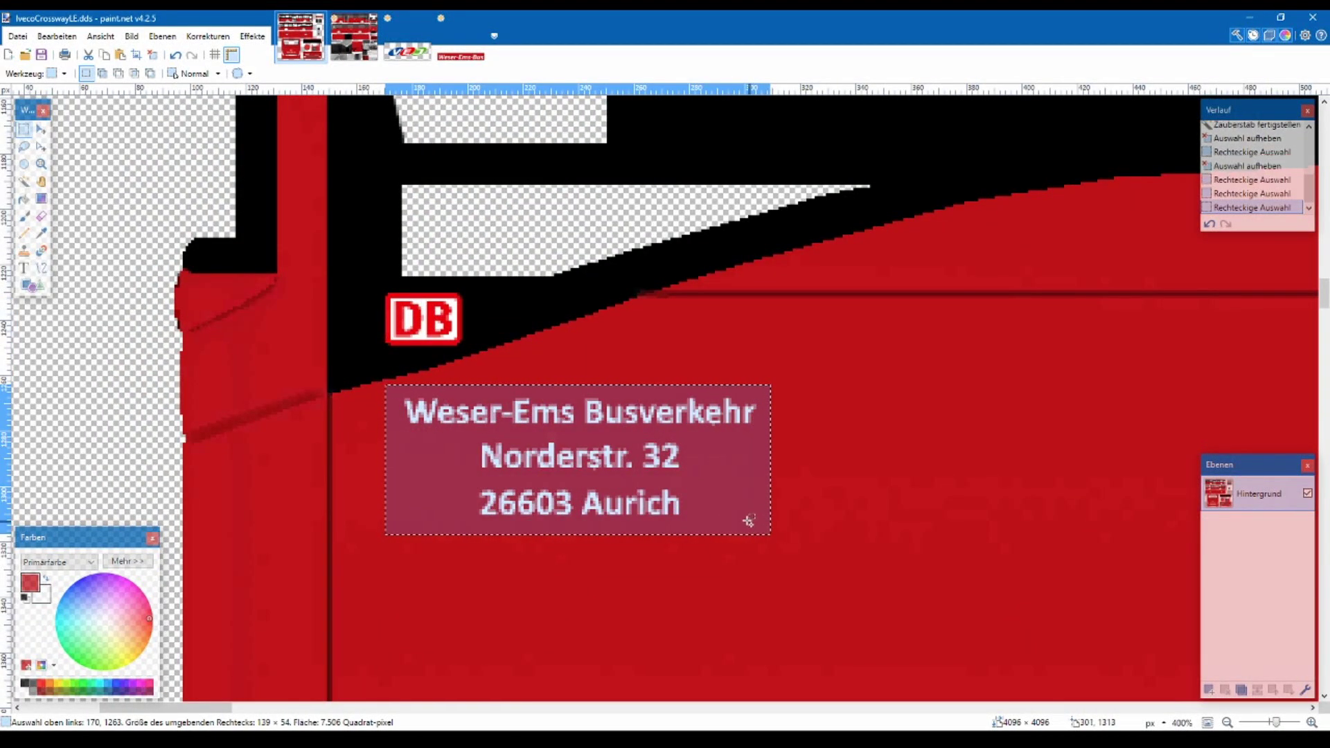
{"action": "left_click", "coordinate": [355, 55]}
- Paste the operator address onto the Lack layer, low on the second side view's panel ahead of the front wheel arch, and deselect it
{"action": "scroll", "coordinate": [422, 354], "scroll_direction": "down", "scroll_amount": 3}
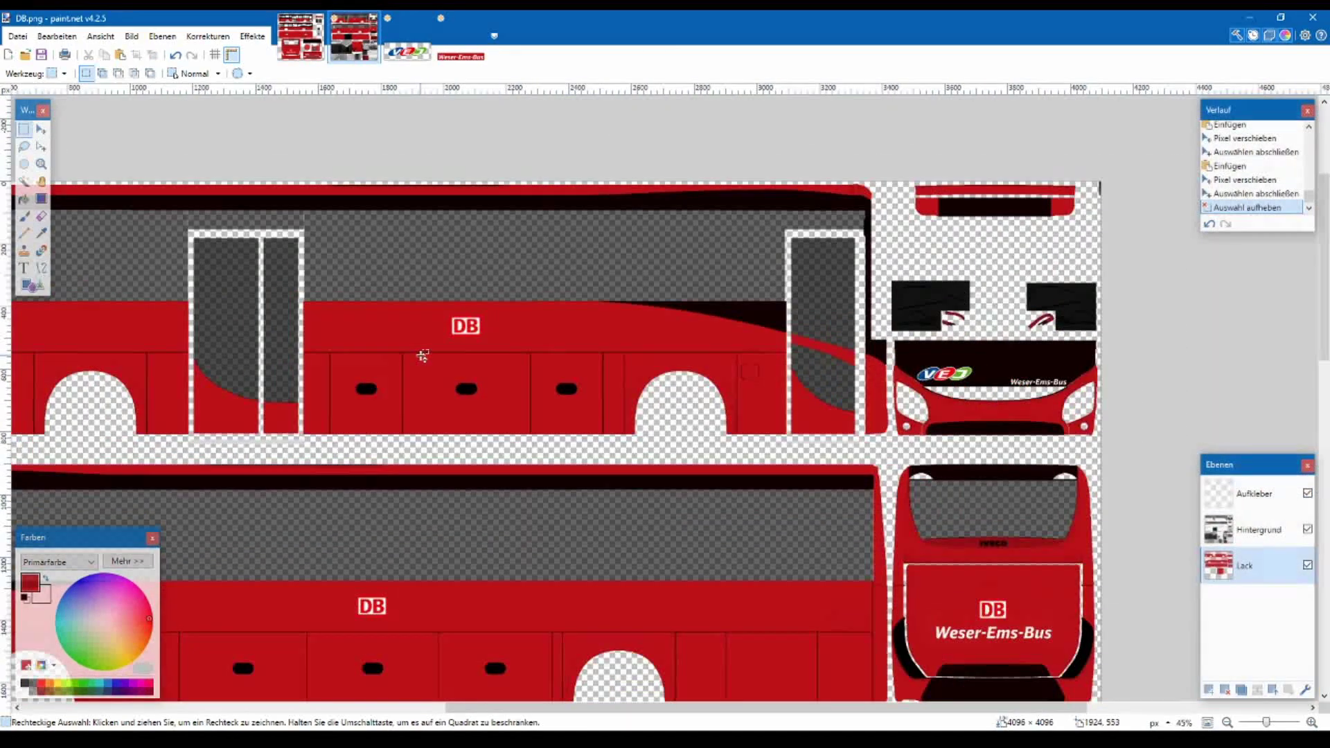
{"action": "scroll", "coordinate": [410, 357], "scroll_direction": "down", "scroll_amount": 3}
{"action": "scroll", "coordinate": [281, 378], "scroll_direction": "up", "scroll_amount": 2}
{"action": "scroll", "coordinate": [280, 377], "scroll_direction": "up", "scroll_amount": 5}
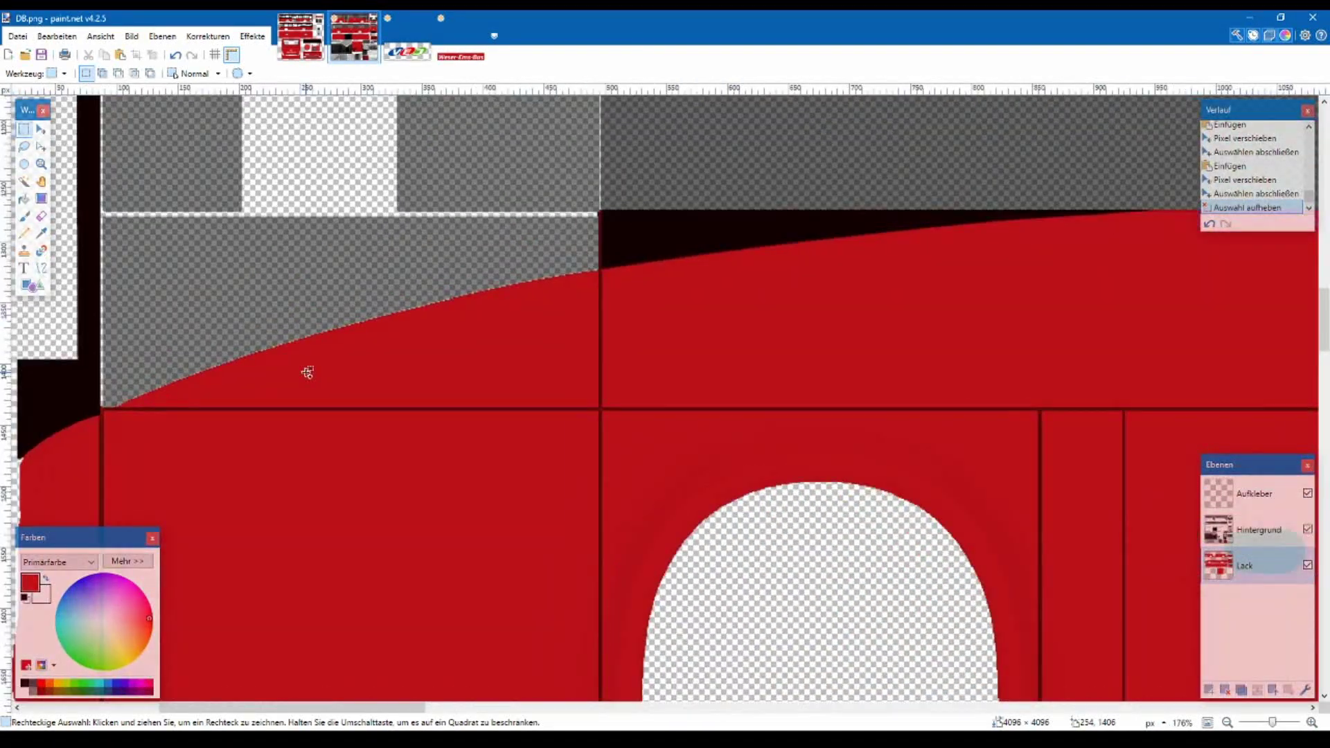
{"action": "key", "text": "ctrl+v"}
{"action": "left_click_drag", "start_coordinate": [324, 232], "coordinate": [379, 215]}
{"action": "scroll", "coordinate": [342, 253], "scroll_direction": "up", "scroll_amount": 3}
{"action": "scroll", "coordinate": [339, 261], "scroll_direction": "down", "scroll_amount": 5}
{"action": "scroll", "coordinate": [338, 261], "scroll_direction": "up", "scroll_amount": 3}
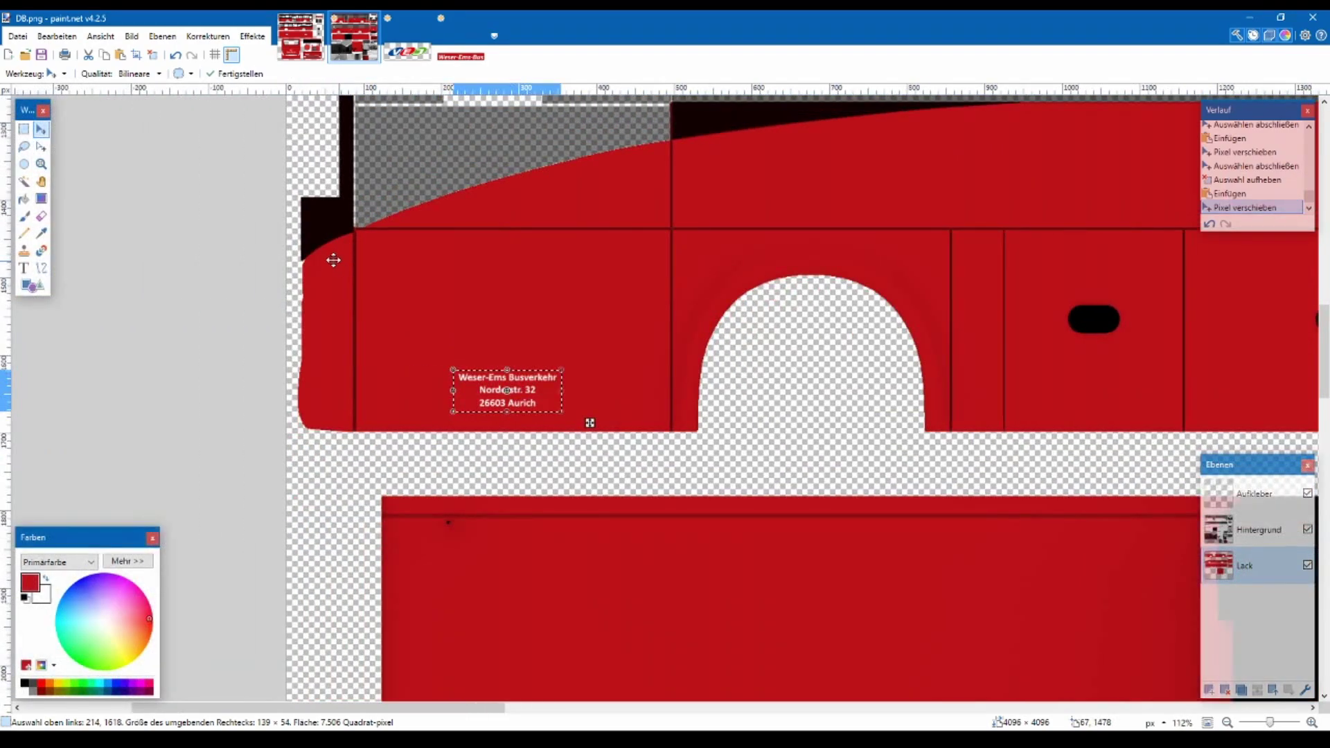
{"action": "left_click", "coordinate": [23, 129]}
{"action": "key", "text": "ctrl+d"}
{"action": "scroll", "coordinate": [499, 311], "scroll_direction": "down", "scroll_amount": 2}
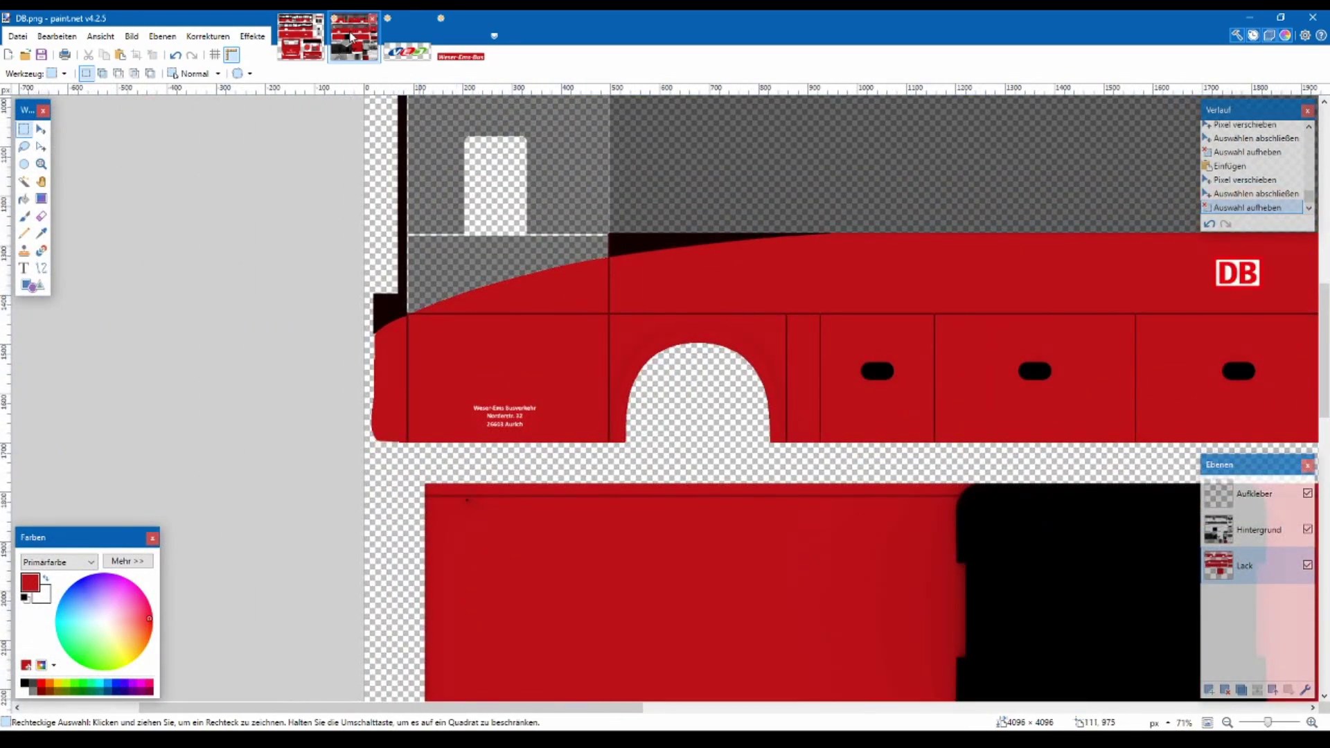
- Copy the small DB logo above the operator address in IvecoCrosswayLE.dds and return to DB.png's second side view
{"action": "left_click", "coordinate": [325, 55]}
{"action": "left_click", "coordinate": [376, 291]}
{"action": "mouse_move", "coordinate": [377, 289]}
{"action": "left_mouse_down"}
{"action": "mouse_move", "coordinate": [421, 332]}
{"action": "mouse_move", "coordinate": [468, 348]}
{"action": "left_mouse_up"}
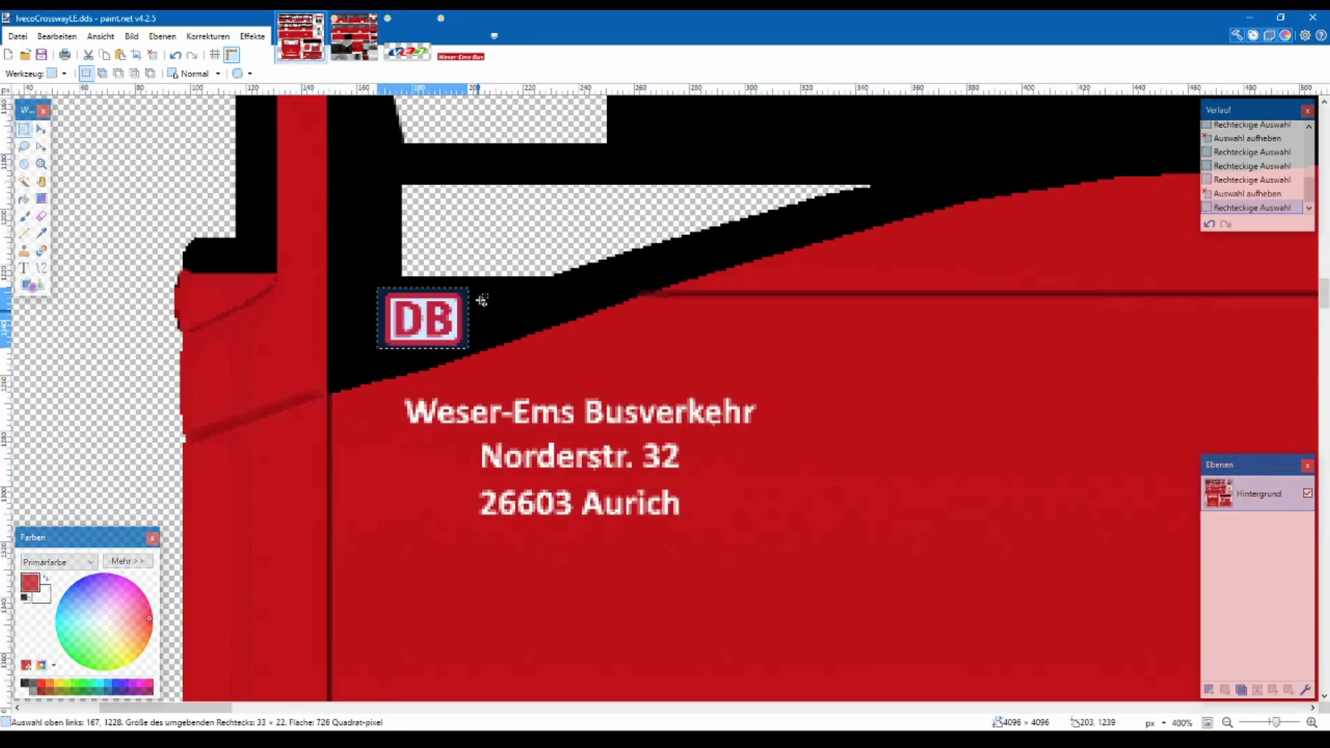
{"action": "left_click", "coordinate": [358, 44]}
{"action": "scroll", "coordinate": [469, 309], "scroll_direction": "up", "scroll_amount": 4}
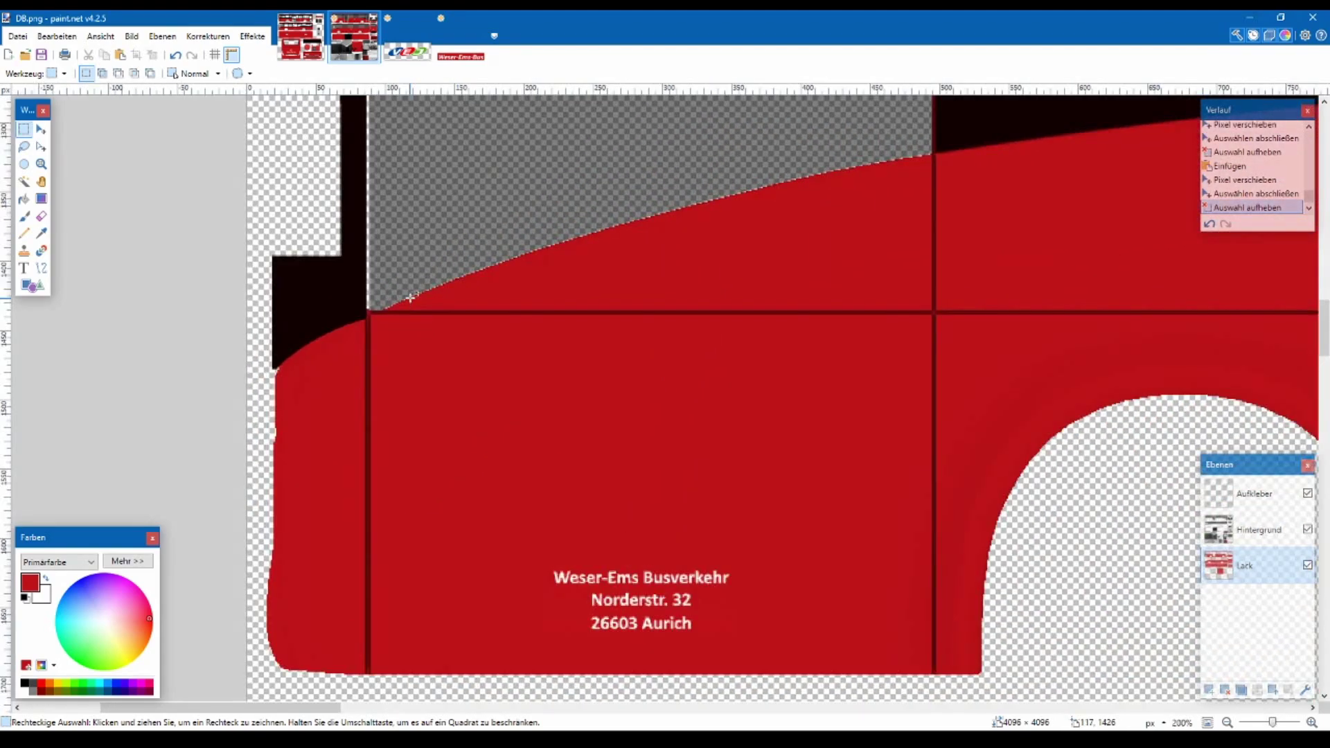
{"action": "scroll", "coordinate": [846, 362], "scroll_direction": "up", "scroll_amount": 1}
{"action": "scroll", "coordinate": [866, 360], "scroll_direction": "right", "scroll_amount": 4}
{"action": "key", "text": "ctrl+v"}
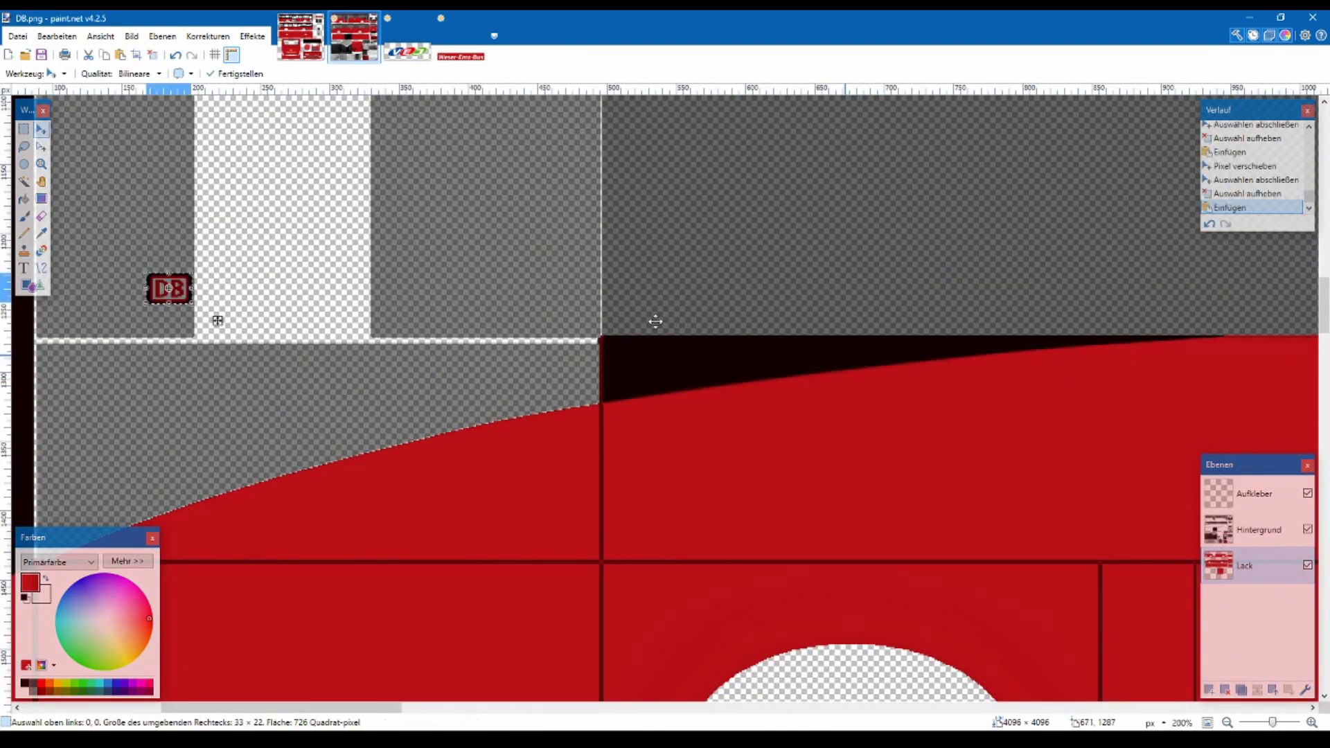
{"action": "left_click_drag", "start_coordinate": [217, 320], "coordinate": [677, 420]}
{"action": "key", "text": "ctrl+z"}
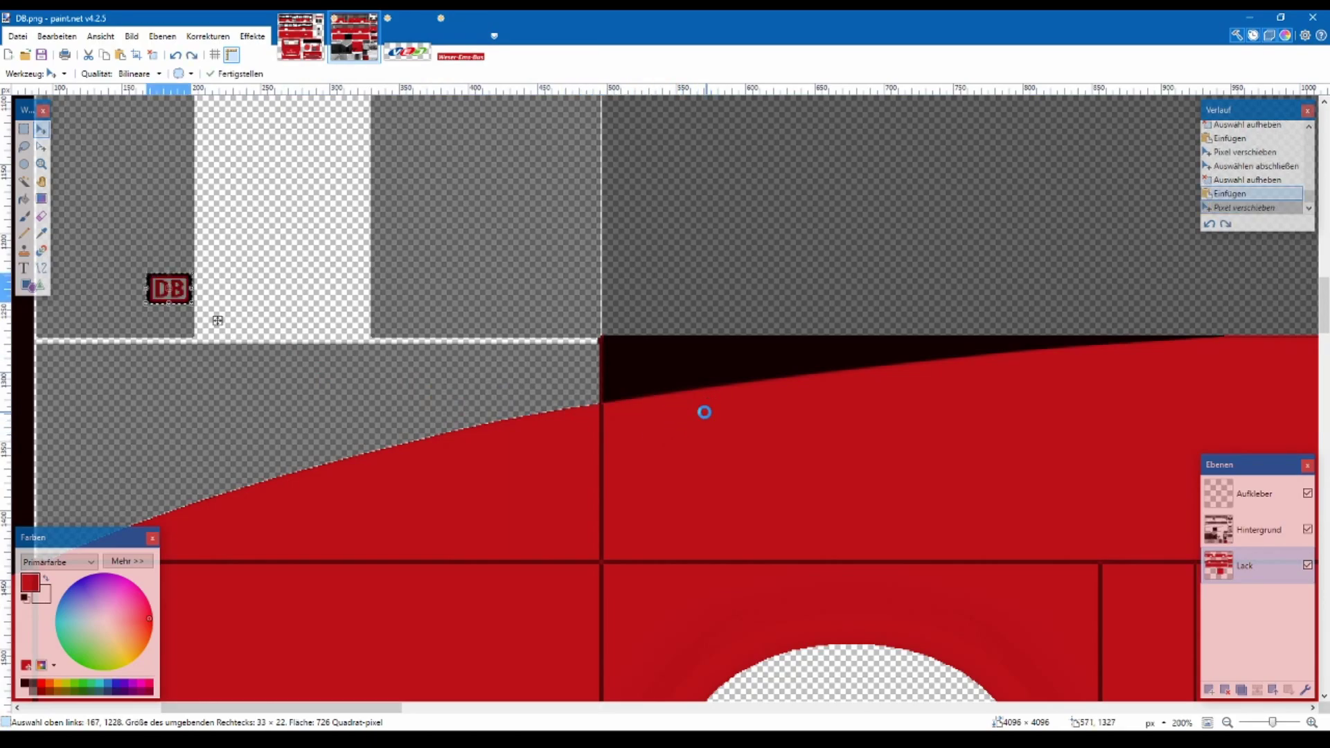
{"action": "key", "text": "ctrl+z"}
- Paste the small DB logo onto the Aufkleber layer, on the black wedge above the second side view's front wheel arch, and deselect it
{"action": "left_click", "coordinate": [1257, 493]}
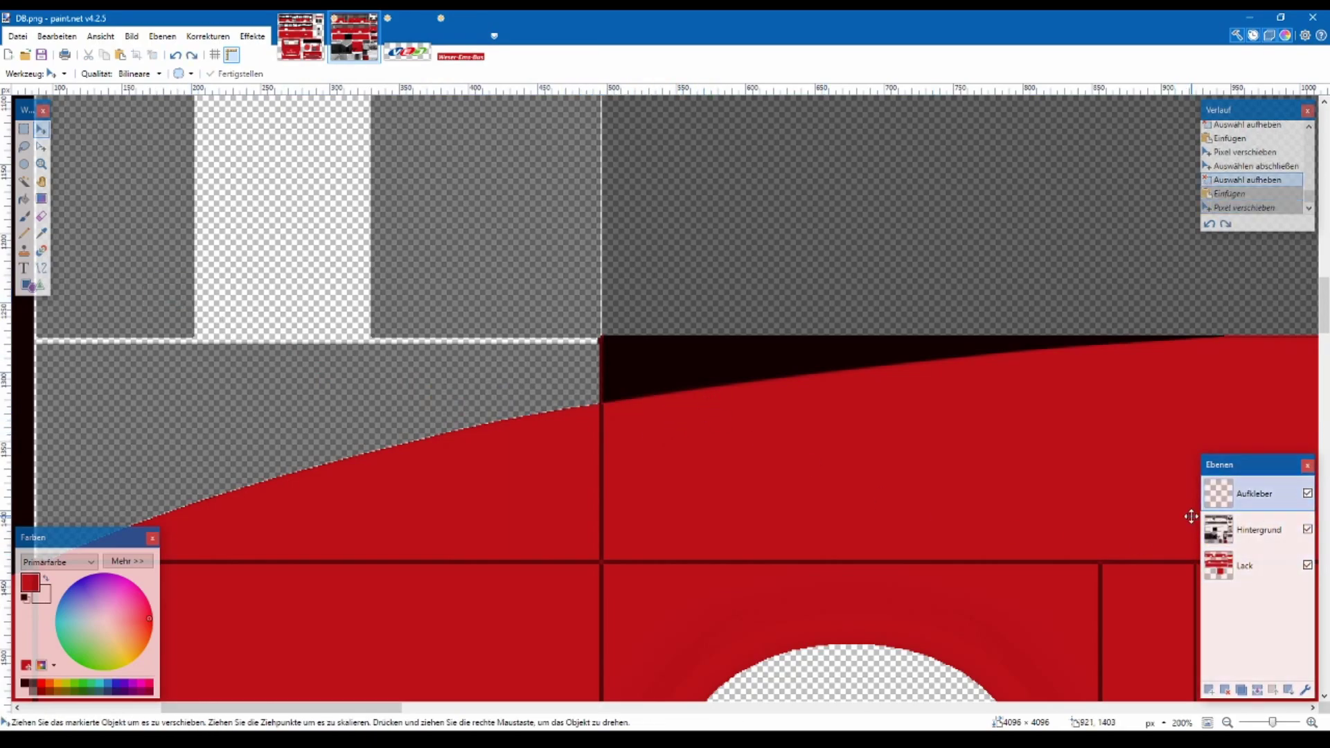
{"action": "key", "text": "ctrl+v"}
{"action": "left_click_drag", "start_coordinate": [222, 320], "coordinate": [686, 400]}
{"action": "left_click_drag", "start_coordinate": [681, 400], "coordinate": [685, 397]}
{"action": "key", "text": "ctrl+d"}
{"action": "left_click", "coordinate": [23, 128]}
{"action": "scroll", "coordinate": [273, 440], "scroll_direction": "down", "scroll_amount": 5}
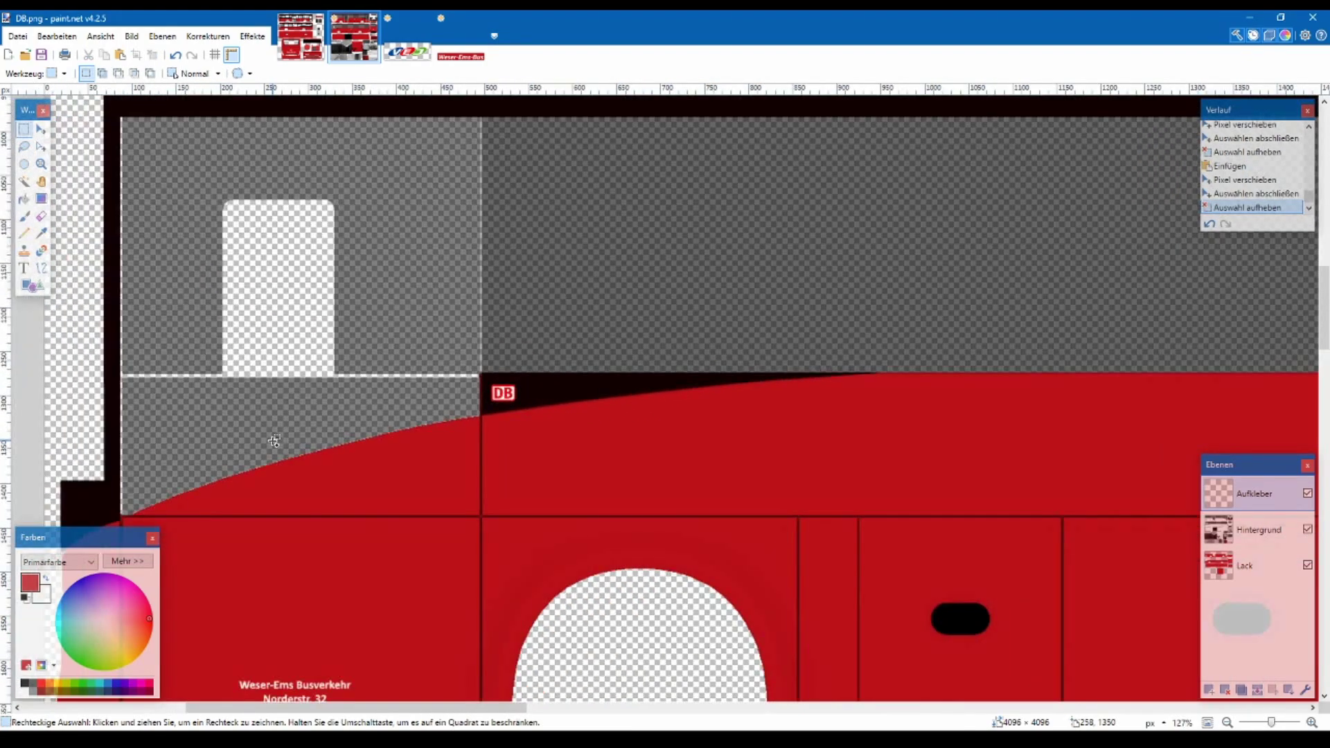
{"action": "scroll", "coordinate": [273, 439], "scroll_direction": "down", "scroll_amount": 2}
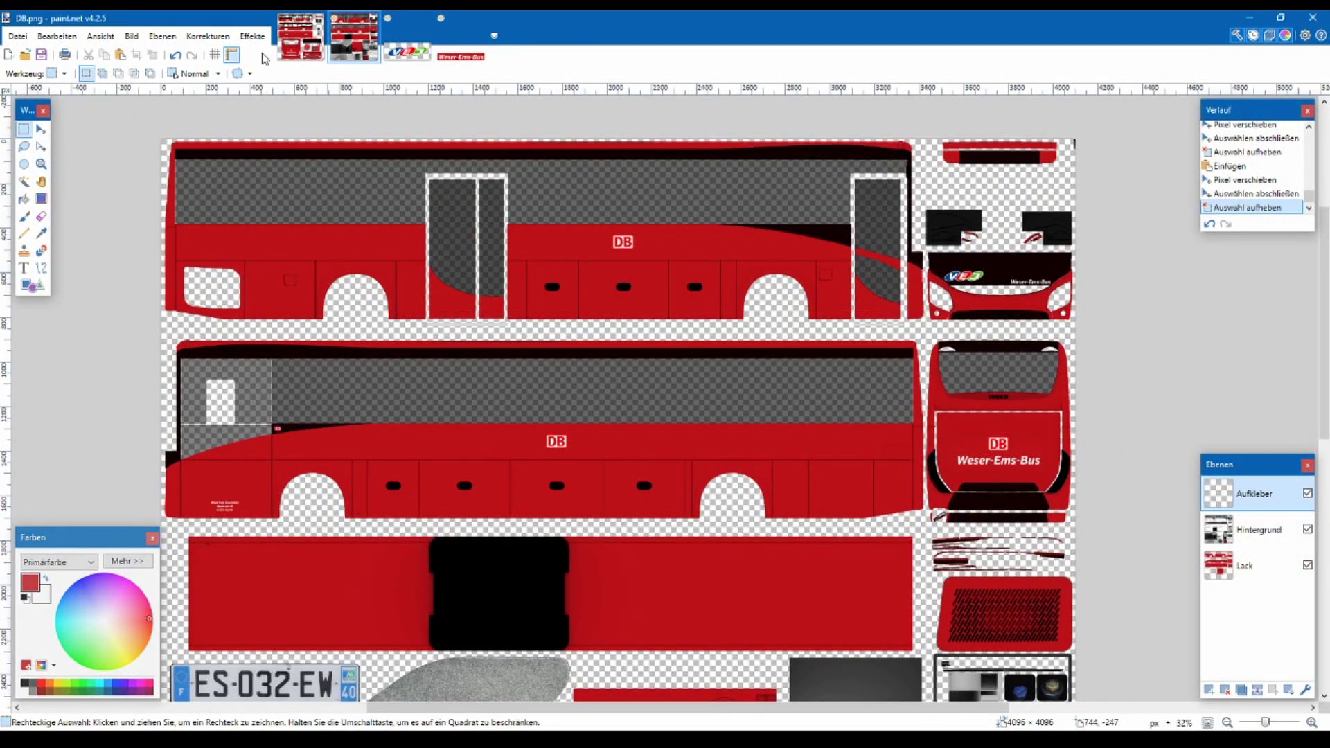
- Examine the grey Weser-Ems-Bus lettering across the rear windows of the second side view in IvecoCrosswayLE.dds
{"action": "left_click", "coordinate": [301, 38]}
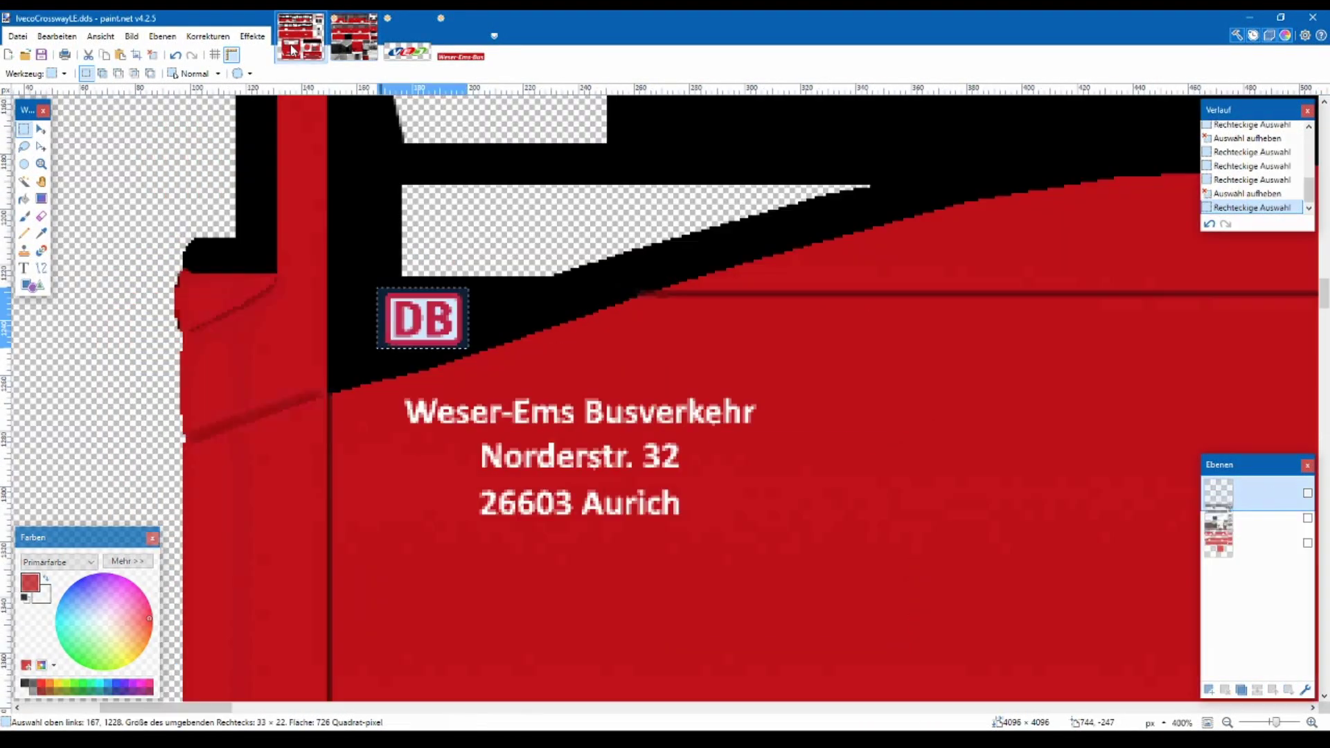
{"action": "scroll", "coordinate": [570, 297], "scroll_direction": "down", "scroll_amount": 4}
{"action": "scroll", "coordinate": [570, 294], "scroll_direction": "up", "scroll_amount": 5}
{"action": "scroll", "coordinate": [571, 293], "scroll_direction": "up", "scroll_amount": 2}
{"action": "scroll", "coordinate": [570, 294], "scroll_direction": "right", "scroll_amount": 5}
{"action": "scroll", "coordinate": [1142, 391], "scroll_direction": "up", "scroll_amount": 2}
{"action": "scroll", "coordinate": [659, 296], "scroll_direction": "up", "scroll_amount": 2}
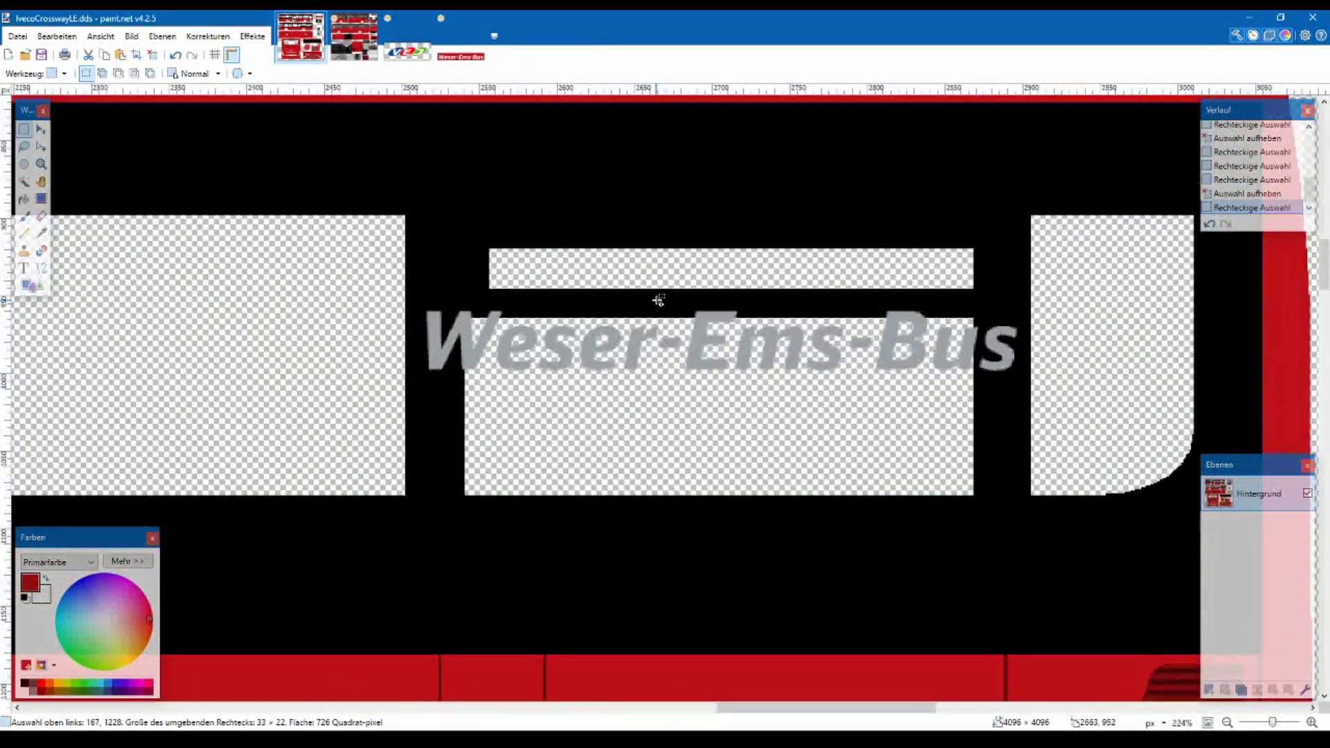
{"action": "scroll", "coordinate": [841, 354], "scroll_direction": "up", "scroll_amount": 1}
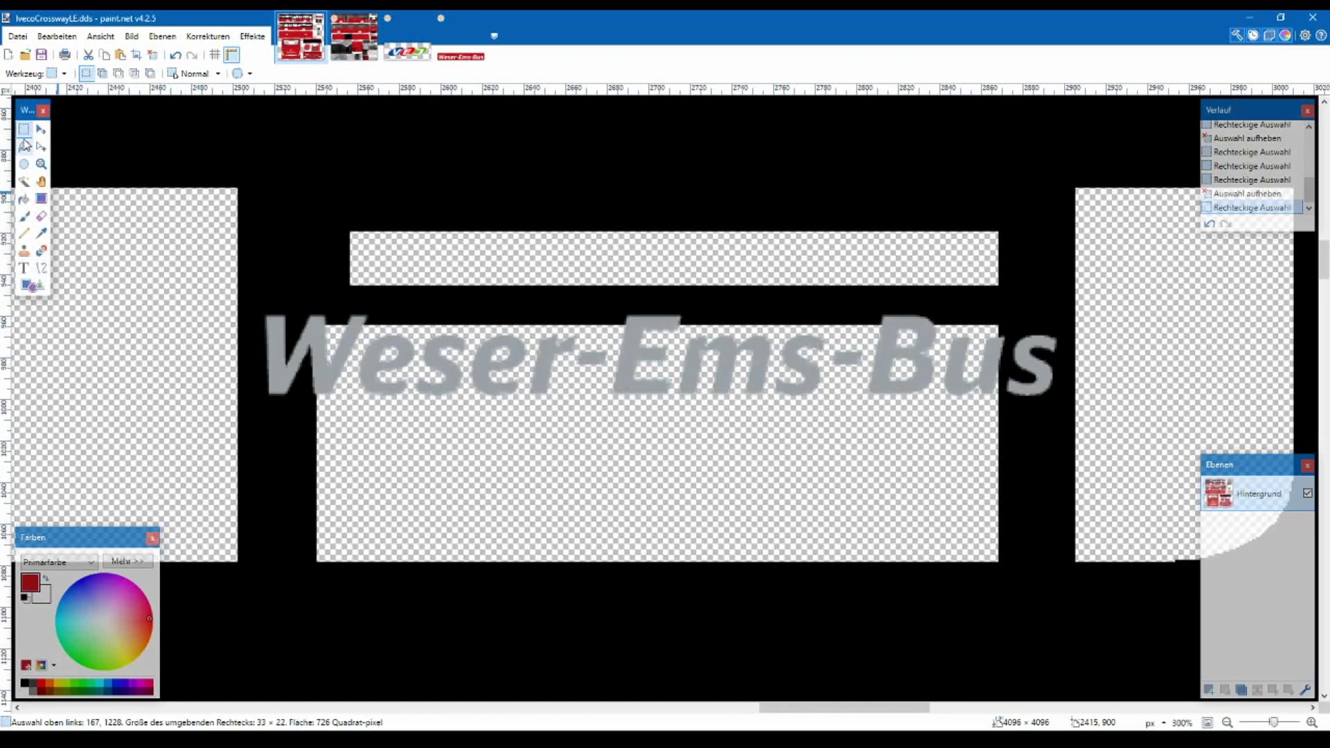
{"action": "left_click", "coordinate": [24, 268]}
{"action": "left_click", "coordinate": [295, 346]}
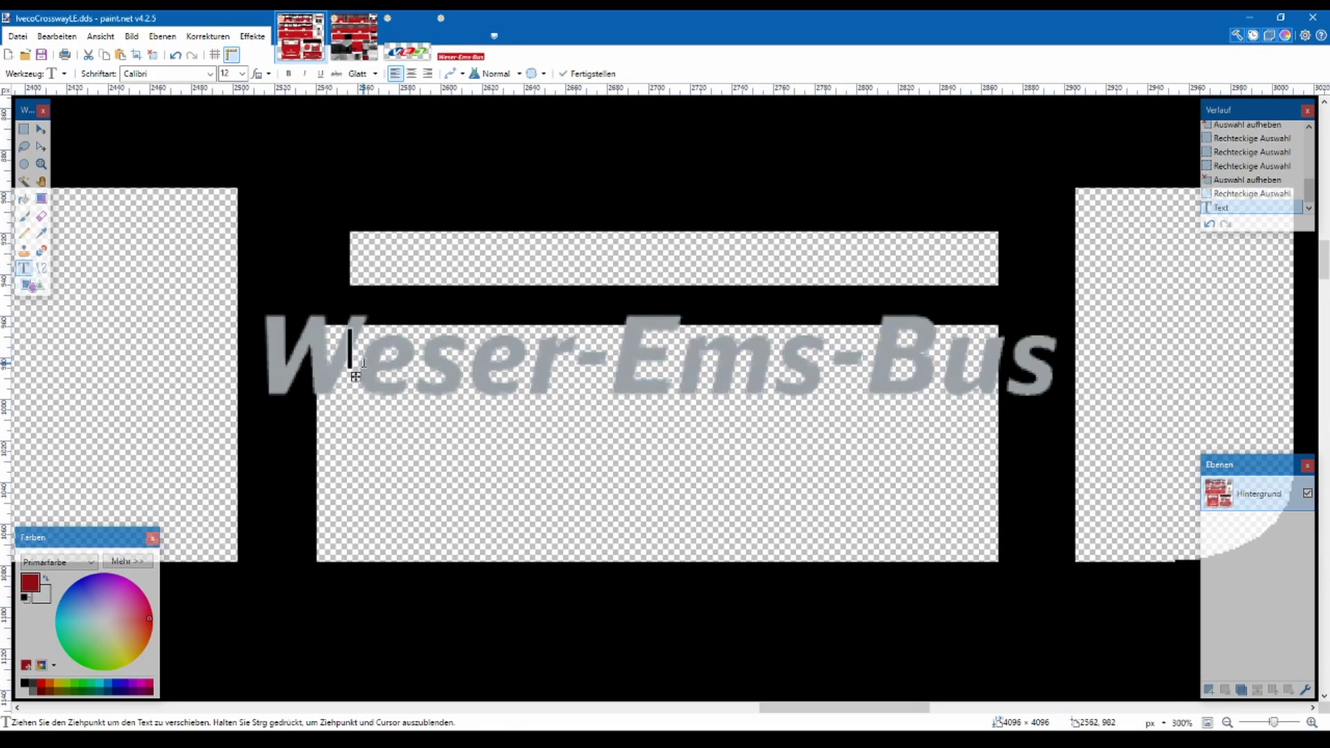
{"action": "key", "text": "BackSpace"}
{"action": "key", "text": "BackSpace"}
{"action": "key", "text": "BackSpace"}
{"action": "key", "text": "BackSpace"}
{"action": "key", "text": "BackSpace"}
{"action": "key", "text": "BackSpace"}
{"action": "key", "text": "BackSpace"}
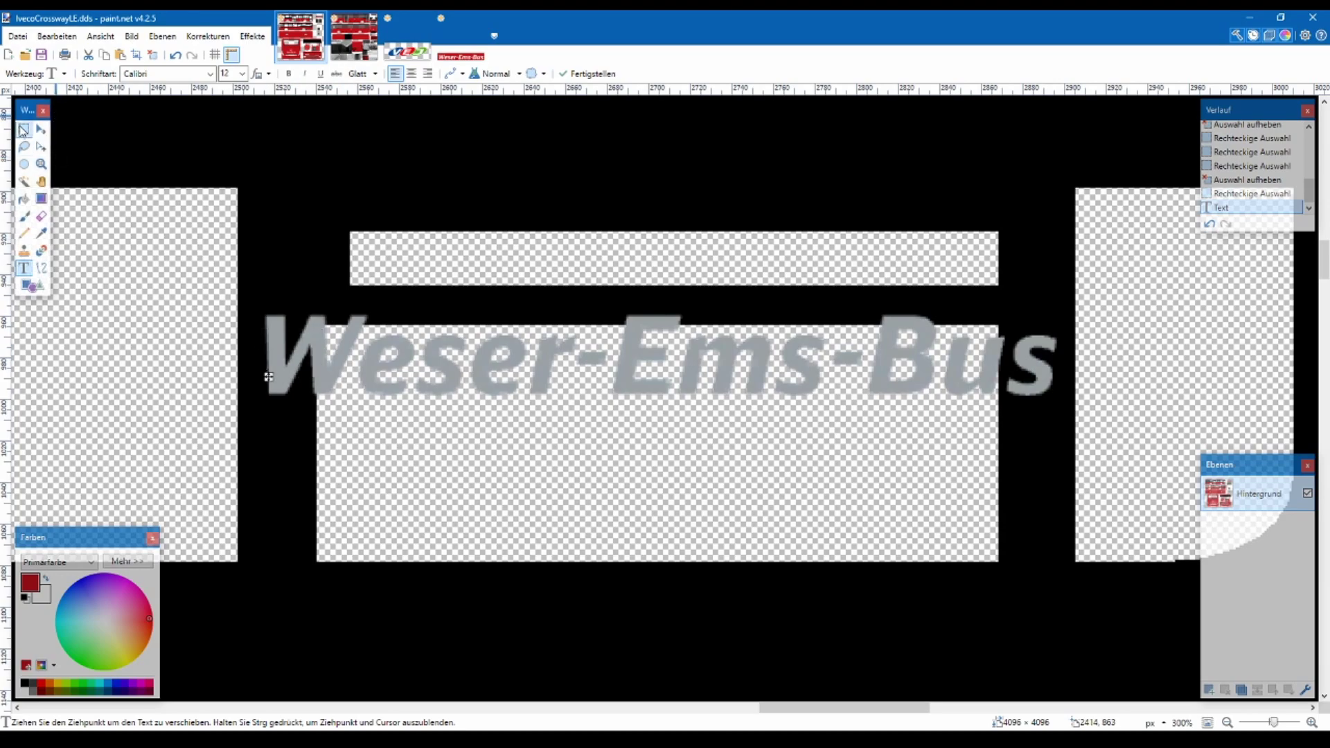
{"action": "left_click", "coordinate": [23, 129]}
- Add the red text "Weser-Ems-Bus" in Calibri size 12 at the start of the grey window lettering for comparison
{"action": "left_click", "coordinate": [24, 268]}
{"action": "left_click", "coordinate": [263, 360]}
{"action": "type", "text": "Wese"}
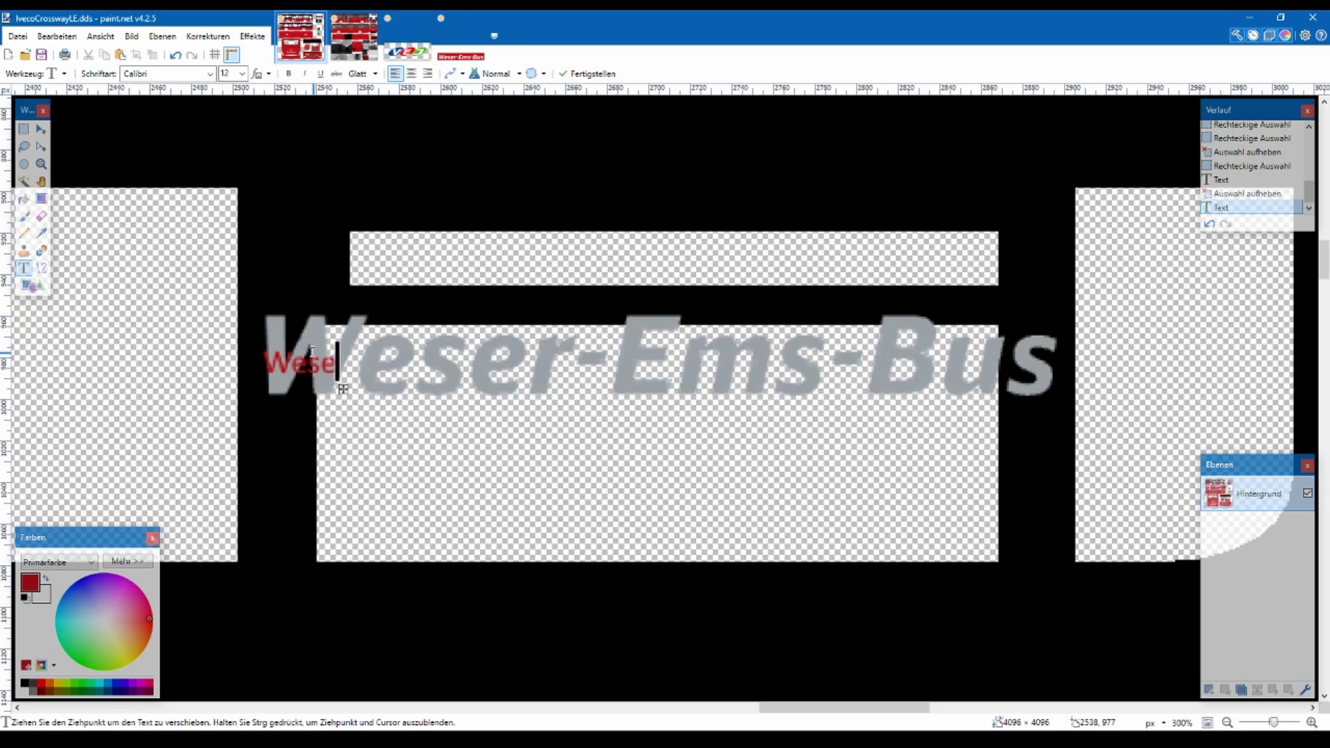
{"action": "type", "text": "r-Ems-Bus"}
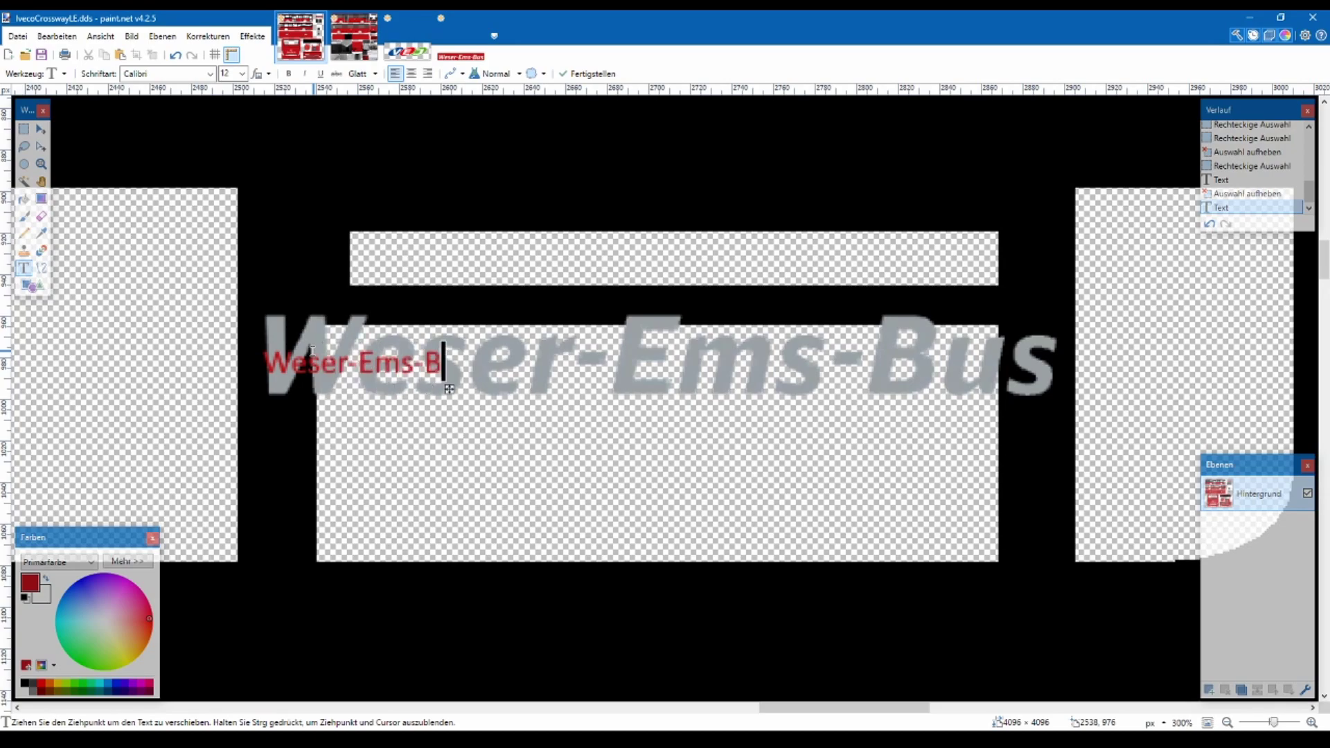
- Make the red text italic, try sizes 72 and 36, then set size 48 and align it over the grey lettering
{"action": "left_click", "coordinate": [305, 74]}
{"action": "left_click", "coordinate": [242, 74]}
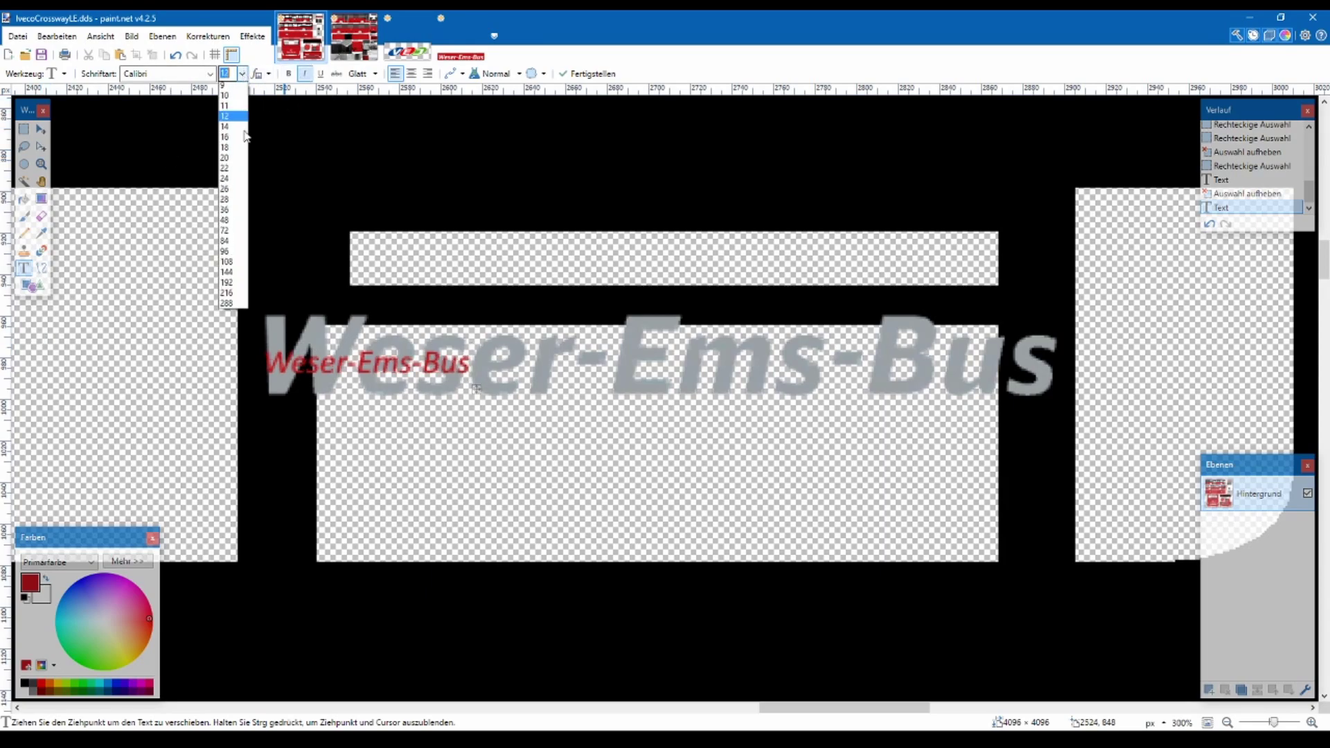
{"action": "left_click", "coordinate": [234, 244]}
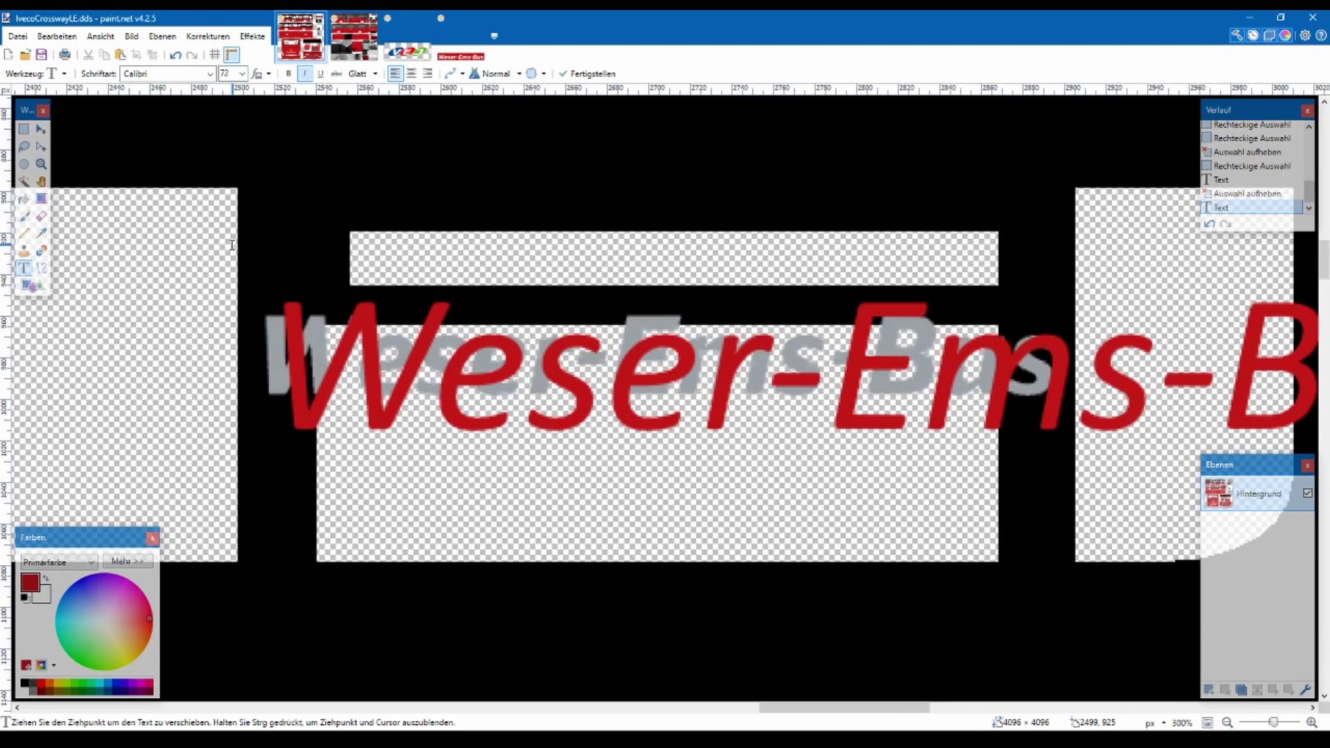
{"action": "left_click", "coordinate": [242, 73]}
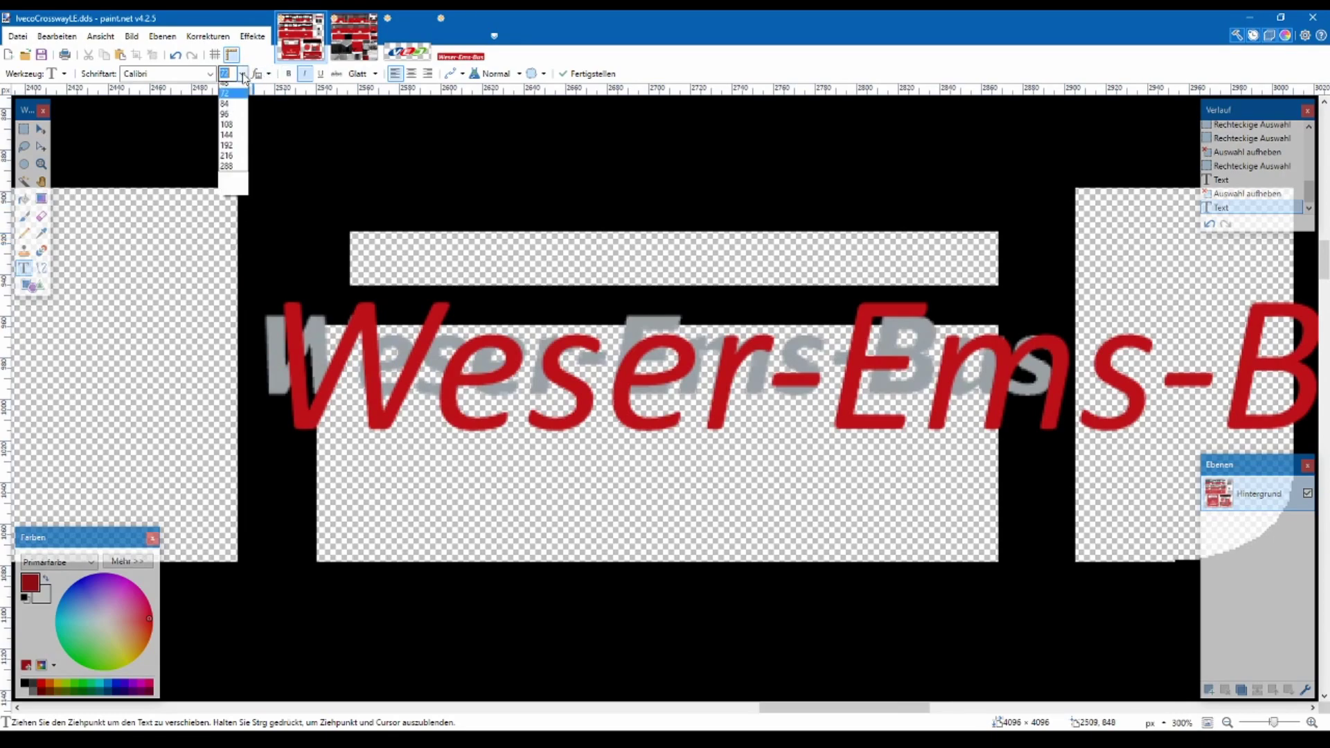
{"action": "left_click", "coordinate": [233, 223]}
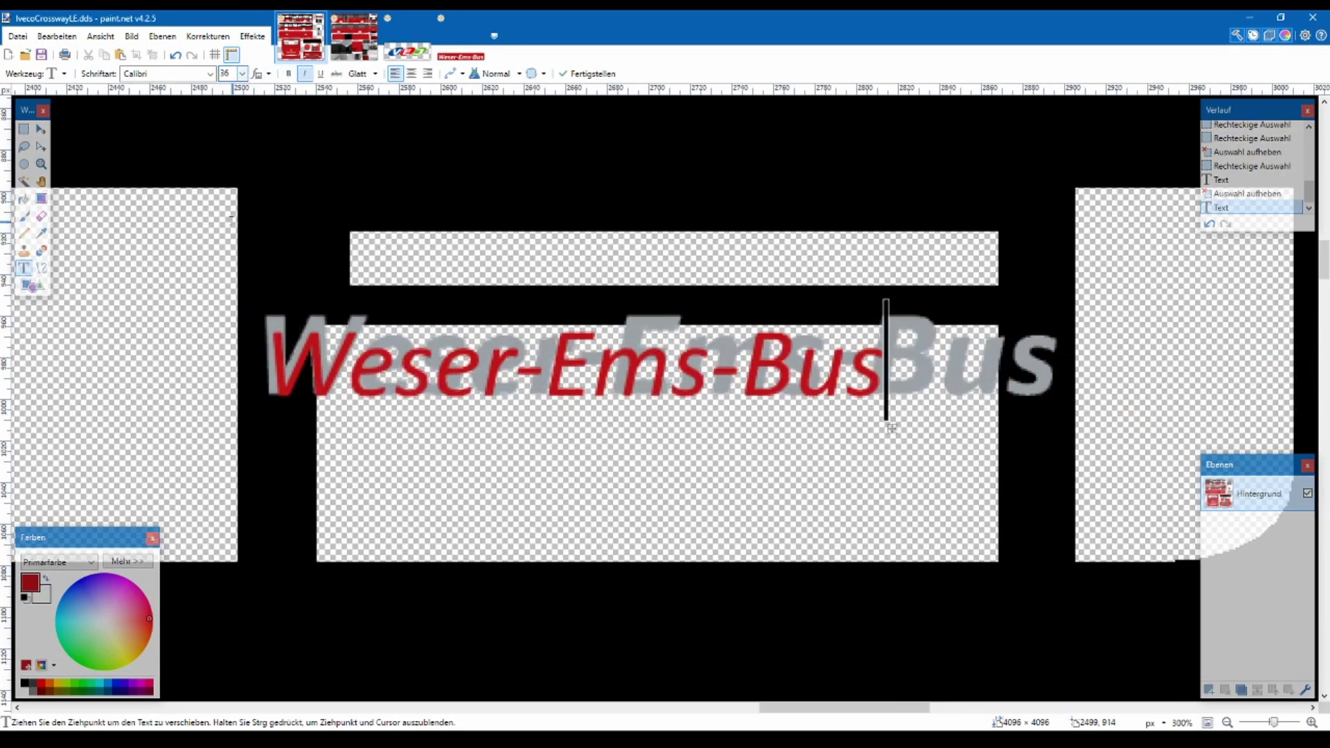
{"action": "left_click", "coordinate": [242, 73]}
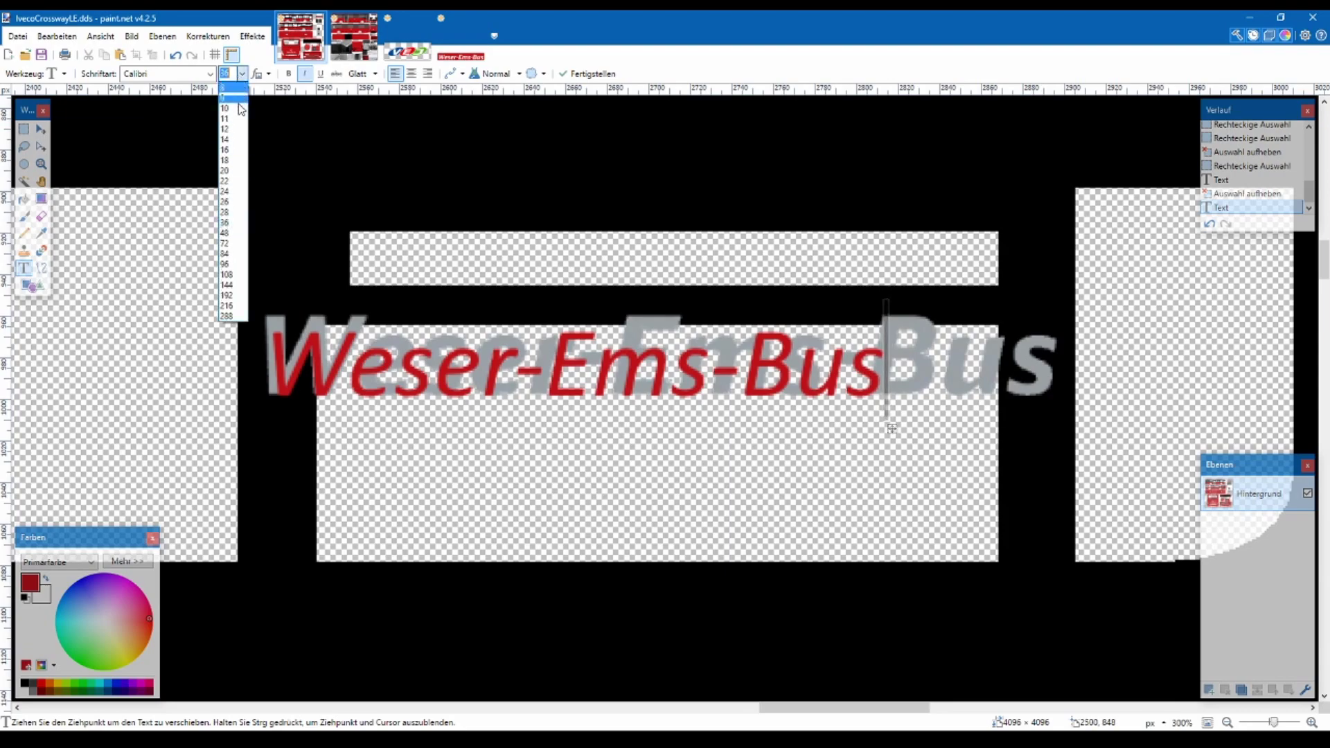
{"action": "left_click", "coordinate": [241, 234]}
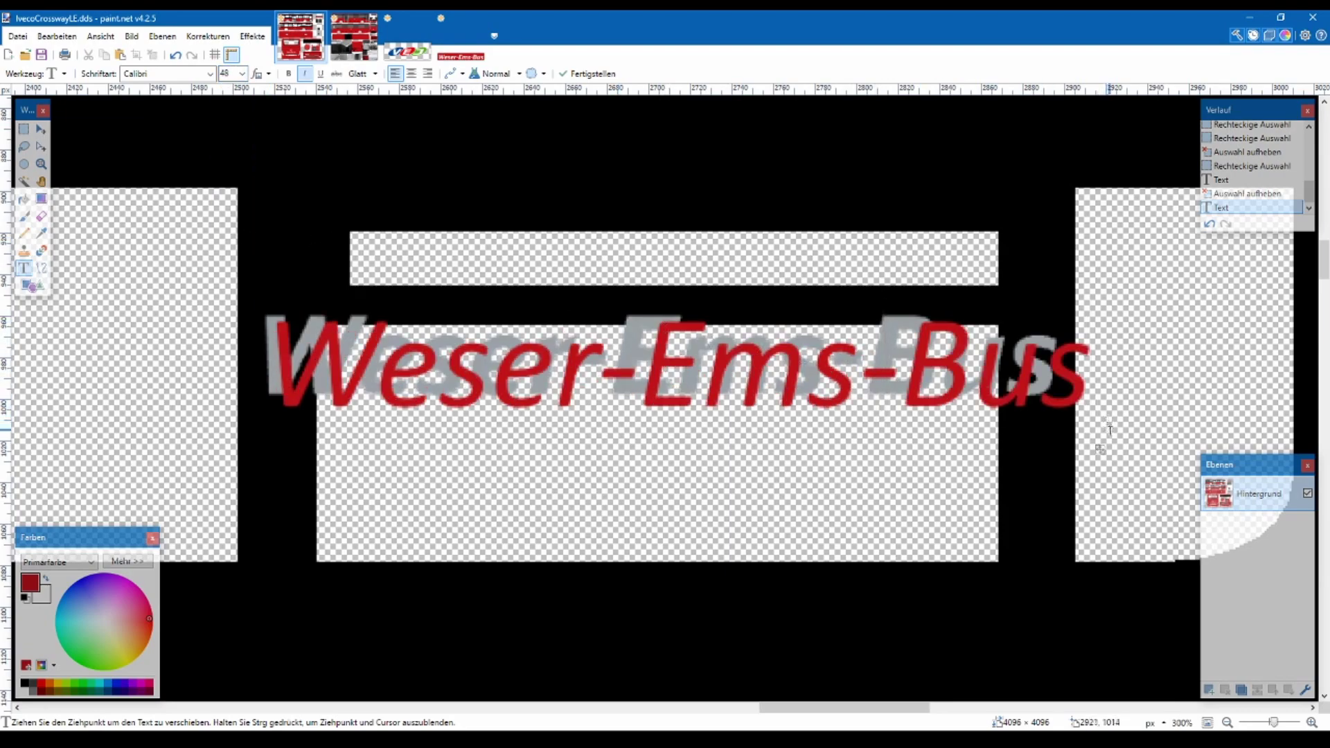
{"action": "left_click_drag", "start_coordinate": [1100, 449], "coordinate": [1083, 447]}
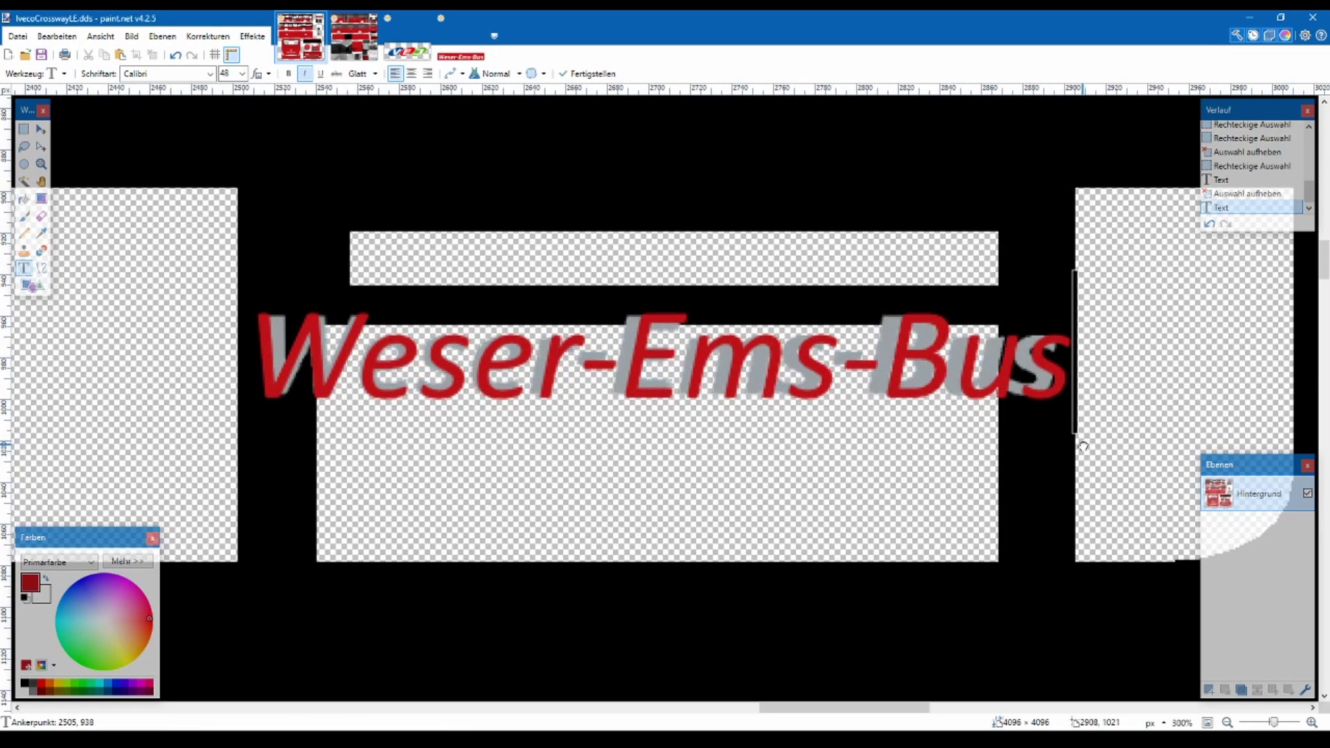
- Change the red text to bold Arial at size 36 and reposition it over the grey lettering
{"action": "left_click", "coordinate": [209, 73]}
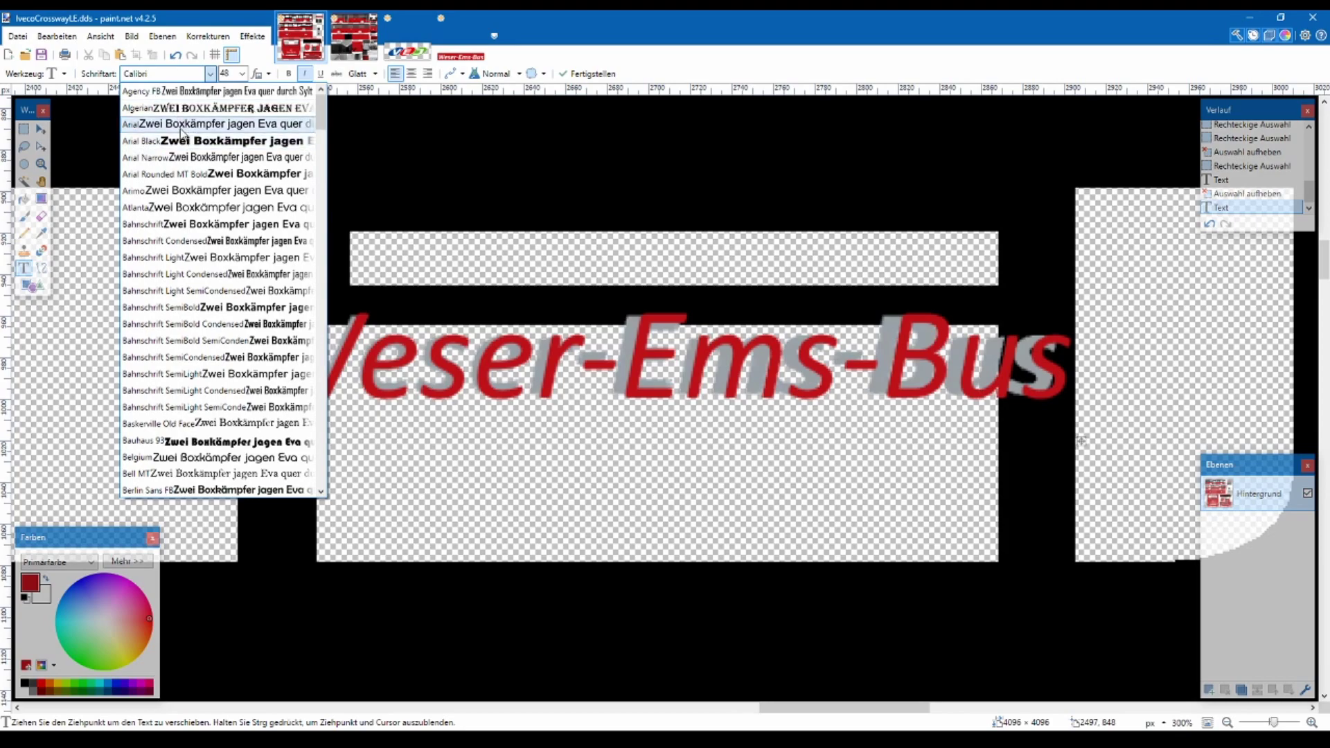
{"action": "left_click", "coordinate": [180, 125]}
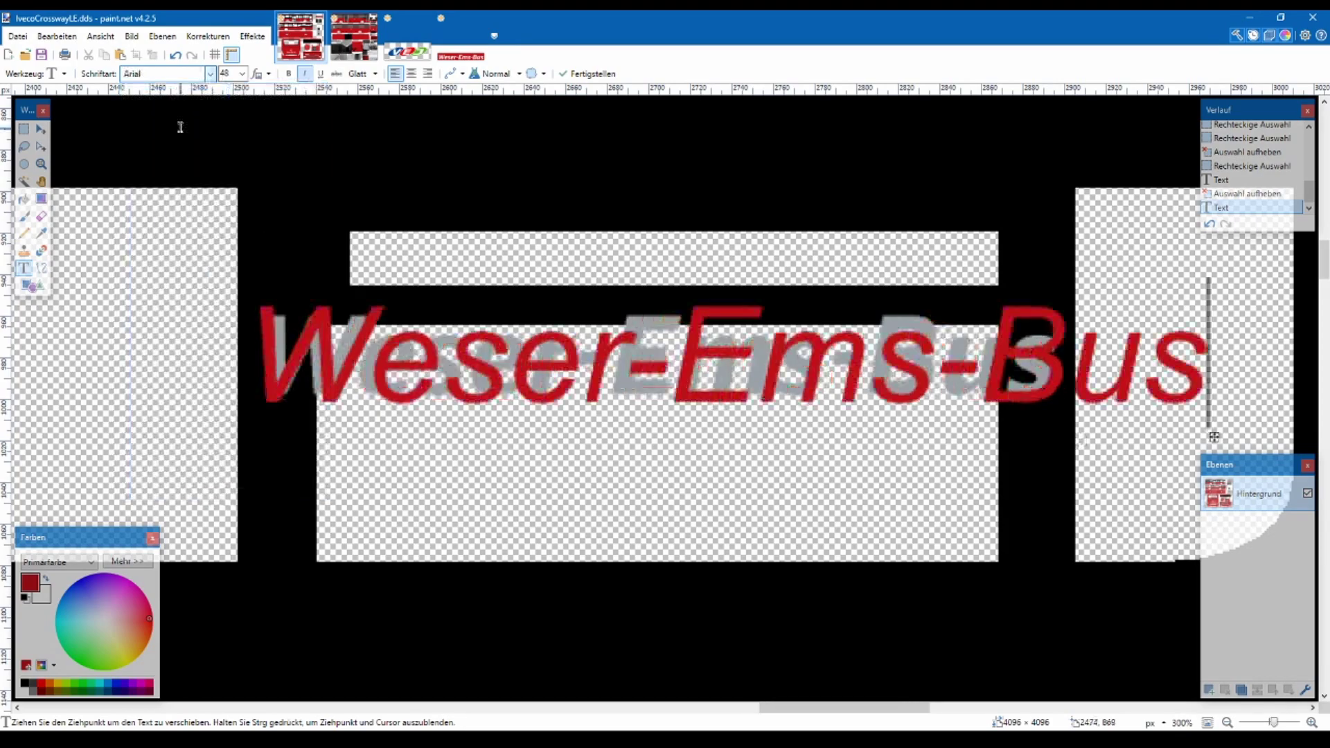
{"action": "left_click", "coordinate": [285, 74]}
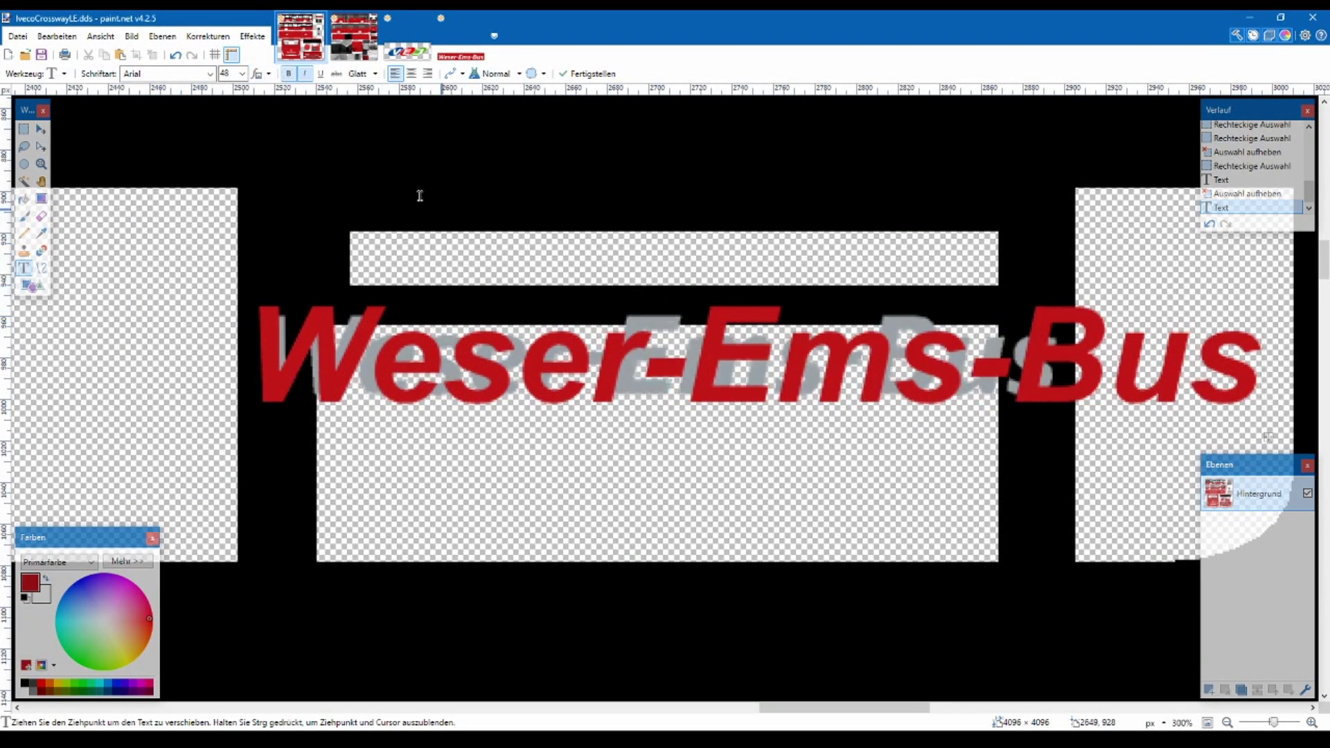
{"action": "left_click", "coordinate": [242, 74]}
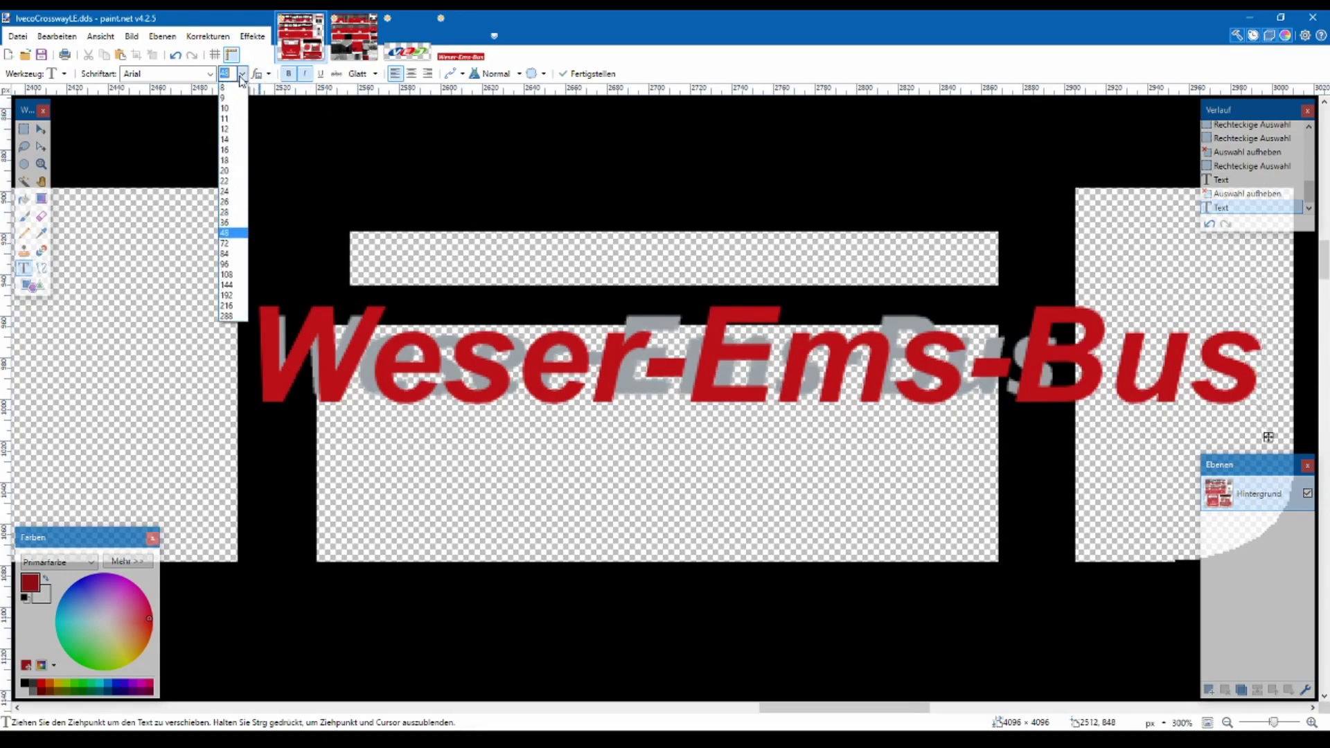
{"action": "left_click", "coordinate": [243, 223]}
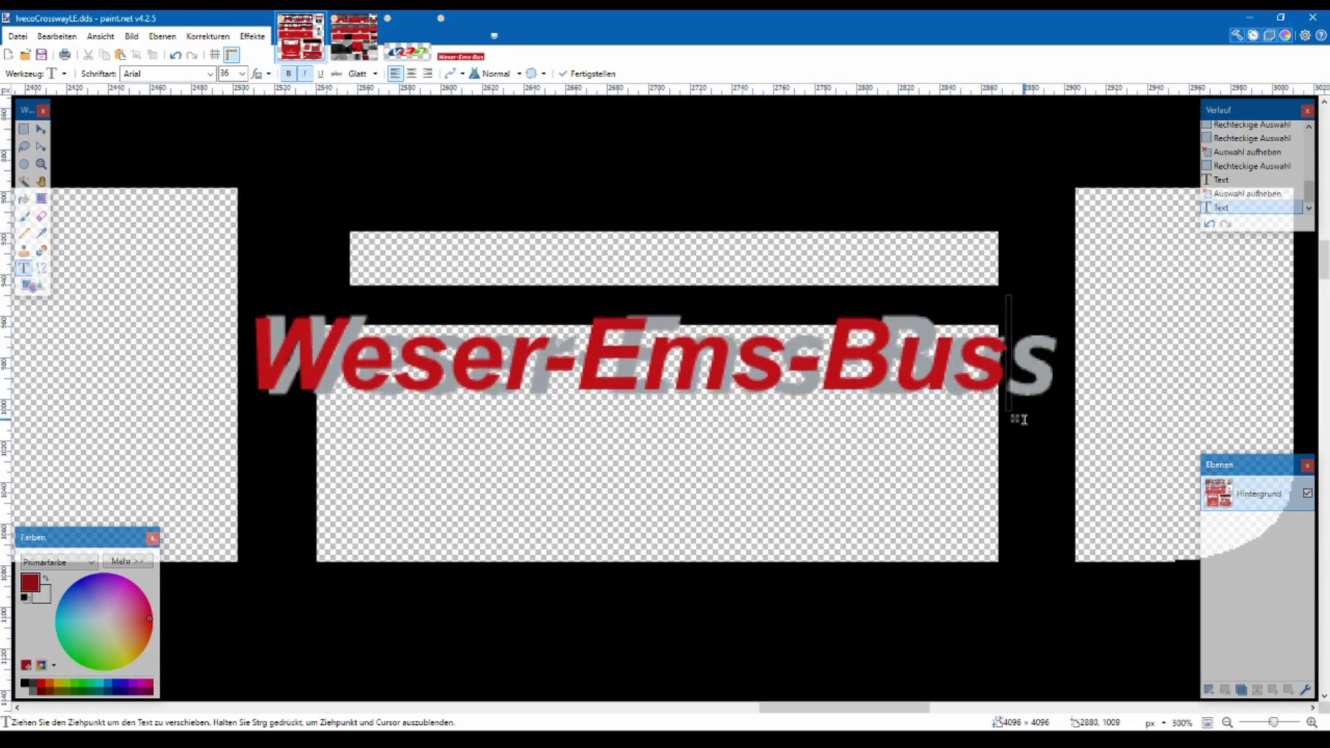
{"action": "mouse_move", "coordinate": [1016, 418]}
{"action": "left_mouse_down"}
{"action": "mouse_move", "coordinate": [1049, 420]}
{"action": "mouse_move", "coordinate": [1032, 497]}
{"action": "mouse_move", "coordinate": [1033, 424]}
{"action": "left_mouse_up"}
- Change the red text's font to Arial Black and move it directly above the grey lettering, keeping it italic
{"action": "left_click", "coordinate": [210, 74]}
{"action": "left_click", "coordinate": [207, 111]}
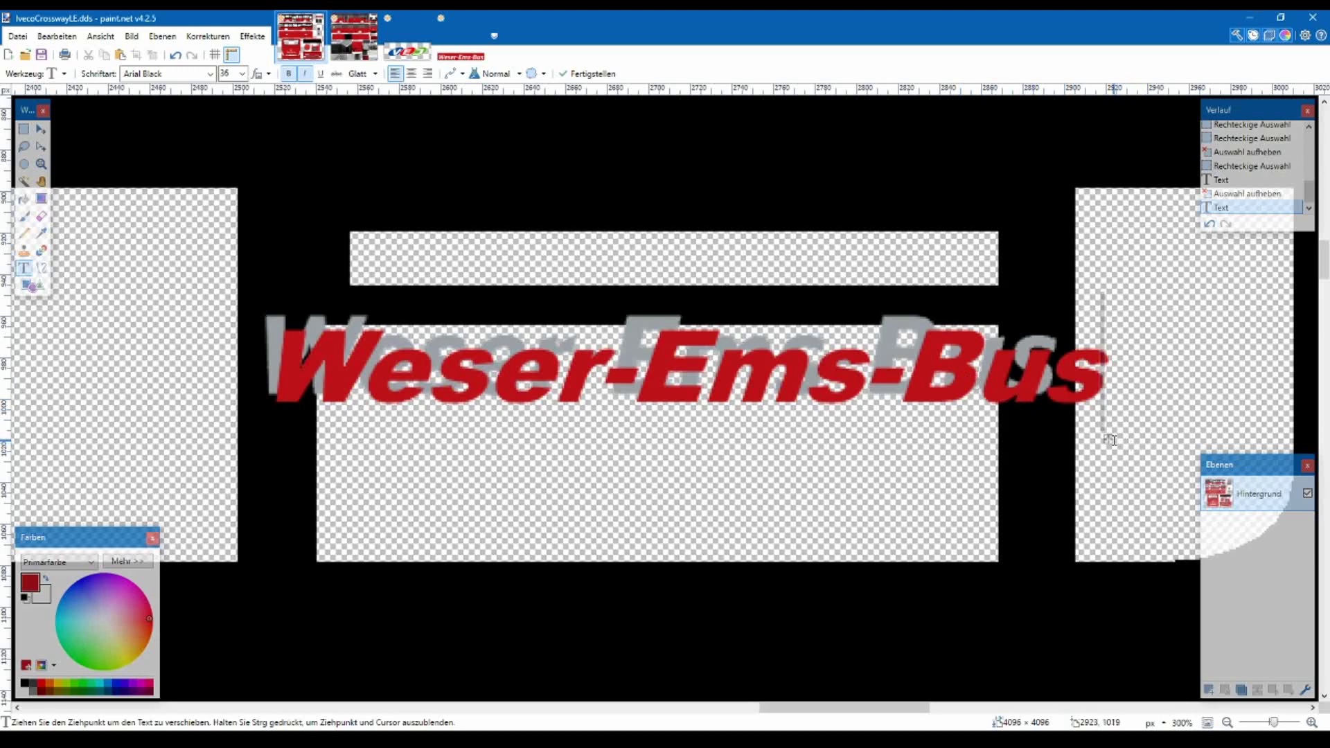
{"action": "left_click_drag", "start_coordinate": [1102, 437], "coordinate": [1081, 339]}
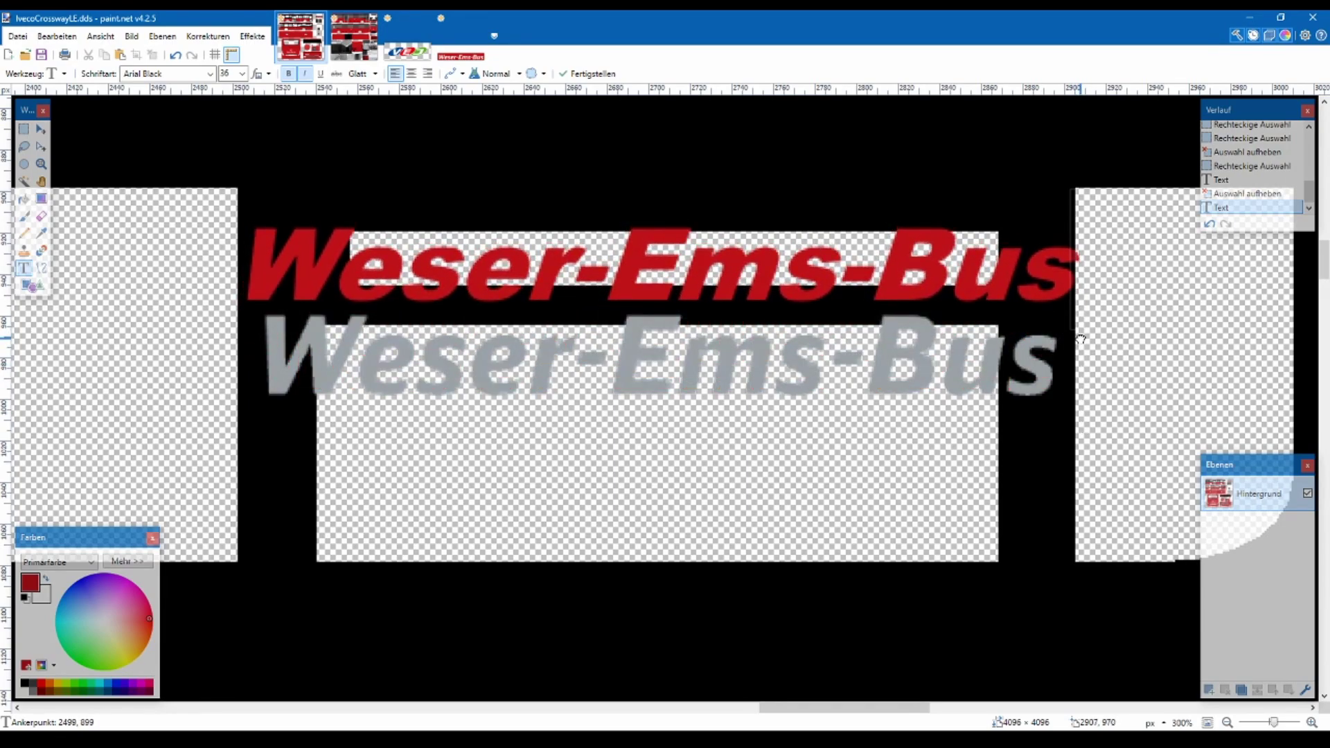
{"action": "left_click", "coordinate": [310, 76]}
{"action": "left_click", "coordinate": [310, 76]}
- Try Arial Rounded MT Bold for the red text, then switch its font back to Arial Black
{"action": "left_click", "coordinate": [184, 75]}
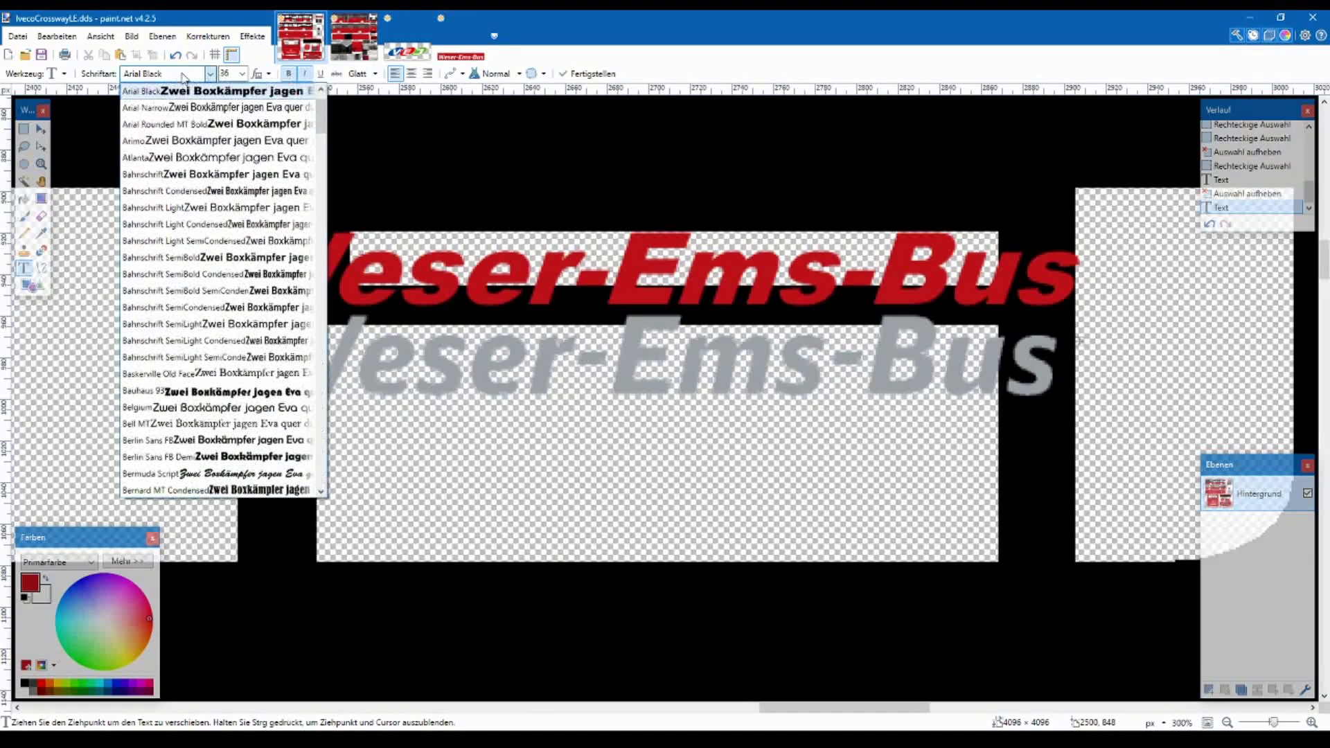
{"action": "left_click", "coordinate": [203, 126]}
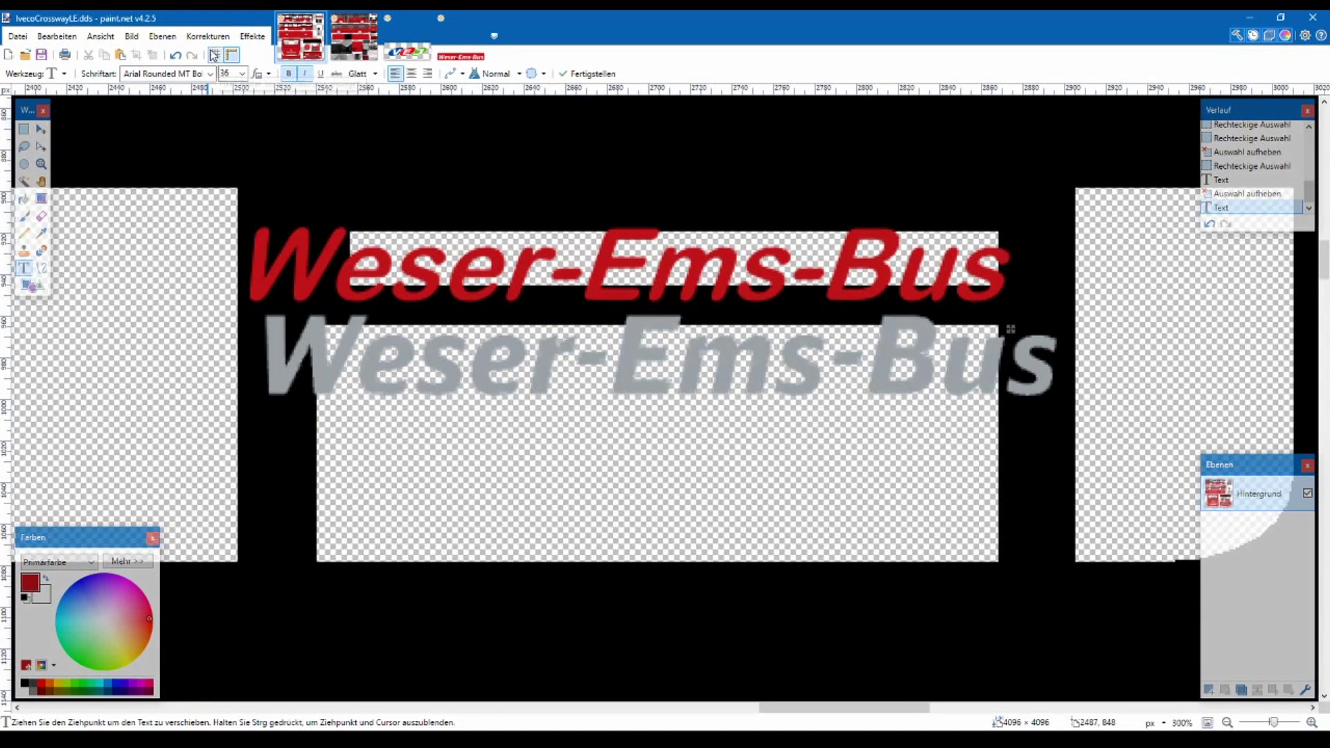
{"action": "left_click", "coordinate": [209, 75]}
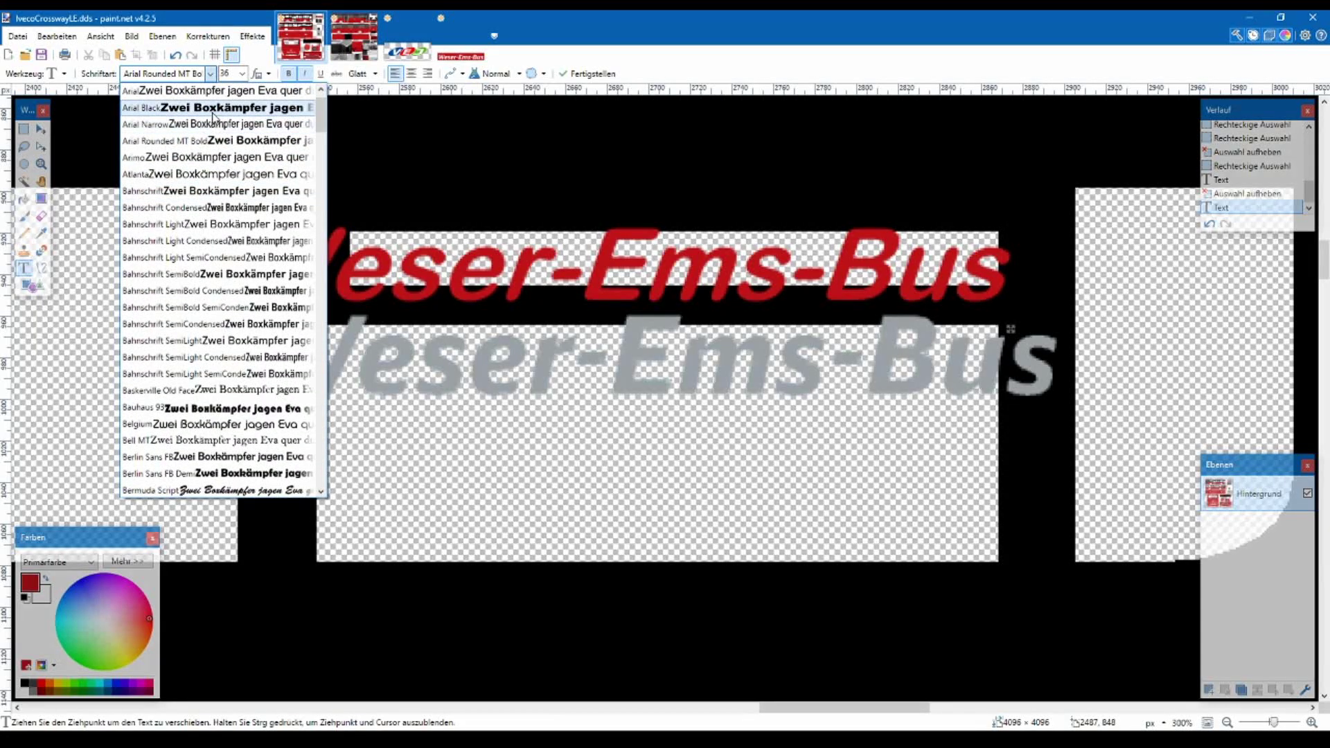
{"action": "left_click", "coordinate": [212, 108]}
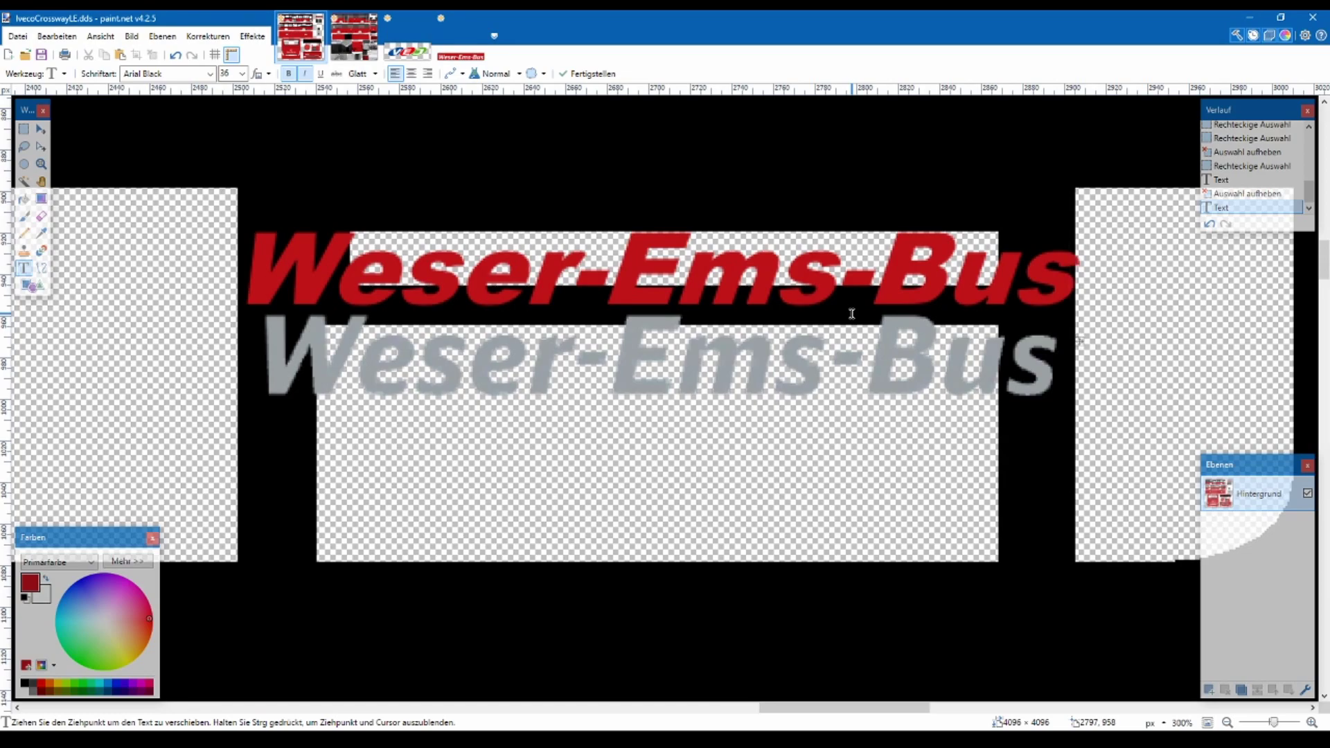
- Delete the entire red comparison text above the grey Weser-Ems-Bus lettering
{"action": "key", "text": "BackSpace"}
{"action": "key", "text": "BackSpace"}
{"action": "key", "text": "BackSpace"}
{"action": "key", "text": "BackSpace"}
{"action": "key", "text": "BackSpace"}
{"action": "key", "text": "BackSpace"}
{"action": "key", "text": "BackSpace"}
{"action": "key", "text": "BackSpace"}
{"action": "key", "text": "BackSpace"}
{"action": "key", "text": "BackSpace"}
{"action": "key", "text": "BackSpace"}
{"action": "key", "text": "BackSpace"}
{"action": "key", "text": "BackSpace"}
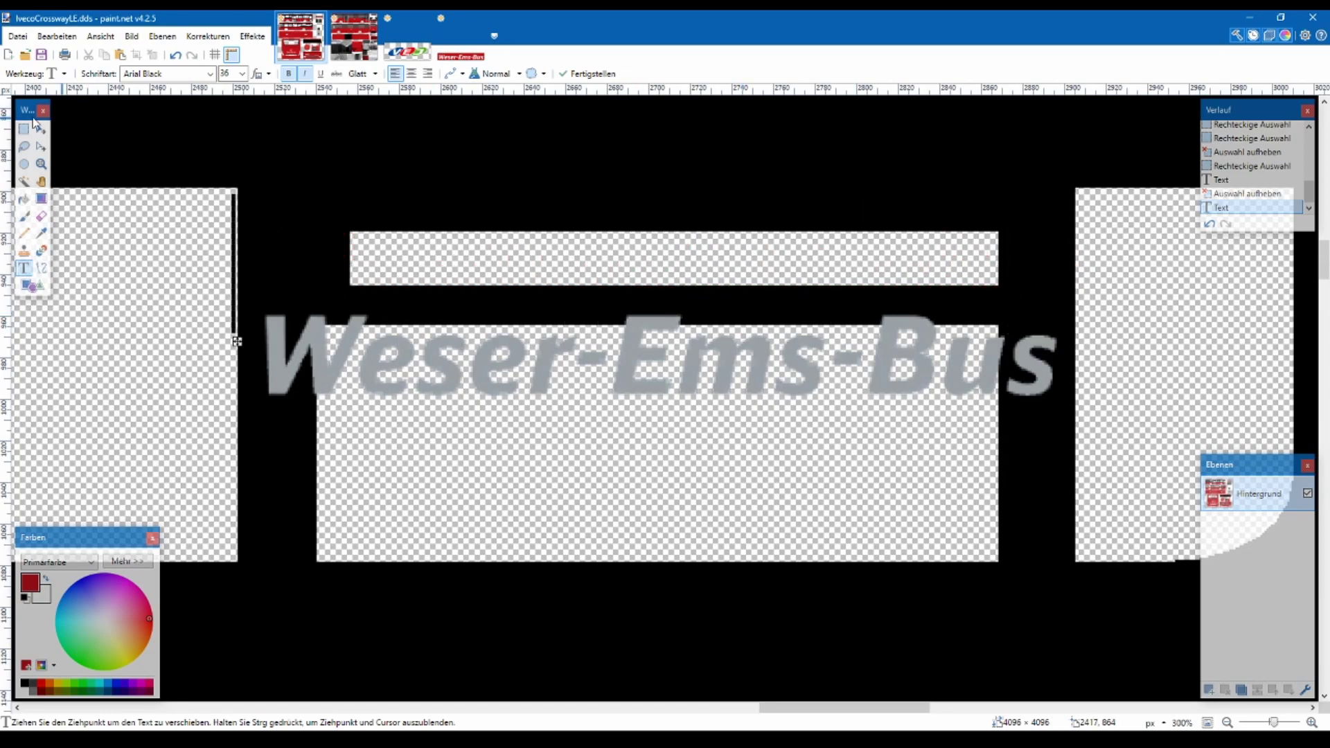
- Compare the window lettering on IvecoCrosswayLE.dds with the bus sides in DB.png
{"action": "left_click", "coordinate": [25, 128]}
{"action": "scroll", "coordinate": [755, 344], "scroll_direction": "down", "scroll_amount": 5}
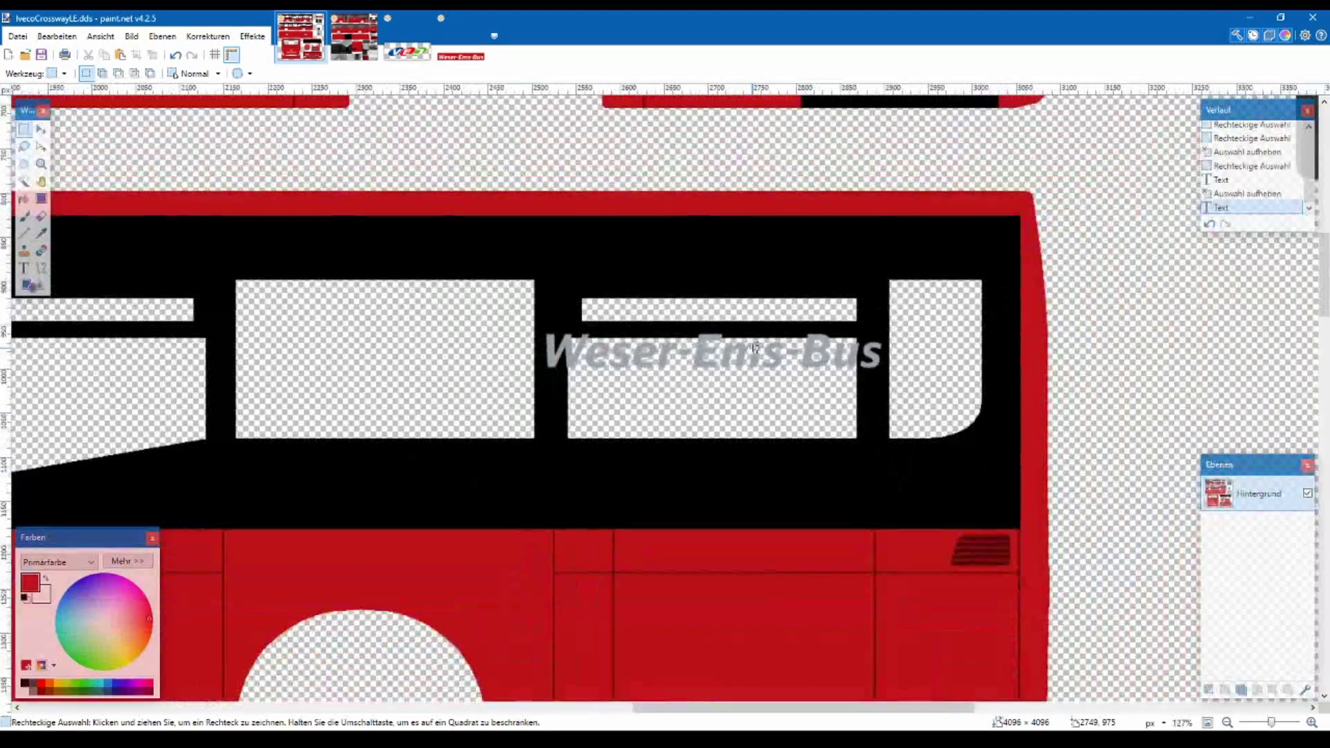
{"action": "left_click", "coordinate": [377, 49]}
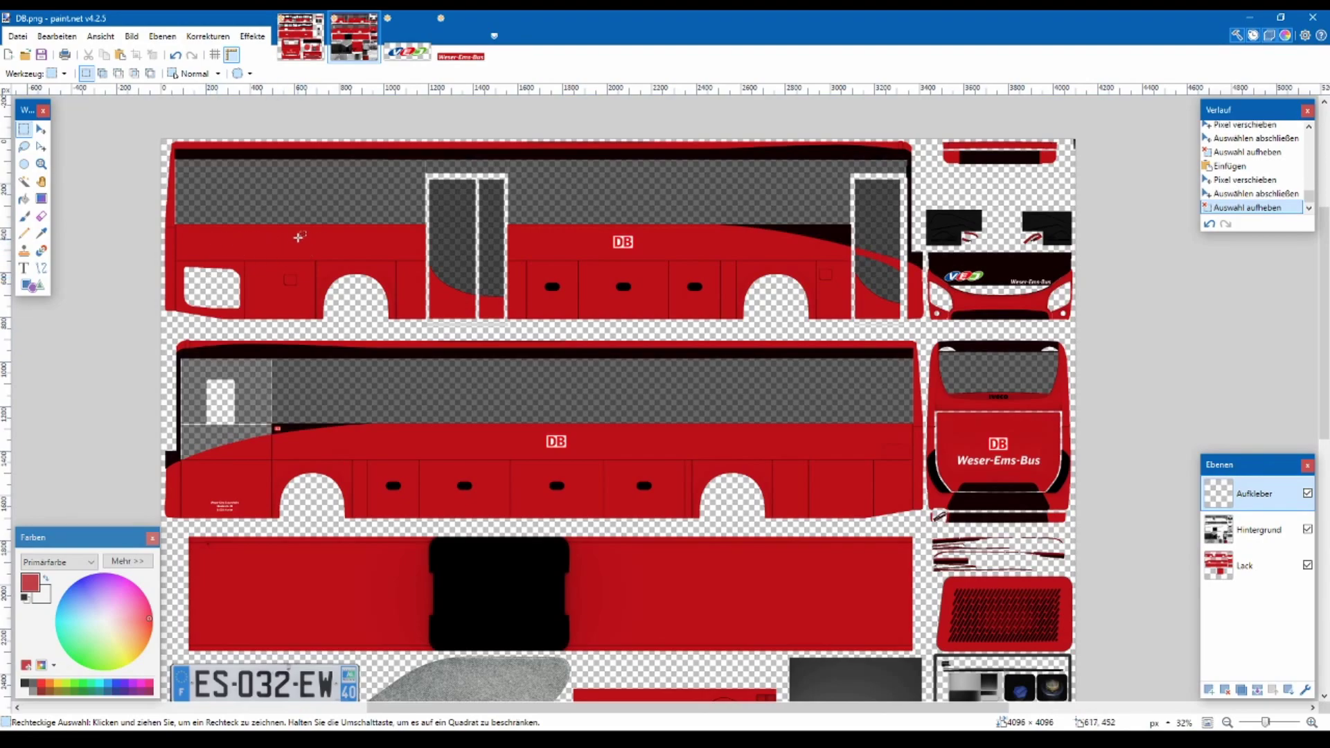
{"action": "left_click", "coordinate": [304, 43]}
{"action": "scroll", "coordinate": [959, 425], "scroll_direction": "down", "scroll_amount": 3}
{"action": "scroll", "coordinate": [960, 425], "scroll_direction": "up", "scroll_amount": 3}
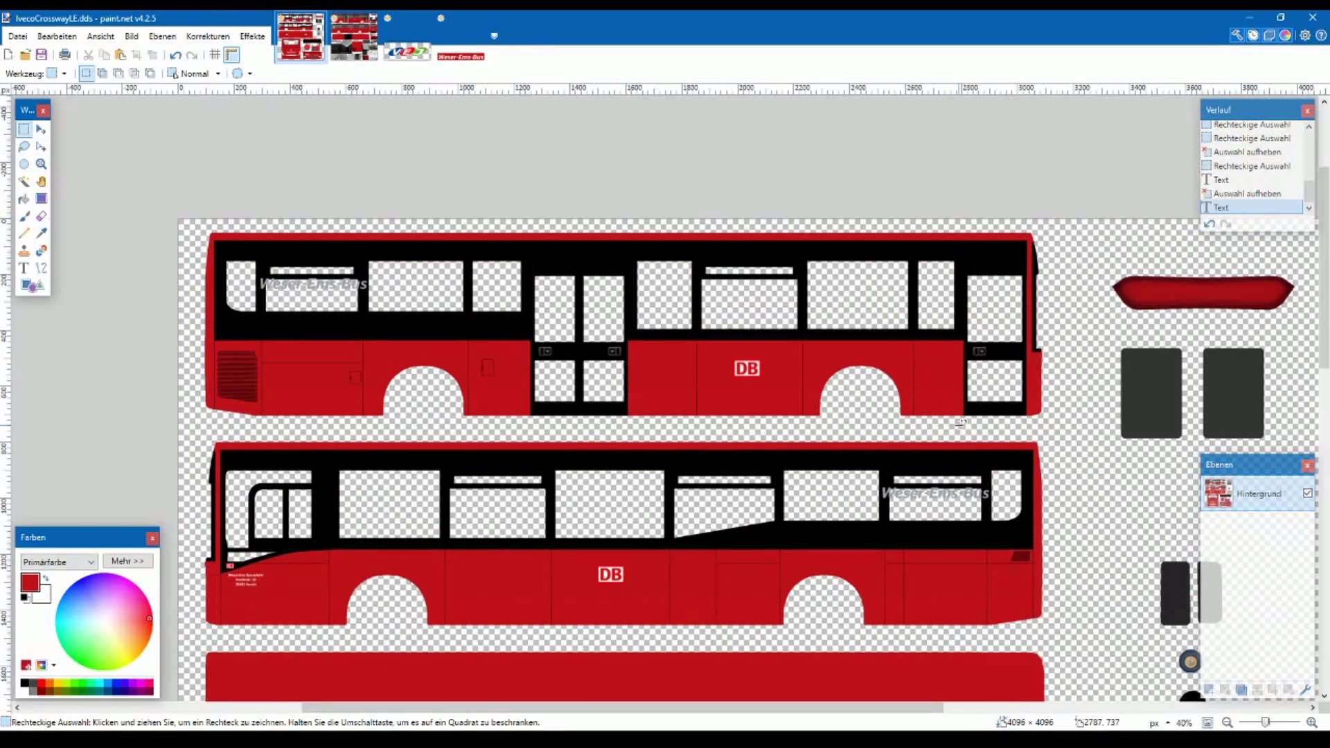
- Add the text "Weser-Ems-Bus" in white to the rear window area of the upper bus side in DB.png
{"action": "left_click", "coordinate": [339, 50]}
{"action": "scroll", "coordinate": [206, 191], "scroll_direction": "up", "scroll_amount": 3}
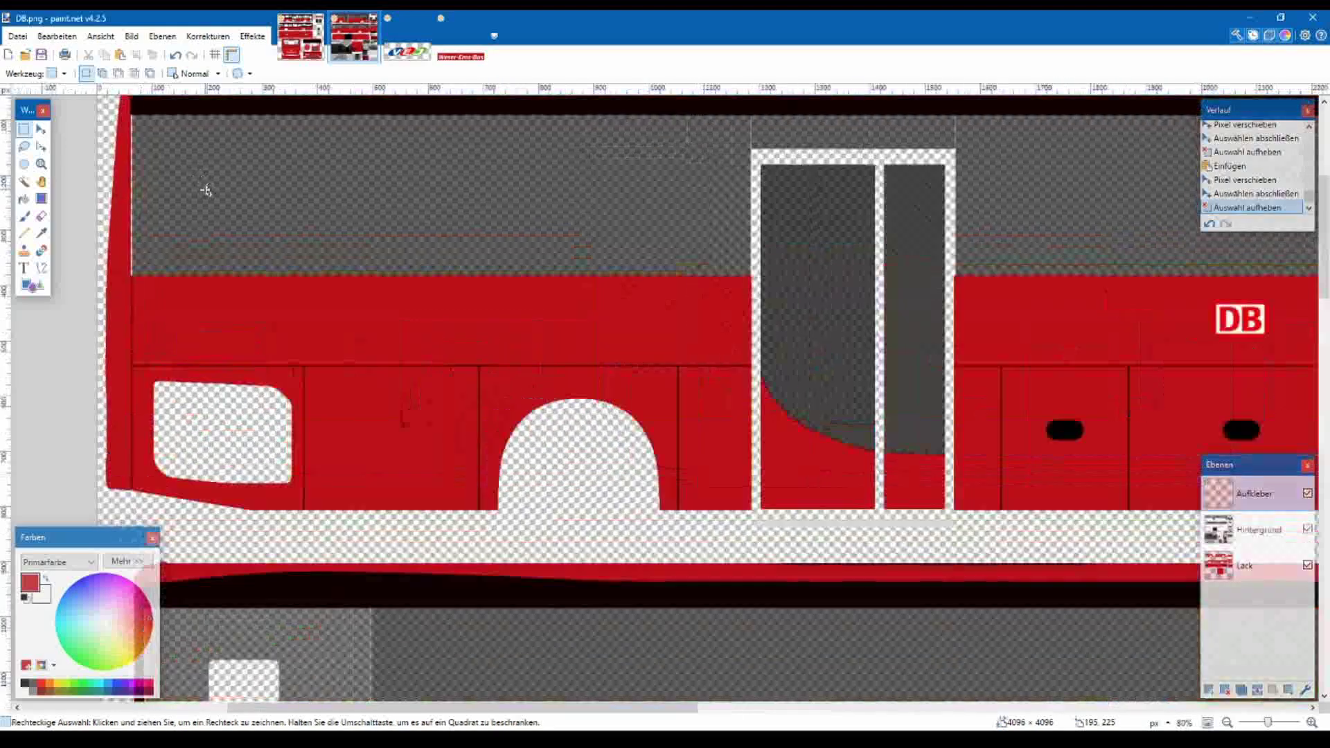
{"action": "scroll", "coordinate": [206, 190], "scroll_direction": "up", "scroll_amount": 2}
{"action": "scroll", "coordinate": [321, 306], "scroll_direction": "up", "scroll_amount": 1}
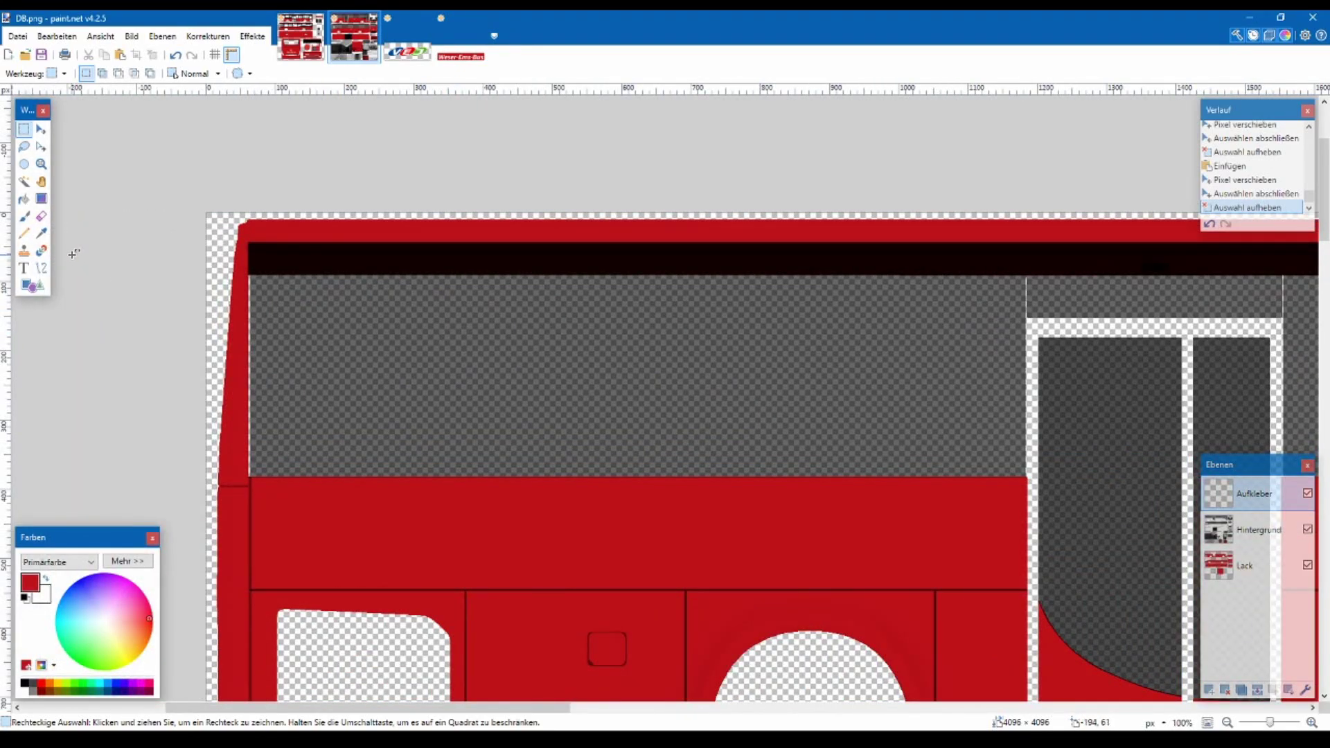
{"action": "left_click", "coordinate": [46, 581]}
{"action": "left_click", "coordinate": [28, 270]}
{"action": "left_click", "coordinate": [308, 350]}
{"action": "type", "text": "Weser-Ems-Bus"}
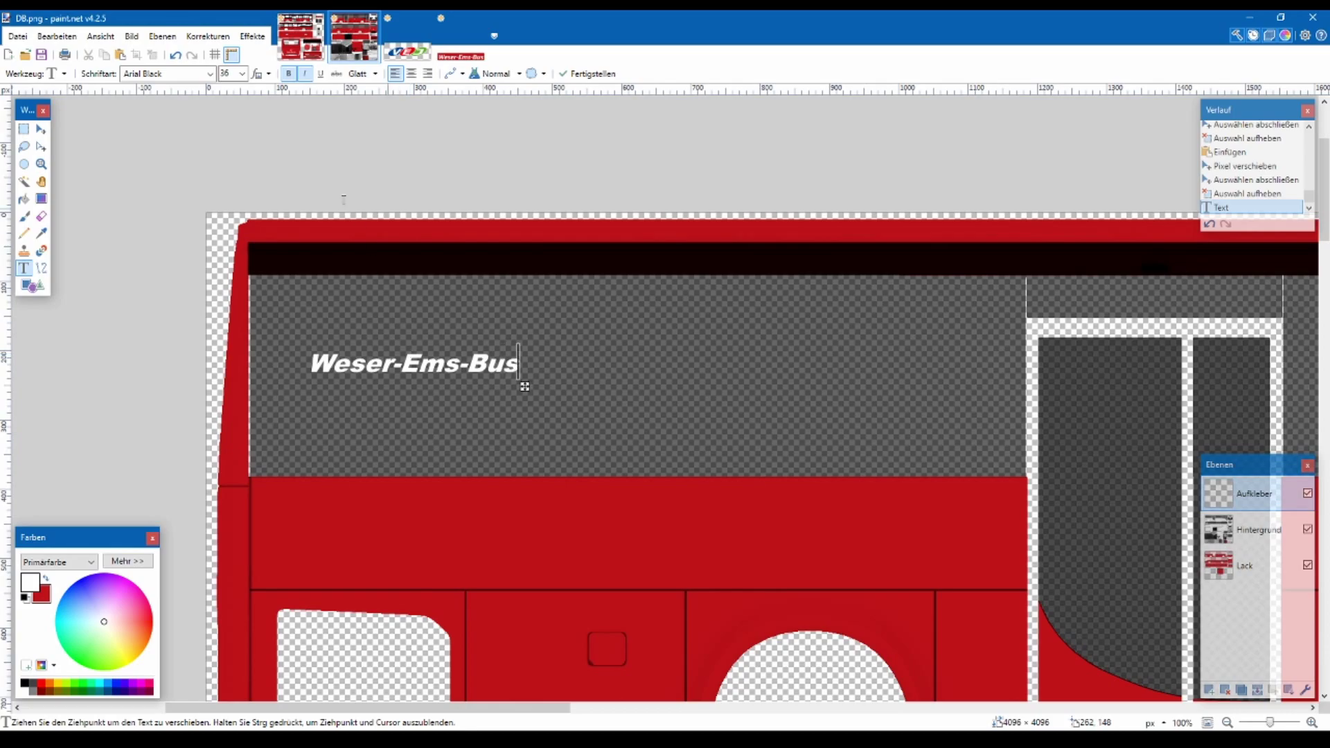
- Set the lettering's font size to 48, move it to the upper edge of the window band, and finish the text
{"action": "left_click", "coordinate": [241, 72]}
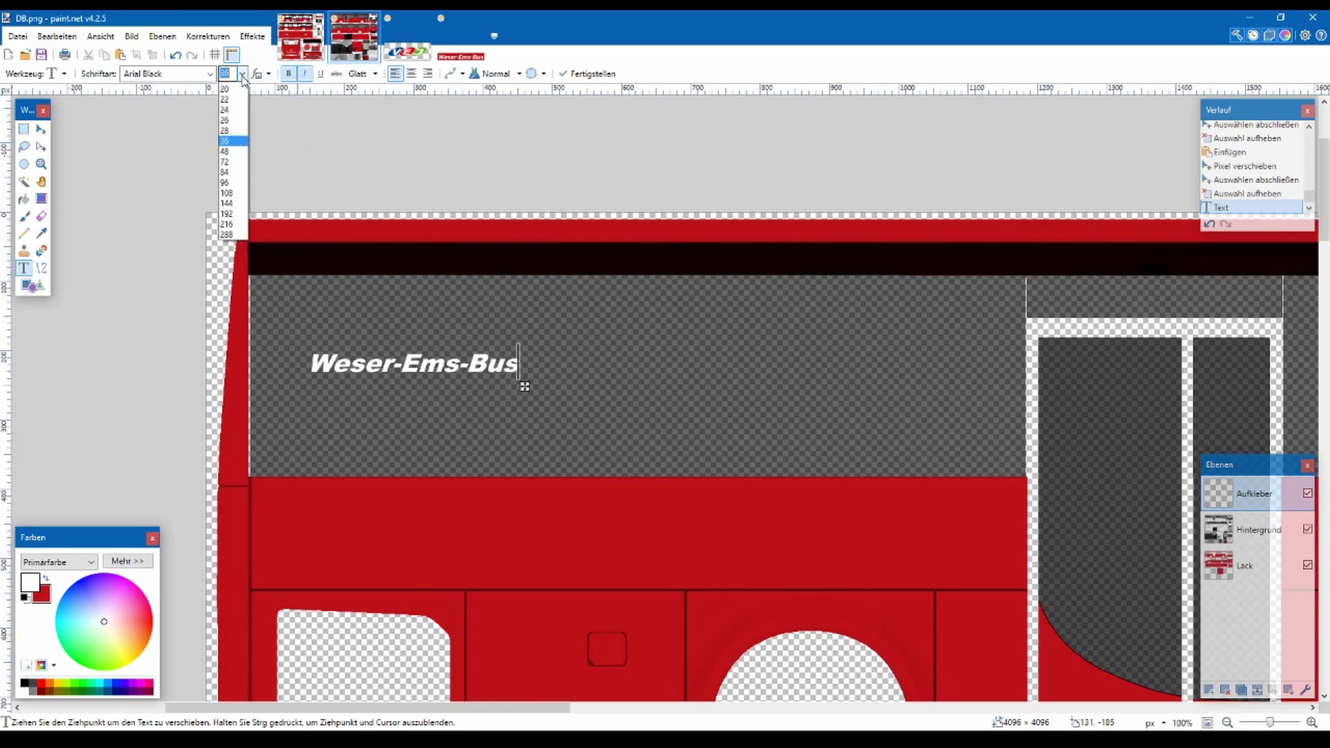
{"action": "left_click", "coordinate": [232, 233]}
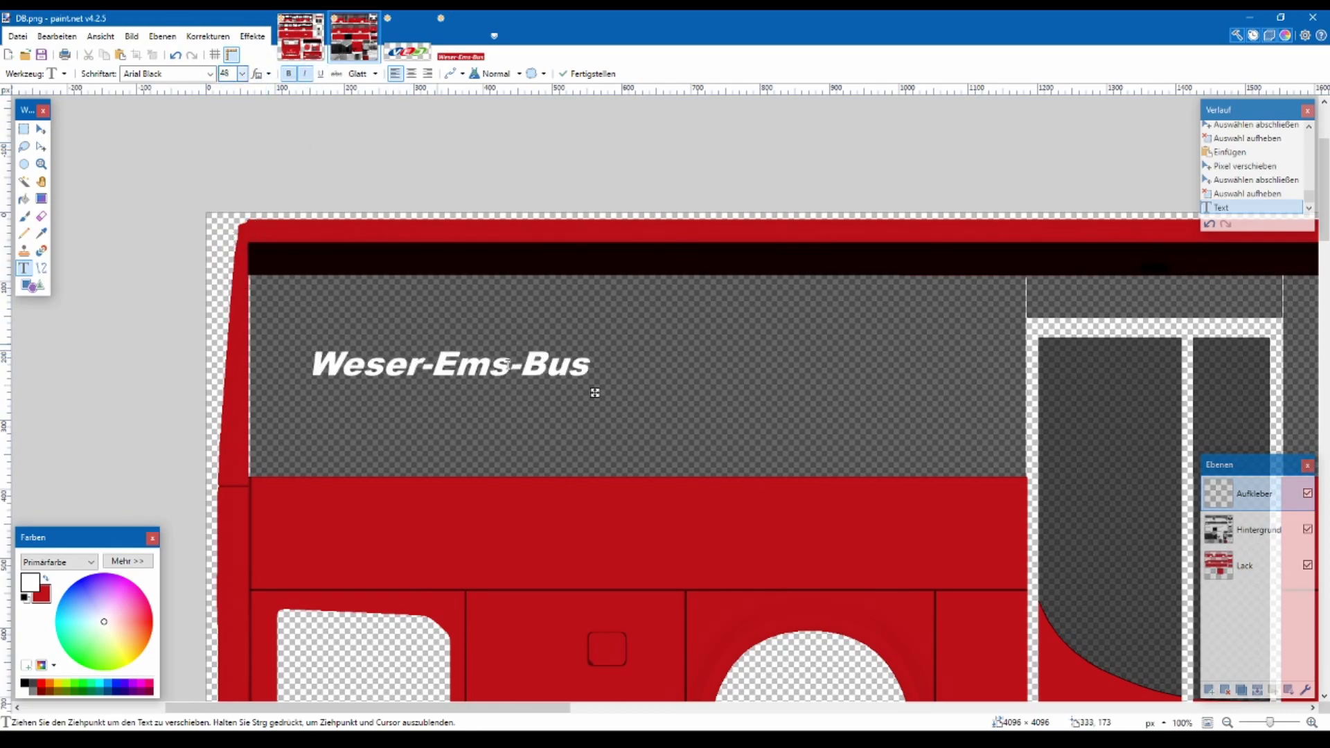
{"action": "left_click_drag", "start_coordinate": [595, 392], "coordinate": [724, 329]}
{"action": "scroll", "coordinate": [730, 379], "scroll_direction": "down", "scroll_amount": 2}
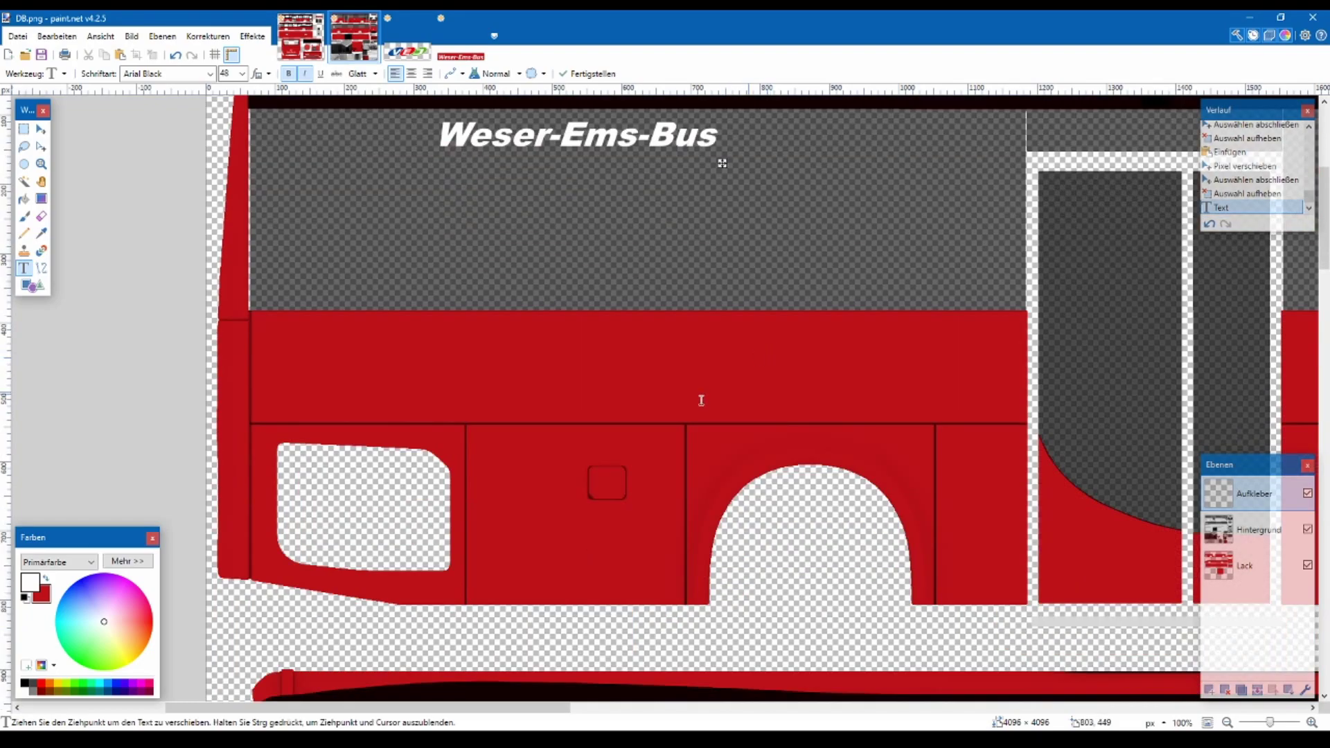
{"action": "scroll", "coordinate": [602, 407], "scroll_direction": "up", "scroll_amount": 1}
{"action": "scroll", "coordinate": [730, 276], "scroll_direction": "down", "scroll_amount": 1}
{"action": "scroll", "coordinate": [731, 277], "scroll_direction": "right", "scroll_amount": 5}
{"action": "scroll", "coordinate": [731, 277], "scroll_direction": "up", "scroll_amount": 3}
{"action": "scroll", "coordinate": [732, 286], "scroll_direction": "down", "scroll_amount": 3}
{"action": "scroll", "coordinate": [733, 286], "scroll_direction": "down", "scroll_amount": 4}
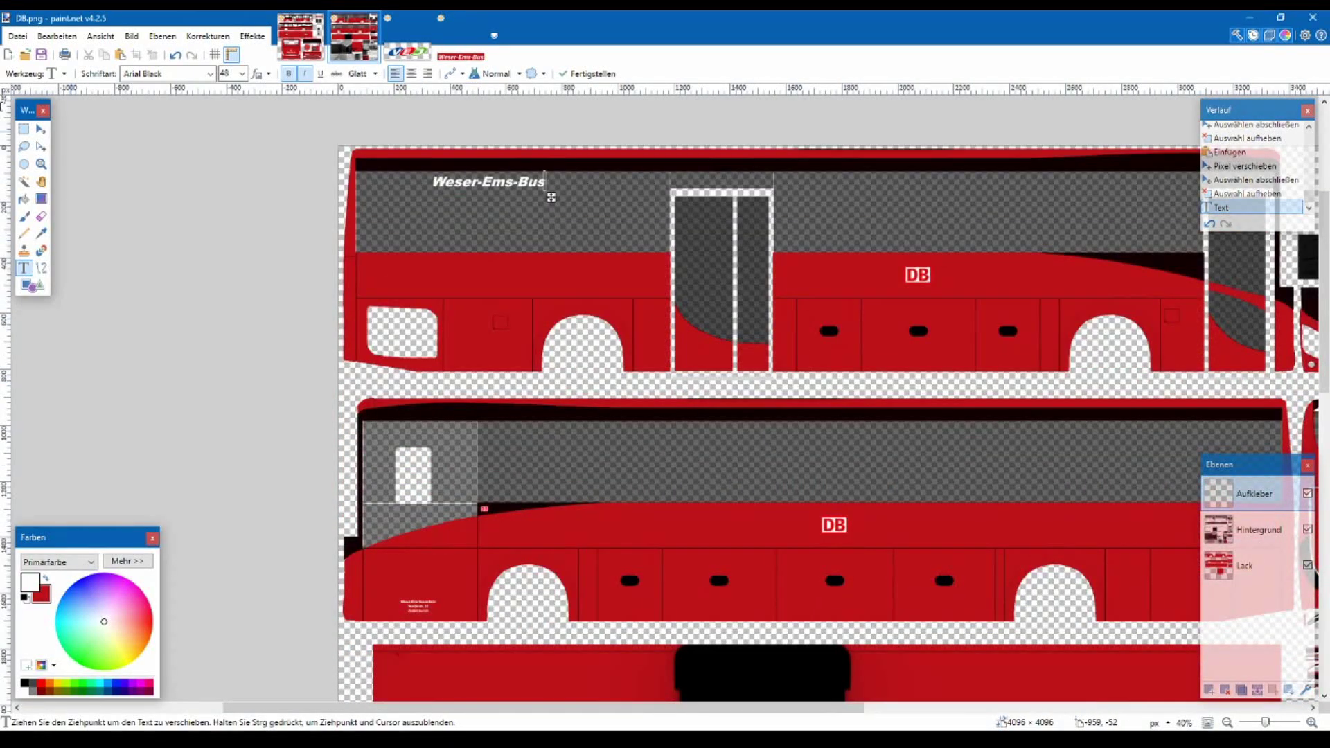
{"action": "left_click", "coordinate": [23, 129]}
{"action": "left_click", "coordinate": [26, 271]}
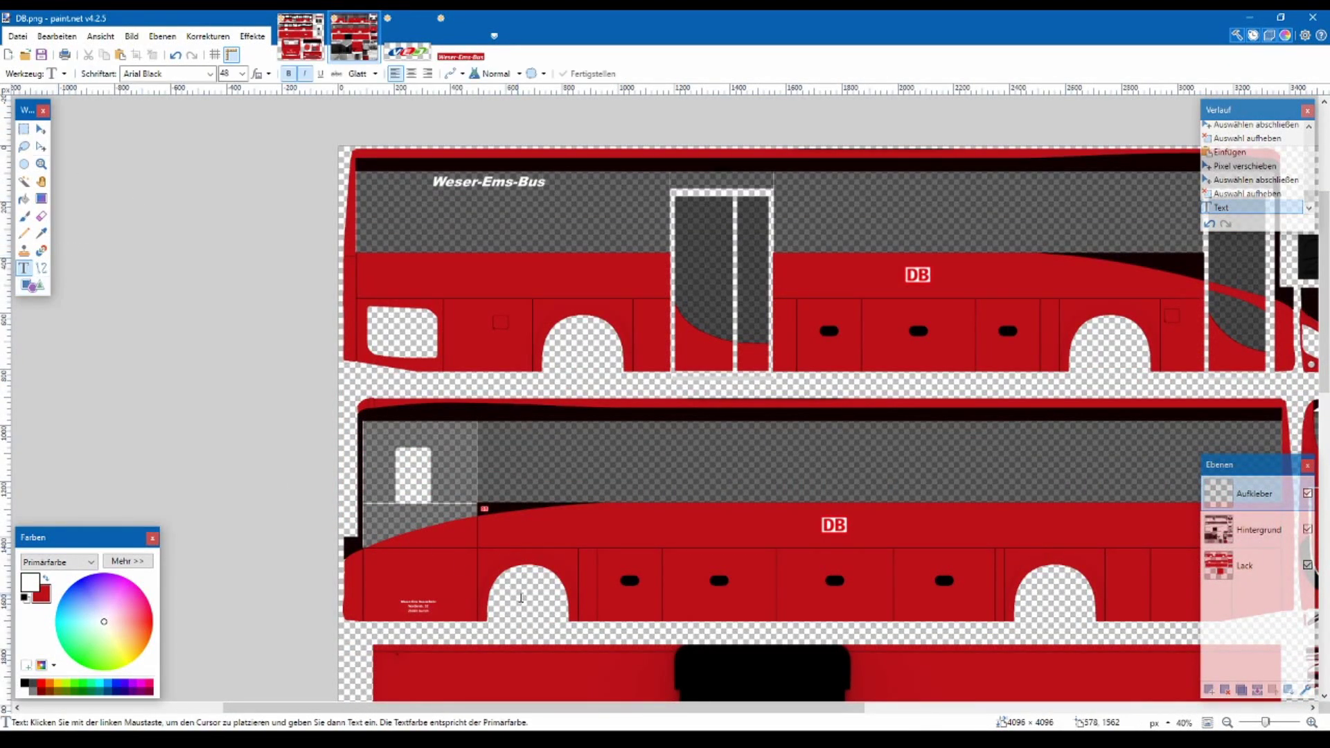
- Add matching white "Weser-Ems-Bus" lettering along the upper edge of the lower bus side's window band, near the rear
{"action": "left_click_drag", "start_coordinate": [604, 708], "coordinate": [766, 709]}
{"action": "scroll", "coordinate": [902, 535], "scroll_direction": "up", "scroll_amount": 3}
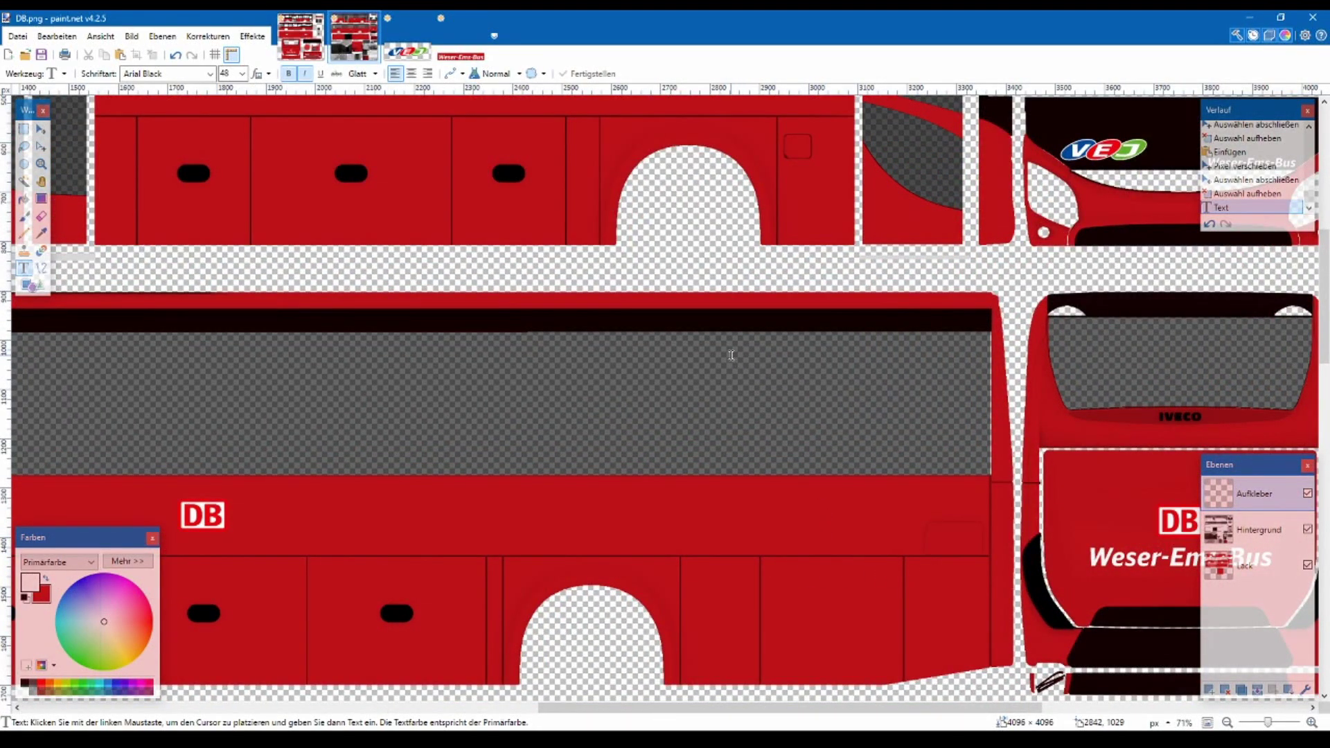
{"action": "scroll", "coordinate": [432, 398], "scroll_direction": "left", "scroll_amount": 10}
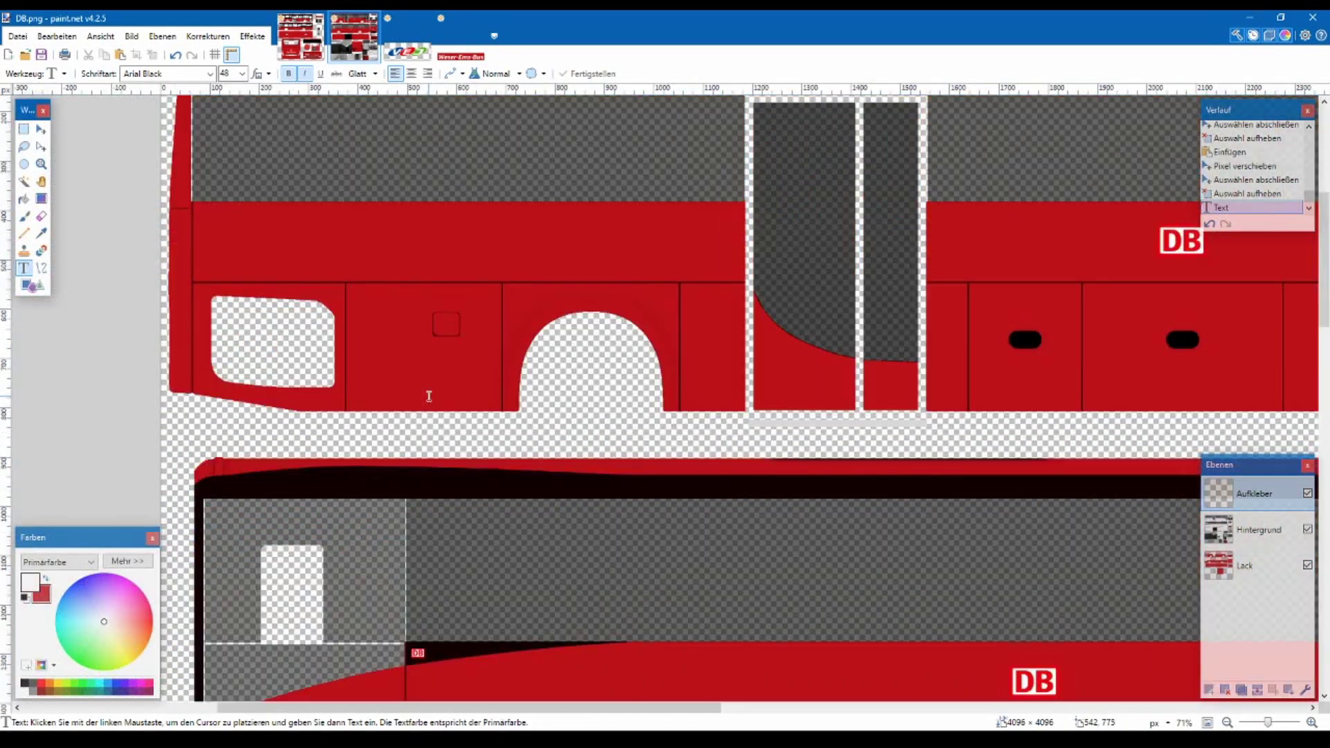
{"action": "scroll", "coordinate": [537, 426], "scroll_direction": "up", "scroll_amount": 5}
{"action": "scroll", "coordinate": [471, 572], "scroll_direction": "down", "scroll_amount": 12}
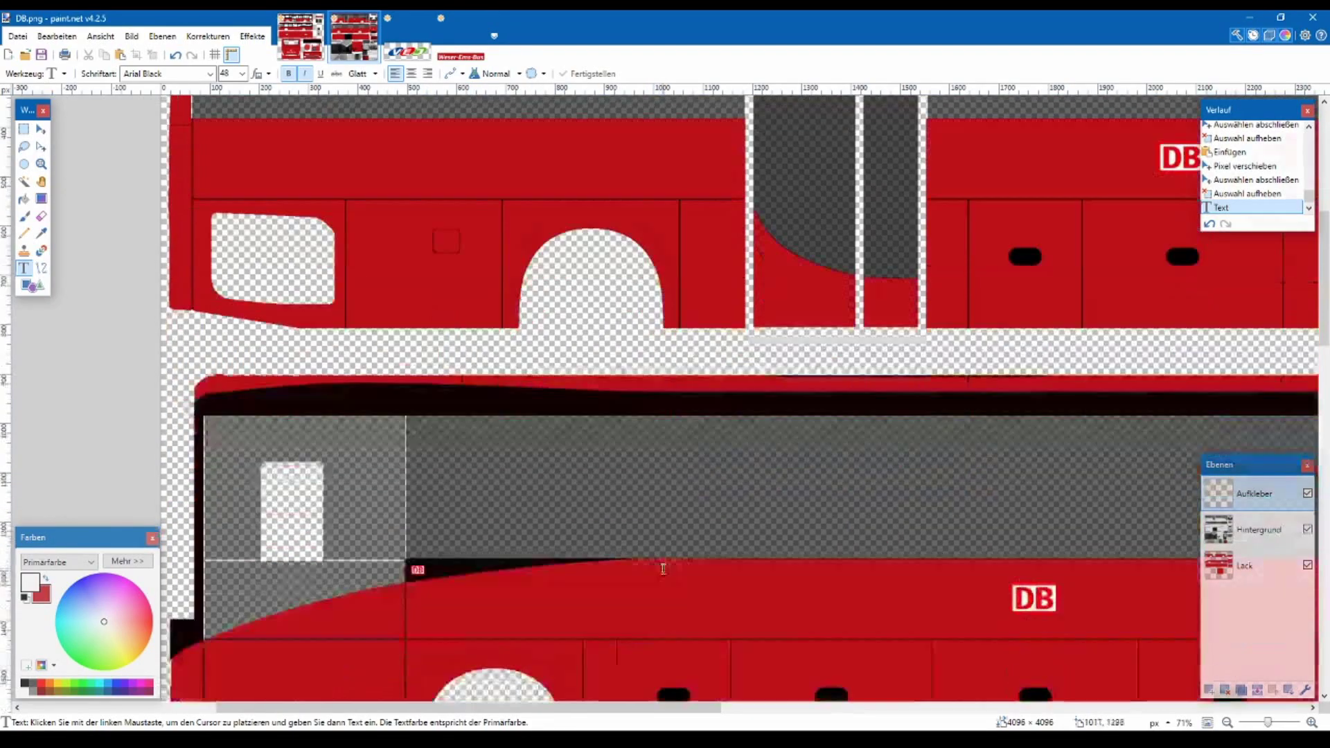
{"action": "scroll", "coordinate": [802, 511], "scroll_direction": "right", "scroll_amount": 10}
{"action": "scroll", "coordinate": [784, 478], "scroll_direction": "up", "scroll_amount": 3}
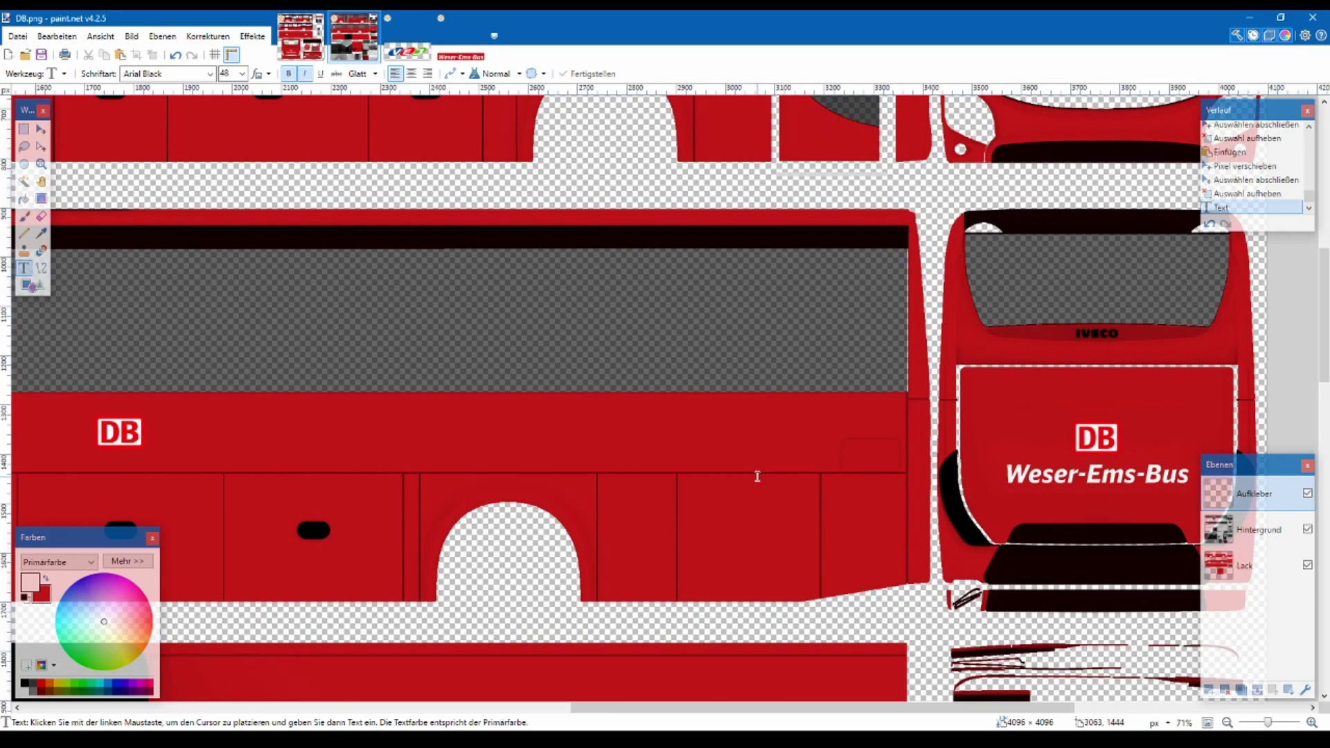
{"action": "left_click", "coordinate": [594, 274]}
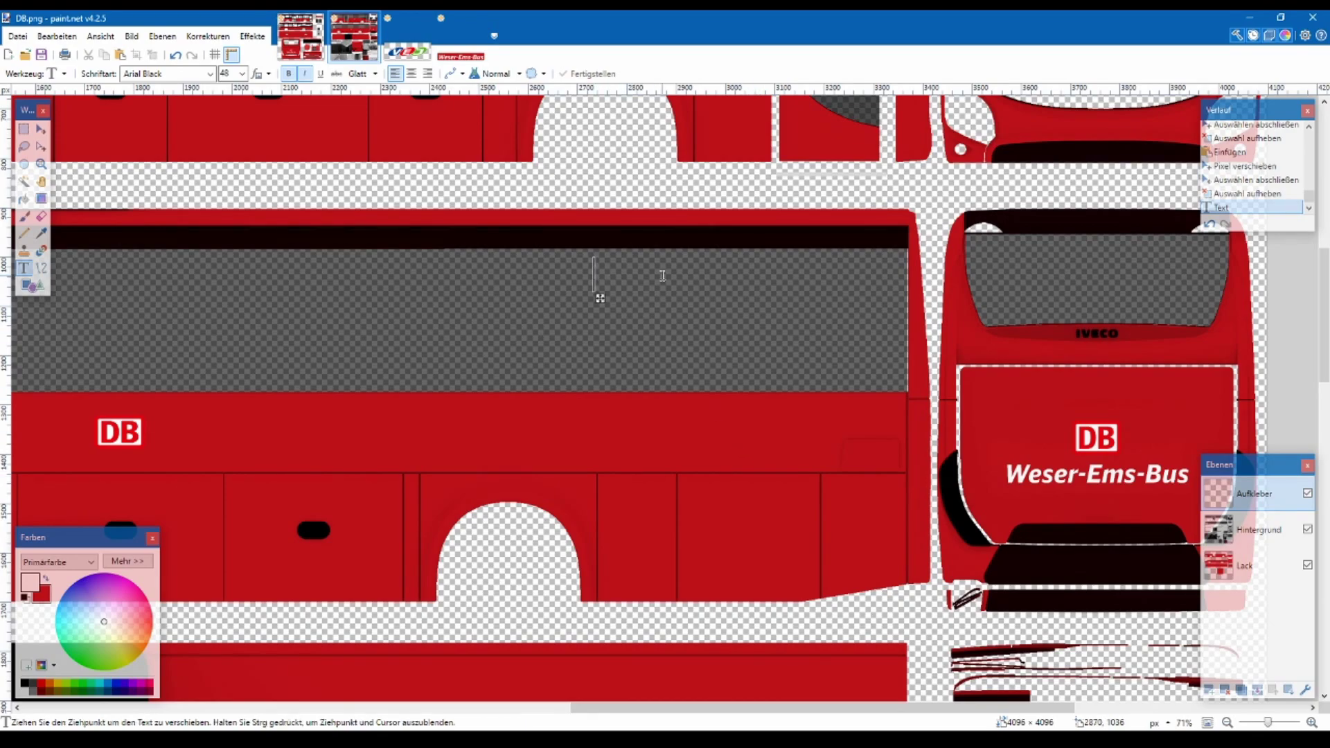
{"action": "type", "text": "Weser-Ems-BNus"}
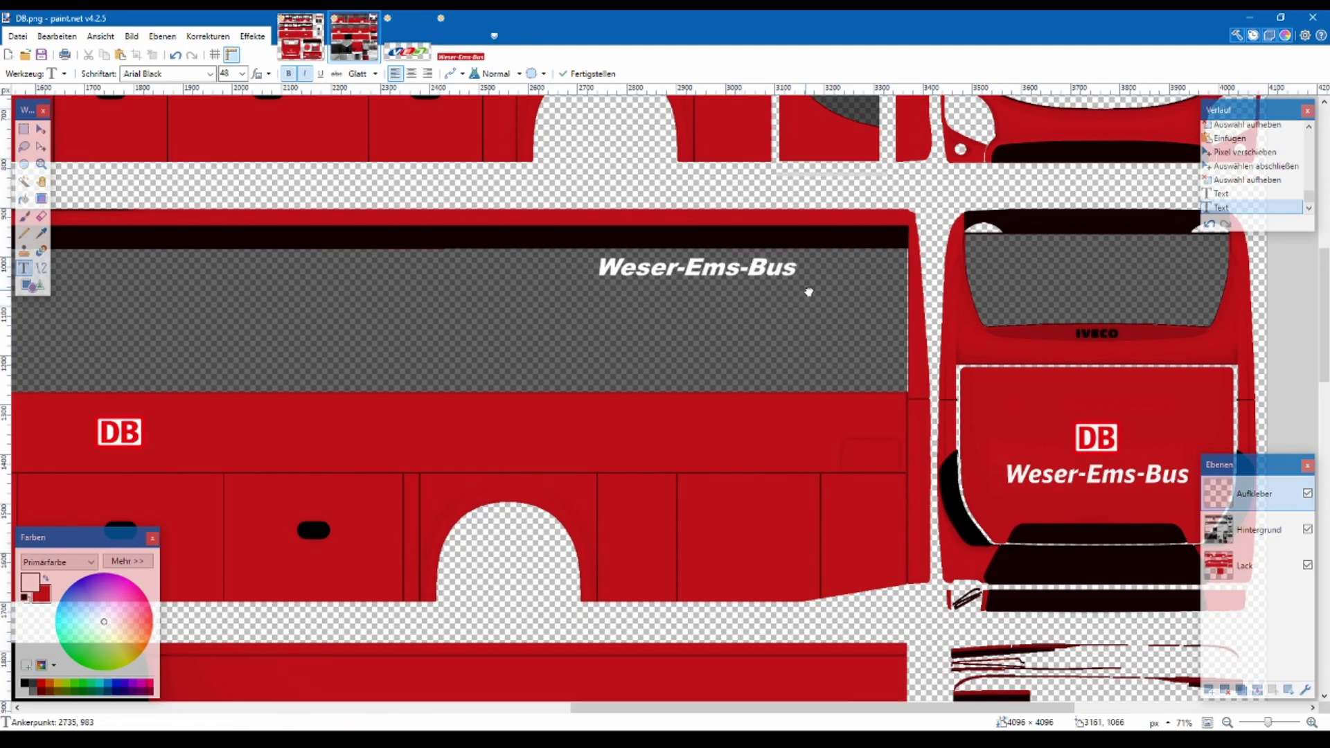
- Check the placed lettering across DB.png and review the whole IvecoCrosswayLE.dds texture, including its front and rear
{"action": "scroll", "coordinate": [773, 302], "scroll_direction": "down", "scroll_amount": 3}
{"action": "scroll", "coordinate": [409, 304], "scroll_direction": "left", "scroll_amount": 3}
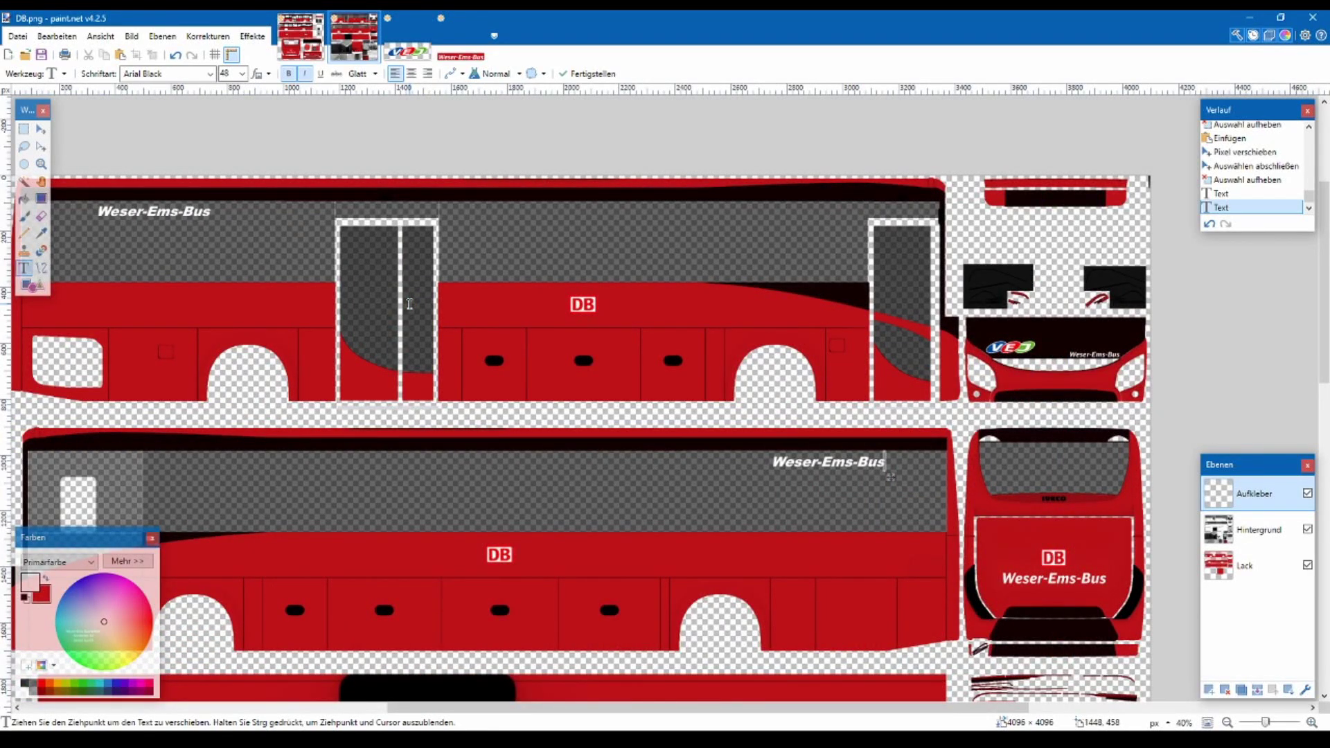
{"action": "scroll", "coordinate": [409, 303], "scroll_direction": "down", "scroll_amount": 2}
{"action": "scroll", "coordinate": [419, 307], "scroll_direction": "down", "scroll_amount": 3}
{"action": "scroll", "coordinate": [429, 311], "scroll_direction": "down", "scroll_amount": 2}
{"action": "scroll", "coordinate": [432, 312], "scroll_direction": "up", "scroll_amount": 1}
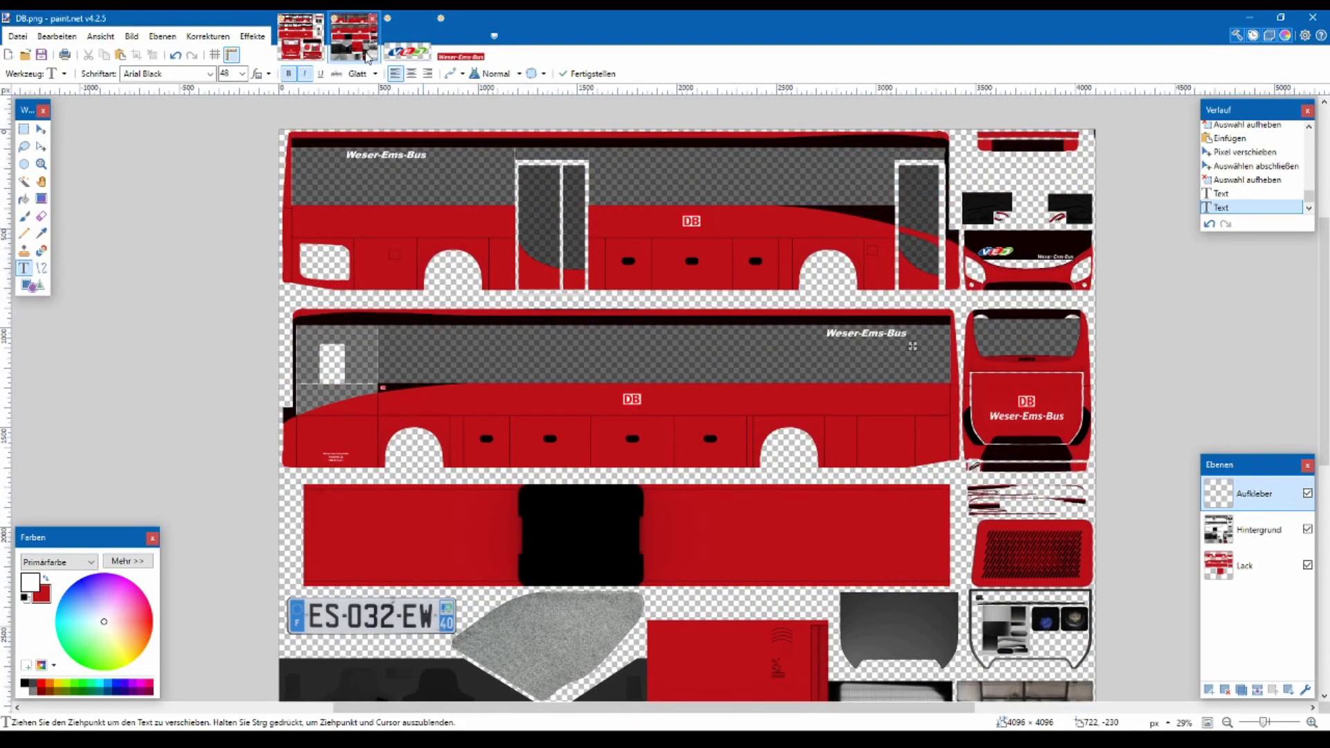
{"action": "left_click", "coordinate": [300, 36]}
{"action": "scroll", "coordinate": [658, 400], "scroll_direction": "down", "scroll_amount": 8}
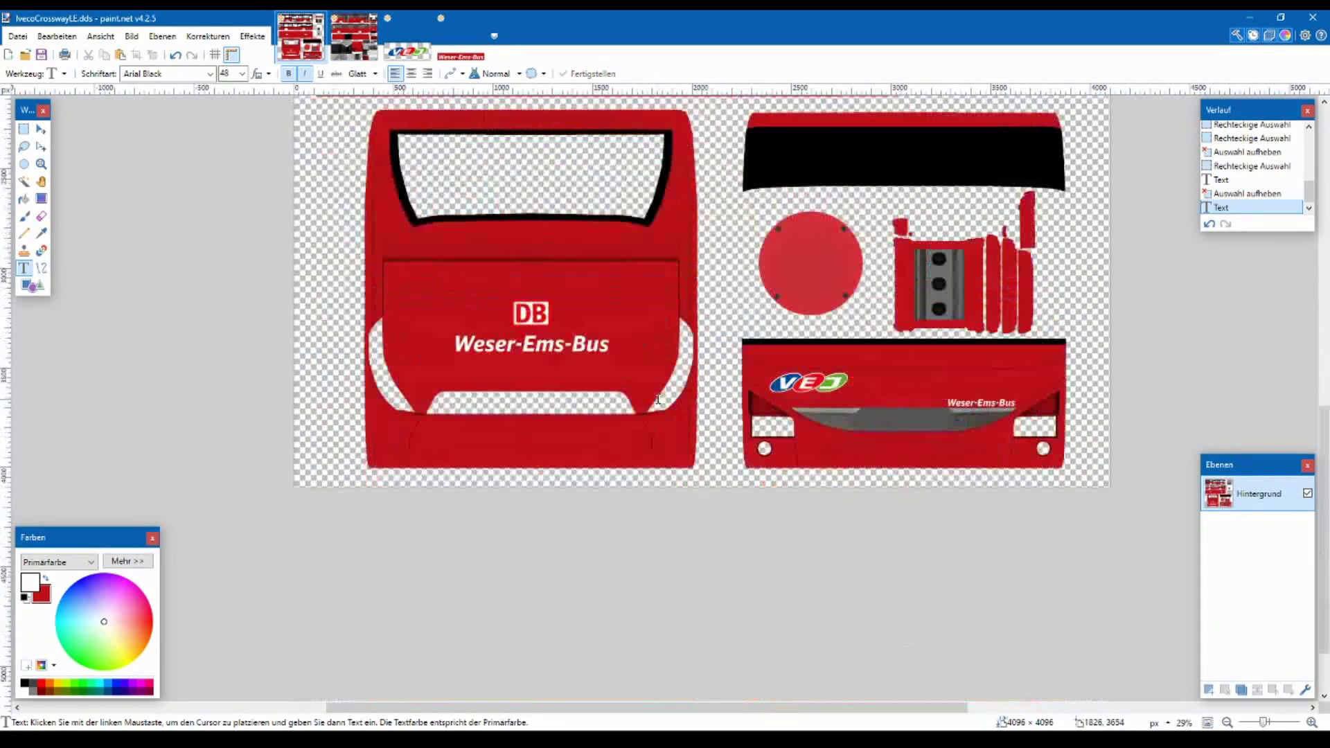
{"action": "scroll", "coordinate": [658, 399], "scroll_direction": "up", "scroll_amount": 8}
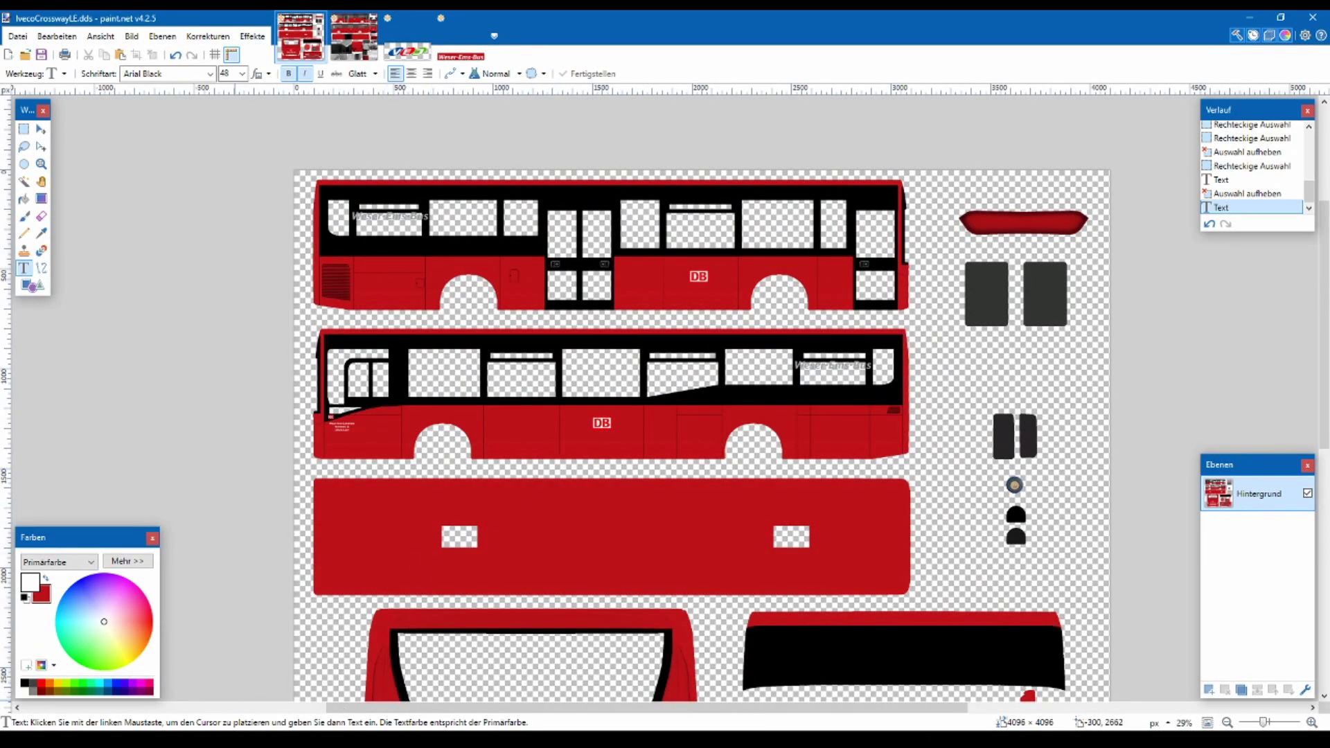
- Preview Kennzeichen.jpg from the Iveco Crossway LE Texture folder in File Explorer and open the file in paint.net
{"action": "left_click", "coordinate": [260, 682]}
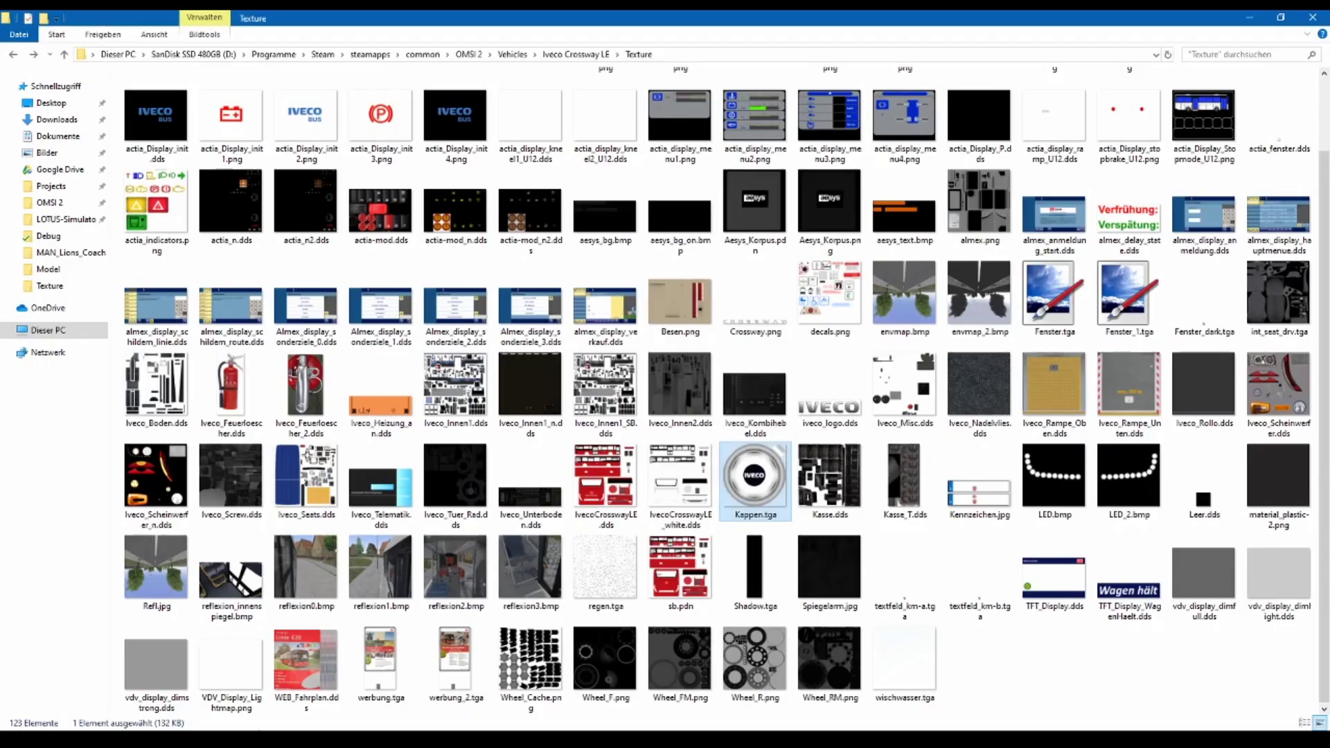
{"action": "double_click", "coordinate": [1135, 516]}
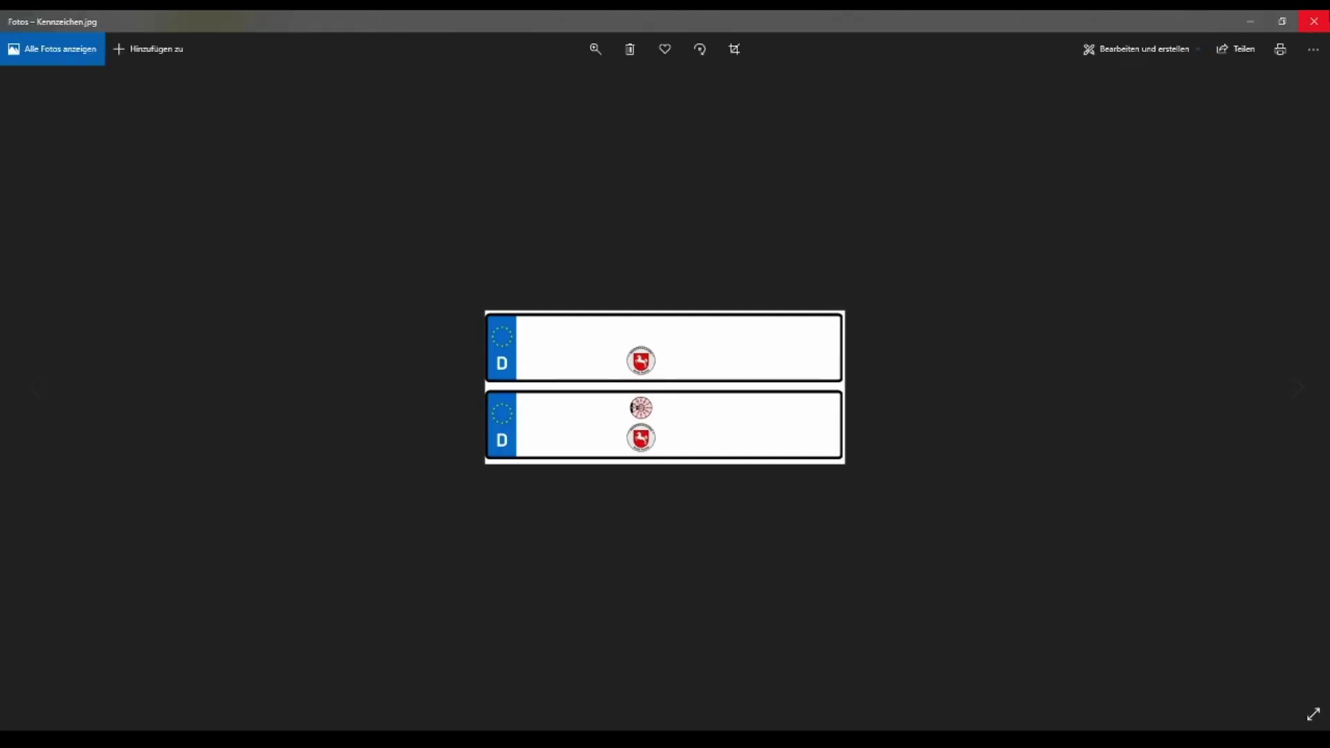
{"action": "left_click", "coordinate": [1314, 21]}
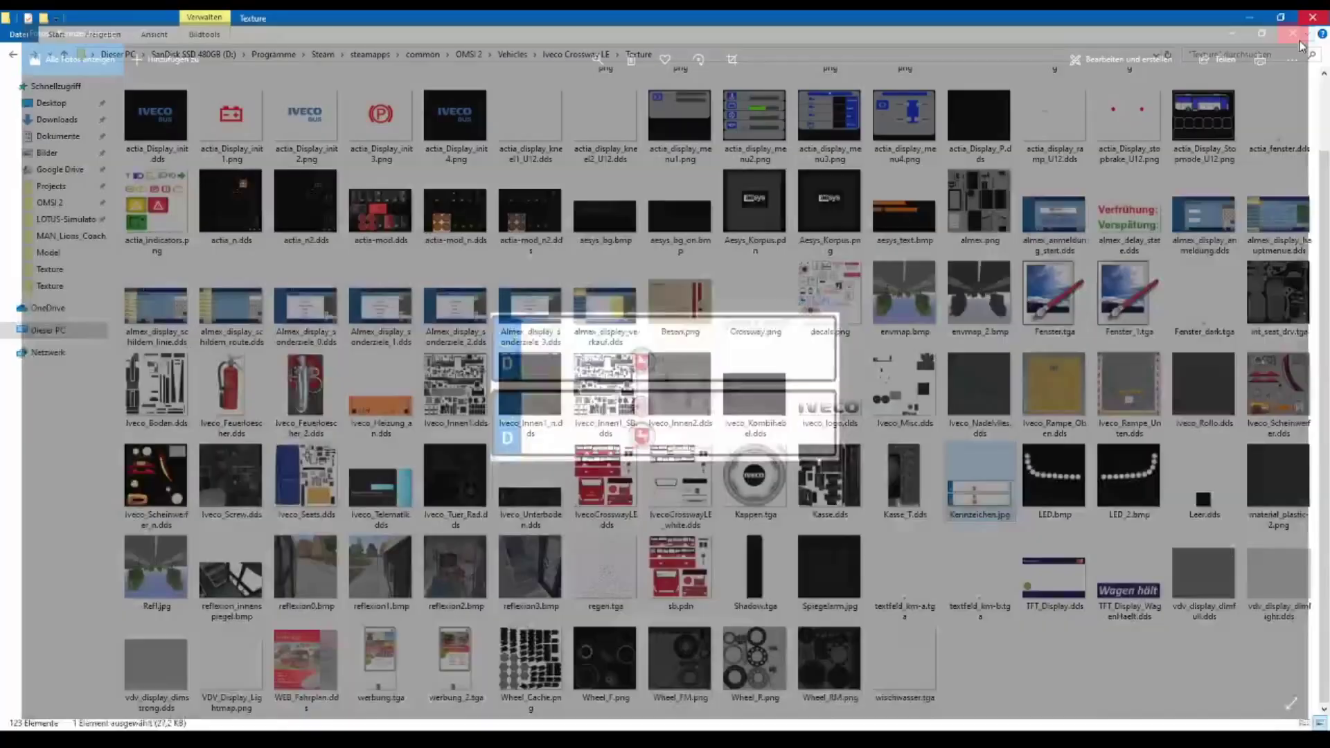
{"action": "right_click", "coordinate": [980, 504]}
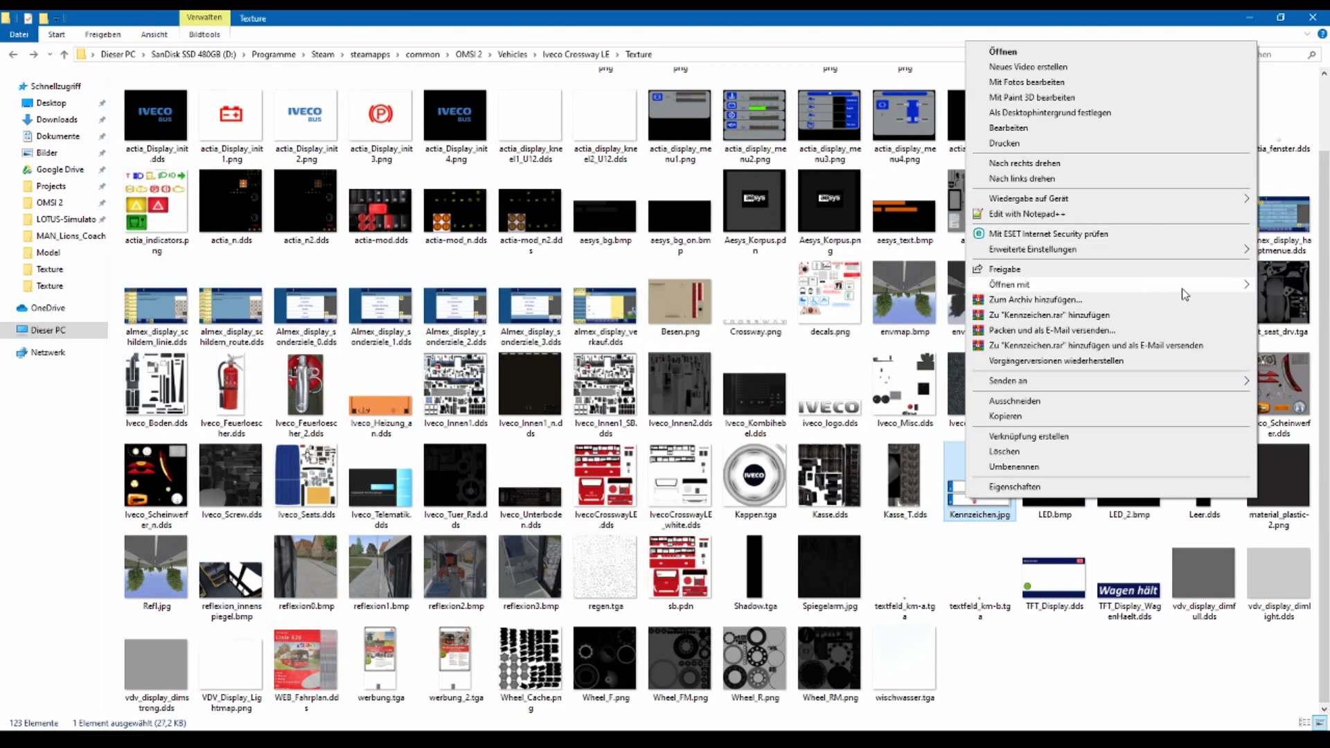
{"action": "mouse_move", "coordinate": [1178, 291]}
{"action": "left_click", "coordinate": [839, 346]}
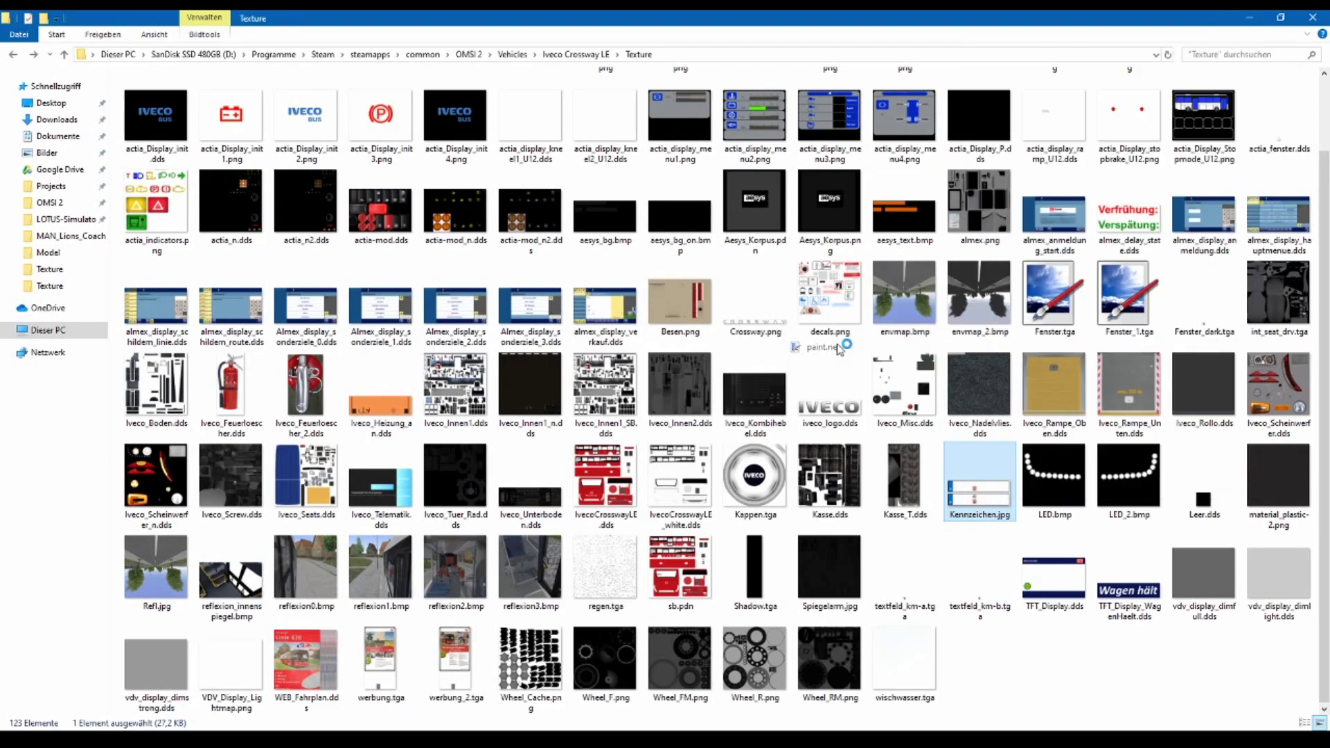
{"action": "scroll", "coordinate": [738, 475], "scroll_direction": "up", "scroll_amount": 4}
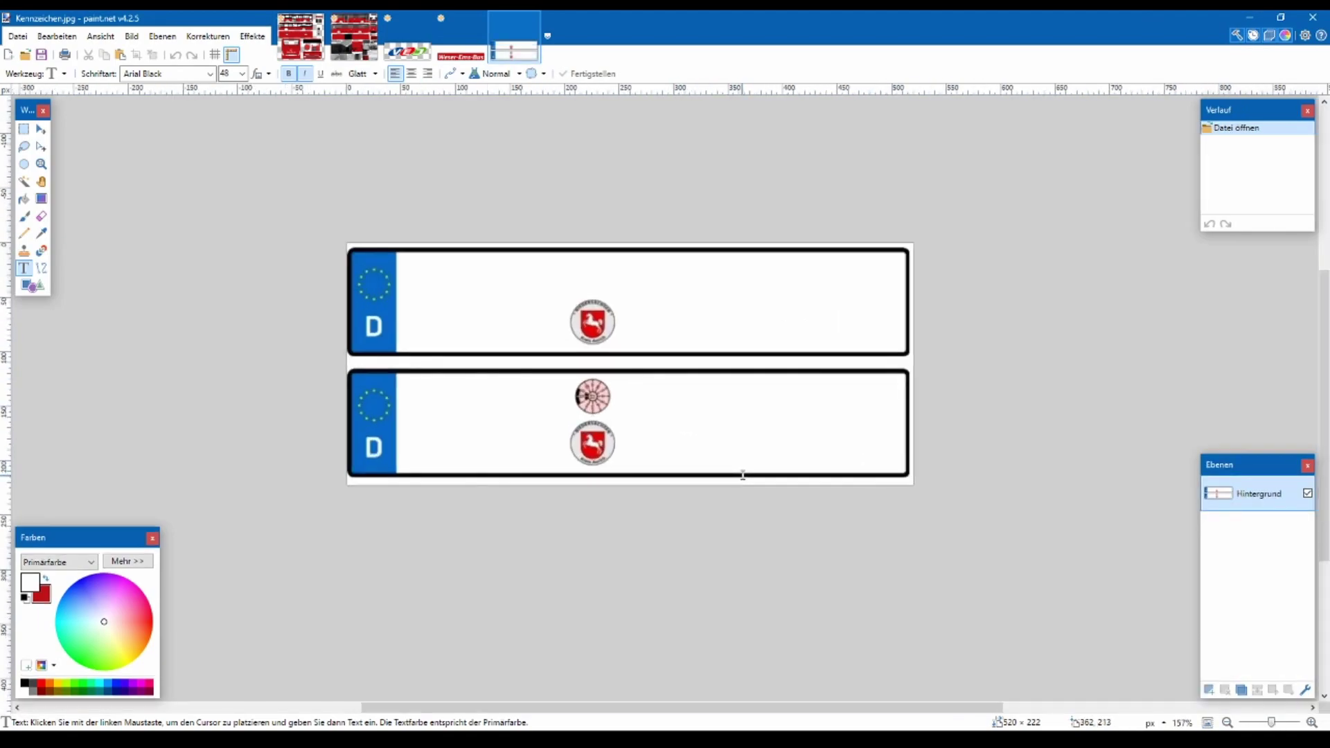
- Select and copy the lower licence plate in Kennzeichen.jpg as a 520 × 109 pixel rectangle
{"action": "left_click", "coordinate": [25, 131]}
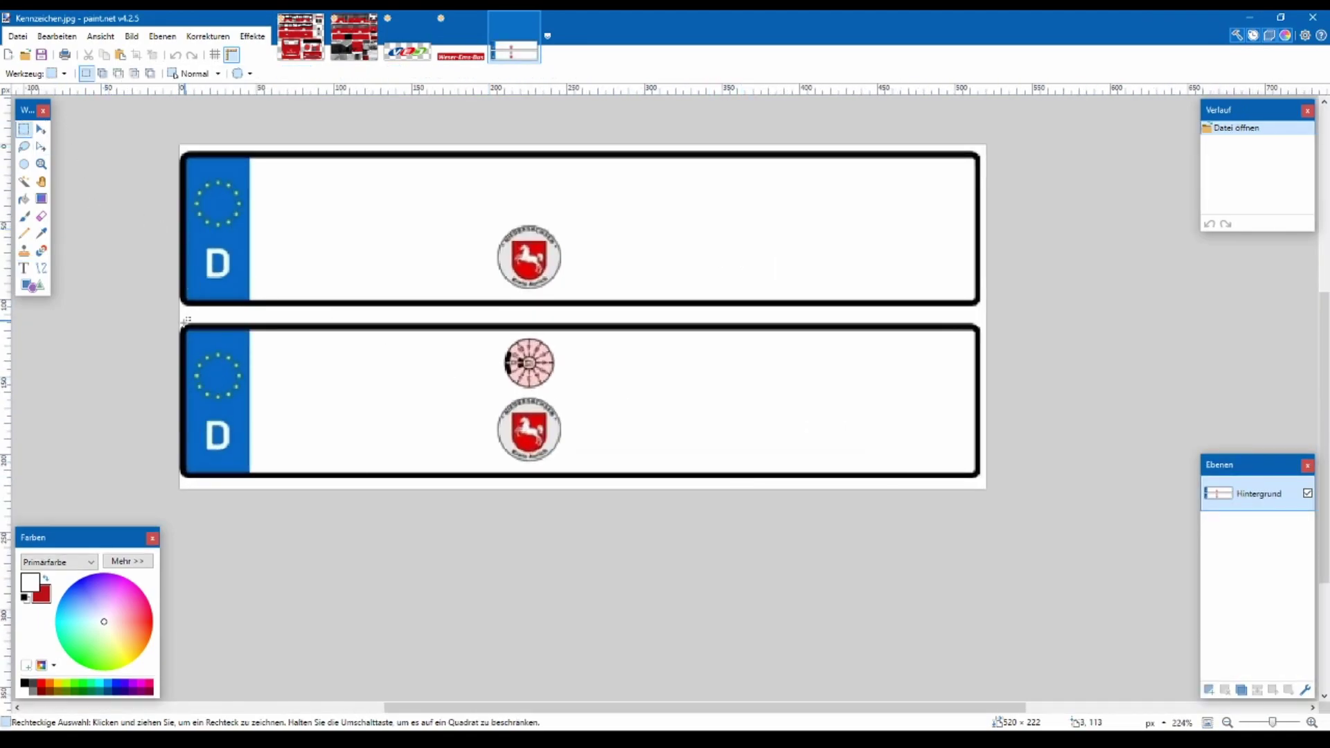
{"action": "left_click_drag", "start_coordinate": [172, 320], "coordinate": [875, 462]}
{"action": "left_click_drag", "start_coordinate": [1051, 494], "coordinate": [1053, 491]}
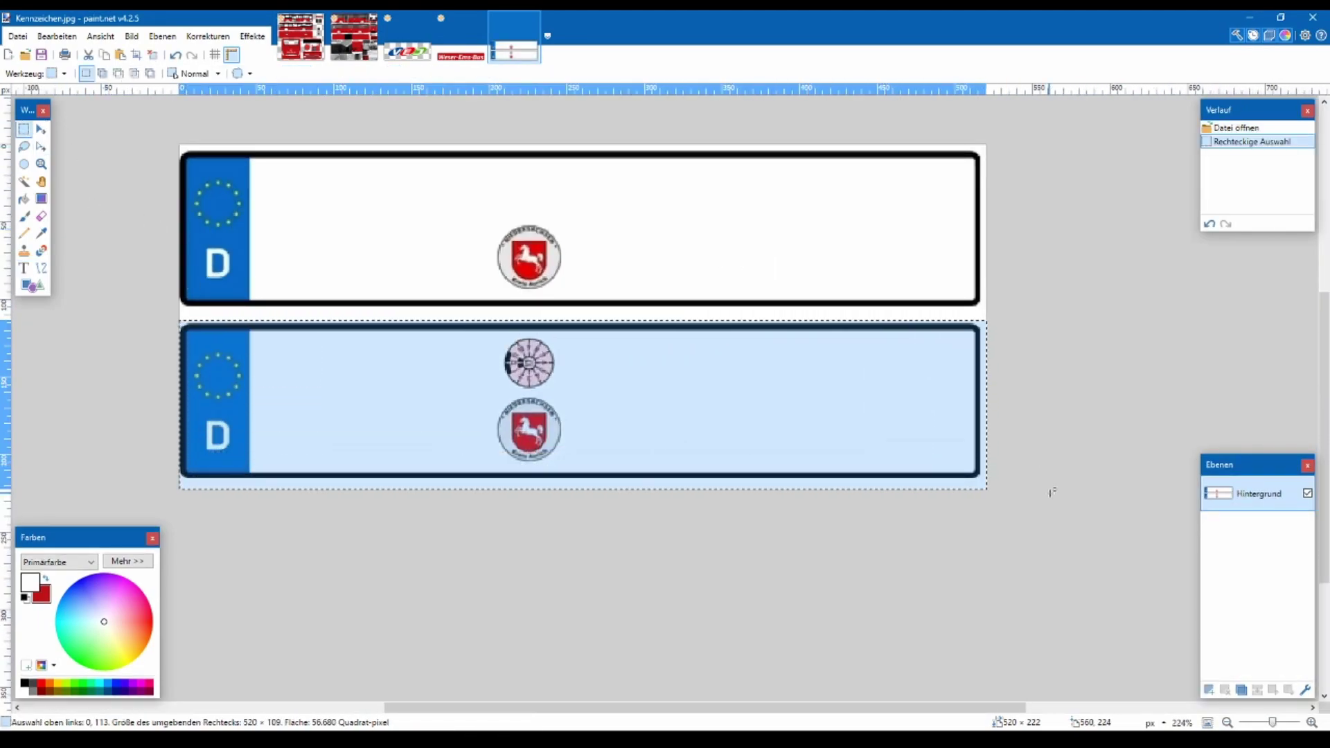
- Locate the French licence plate in the DB.png texture and examine it up close
{"action": "left_click", "coordinate": [300, 36]}
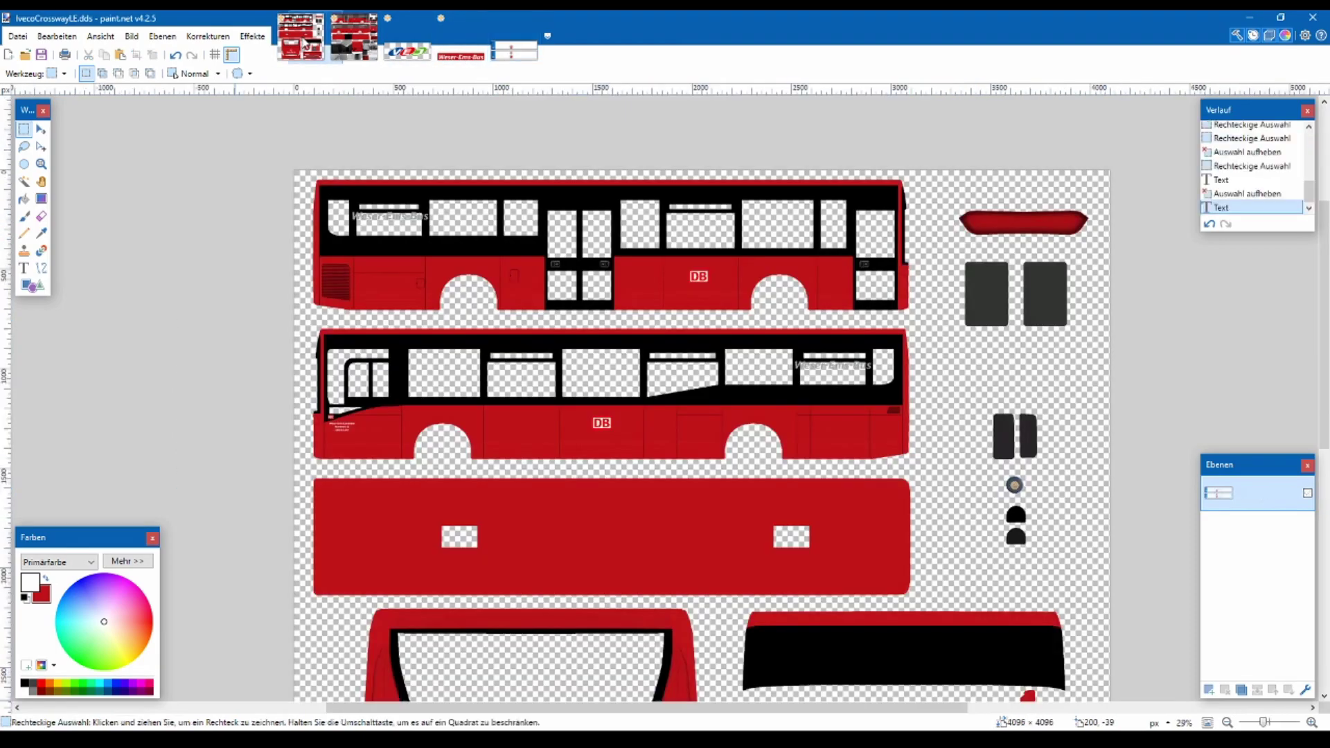
{"action": "left_click", "coordinate": [354, 36]}
{"action": "scroll", "coordinate": [256, 371], "scroll_direction": "down", "scroll_amount": 3}
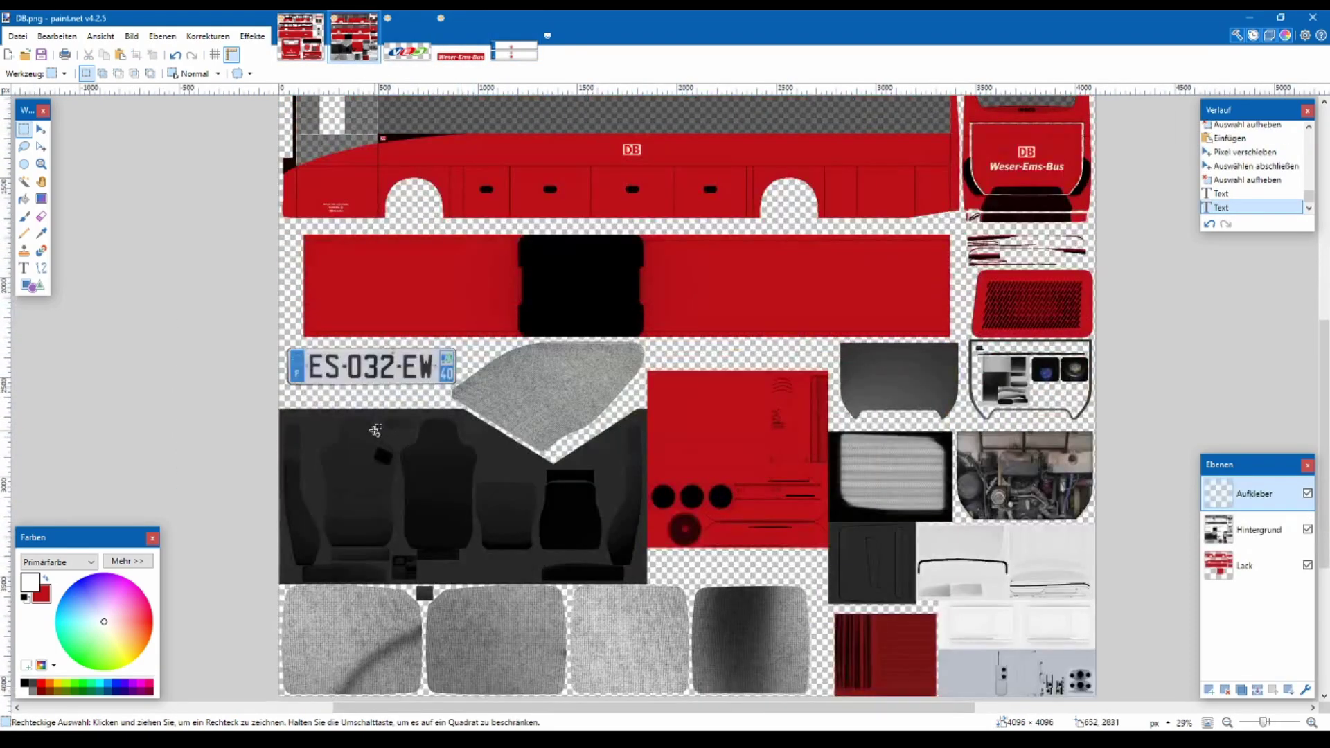
{"action": "scroll", "coordinate": [256, 371], "scroll_direction": "up", "scroll_amount": 2}
{"action": "scroll", "coordinate": [287, 385], "scroll_direction": "up", "scroll_amount": 3}
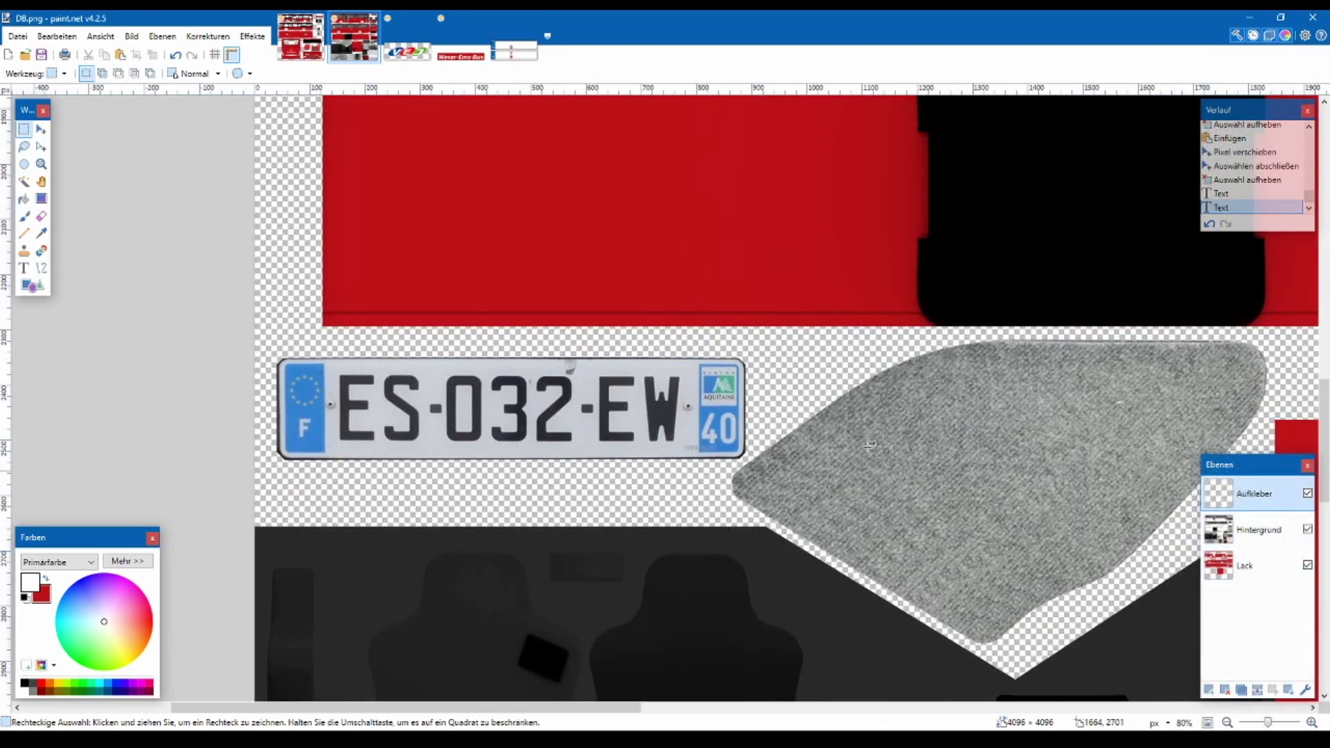
- Create a new 520 × 109 pixel image and paste the copied blank German licence plate into it
{"action": "left_click", "coordinate": [8, 53]}
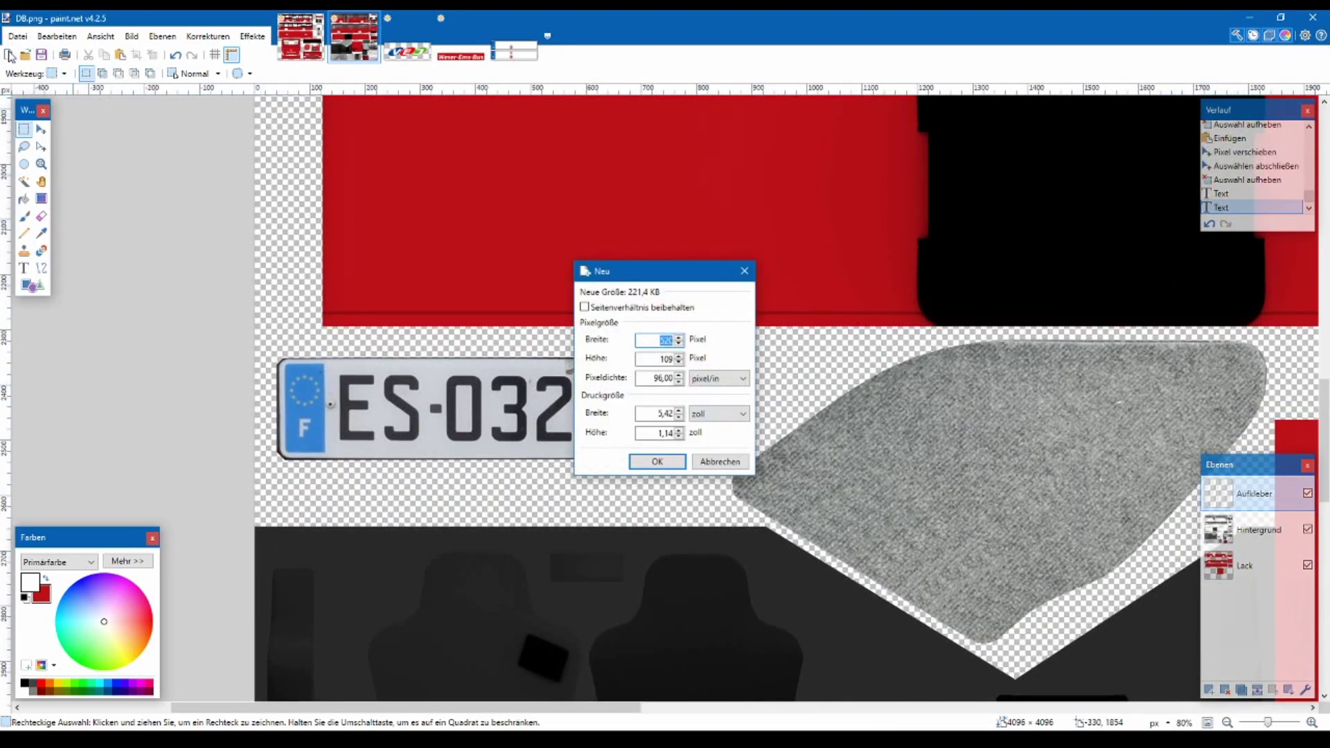
{"action": "key", "text": "Return"}
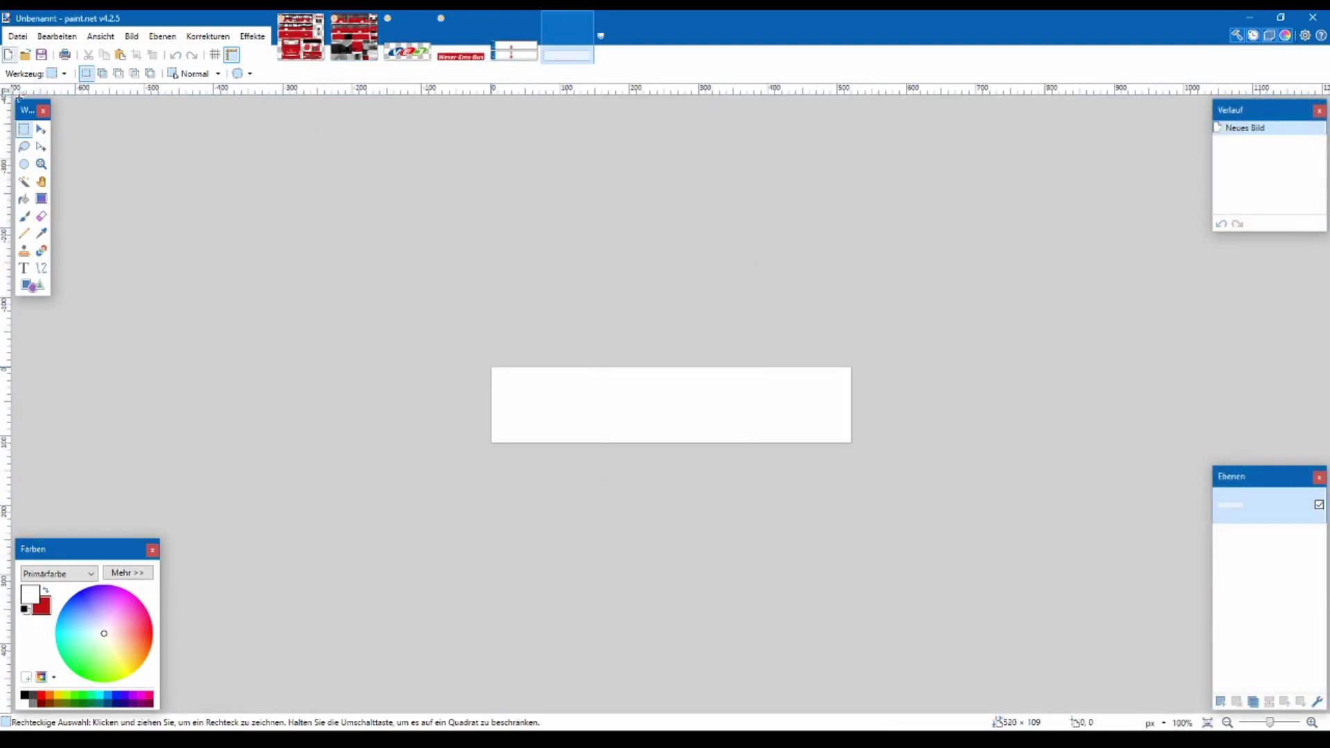
{"action": "key", "text": "ctrl+v"}
{"action": "scroll", "coordinate": [825, 386], "scroll_direction": "up", "scroll_amount": 5}
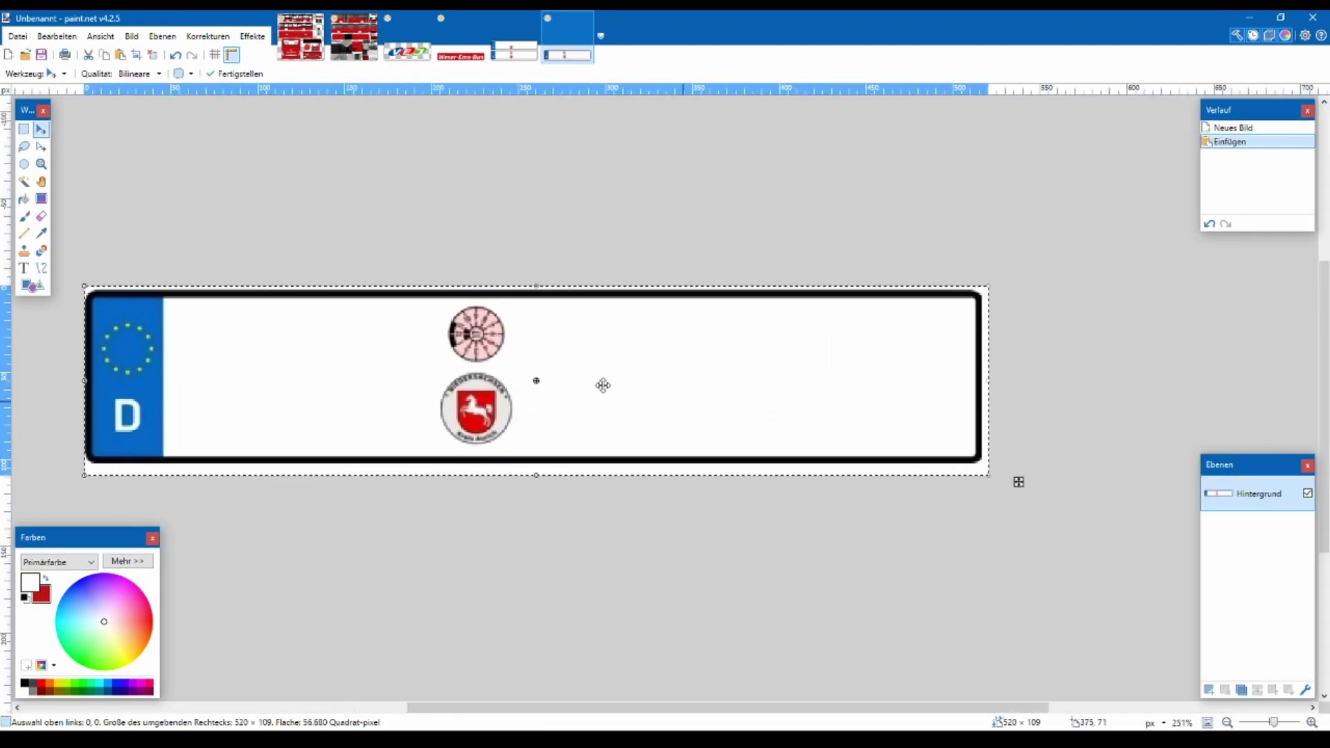
- Deselect the pasted plate and erase the white margin outside its black frame to transparency with the Magic Wand
{"action": "key", "text": "s"}
{"action": "key", "text": "ctrl+d"}
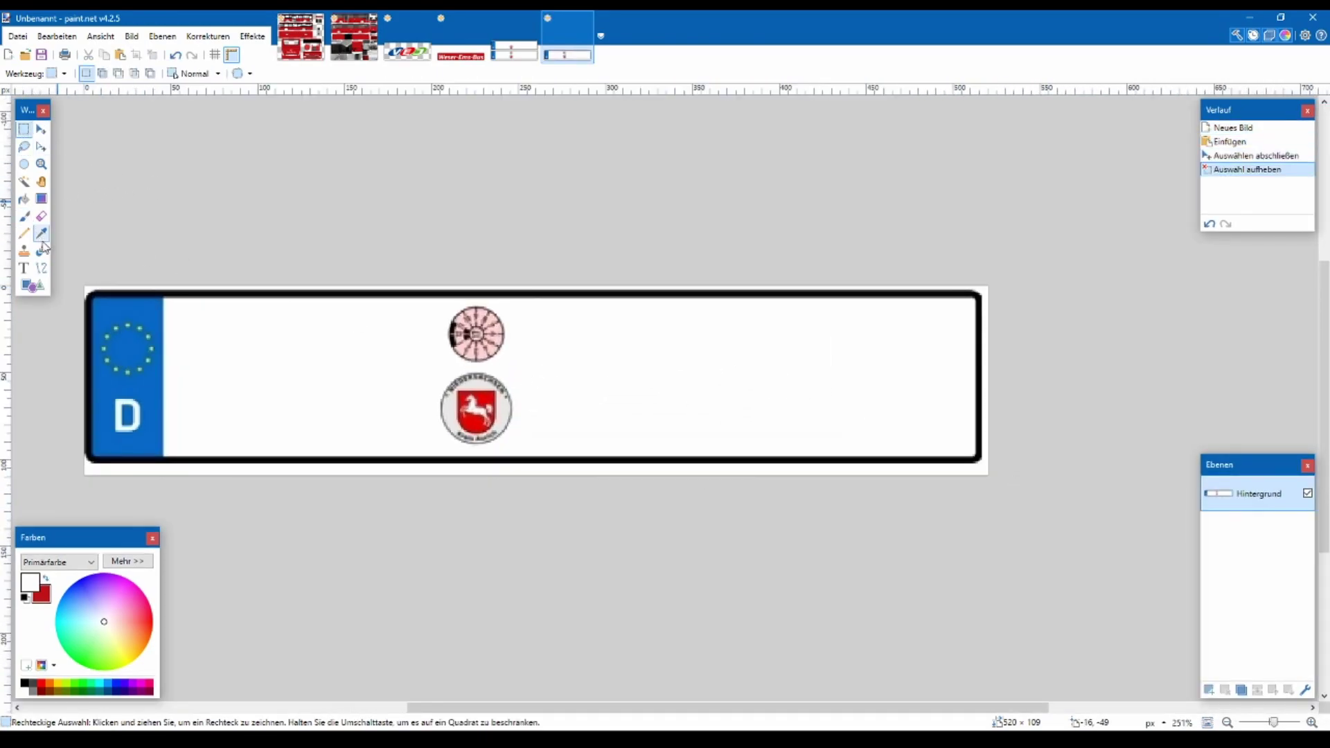
{"action": "left_click", "coordinate": [24, 181]}
{"action": "left_click", "coordinate": [119, 472]}
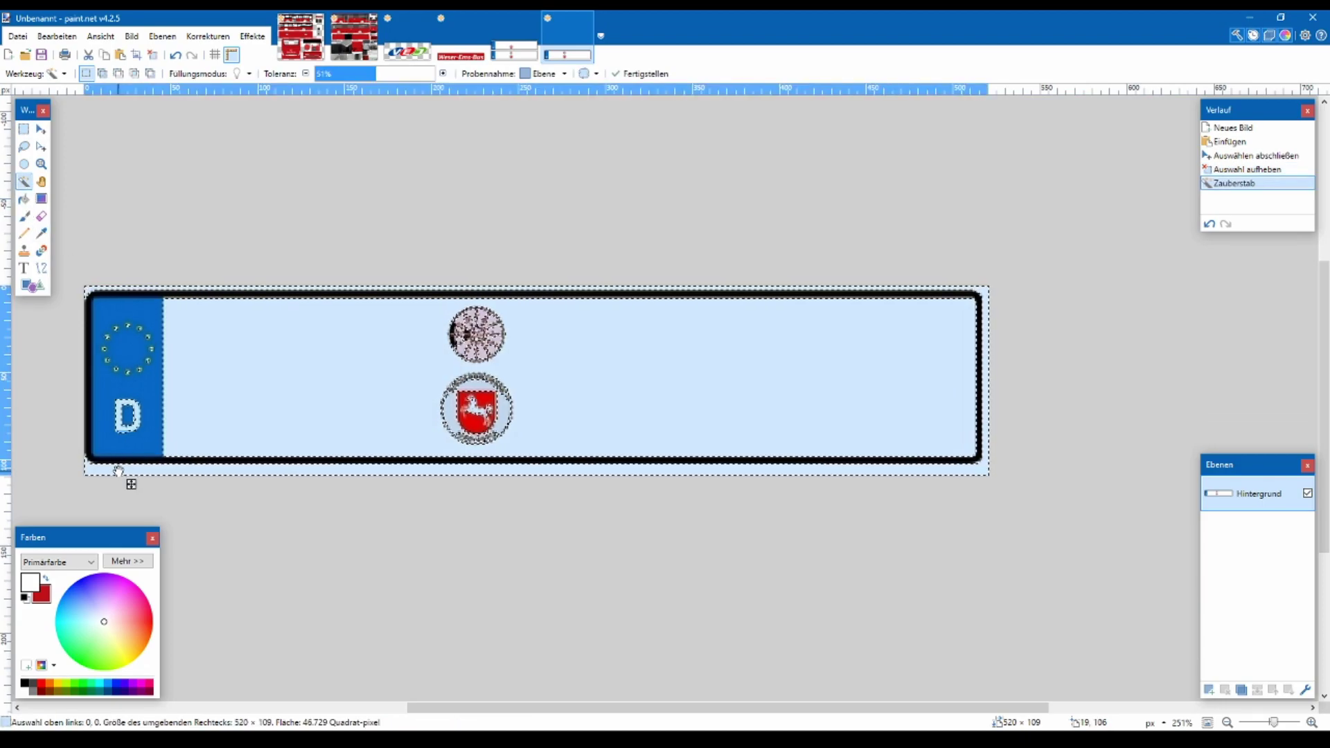
{"action": "left_click", "coordinate": [149, 471]}
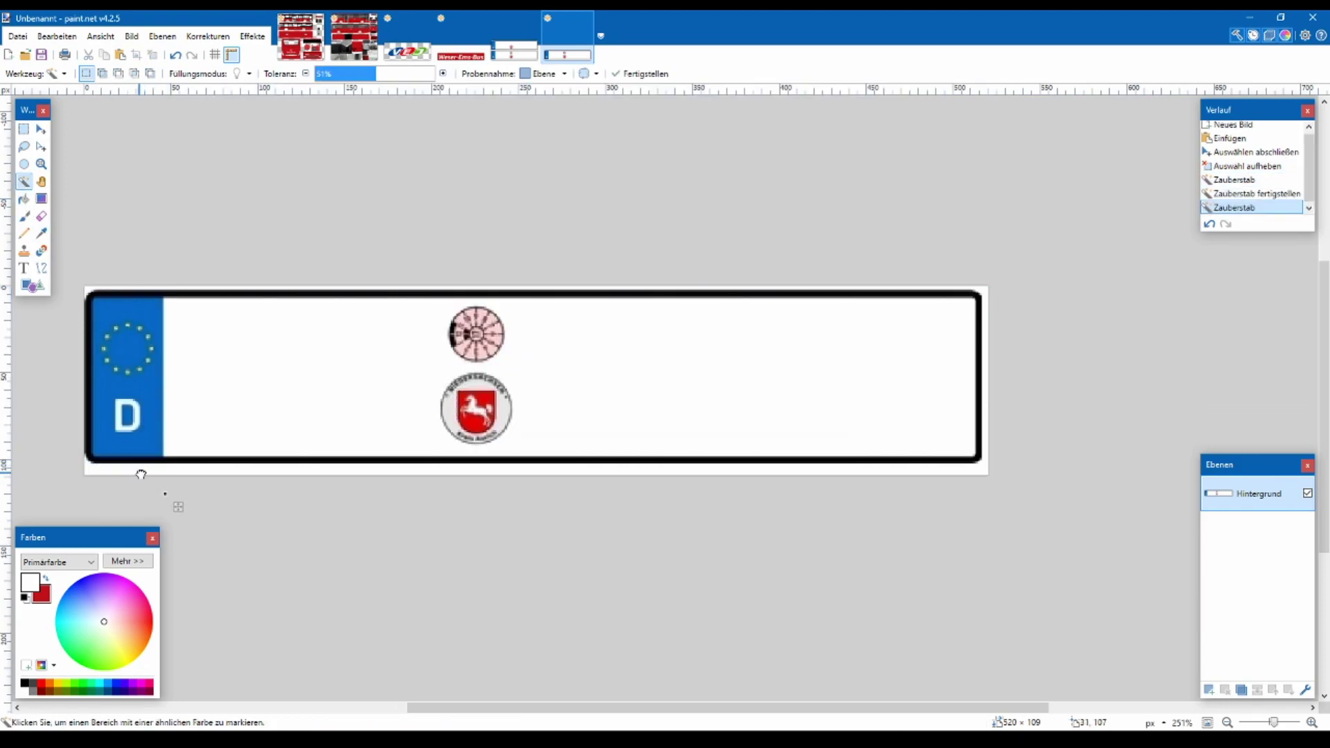
{"action": "left_click", "coordinate": [140, 474]}
{"action": "key", "text": "Delete"}
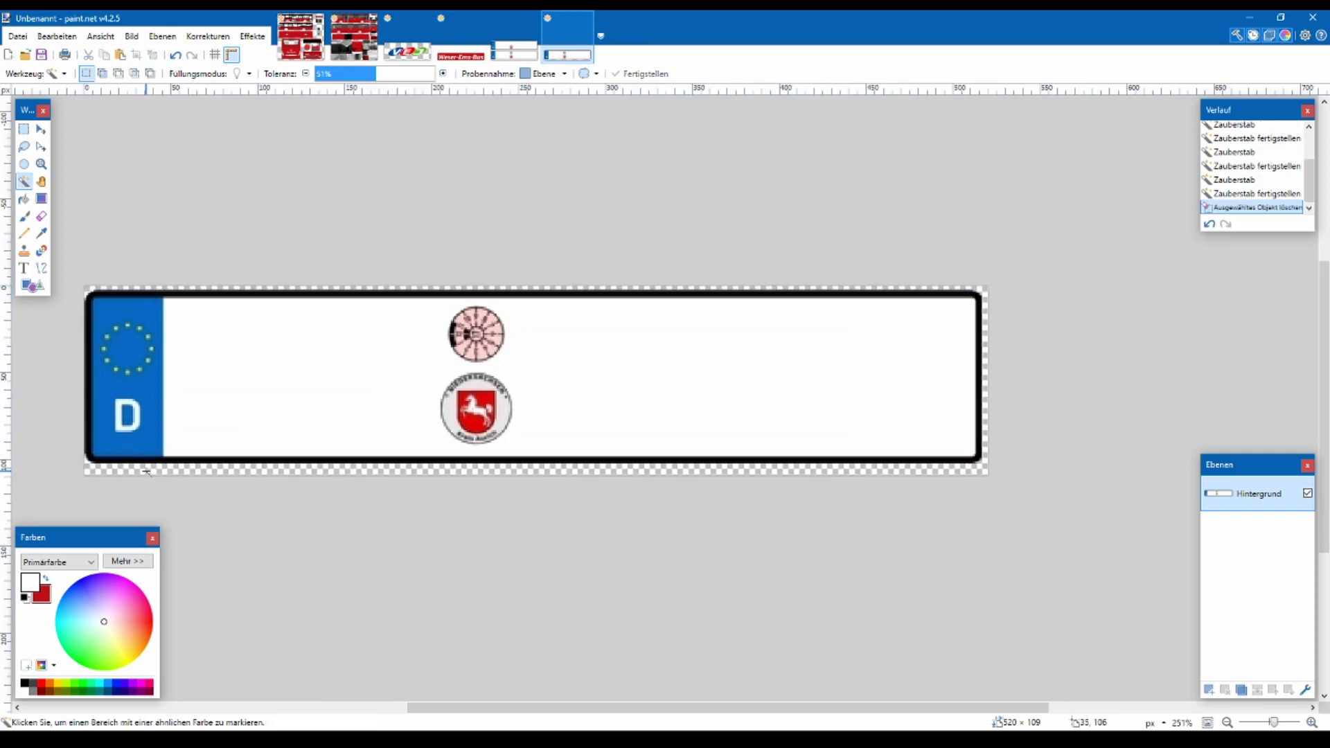
- Copy the whole trimmed plate into the DB.png texture and scale it to about 857 × 179 pixels over the French plate
{"action": "key", "text": "ctrl+a"}
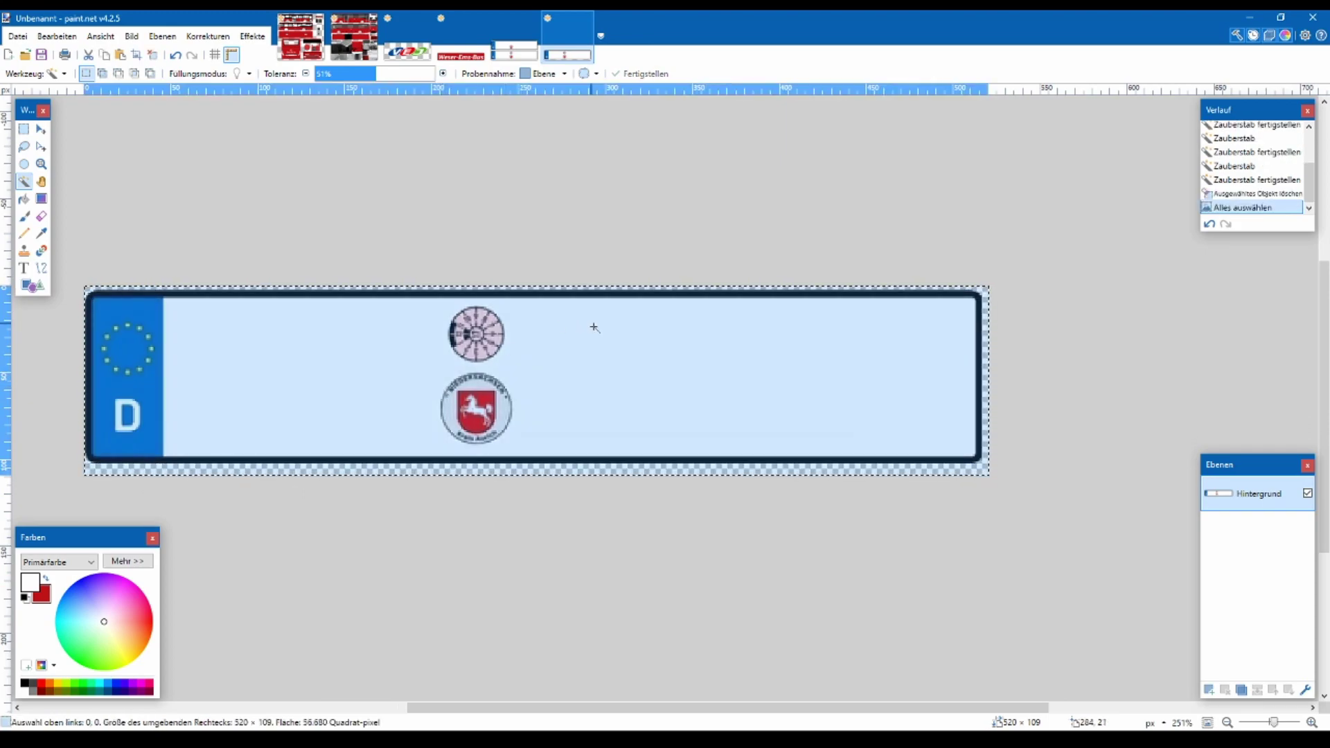
{"action": "key", "text": "ctrl+Tab"}
{"action": "key", "text": "ctrl+Tab"}
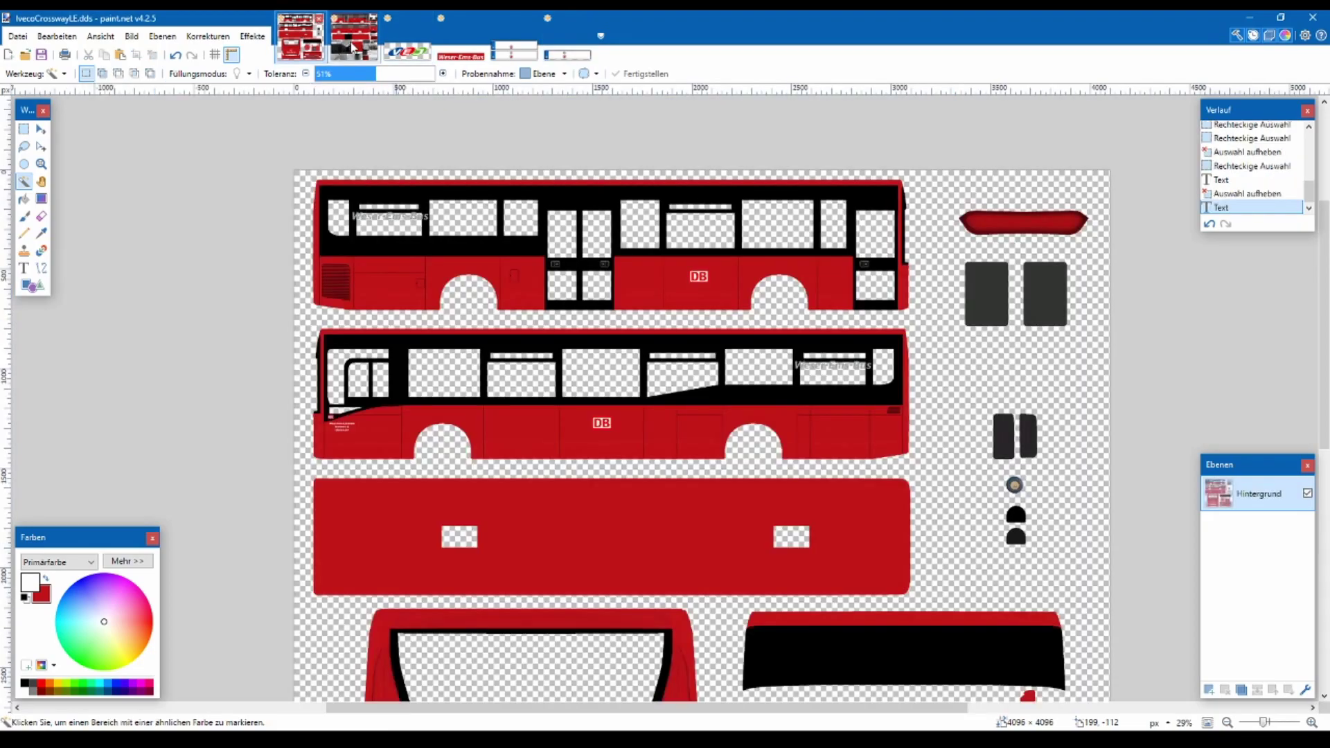
{"action": "scroll", "coordinate": [514, 247], "scroll_direction": "down", "scroll_amount": 7}
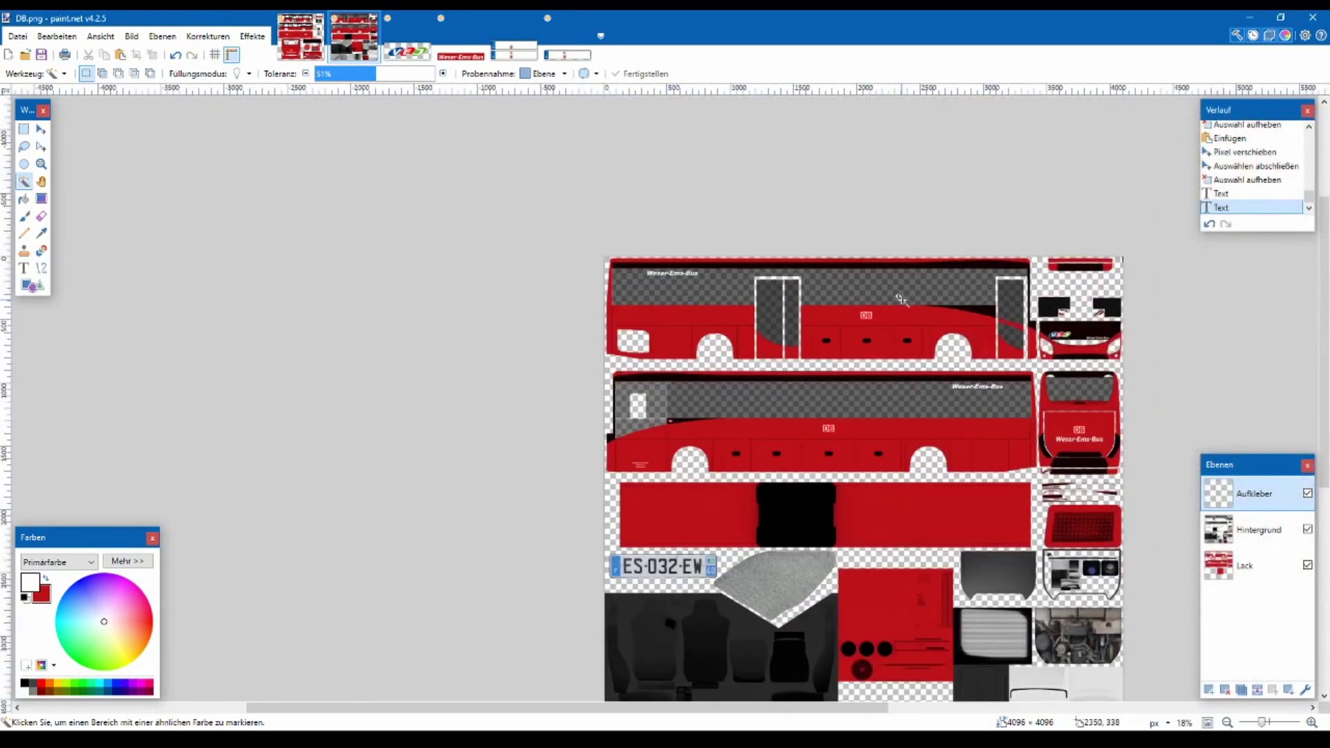
{"action": "scroll", "coordinate": [814, 546], "scroll_direction": "up", "scroll_amount": 4}
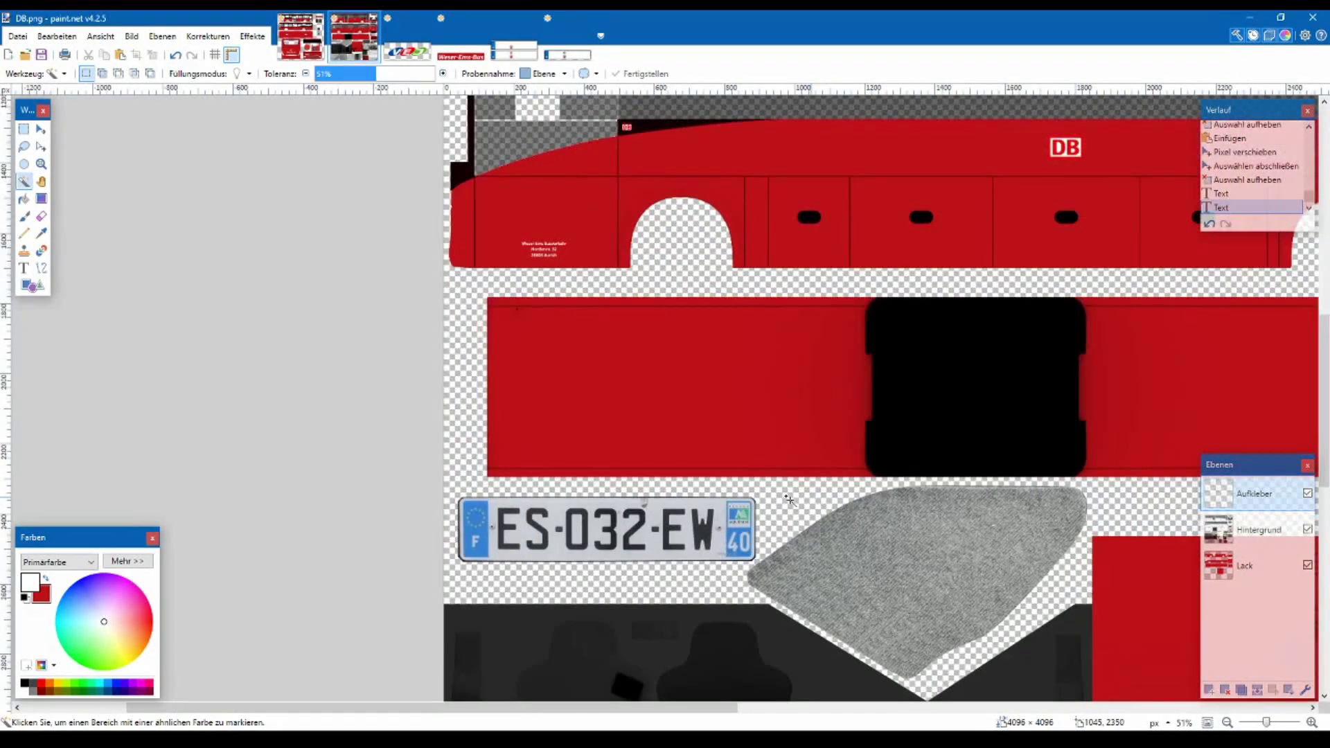
{"action": "key", "text": "ctrl+v"}
{"action": "left_click_drag", "start_coordinate": [657, 139], "coordinate": [790, 568]}
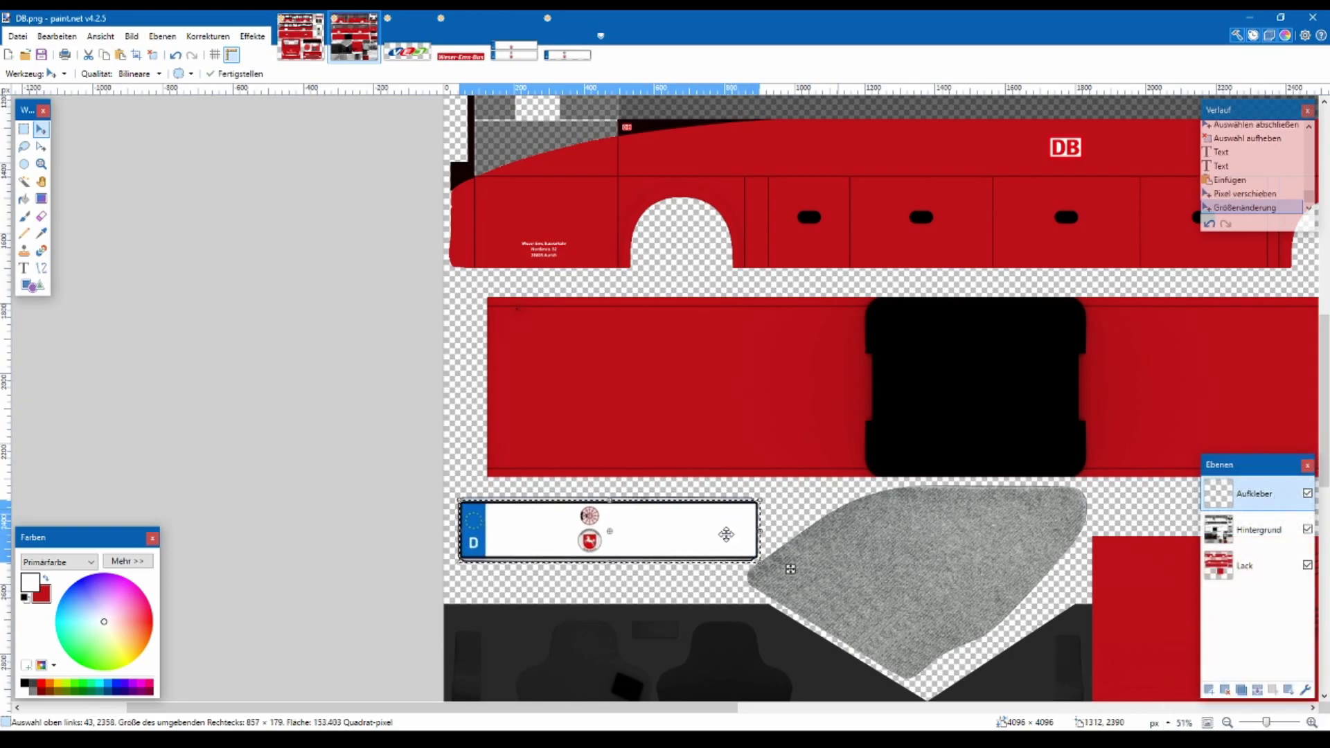
- Align the German plate with the French plate's edges, stretch its height to about 201 pixels to cover it, and deselect it
{"action": "scroll", "coordinate": [789, 523], "scroll_direction": "up", "scroll_amount": 4}
{"action": "scroll", "coordinate": [485, 511], "scroll_direction": "left", "scroll_amount": 2}
{"action": "left_click_drag", "start_coordinate": [467, 511], "coordinate": [473, 526]}
{"action": "key", "text": "Return"}
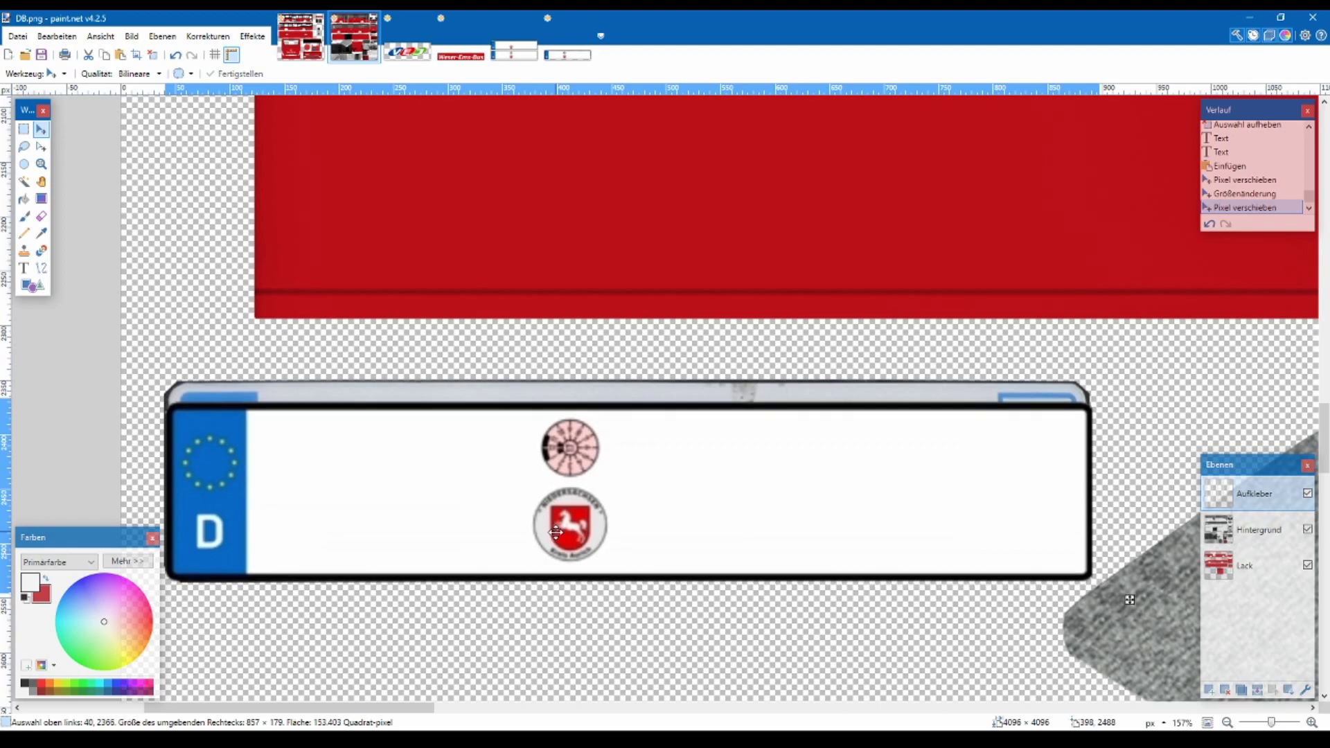
{"action": "left_click", "coordinate": [555, 531]}
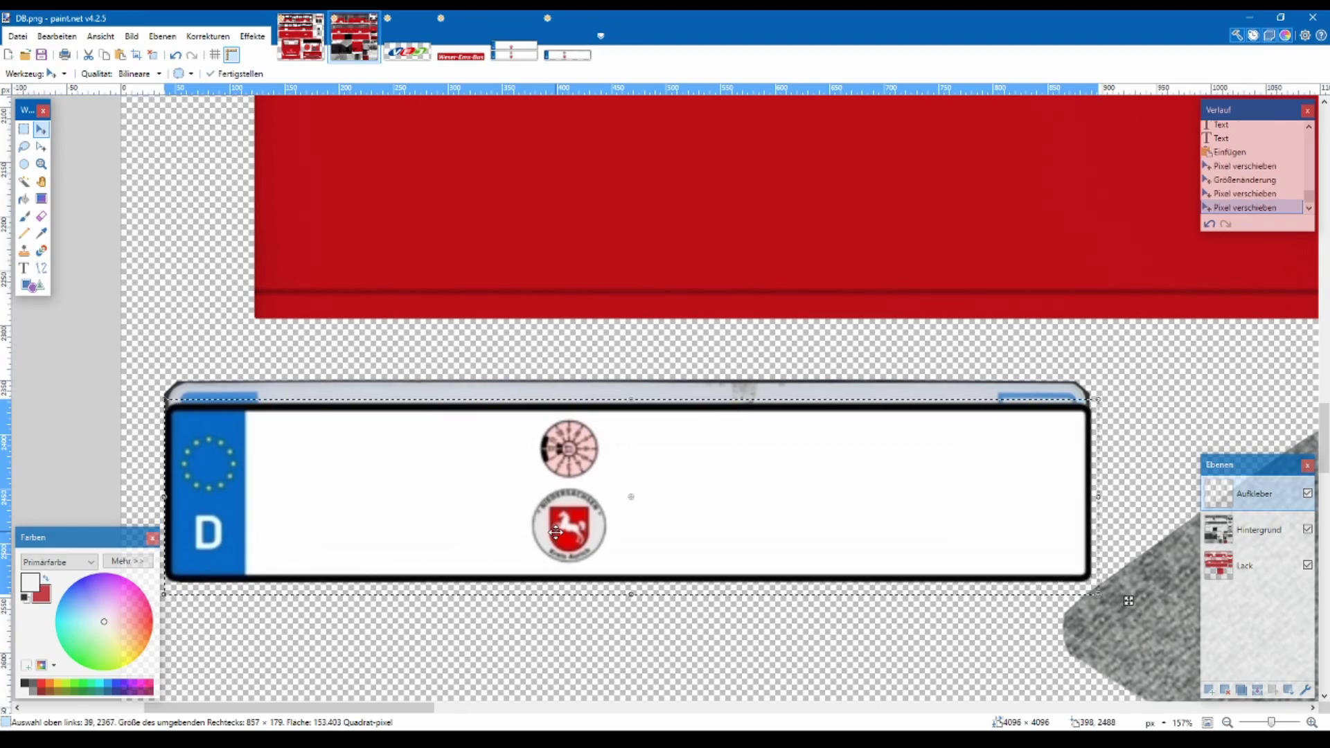
{"action": "left_click_drag", "start_coordinate": [634, 400], "coordinate": [632, 377]}
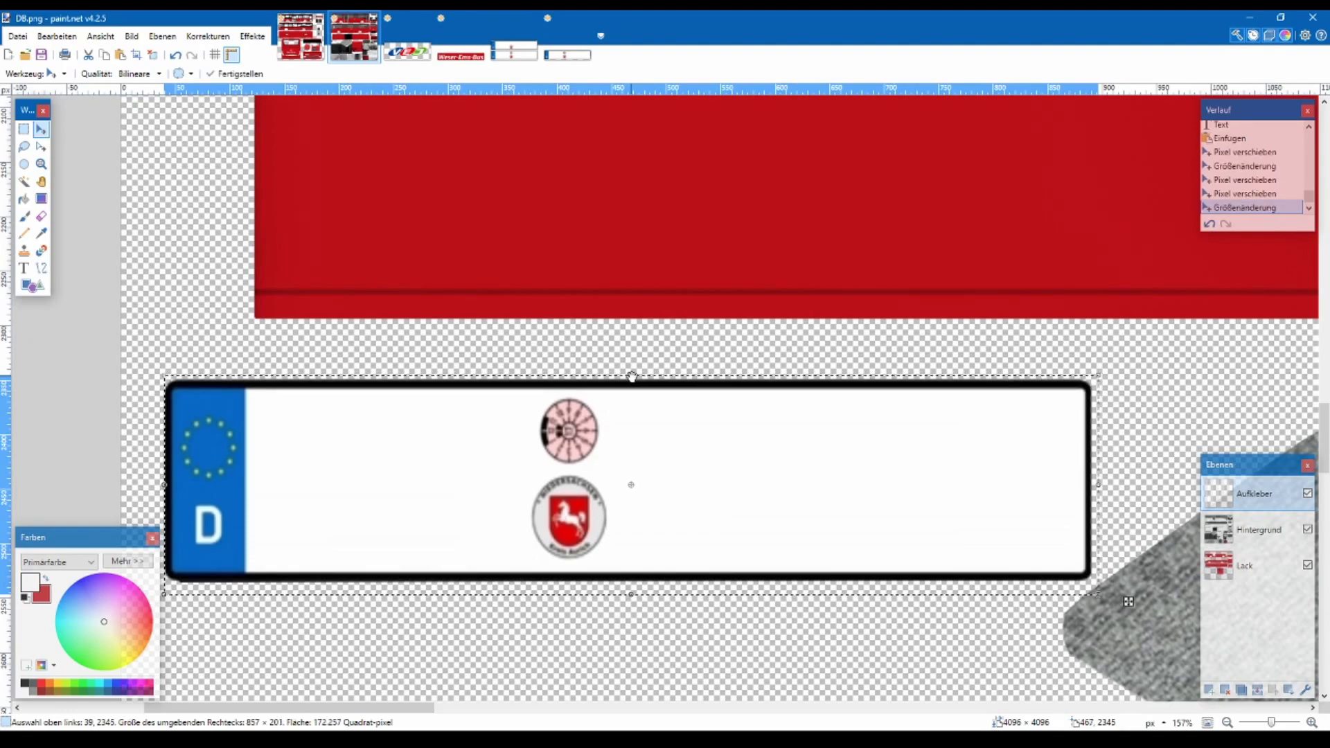
{"action": "key", "text": "ctrl+d"}
{"action": "key", "text": "s"}
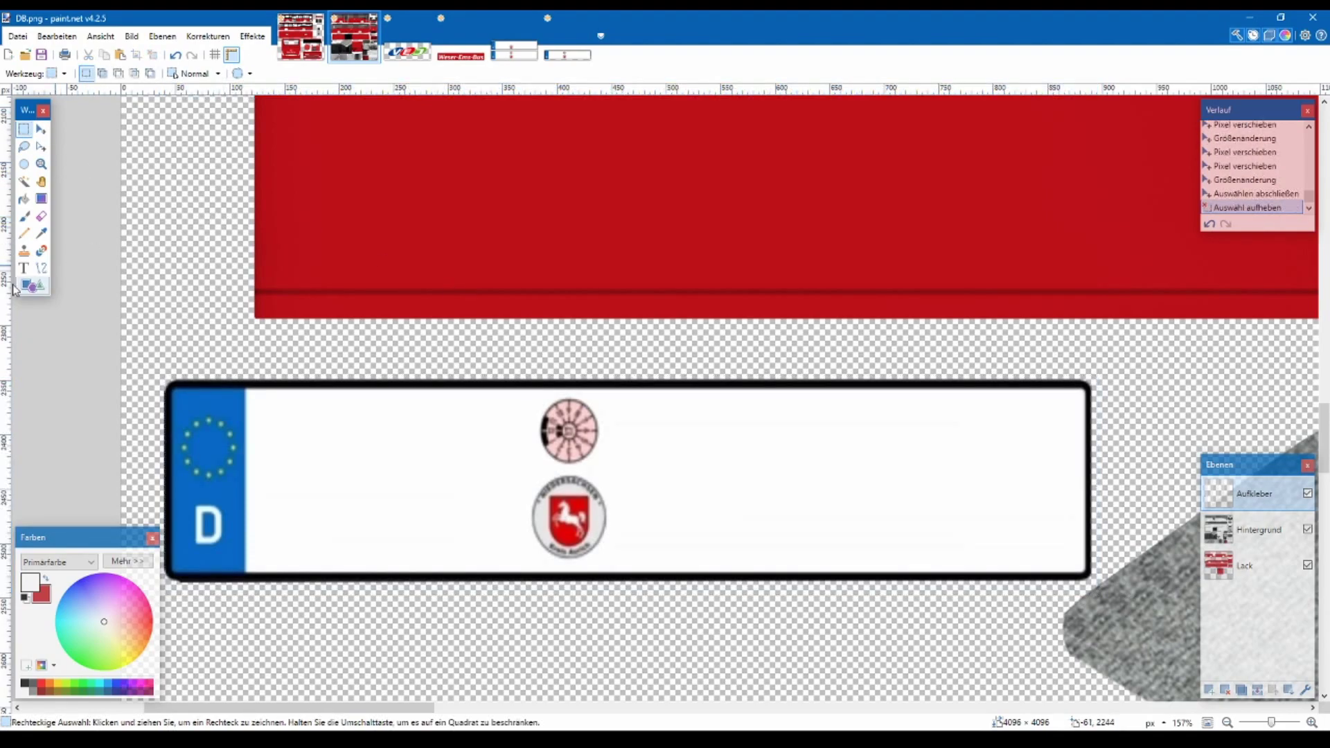
- Start a text on the plate's white area beside the blue EU strip and set its font to Euro Plate
{"action": "left_click", "coordinate": [23, 268]}
{"action": "left_click", "coordinate": [277, 447]}
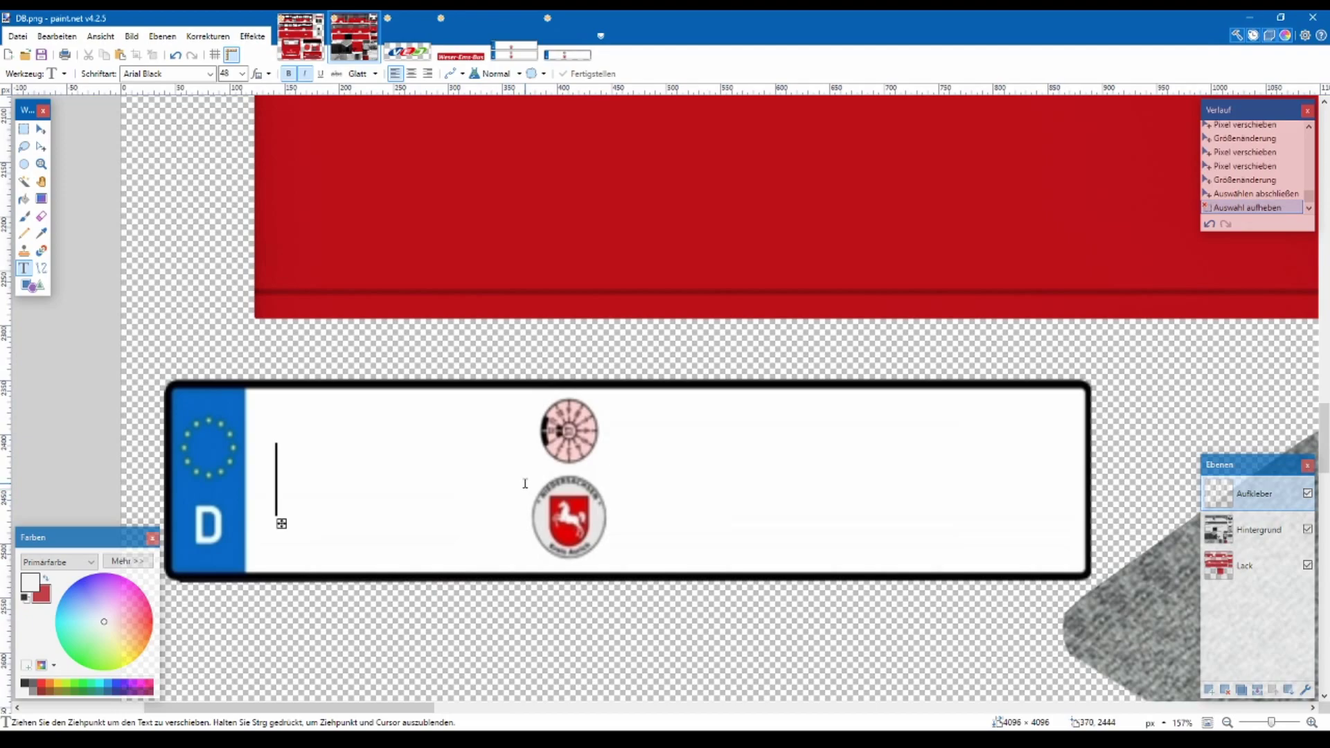
{"action": "scroll", "coordinate": [525, 484], "scroll_direction": "down", "scroll_amount": 1}
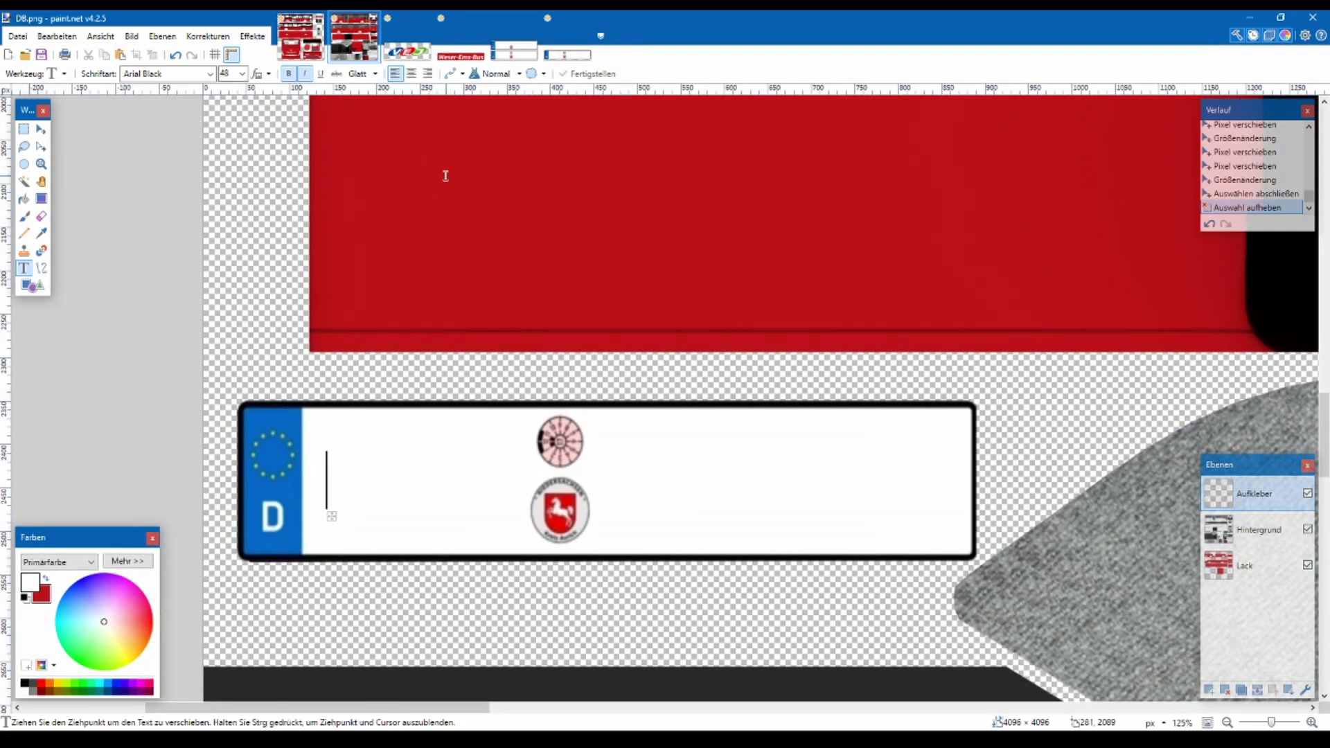
{"action": "key", "text": "ctrl+shift+Tab"}
{"action": "key", "text": "ctrl+Tab"}
{"action": "left_click", "coordinate": [208, 73]}
{"action": "scroll", "coordinate": [270, 256], "scroll_direction": "up", "scroll_amount": 1}
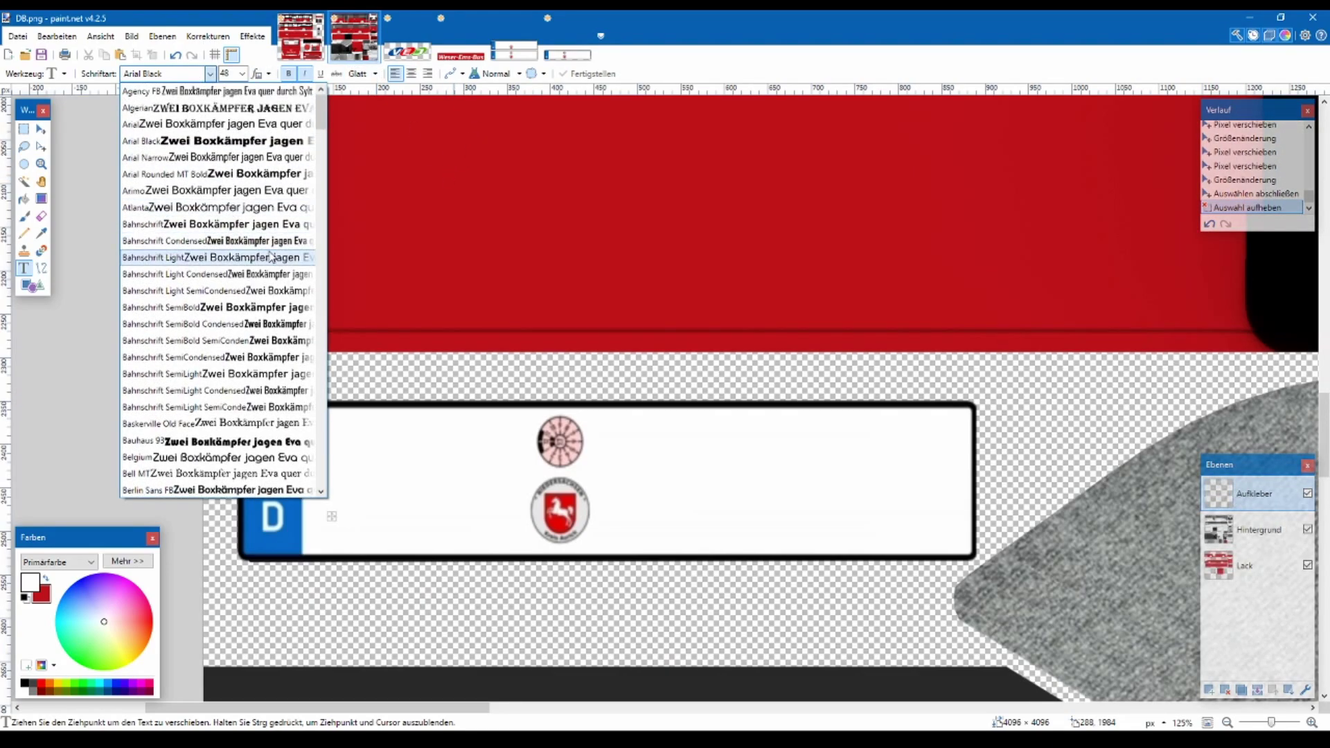
{"action": "scroll", "coordinate": [206, 266], "scroll_direction": "down", "scroll_amount": 5}
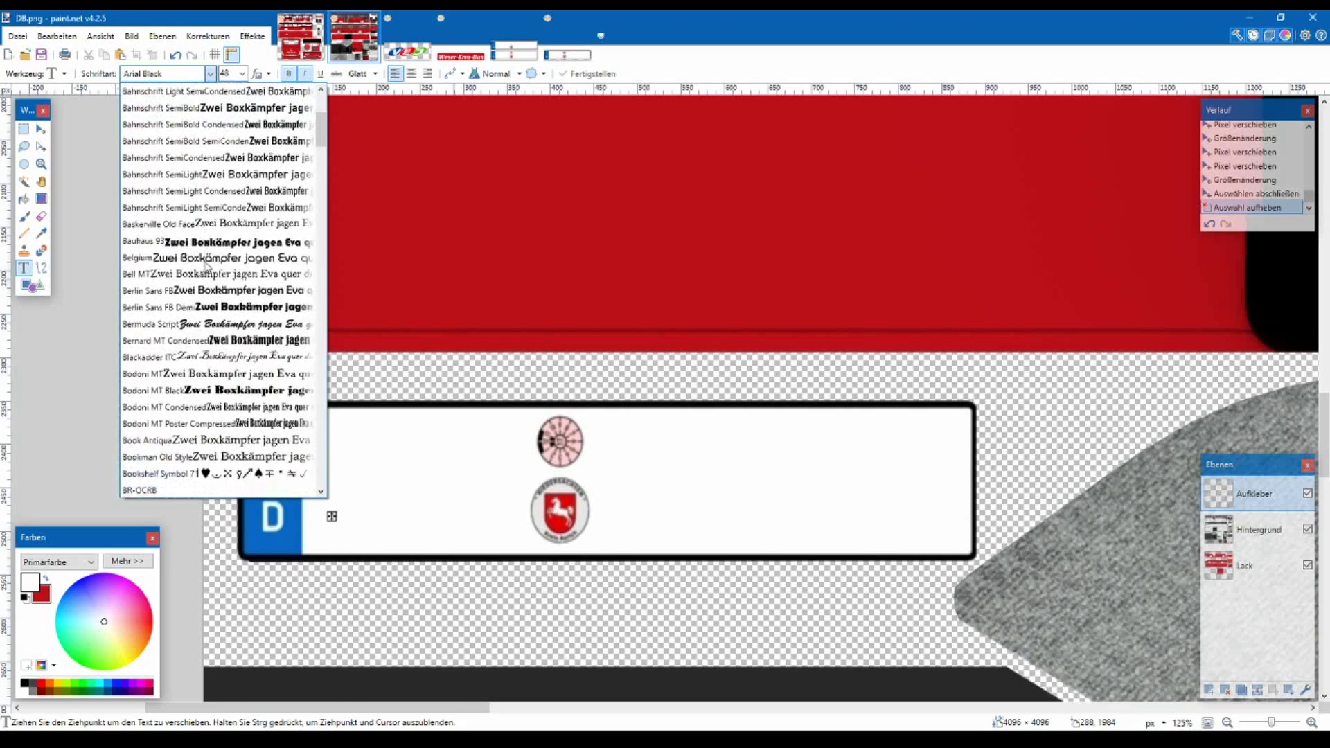
{"action": "scroll", "coordinate": [264, 294], "scroll_direction": "down", "scroll_amount": 4}
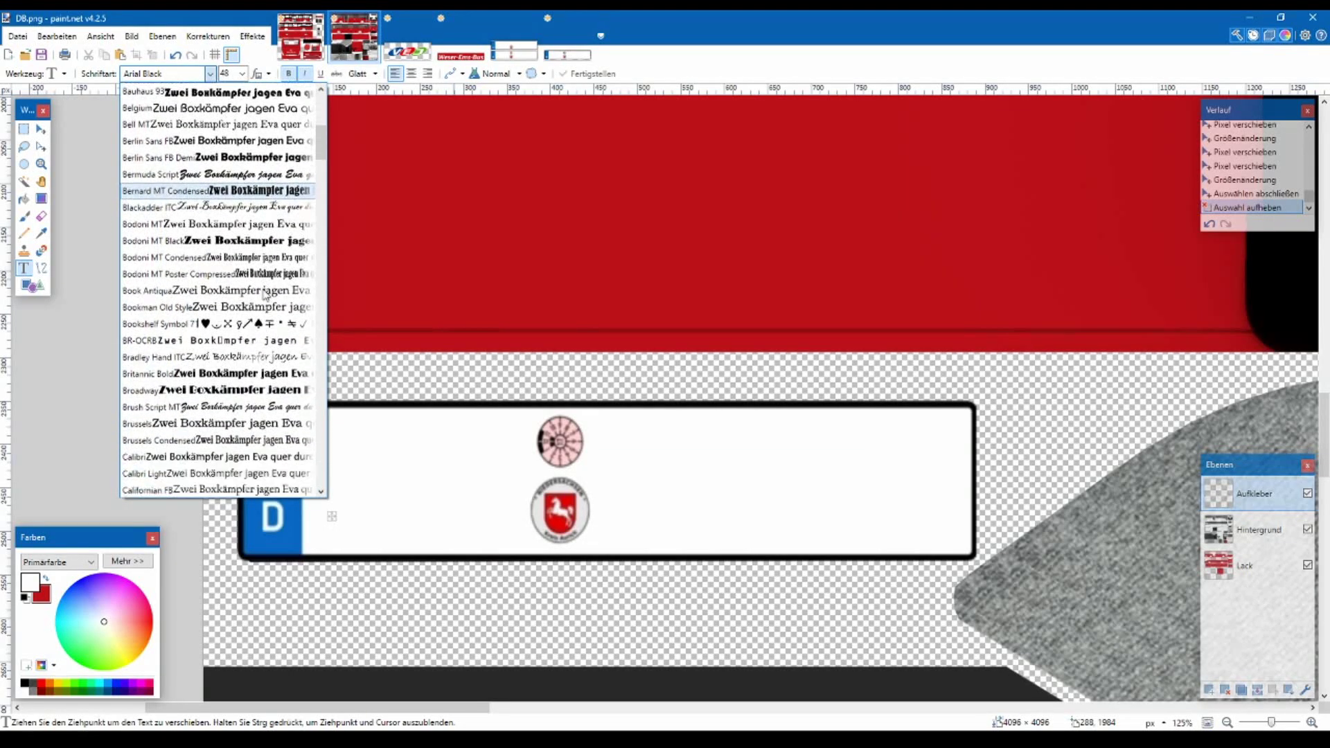
{"action": "scroll", "coordinate": [265, 294], "scroll_direction": "down", "scroll_amount": 10}
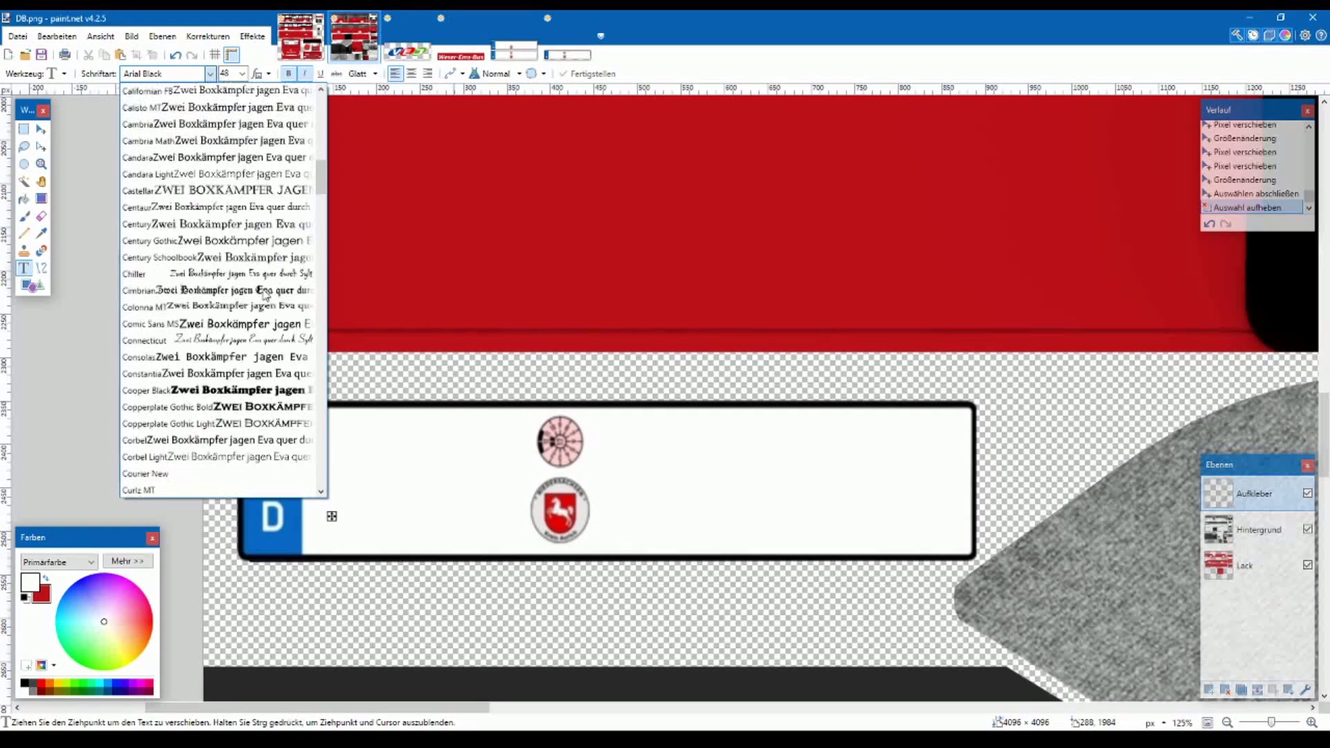
{"action": "scroll", "coordinate": [273, 318], "scroll_direction": "down", "scroll_amount": 4}
{"action": "scroll", "coordinate": [276, 324], "scroll_direction": "down", "scroll_amount": 1}
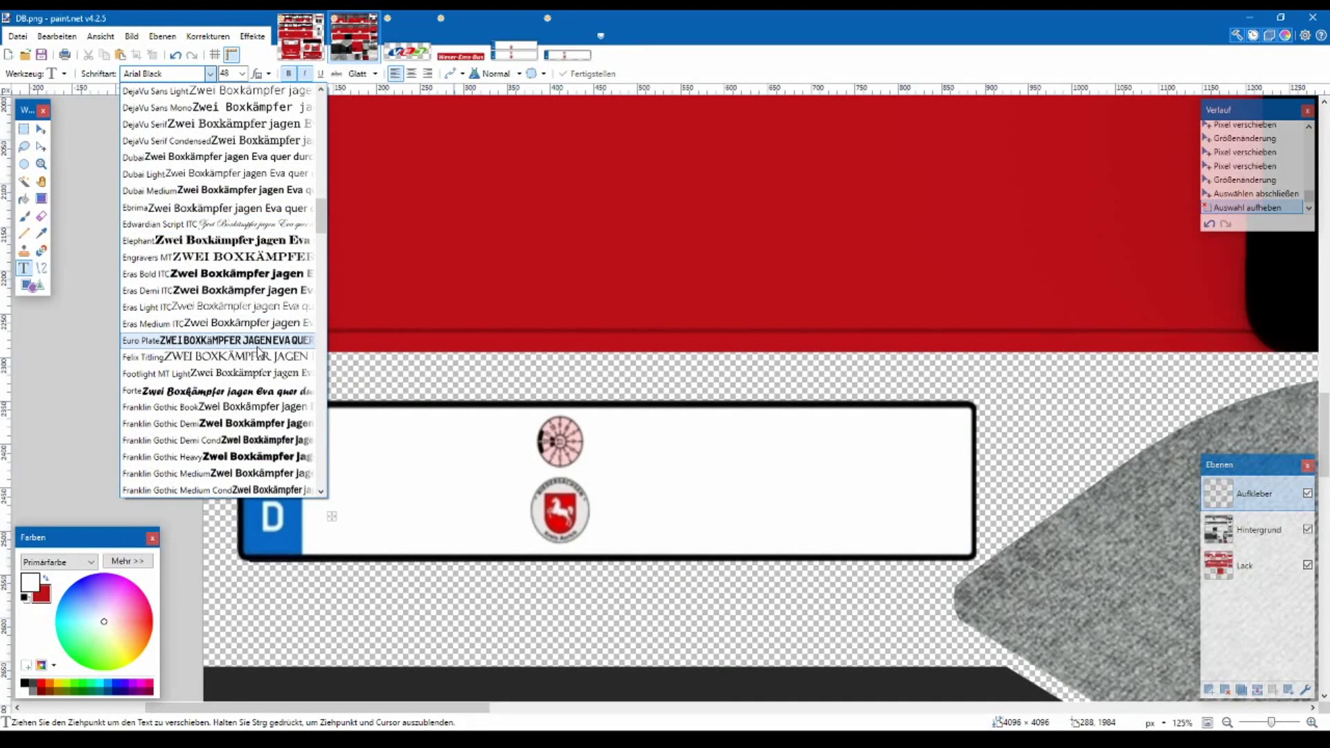
{"action": "left_click", "coordinate": [267, 341]}
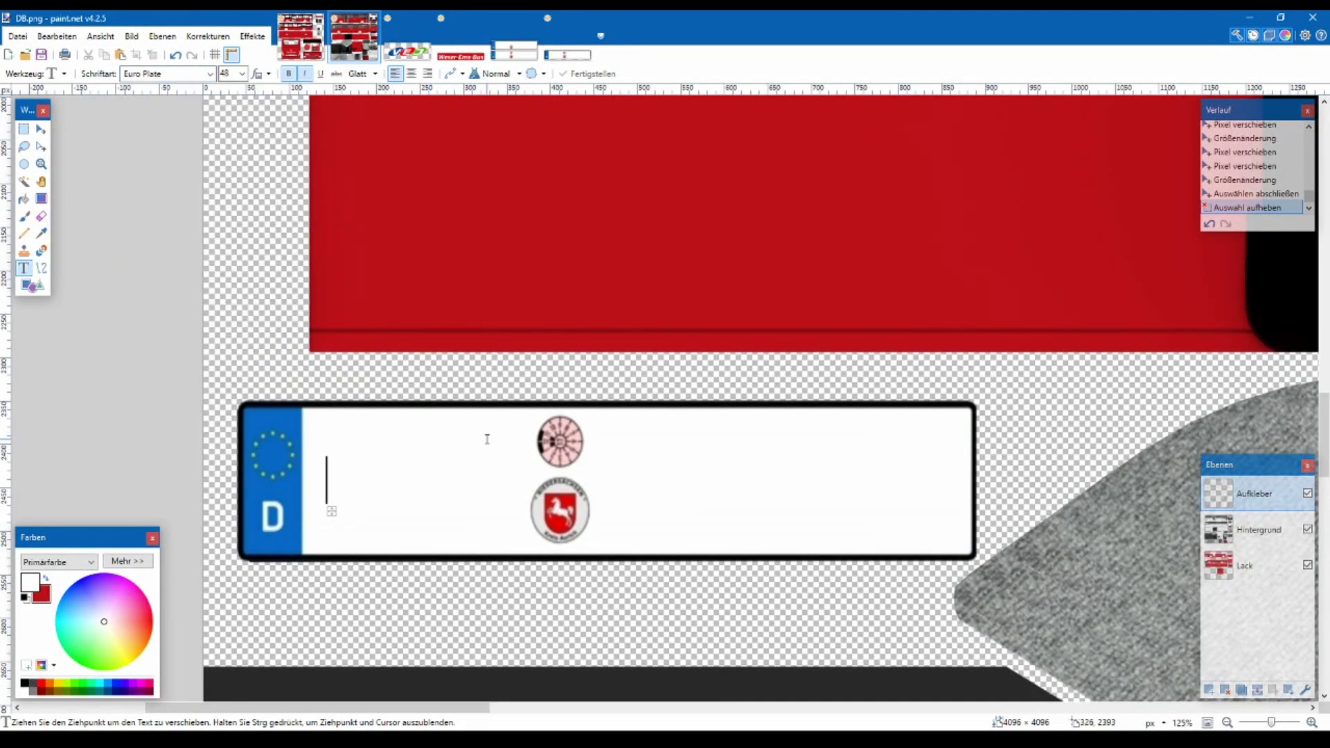
{"action": "type", "text": "WST"}
{"action": "key", "text": "BackSpace"}
{"action": "key", "text": "BackSpace"}
{"action": "key", "text": "BackSpace"}
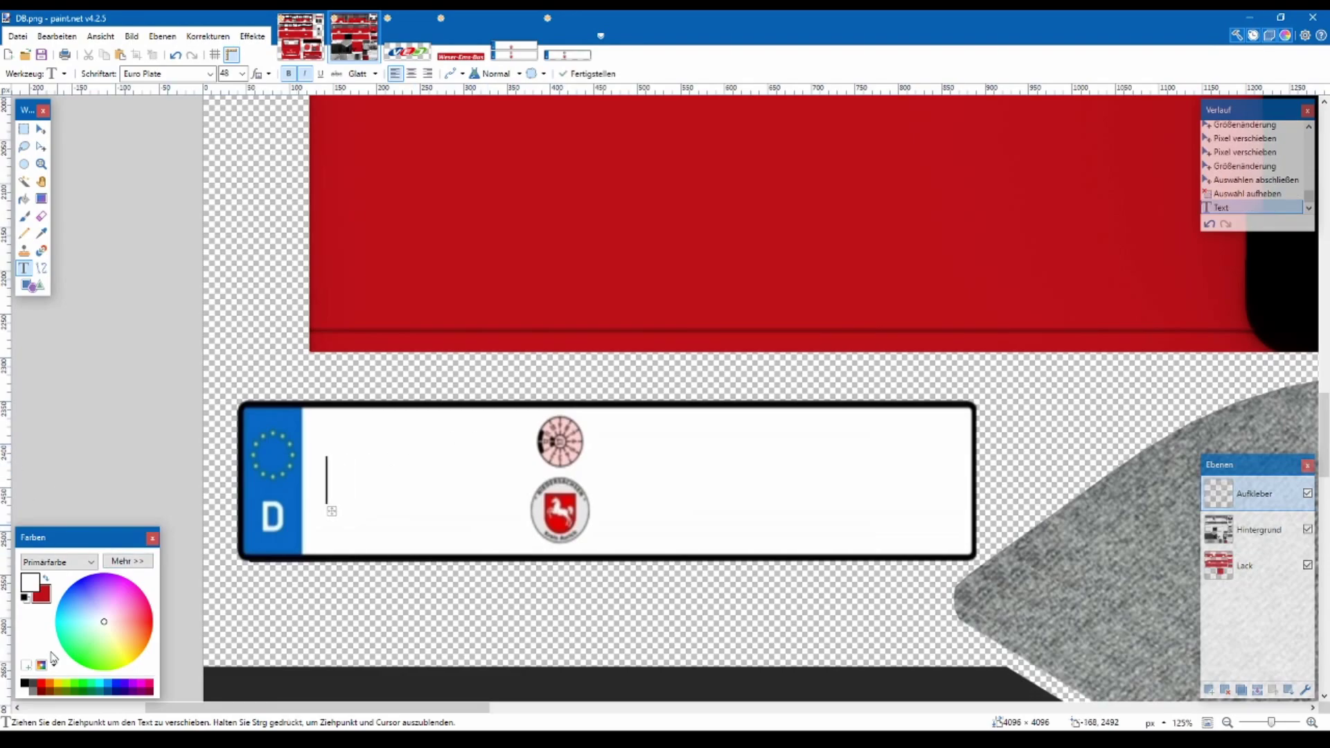
- Write "AUR DB 215" on the plate in black, with italic and bold turned off
{"action": "left_click", "coordinate": [27, 684]}
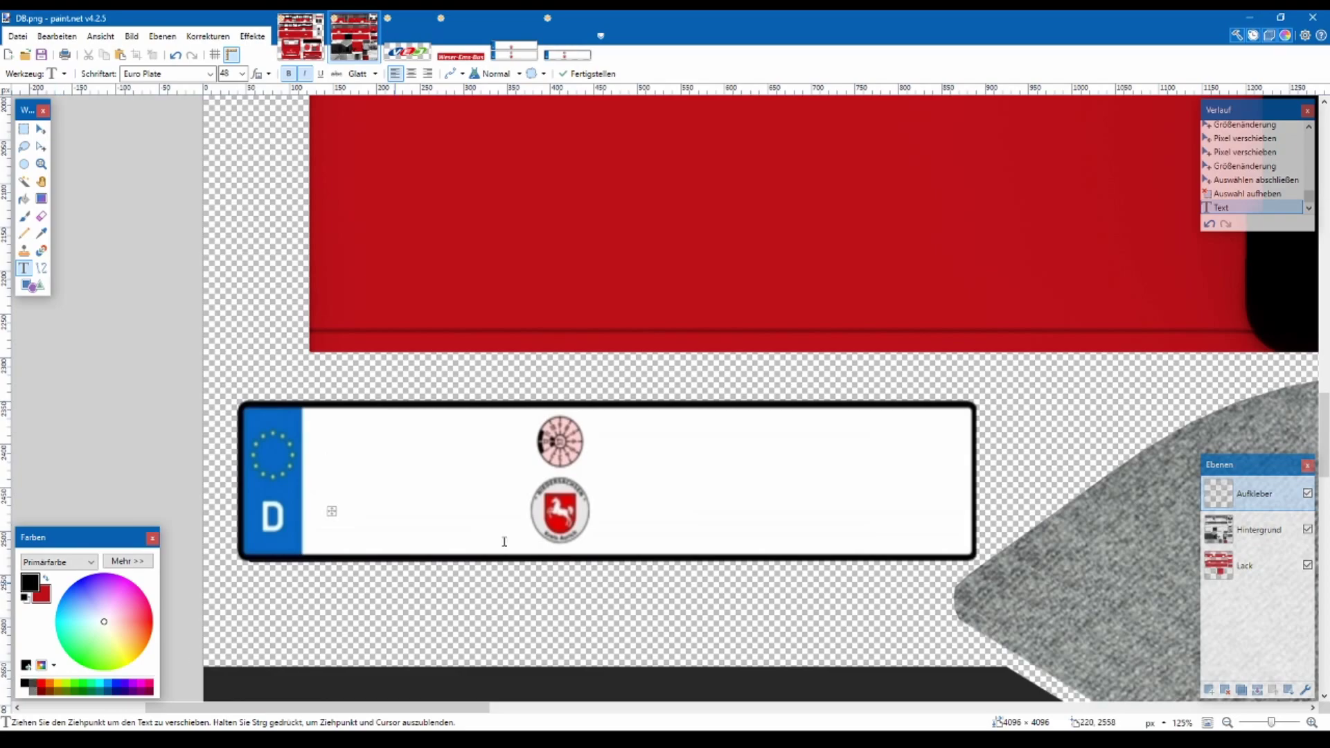
{"action": "type", "text": "AU"}
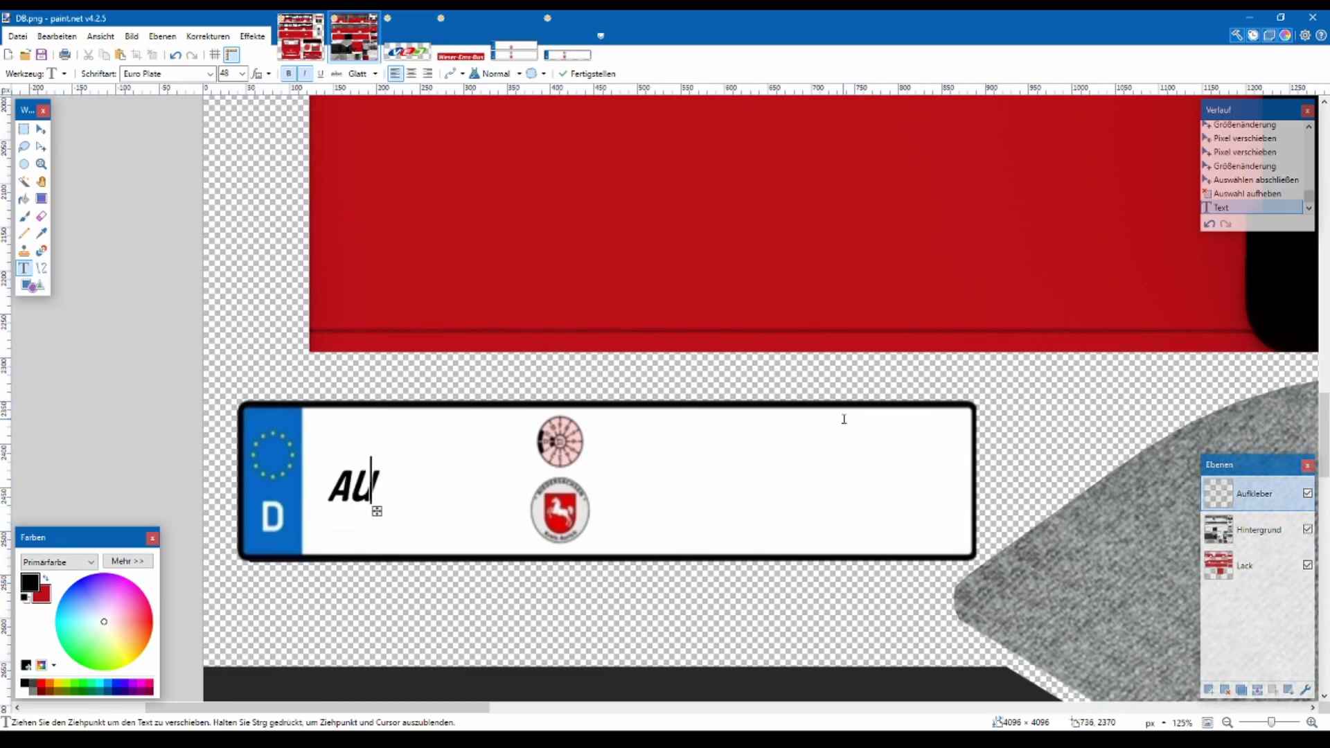
{"action": "type", "text": "R"}
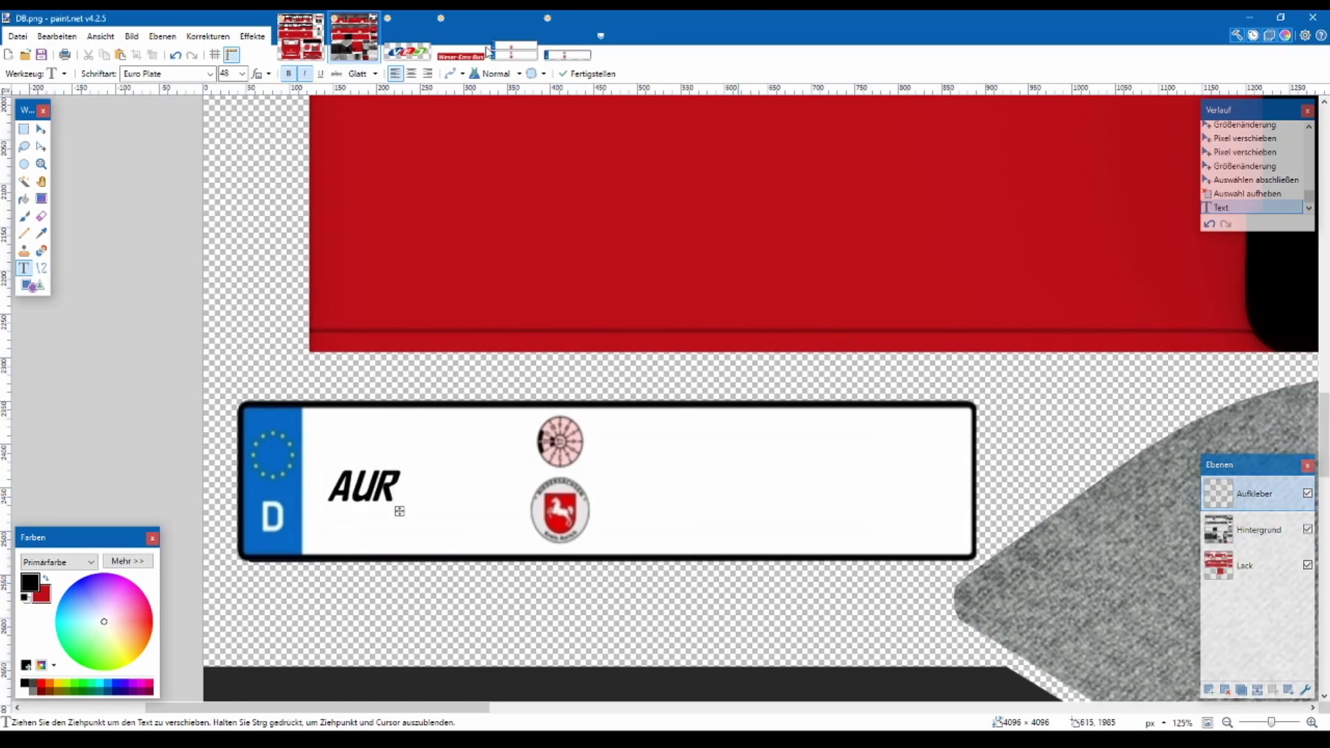
{"action": "left_click", "coordinate": [304, 75]}
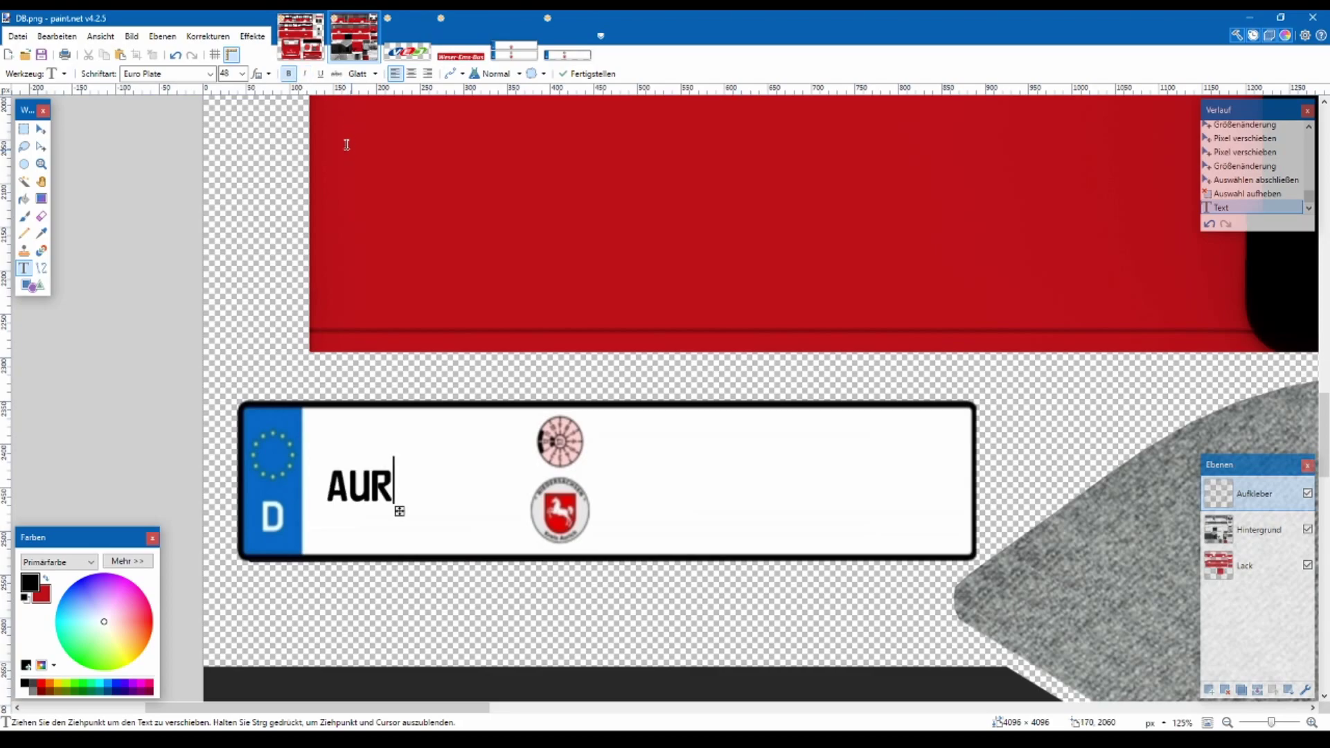
{"action": "left_click", "coordinate": [289, 74]}
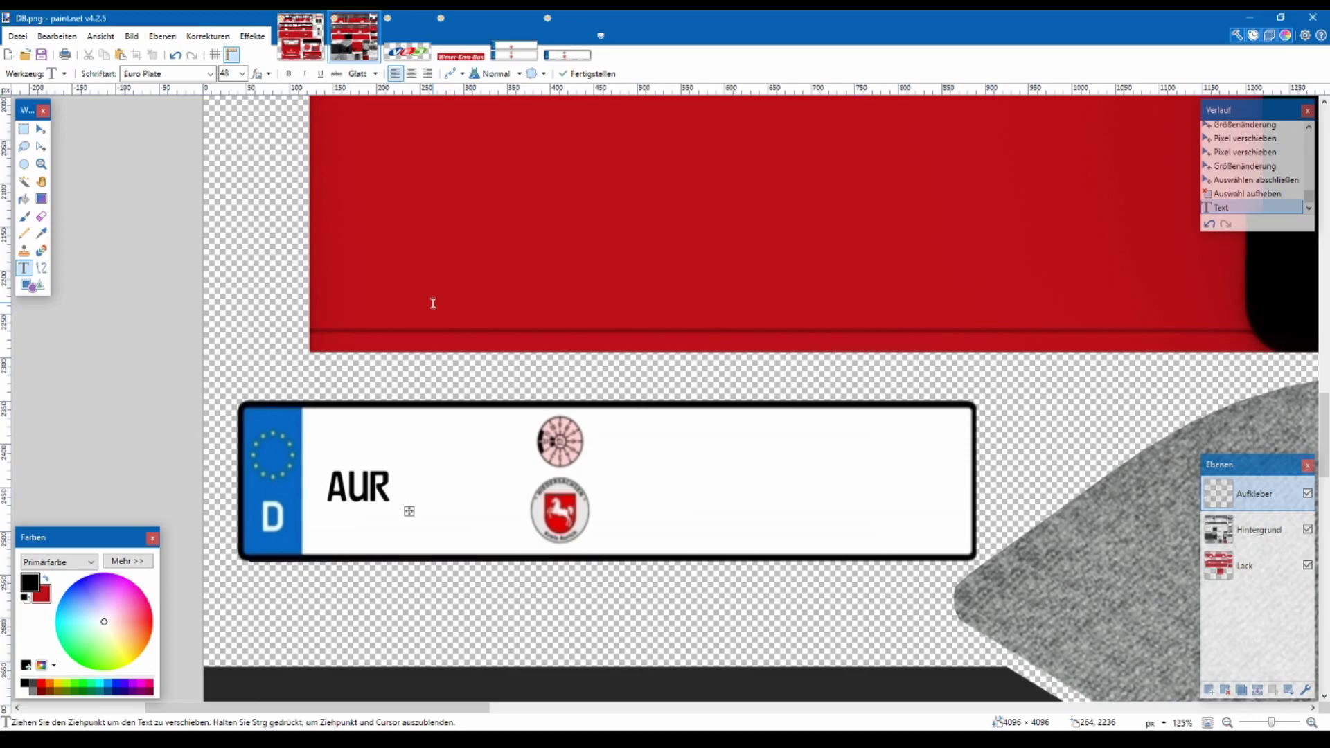
{"action": "type", "text": "DB 215"}
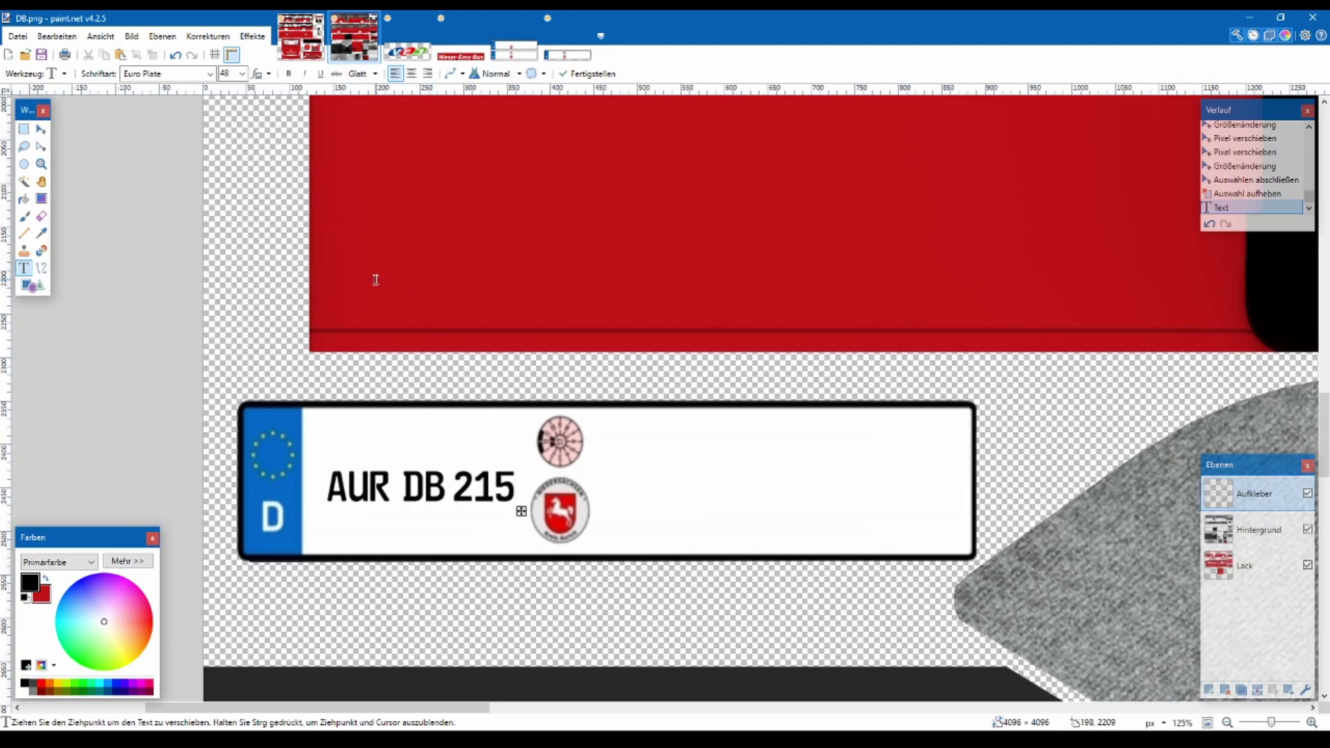
- Try font sizes 84 and 96 for the plate text and compare the font size metrics
{"action": "left_click", "coordinate": [242, 73]}
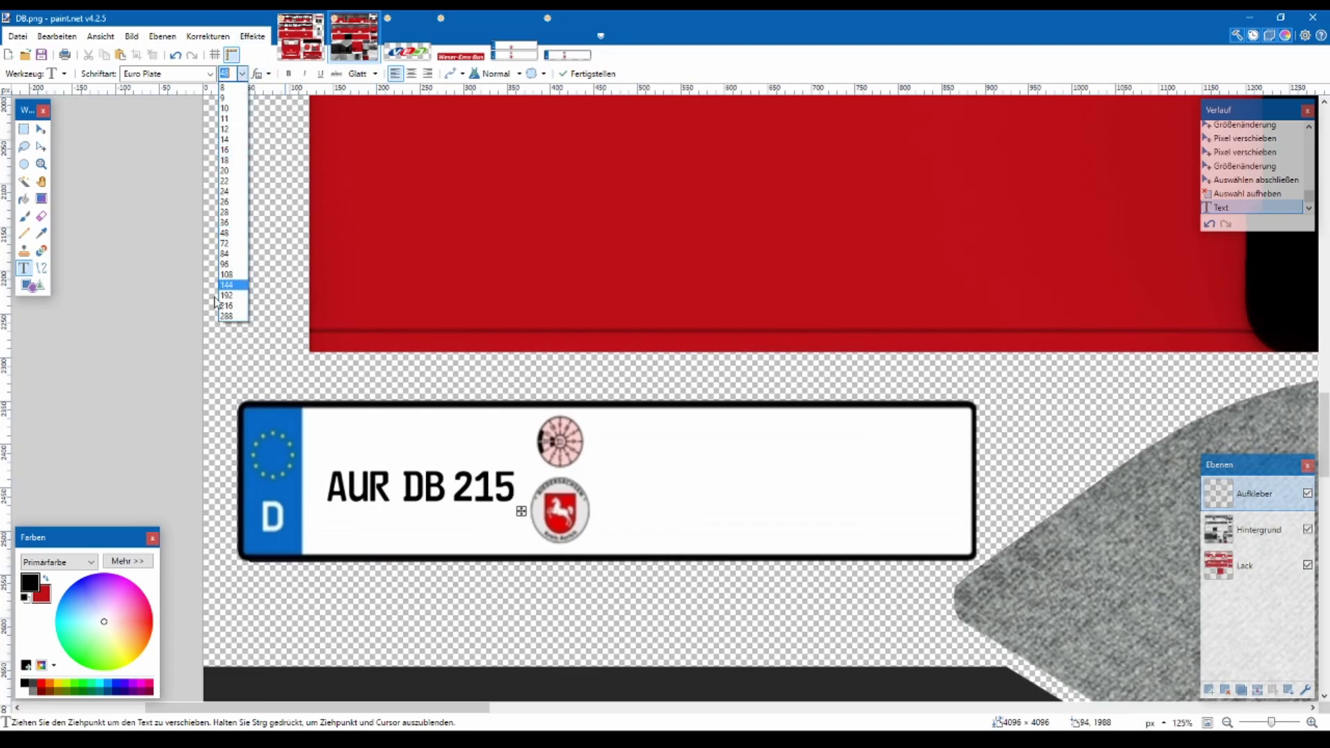
{"action": "left_click", "coordinate": [224, 254]}
{"action": "left_click", "coordinate": [242, 74]}
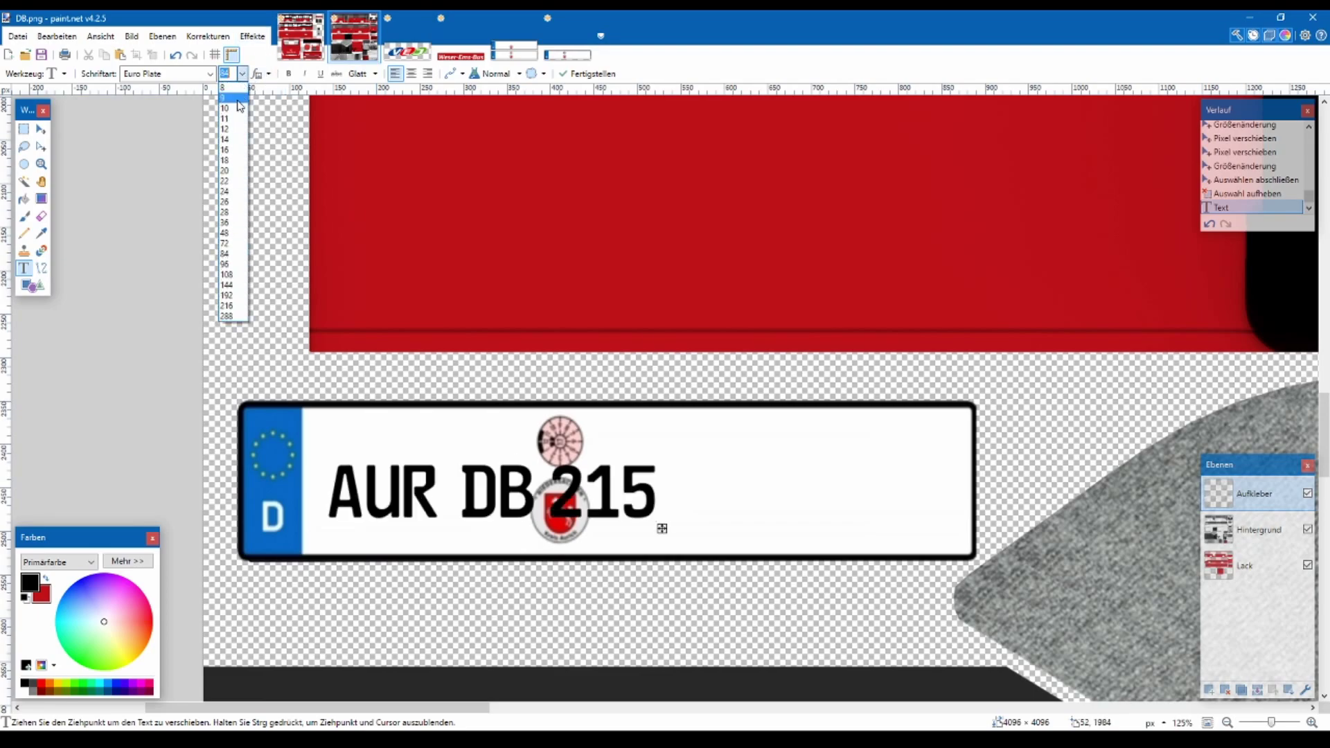
{"action": "left_click", "coordinate": [229, 265]}
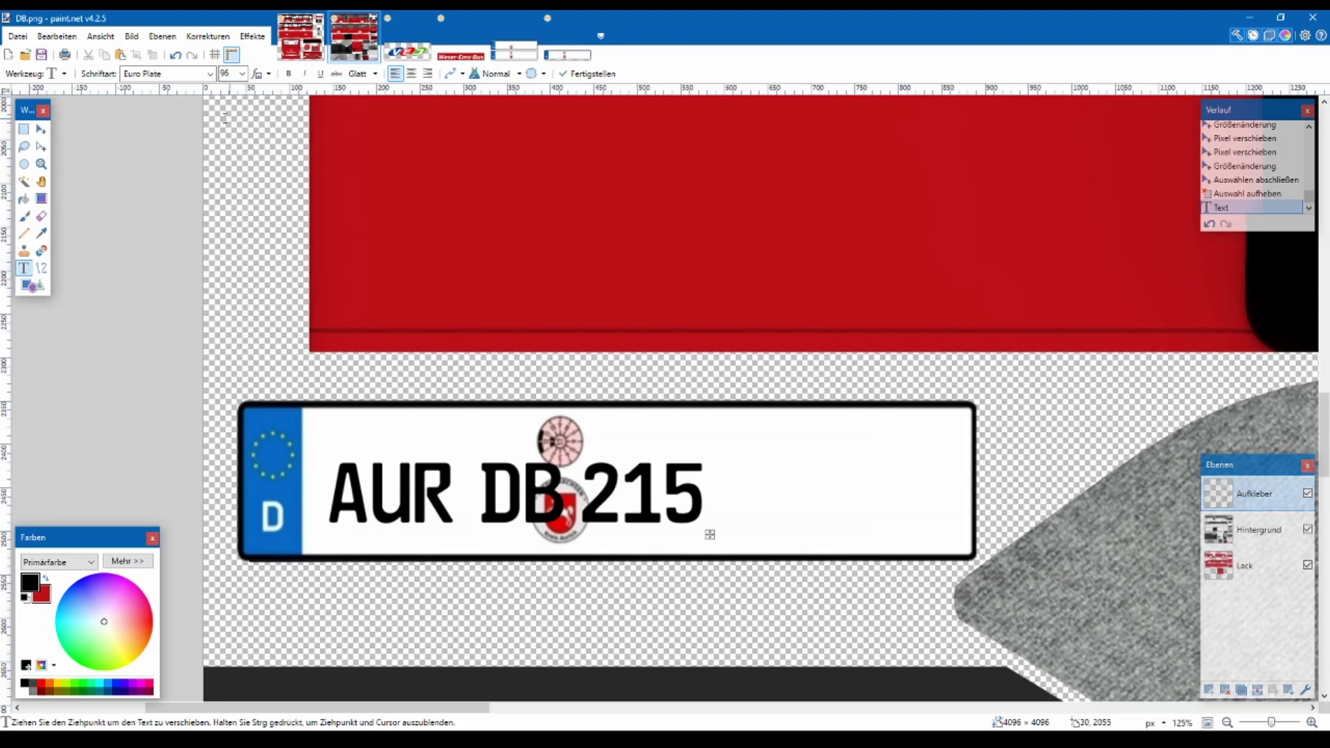
{"action": "left_click", "coordinate": [242, 74]}
{"action": "left_click", "coordinate": [244, 74]}
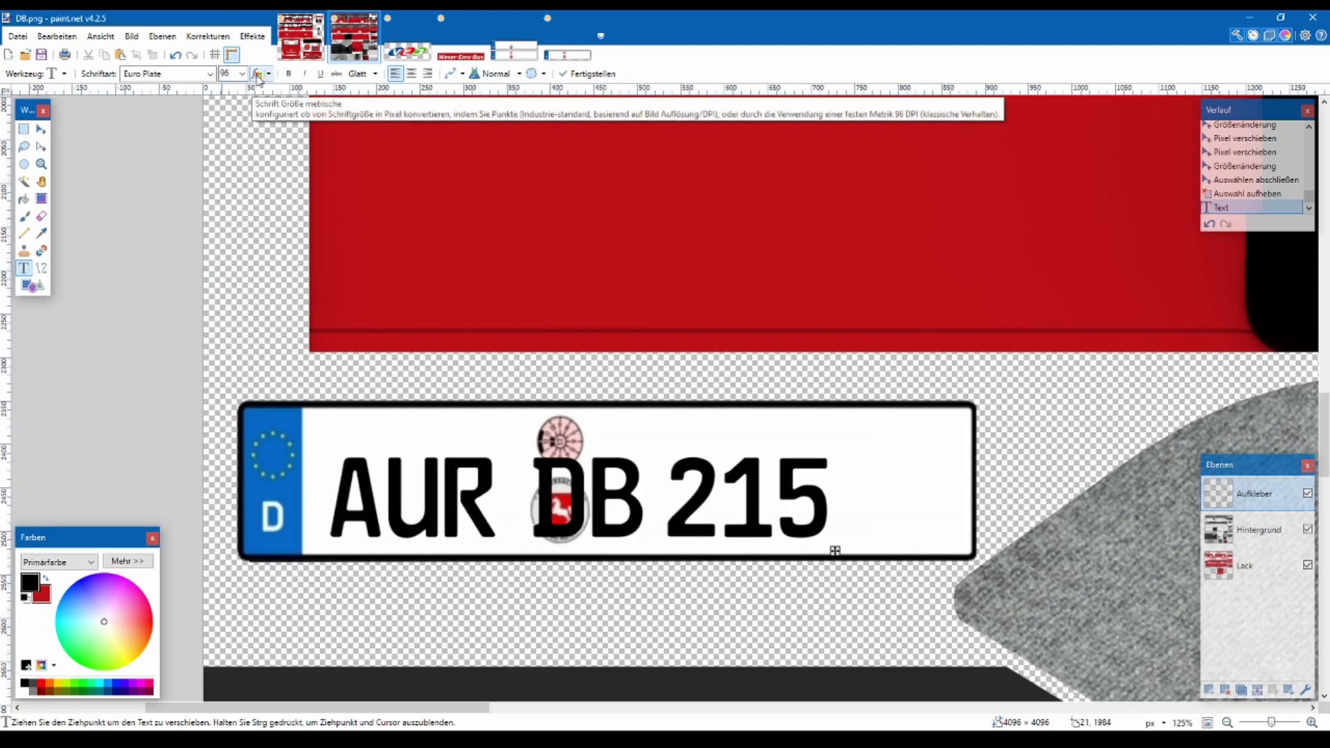
{"action": "left_click", "coordinate": [258, 74]}
{"action": "left_click", "coordinate": [259, 75]}
{"action": "left_click", "coordinate": [259, 75]}
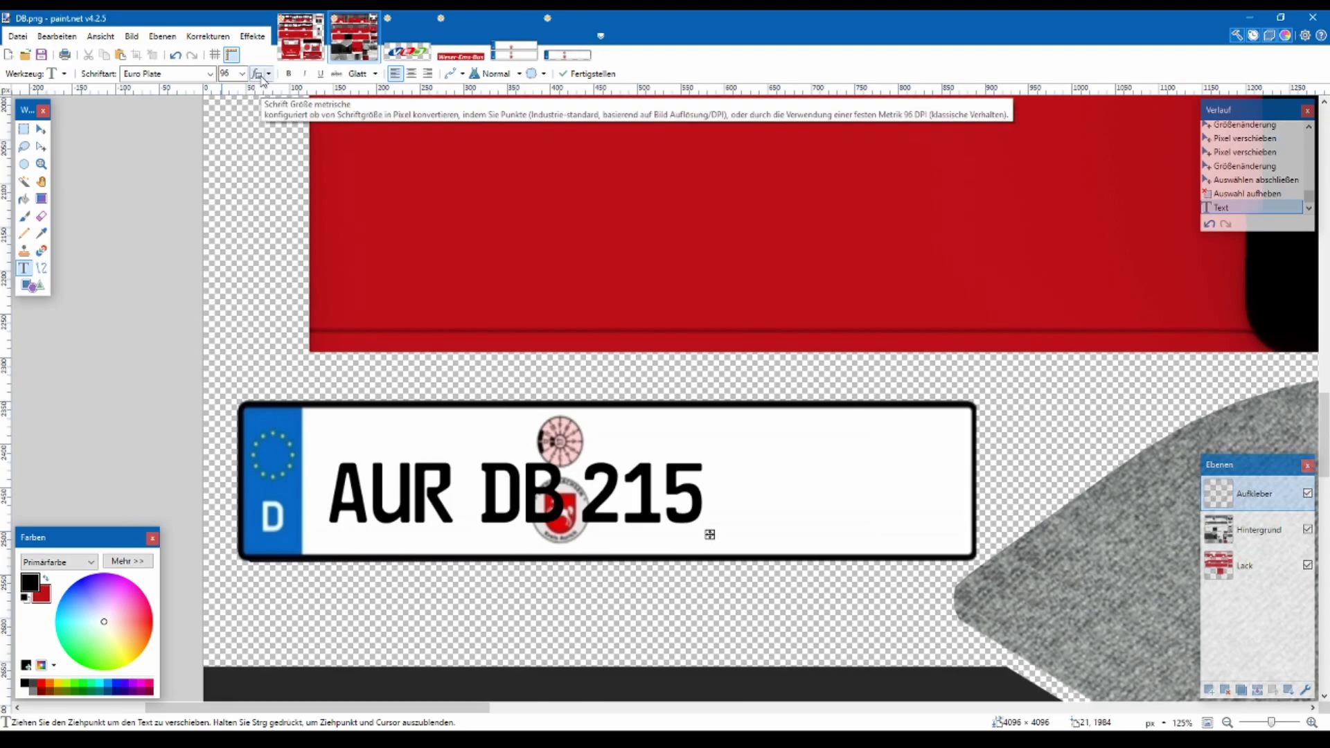
{"action": "left_click", "coordinate": [259, 75]}
{"action": "left_click", "coordinate": [260, 74]}
- Set the plate text's font size to 144
{"action": "left_click", "coordinate": [240, 76]}
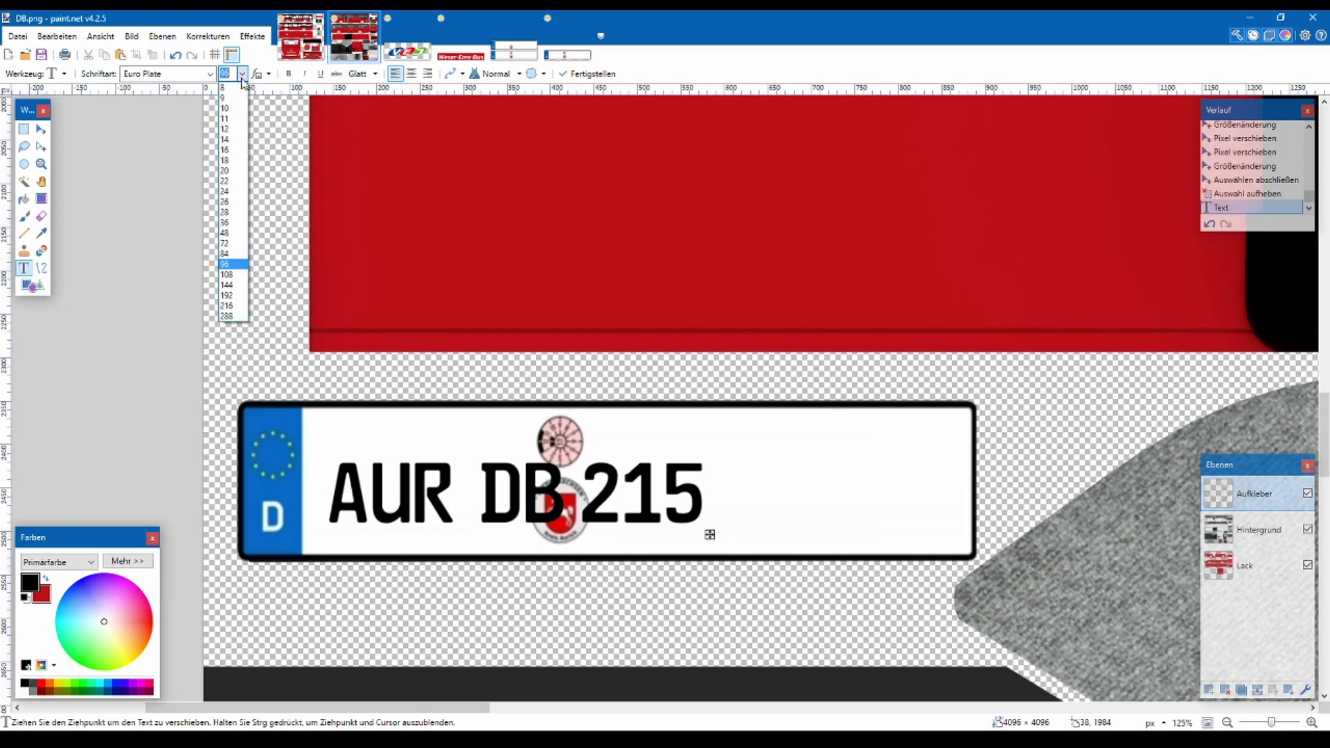
{"action": "left_click", "coordinate": [239, 284]}
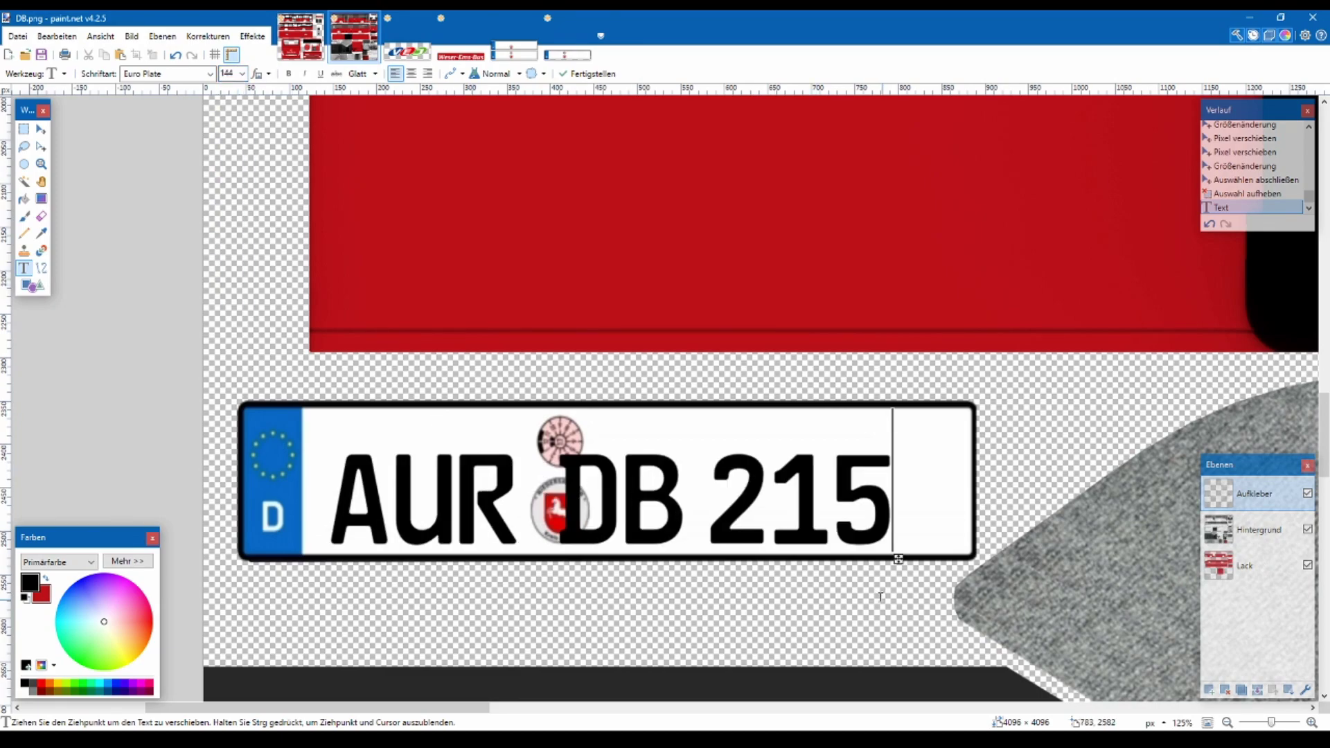
- Insert space before "DB" so the letters clear the two round seals, and move the text up on the plate
{"action": "key", "text": "Left"}
{"action": "key", "text": "Left"}
{"action": "key", "text": "Left"}
{"action": "key", "text": "Left"}
{"action": "key", "text": "Left"}
{"action": "key", "text": "Left"}
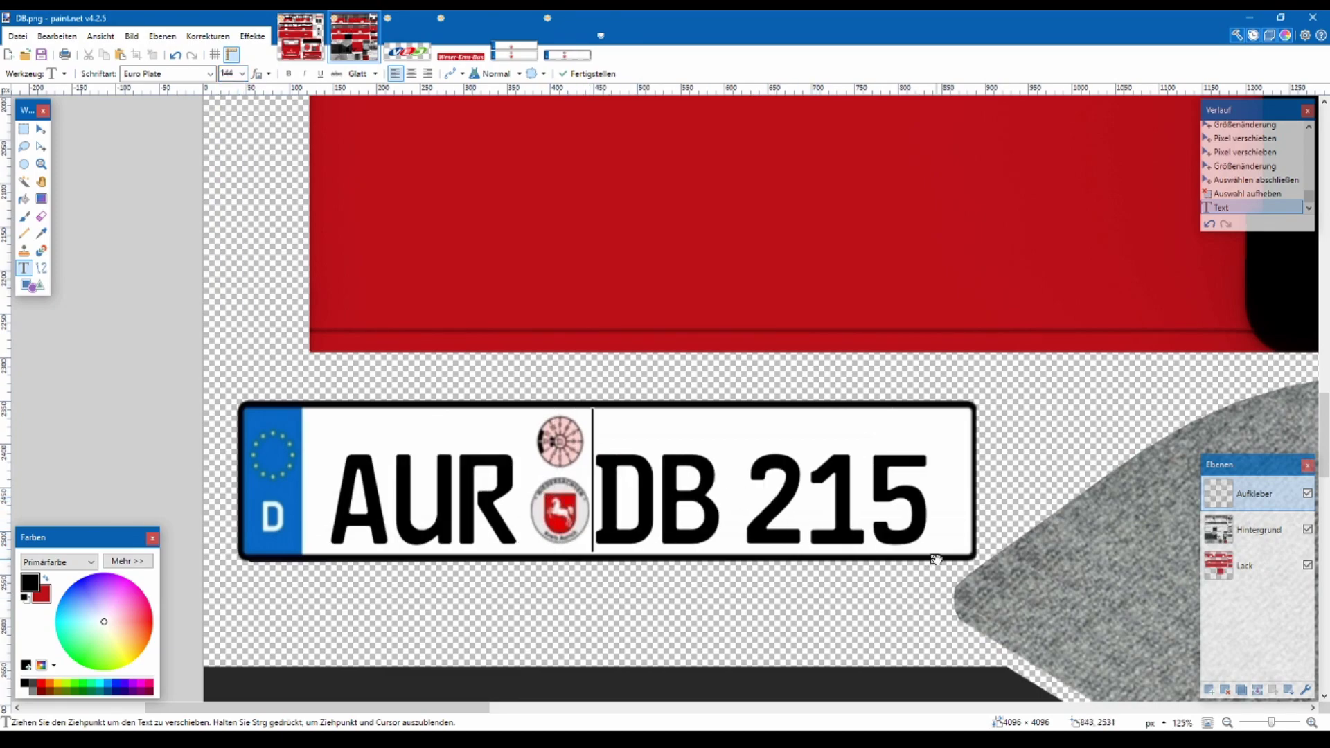
{"action": "left_click_drag", "start_coordinate": [935, 560], "coordinate": [932, 540]}
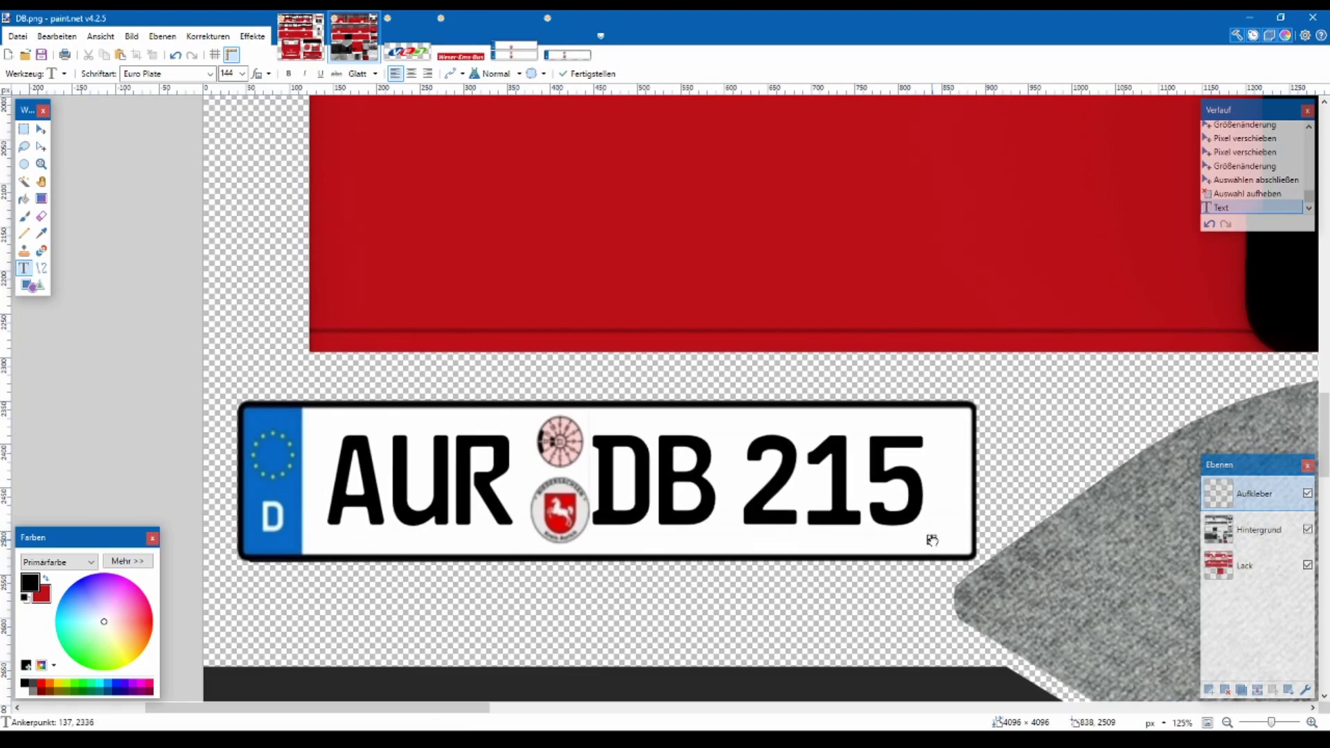
- Widen the gap before "DB" slightly and reposition the plate text evenly around the seals and within the white area
{"action": "double_click", "coordinate": [302, 74]}
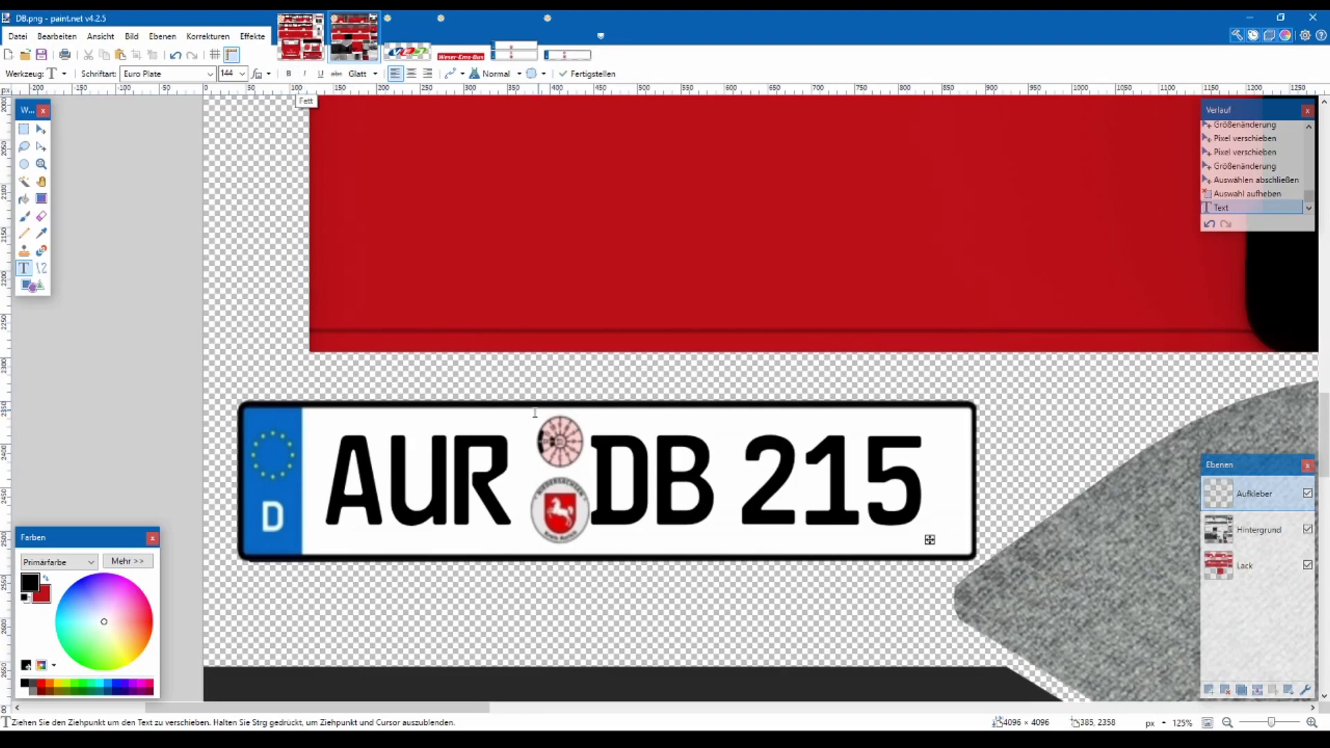
{"action": "left_click", "coordinate": [600, 519]}
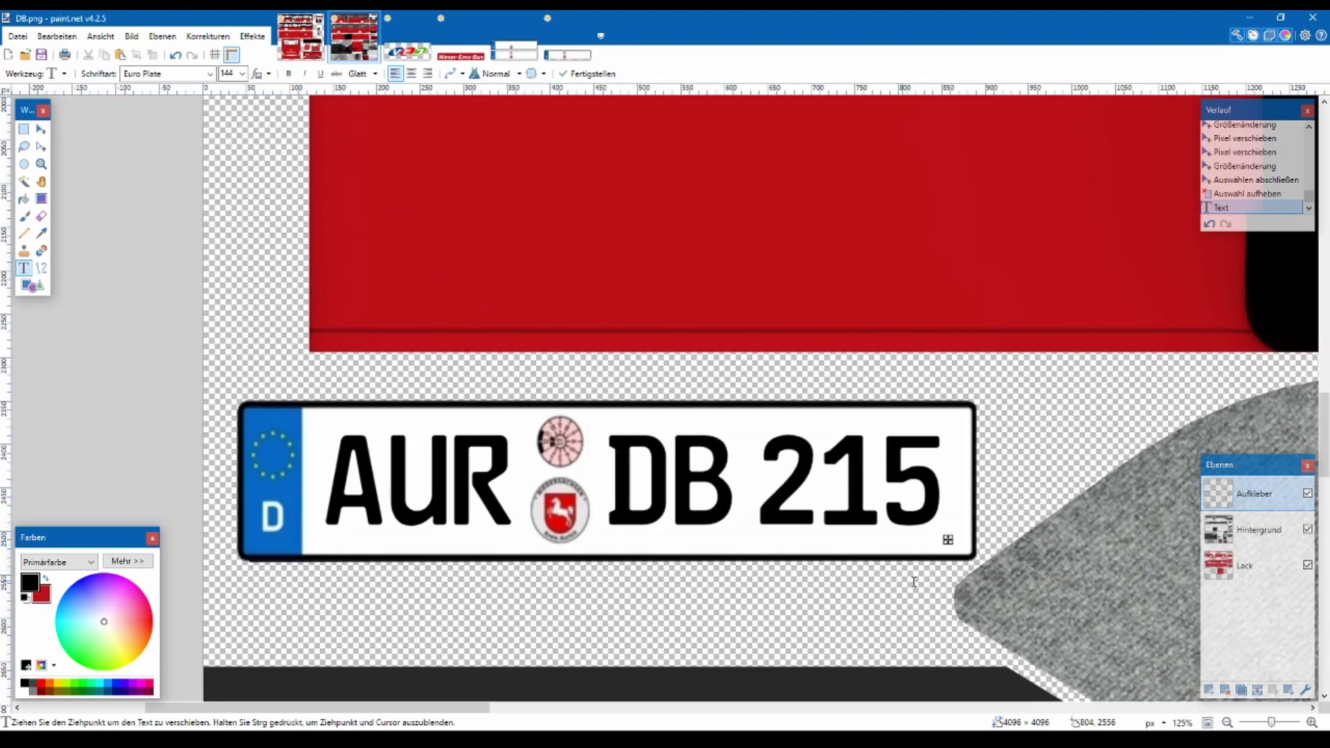
{"action": "left_click_drag", "start_coordinate": [948, 541], "coordinate": [944, 538]}
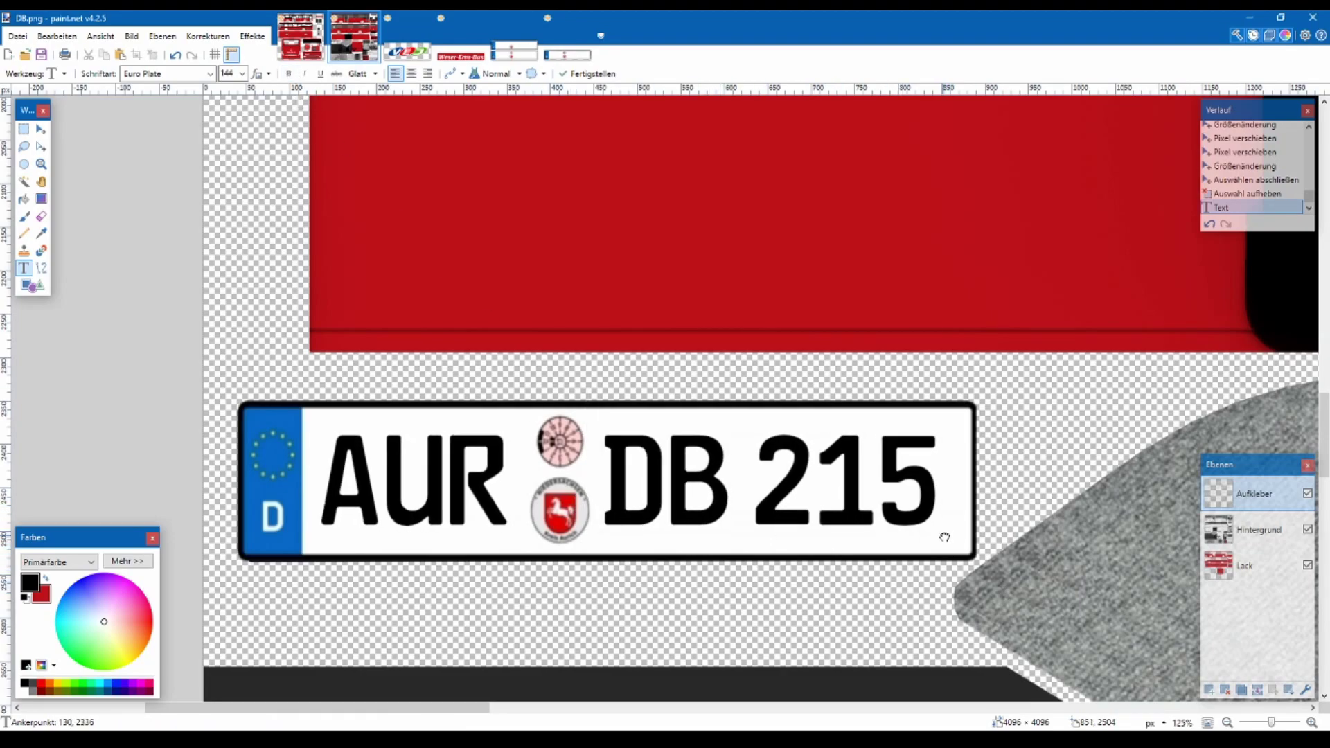
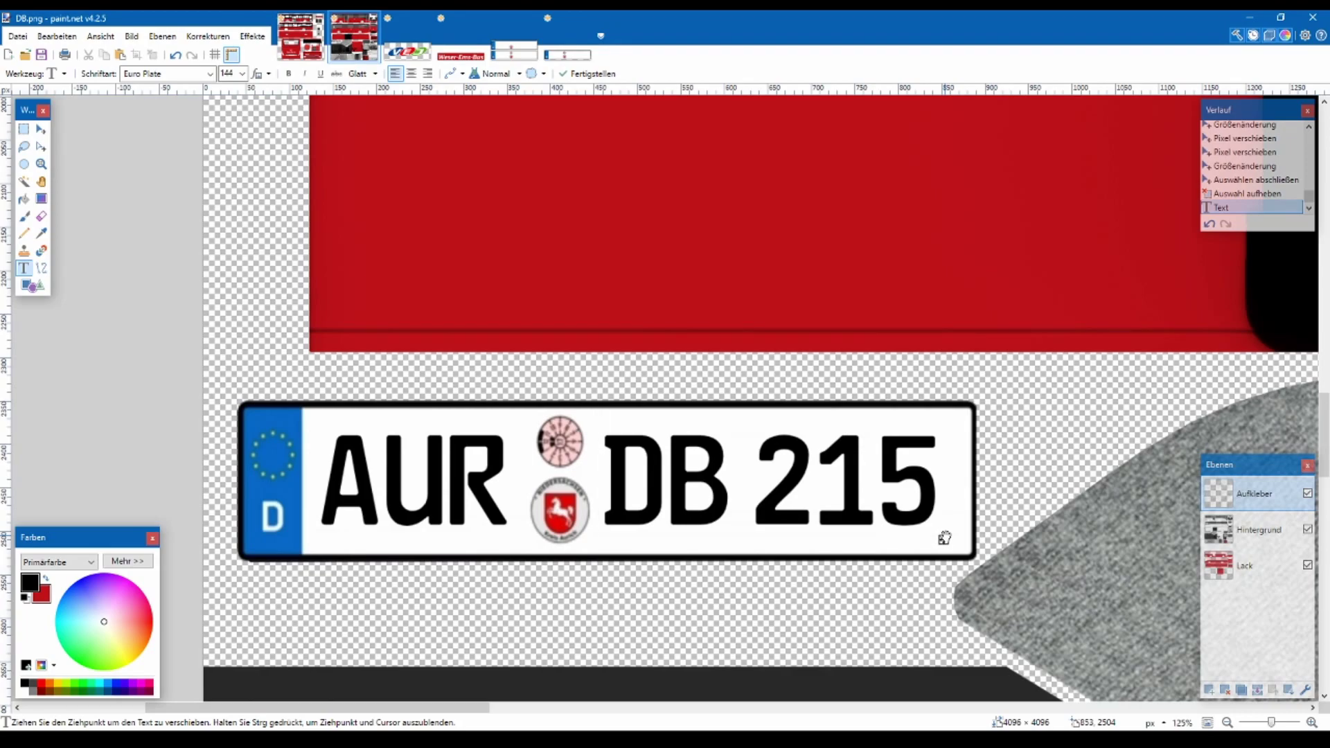
{"action": "left_click_drag", "start_coordinate": [947, 538], "coordinate": [946, 558]}
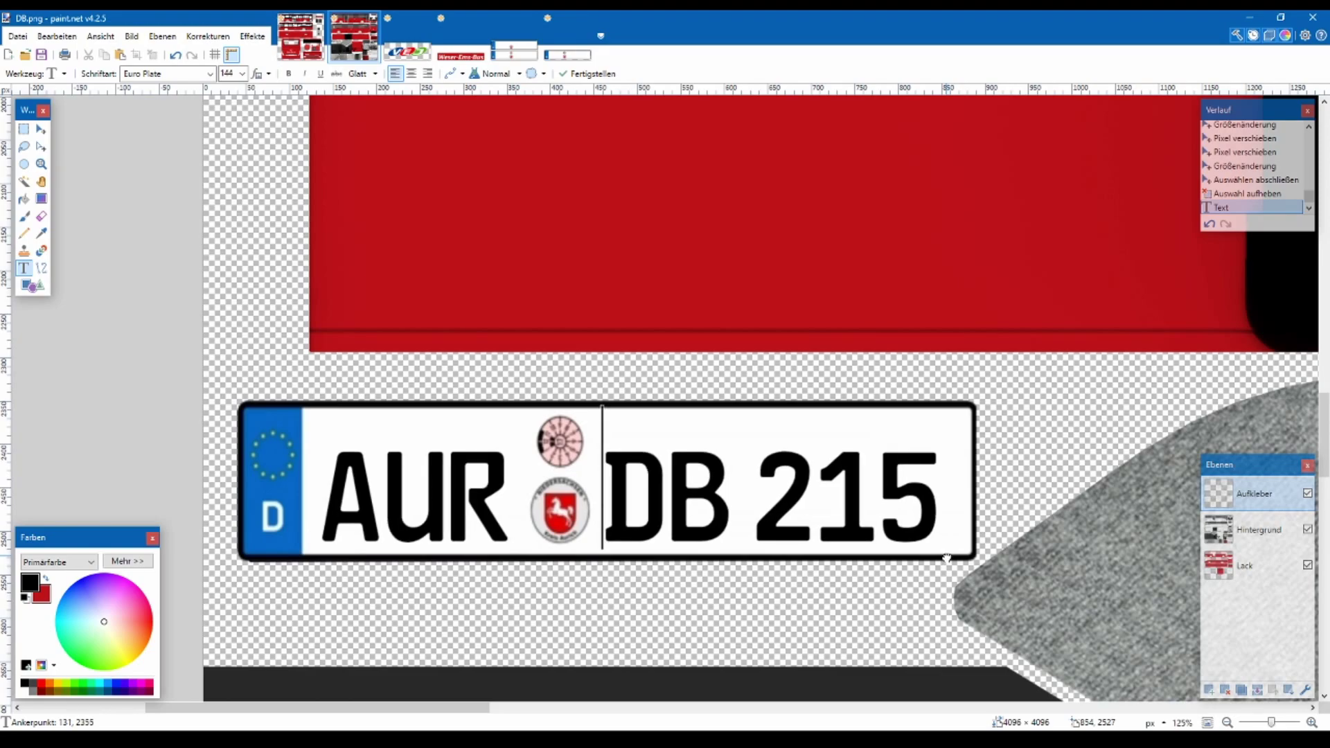
{"action": "left_click_drag", "start_coordinate": [946, 557], "coordinate": [943, 552]}
{"action": "left_click", "coordinate": [24, 129]}
{"action": "left_click_drag", "start_coordinate": [312, 439], "coordinate": [514, 542]}
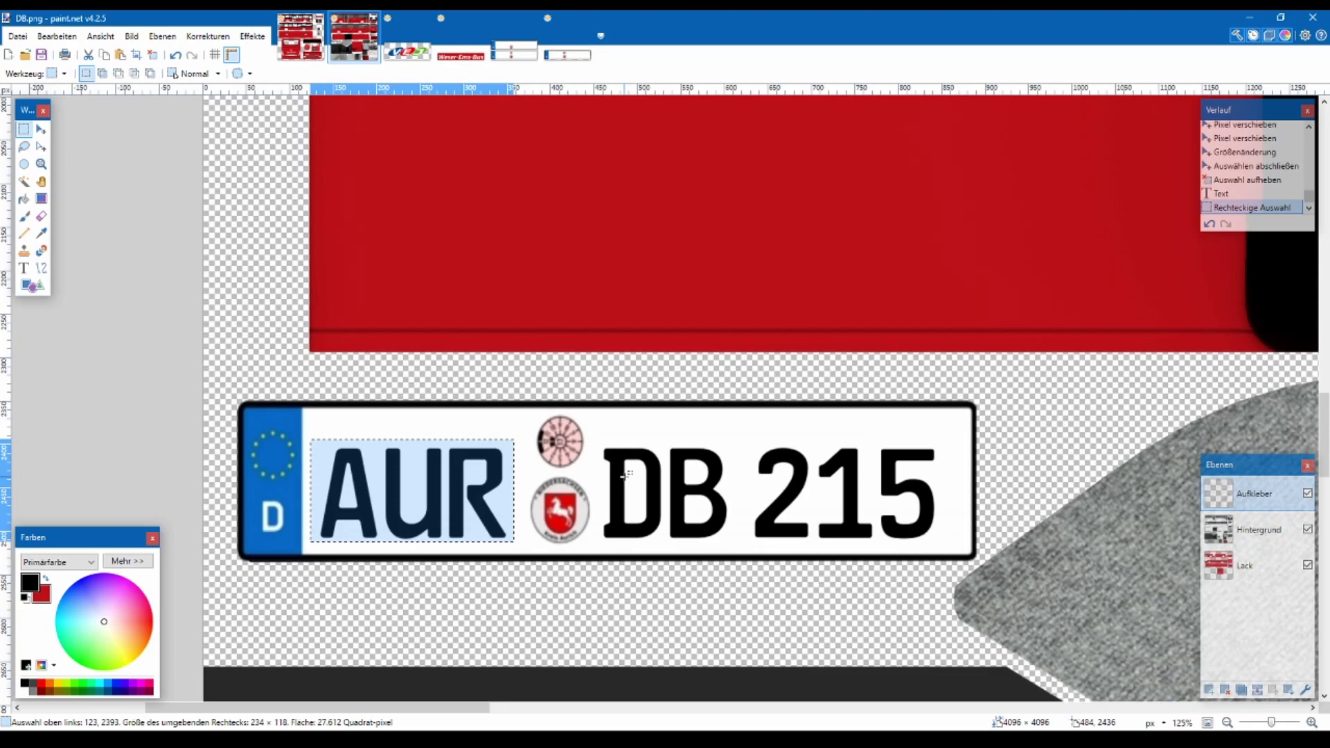
{"action": "left_click_drag", "start_coordinate": [597, 441], "coordinate": [682, 526]}
{"action": "left_click", "coordinate": [530, 438]}
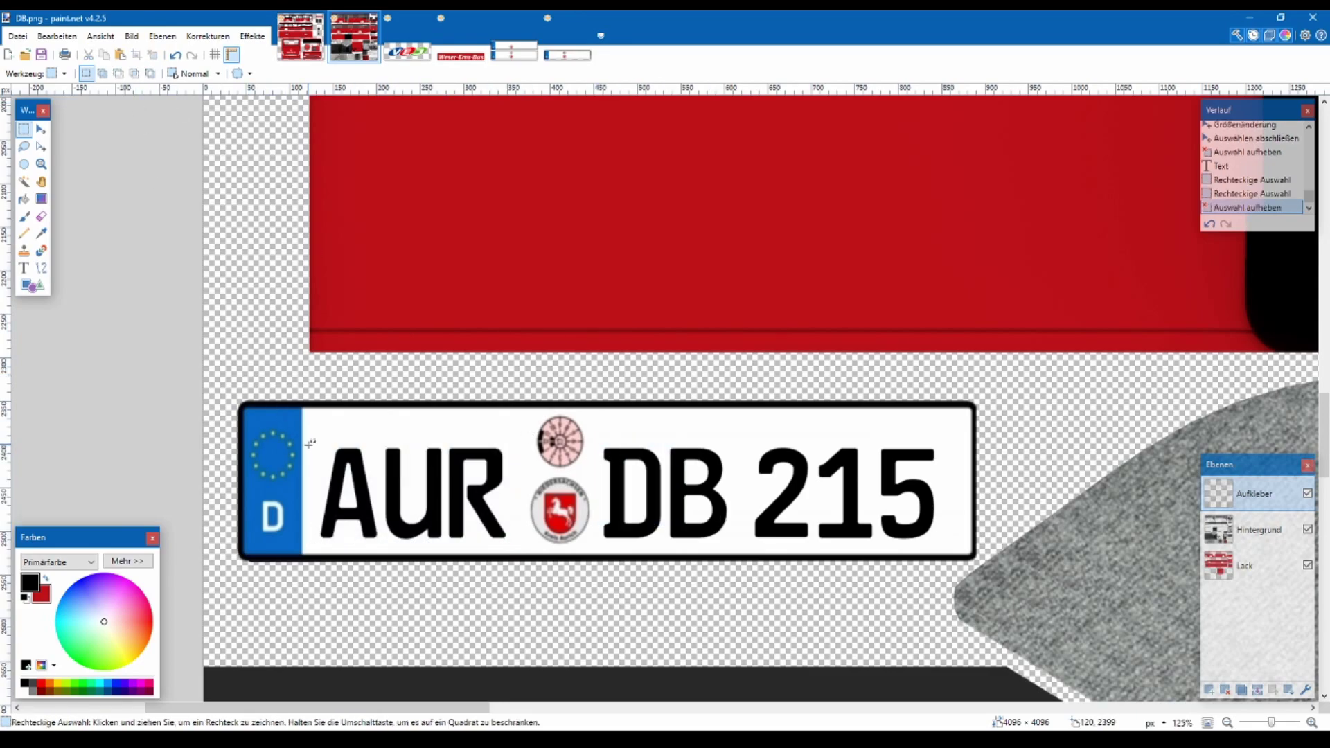
- Select "AUR" and "DB 215" in one combined rectangular selection, stretch it vertically to about 724 × 143 px, and deselect
{"action": "left_click_drag", "start_coordinate": [309, 437], "coordinate": [513, 544]}
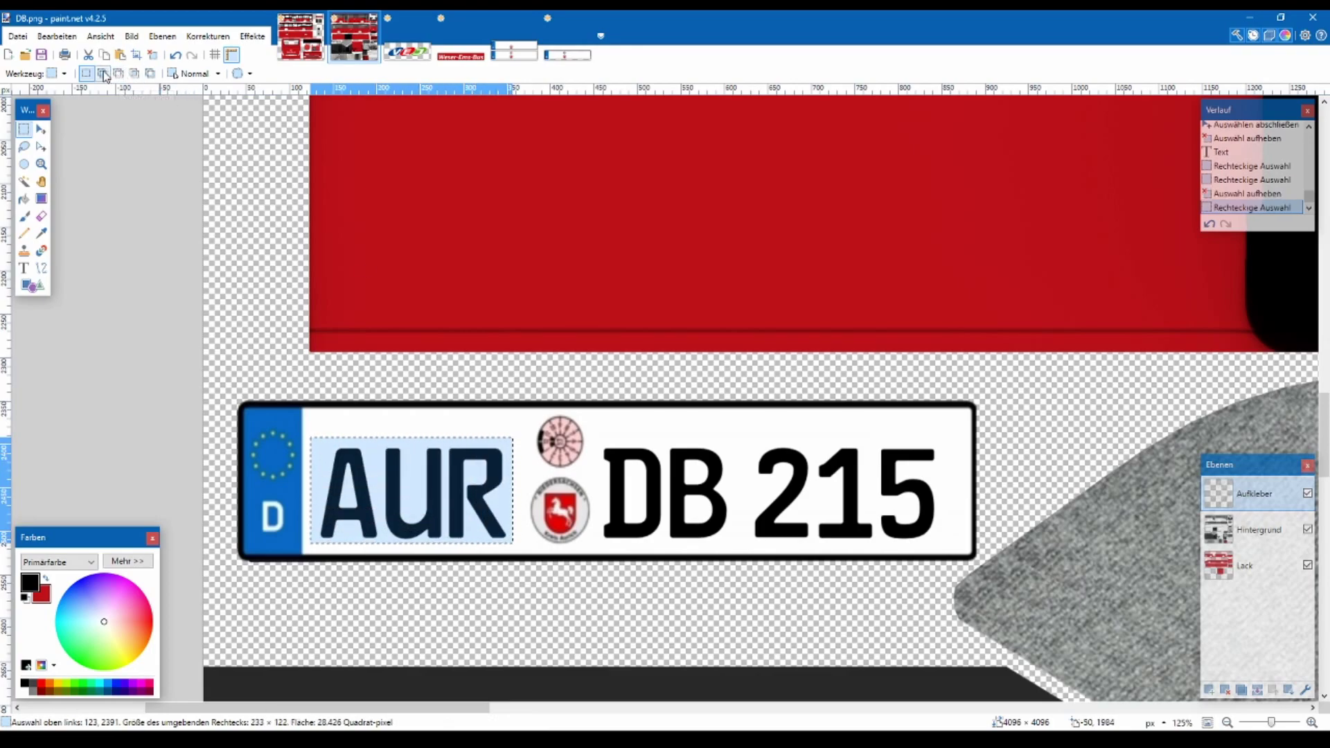
{"action": "left_click_drag", "start_coordinate": [598, 441], "coordinate": [940, 545]}
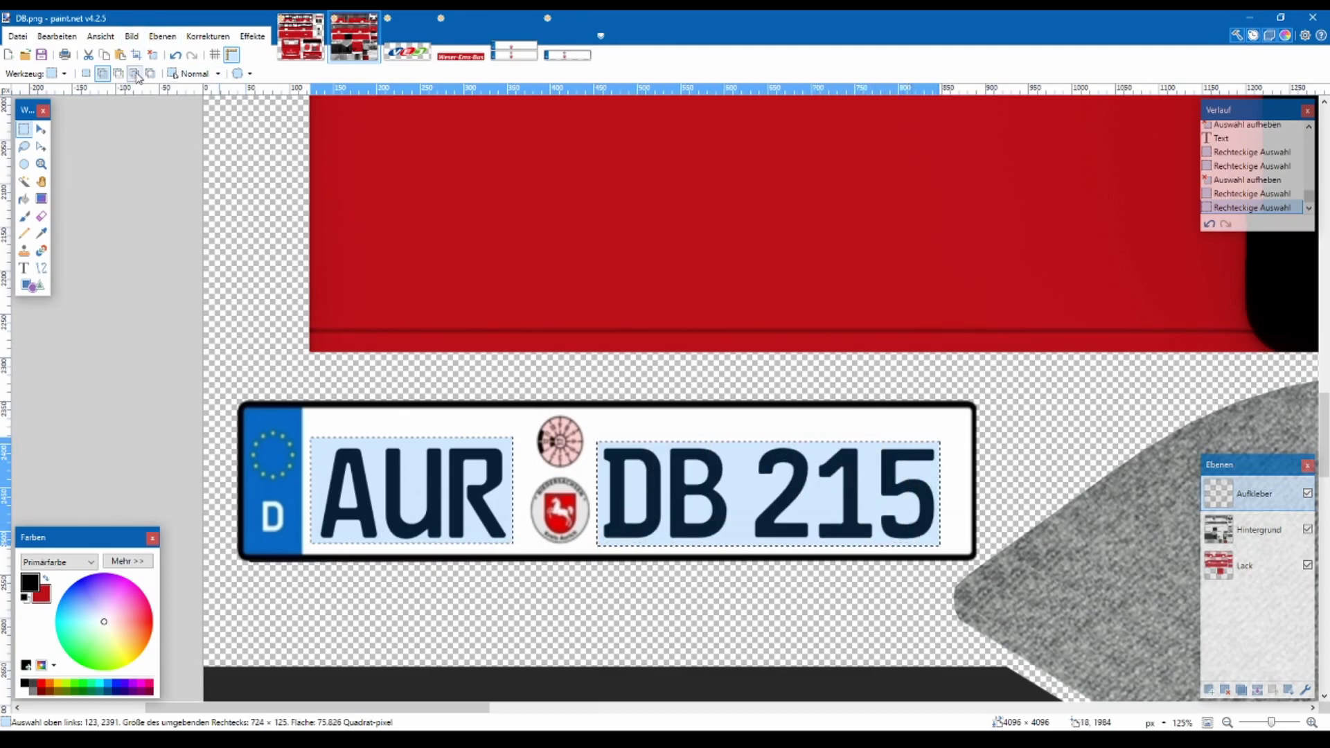
{"action": "left_click", "coordinate": [42, 130]}
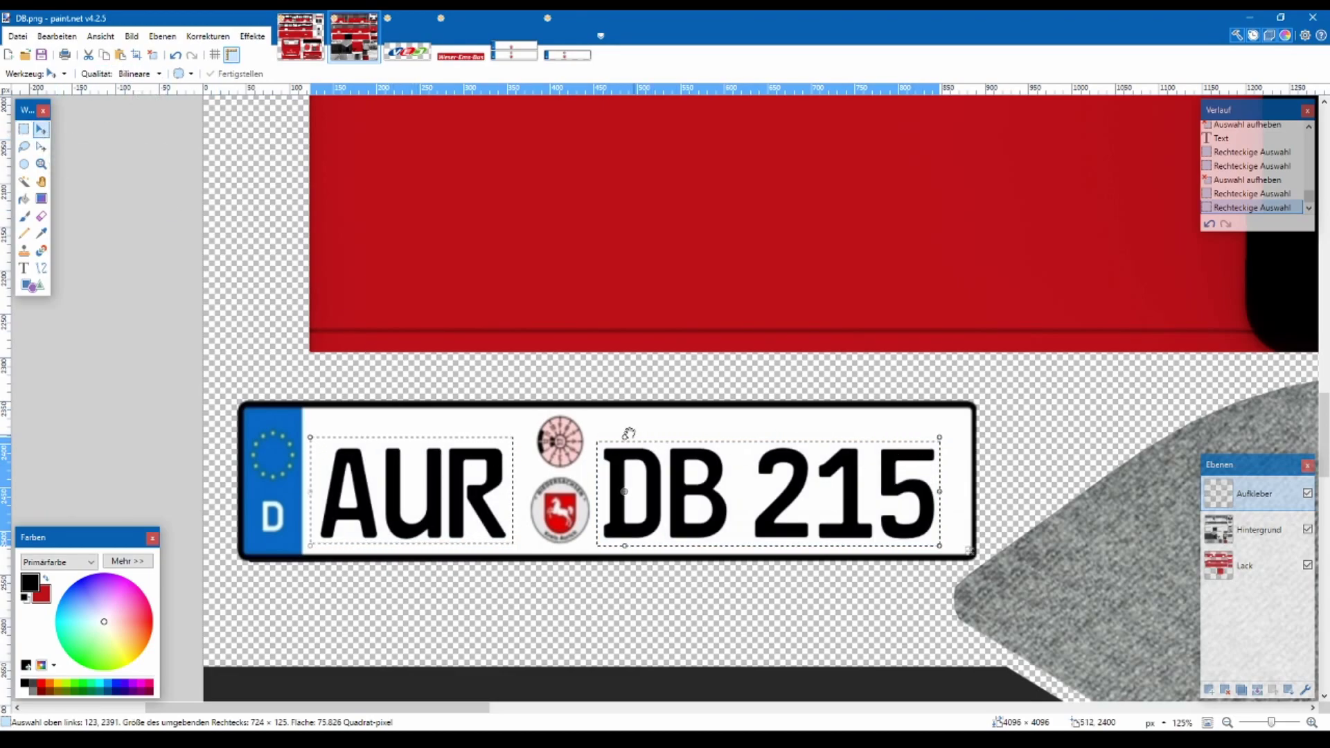
{"action": "left_click_drag", "start_coordinate": [623, 435], "coordinate": [621, 413]}
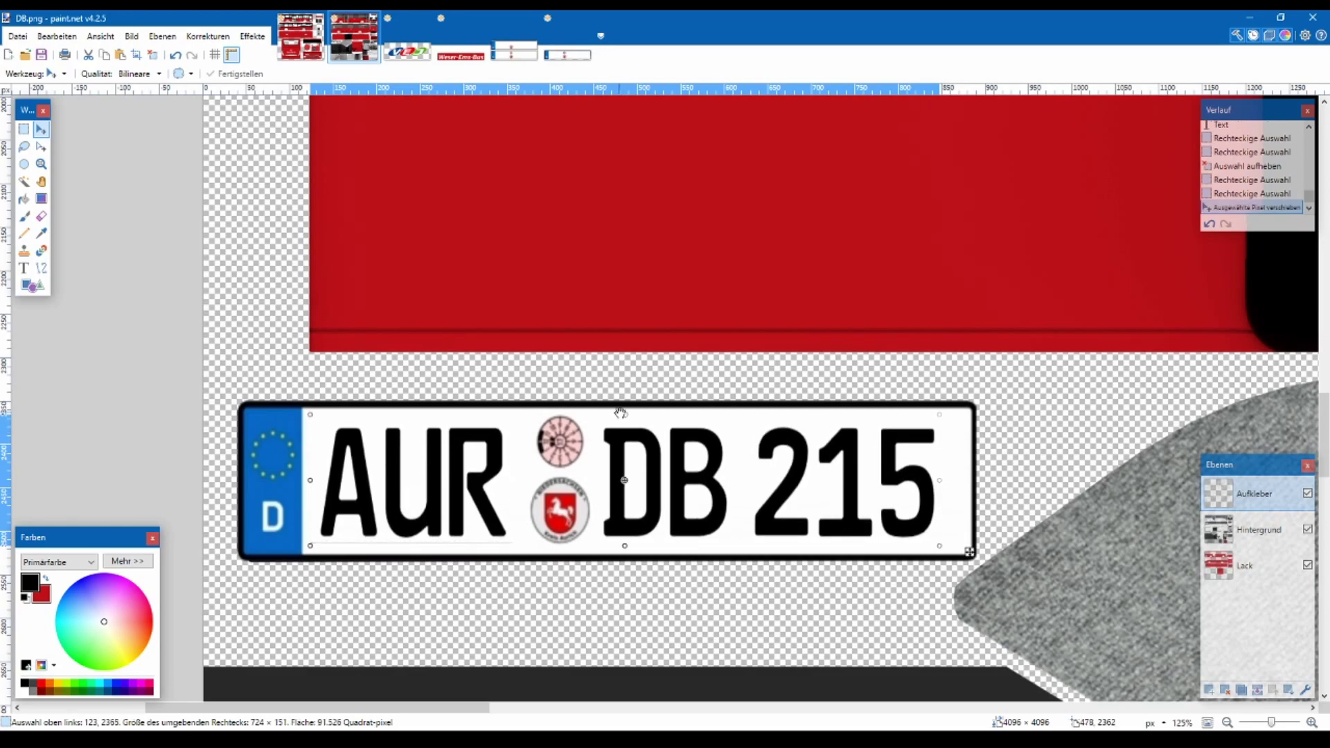
{"action": "left_click", "coordinate": [622, 547]}
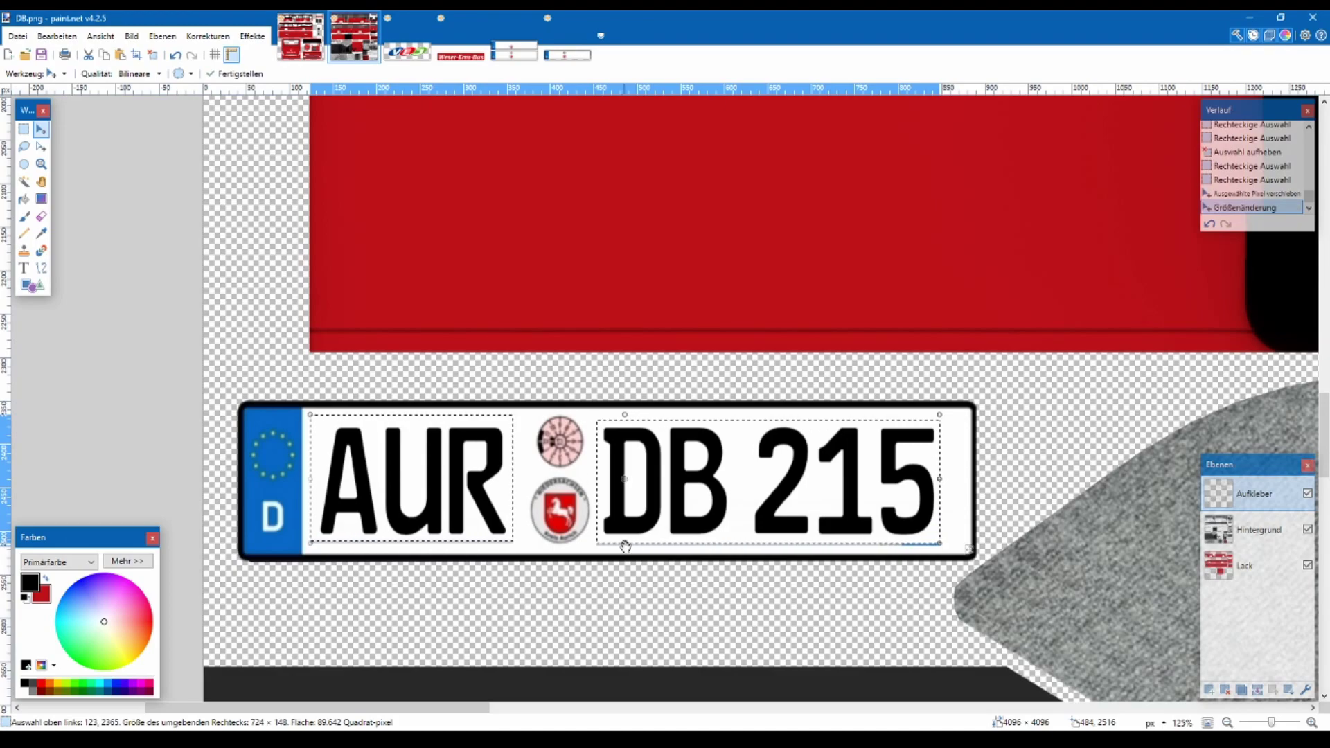
{"action": "left_click_drag", "start_coordinate": [627, 419], "coordinate": [622, 425]}
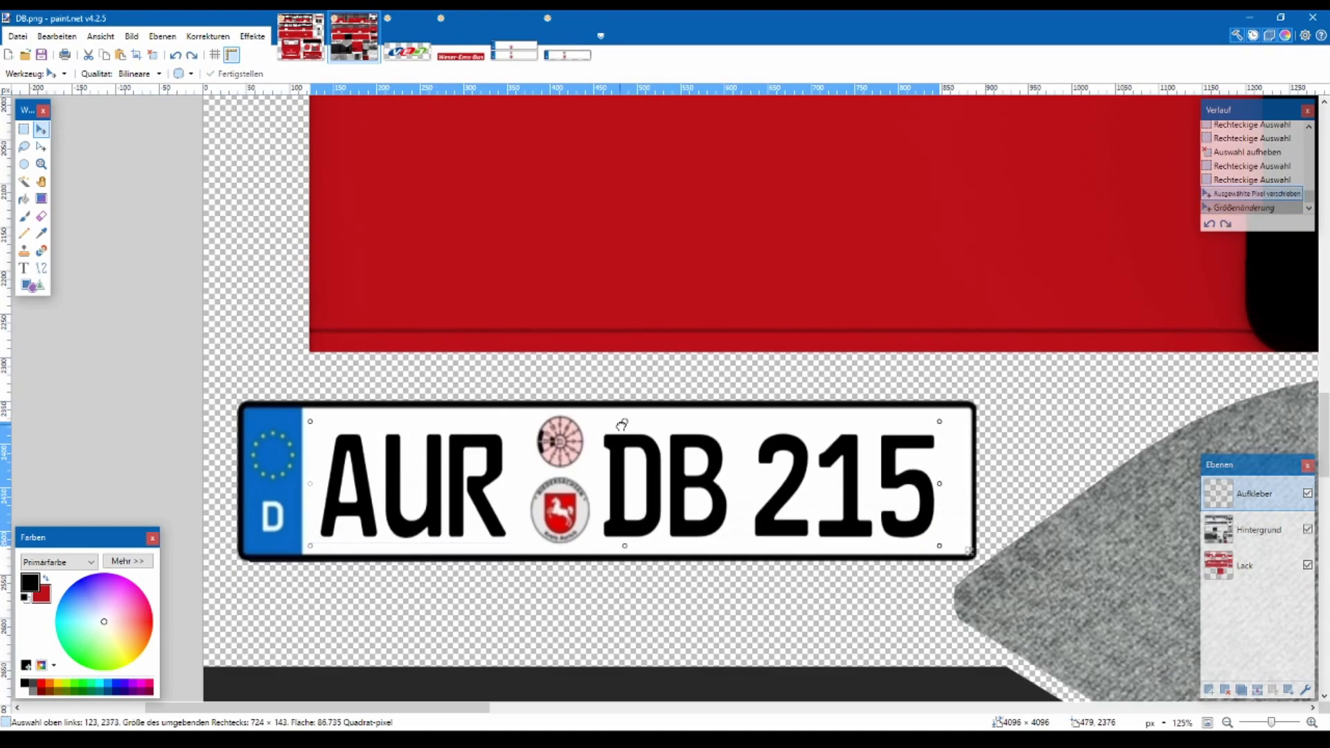
{"action": "key", "text": "s"}
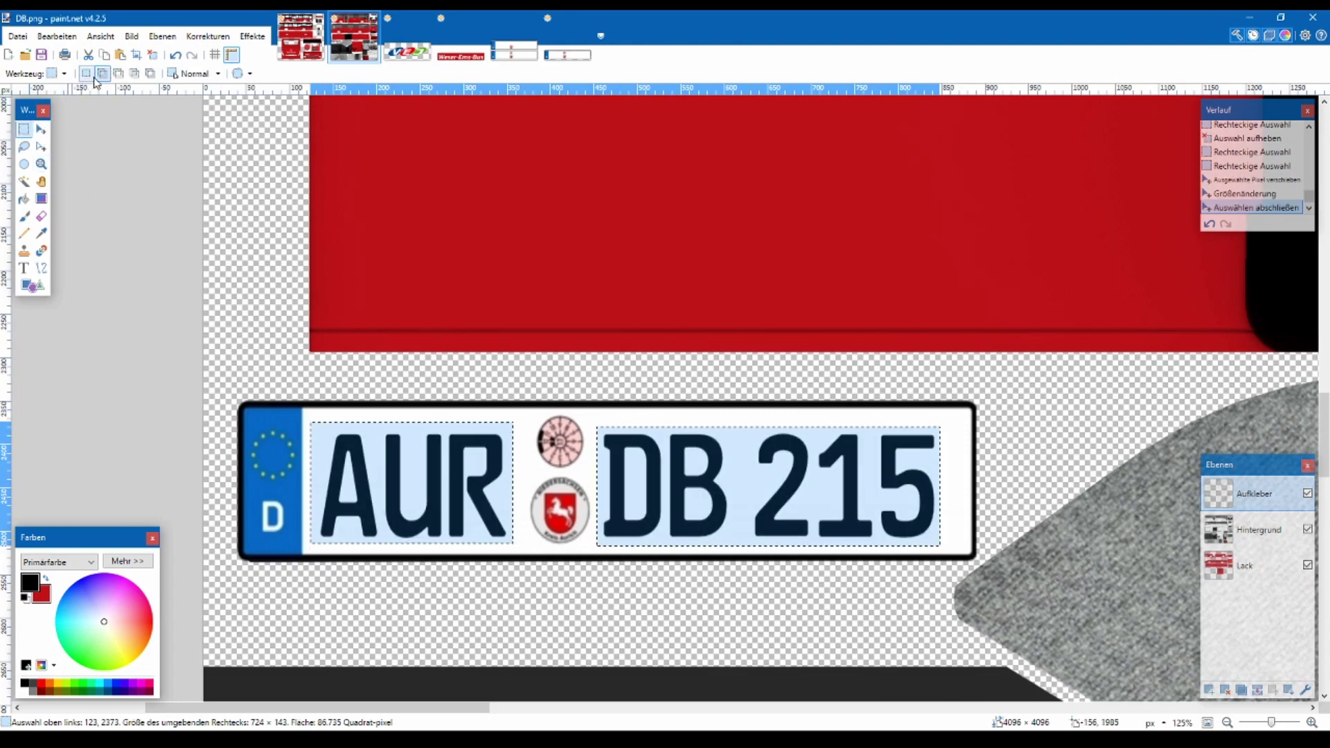
{"action": "key", "text": "ctrl+d"}
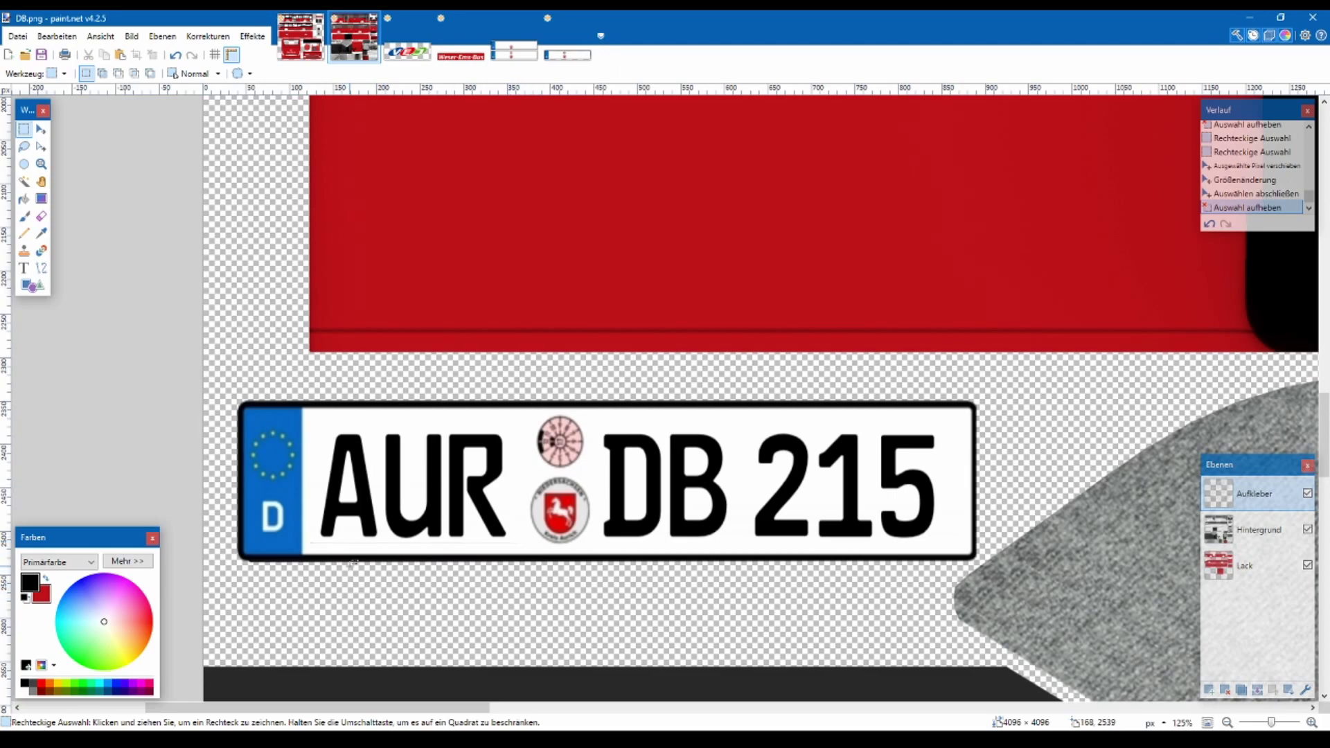
- Cover the thin grey line below "AUR" with a copied white strip of about 236 × 8 px, and deselect
{"action": "scroll", "coordinate": [353, 562], "scroll_direction": "up", "scroll_amount": 6}
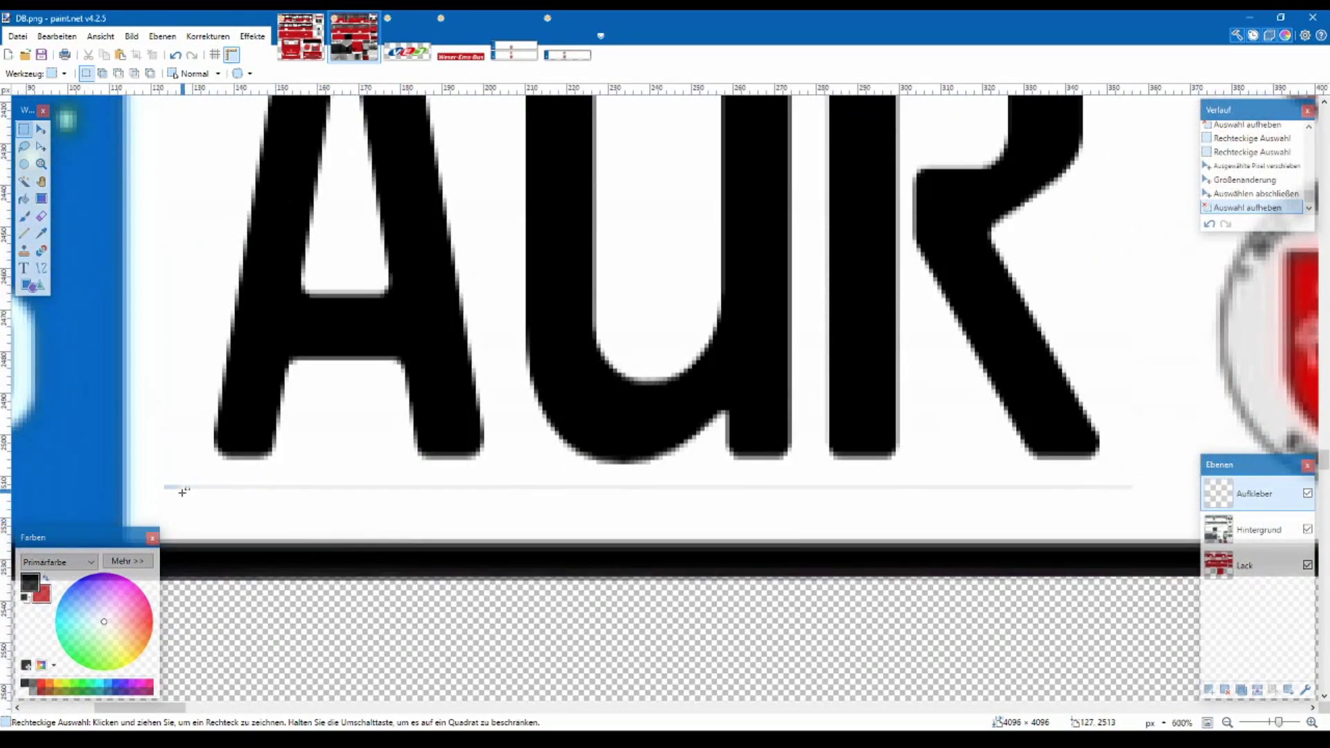
{"action": "left_click_drag", "start_coordinate": [164, 489], "coordinate": [1146, 523]}
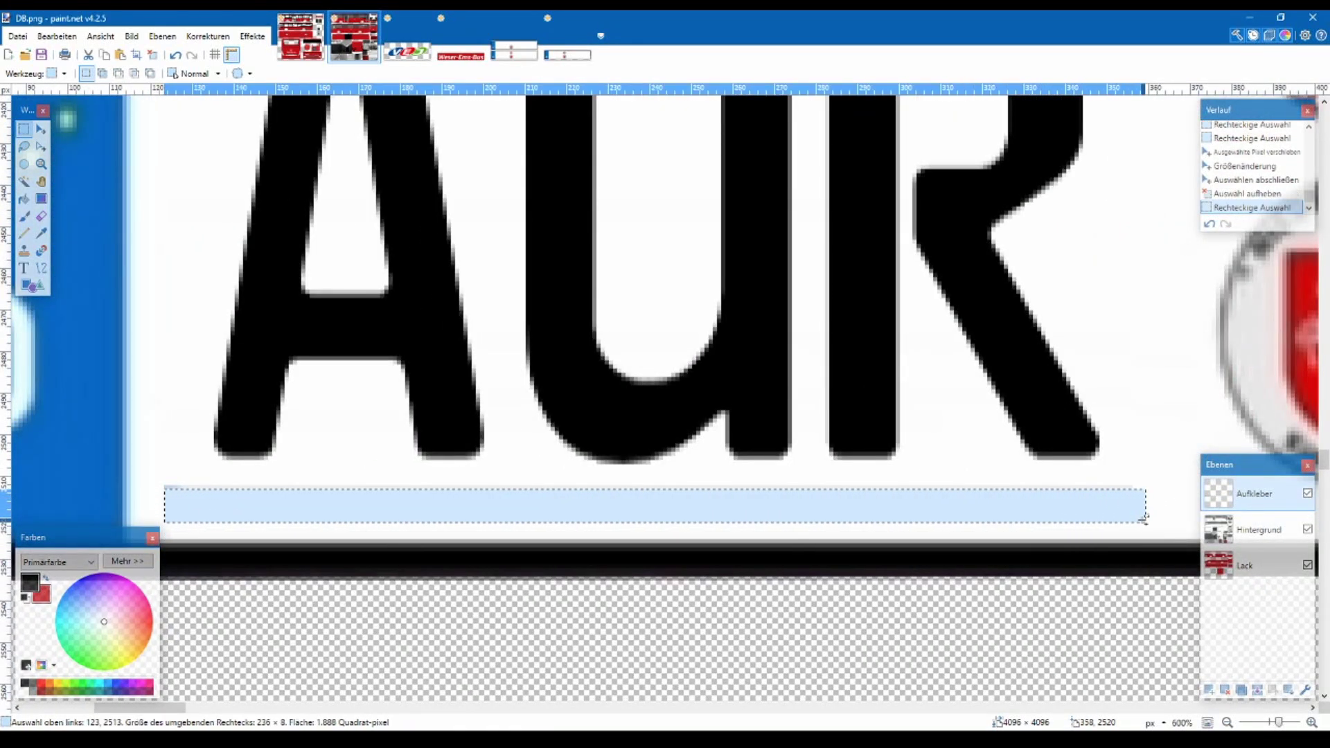
{"action": "key", "text": "ctrl+v"}
{"action": "key", "text": "ctrl+d"}
{"action": "left_click_drag", "start_coordinate": [1057, 499], "coordinate": [1053, 496]}
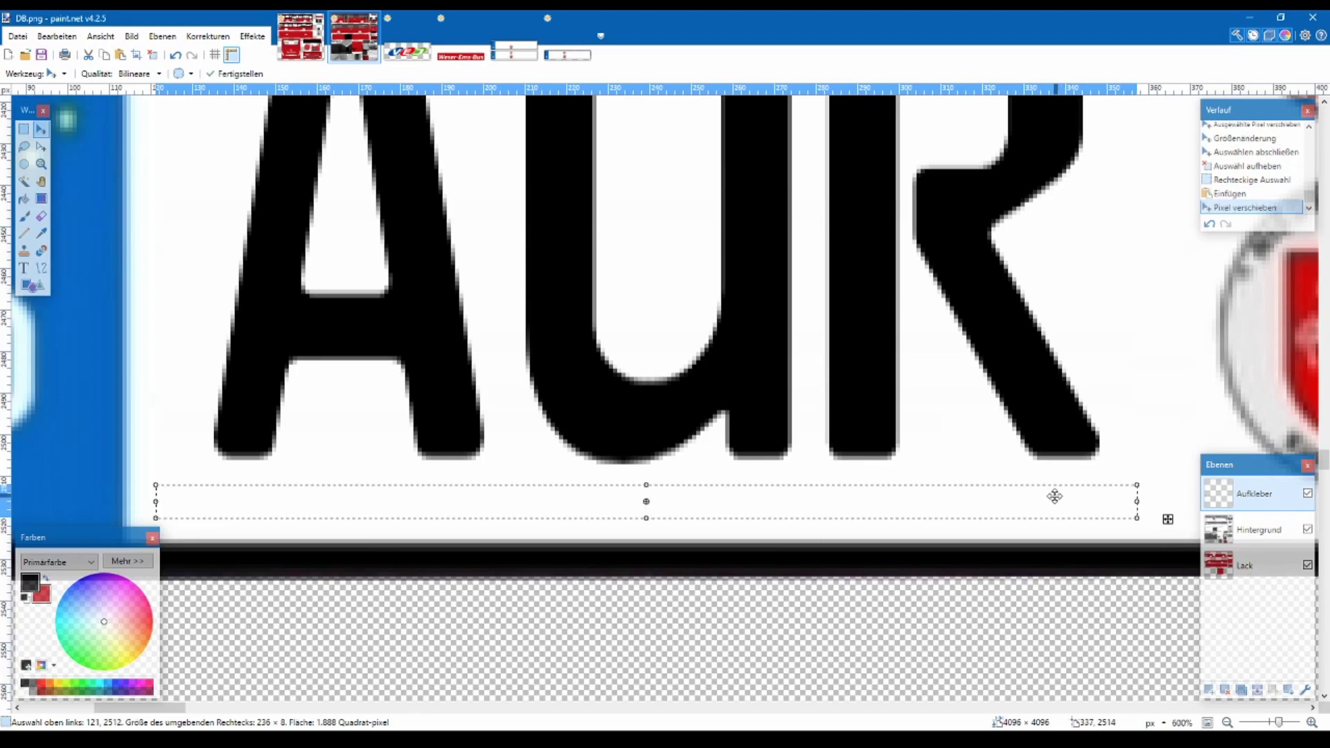
{"action": "left_click", "coordinate": [24, 129]}
{"action": "key", "text": "ctrl+d"}
- Save the layered texture as DB.pdn in the Repaints\DB folder
{"action": "scroll", "coordinate": [589, 423], "scroll_direction": "down", "scroll_amount": 10}
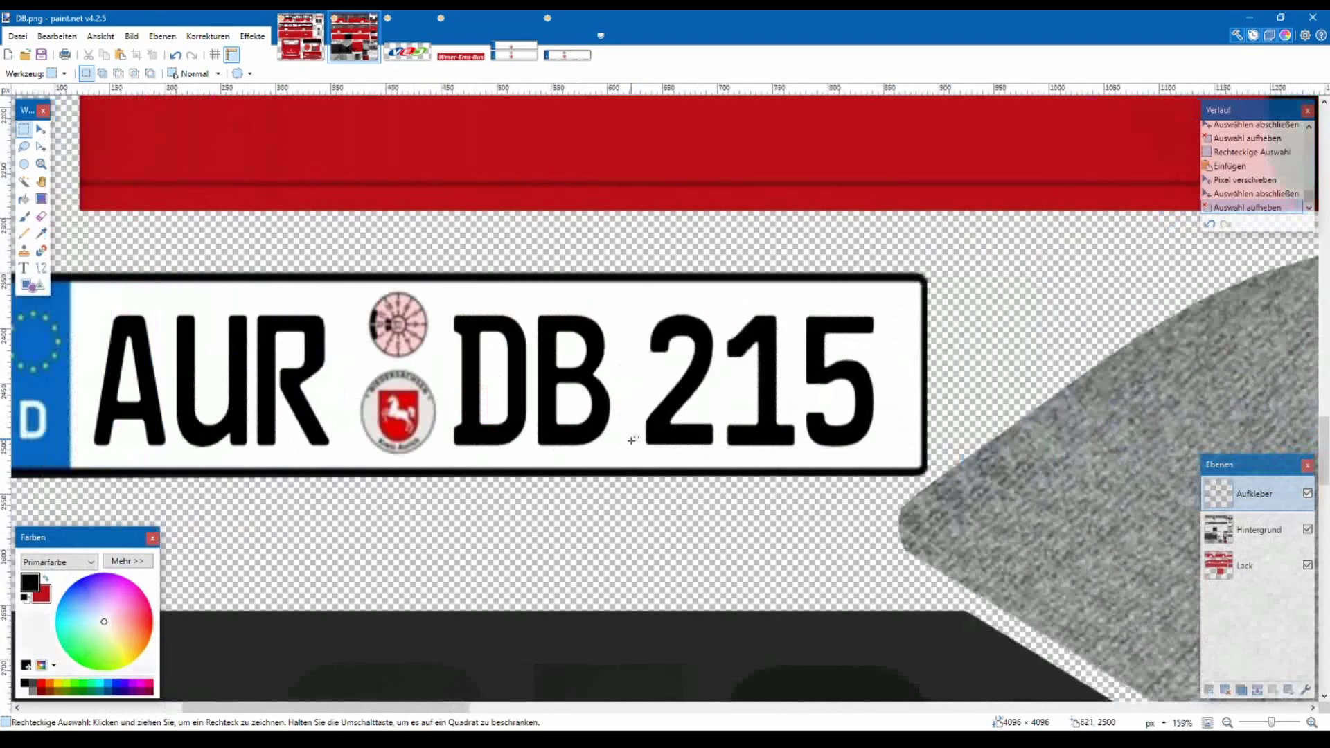
{"action": "scroll", "coordinate": [630, 447], "scroll_direction": "down", "scroll_amount": 4}
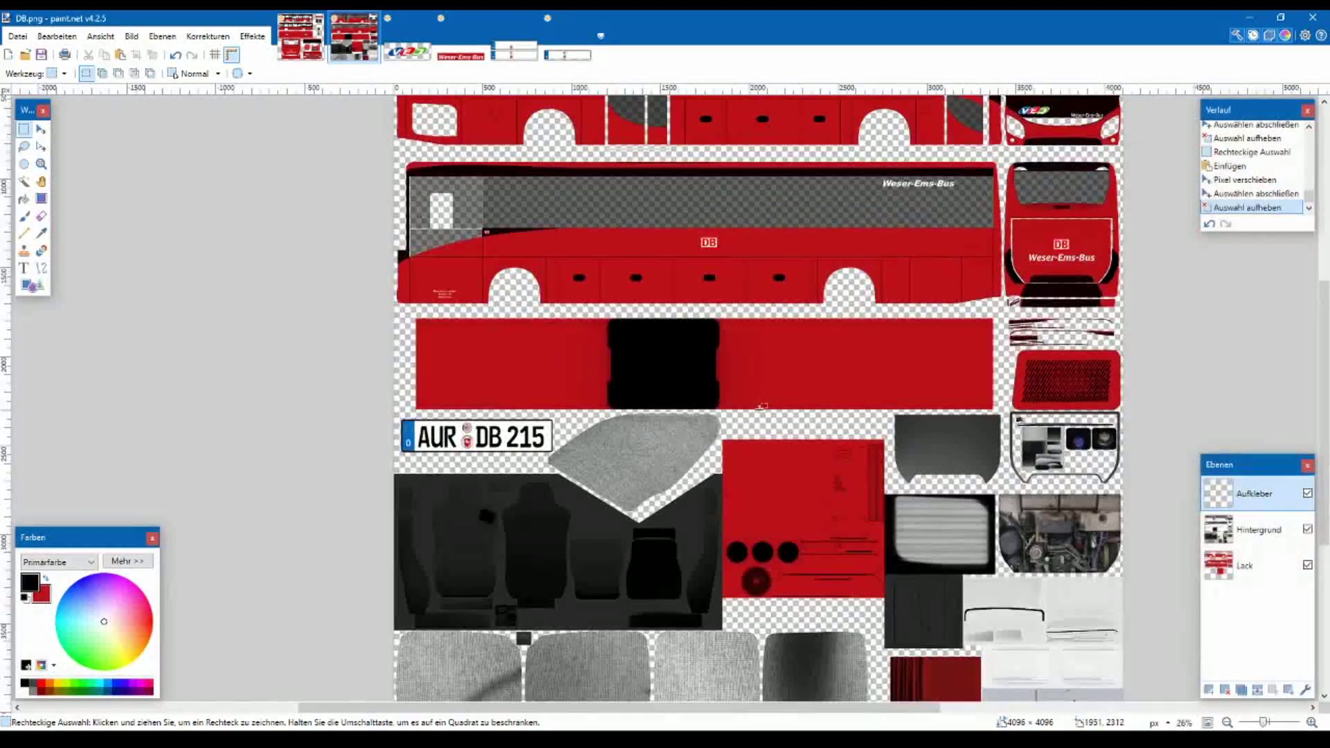
{"action": "scroll", "coordinate": [788, 402], "scroll_direction": "down", "scroll_amount": 1}
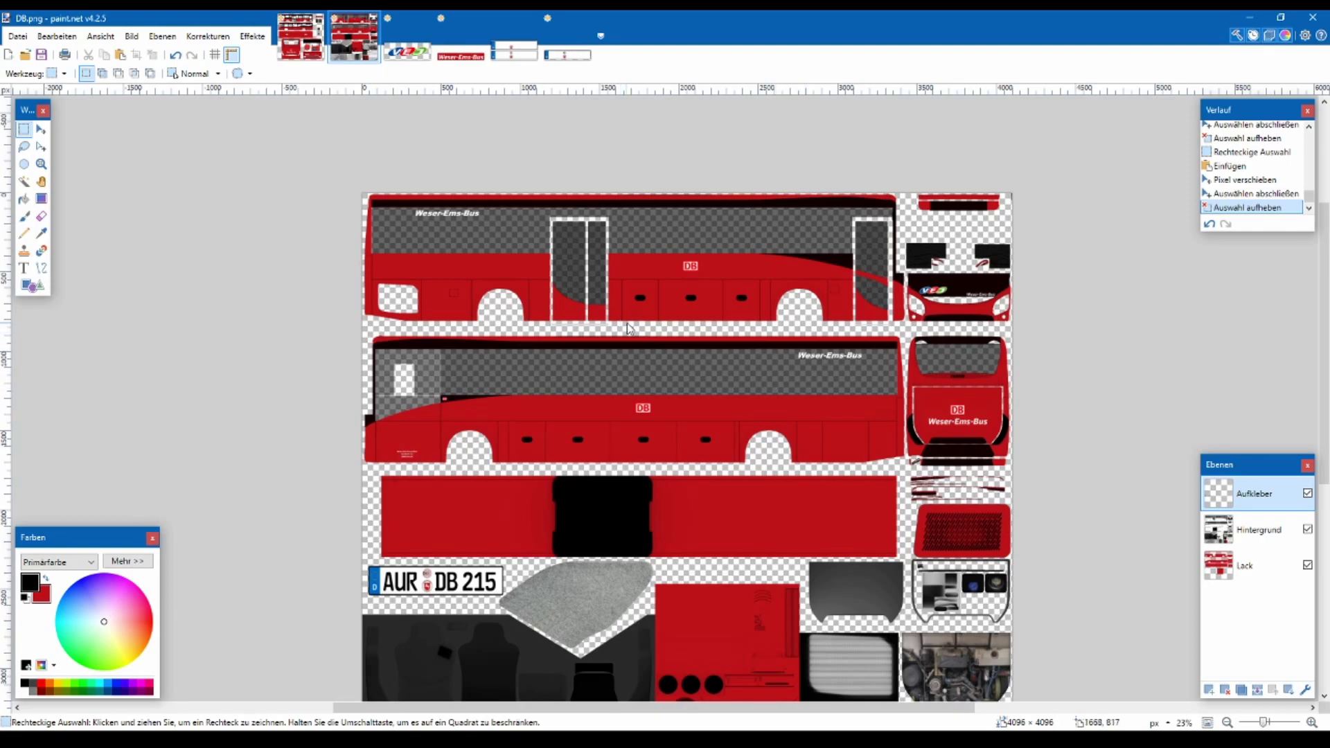
{"action": "key", "text": "ctrl+shift+s"}
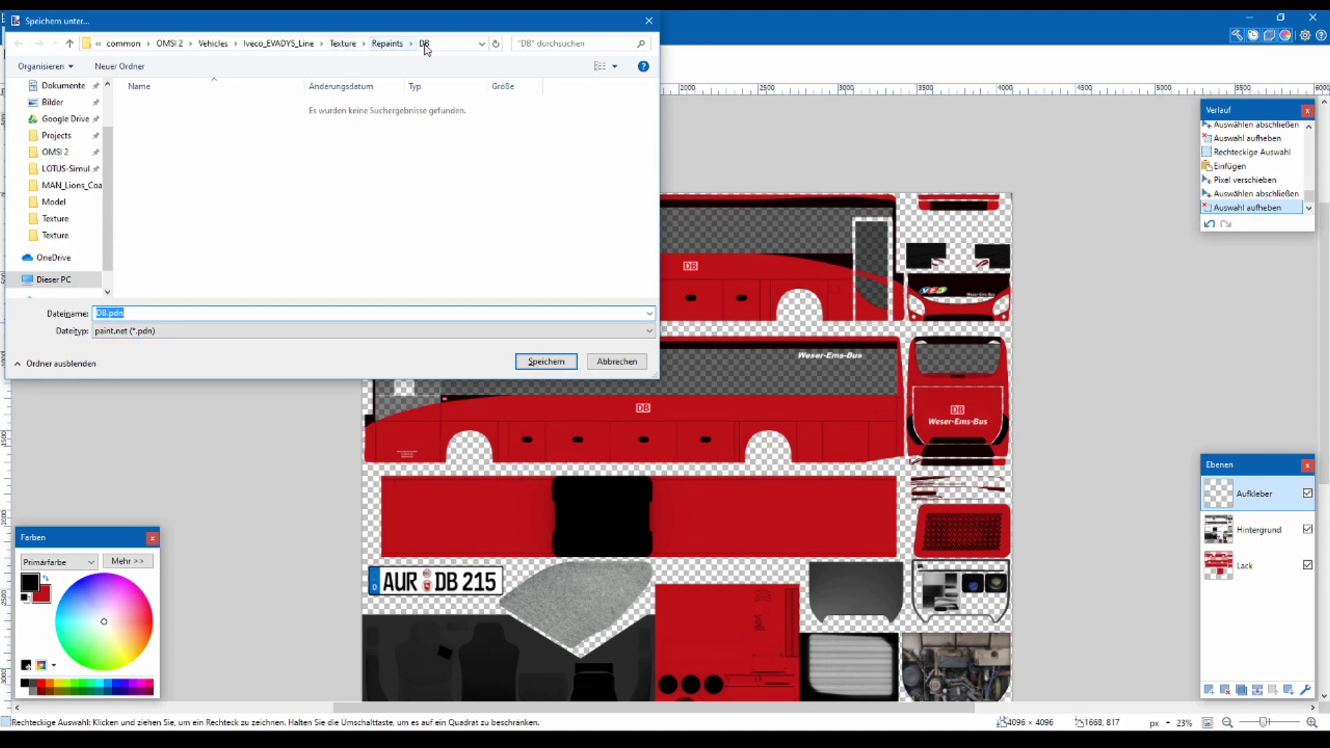
{"action": "left_click", "coordinate": [545, 362]}
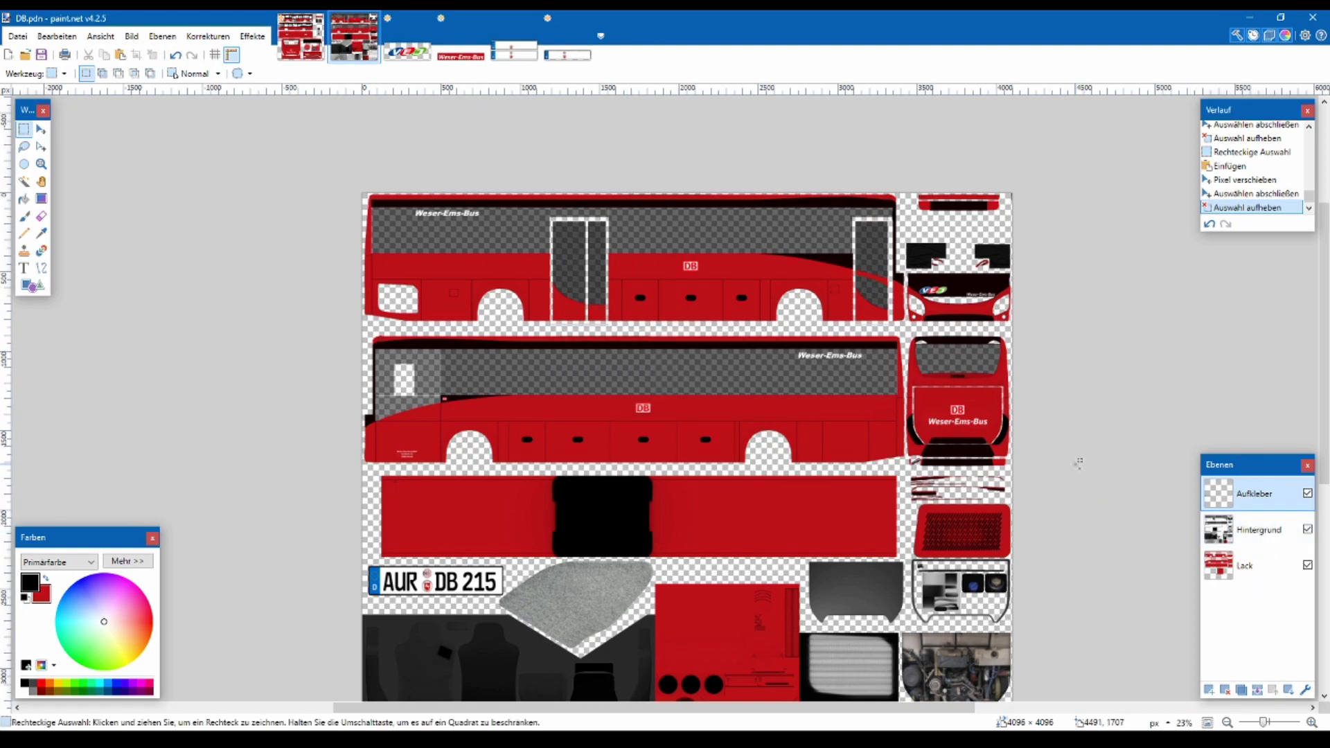
- Save the texture in PNG format over the existing DB.png with automatically detected bit depth, flattening its layers
{"action": "key", "text": "ctrl+shift+s"}
{"action": "left_click_drag", "start_coordinate": [316, 29], "coordinate": [583, 185]}
{"action": "left_click", "coordinate": [463, 489]}
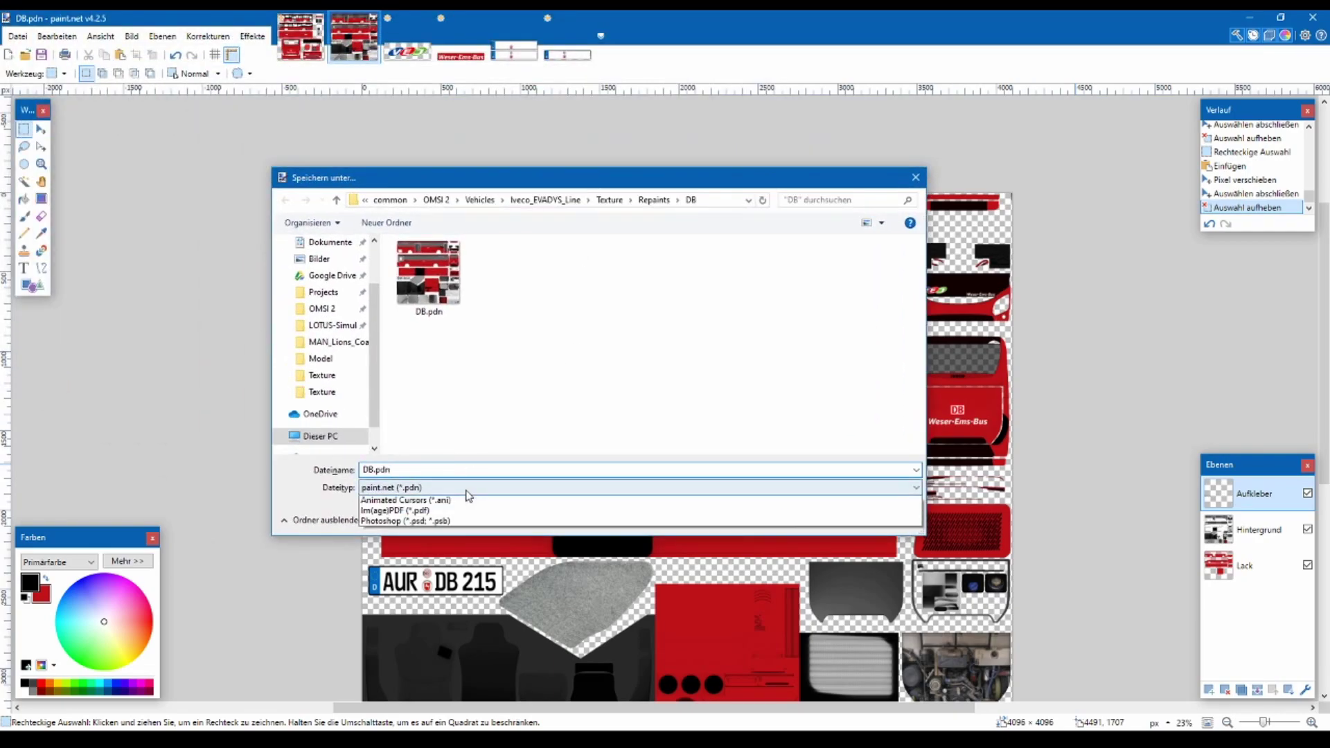
{"action": "left_click", "coordinate": [505, 511]}
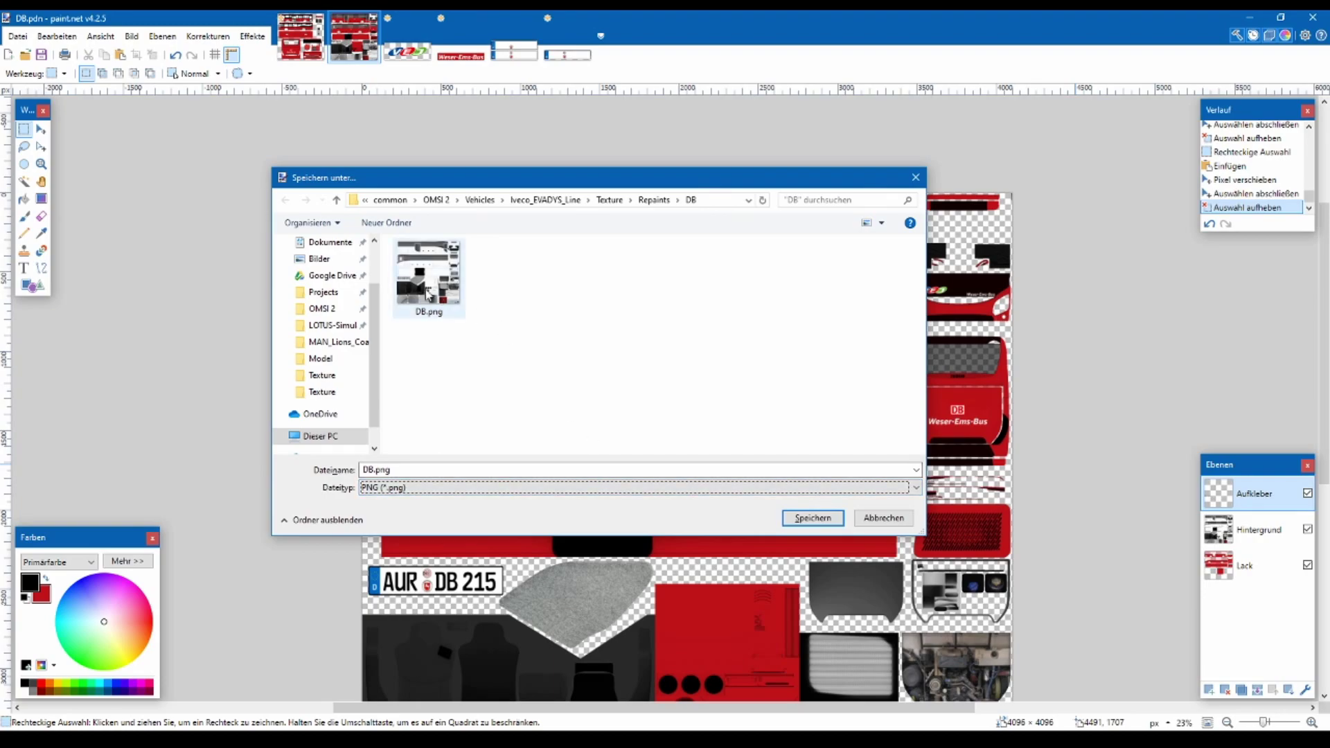
{"action": "left_click", "coordinate": [814, 517]}
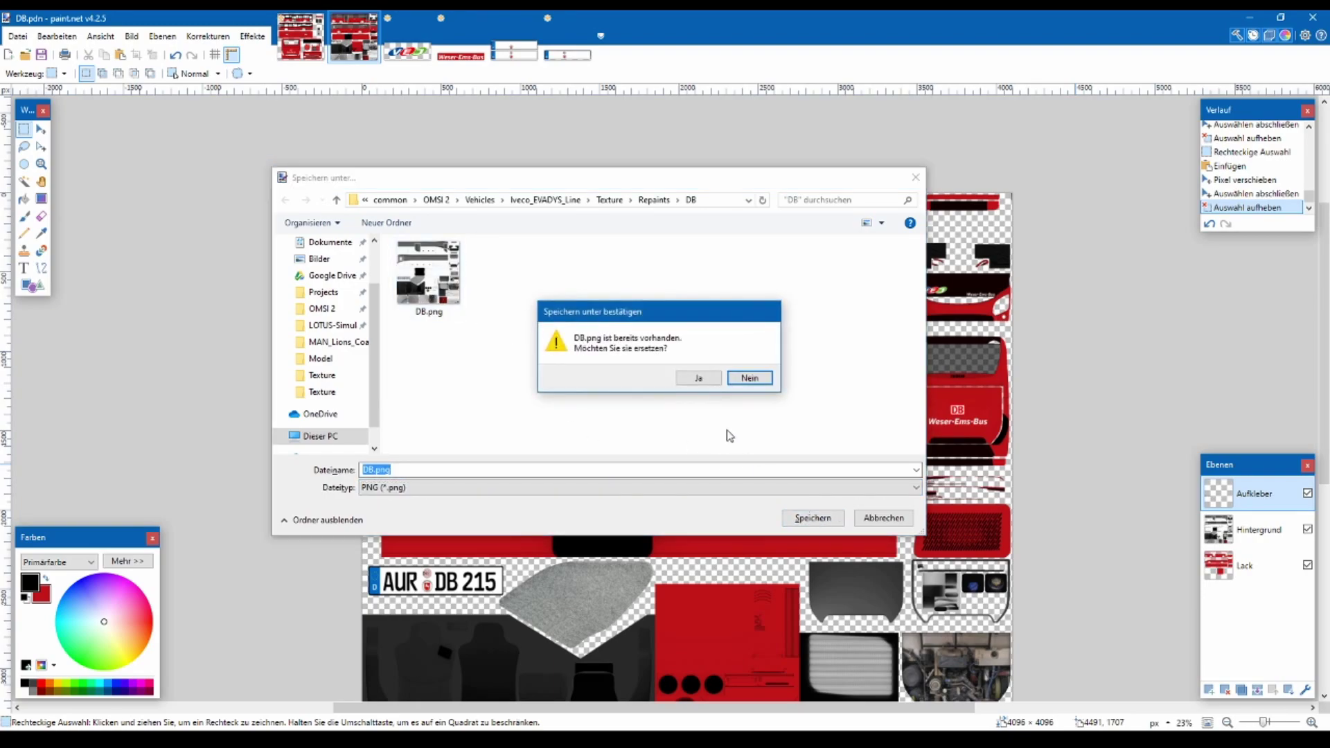
{"action": "left_click", "coordinate": [700, 378]}
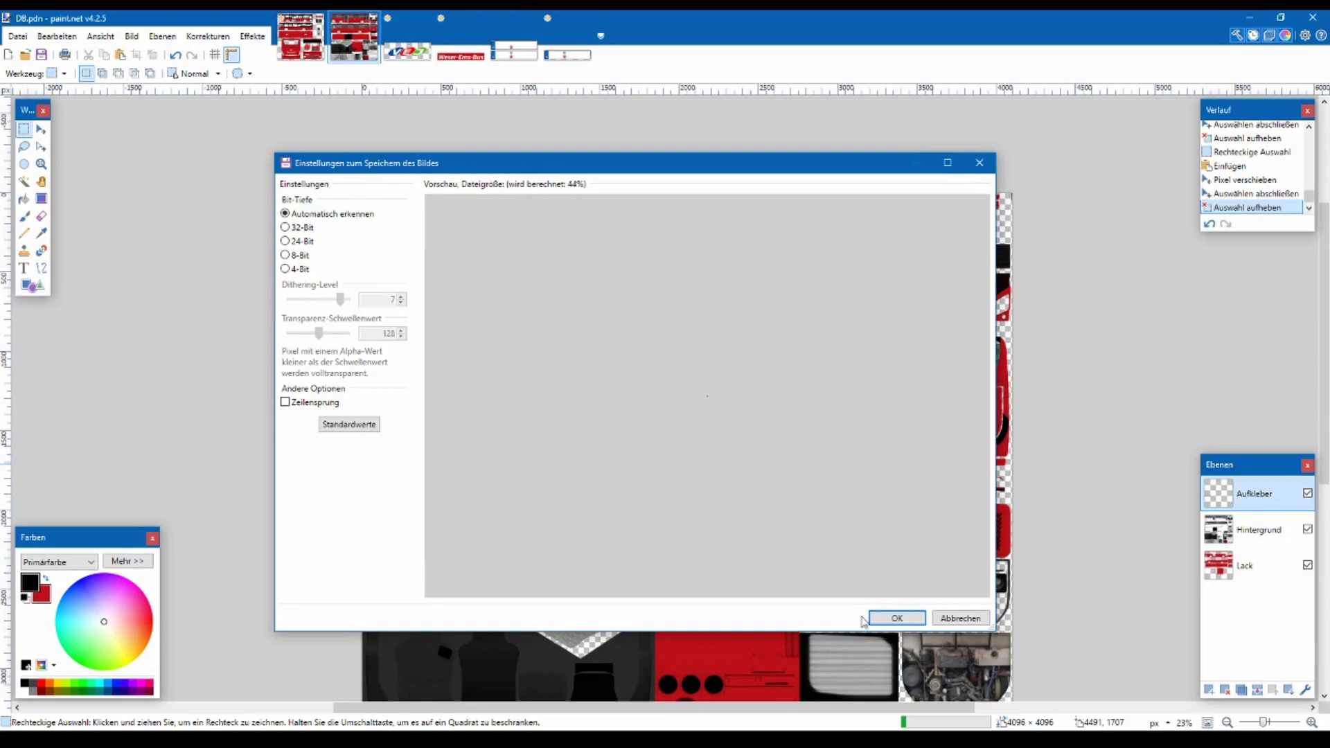
{"action": "left_click", "coordinate": [884, 621]}
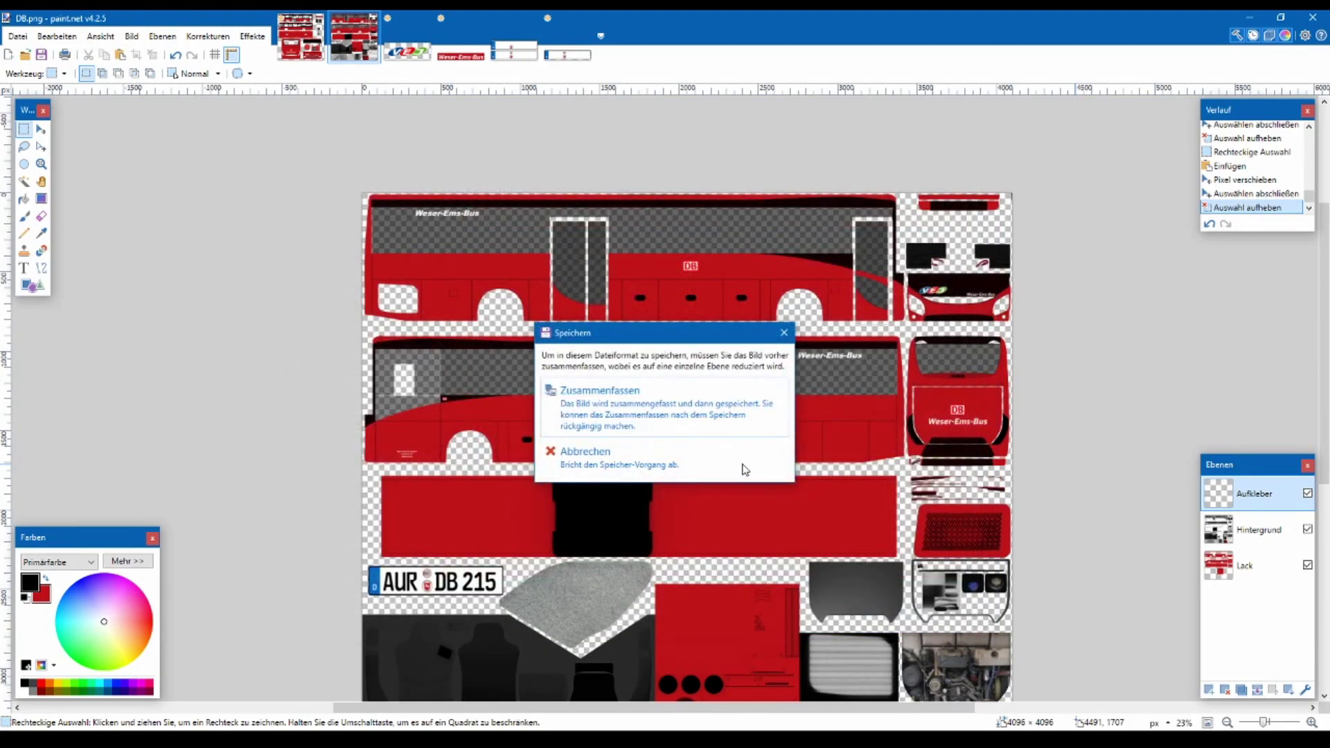
{"action": "left_click", "coordinate": [703, 425]}
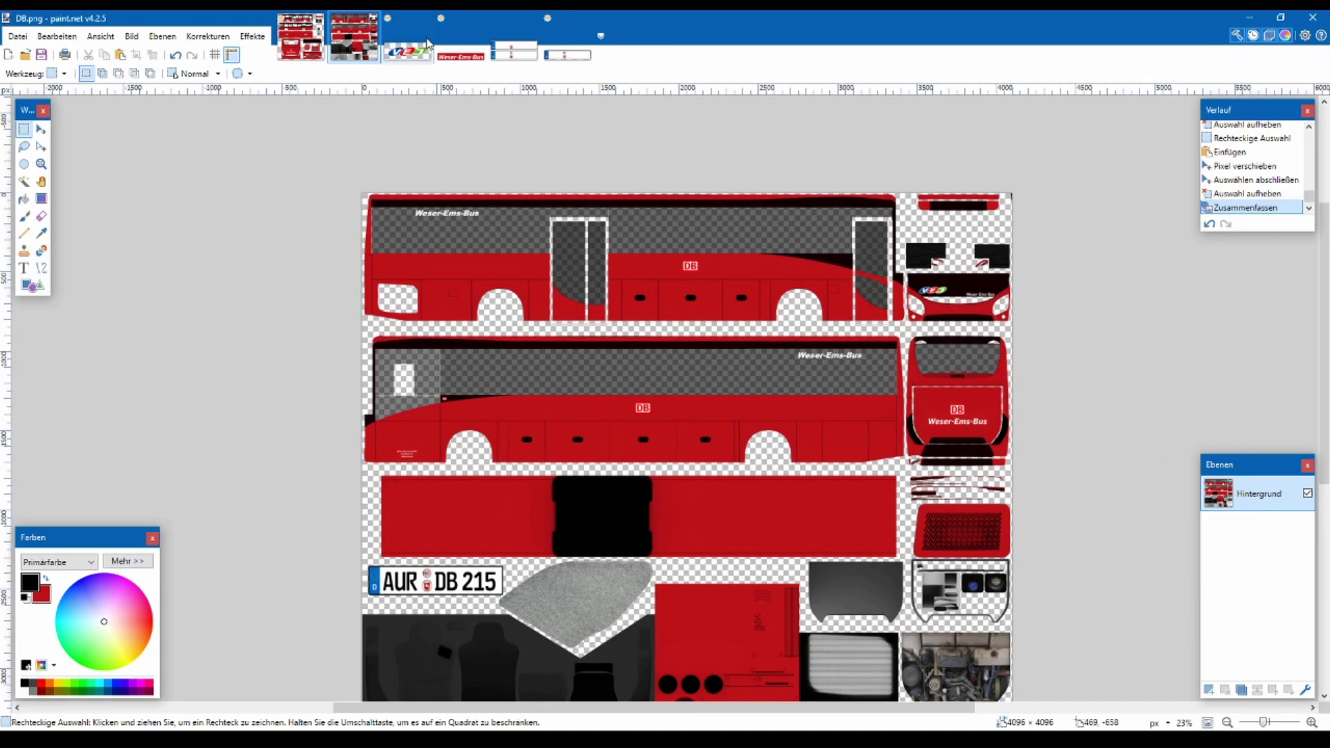
- Close the Crossway texture and DB.png, and exit the image editor without saving the remaining changes
{"action": "left_click", "coordinate": [320, 25]}
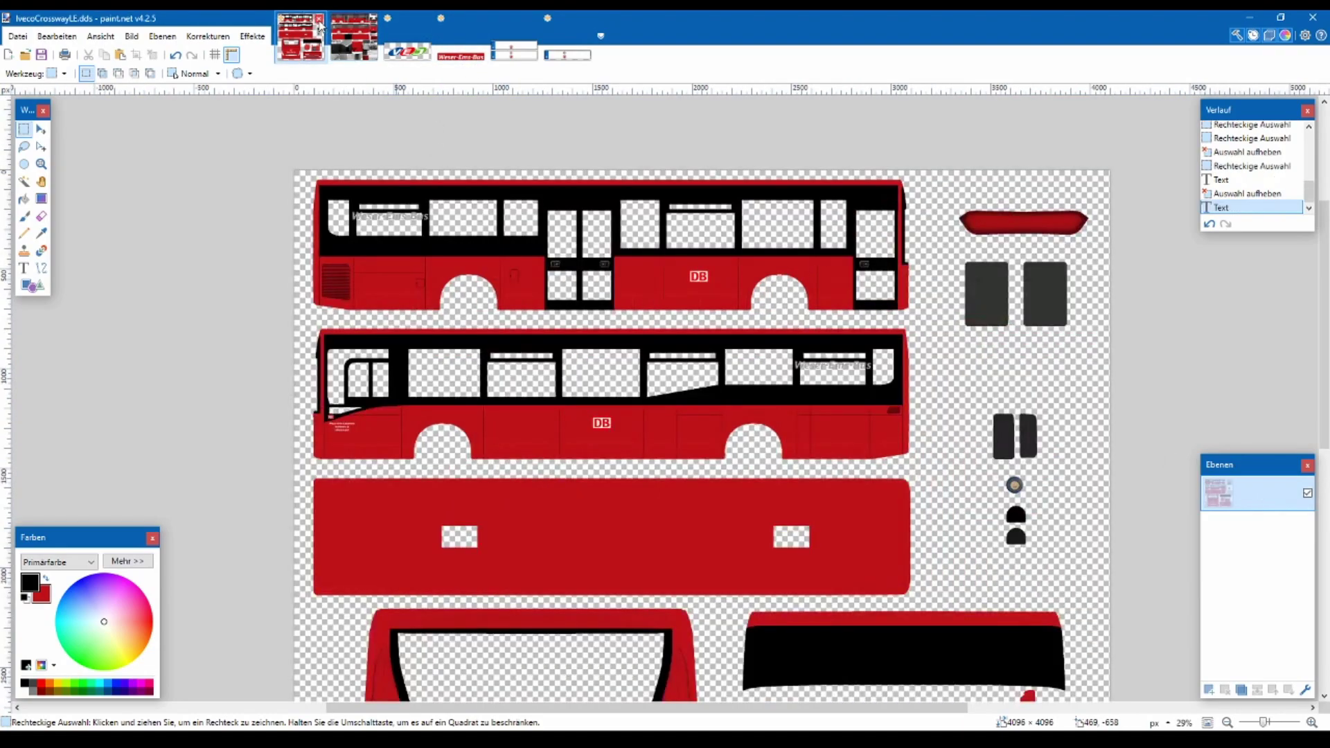
{"action": "left_click", "coordinate": [671, 464]}
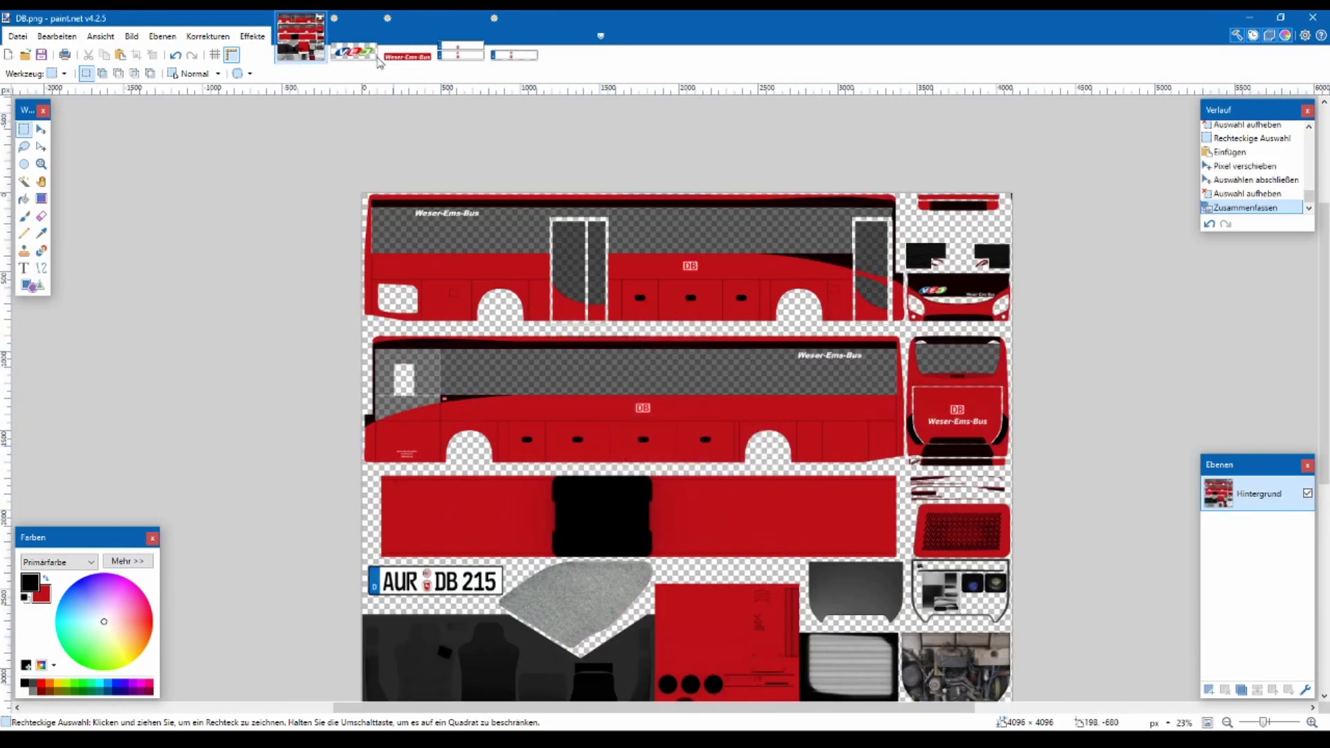
{"action": "left_click", "coordinate": [330, 18]}
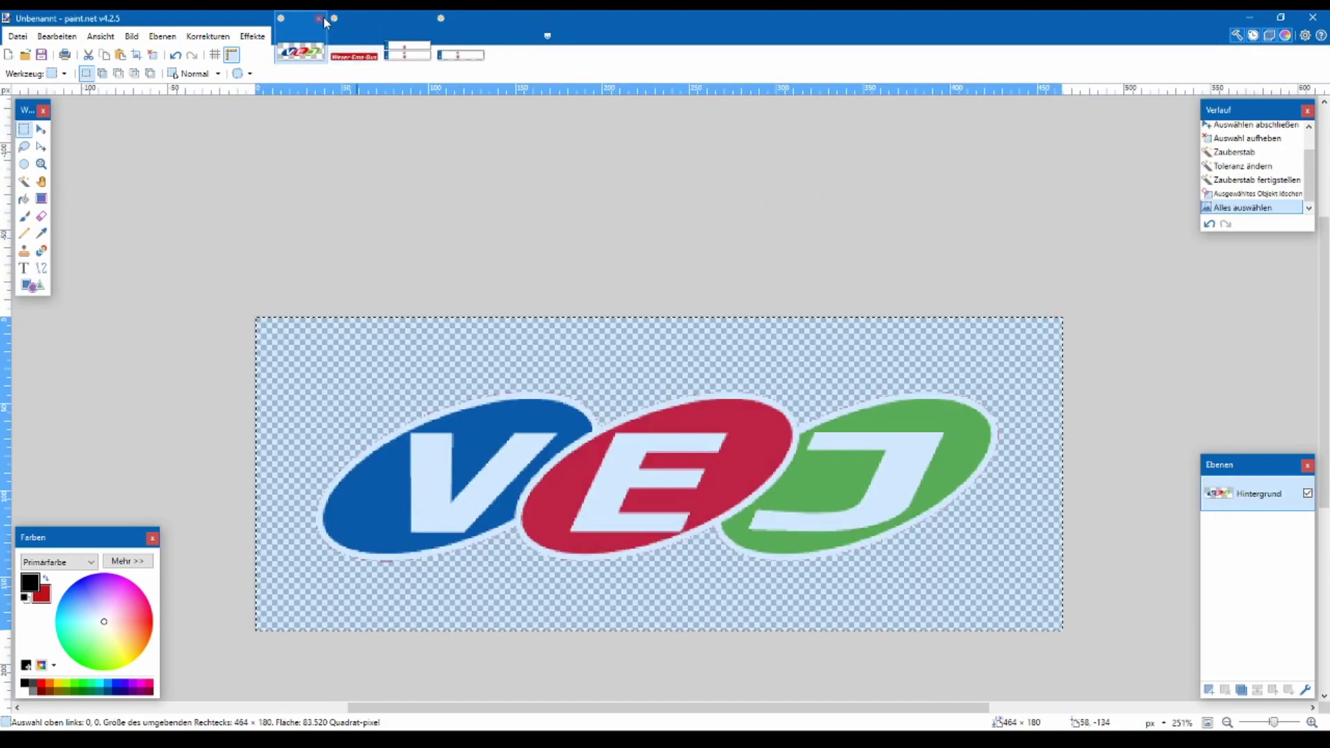
{"action": "left_click", "coordinate": [1314, 15]}
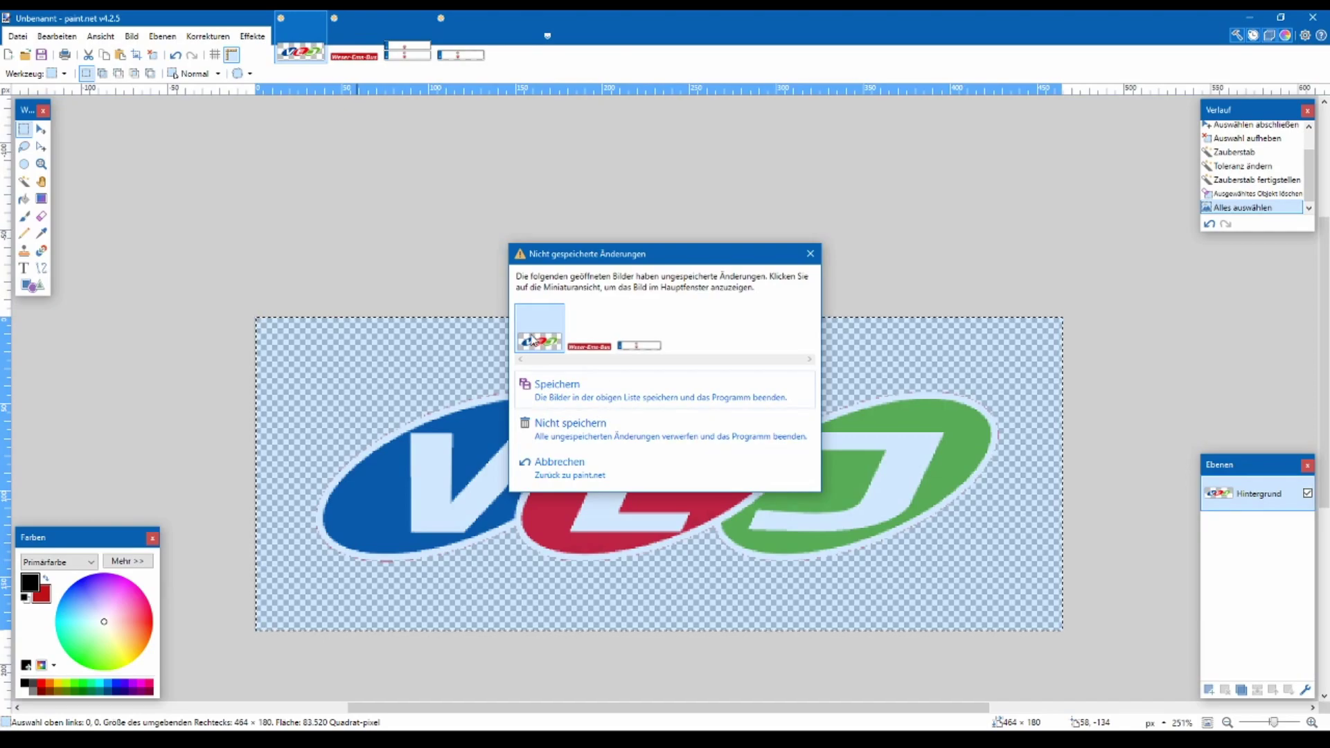
{"action": "left_click", "coordinate": [667, 424]}
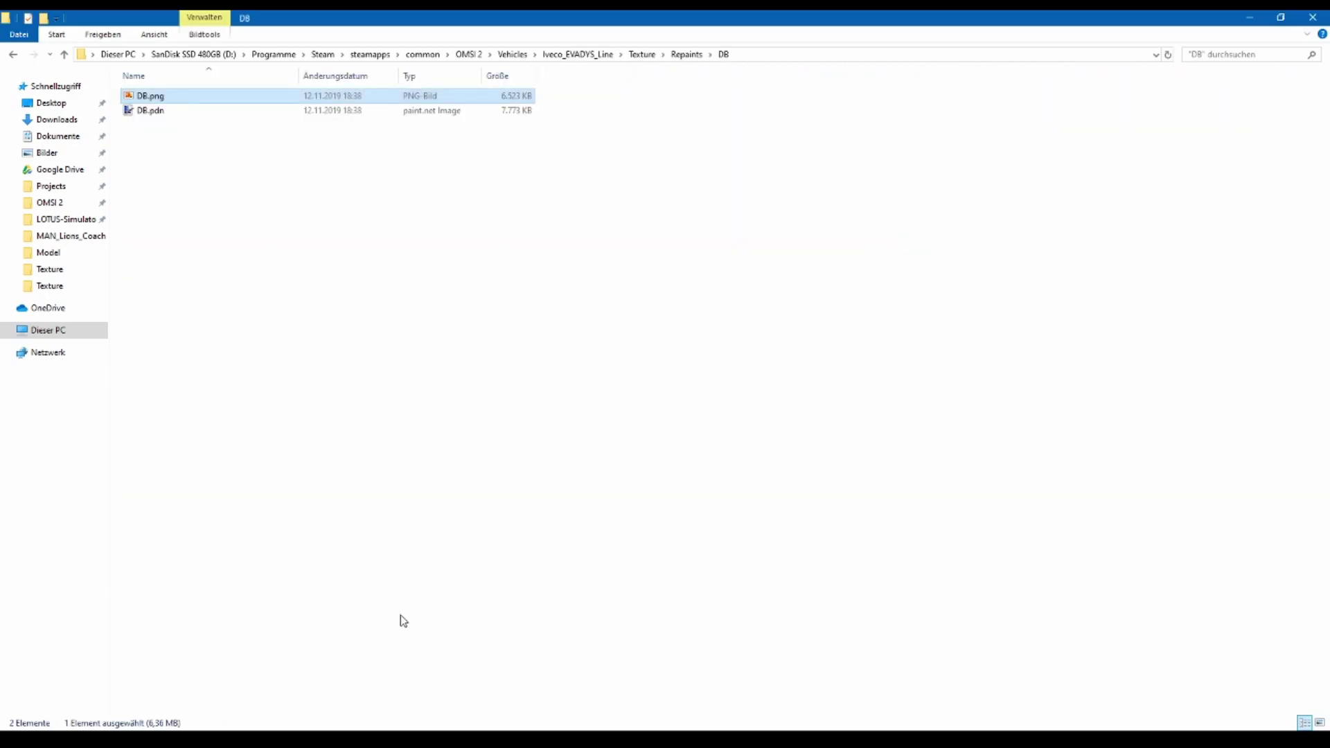
- Examine which texture files the BreizhGo and Gray repaint folders contain compared with the DB folder
{"action": "left_click", "coordinate": [482, 512]}
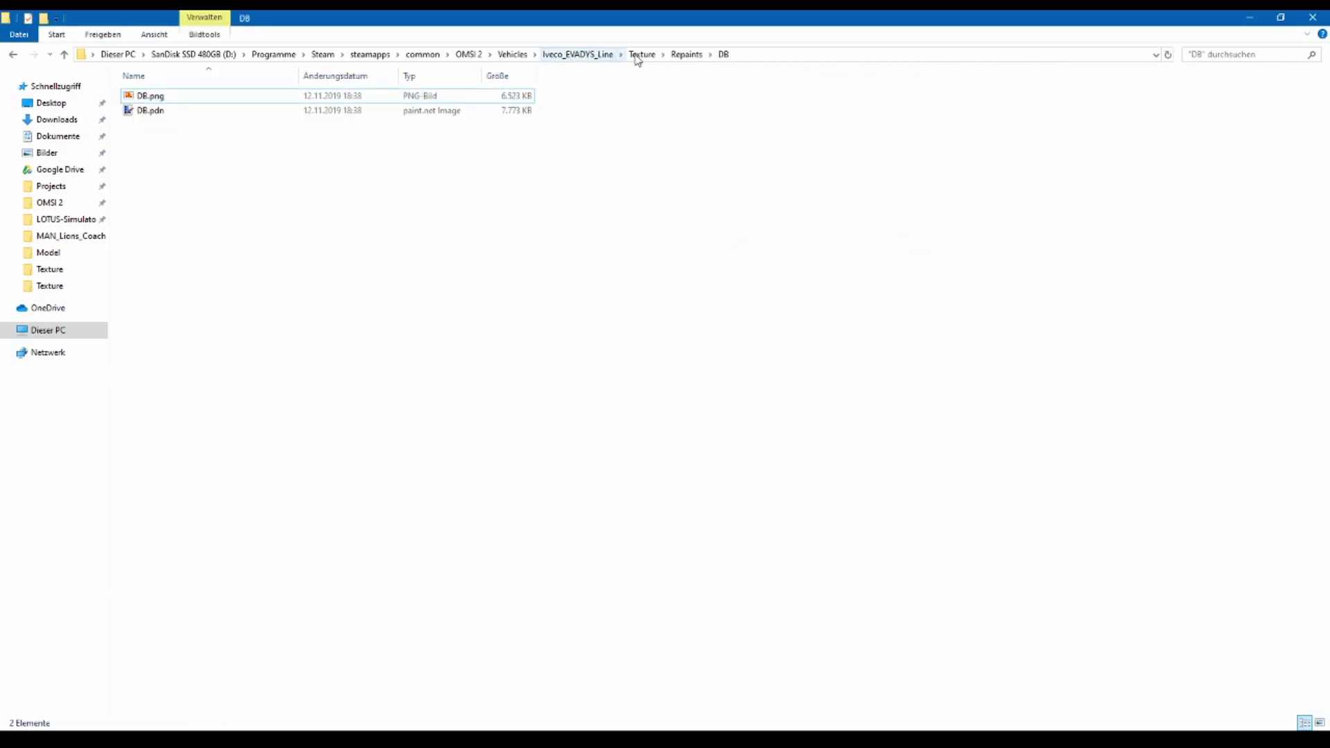
{"action": "left_click", "coordinate": [680, 55]}
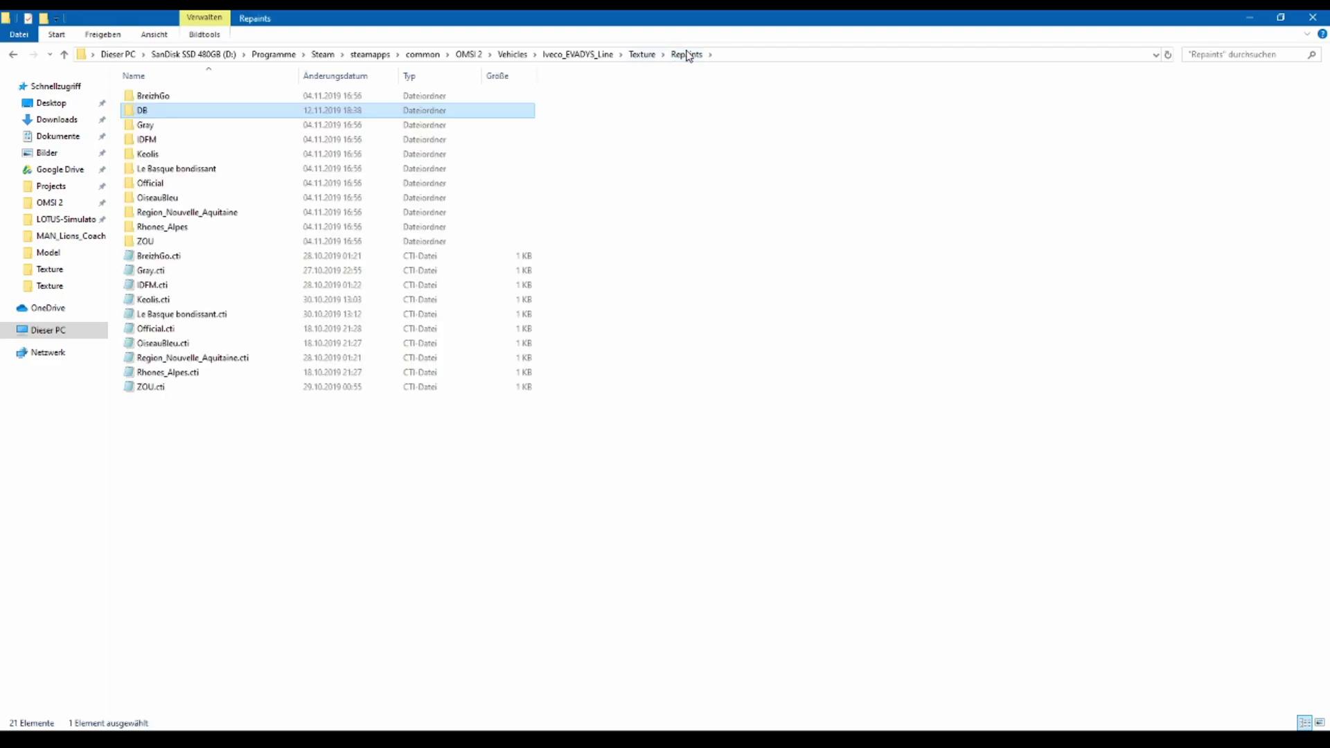
{"action": "double_click", "coordinate": [163, 99]}
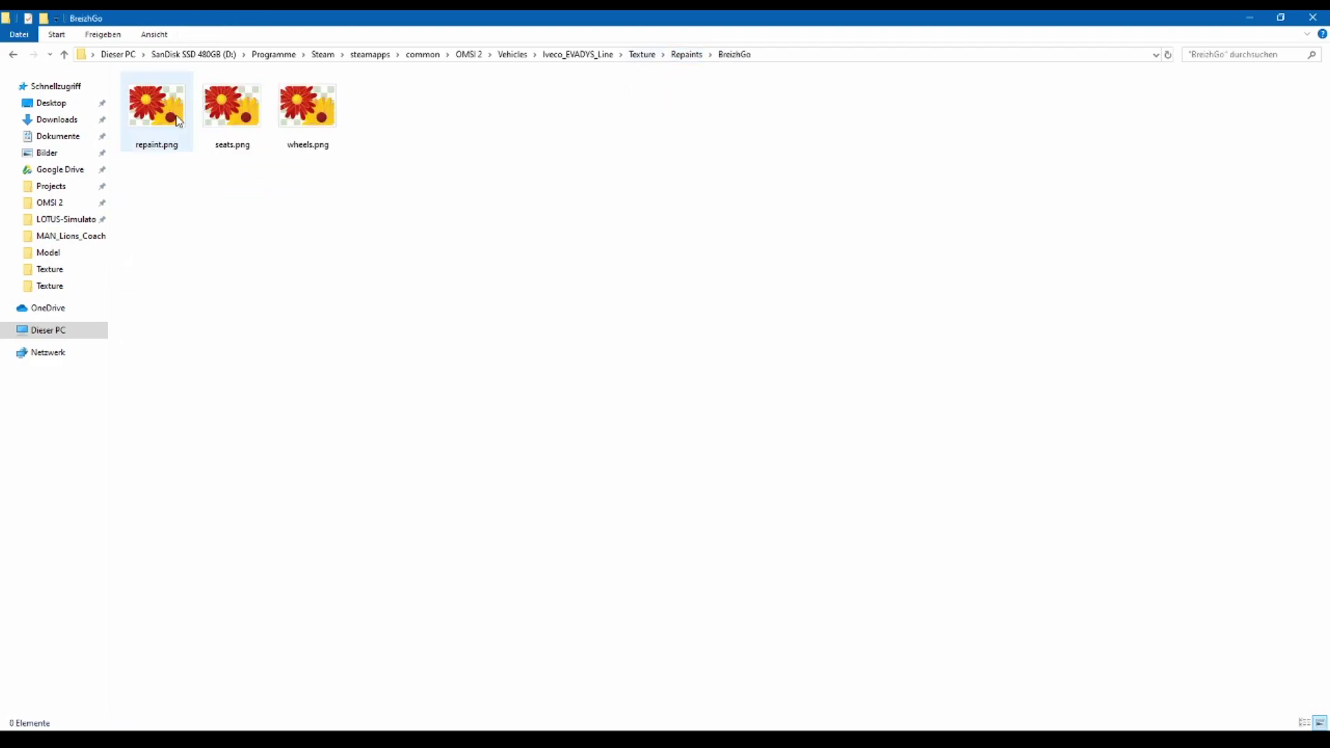
{"action": "left_click", "coordinate": [313, 128]}
{"action": "left_click", "coordinate": [292, 179]}
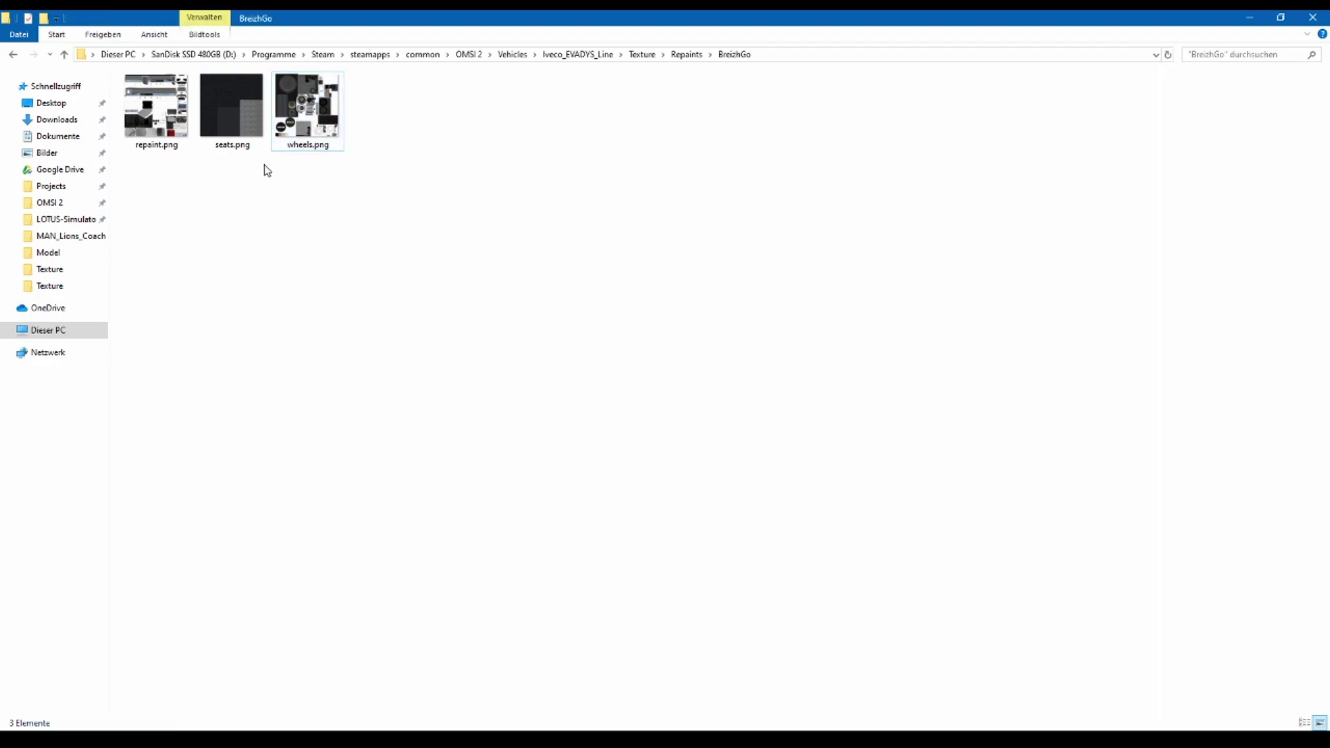
{"action": "key", "text": "alt+Left"}
{"action": "double_click", "coordinate": [181, 112]}
{"action": "key", "text": "alt+Left"}
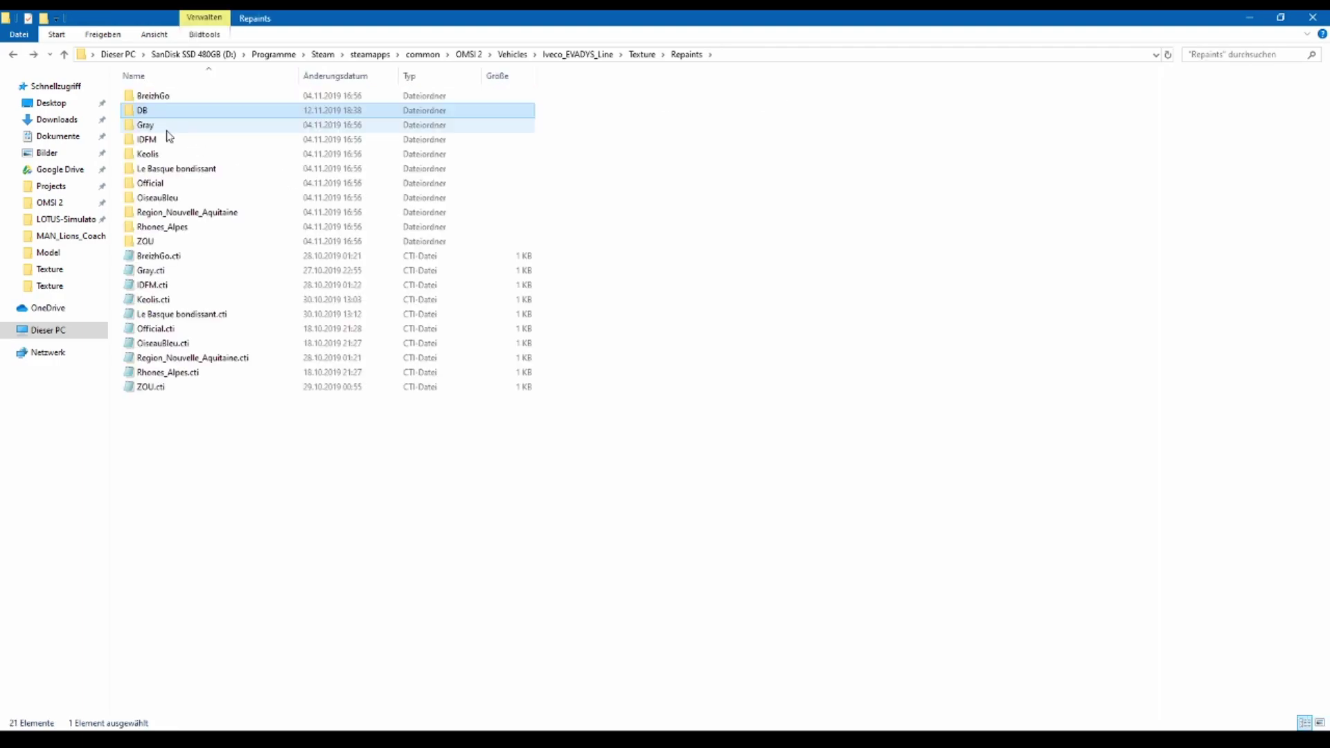
{"action": "double_click", "coordinate": [170, 127]}
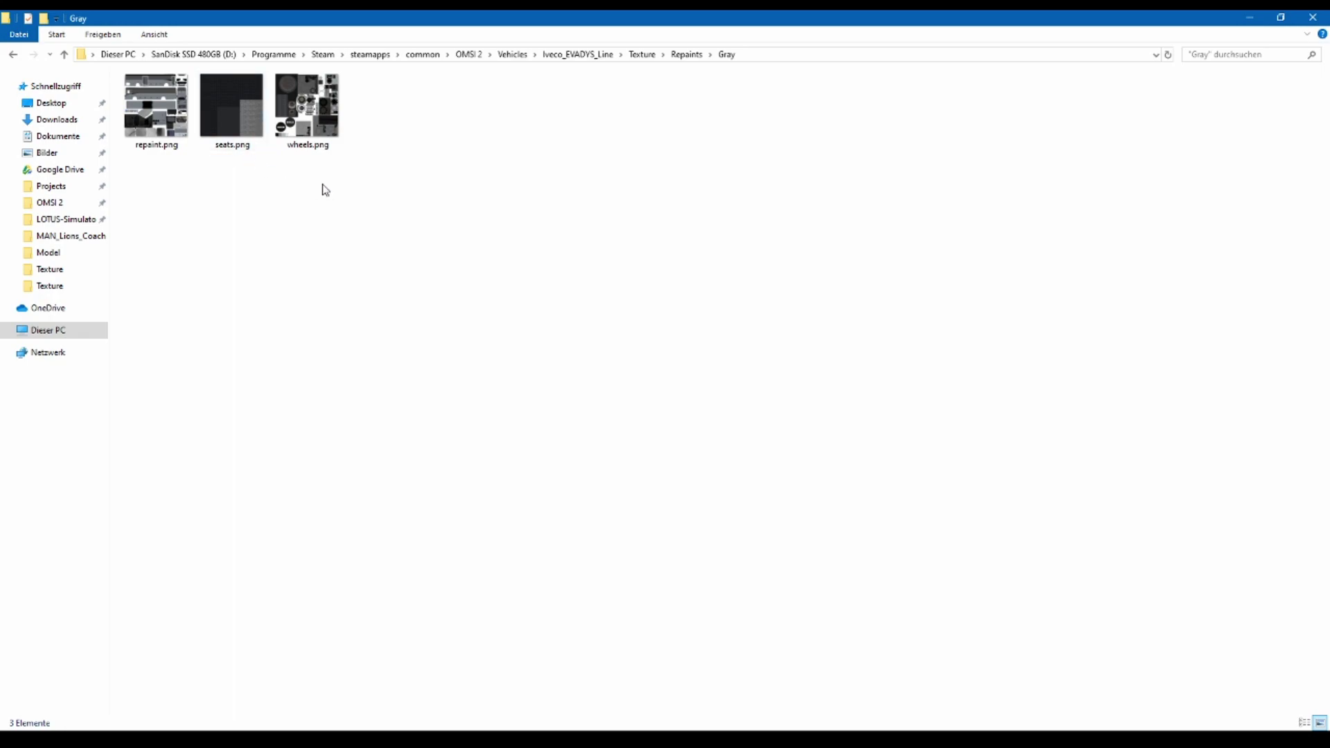
{"action": "key", "text": "alt+Left"}
{"action": "key", "text": "d"}
{"action": "key", "text": "Return"}
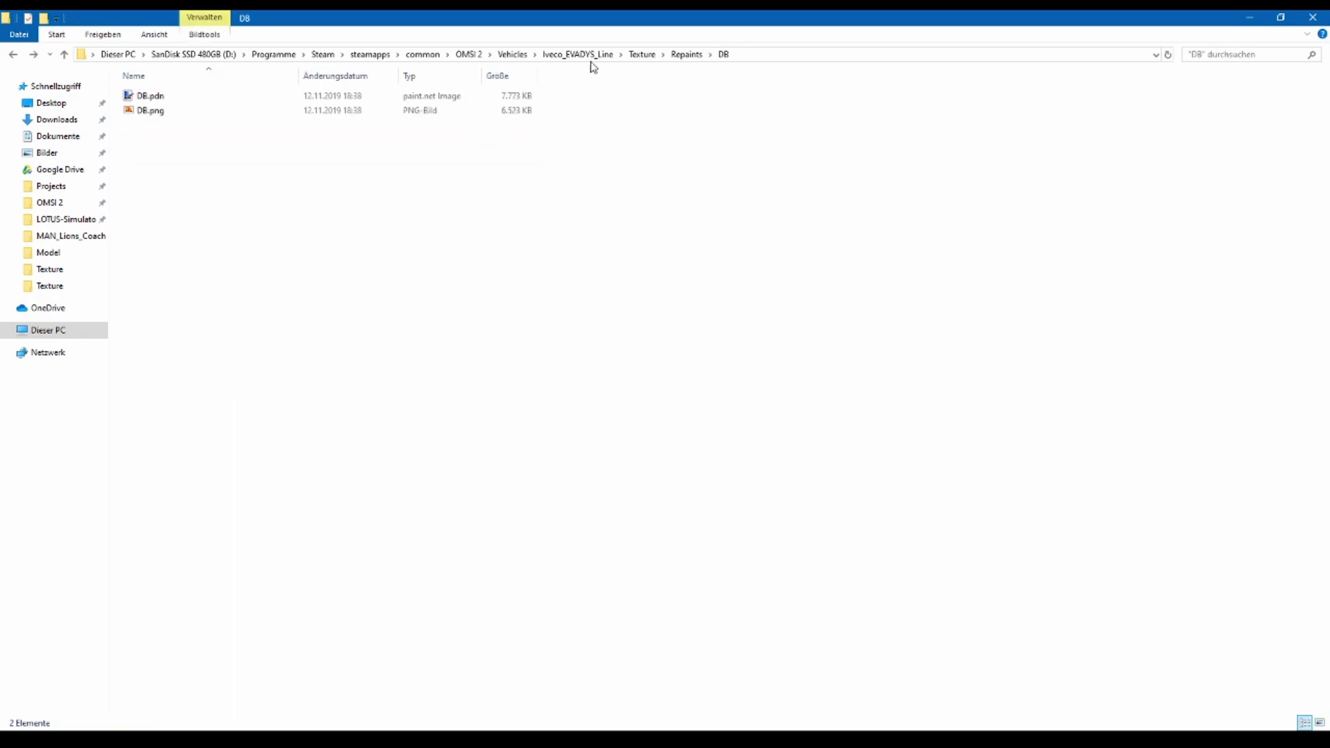
- Open seats.png from the Iveco_EVADYS_Line Texture folder, examine its seat fabric areas up close, and close it
{"action": "left_click", "coordinate": [630, 59]}
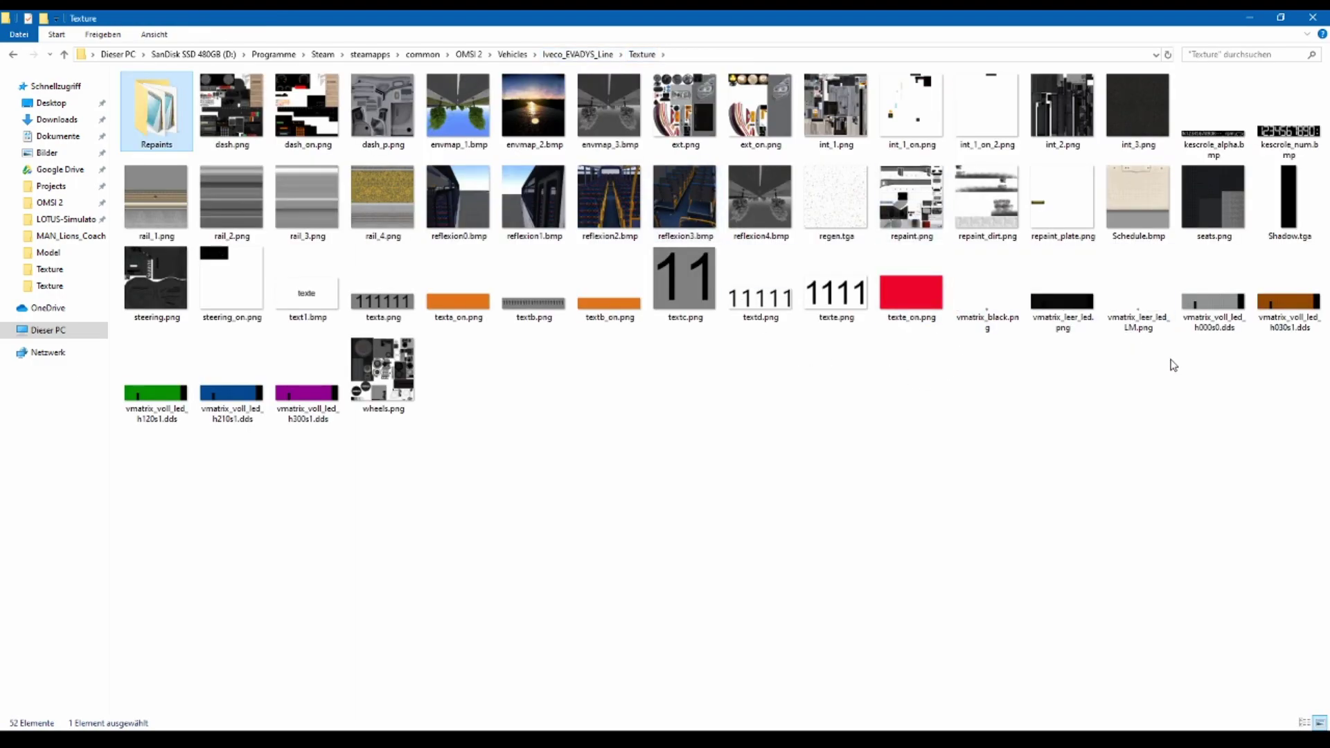
{"action": "left_click", "coordinate": [587, 310]}
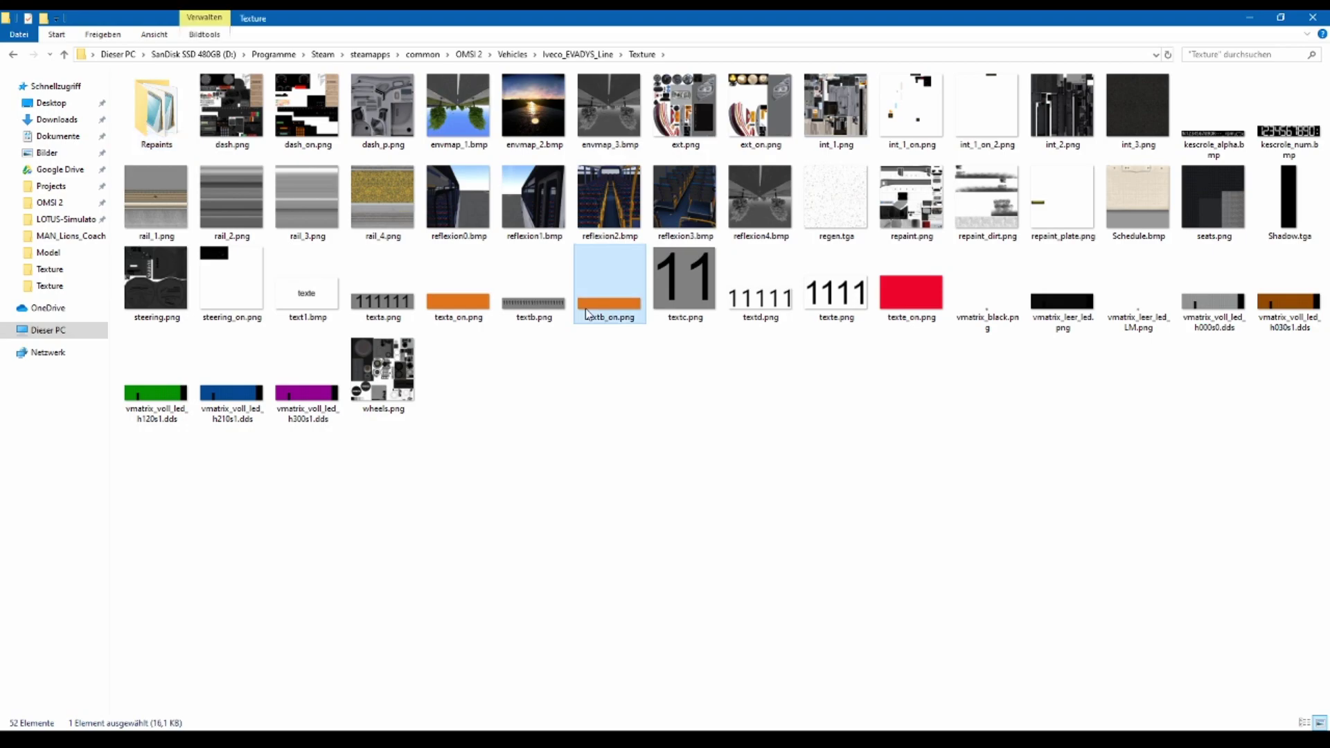
{"action": "key", "text": "s"}
{"action": "key", "text": "s"}
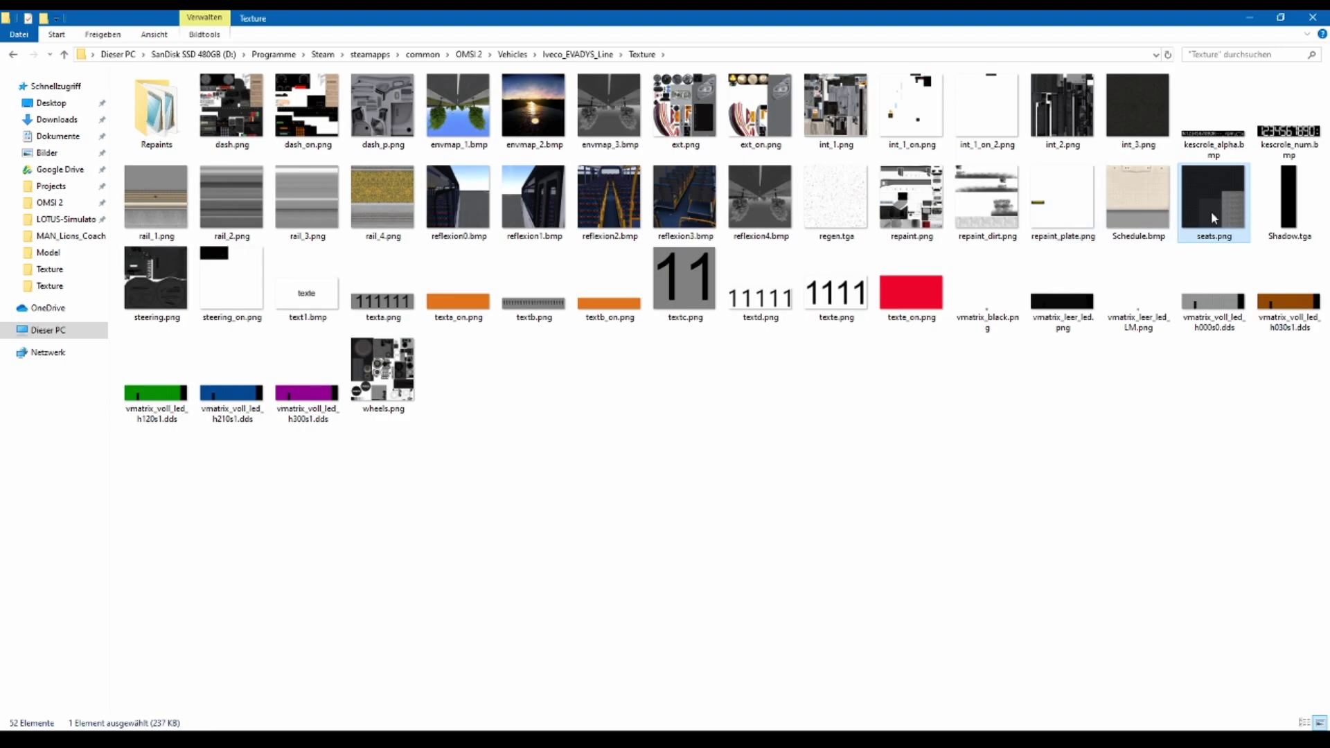
{"action": "key", "text": "Return"}
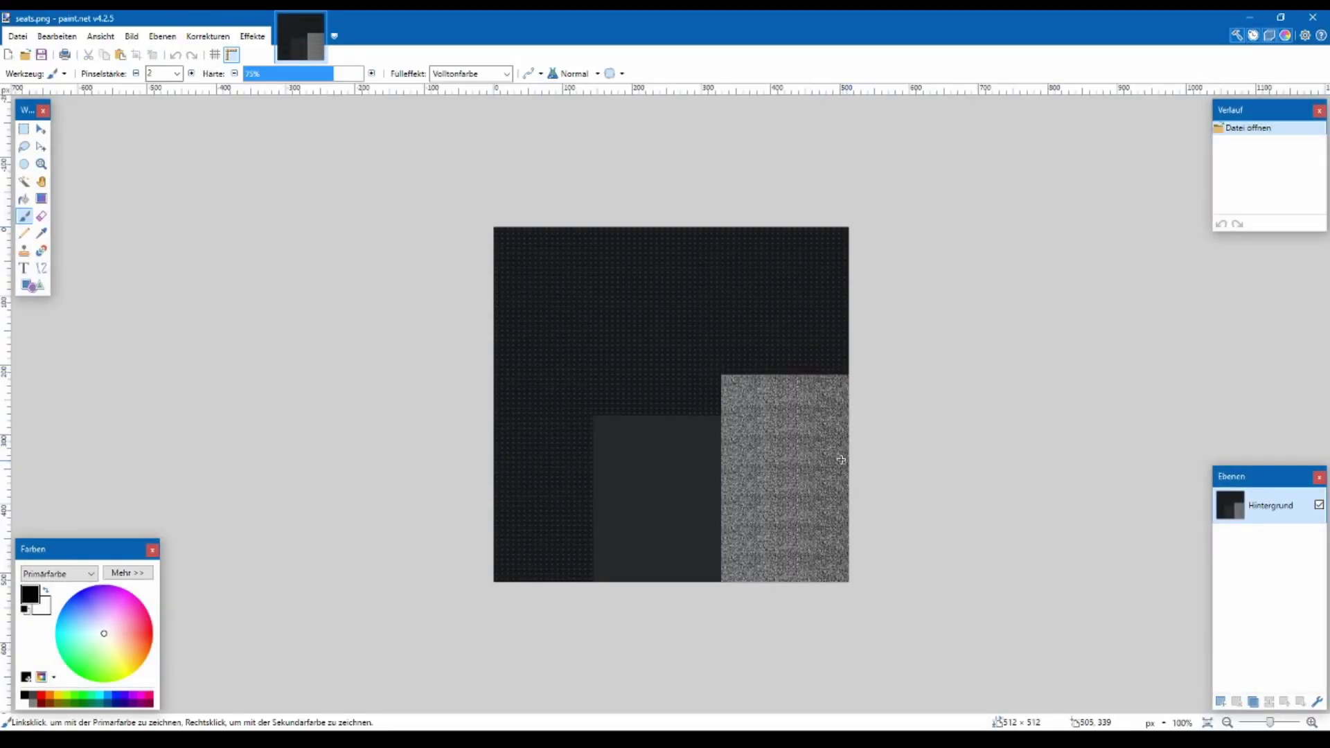
{"action": "scroll", "coordinate": [609, 341], "scroll_direction": "up", "scroll_amount": 2}
{"action": "scroll", "coordinate": [609, 341], "scroll_direction": "down", "scroll_amount": 3}
{"action": "scroll", "coordinate": [629, 343], "scroll_direction": "down", "scroll_amount": 2}
{"action": "scroll", "coordinate": [932, 352], "scroll_direction": "up", "scroll_amount": 2}
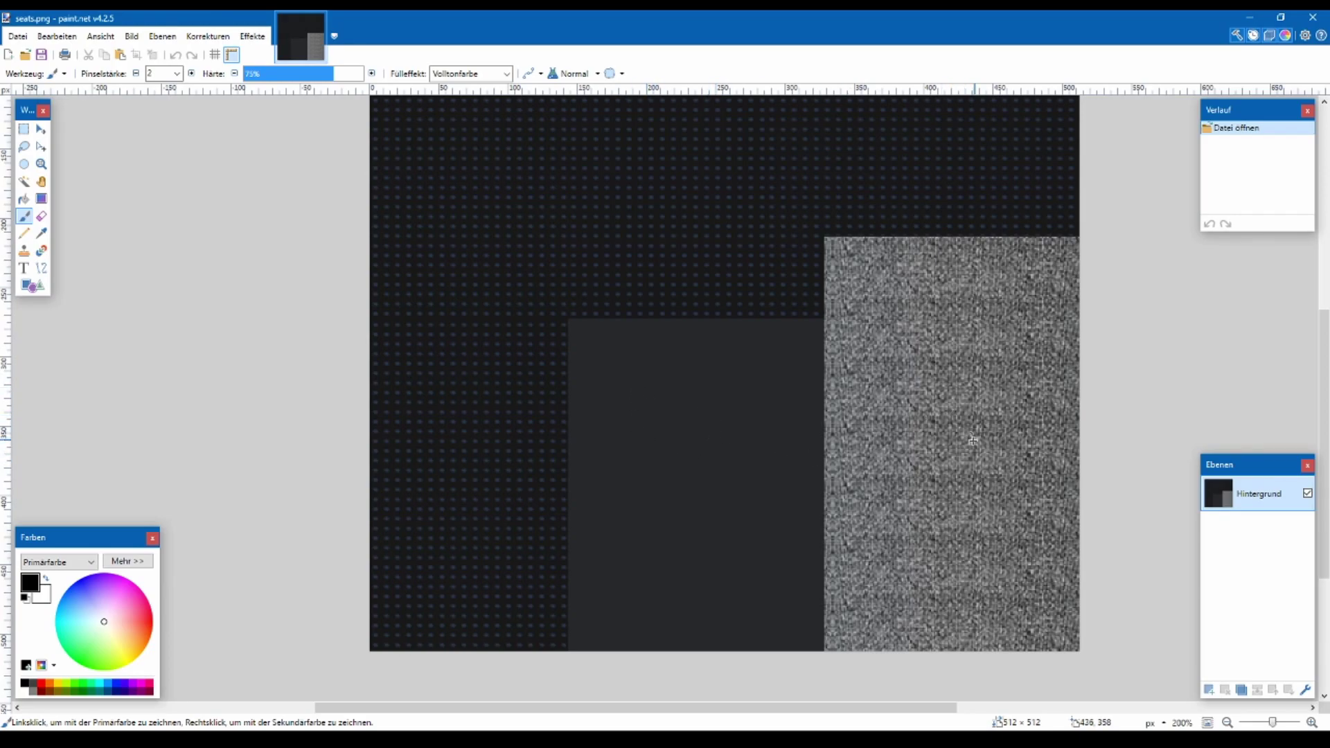
{"action": "left_click", "coordinate": [1312, 16]}
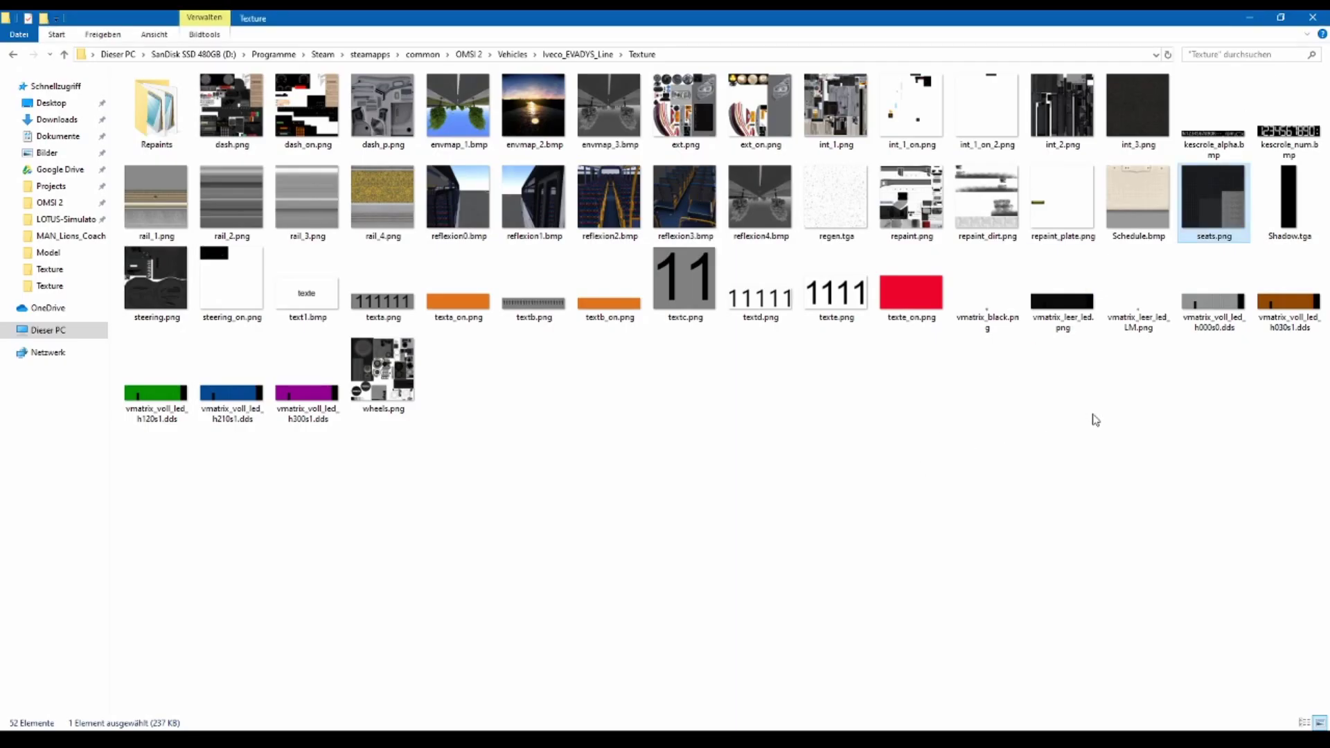
- Copy seats.png from the BreizhGo repaint folder into the DB repaint folder
{"action": "double_click", "coordinate": [155, 106]}
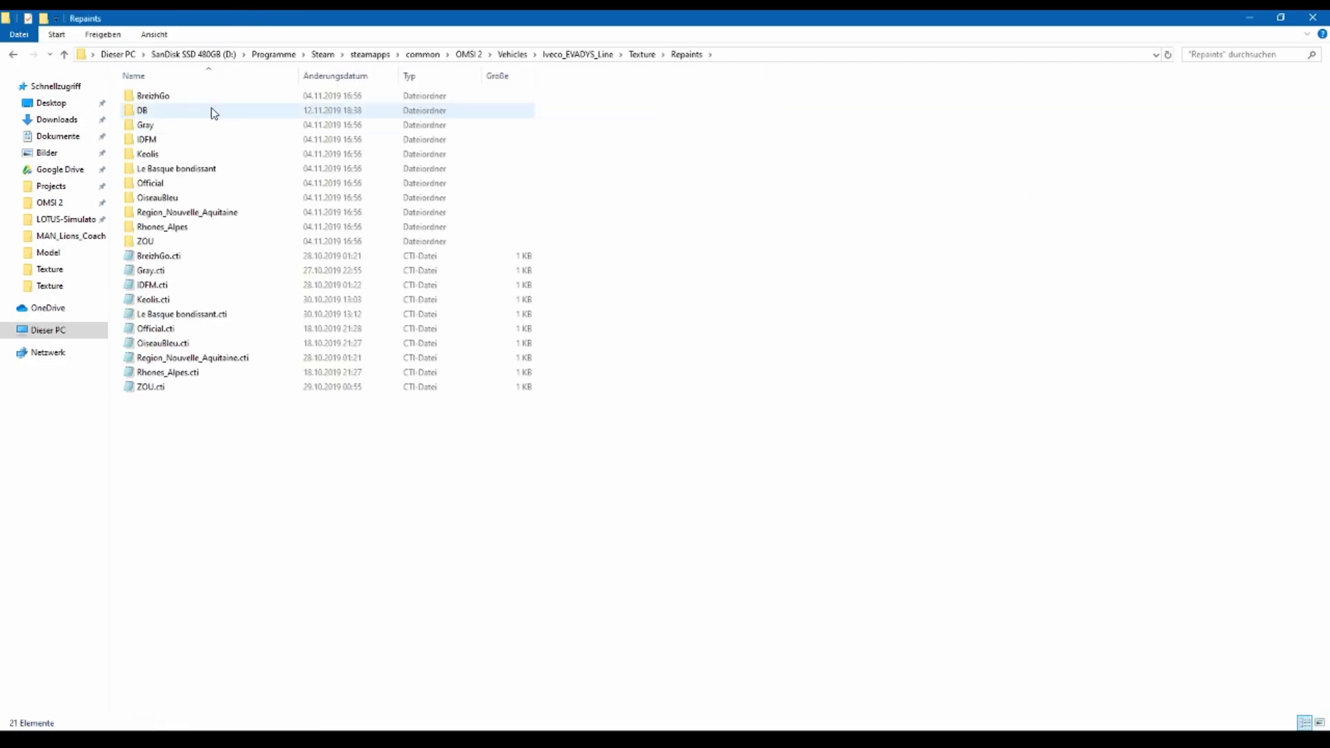
{"action": "double_click", "coordinate": [206, 101]}
{"action": "left_click", "coordinate": [233, 128]}
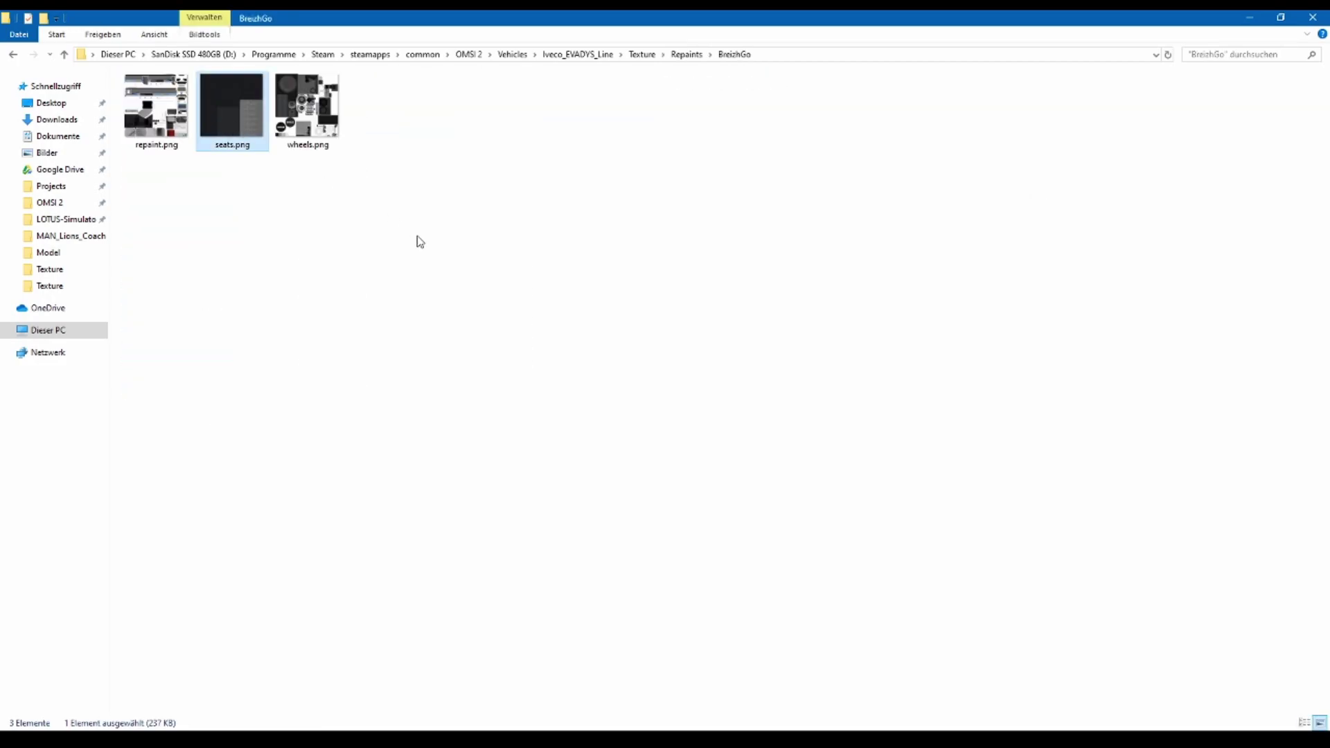
{"action": "key", "text": "BackSpace"}
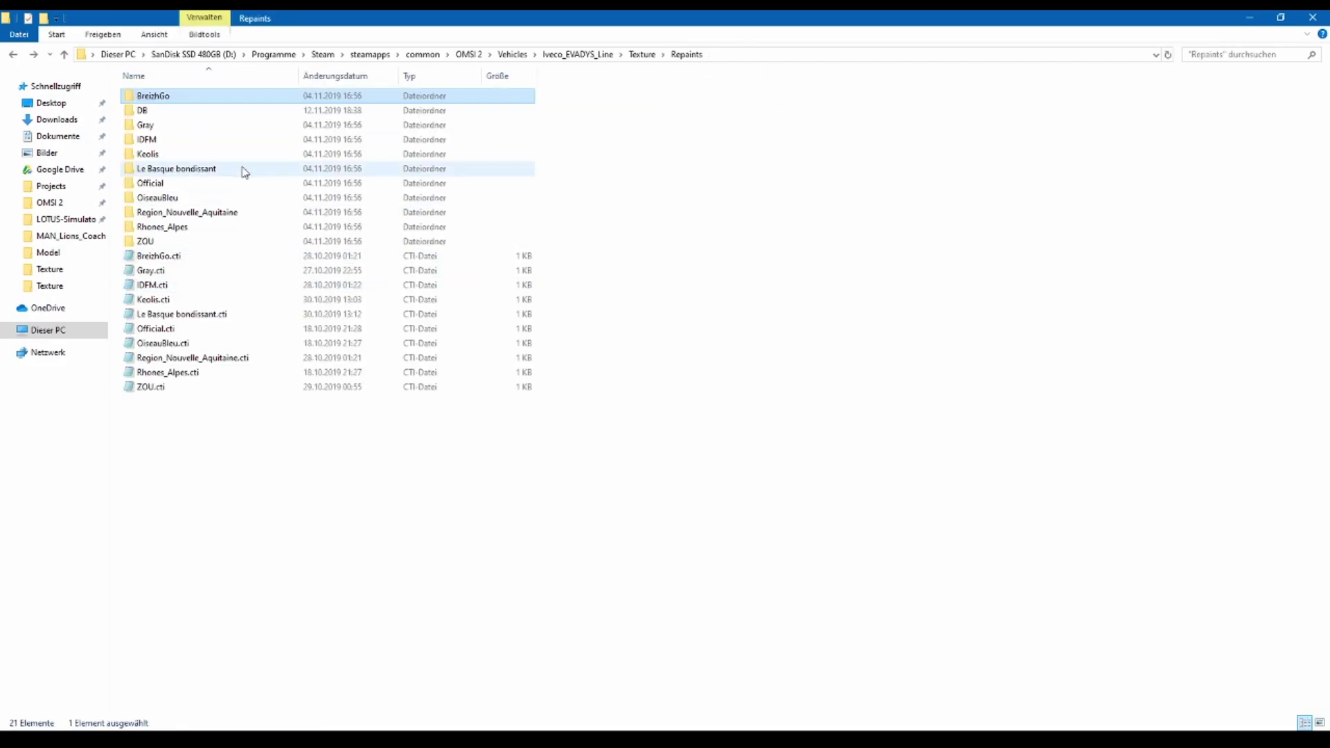
{"action": "double_click", "coordinate": [235, 113]}
{"action": "key", "text": "ctrl+v"}
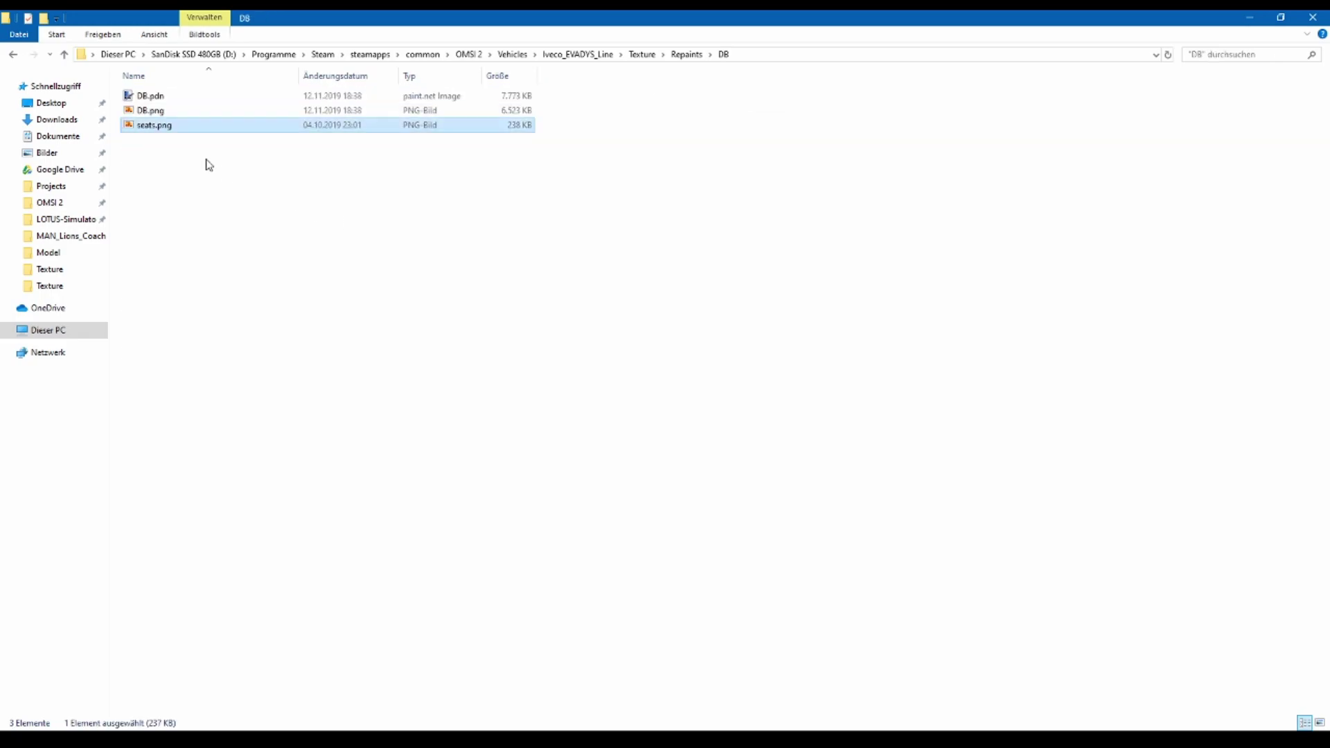
{"action": "left_click", "coordinate": [175, 156]}
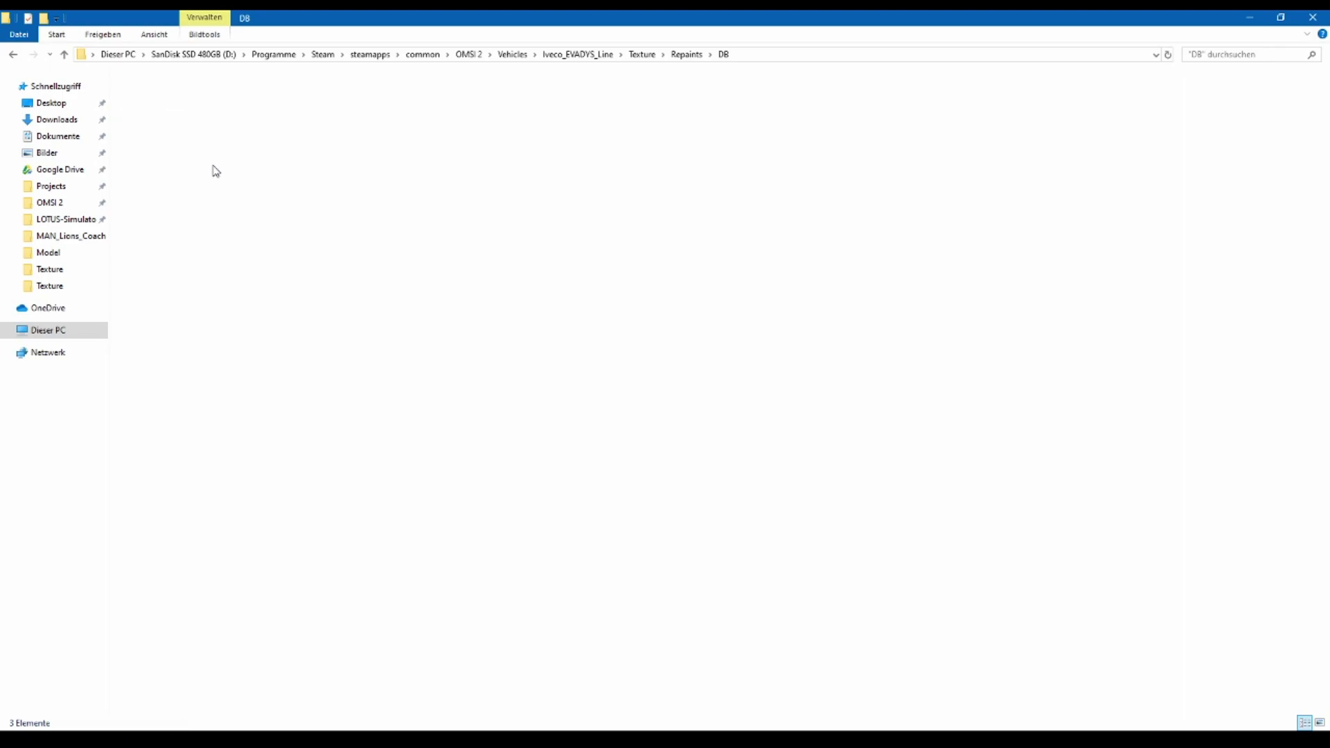
- Copy wheels.png from the BreizhGo repaint folder into the DB repaint folder
{"action": "key", "text": "alt+Left"}
{"action": "double_click", "coordinate": [154, 95]}
{"action": "left_click", "coordinate": [298, 151]}
{"action": "left_click", "coordinate": [395, 217]}
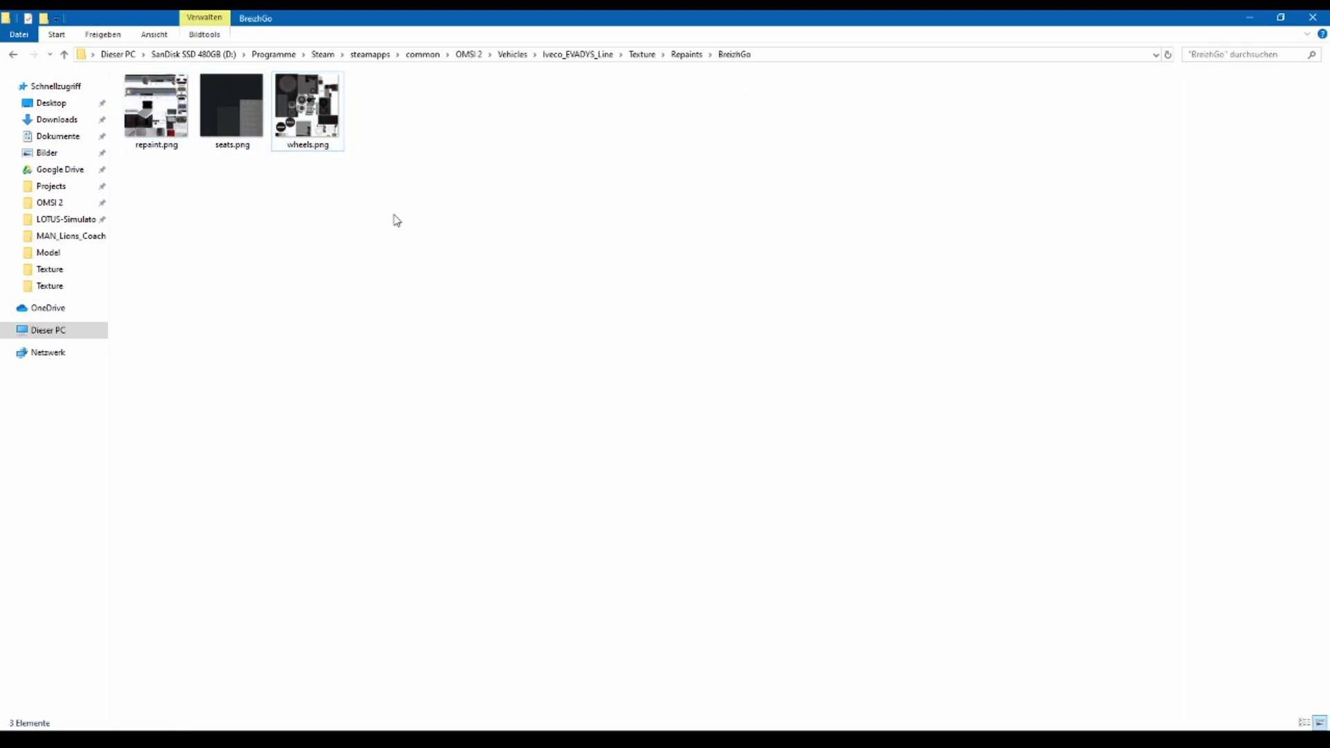
{"action": "key", "text": "alt+Left"}
{"action": "left_click", "coordinate": [161, 115]}
{"action": "key", "text": "Return"}
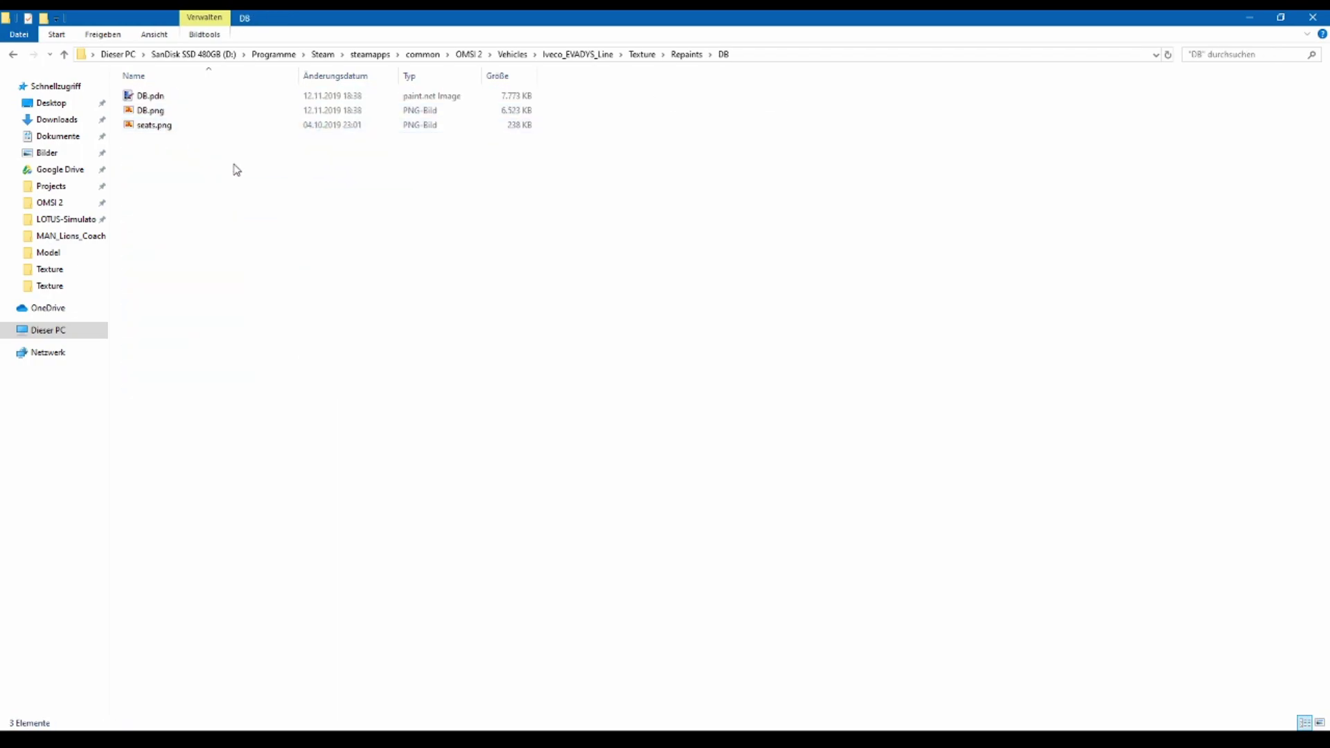
{"action": "key", "text": "ctrl+v"}
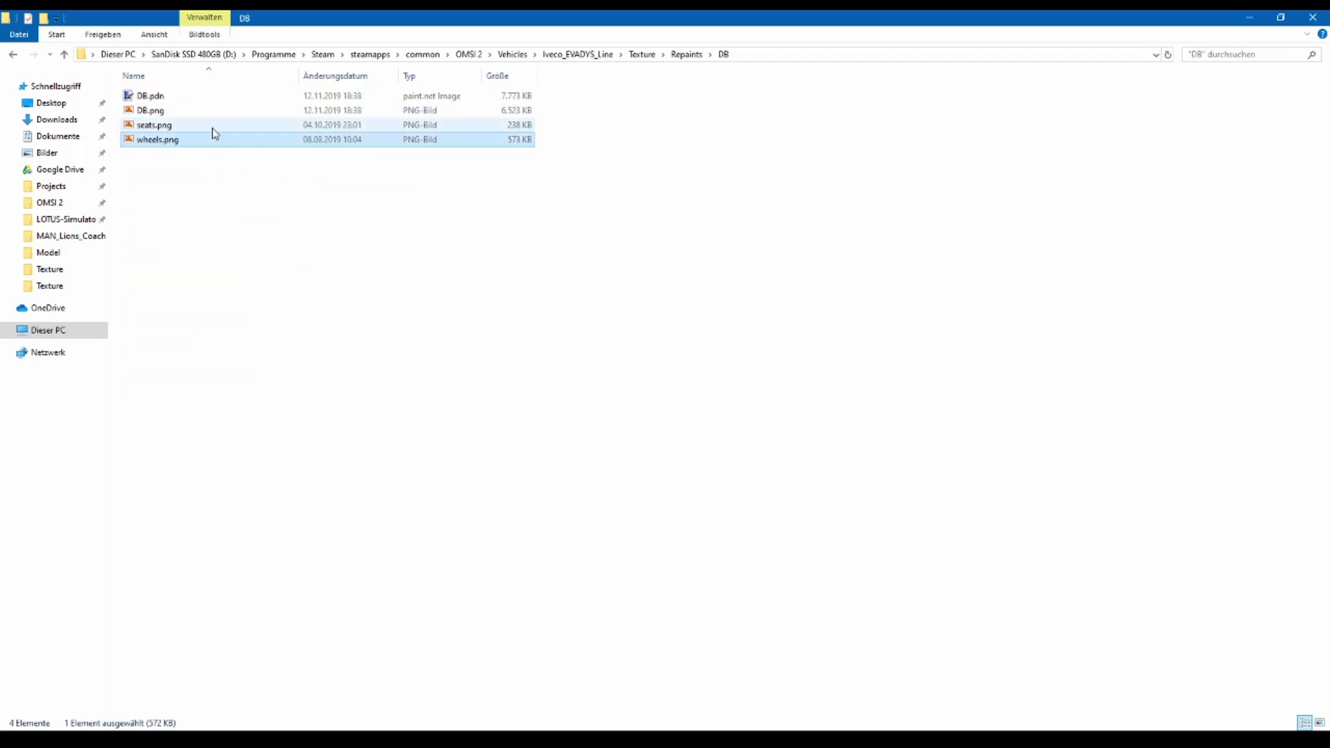
- Open the DB folder's seats.png and Iveco_Seats.dds from the Iveco Crossway LE Texture folder in paint.net
{"action": "left_click", "coordinate": [212, 126]}
{"action": "key", "text": "Return"}
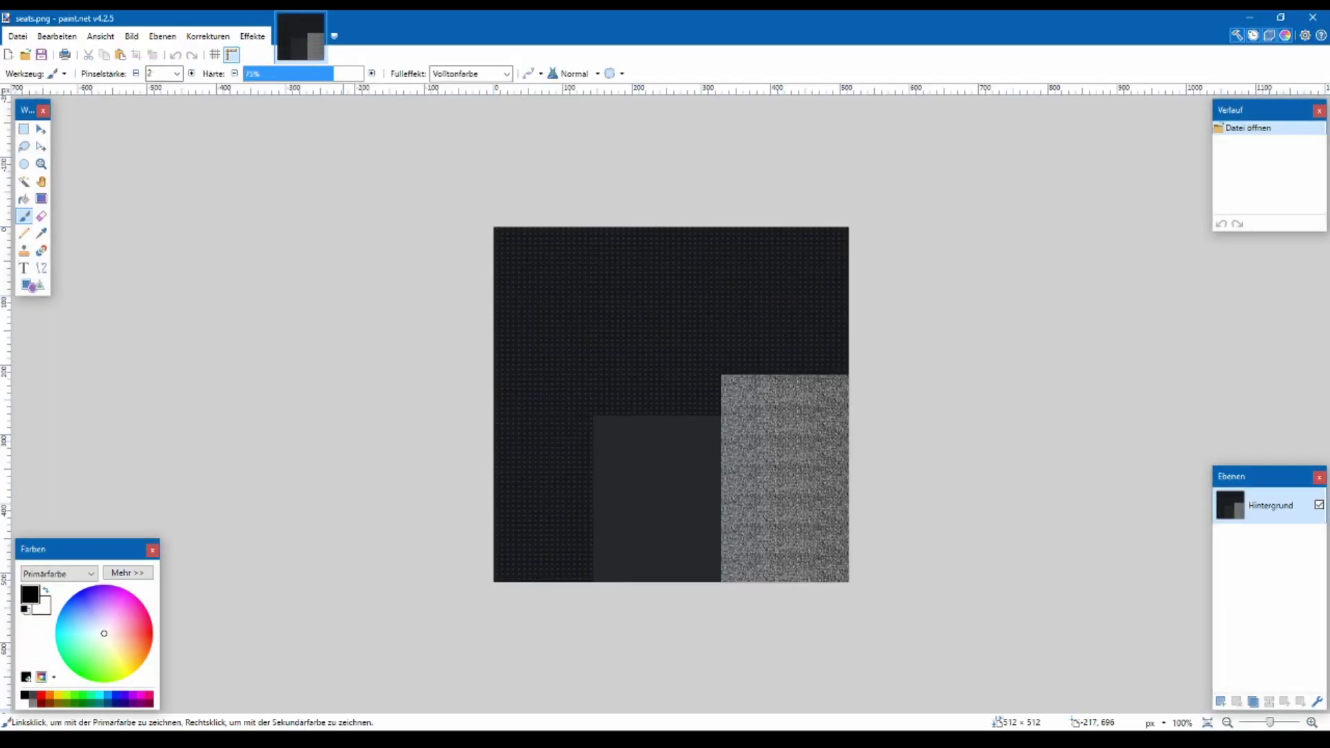
{"action": "key", "text": "alt+Tab"}
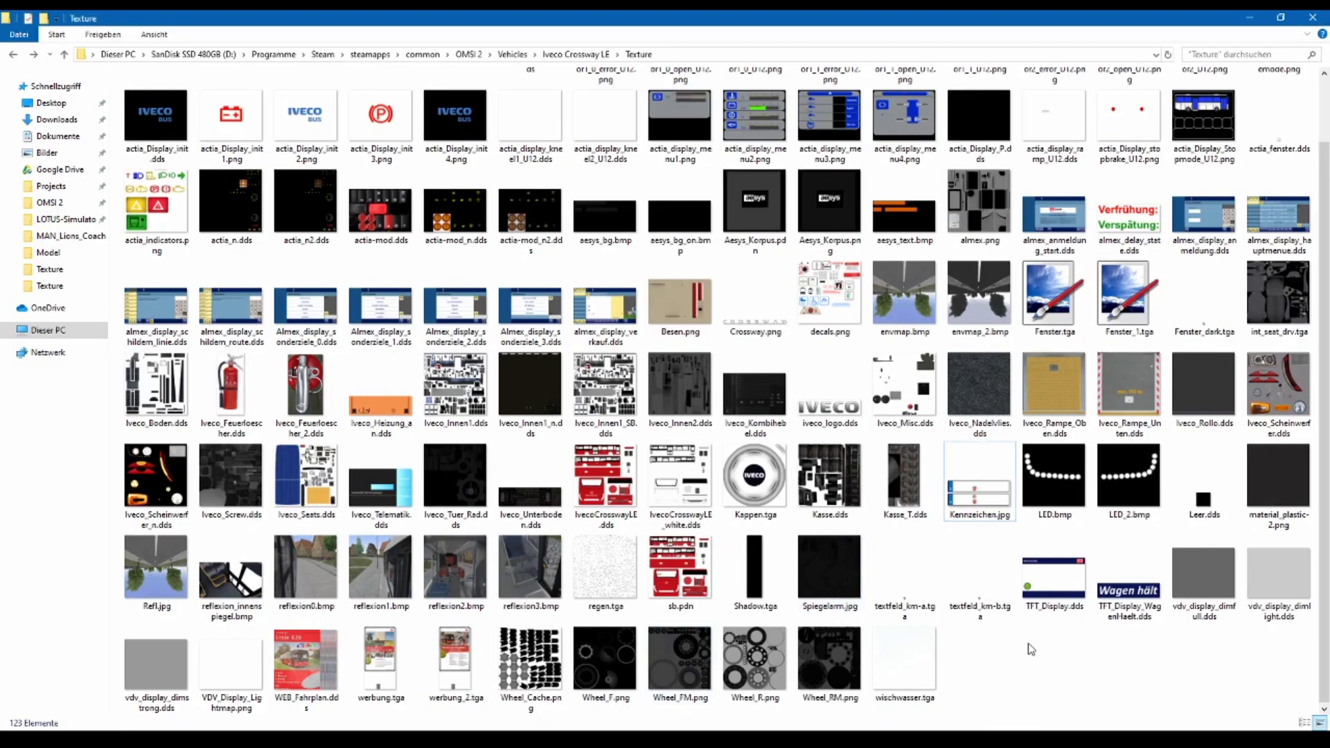
{"action": "scroll", "coordinate": [1031, 649], "scroll_direction": "up", "scroll_amount": 3}
{"action": "left_click", "coordinate": [313, 563]}
{"action": "key", "text": "alt+Tab"}
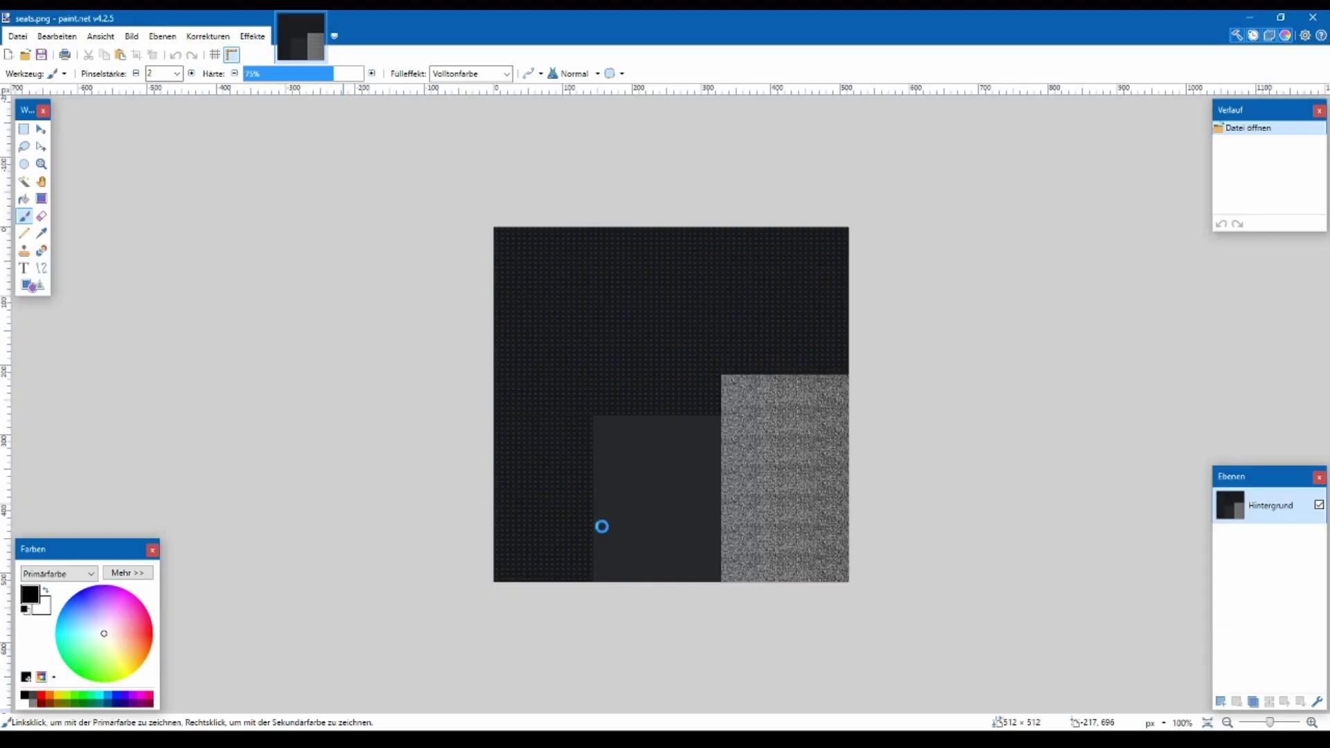
- Select a rectangular section of the blue dotted seat fabric in Iveco_Seats.dds
{"action": "scroll", "coordinate": [436, 263], "scroll_direction": "up", "scroll_amount": 2}
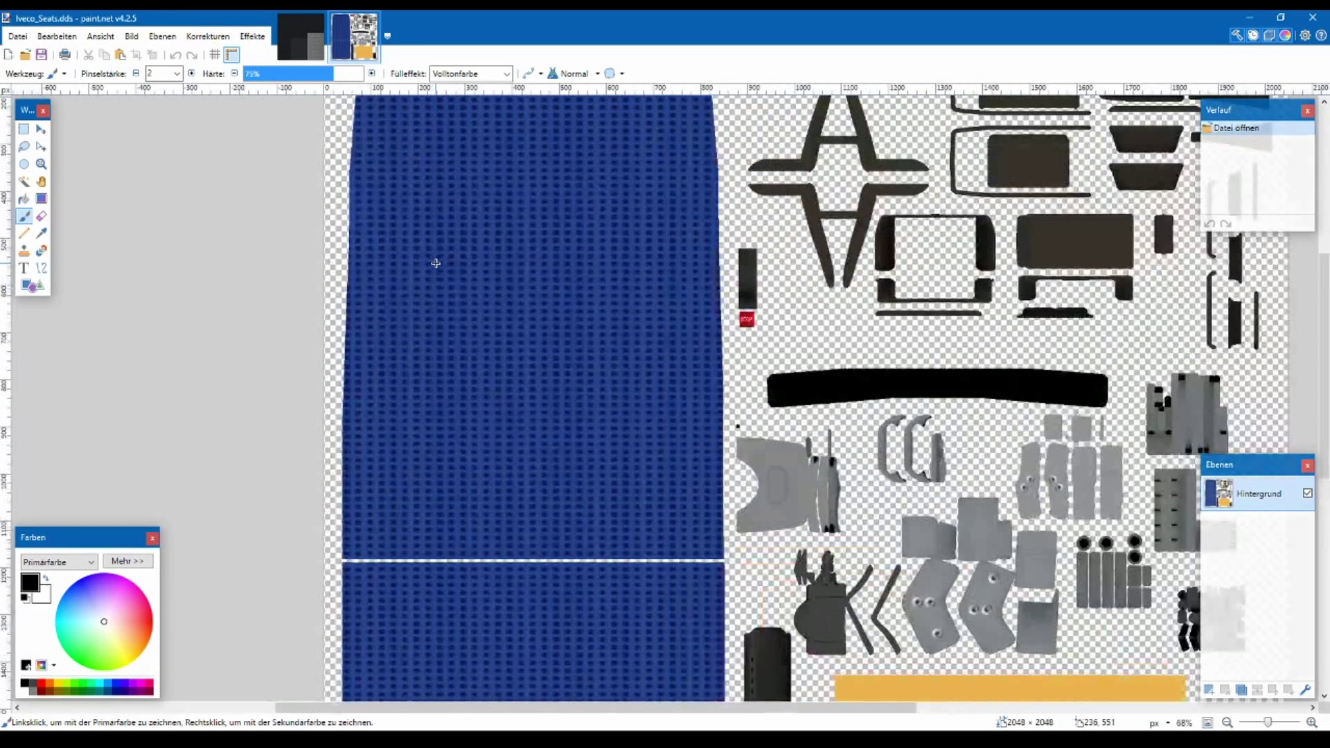
{"action": "scroll", "coordinate": [435, 263], "scroll_direction": "up", "scroll_amount": 2}
{"action": "left_click", "coordinate": [23, 129]}
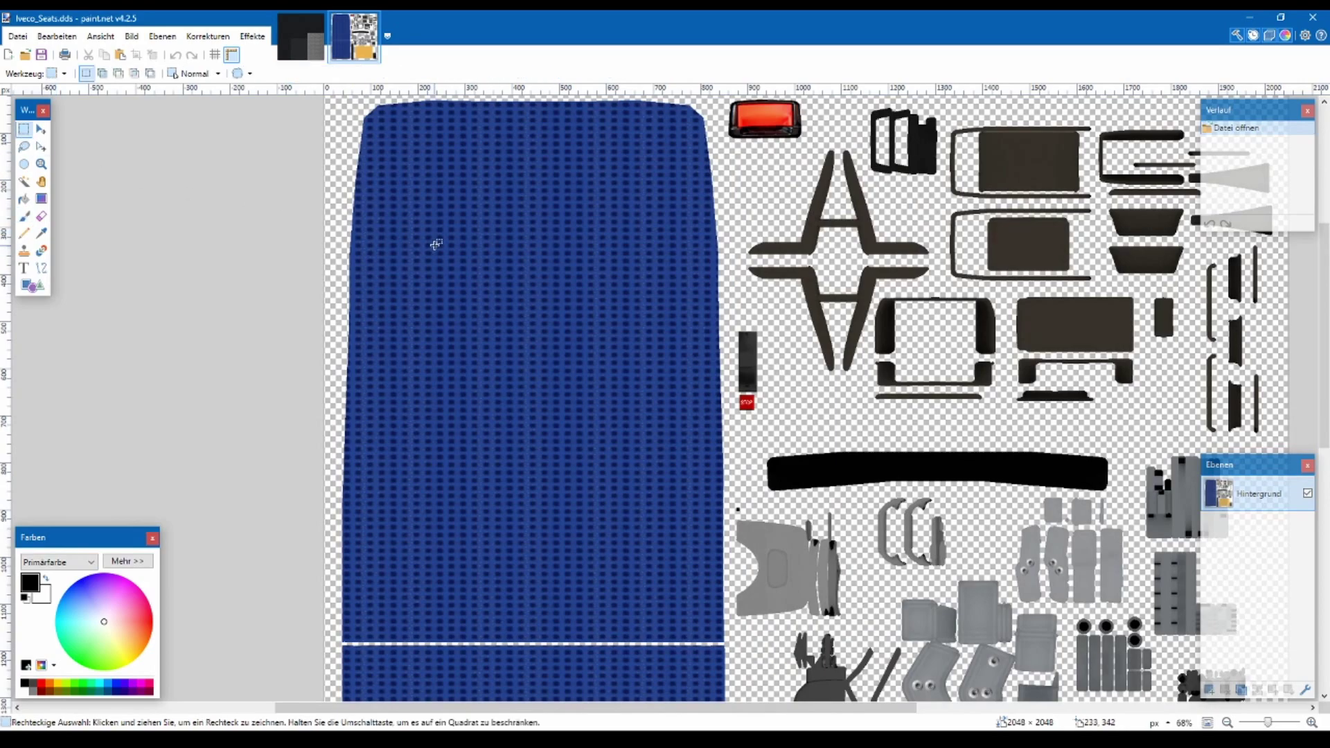
{"action": "left_click_drag", "start_coordinate": [409, 215], "coordinate": [637, 582]}
- Add a new layer to seats.png and move it below the background layer
{"action": "left_click", "coordinate": [313, 50]}
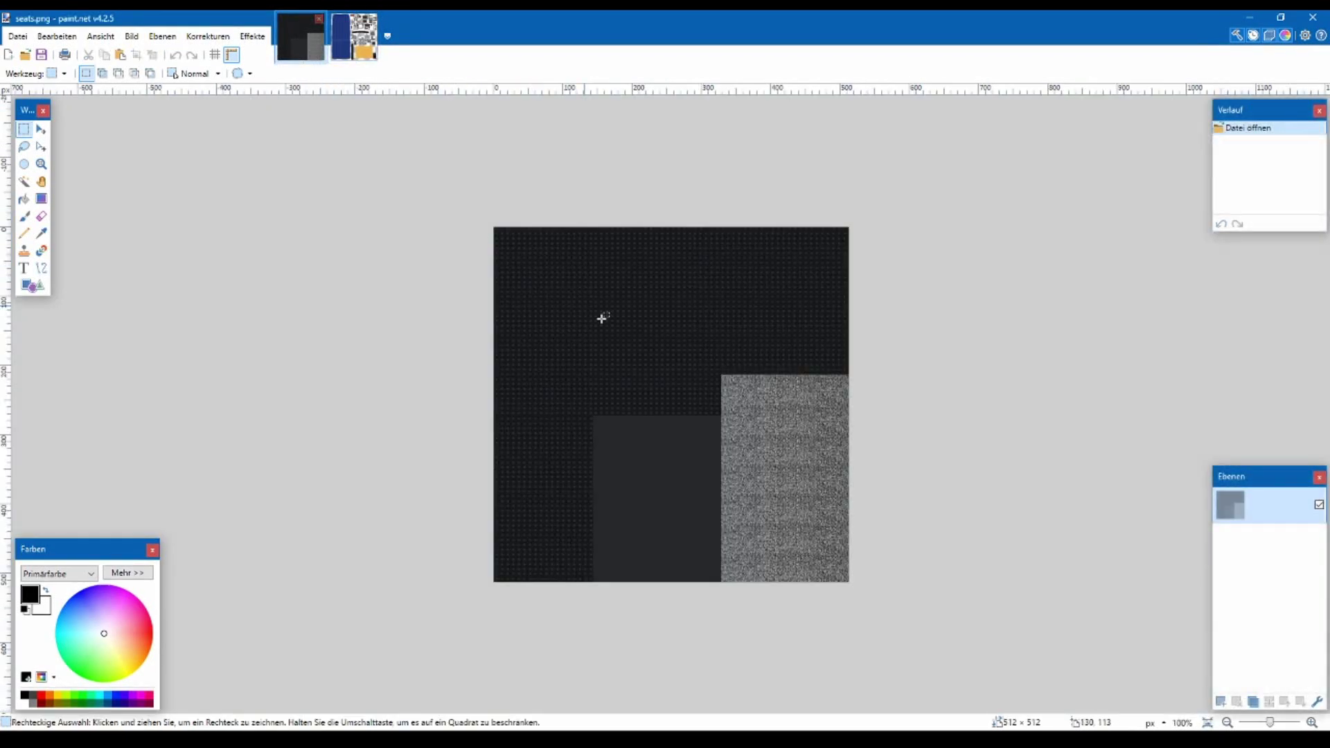
{"action": "scroll", "coordinate": [980, 508], "scroll_direction": "up", "scroll_amount": 2}
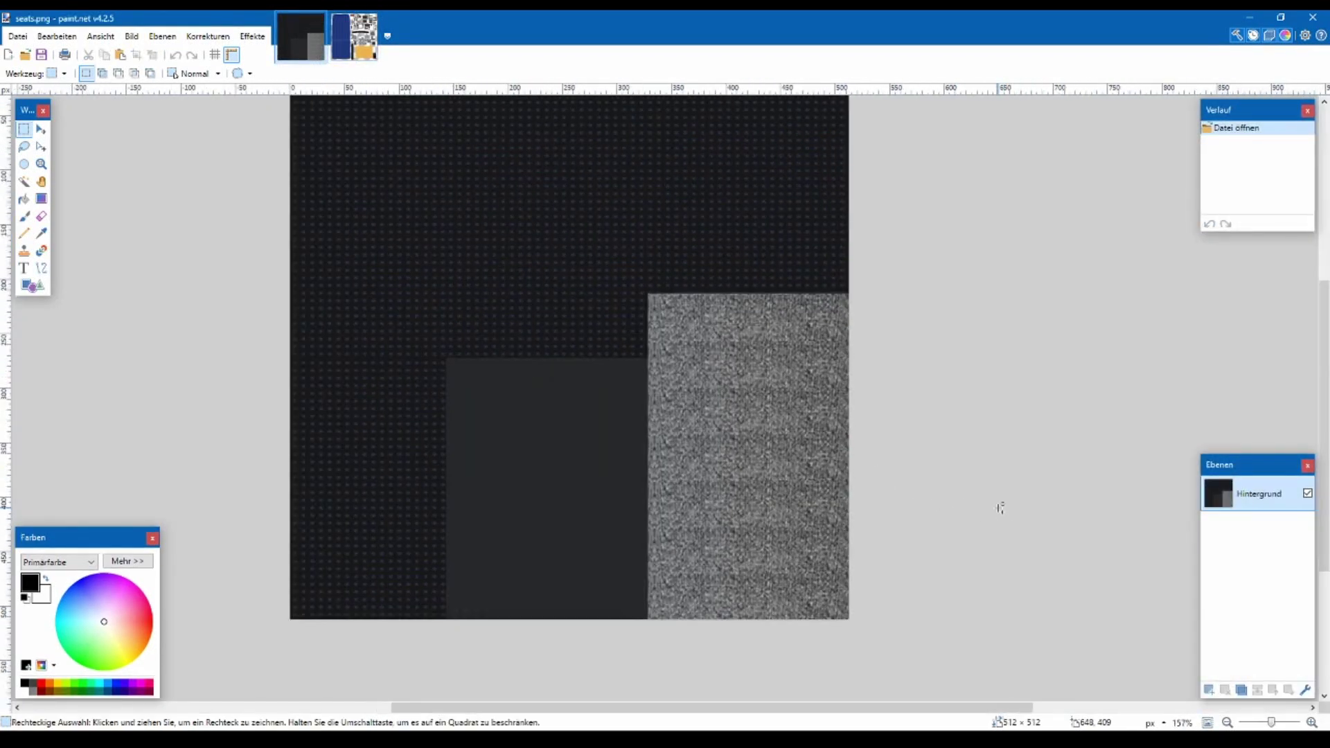
{"action": "left_click", "coordinate": [1209, 690]}
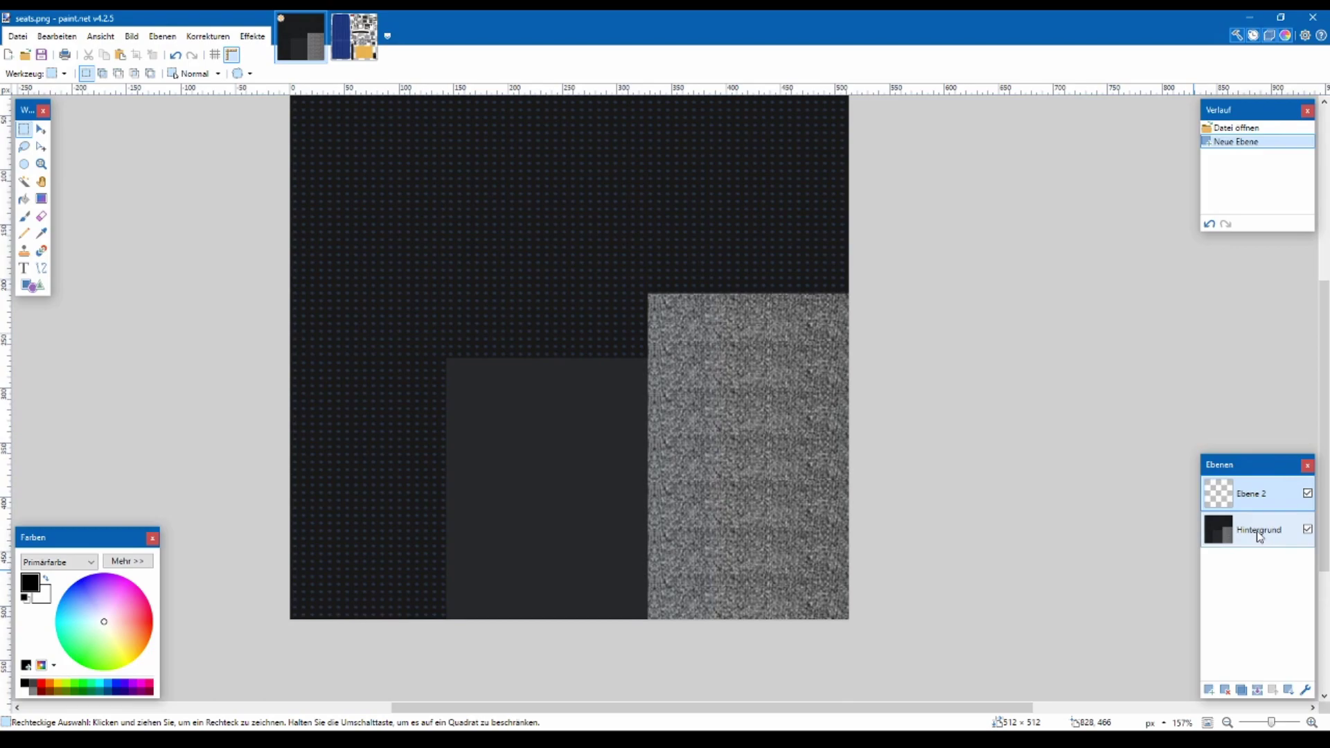
{"action": "left_click", "coordinate": [1288, 690]}
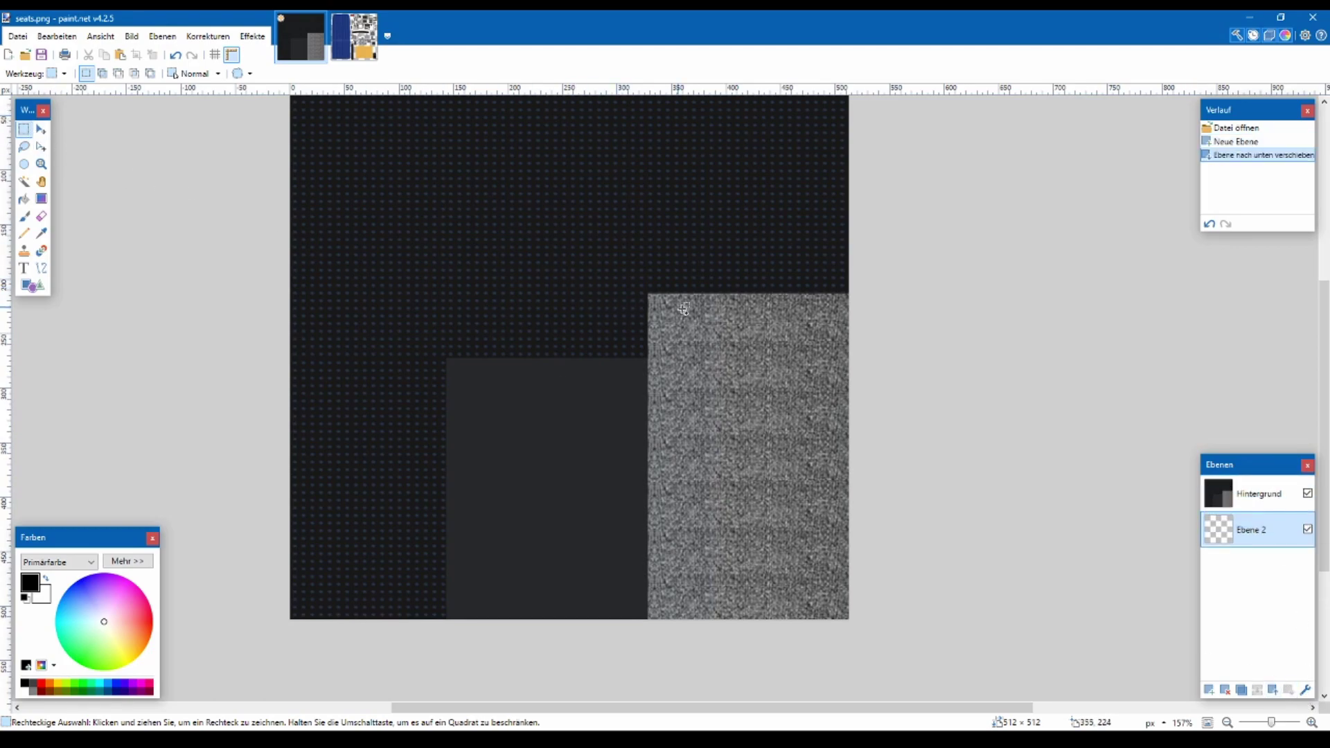
- Select the grey speckled rectangle in the lower-right corner of seats.png and delete it from the Hintergrund layer
{"action": "scroll", "coordinate": [692, 316], "scroll_direction": "up", "scroll_amount": 2}
{"action": "left_click_drag", "start_coordinate": [619, 278], "coordinate": [1065, 615]}
{"action": "key", "text": "Delete"}
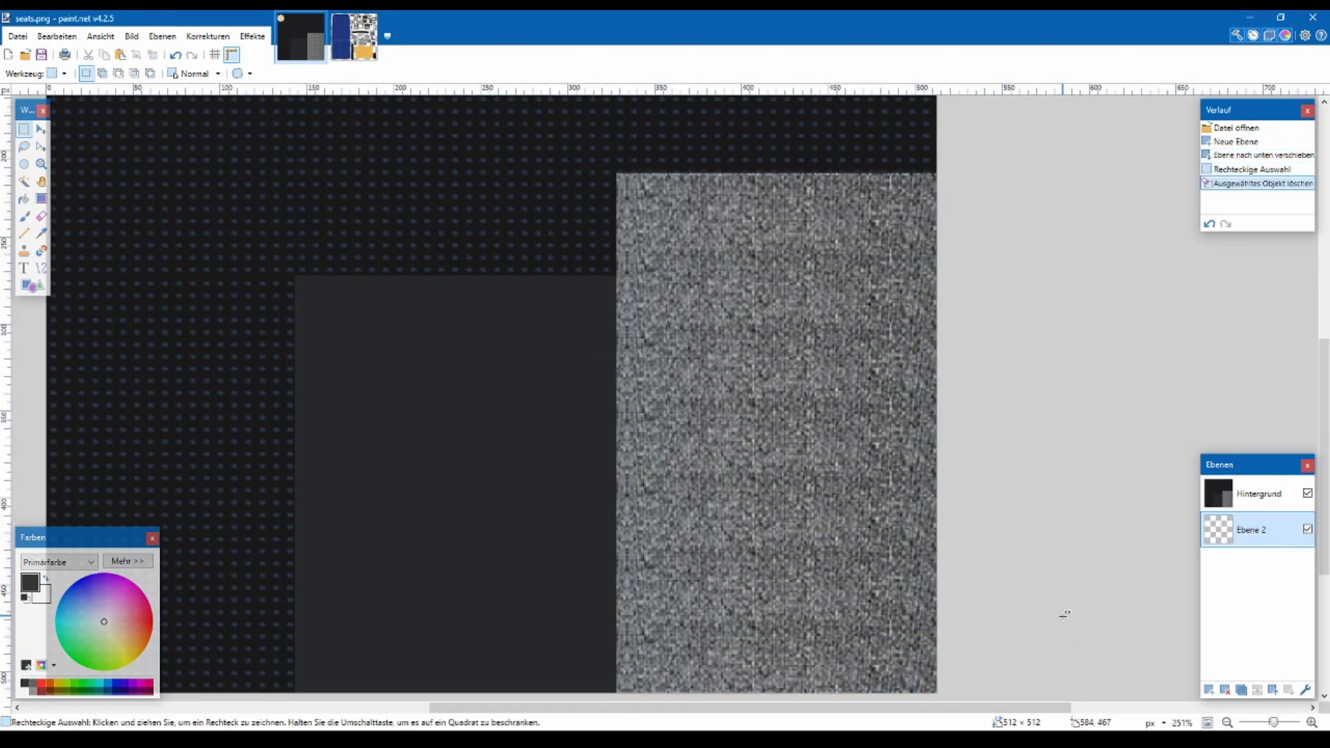
{"action": "key", "text": "ctrl+z"}
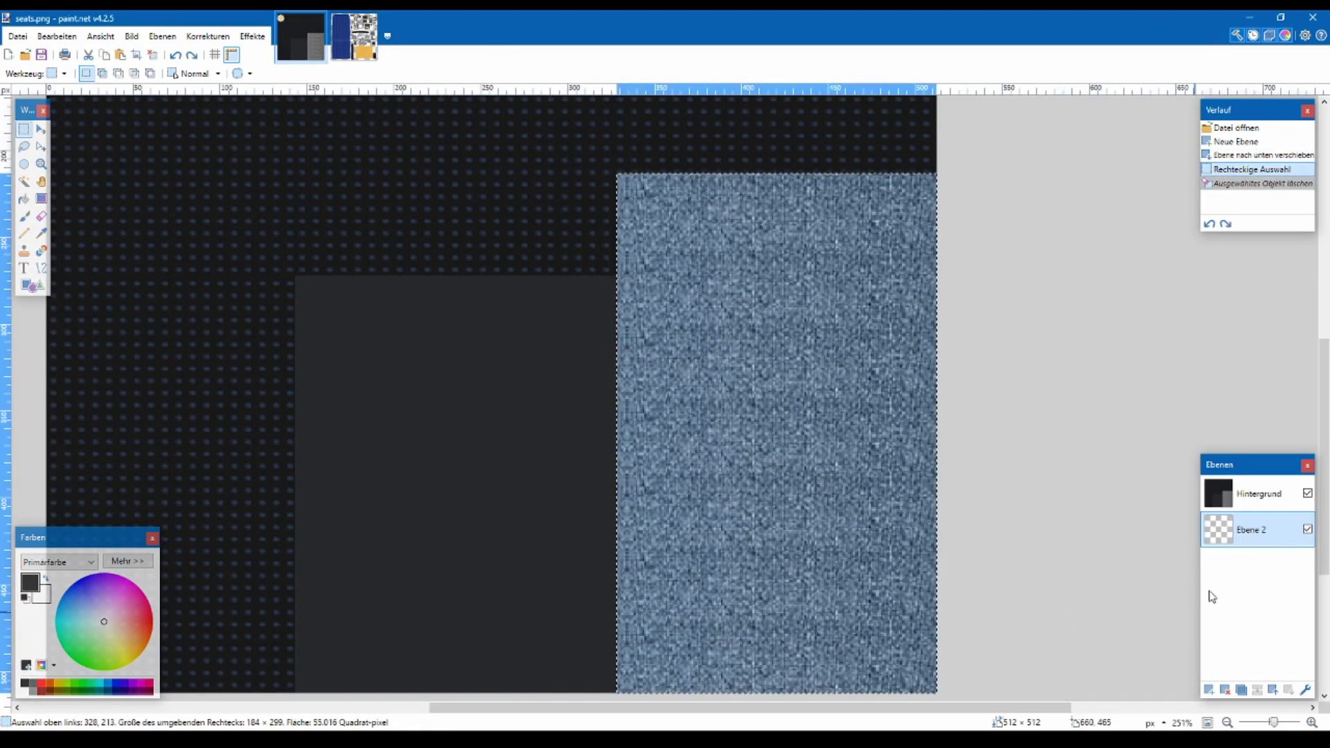
{"action": "left_click", "coordinate": [1253, 493]}
{"action": "key", "text": "Delete"}
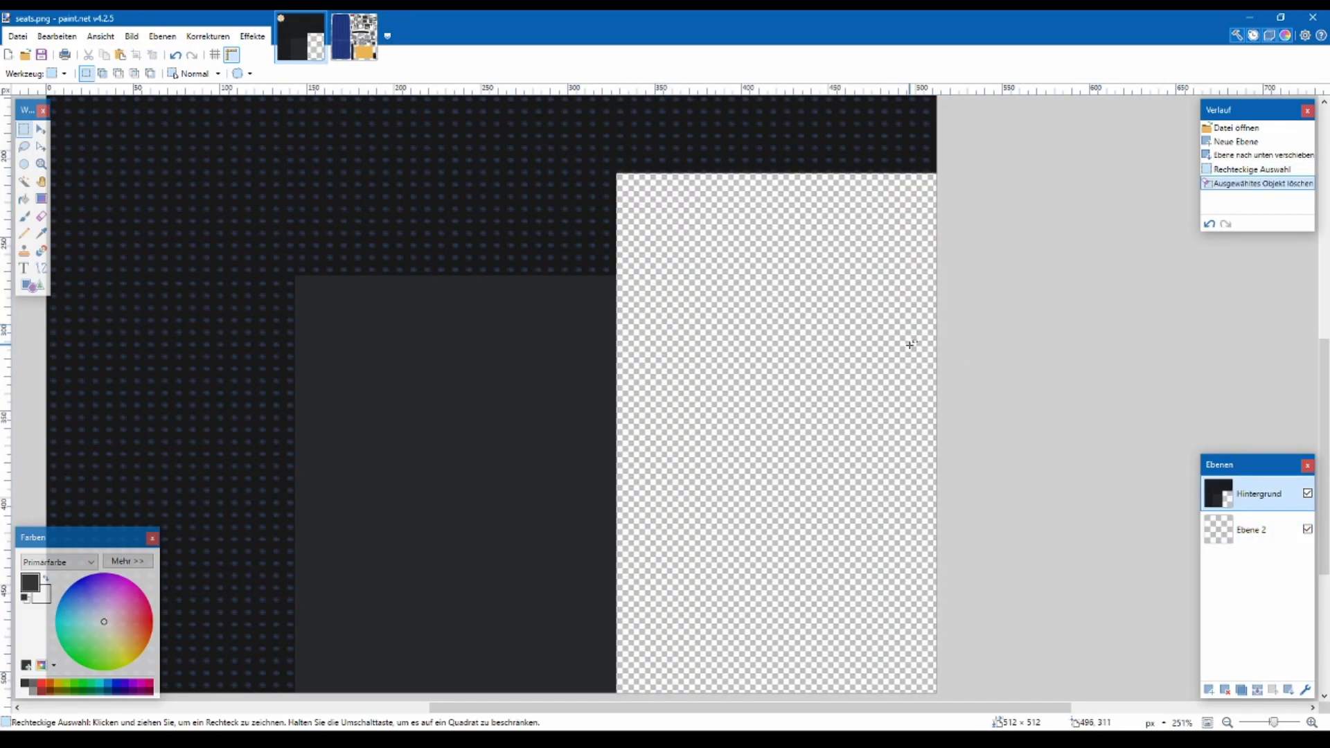
- Paste the copied blue seat fabric onto the layer Ebene 2, keeping the canvas size
{"action": "left_click", "coordinate": [1246, 534]}
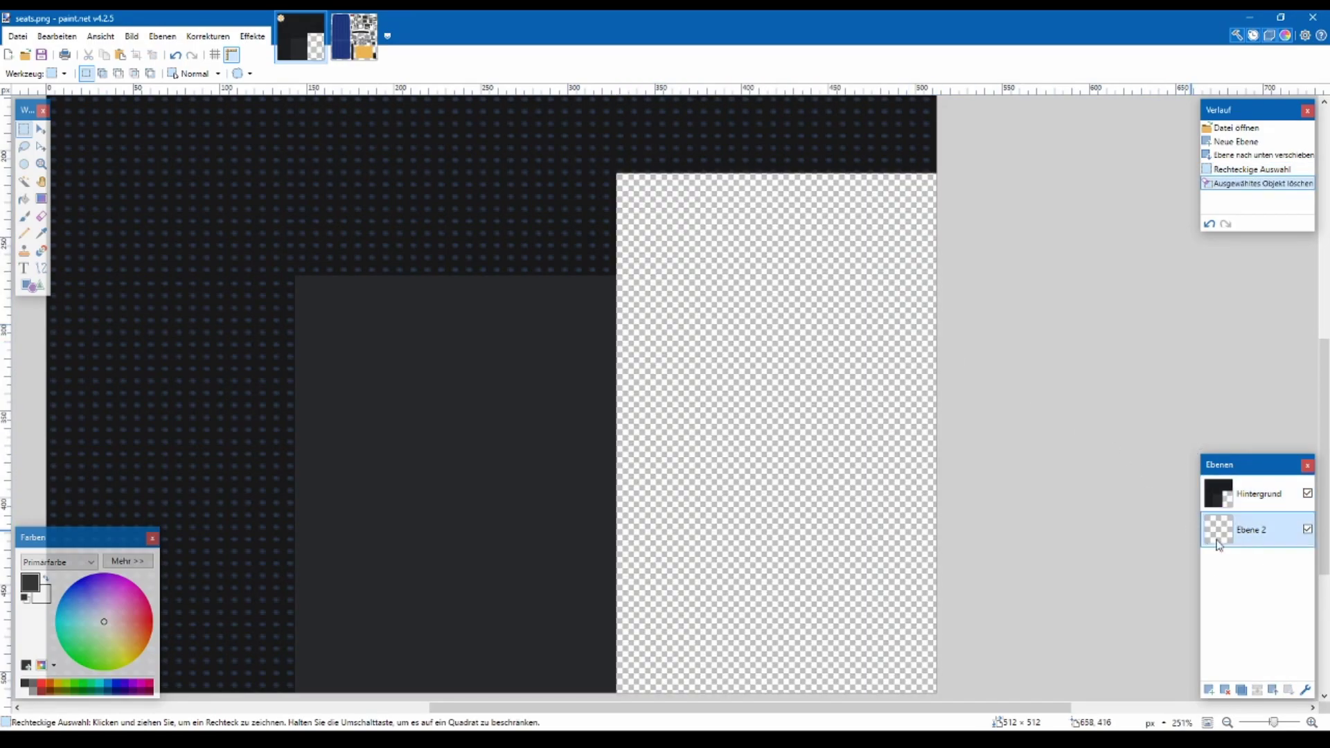
{"action": "key", "text": "ctrl+v"}
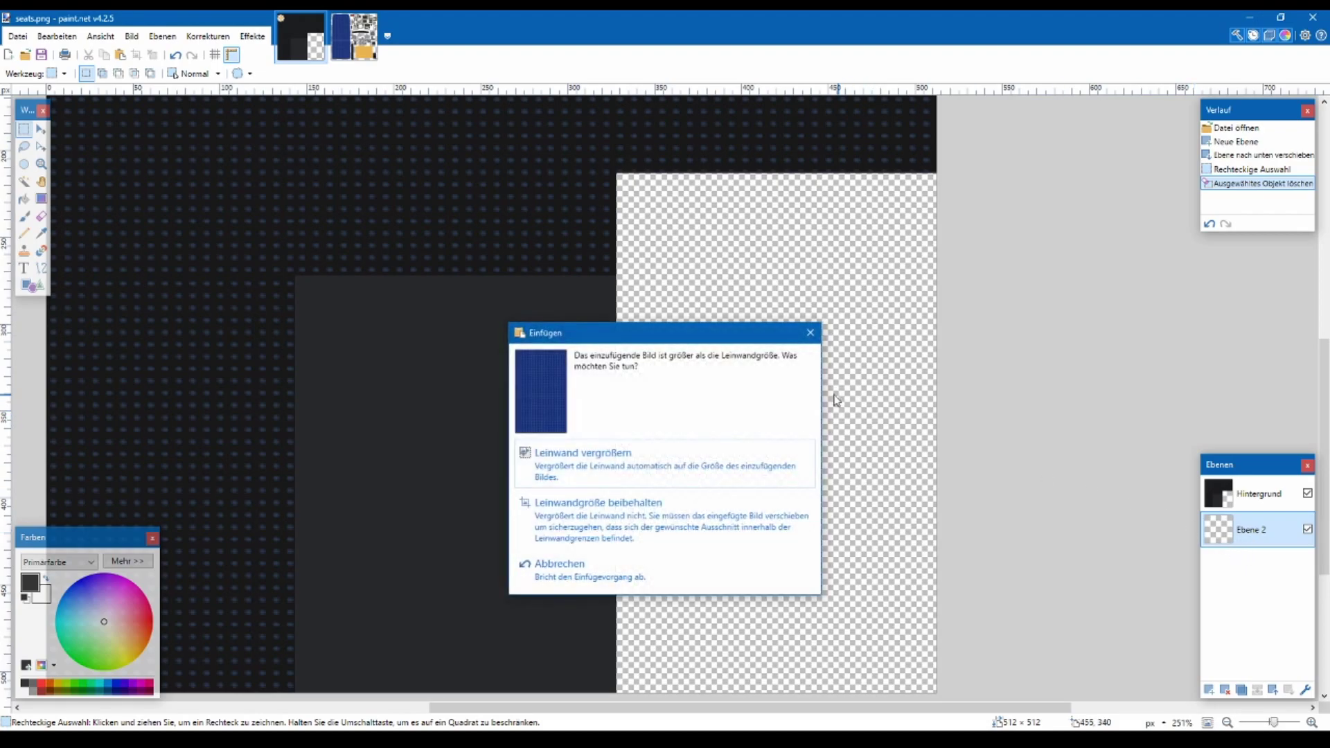
{"action": "left_click", "coordinate": [696, 514]}
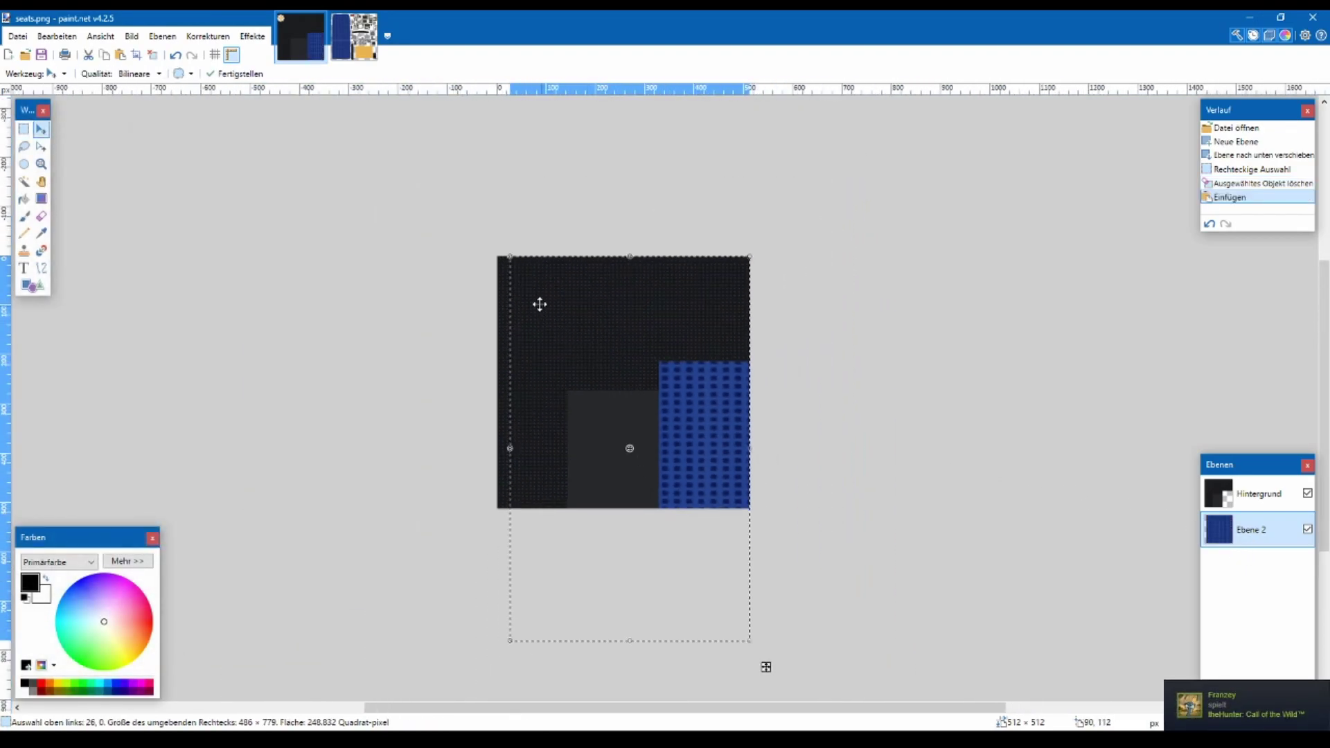
- Scale down and position the pasted blue fabric so it exactly fills the cleared rectangle in seats.png's lower-right corner
{"action": "left_click_drag", "start_coordinate": [510, 258], "coordinate": [654, 485]}
{"action": "left_click_drag", "start_coordinate": [721, 552], "coordinate": [721, 430]}
{"action": "scroll", "coordinate": [723, 502], "scroll_direction": "up", "scroll_amount": 3}
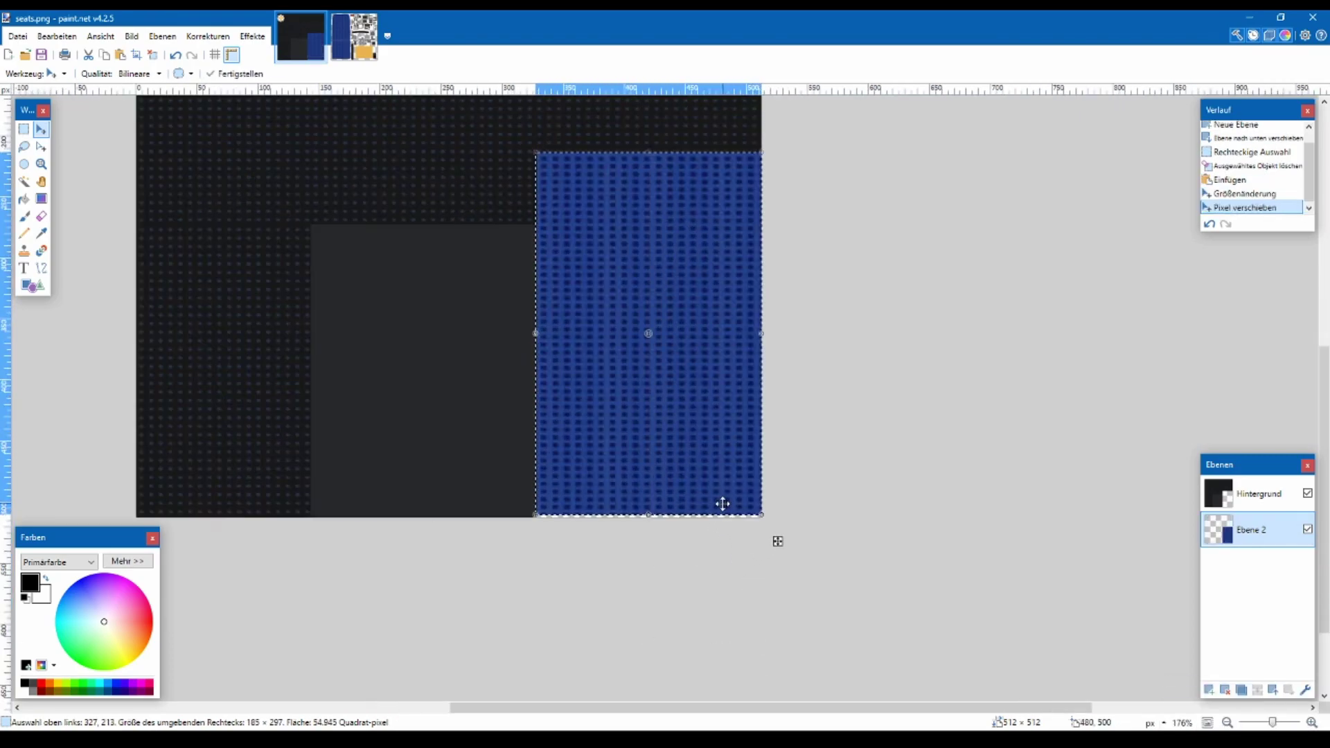
{"action": "scroll", "coordinate": [723, 504], "scroll_direction": "up", "scroll_amount": 2}
{"action": "key", "text": "Down"}
{"action": "key", "text": "Down"}
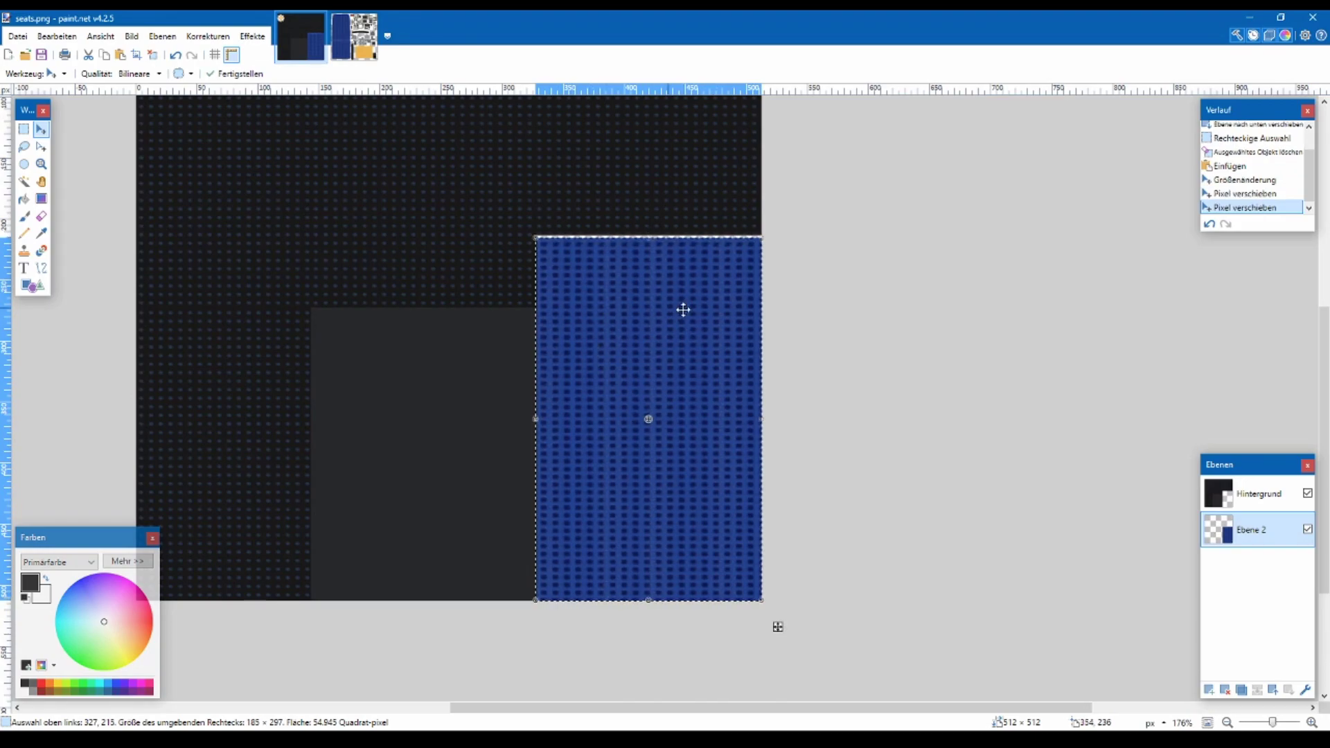
{"action": "left_click_drag", "start_coordinate": [761, 238], "coordinate": [765, 234]}
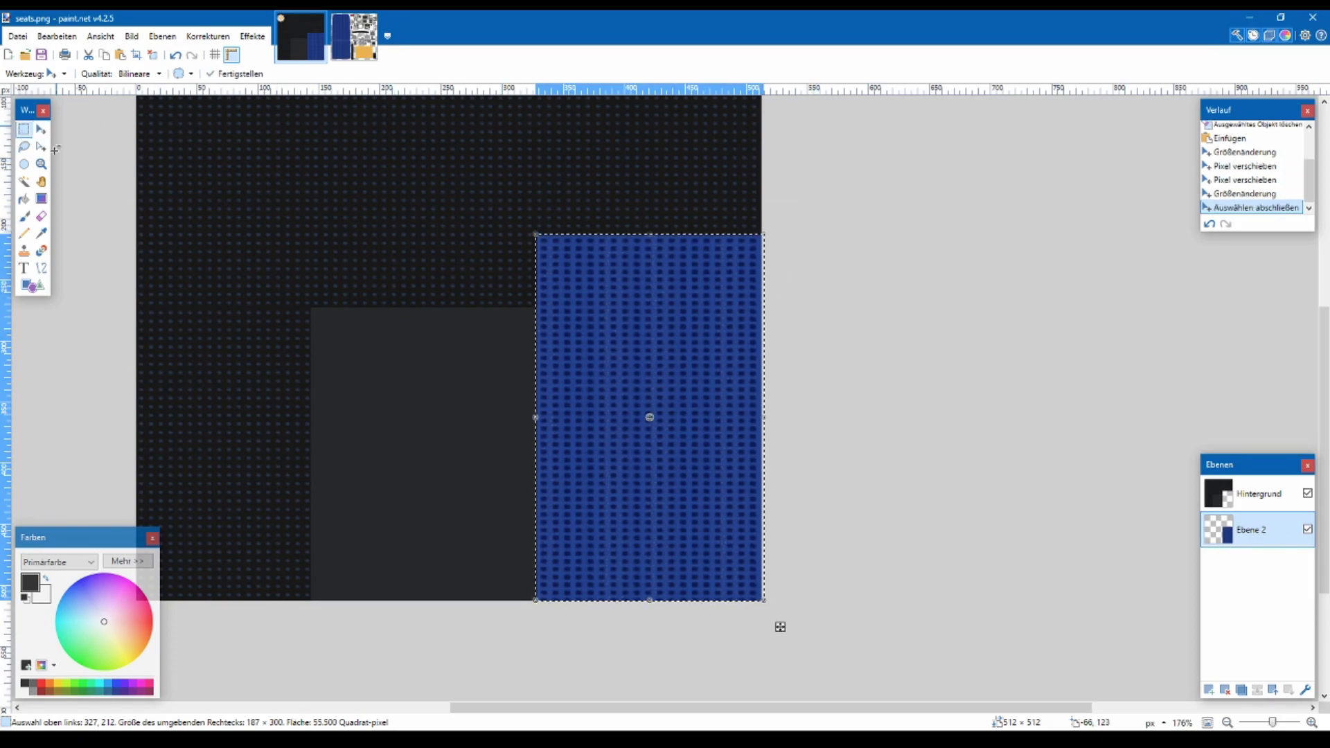
{"action": "key", "text": "s"}
{"action": "left_click_drag", "start_coordinate": [233, 194], "coordinate": [236, 194]}
- Review the whole Iveco_Seats.dds texture and close it without changes
{"action": "left_click", "coordinate": [352, 59]}
{"action": "scroll", "coordinate": [1005, 446], "scroll_direction": "down", "scroll_amount": 2}
{"action": "scroll", "coordinate": [1004, 445], "scroll_direction": "down", "scroll_amount": 1}
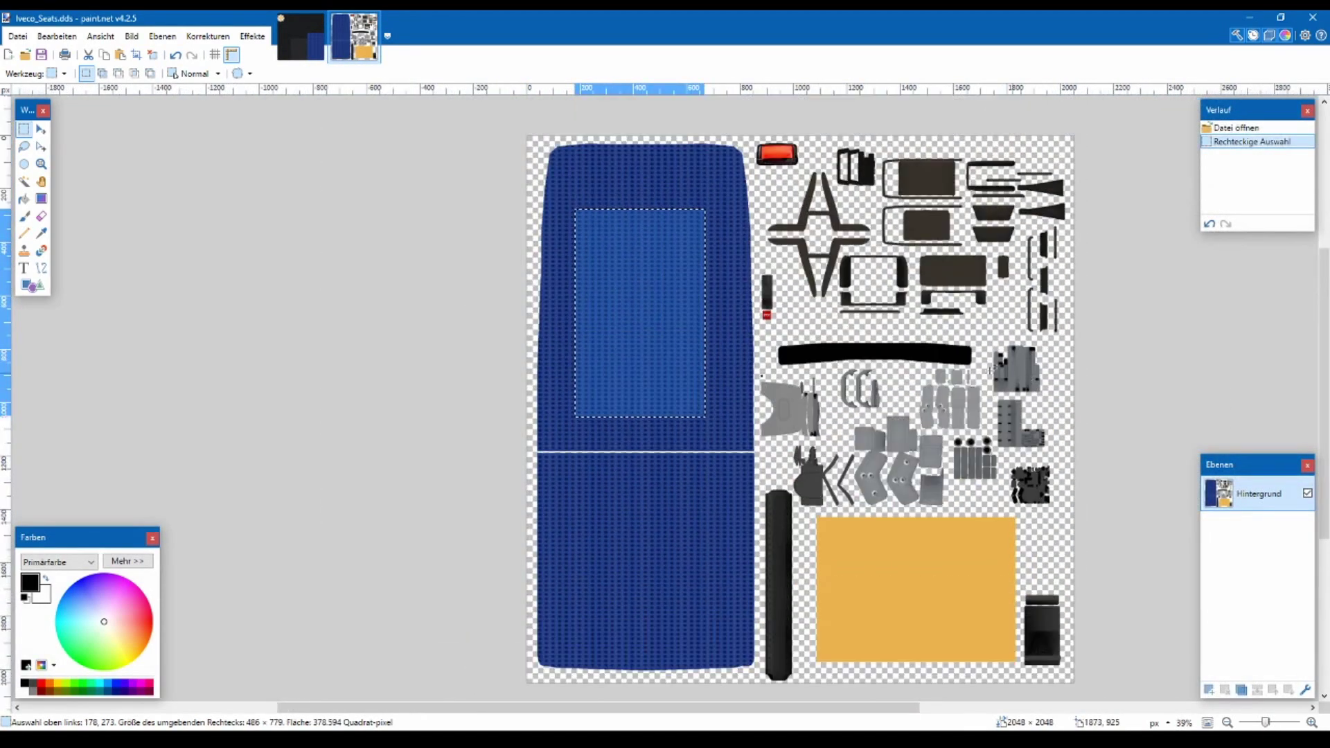
{"action": "left_click", "coordinate": [372, 19]}
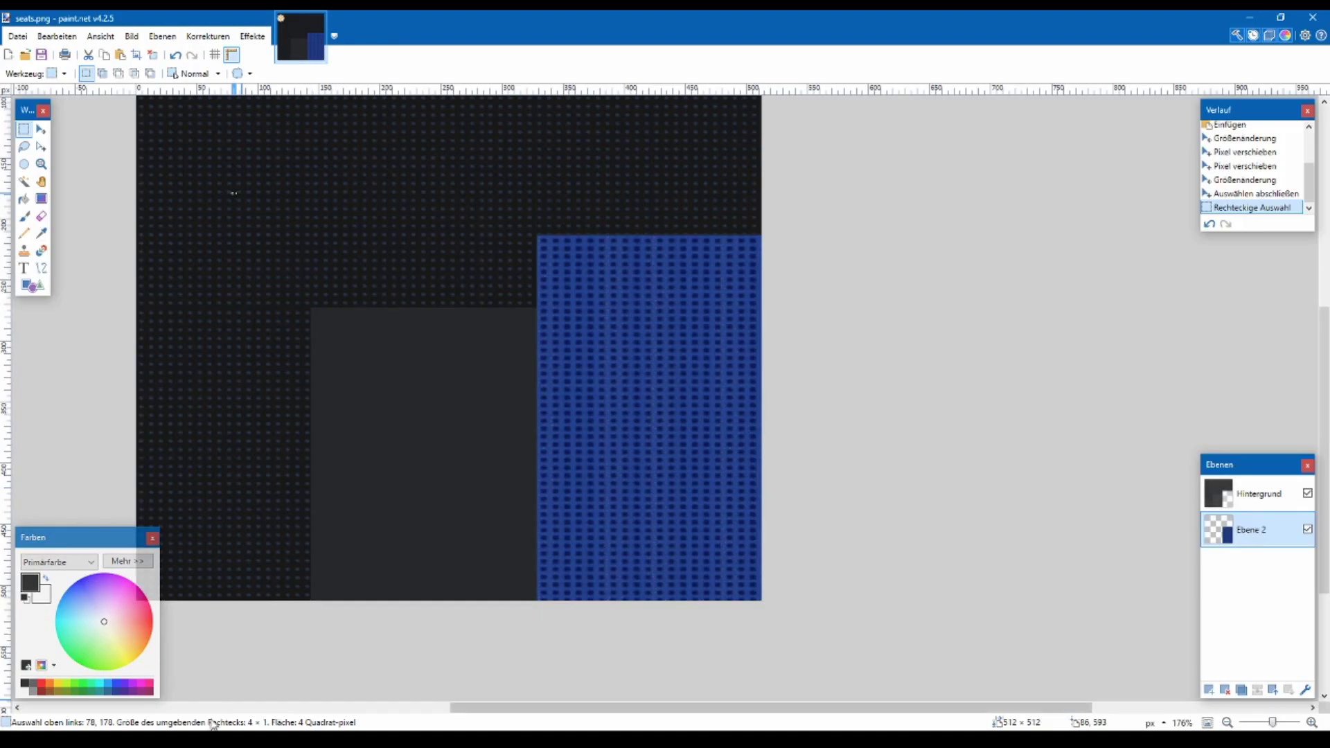
- Open Iveco_Nadelvlies.dds from the Iveco Crossway LE Texture folder to inspect the carpet texture, and close it
{"action": "key", "text": "alt+Tab"}
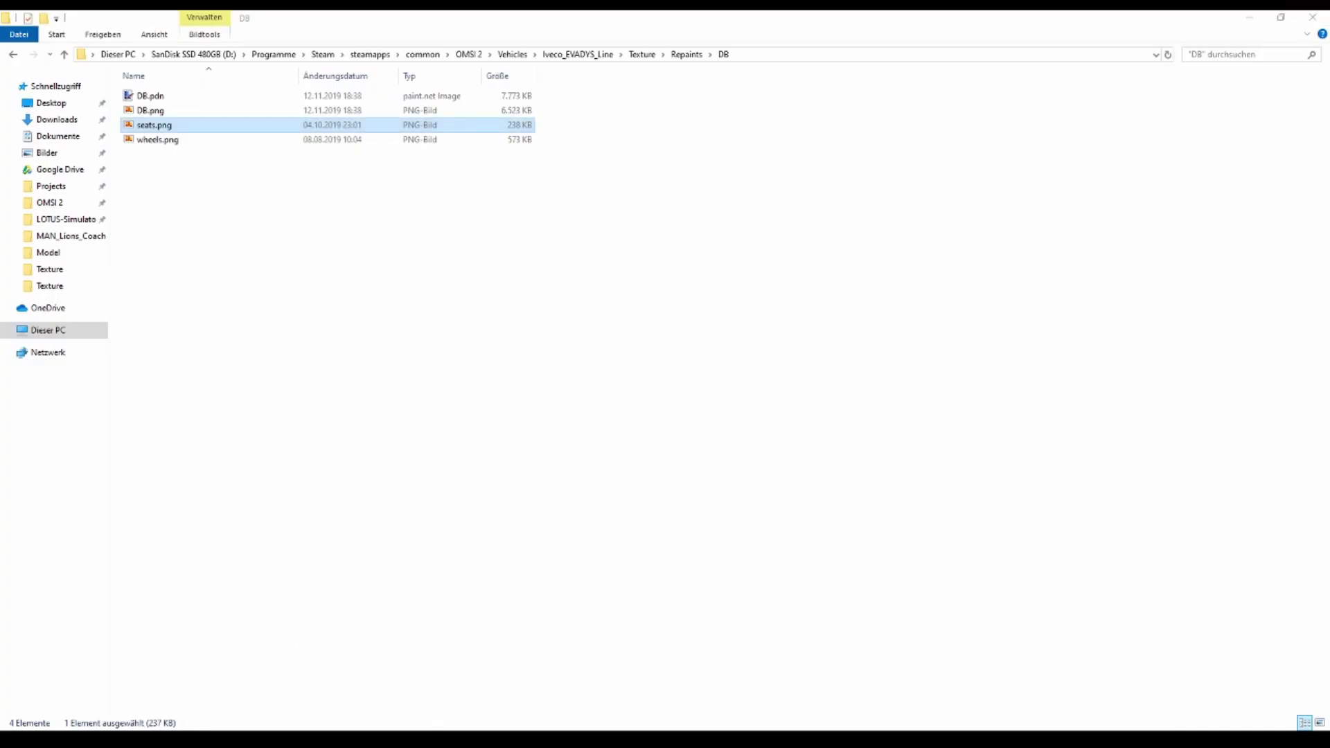
{"action": "key", "text": "alt+Tab"}
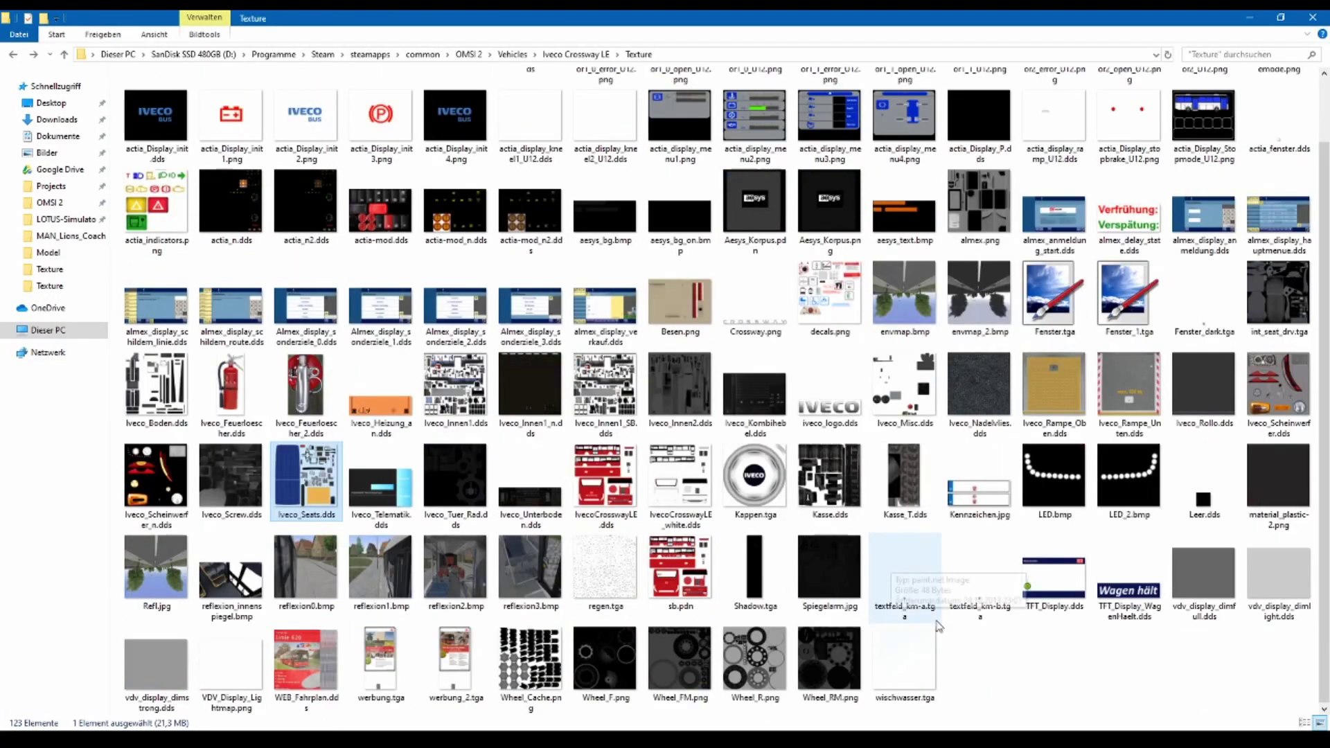
{"action": "left_click", "coordinate": [1037, 672]}
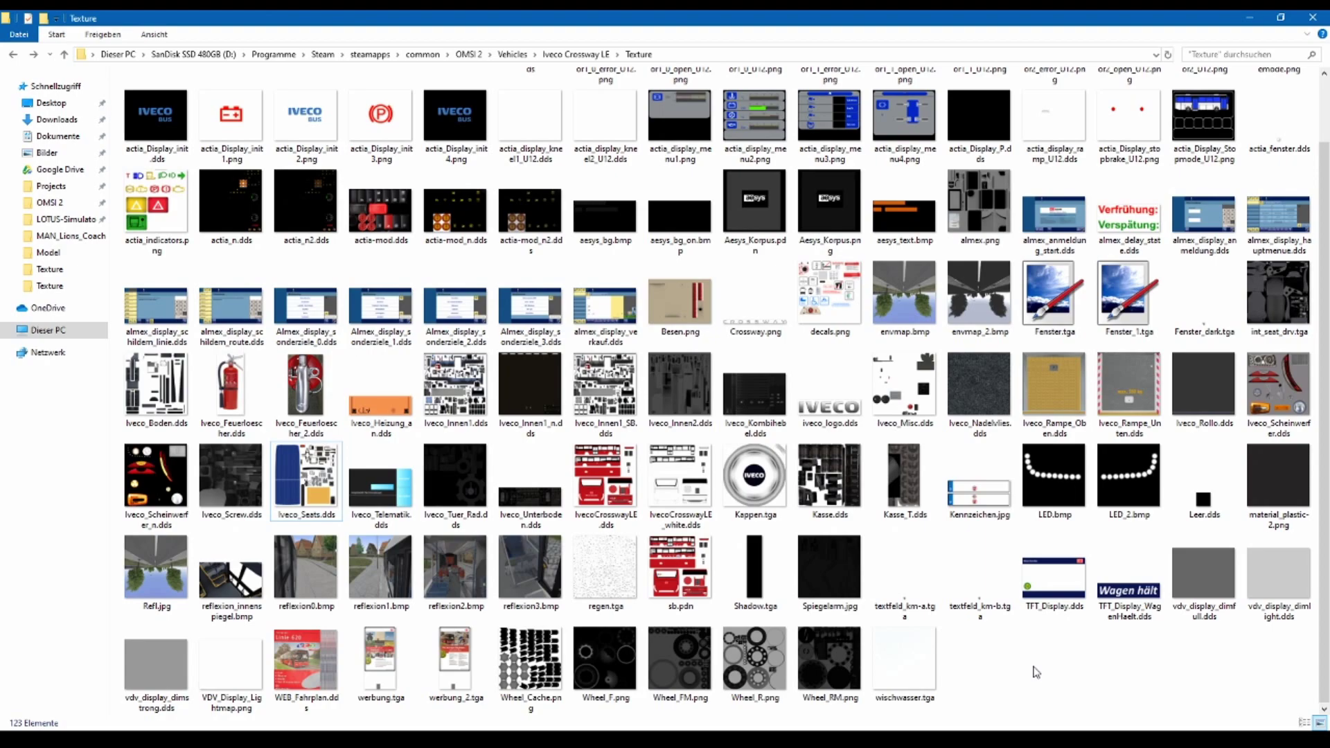
{"action": "scroll", "coordinate": [1041, 666], "scroll_direction": "up", "scroll_amount": 2}
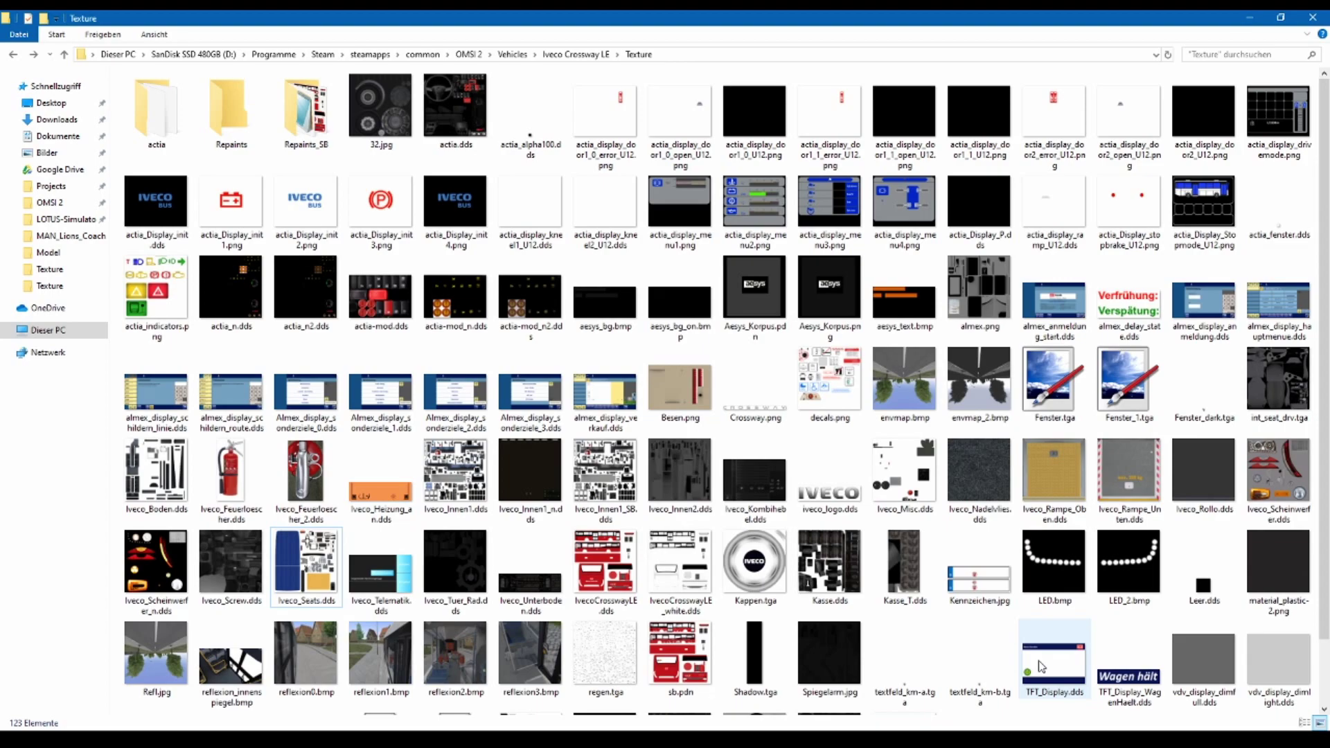
{"action": "scroll", "coordinate": [1041, 667], "scroll_direction": "down", "scroll_amount": 2}
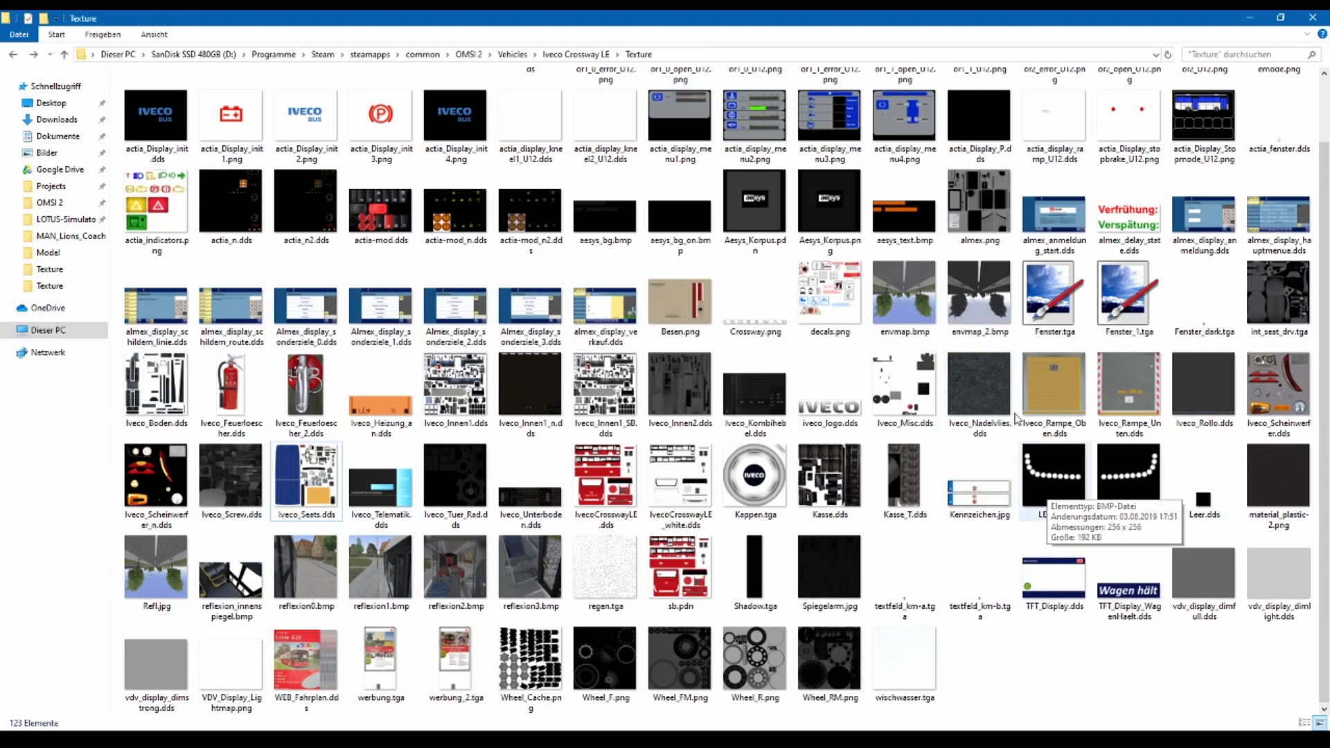
{"action": "double_click", "coordinate": [987, 375]}
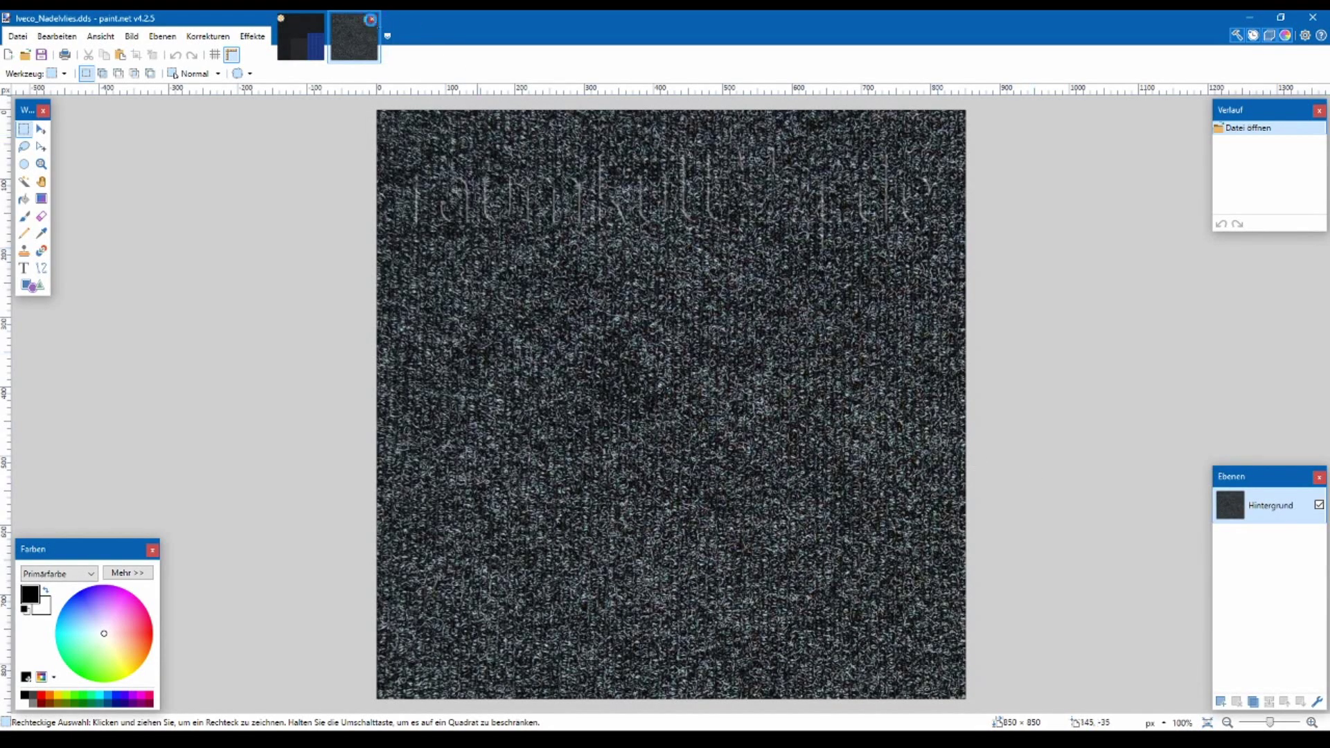
{"action": "left_click", "coordinate": [370, 20]}
- Open Iveco_Innen1_SB.dds from the Crossway Texture folder and examine its interior wall and floor-edge panels
{"action": "key", "text": "alt+Tab"}
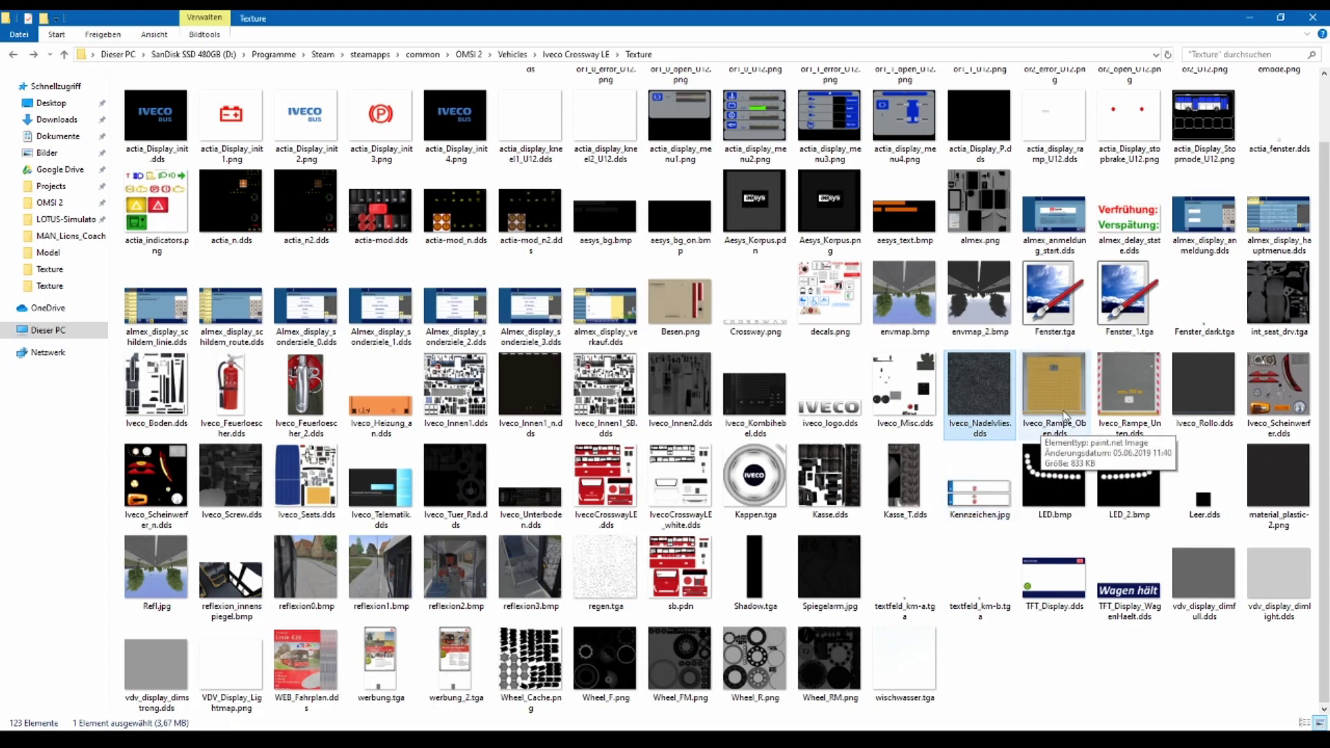
{"action": "scroll", "coordinate": [1064, 414], "scroll_direction": "up", "scroll_amount": 1}
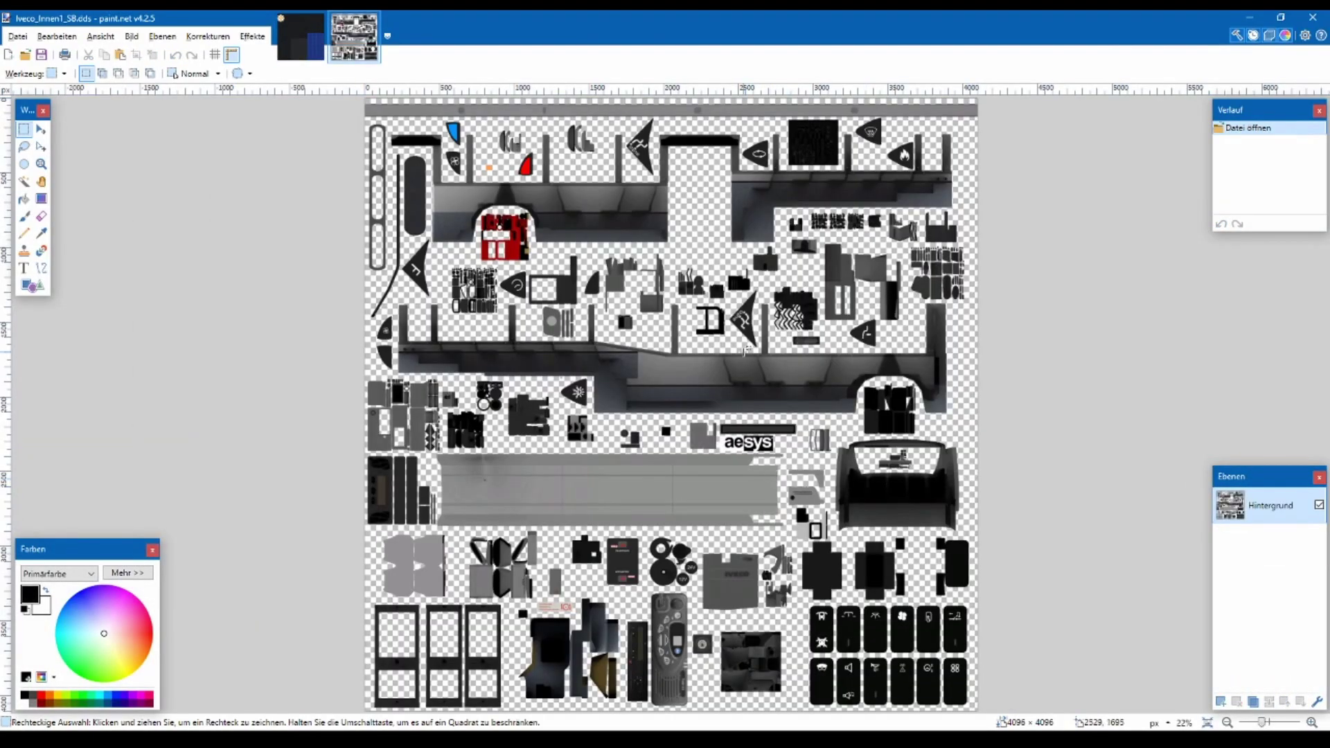
{"action": "scroll", "coordinate": [679, 428], "scroll_direction": "up", "scroll_amount": 5}
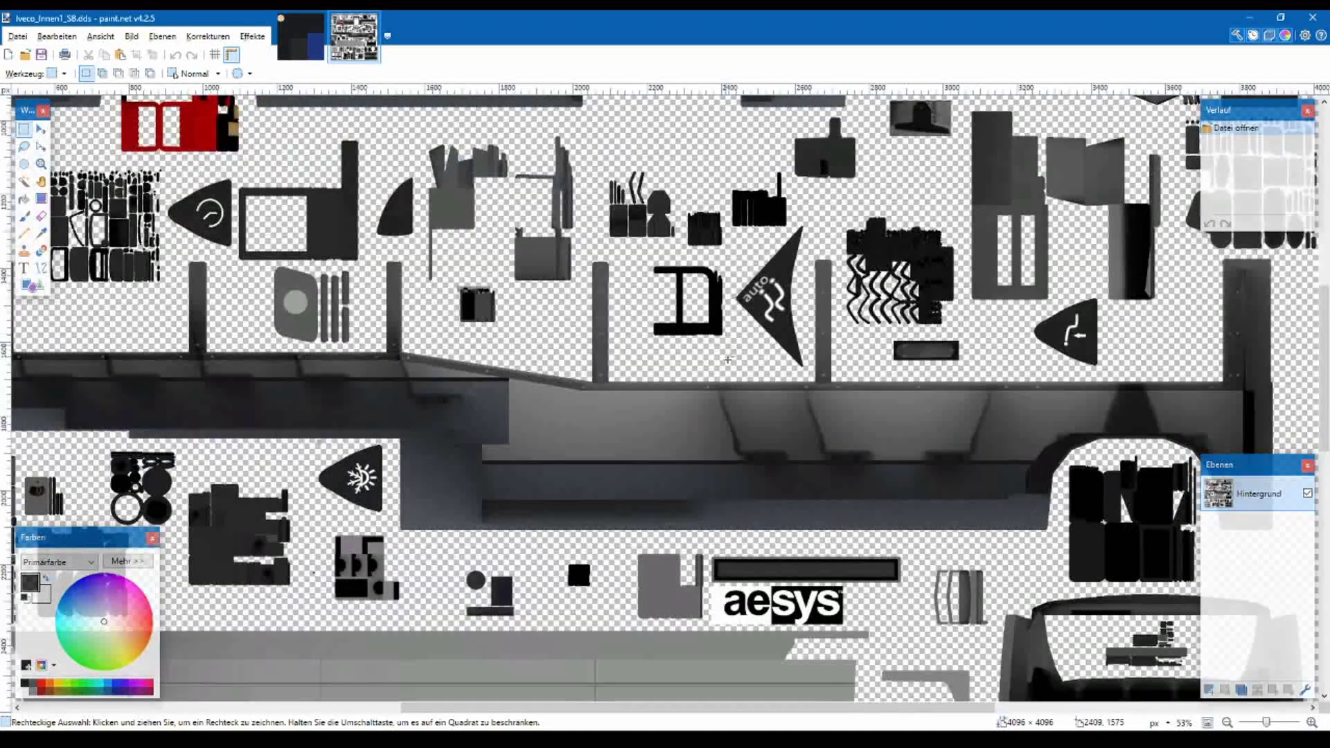
{"action": "scroll", "coordinate": [299, 510], "scroll_direction": "up", "scroll_amount": 5}
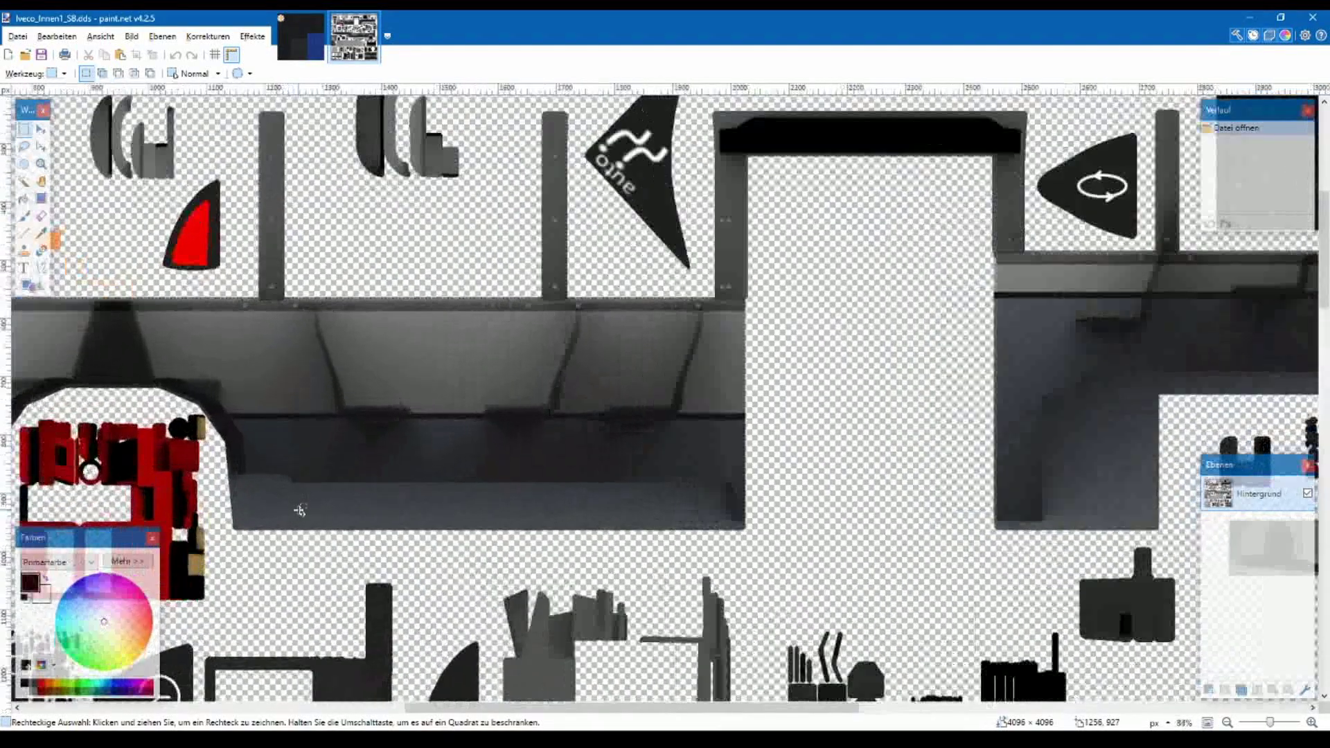
{"action": "scroll", "coordinate": [299, 511], "scroll_direction": "down", "scroll_amount": 5}
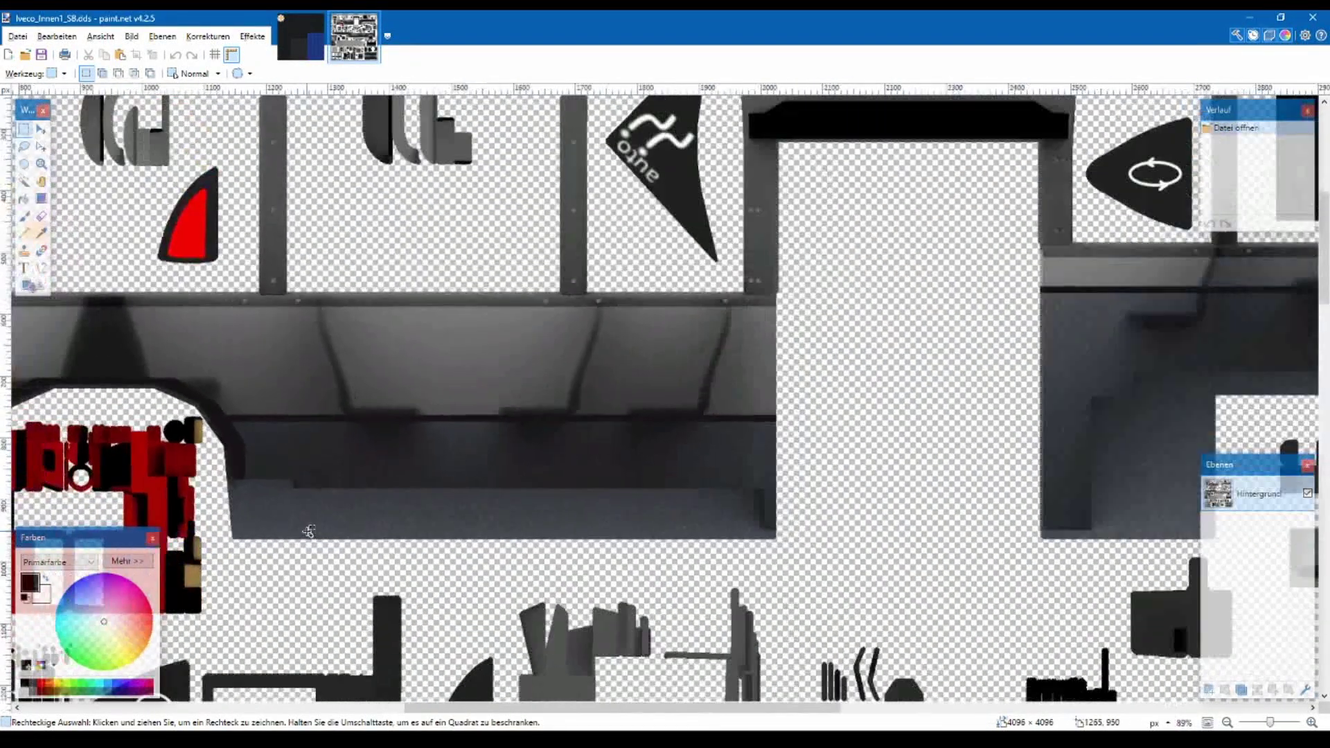
{"action": "scroll", "coordinate": [441, 555], "scroll_direction": "down", "scroll_amount": 3}
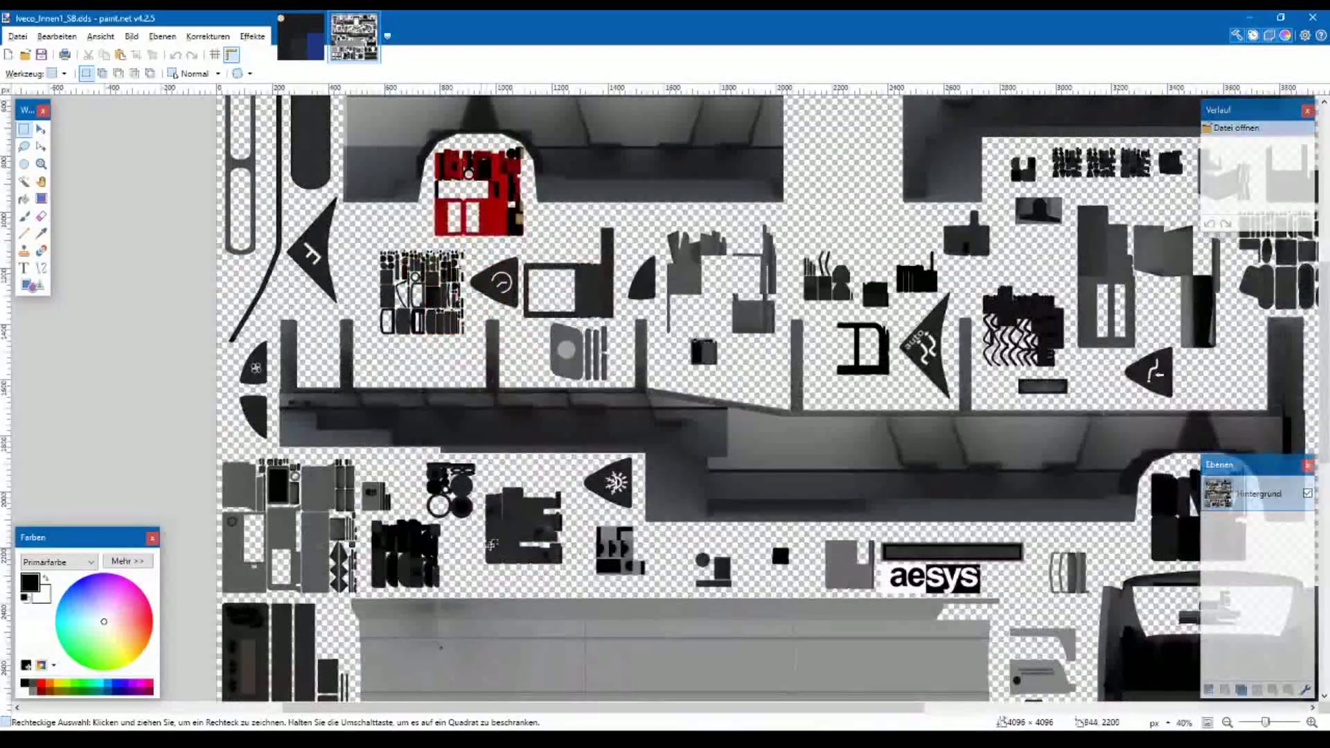
- Open Iveco_Innen2.dds from the Crossway Texture folder to check its contents, and close it
{"action": "key", "text": "alt+Tab"}
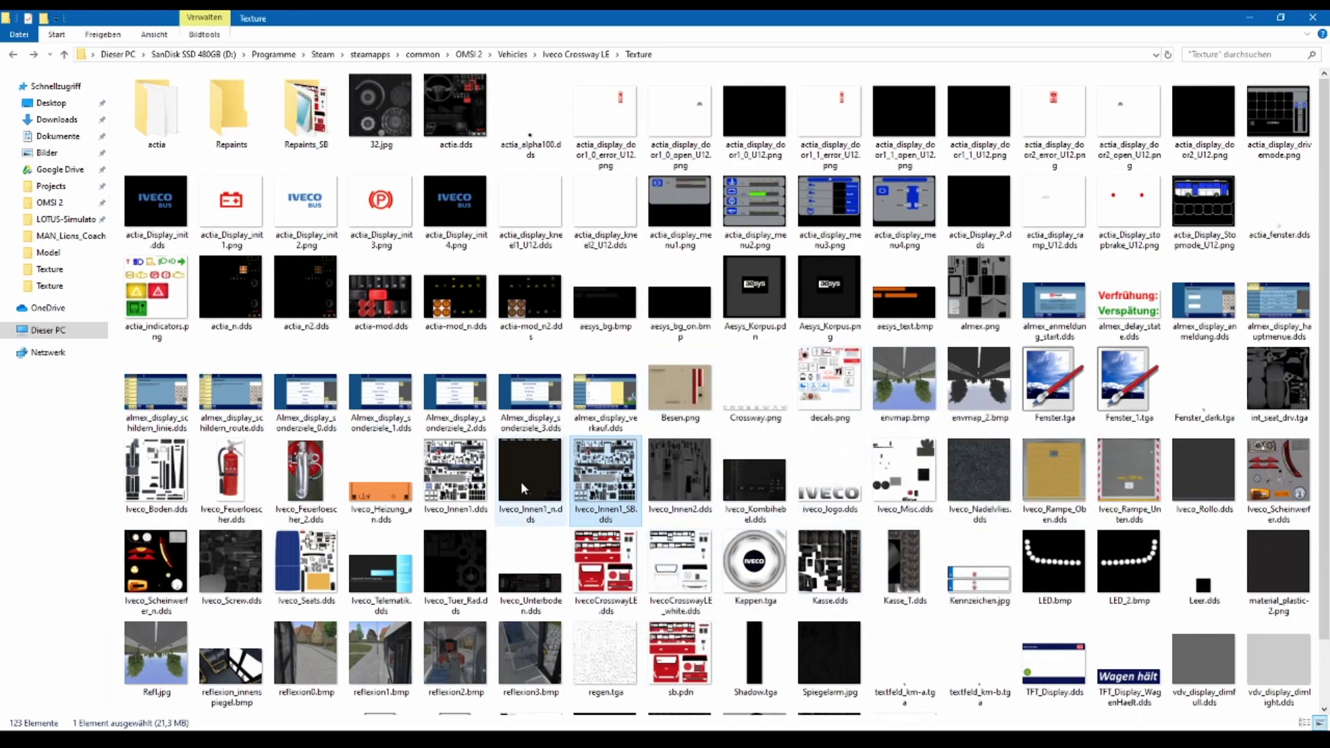
{"action": "double_click", "coordinate": [680, 496]}
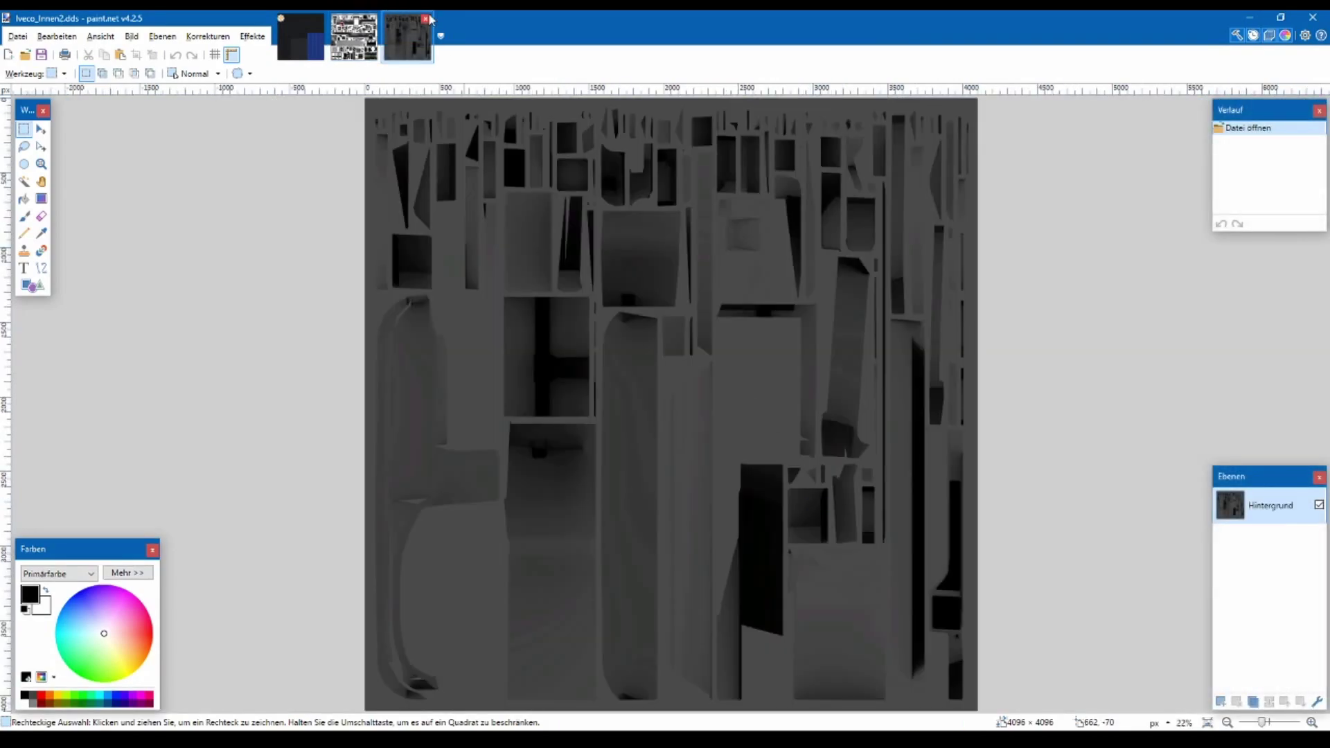
{"action": "left_click", "coordinate": [427, 20]}
{"action": "key", "text": "alt+Tab"}
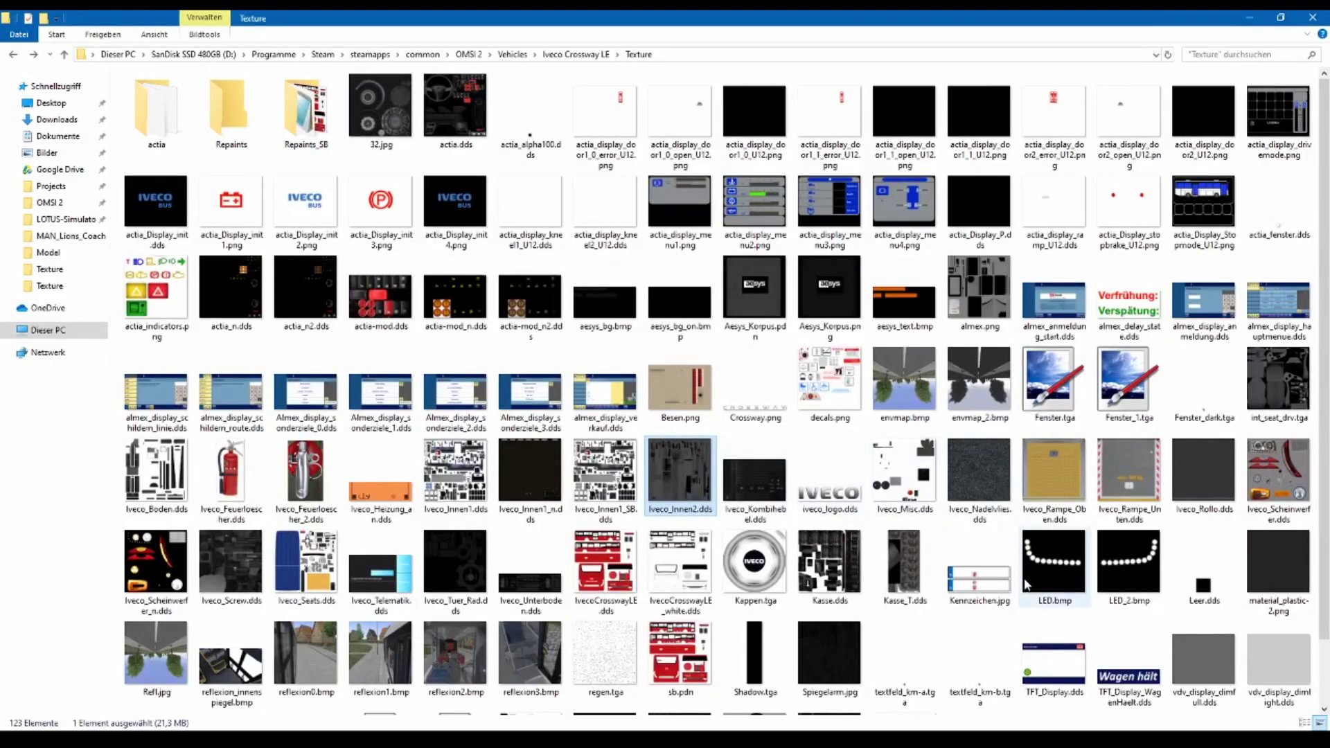
- Look through the Crossway Texture folder for a suitable floor texture and open Iveco_Innen1.dds in paint.net
{"action": "mouse_move", "coordinate": [1175, 562]}
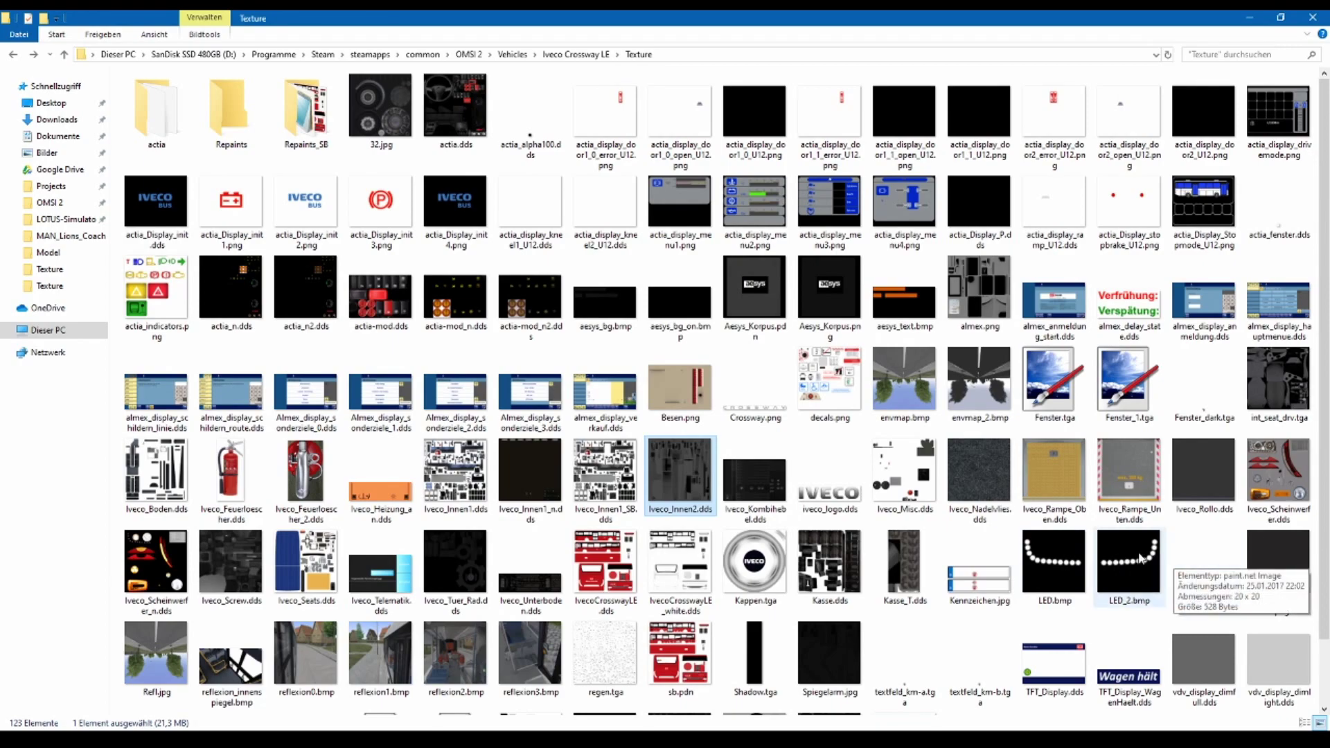
{"action": "mouse_move", "coordinate": [1000, 498]}
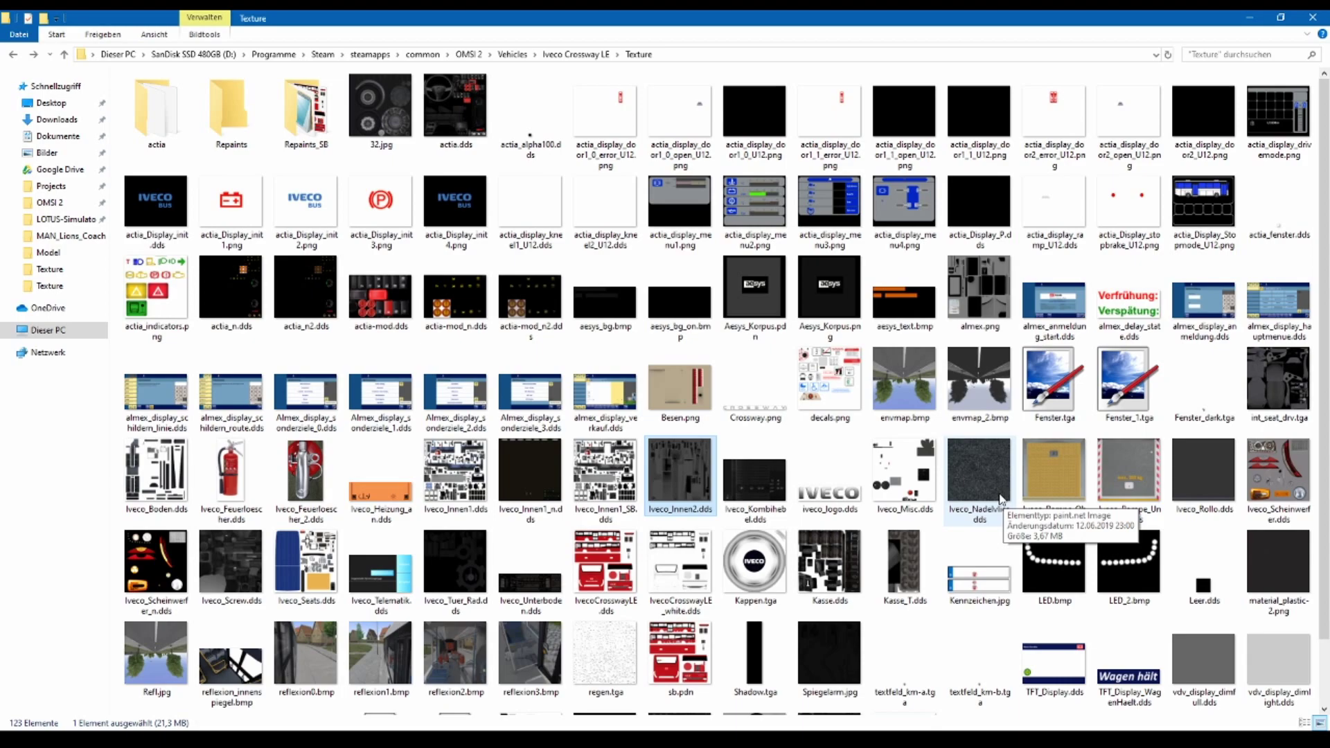
{"action": "left_click", "coordinate": [999, 497]}
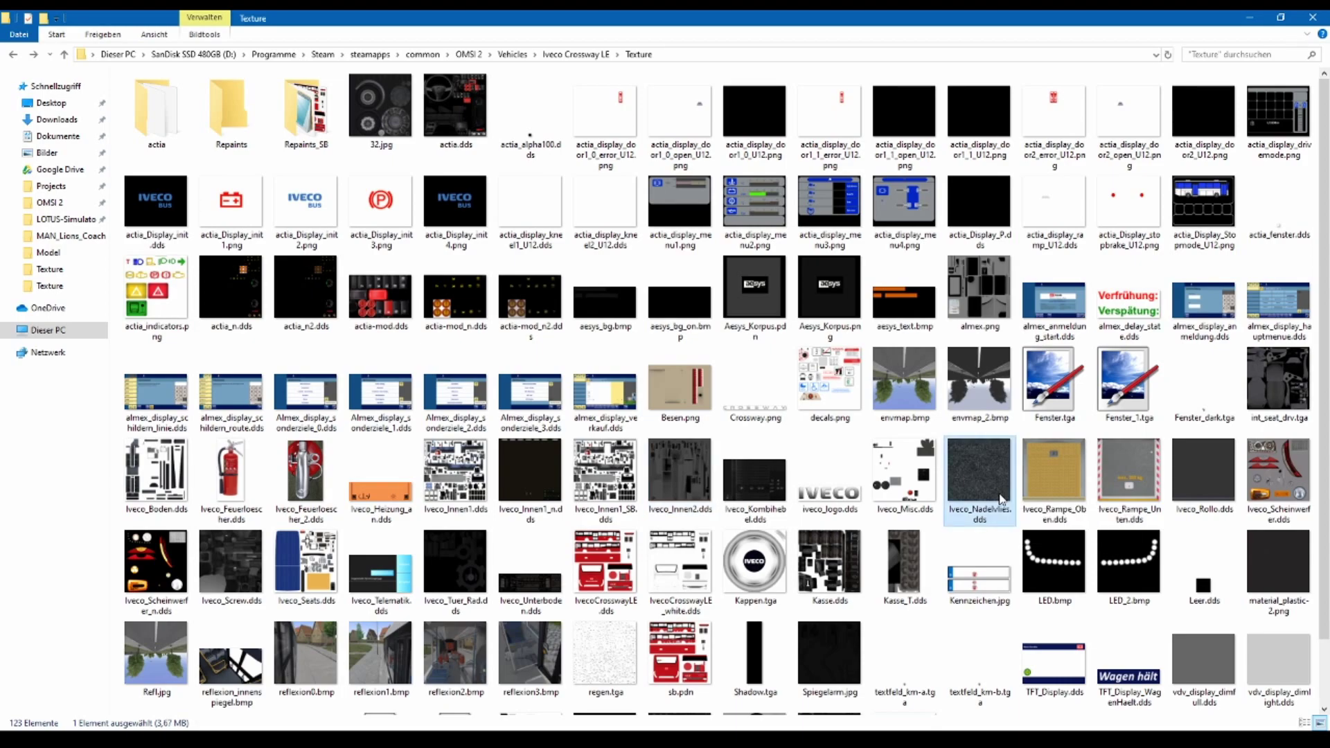
{"action": "mouse_move", "coordinate": [1152, 536]}
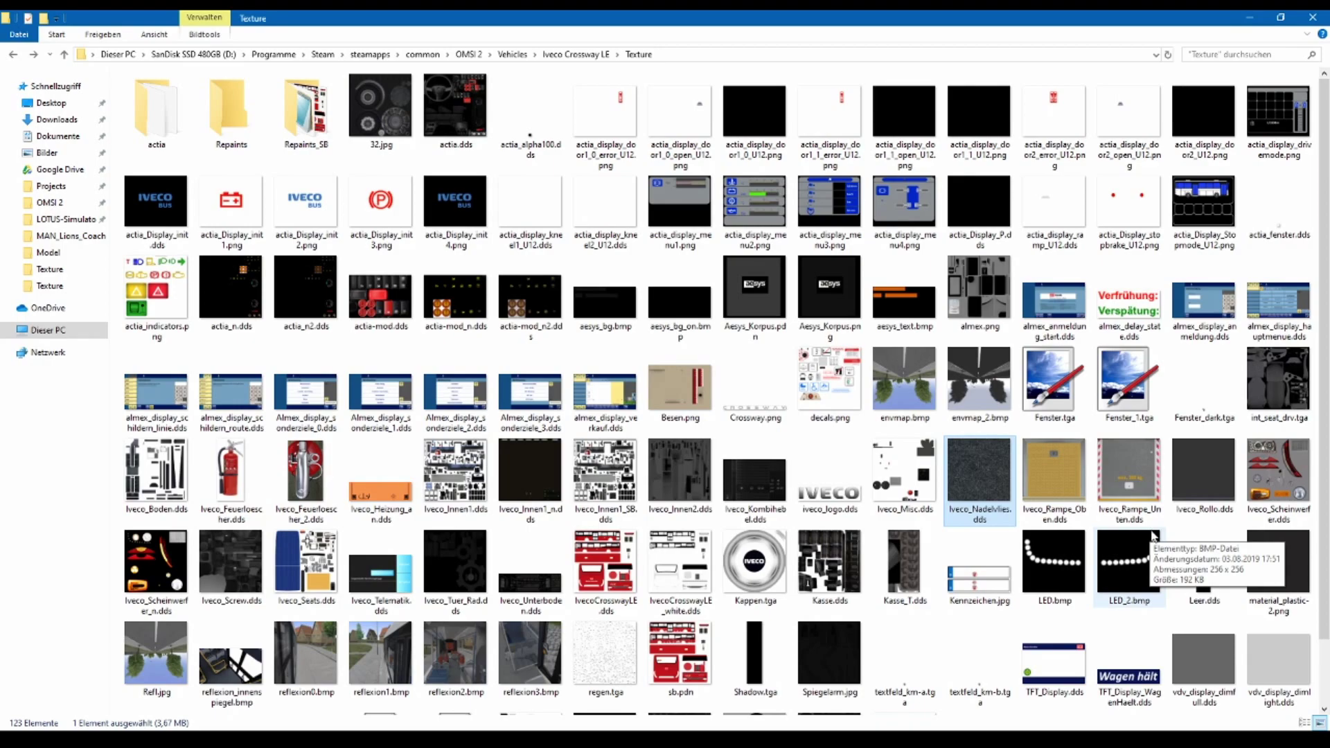
{"action": "mouse_move", "coordinate": [1207, 663]}
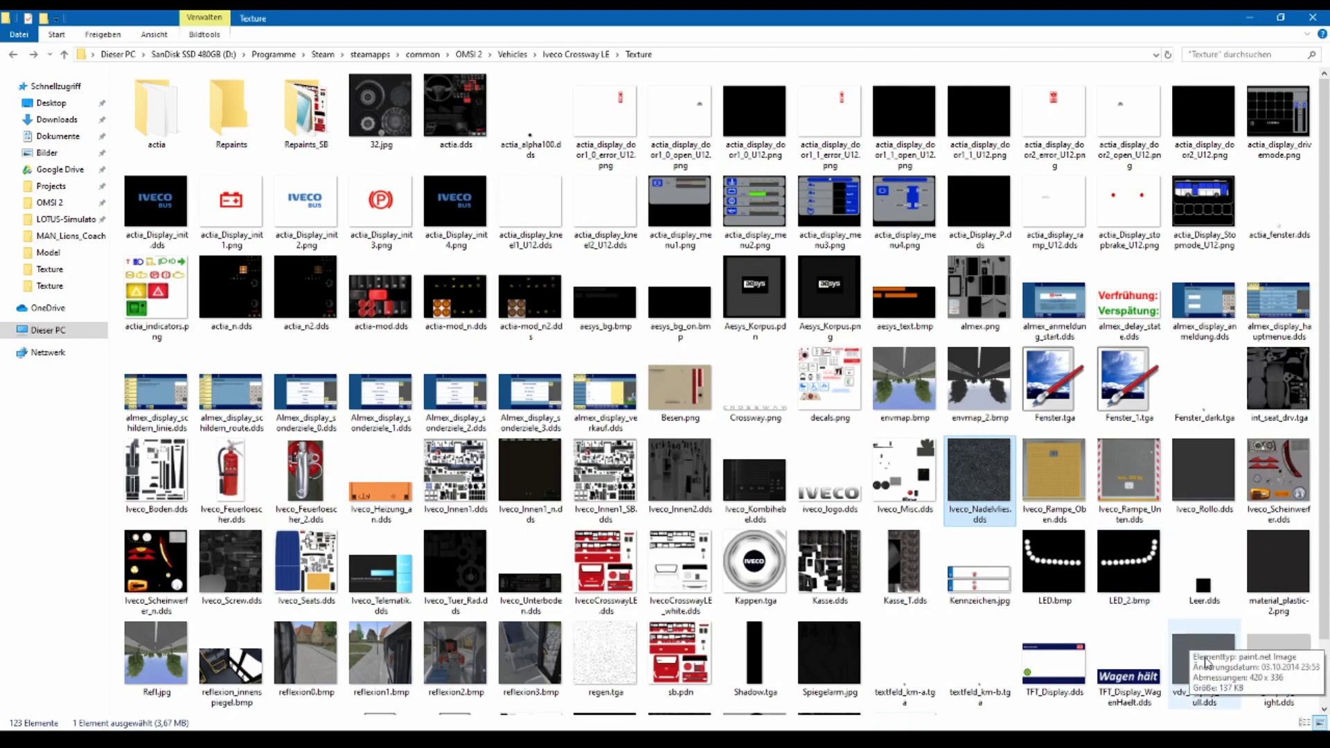
{"action": "double_click", "coordinate": [441, 487]}
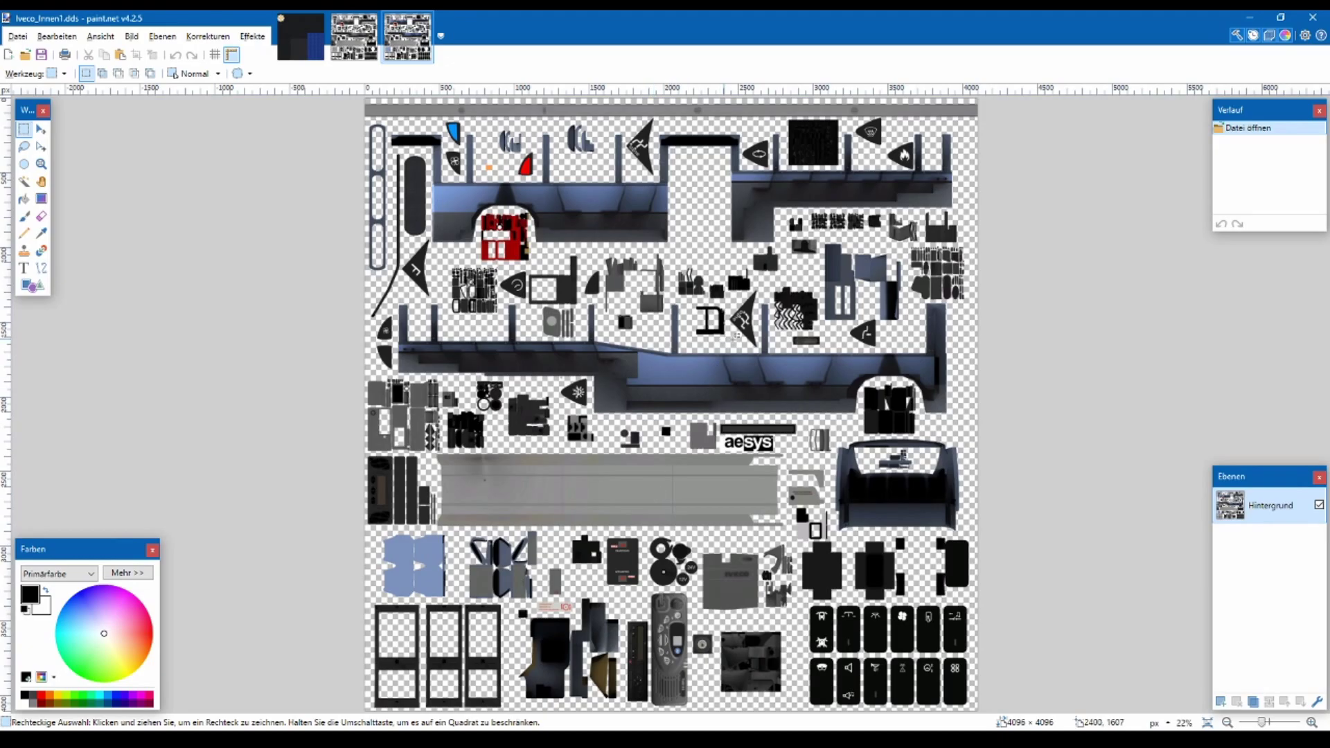
- Select a section about 328 × 79 pixels of the dark speckled strip above the aesys logo in Iveco_Innen1.dds
{"action": "scroll", "coordinate": [767, 420], "scroll_direction": "up", "scroll_amount": 5, "text": "ctrl"}
{"action": "scroll", "coordinate": [767, 420], "scroll_direction": "up", "scroll_amount": 3, "text": "ctrl"}
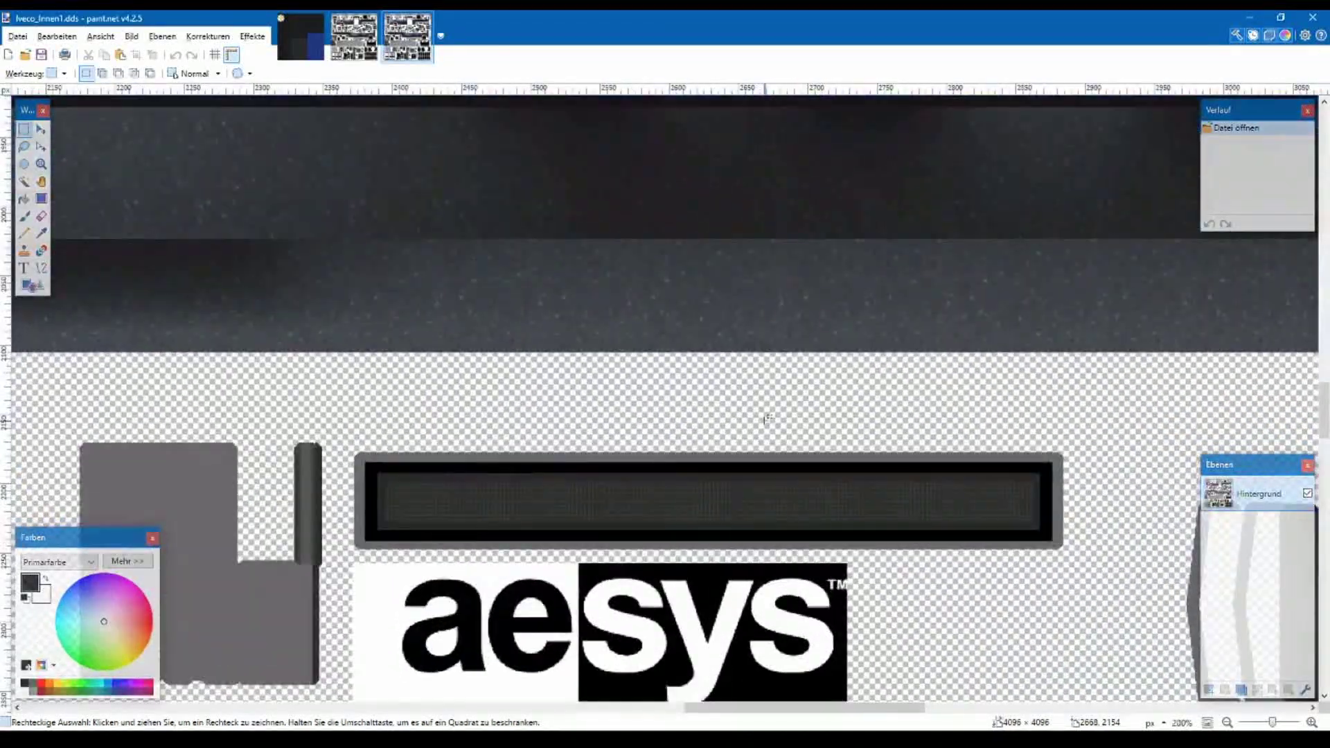
{"action": "scroll", "coordinate": [385, 368], "scroll_direction": "up", "scroll_amount": 1}
{"action": "left_click_drag", "start_coordinate": [490, 324], "coordinate": [943, 434]}
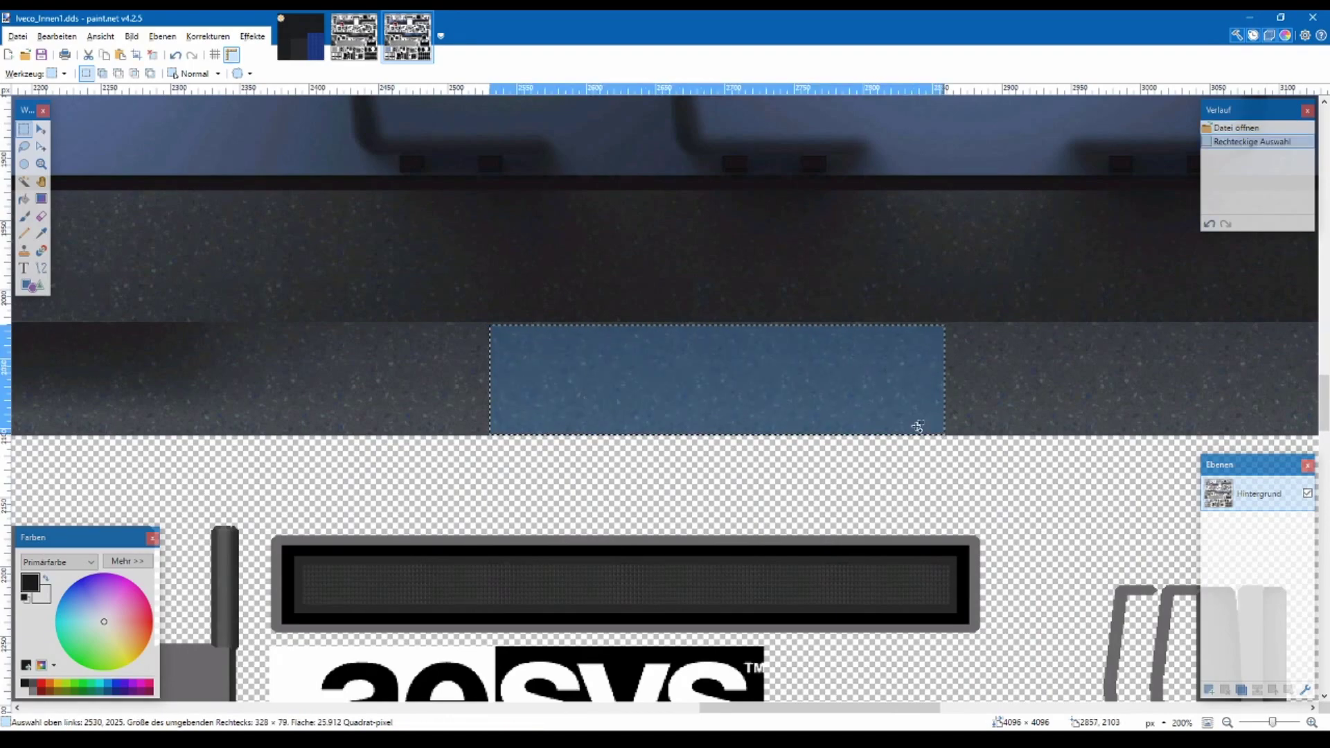
- Return to the seats.png image and clear its leftover selection
{"action": "left_click", "coordinate": [305, 43]}
{"action": "scroll", "coordinate": [229, 247], "scroll_direction": "down", "scroll_amount": 1, "text": "ctrl"}
{"action": "key", "text": "ctrl+d"}
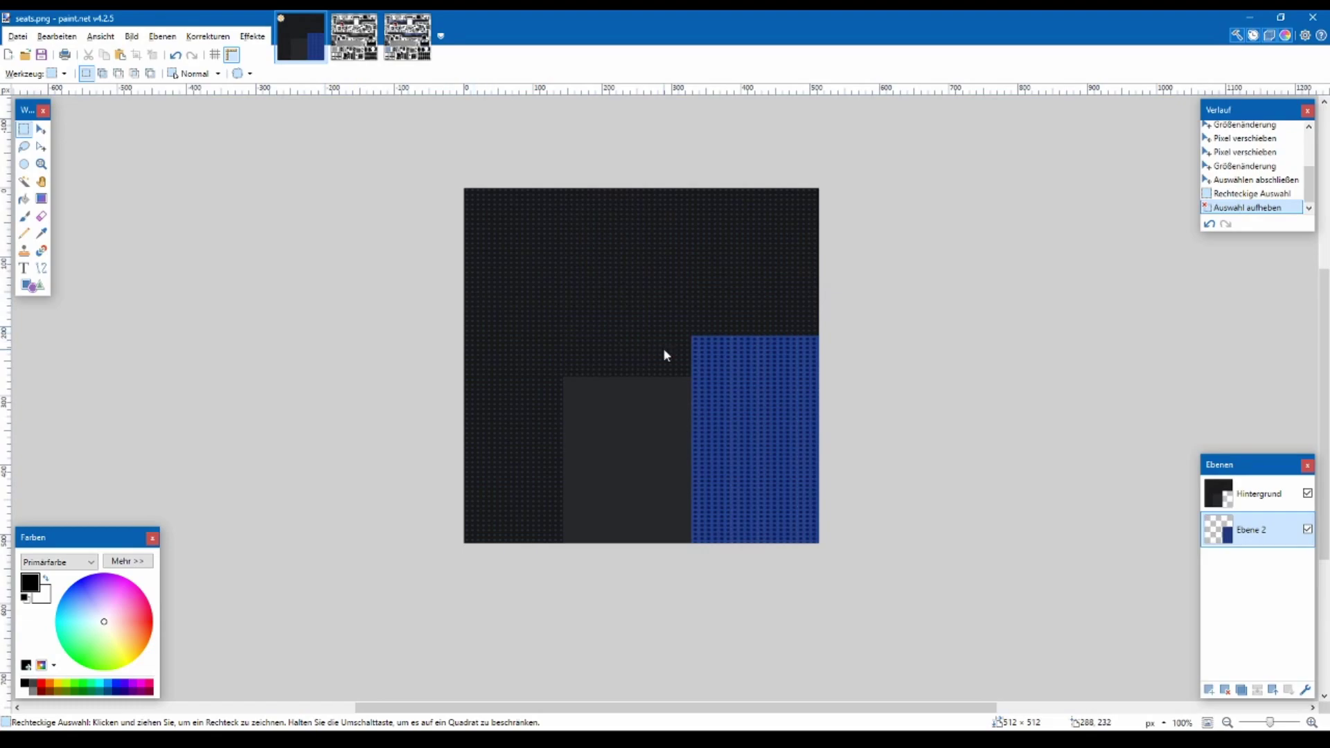
{"action": "key", "text": "ctrl+v"}
{"action": "left_click_drag", "start_coordinate": [760, 521], "coordinate": [652, 240]}
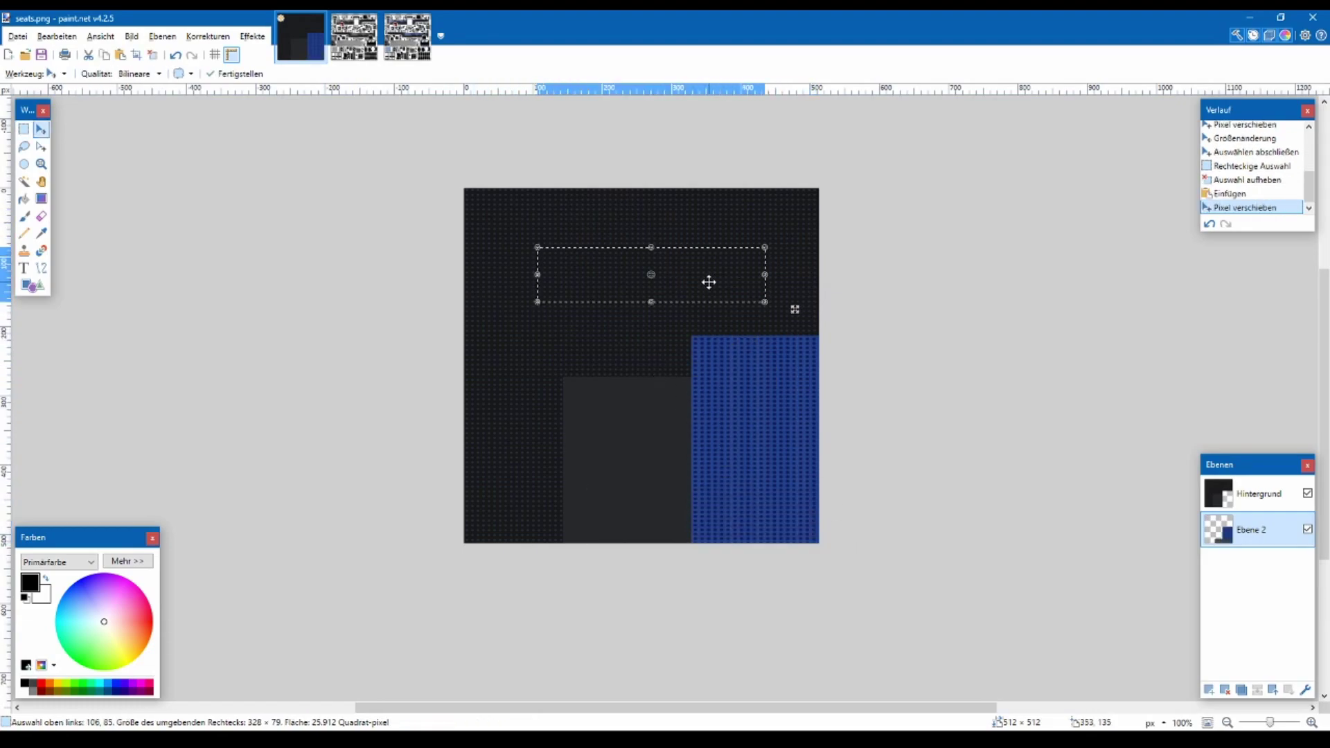
{"action": "key", "text": "ctrl+z"}
{"action": "key", "text": "ctrl+z"}
- Paste the copied speckled strip onto the Hintergrund layer and place it in the image's upper-left corner
{"action": "left_click", "coordinate": [1236, 506]}
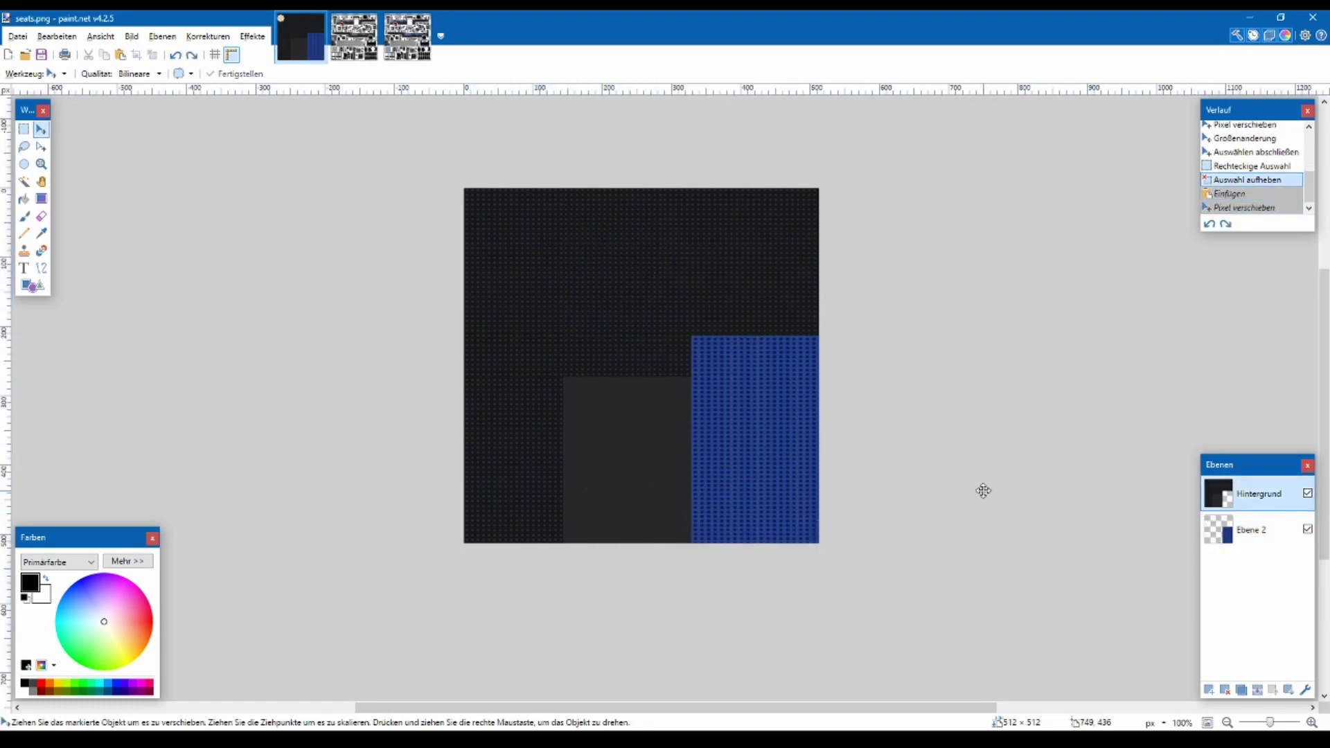
{"action": "key", "text": "ctrl+v"}
{"action": "left_click_drag", "start_coordinate": [733, 510], "coordinate": [614, 214]}
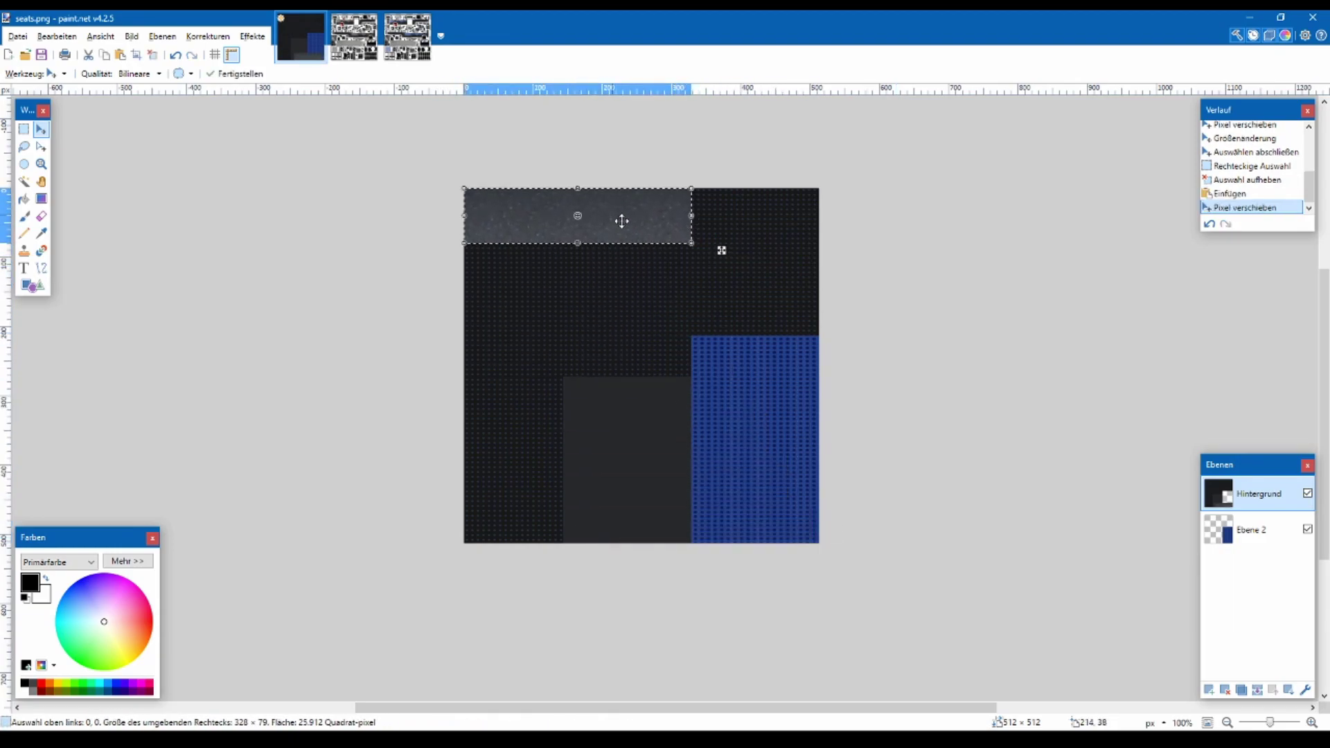
- Look through the interior texture sheet Iveco_Innen1_SB.dds for a suitable dark surface
{"action": "left_click", "coordinate": [360, 53]}
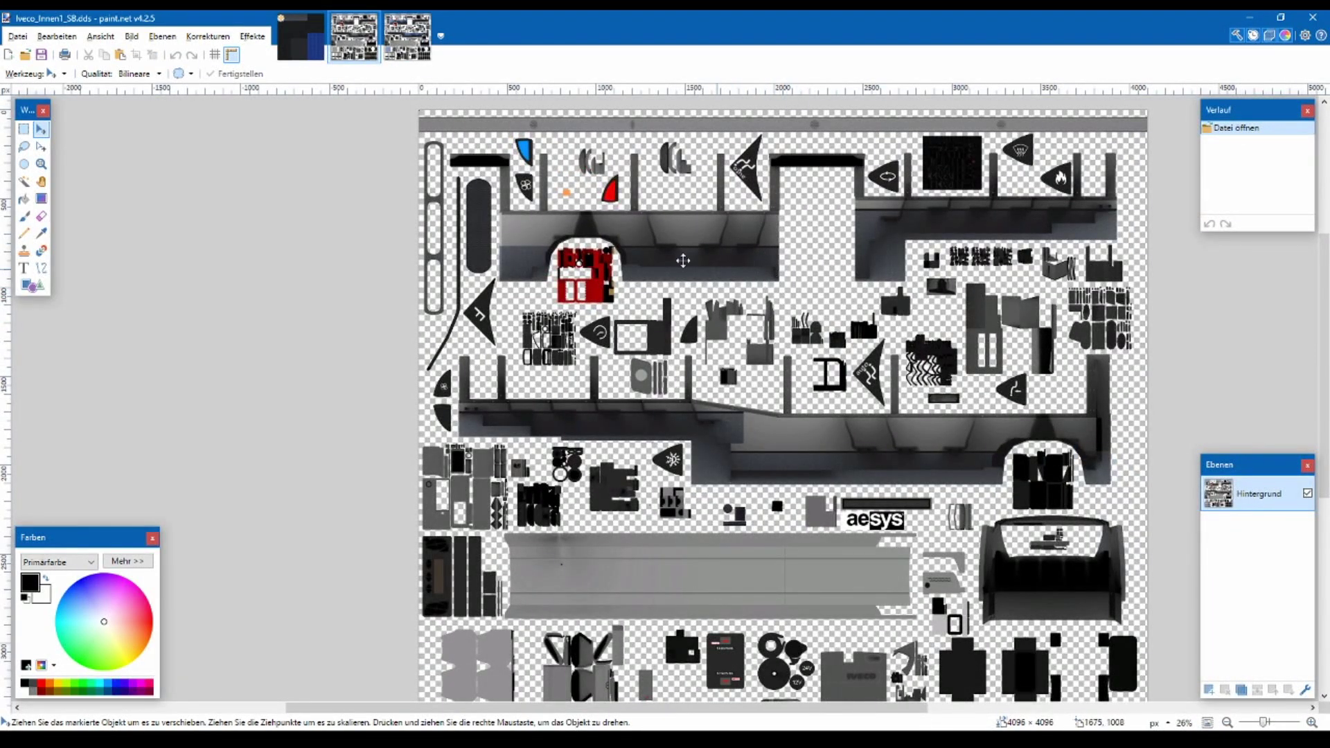
{"action": "scroll", "coordinate": [670, 254], "scroll_direction": "up", "scroll_amount": 1}
{"action": "scroll", "coordinate": [445, 227], "scroll_direction": "up", "scroll_amount": 1}
{"action": "scroll", "coordinate": [440, 304], "scroll_direction": "up", "scroll_amount": 3}
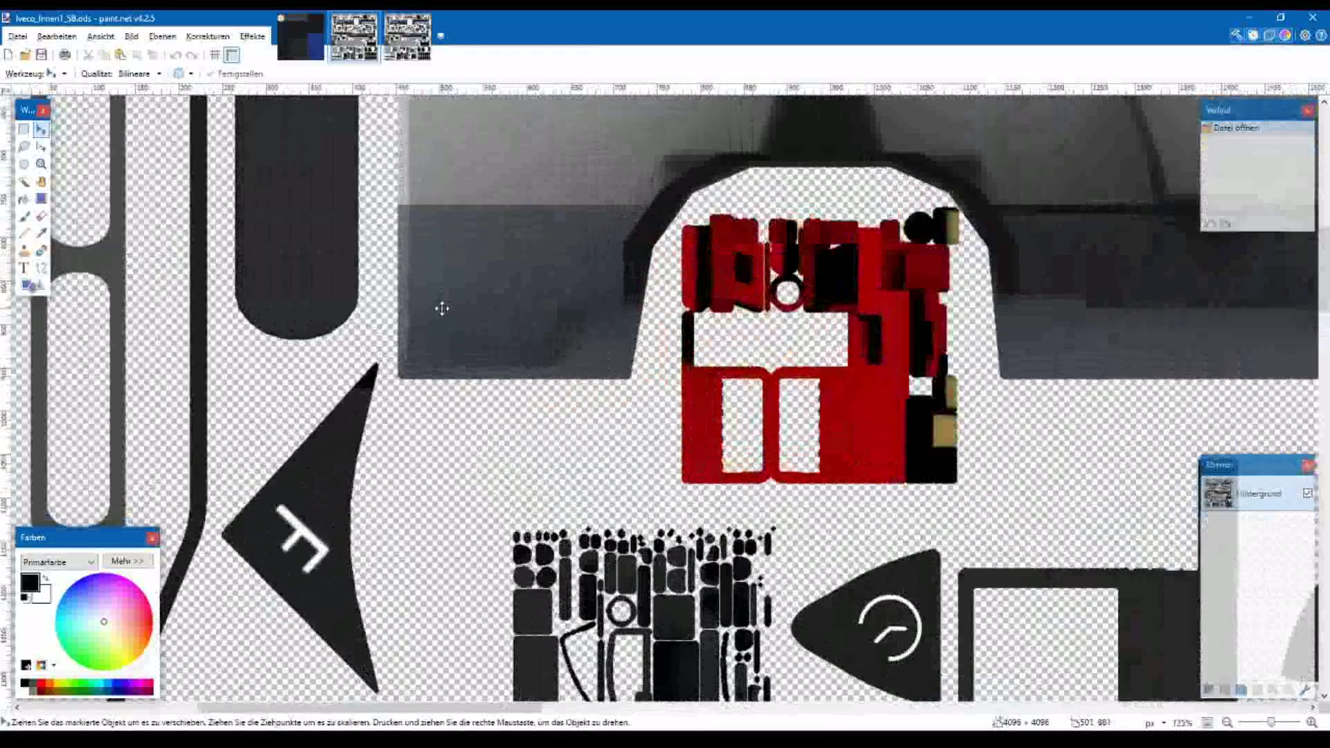
{"action": "scroll", "coordinate": [904, 497], "scroll_direction": "down", "scroll_amount": 2}
{"action": "scroll", "coordinate": [905, 497], "scroll_direction": "down", "scroll_amount": 4}
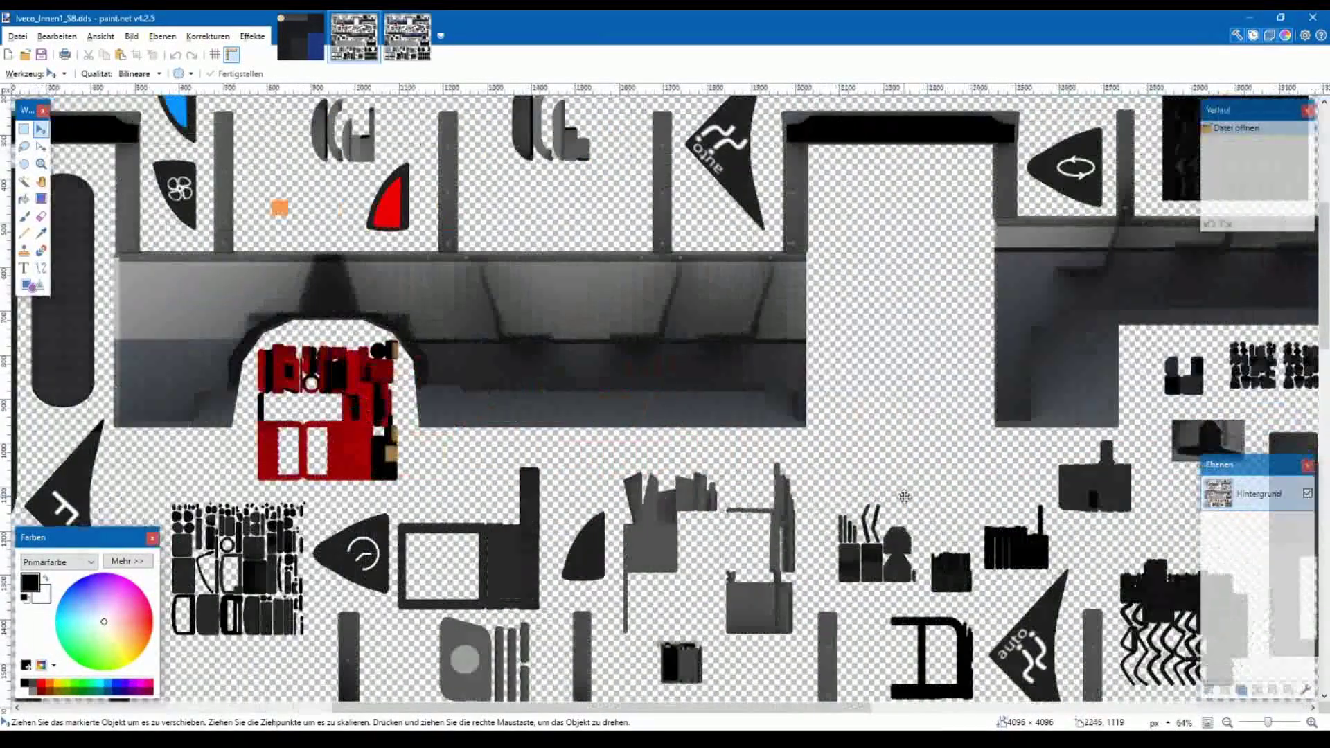
{"action": "scroll", "coordinate": [904, 496], "scroll_direction": "down", "scroll_amount": 2}
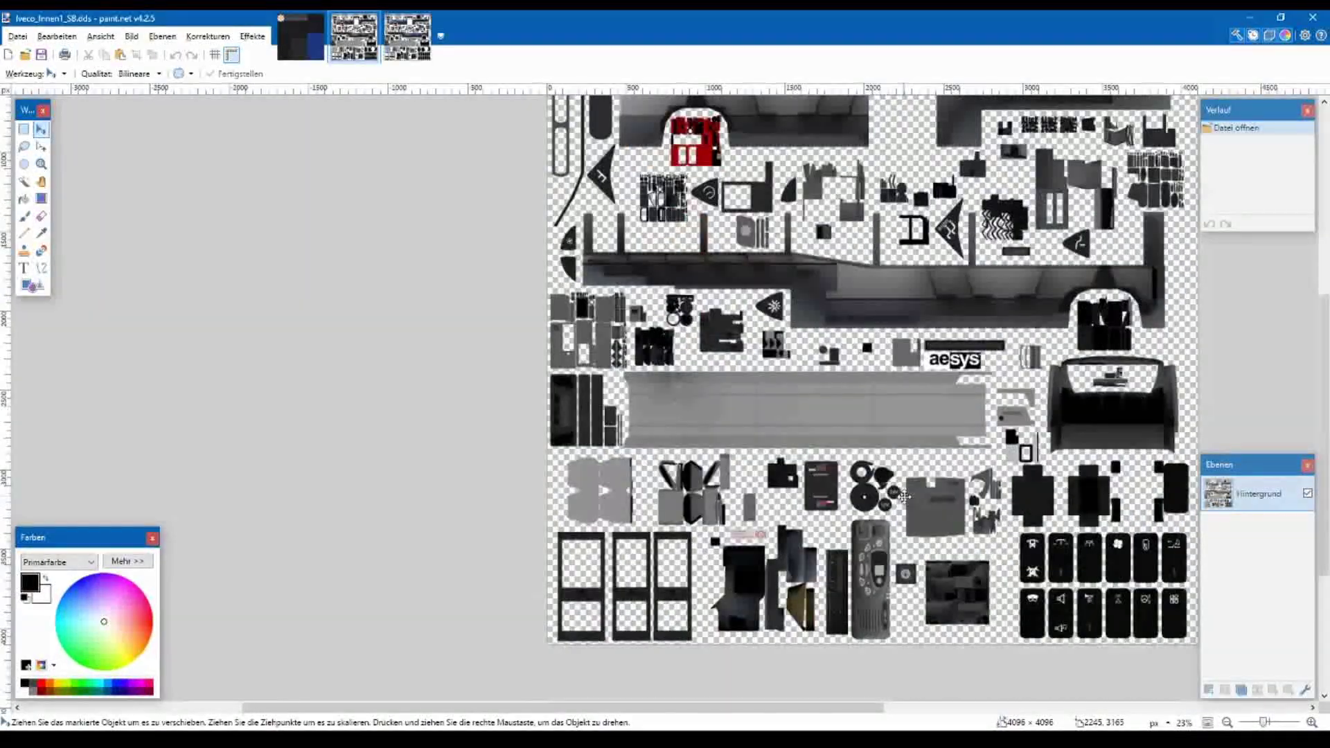
{"action": "scroll", "coordinate": [904, 497], "scroll_direction": "right", "scroll_amount": 1}
{"action": "scroll", "coordinate": [905, 496], "scroll_direction": "up", "scroll_amount": 2}
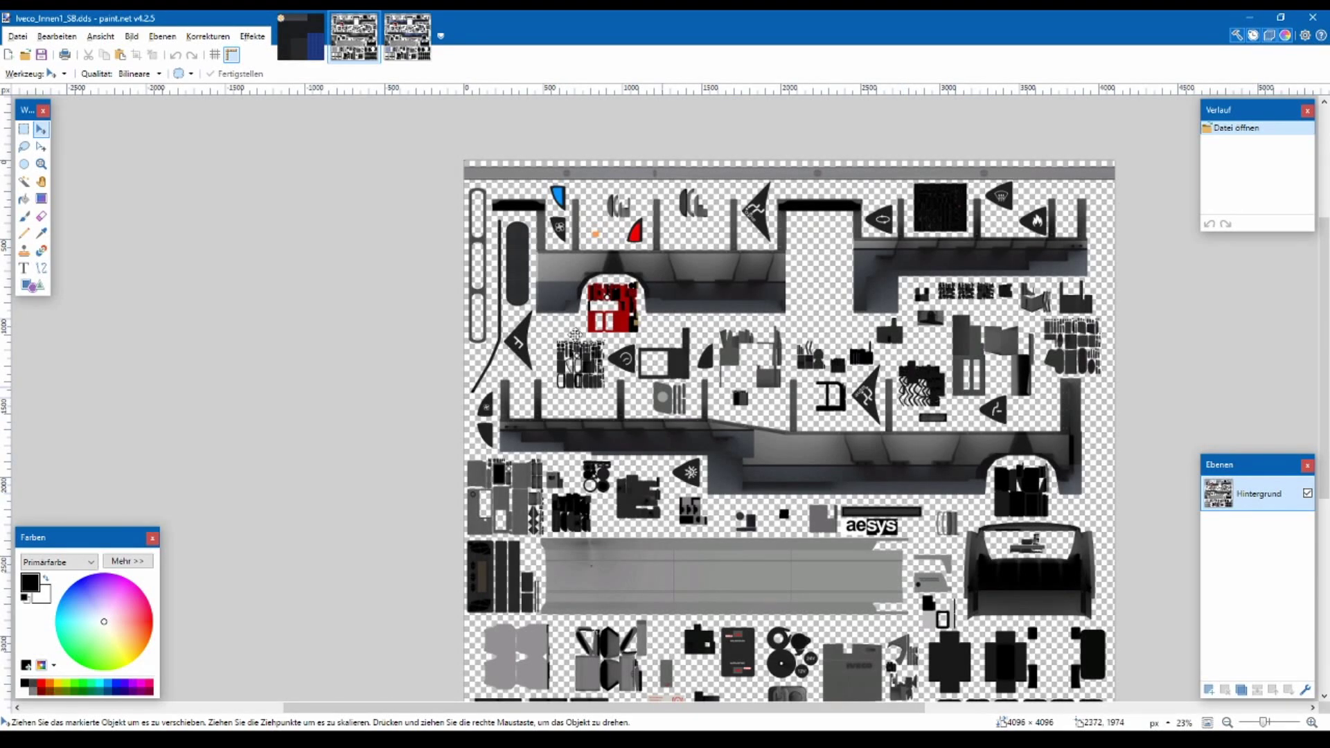
- Return to seats.png and undo the placement and pasting of the speckled strip
{"action": "left_click", "coordinate": [318, 45]}
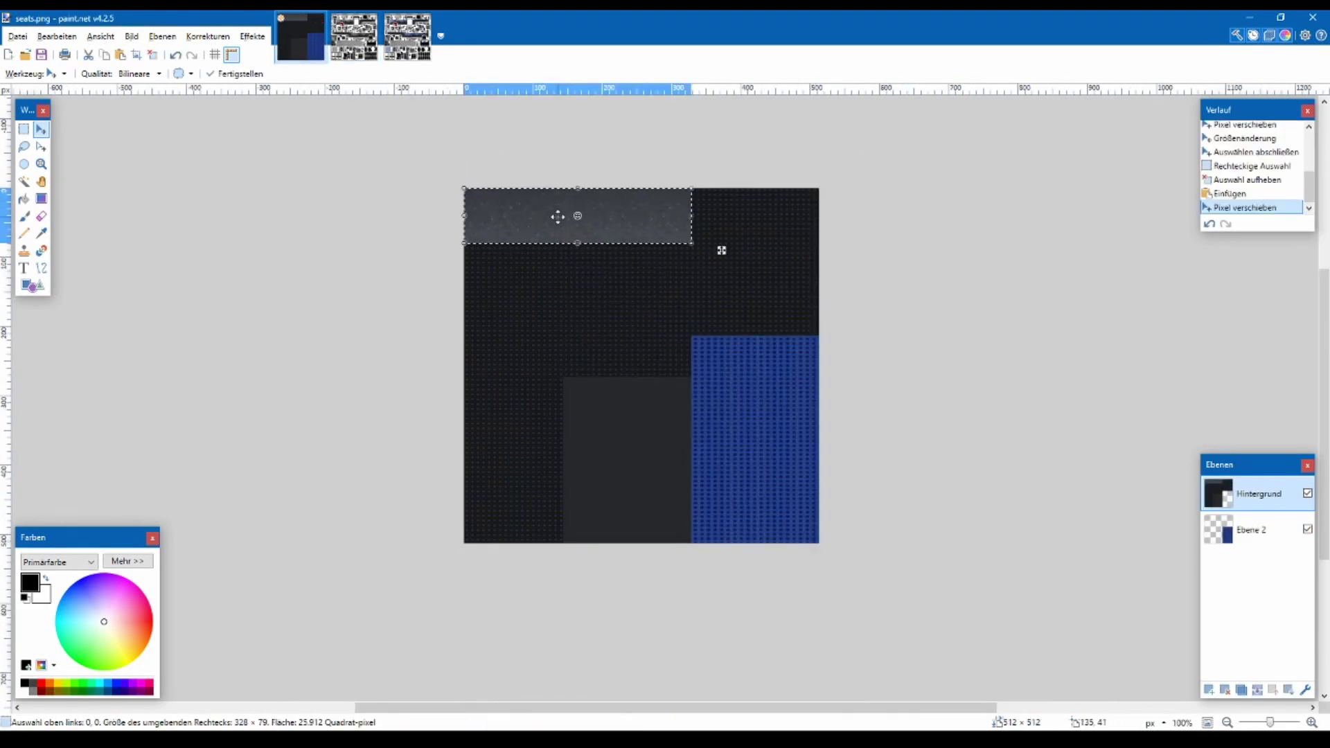
{"action": "key", "text": "ctrl+z"}
{"action": "key", "text": "ctrl+z"}
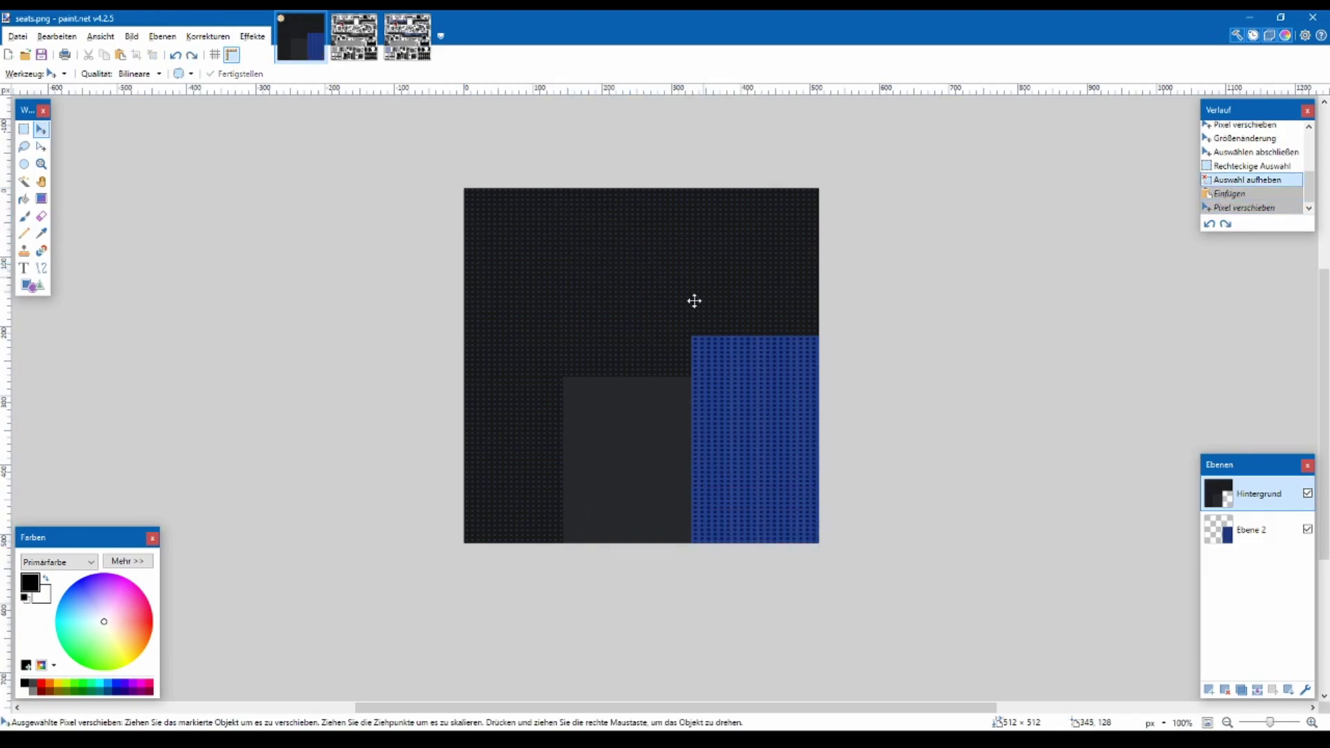
- Merge the Hintergrund layer down into Ebene 2 and save seats.png
{"action": "scroll", "coordinate": [819, 313], "scroll_direction": "up", "scroll_amount": 1}
{"action": "scroll", "coordinate": [600, 303], "scroll_direction": "up", "scroll_amount": 1}
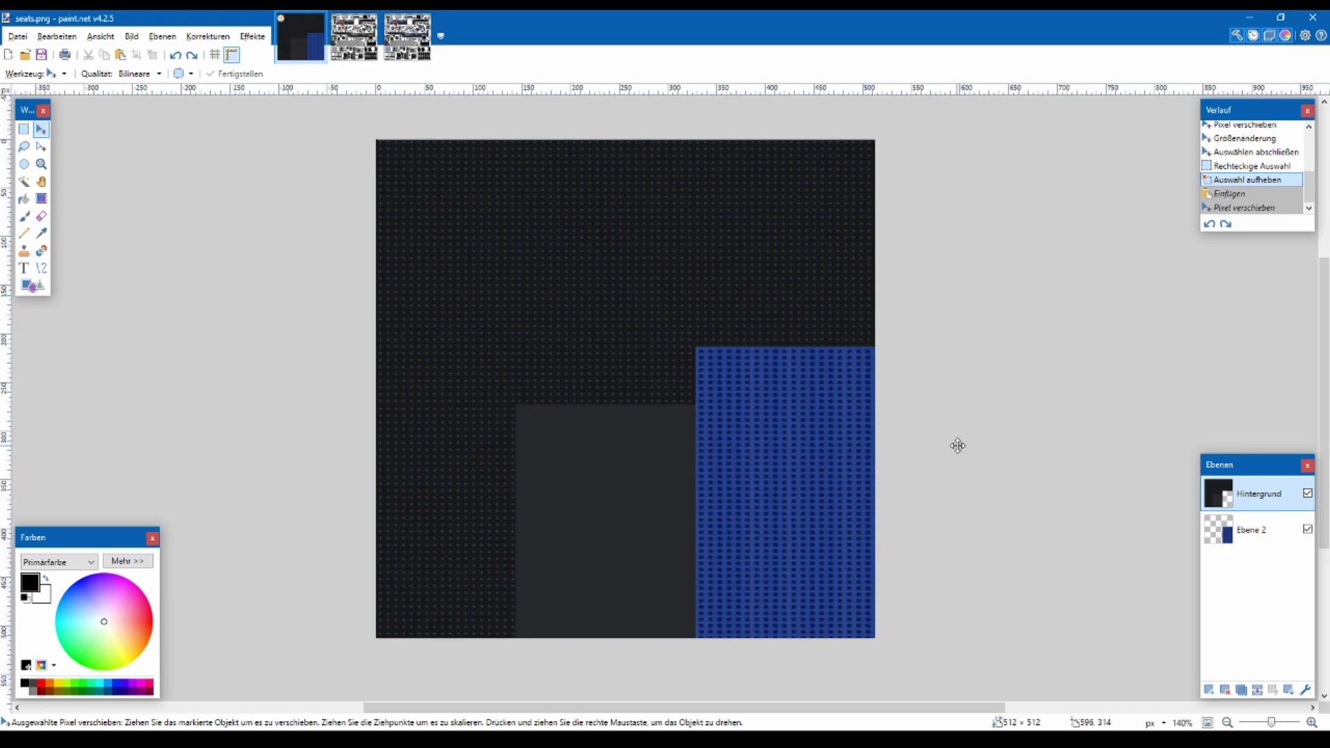
{"action": "left_click", "coordinate": [1264, 691]}
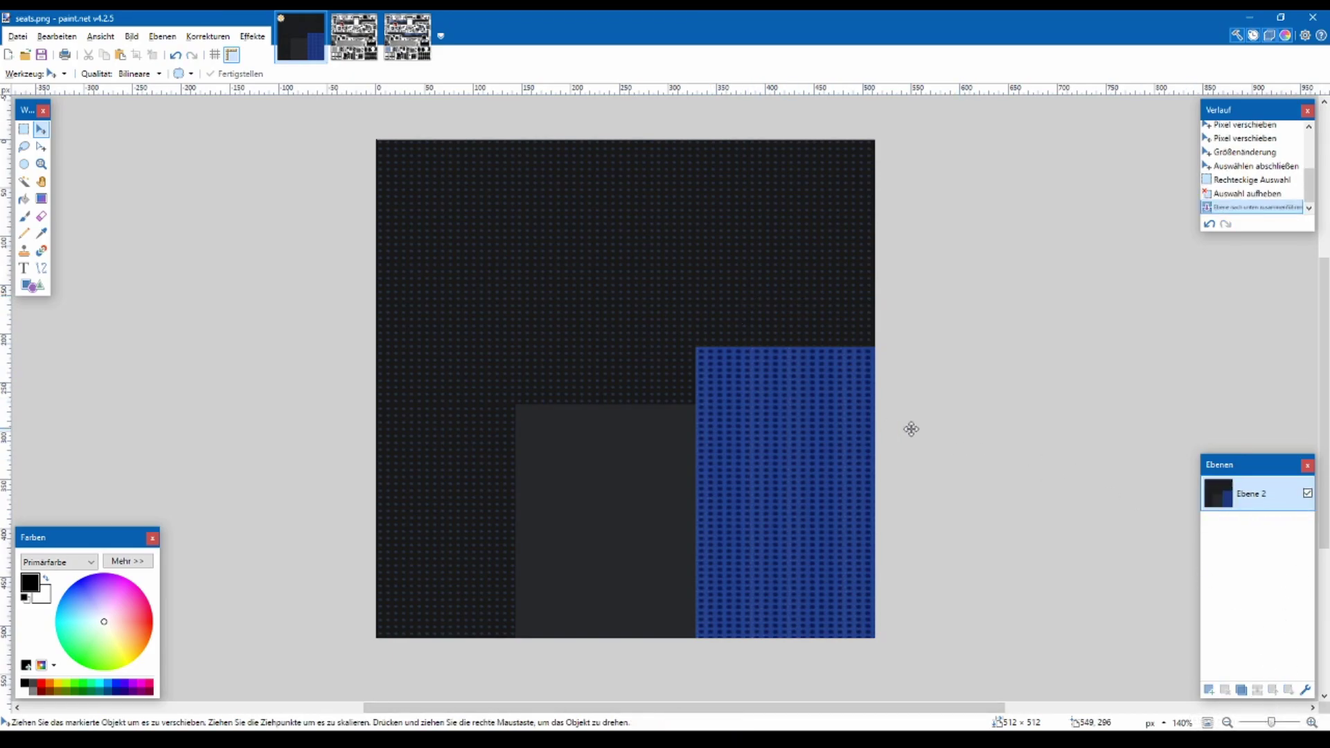
{"action": "key", "text": "ctrl+s"}
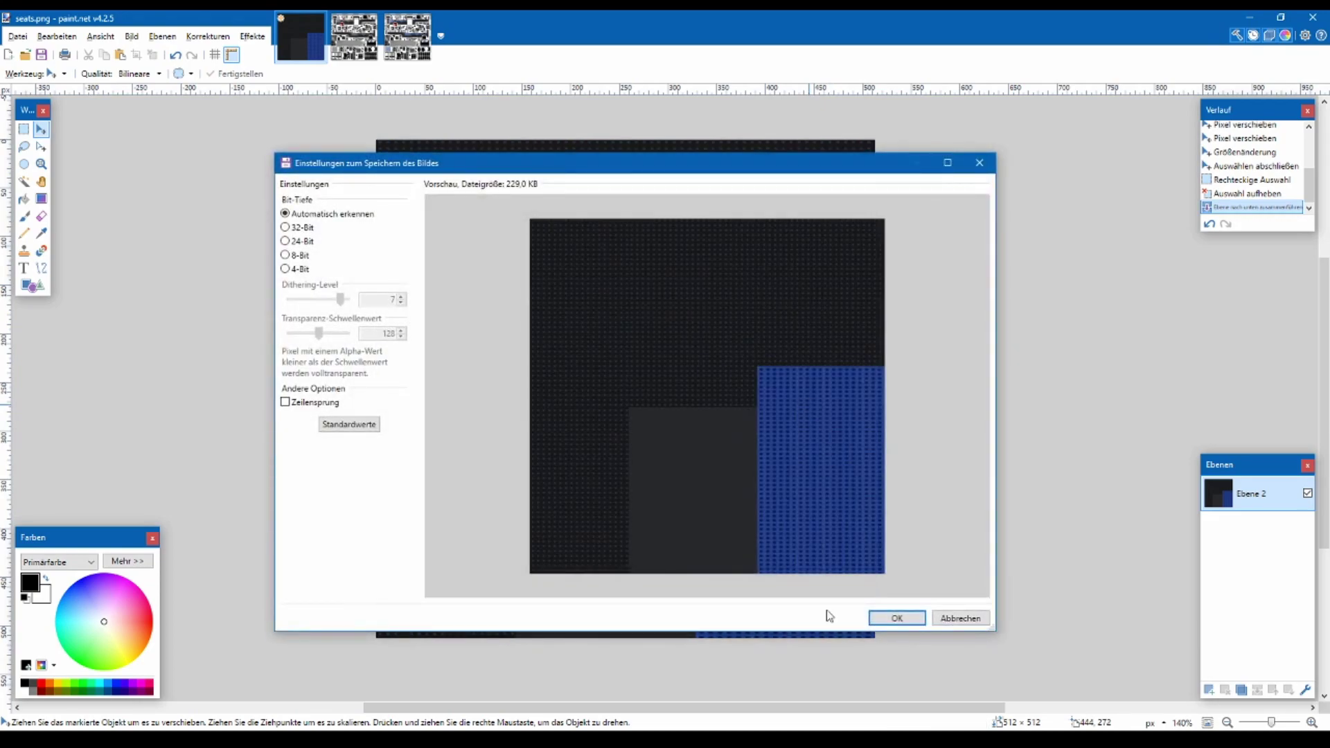
{"action": "left_click", "coordinate": [914, 618]}
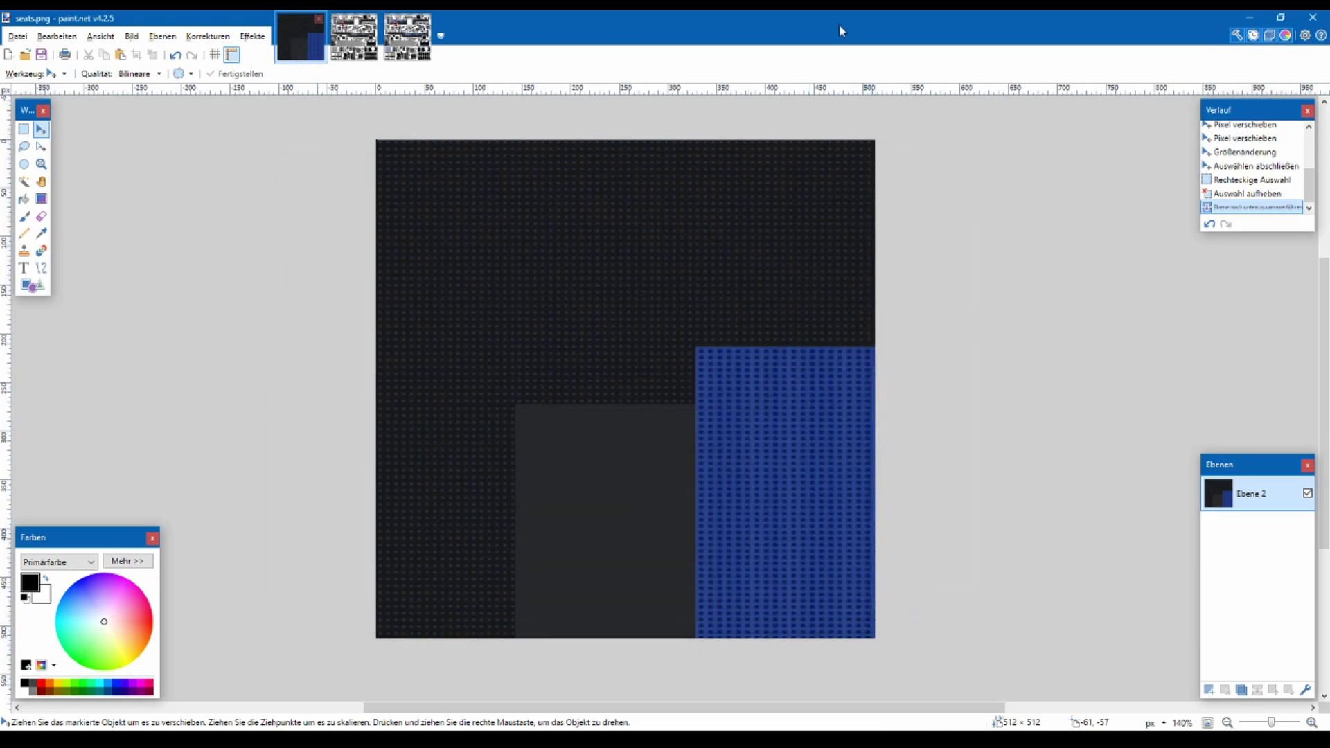
- Switch to File Explorer, go up to the Iveco_EVADYS_Line Repaints folder and duplicate Gray.cti
{"action": "left_click", "coordinate": [1289, 17]}
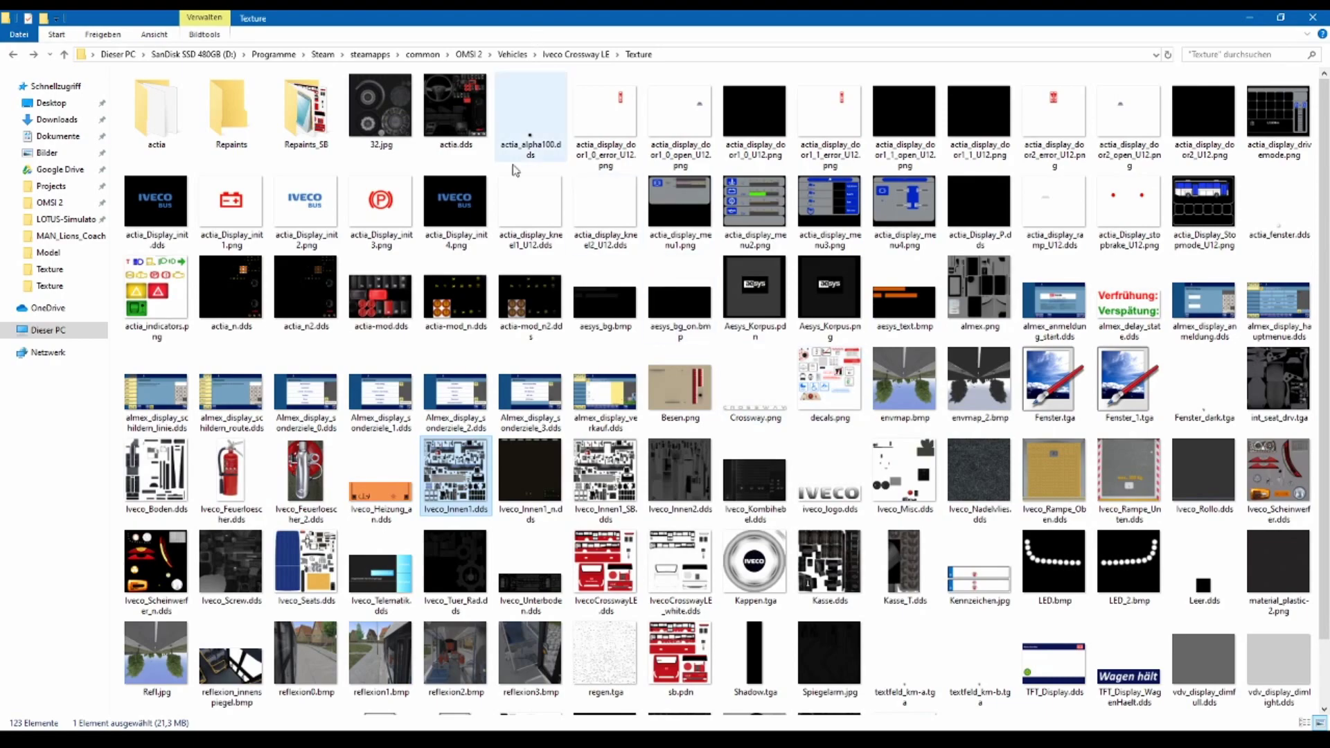
{"action": "key", "text": "alt+Tab"}
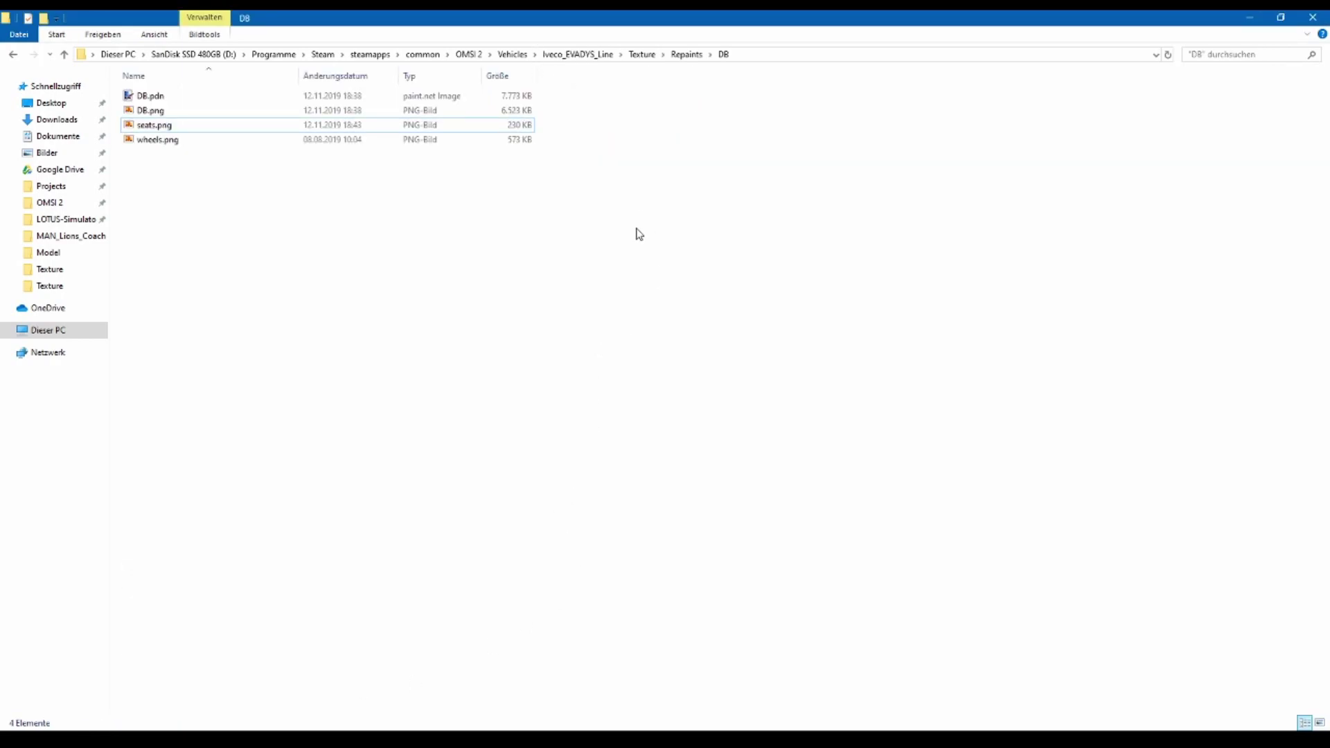
{"action": "key", "text": "BackSpace"}
{"action": "left_click", "coordinate": [202, 274]}
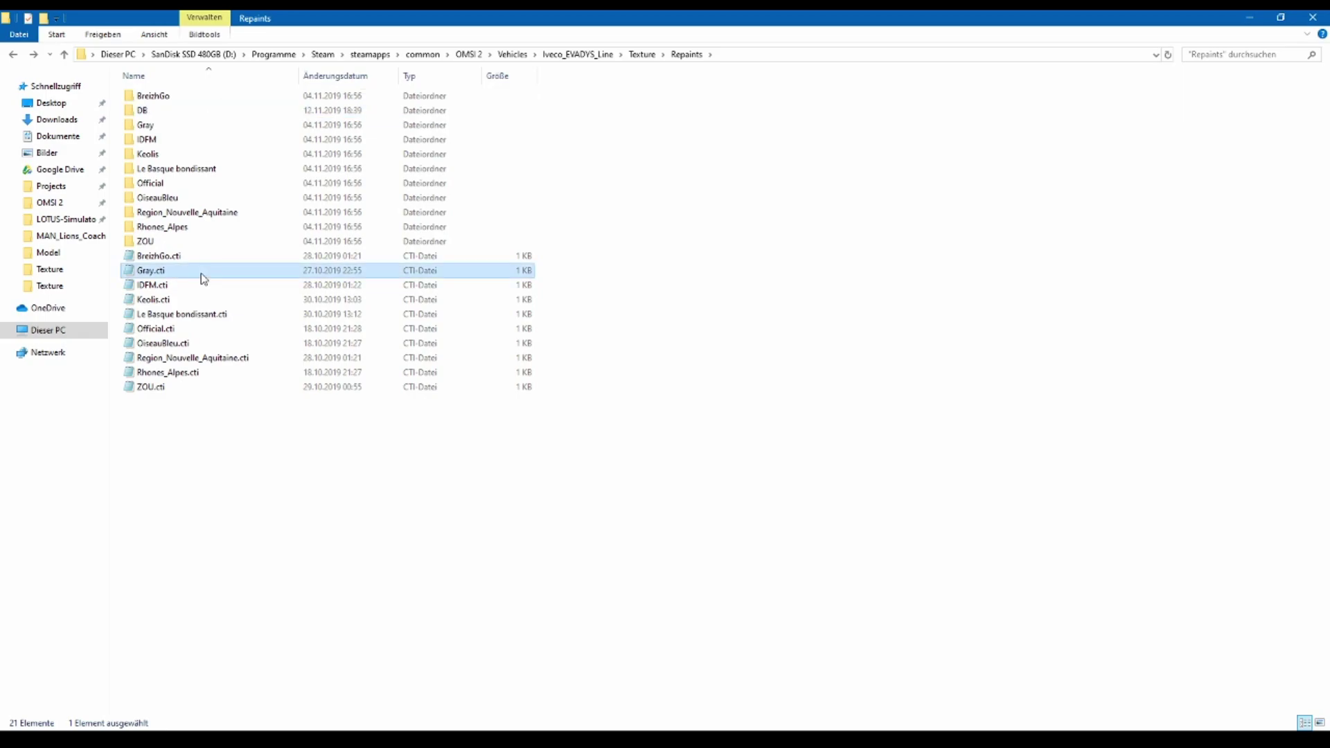
{"action": "key", "text": "ctrl+v"}
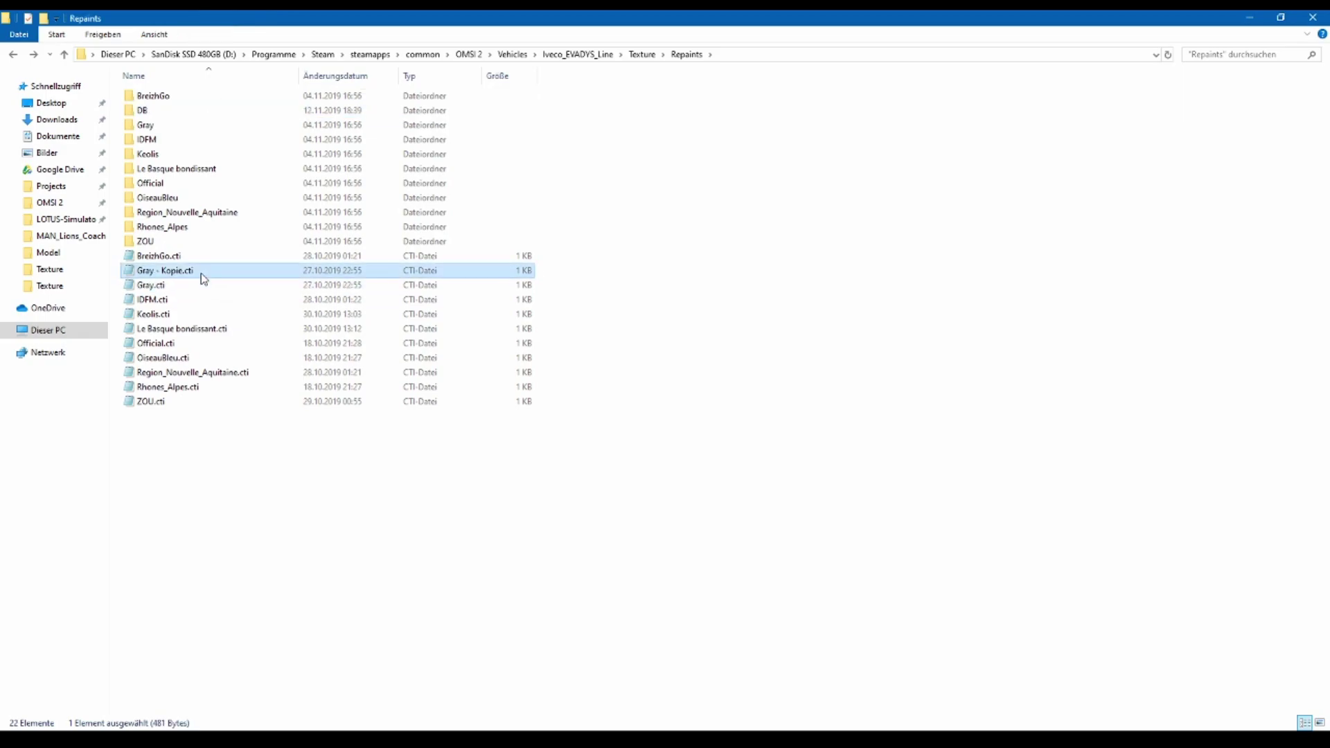
- Rename the copy of Gray.cti as DB.cti and open it in the text editor
{"action": "left_click", "coordinate": [183, 271]}
{"action": "type", "text": "DB"}
{"action": "key", "text": "Return"}
{"action": "key", "text": "Return"}
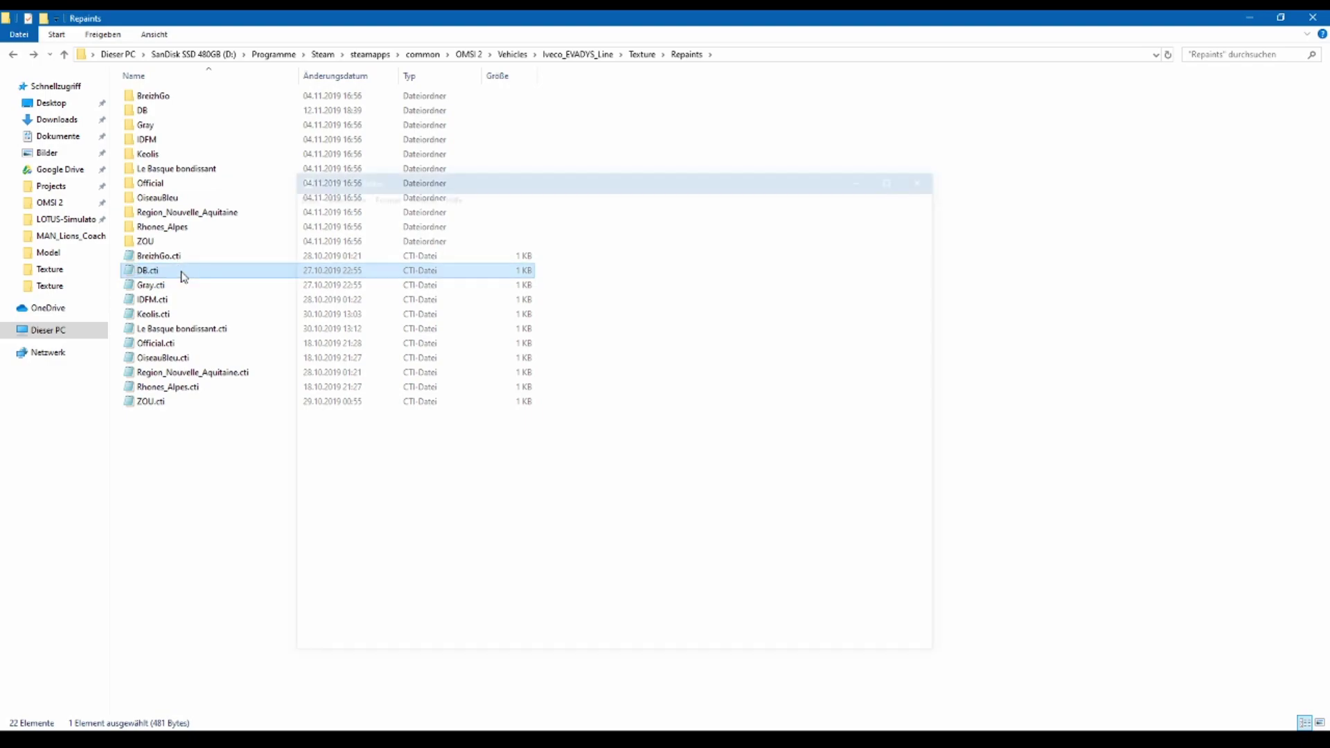
- Remove the copyright line from the DB.cti header and change the Gray title comment to DB
{"action": "left_click_drag", "start_coordinate": [320, 230], "coordinate": [293, 222]}
{"action": "left_click", "coordinate": [360, 219]}
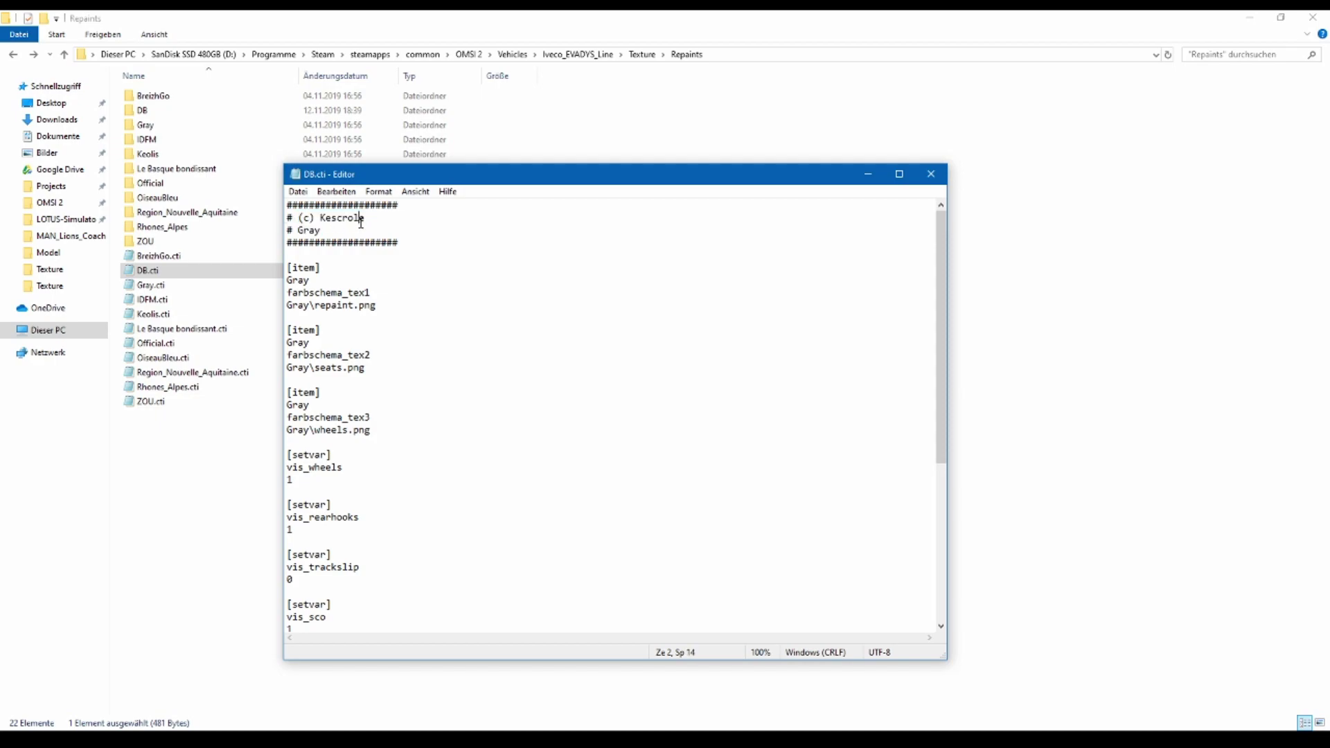
{"action": "double_click", "coordinate": [351, 220]}
{"action": "left_click_drag", "start_coordinate": [389, 215], "coordinate": [276, 220]}
{"action": "key", "text": "Delete"}
{"action": "key", "text": "Delete"}
{"action": "double_click", "coordinate": [339, 216]}
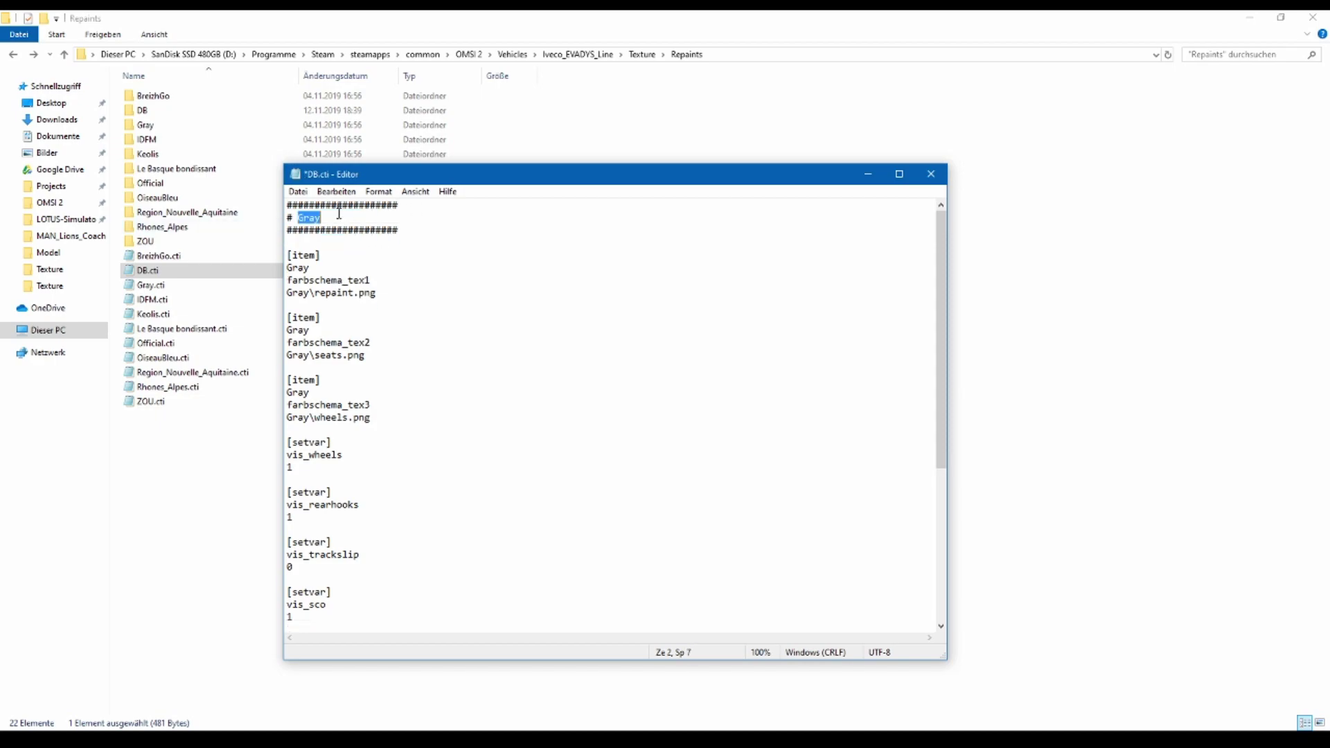
{"action": "type", "text": "DB"}
{"action": "scroll", "coordinate": [501, 331], "scroll_direction": "down", "scroll_amount": 7}
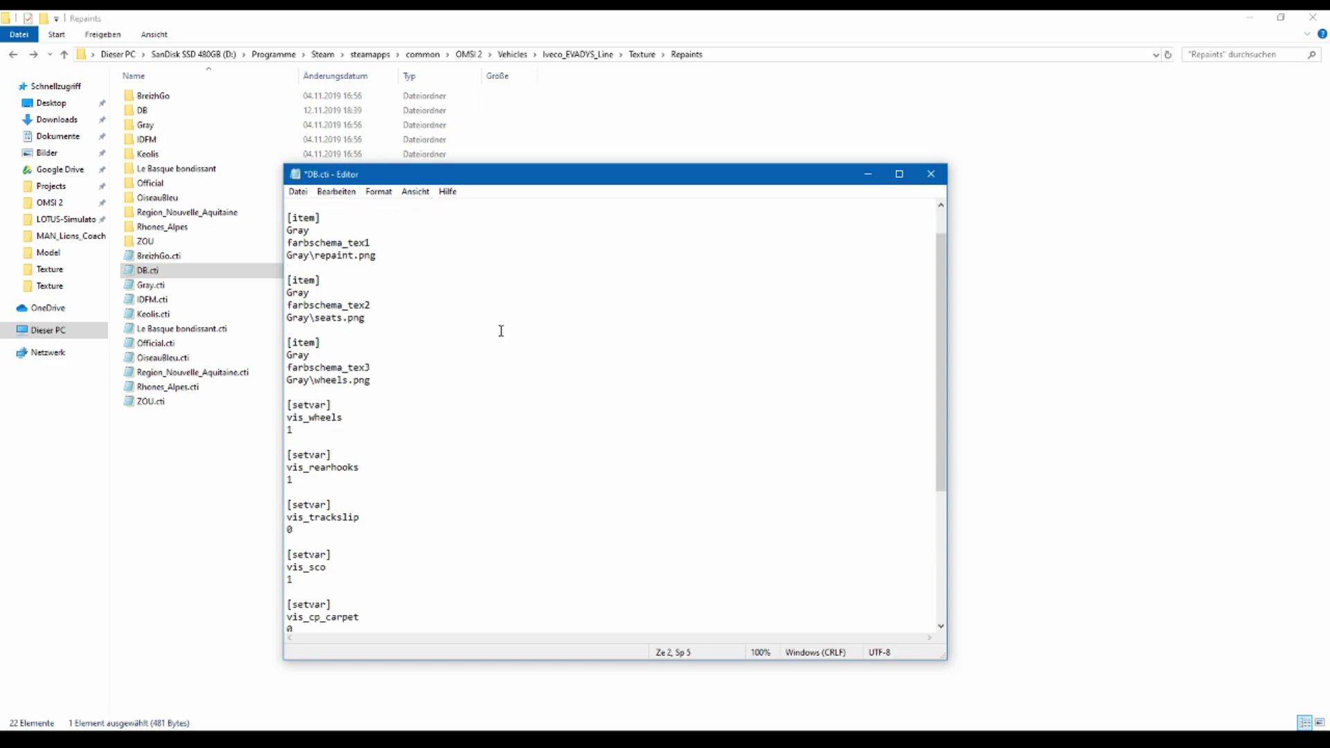
{"action": "scroll", "coordinate": [501, 332], "scroll_direction": "up", "scroll_amount": 7}
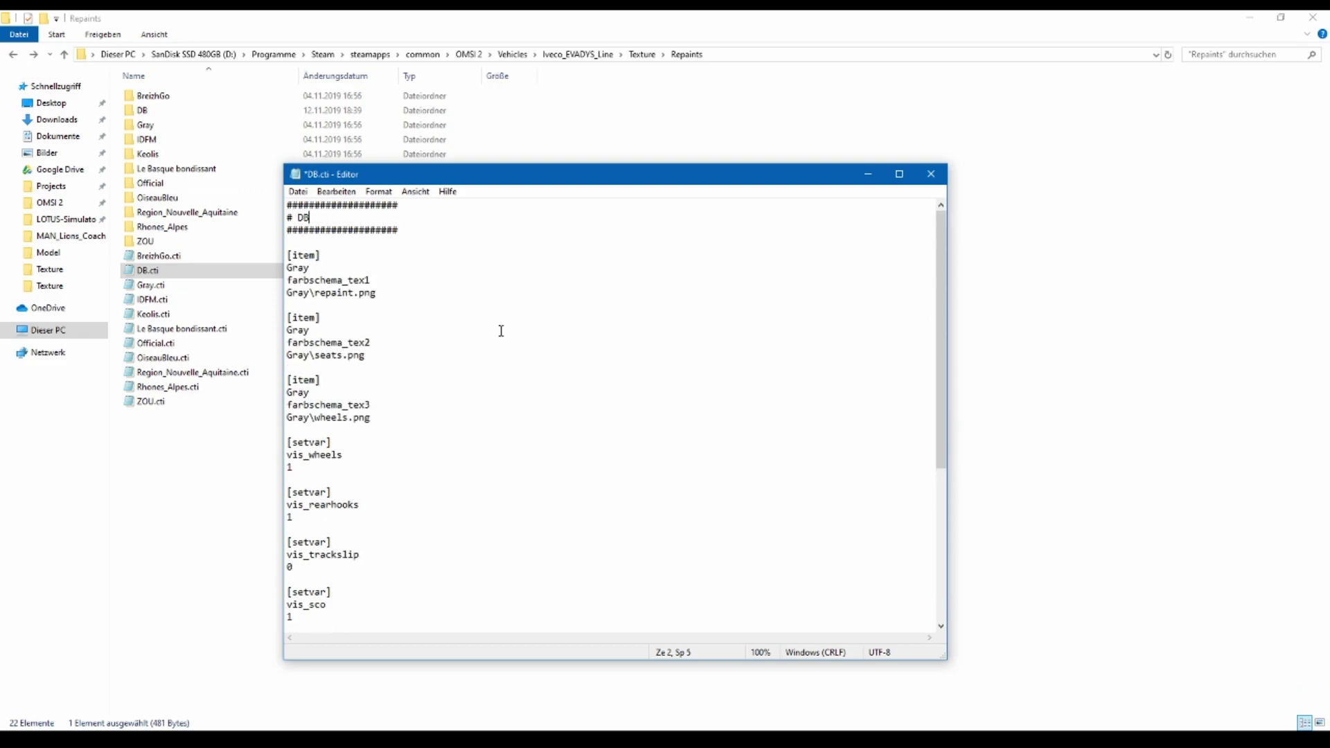
- Change the repaint name to DB in all three [item] entries, farbschema_tex1 to farbschema_tex3
{"action": "left_click_drag", "start_coordinate": [483, 186], "coordinate": [640, 185]}
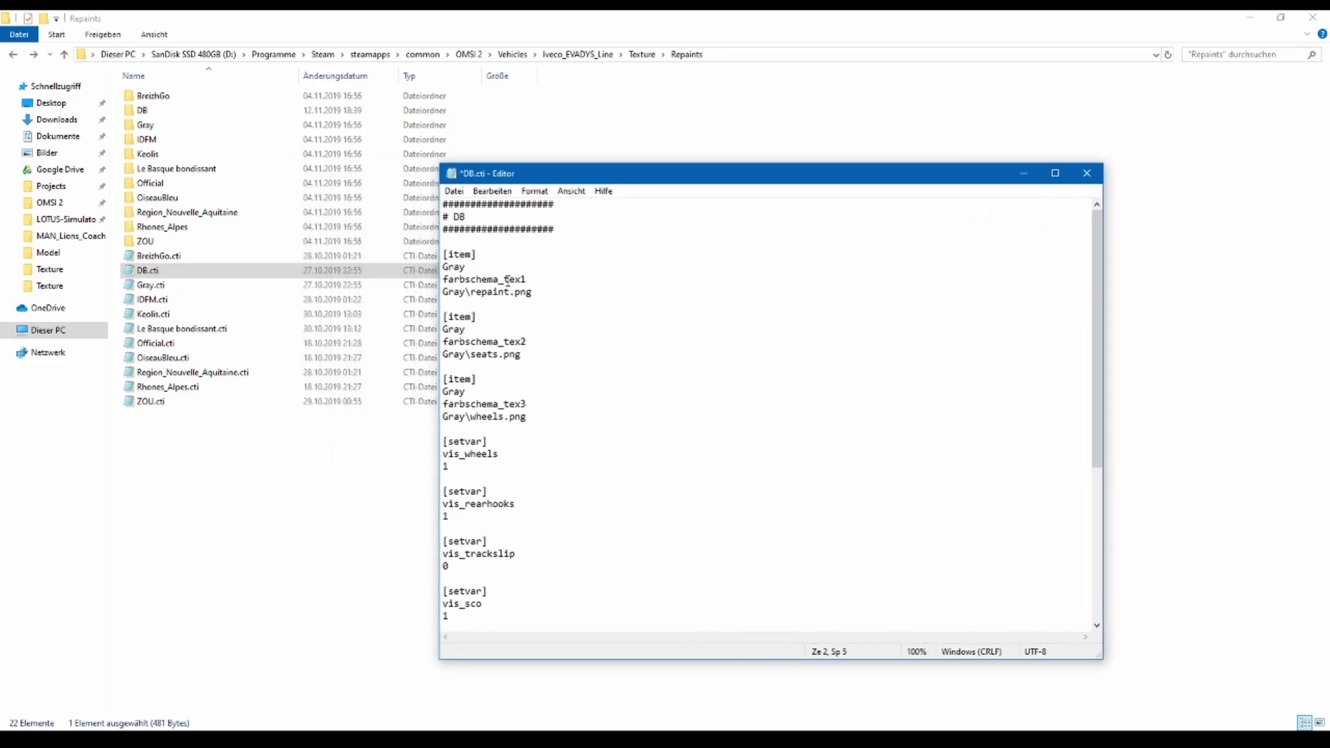
{"action": "double_click", "coordinate": [497, 266]}
{"action": "type", "text": "D"}
{"action": "double_click", "coordinate": [468, 329]}
{"action": "type", "text": "DB"}
{"action": "double_click", "coordinate": [458, 391]}
{"action": "type", "text": "DB"}
- Set the three texture paths to DB\DB.png, DB\seats.png and DB\wheels.png, and save DB.cti
{"action": "double_click", "coordinate": [459, 293]}
{"action": "type", "text": "DB"}
{"action": "key", "text": "shift+End"}
{"action": "type", "text": "DB"}
{"action": "key", "text": "ctrl+z"}
{"action": "left_click_drag", "start_coordinate": [490, 293], "coordinate": [461, 292]}
{"action": "type", "text": "DB"}
{"action": "left_click_drag", "start_coordinate": [466, 354], "coordinate": [442, 354]}
{"action": "type", "text": "DB"}
{"action": "double_click", "coordinate": [462, 417]}
{"action": "type", "text": "DB"}
{"action": "key", "text": "ctrl+s"}
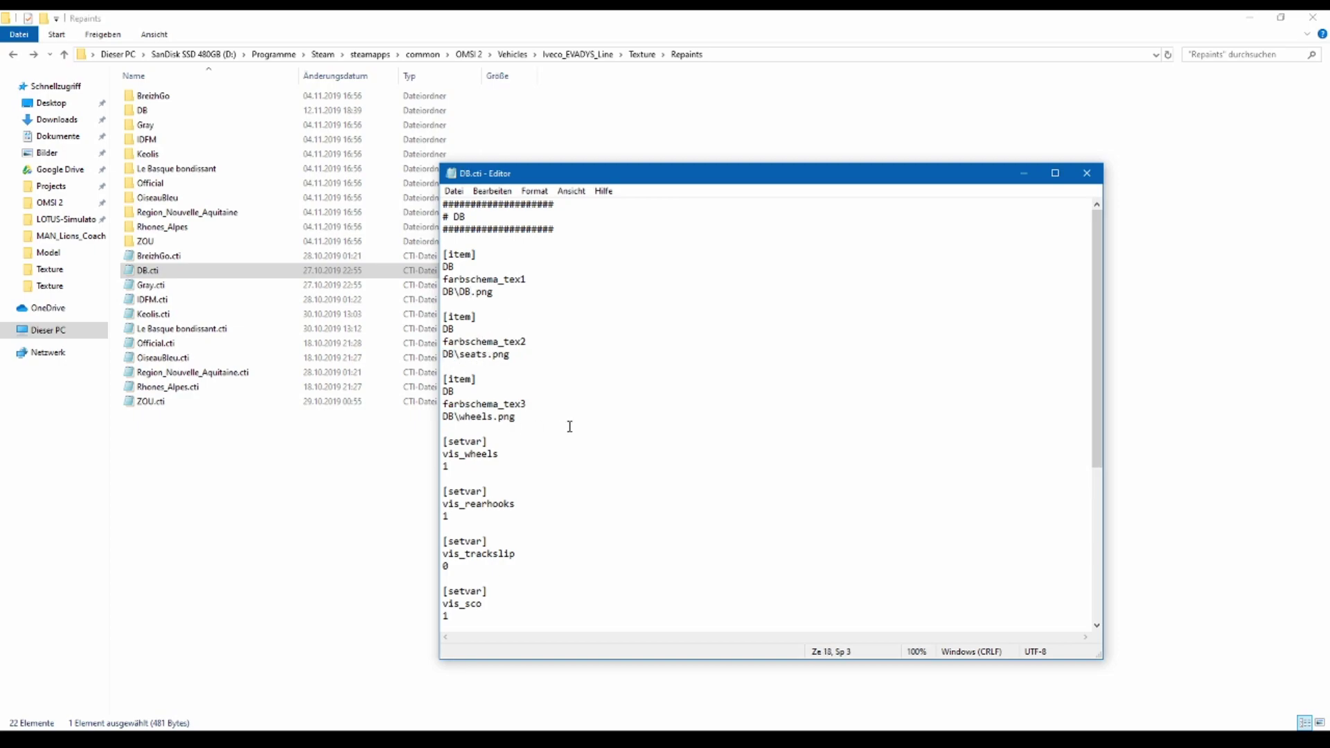
- Review the [setvar] entries of DB.cti down to vis_display_white, and close the file
{"action": "scroll", "coordinate": [569, 425], "scroll_direction": "down", "scroll_amount": 2}
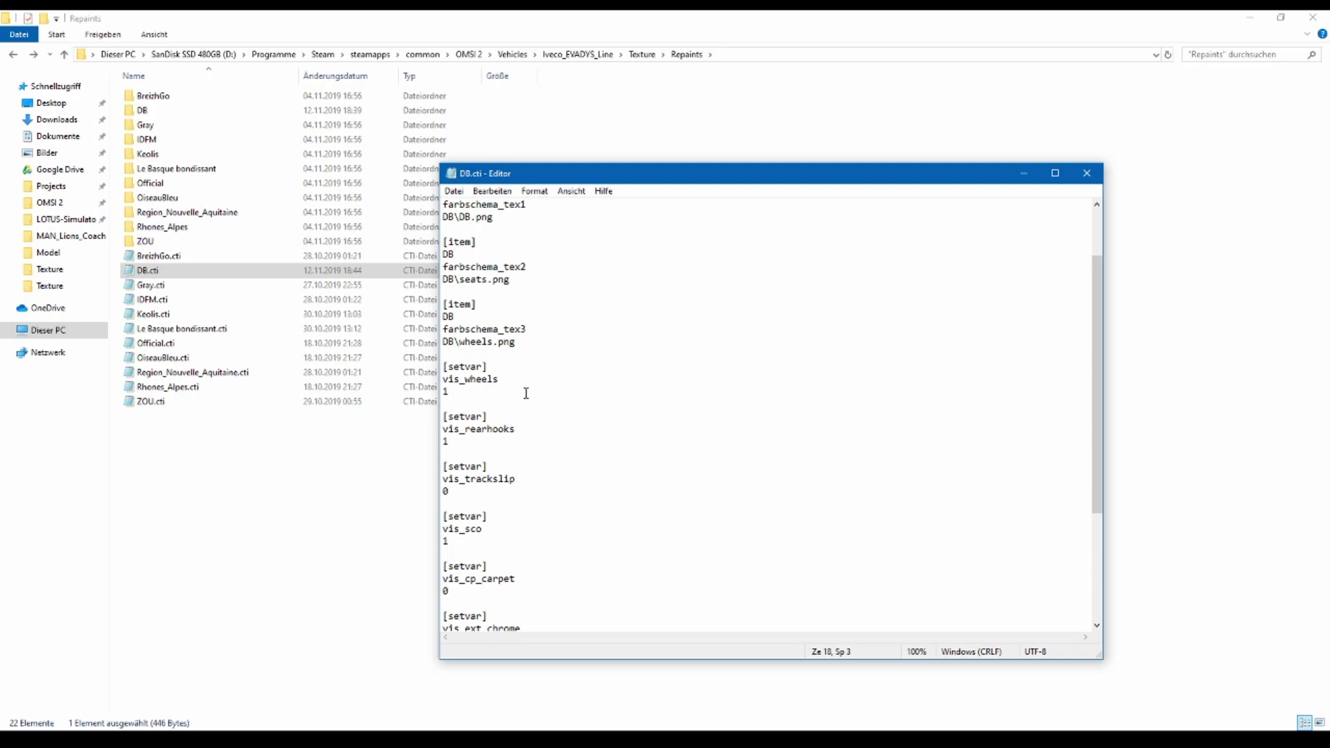
{"action": "scroll", "coordinate": [490, 397], "scroll_direction": "down", "scroll_amount": 1}
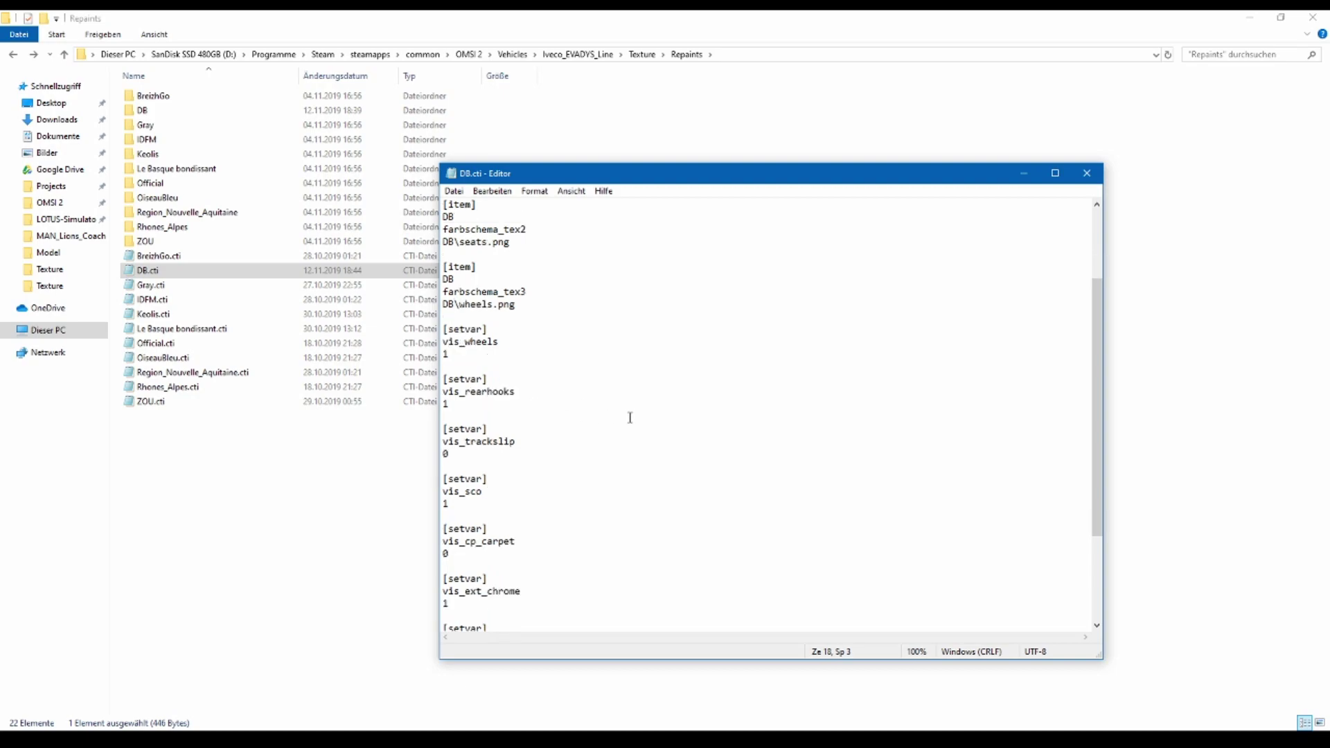
{"action": "scroll", "coordinate": [660, 412], "scroll_direction": "down", "scroll_amount": 4}
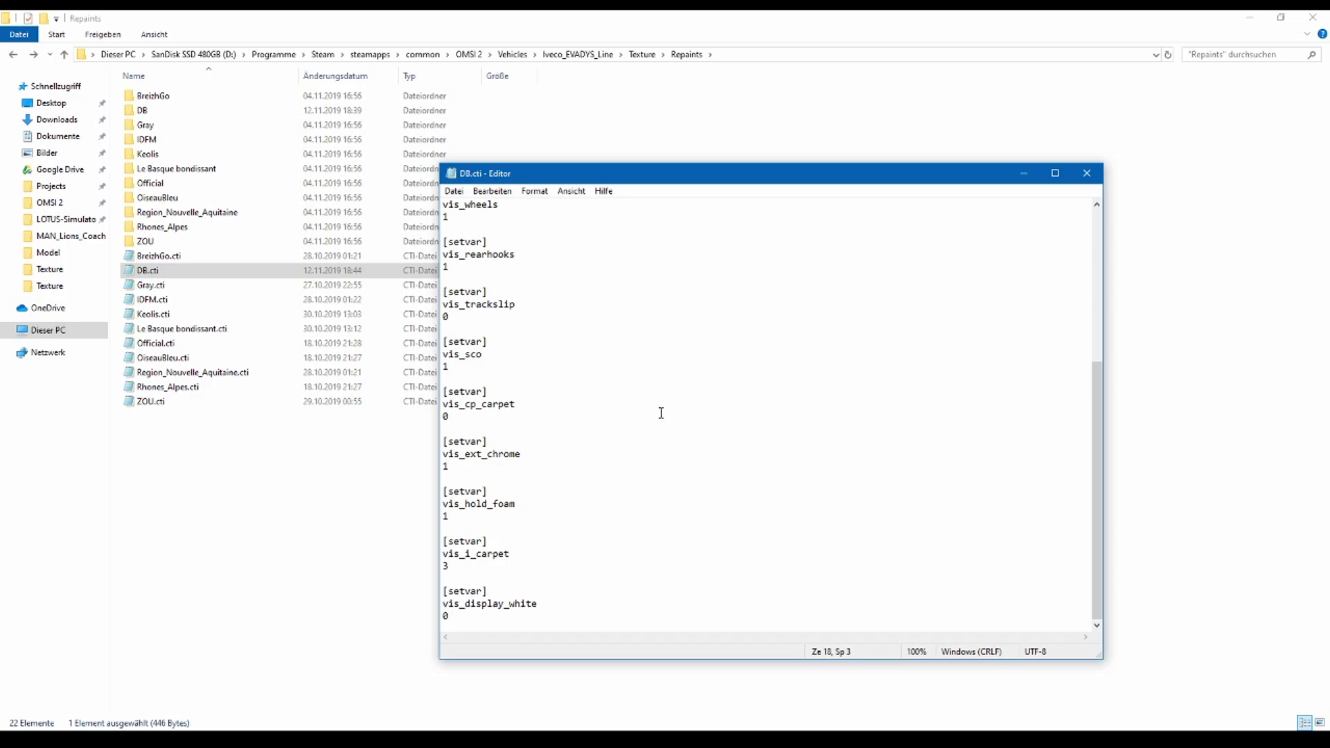
{"action": "scroll", "coordinate": [661, 413], "scroll_direction": "up", "scroll_amount": 7}
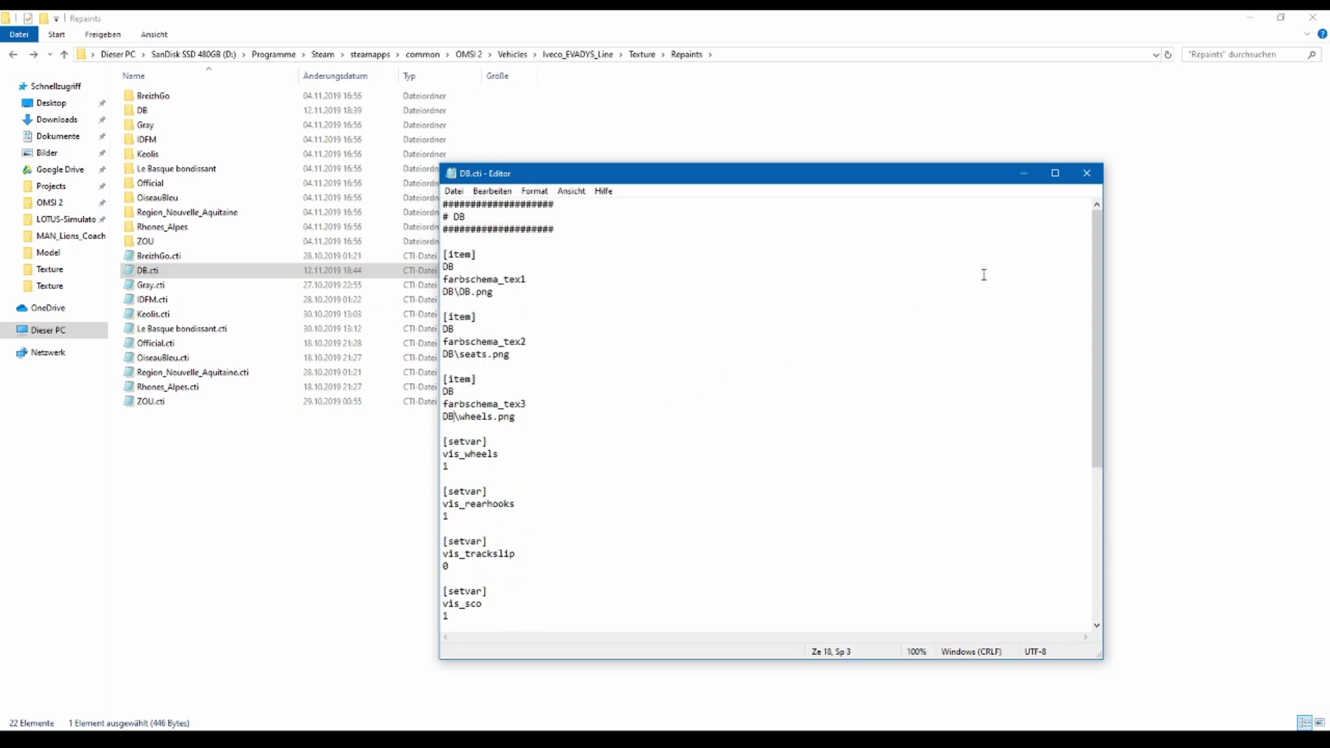
{"action": "left_click", "coordinate": [1086, 173]}
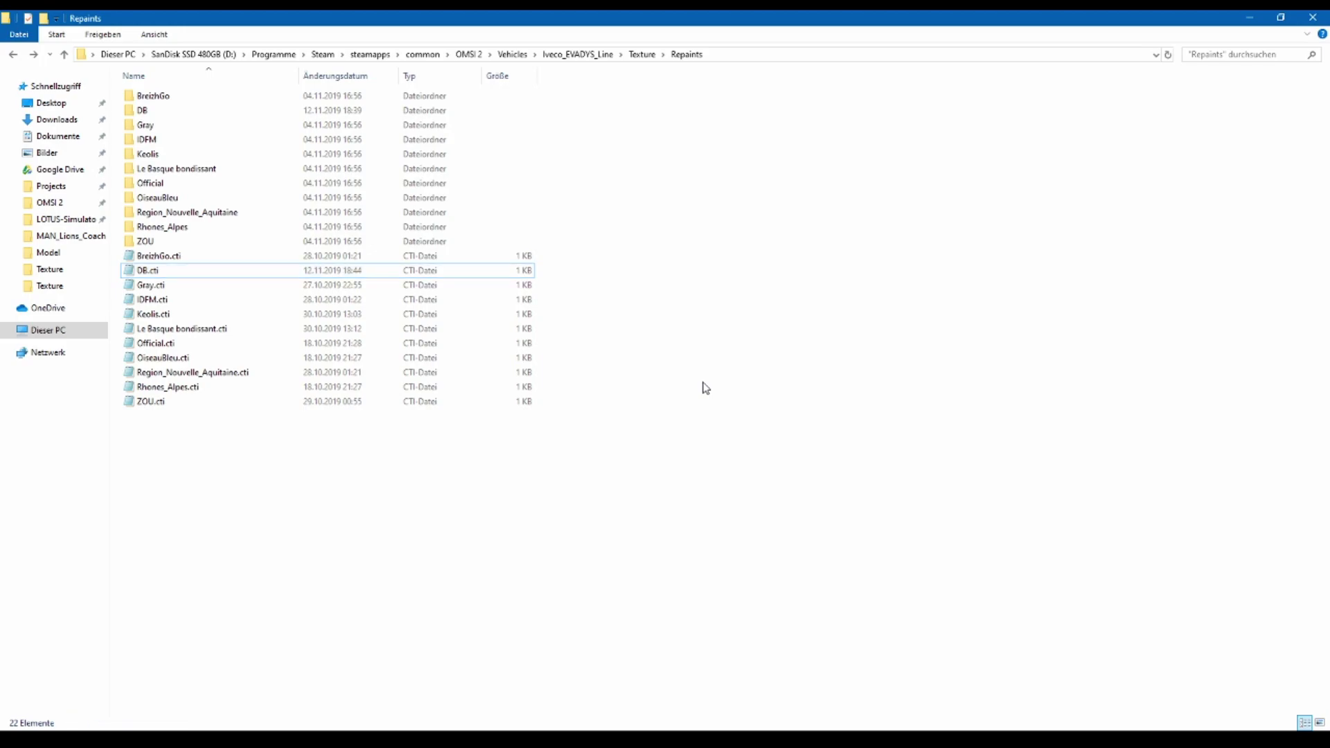
- Reopen DB.cti, compare its texture paths with the file names in the DB folder, and close it
{"action": "double_click", "coordinate": [516, 271]}
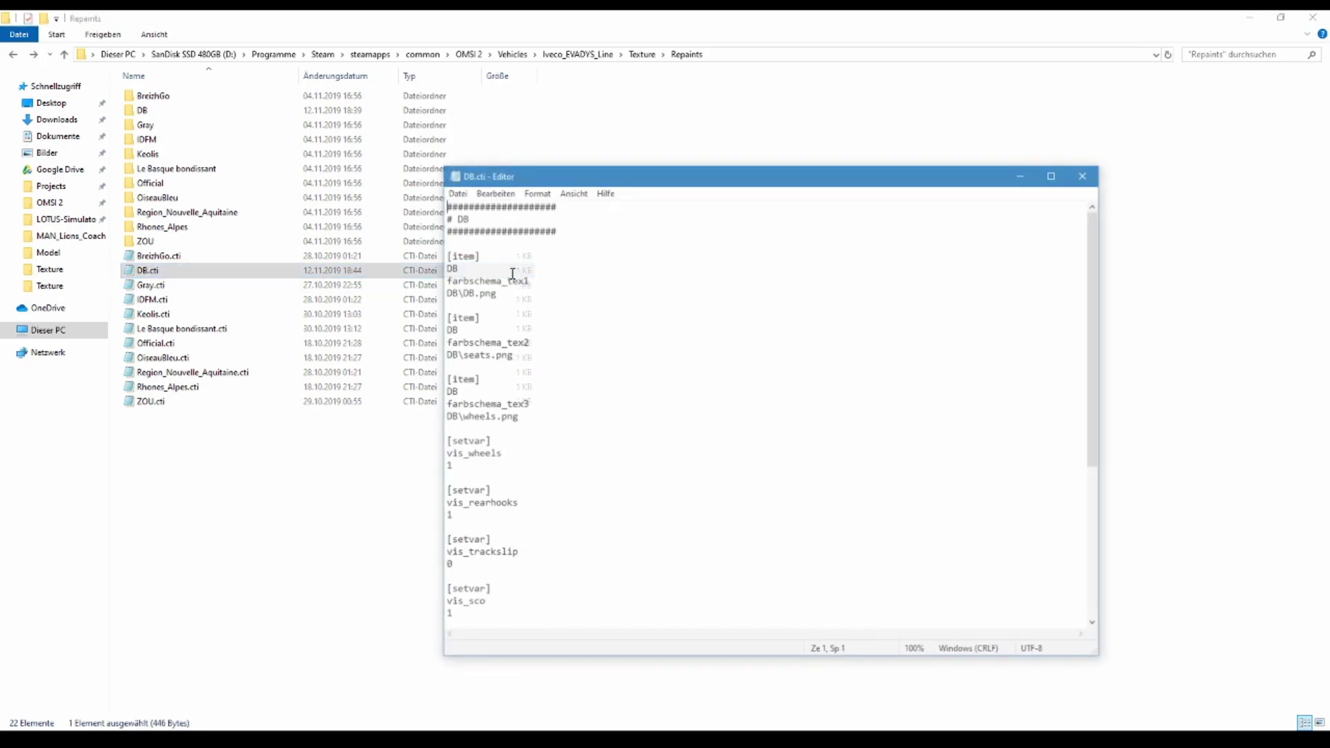
{"action": "double_click", "coordinate": [166, 112]}
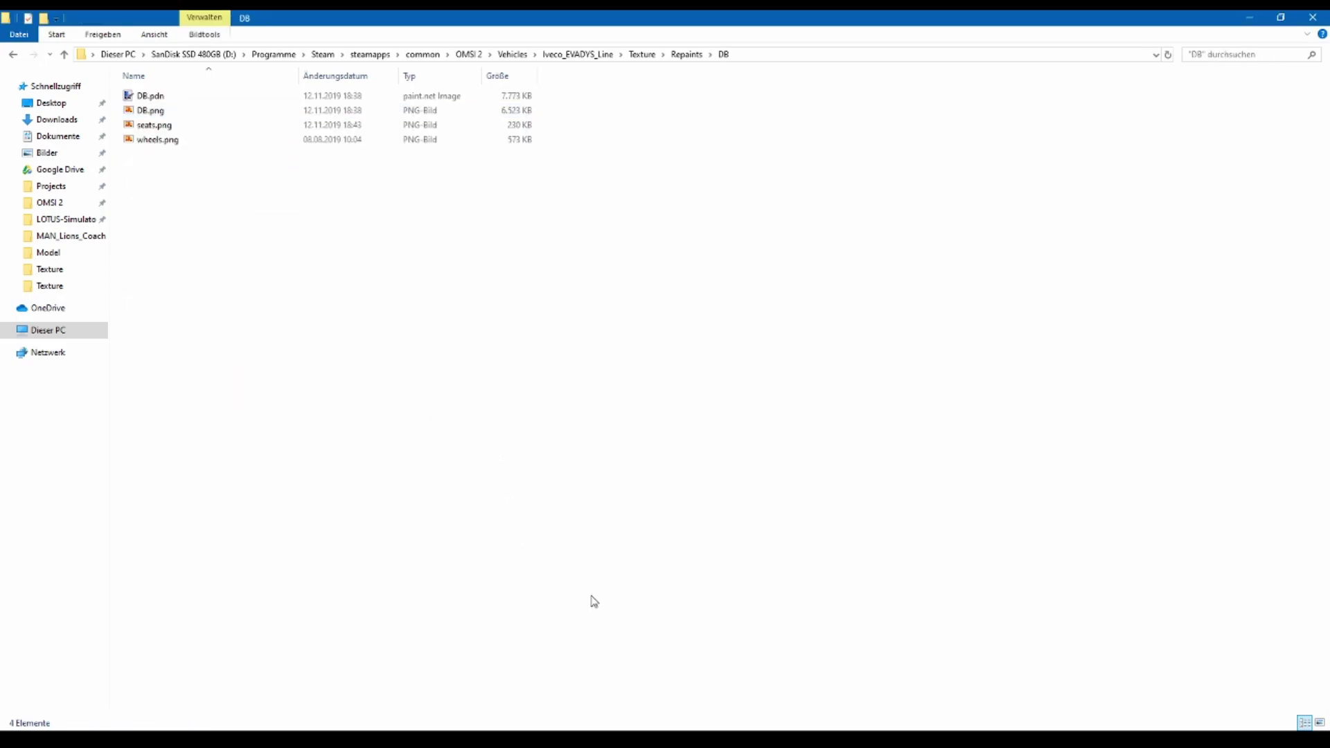
{"action": "key", "text": "alt+Tab"}
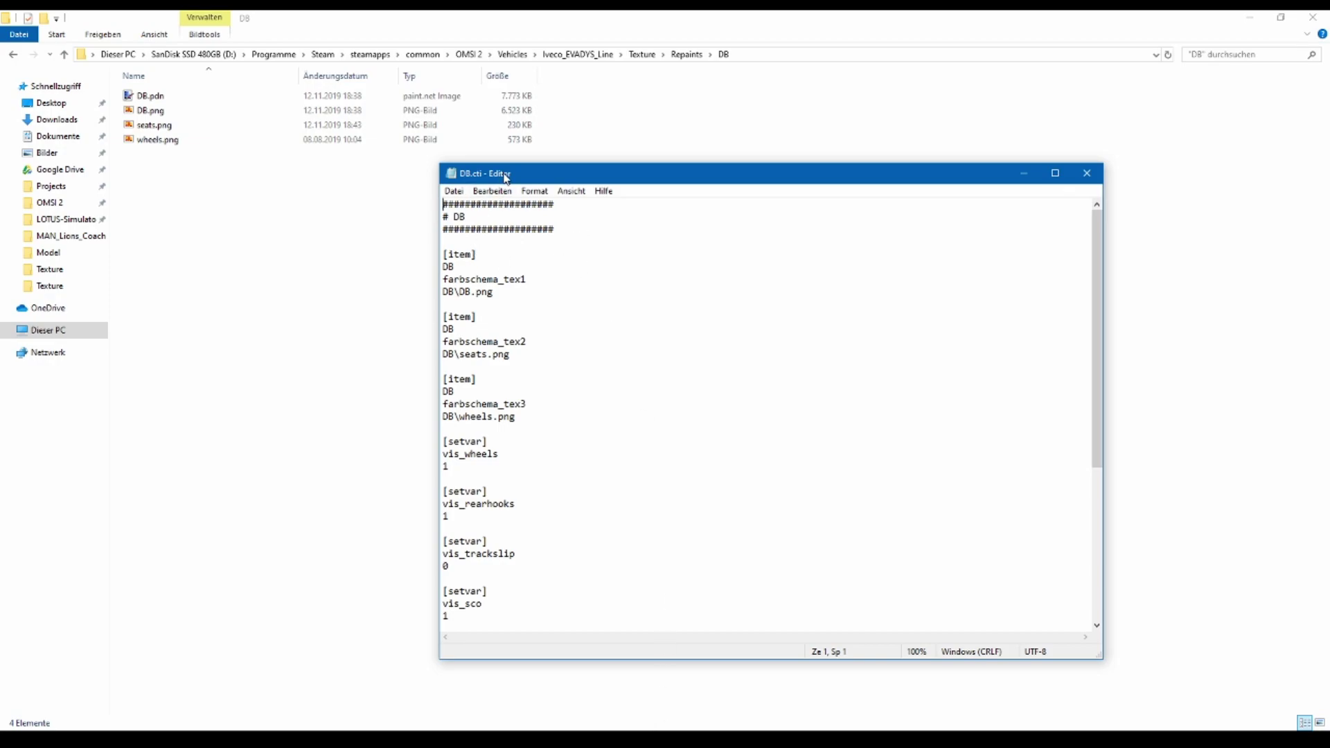
{"action": "left_click_drag", "start_coordinate": [509, 178], "coordinate": [499, 137]}
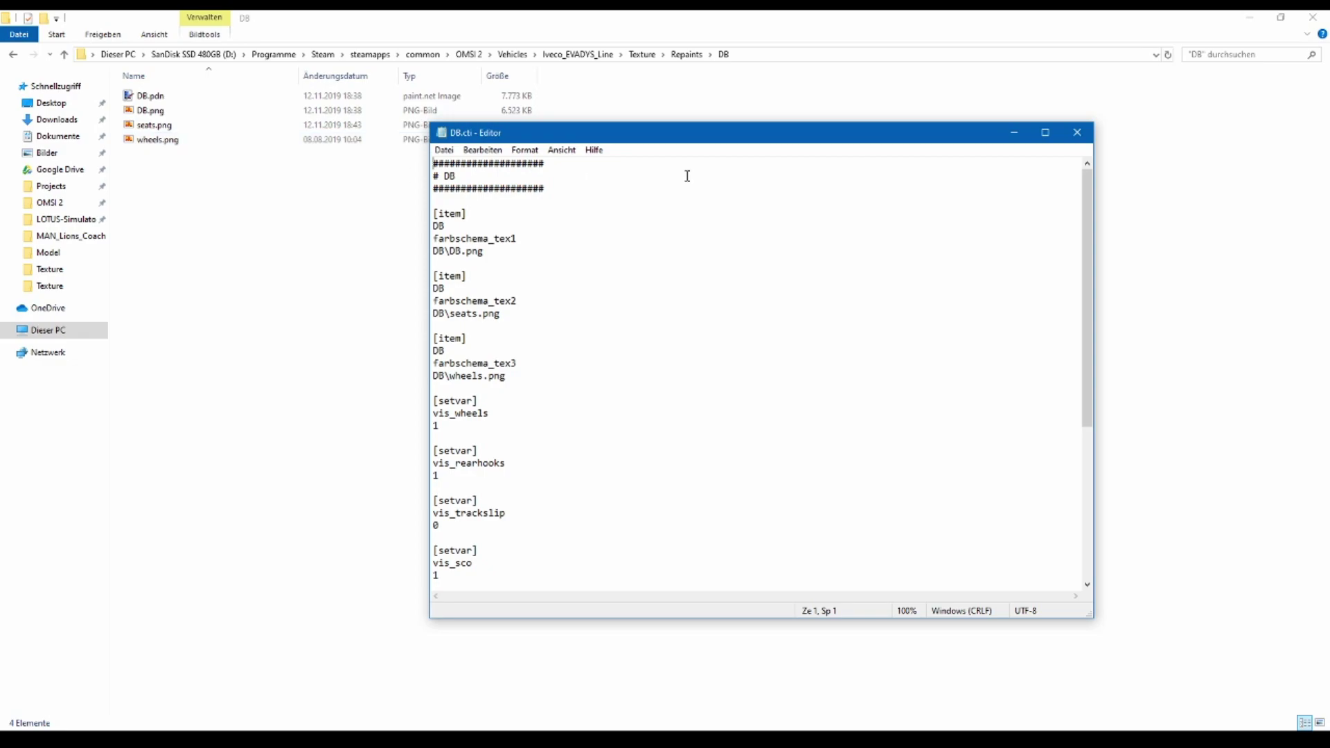
{"action": "left_click", "coordinate": [1073, 141]}
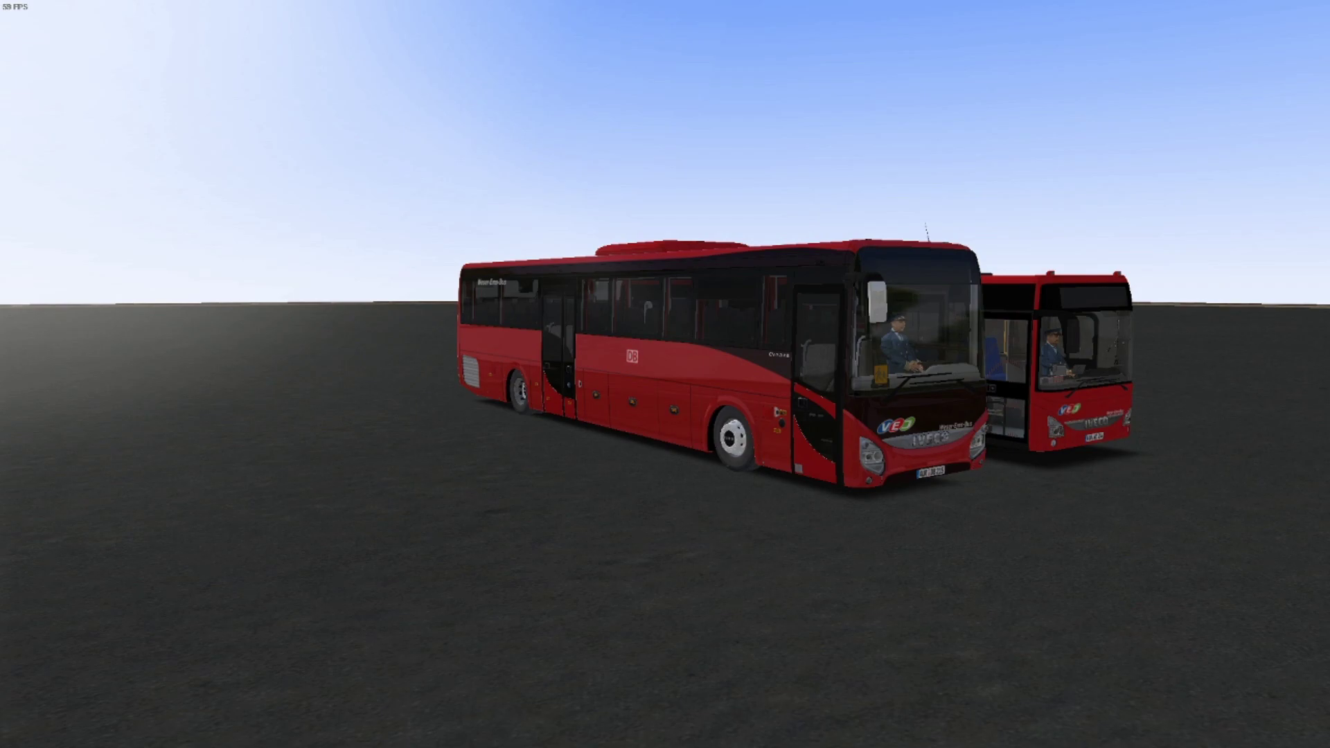
- Switch to OMSI 2 and inspect the repainted Evadys beside the Crossway from the front, the side and above
{"action": "left_click_drag", "start_coordinate": [959, 342], "coordinate": [778, 293]}
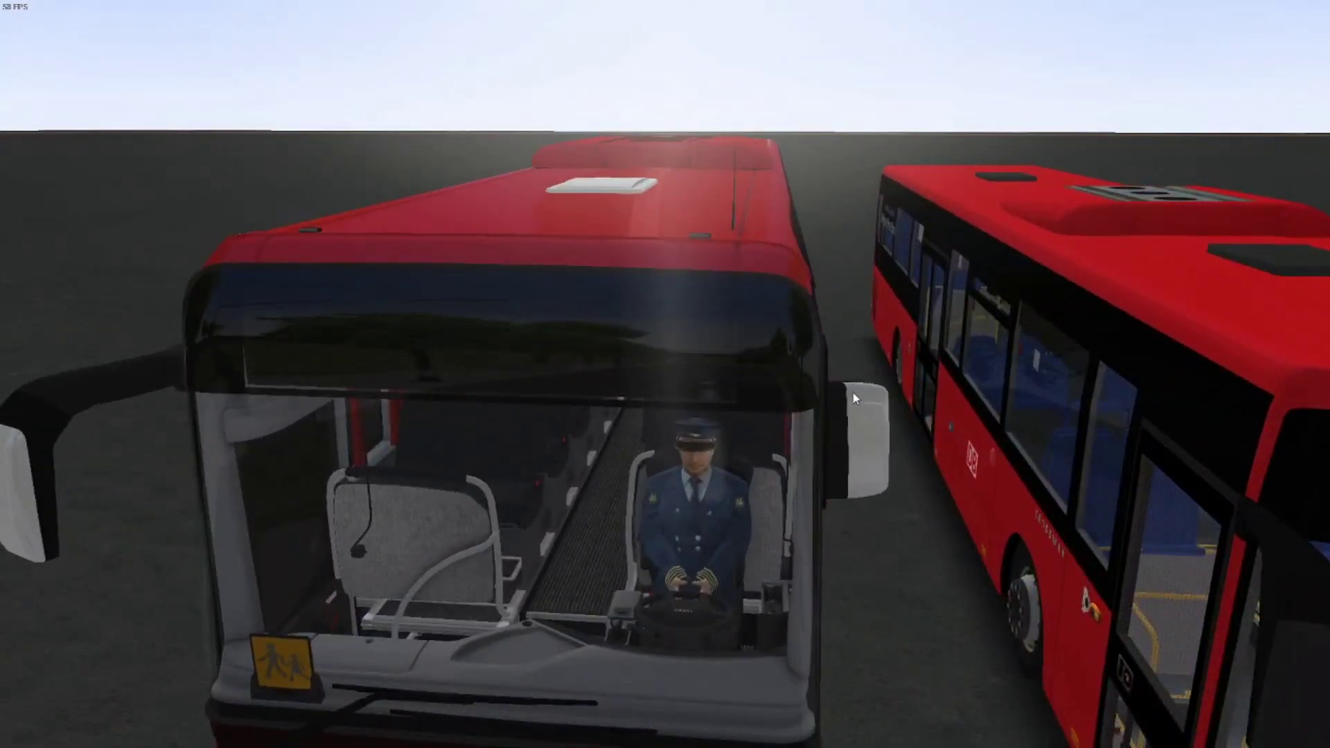
{"action": "left_click_drag", "start_coordinate": [738, 376], "coordinate": [426, 309]}
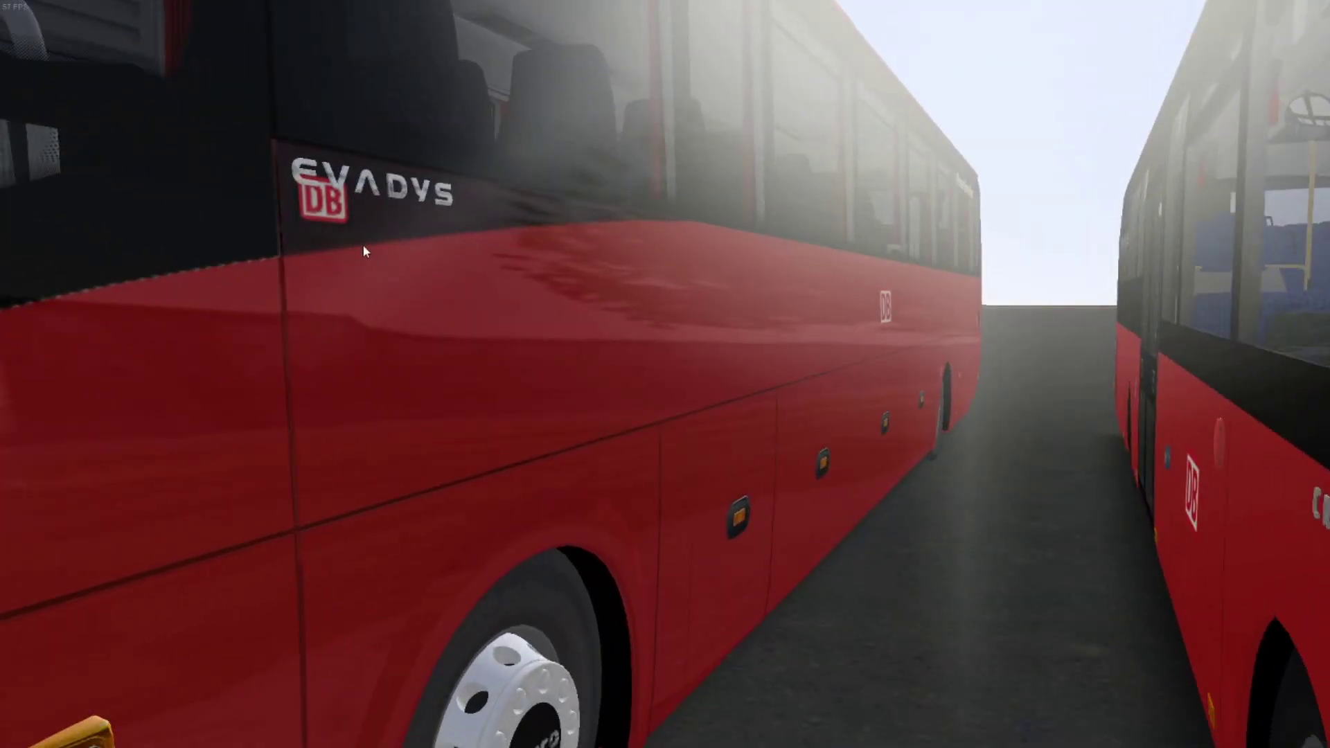
{"action": "scroll", "coordinate": [449, 324], "scroll_direction": "down", "scroll_amount": 2}
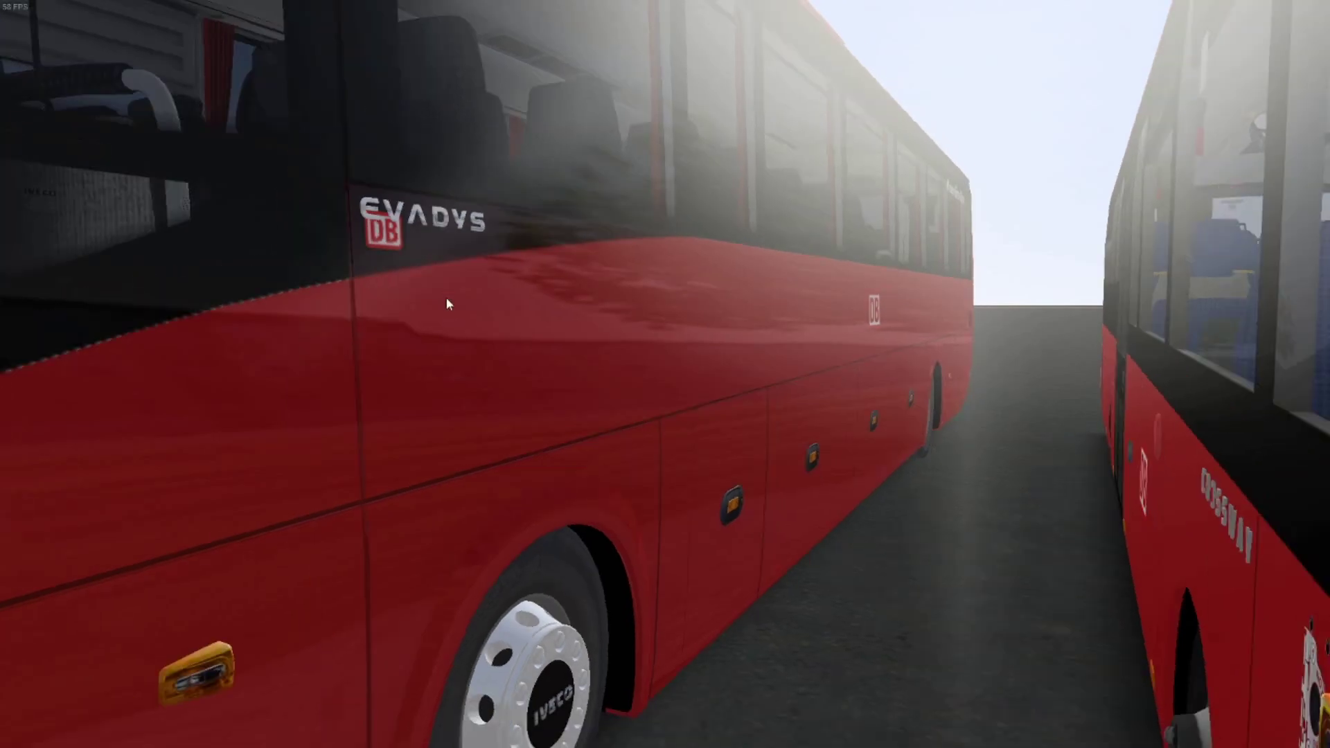
{"action": "scroll", "coordinate": [841, 424], "scroll_direction": "down", "scroll_amount": 2}
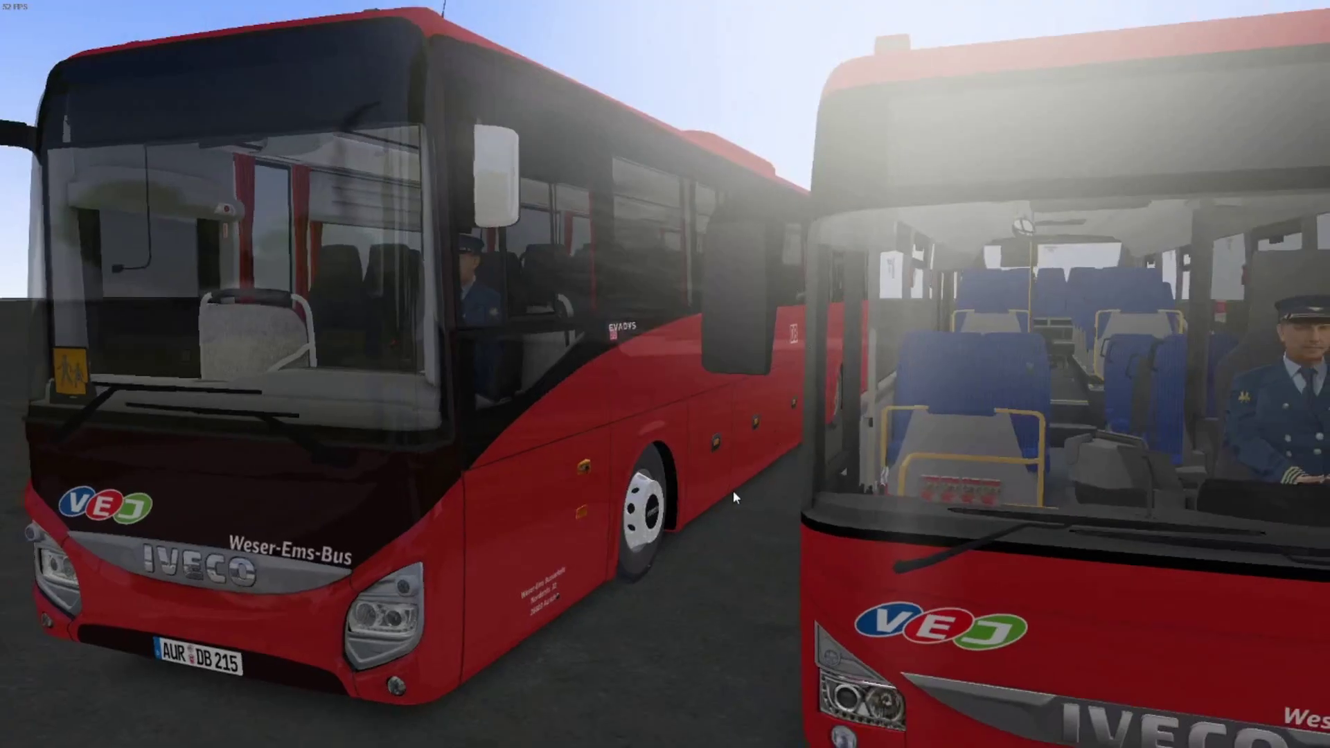
{"action": "scroll", "coordinate": [734, 489], "scroll_direction": "down", "scroll_amount": 3}
{"action": "left_click_drag", "start_coordinate": [746, 501], "coordinate": [827, 515]}
{"action": "left_click_drag", "start_coordinate": [974, 508], "coordinate": [679, 541]}
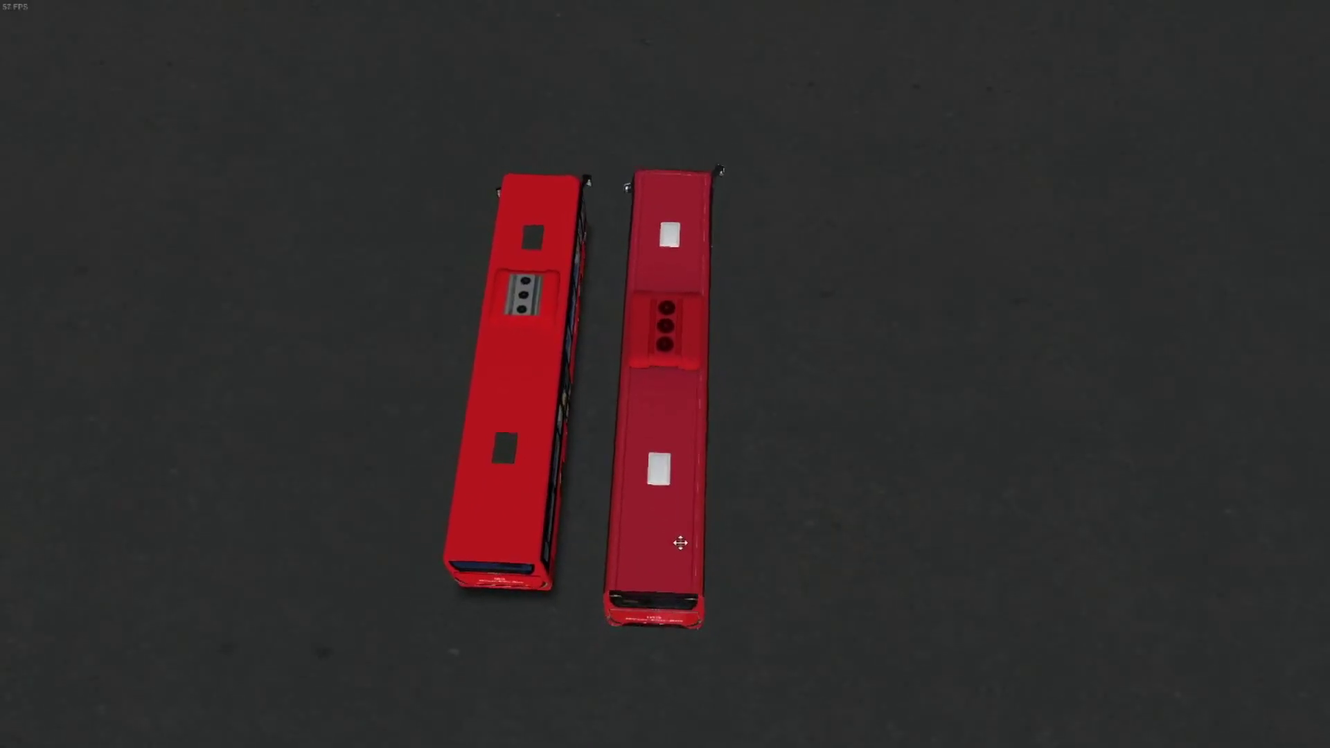